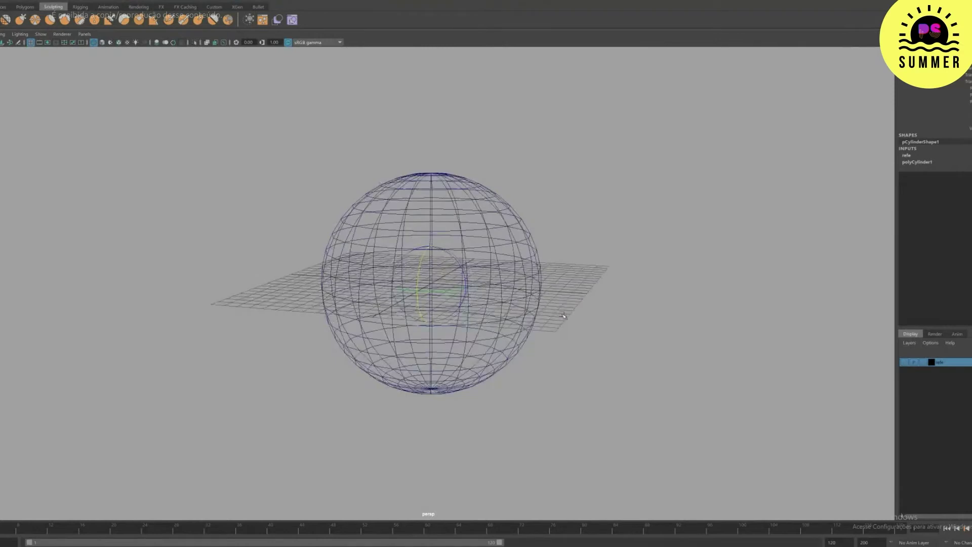
Step: Display the perspective view shaded and enable Wireframe on Shaded
{"action": "key", "text": "5"}
{"action": "mouse_move", "coordinate": [443, 283]}
{"action": "left_mouse_down", "text": "alt"}
{"action": "mouse_move", "coordinate": [479, 280]}
{"action": "mouse_move", "coordinate": [475, 287]}
{"action": "left_mouse_up", "text": "alt"}
{"action": "left_click", "coordinate": [3, 34]}
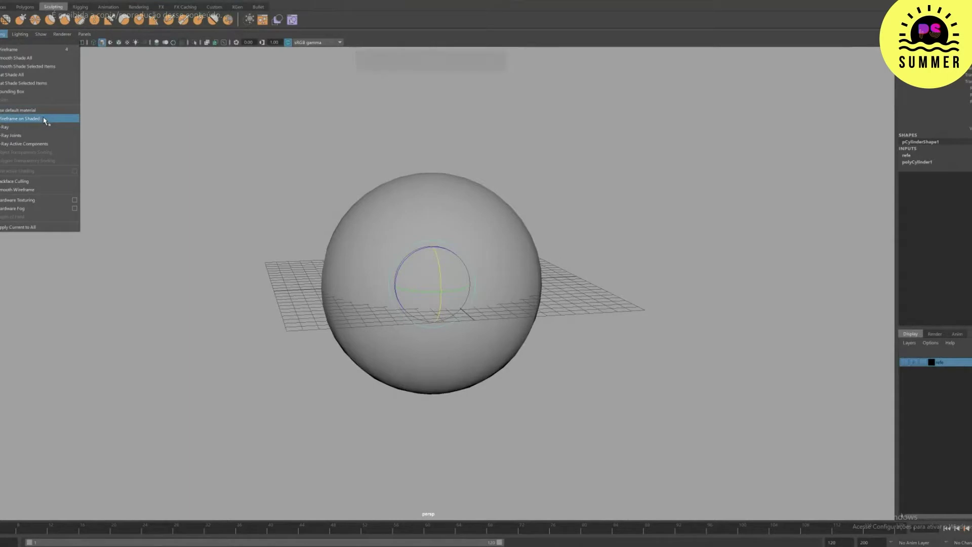
{"action": "left_click", "coordinate": [43, 119]}
{"action": "left_click", "coordinate": [80, 132]}
{"action": "mouse_move", "coordinate": [401, 256]}
{"action": "left_mouse_down", "text": "alt"}
{"action": "mouse_move", "coordinate": [391, 224]}
{"action": "mouse_move", "coordinate": [392, 246]}
{"action": "left_mouse_up", "text": "alt"}
Step: Select the sphere and reduce its axis and height subdivisions to get a coarser mesh
{"action": "key", "text": "space"}
{"action": "key", "text": "space"}
{"action": "left_click", "coordinate": [445, 235]}
{"action": "middle_click_drag", "start_coordinate": [405, 244], "coordinate": [382, 251], "text": "alt"}
{"action": "right_click_drag", "start_coordinate": [383, 251], "coordinate": [406, 269], "text": "alt"}
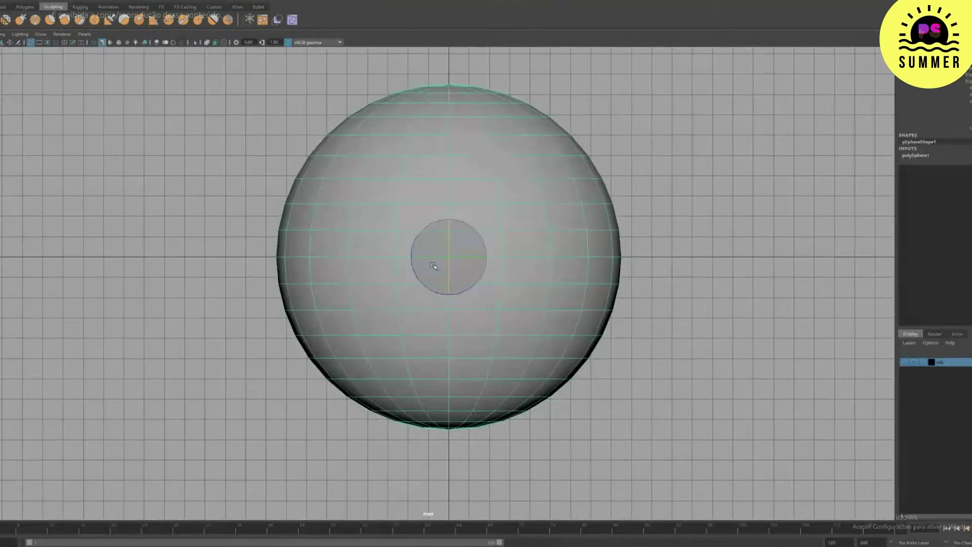
{"action": "key", "text": "space"}
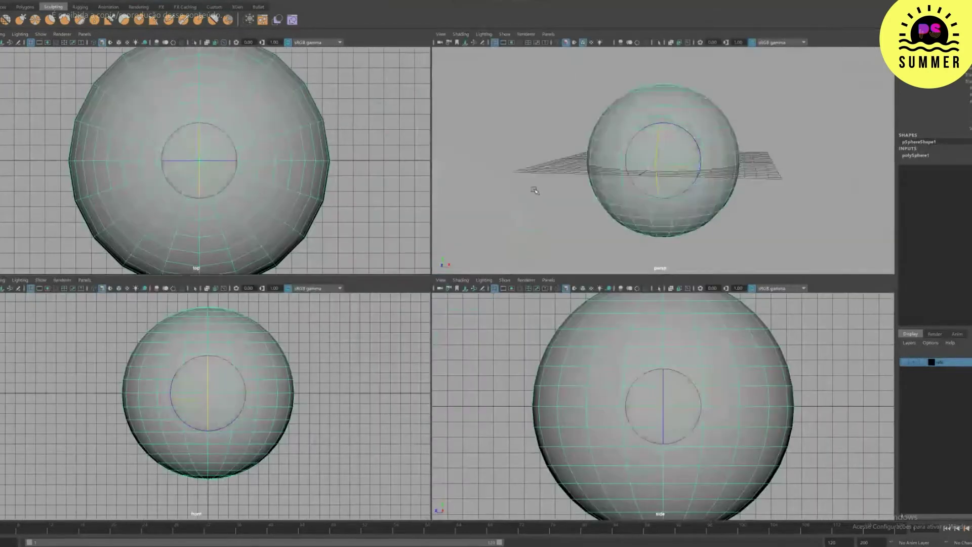
{"action": "right_click_drag", "start_coordinate": [243, 401], "coordinate": [283, 402], "text": "alt"}
{"action": "middle_click_drag", "start_coordinate": [282, 402], "coordinate": [284, 404], "text": "alt"}
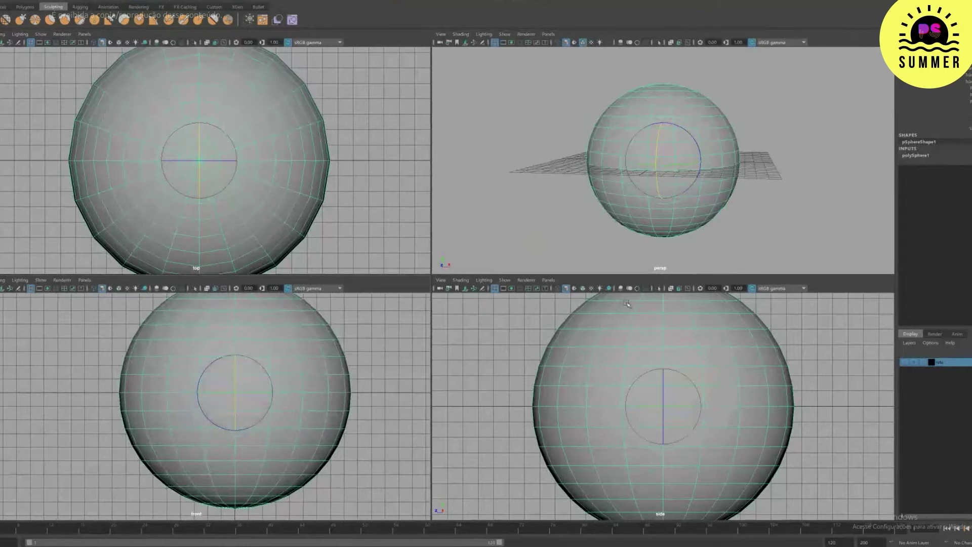
{"action": "left_click", "coordinate": [916, 155]}
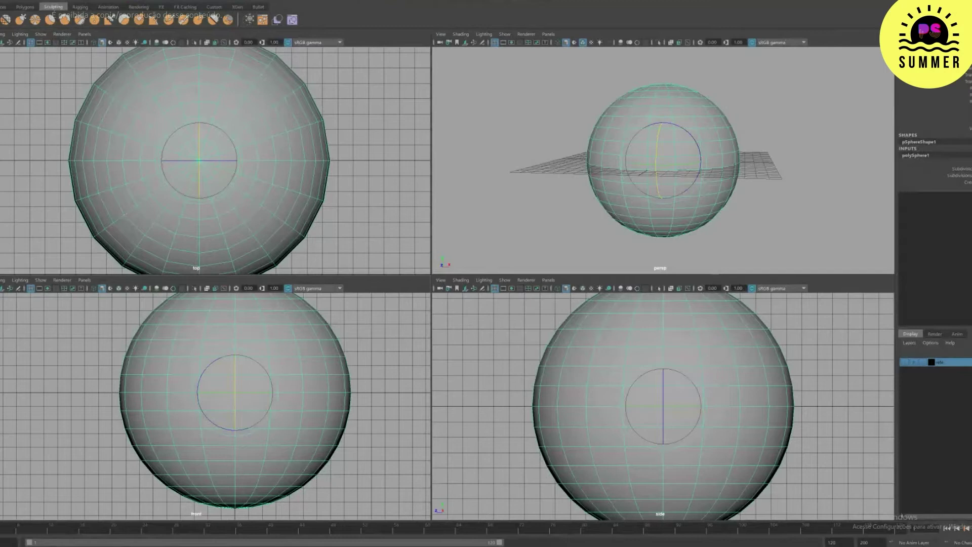
{"action": "key", "text": "Return"}
{"action": "right_click_drag", "start_coordinate": [264, 321], "coordinate": [264, 329], "text": "alt"}
{"action": "middle_click_drag", "start_coordinate": [263, 329], "coordinate": [269, 339], "text": "alt"}
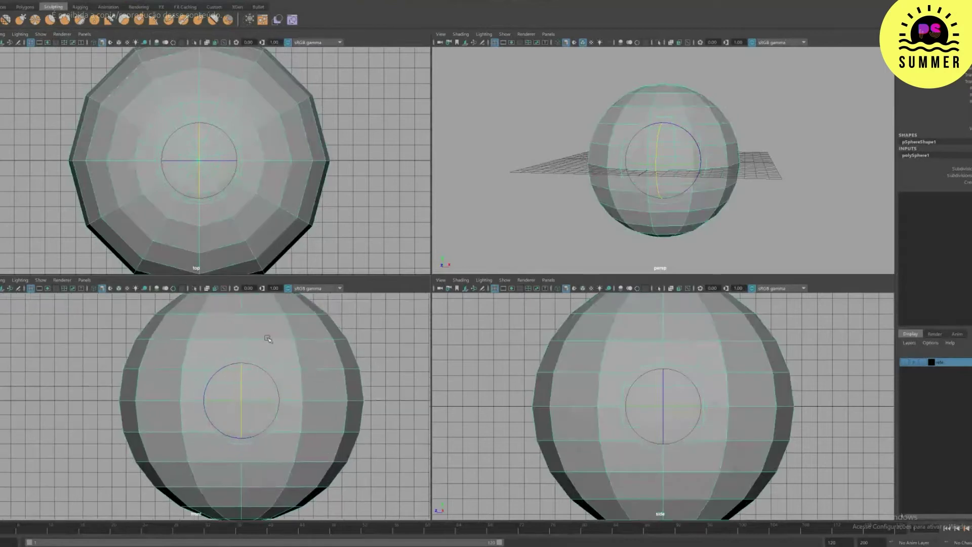
Step: Extrude the block of four faces straddling the sphere's equator, right of the front centre line, and scale them inward as an inset
{"action": "right_click_drag", "start_coordinate": [174, 370], "coordinate": [174, 384]}
{"action": "left_click", "coordinate": [175, 385]}
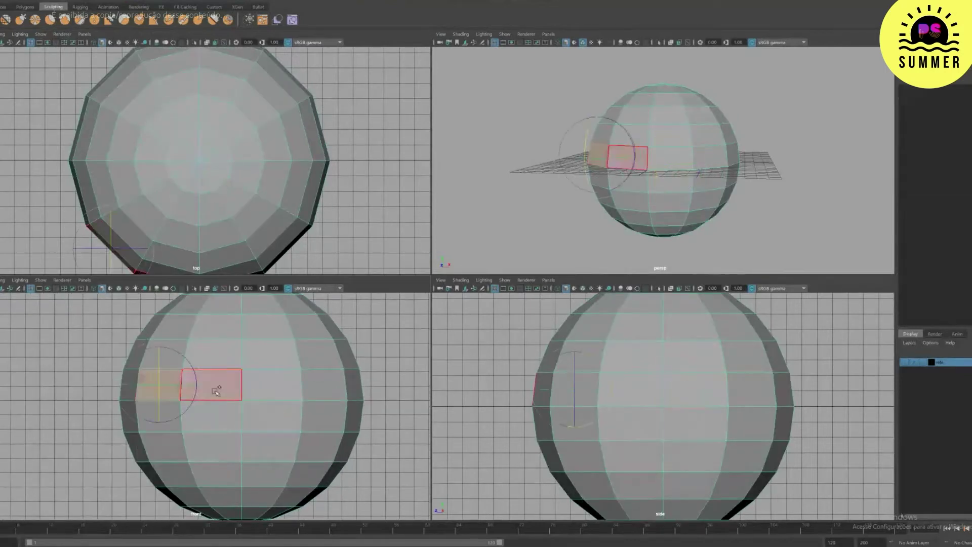
{"action": "left_click", "coordinate": [266, 383]}
{"action": "left_click", "coordinate": [318, 386], "text": "shift"}
{"action": "left_click", "coordinate": [278, 424], "text": "shift"}
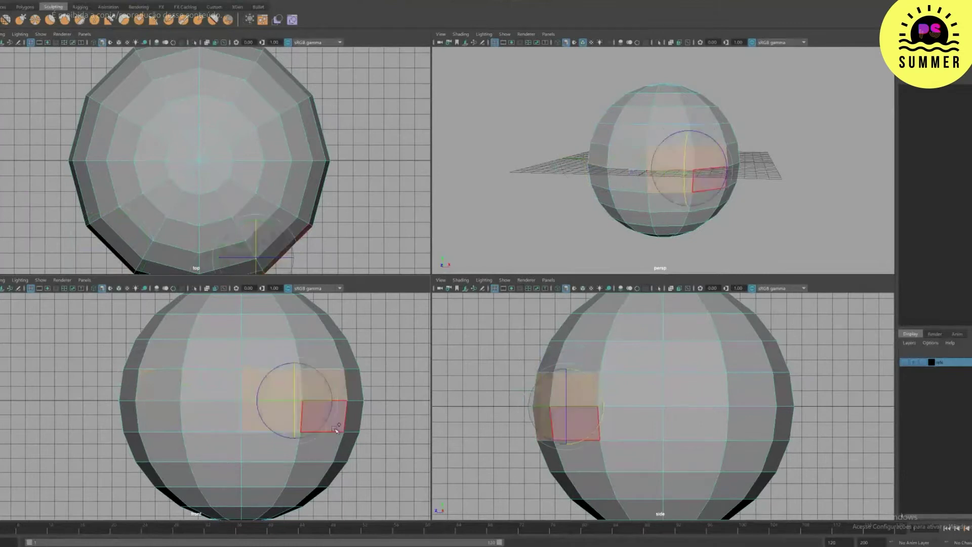
{"action": "key", "text": "space"}
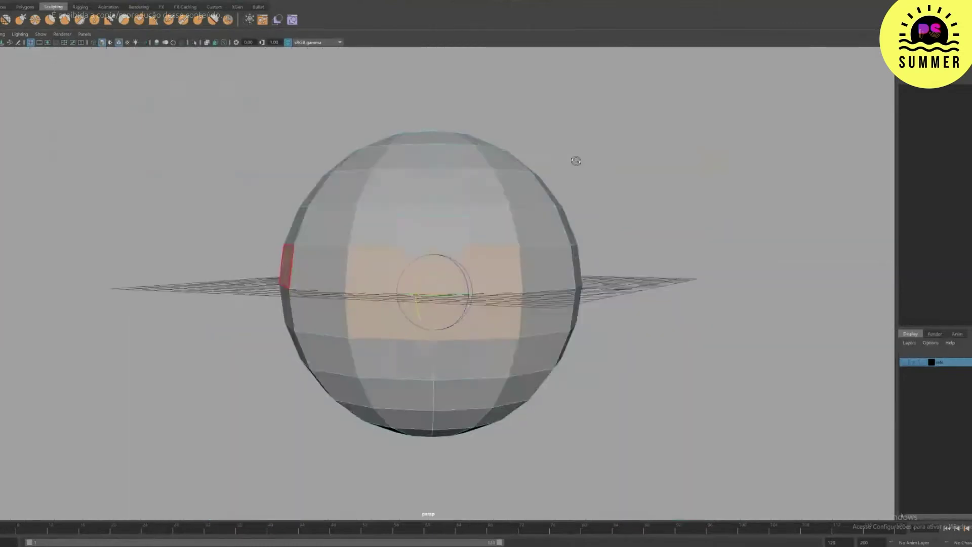
{"action": "left_click", "coordinate": [114, 1]}
{"action": "left_click", "coordinate": [144, 60]}
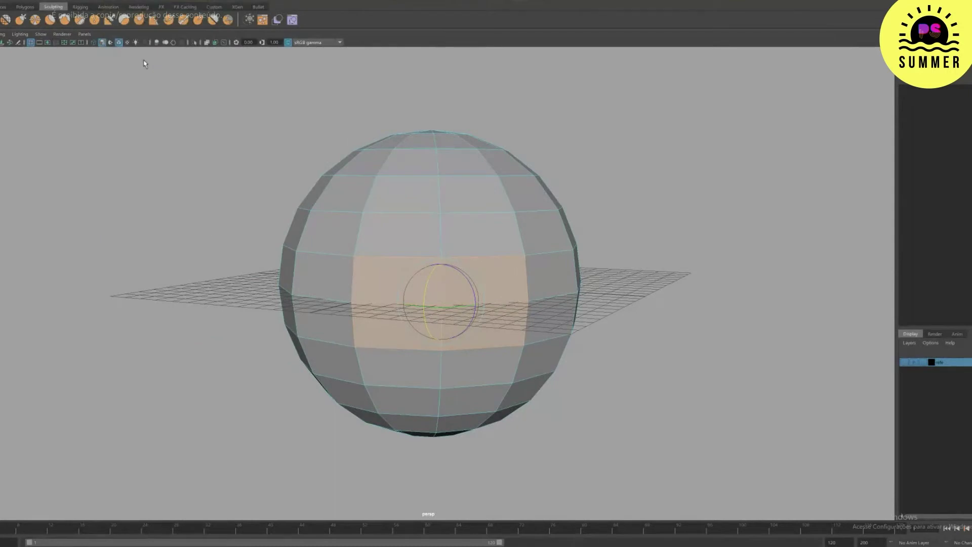
{"action": "left_click_drag", "start_coordinate": [444, 265], "coordinate": [438, 280], "text": "alt"}
{"action": "middle_click_drag", "start_coordinate": [536, 301], "coordinate": [444, 293], "text": "alt"}
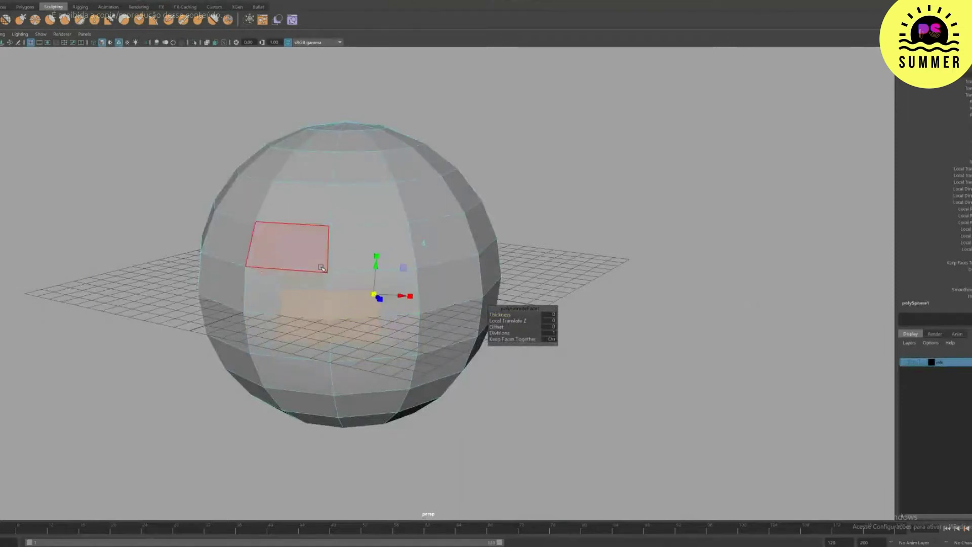
Step: Move the top-middle vertex of the inset upward to start rounding its outline
{"action": "right_click_drag", "start_coordinate": [306, 269], "coordinate": [285, 264]}
{"action": "left_click_drag", "start_coordinate": [338, 292], "coordinate": [325, 227], "text": "alt"}
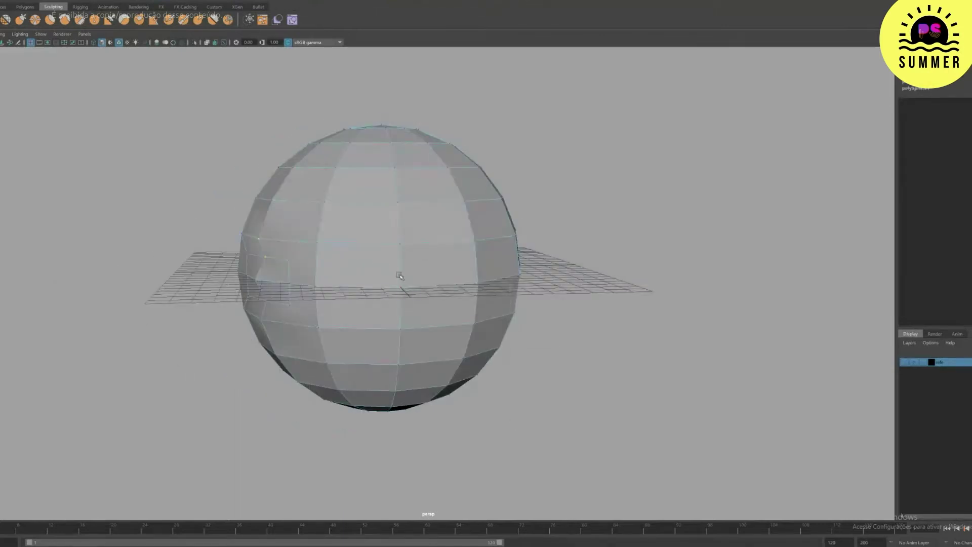
{"action": "key", "text": "4"}
{"action": "mouse_move", "coordinate": [399, 276]}
{"action": "left_mouse_down", "text": "alt"}
{"action": "mouse_move", "coordinate": [382, 260]}
{"action": "mouse_move", "coordinate": [385, 271]}
{"action": "left_mouse_up", "text": "alt"}
{"action": "key", "text": "5"}
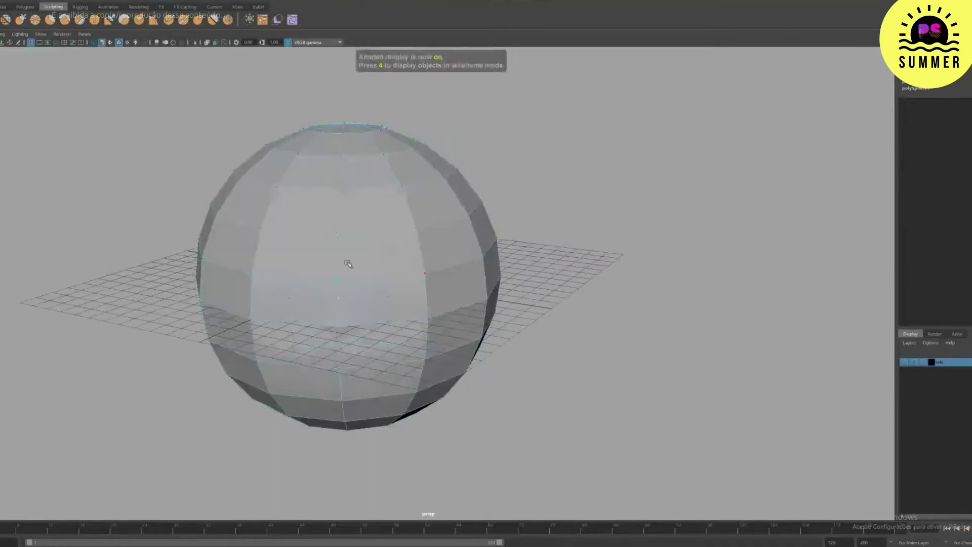
{"action": "key", "text": "w"}
{"action": "right_click_drag", "start_coordinate": [340, 258], "coordinate": [433, 293], "text": "alt"}
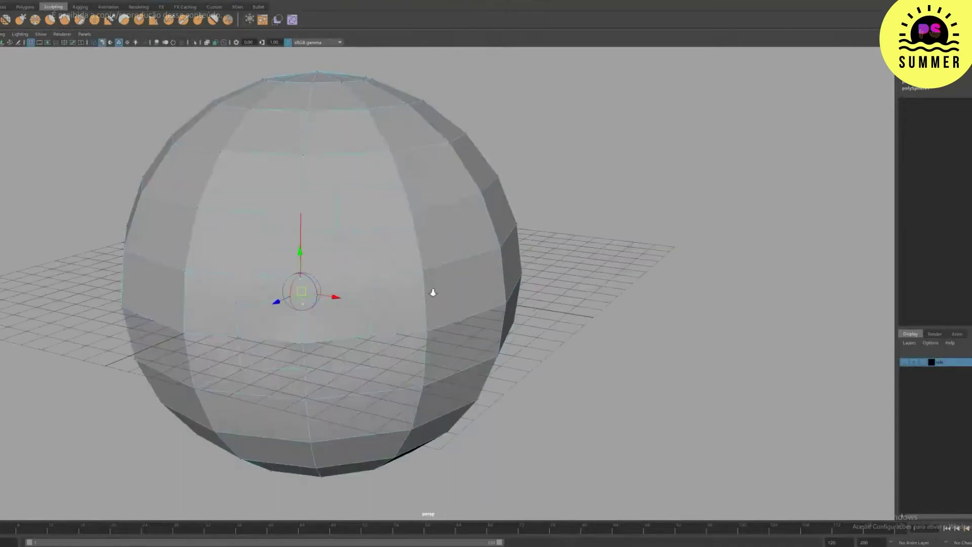
{"action": "left_click_drag", "start_coordinate": [290, 228], "coordinate": [314, 286]}
Step: Try to move the bottom-middle vertex of the inset downward, and undo that move
{"action": "left_click", "coordinate": [314, 289]}
{"action": "key", "text": "d"}
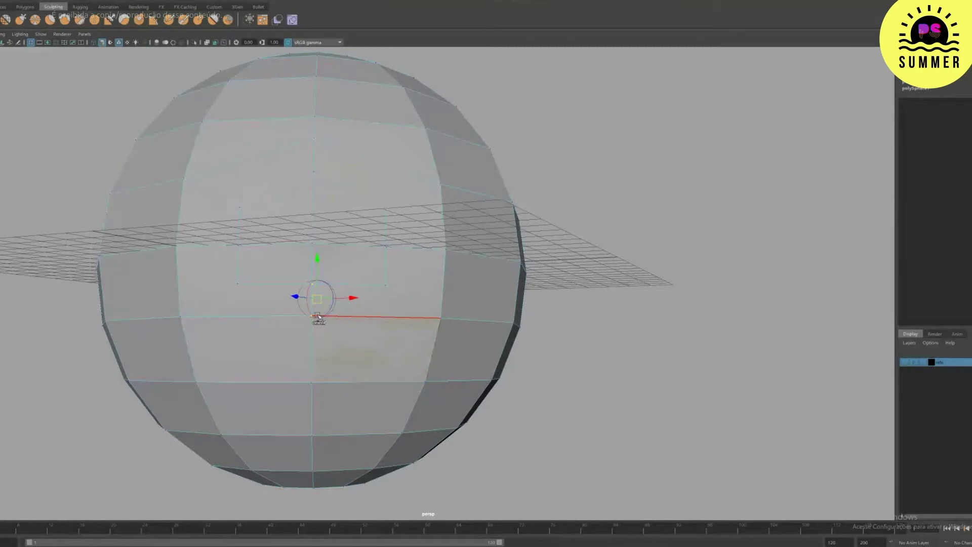
{"action": "right_click_drag", "start_coordinate": [318, 316], "coordinate": [390, 347], "text": "alt"}
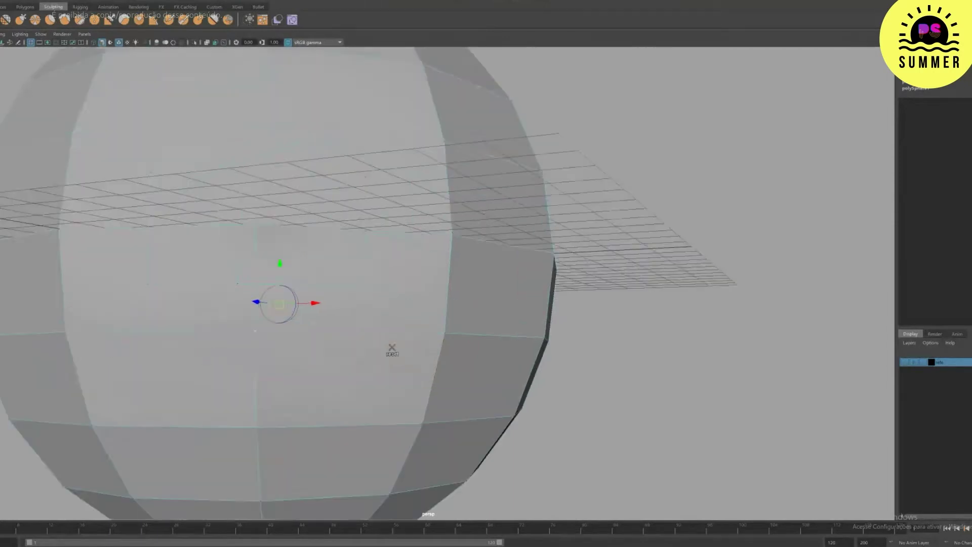
{"action": "middle_click_drag", "start_coordinate": [391, 347], "coordinate": [412, 340], "text": "alt"}
{"action": "left_click", "coordinate": [284, 268]}
{"action": "left_click_drag", "start_coordinate": [301, 261], "coordinate": [306, 318]}
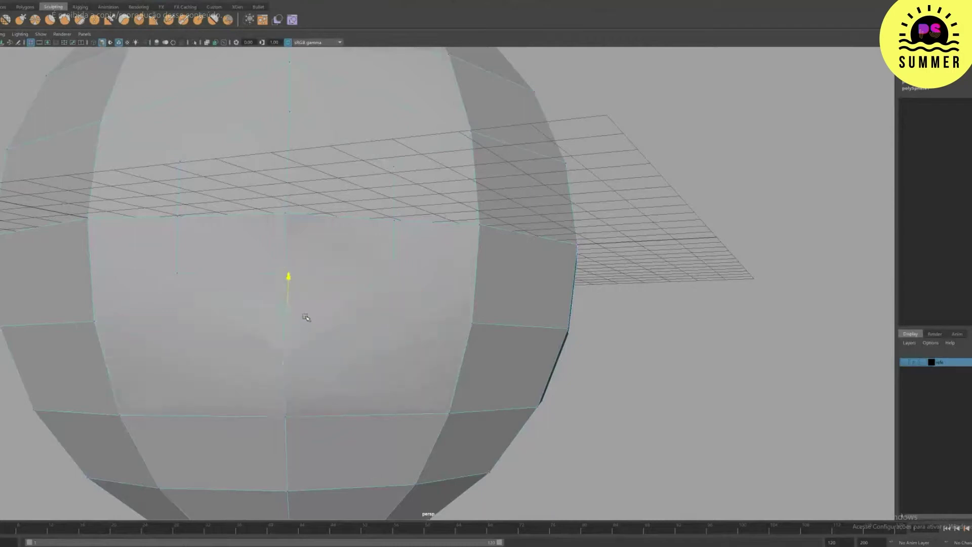
{"action": "scroll", "coordinate": [319, 304], "scroll_direction": "down", "scroll_amount": 4}
{"action": "left_click_drag", "start_coordinate": [363, 269], "coordinate": [326, 291], "text": "alt"}
{"action": "key", "text": "ctrl+z"}
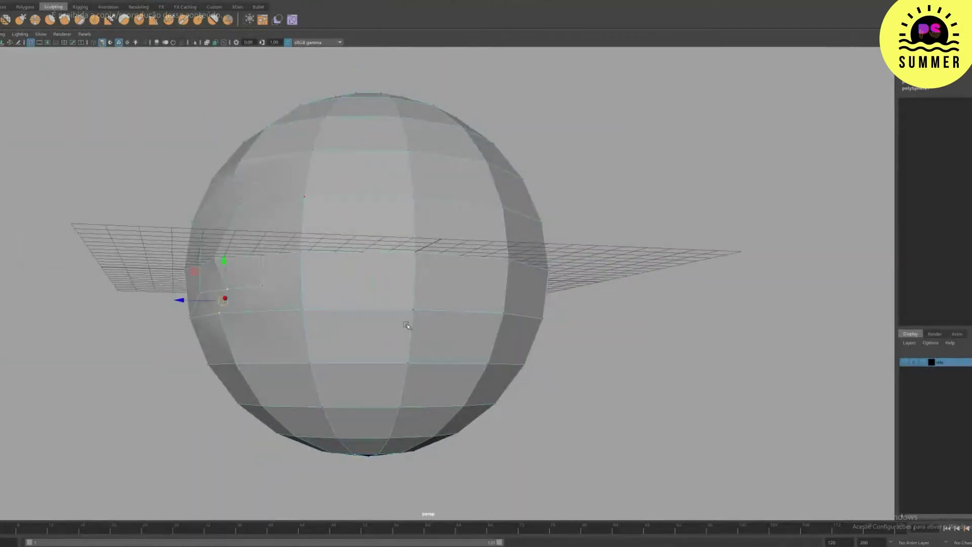
Step: Align the pivot of the inset's bottom-middle vertex to the adjoining surface and move the vertex downward along it
{"action": "left_click_drag", "start_coordinate": [315, 325], "coordinate": [366, 291], "text": "alt"}
{"action": "key", "text": "d"}
{"action": "left_click", "coordinate": [288, 322], "text": "ctrl"}
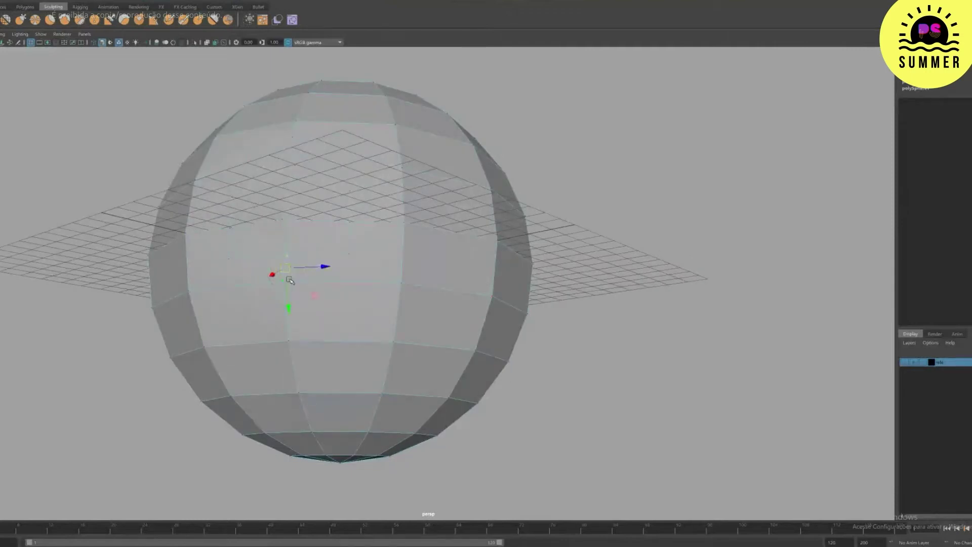
{"action": "left_click_drag", "start_coordinate": [289, 308], "coordinate": [291, 342]}
{"action": "left_click_drag", "start_coordinate": [347, 234], "coordinate": [424, 275], "text": "alt"}
{"action": "scroll", "coordinate": [392, 219], "scroll_direction": "down", "scroll_amount": 3}
{"action": "left_click_drag", "start_coordinate": [393, 219], "coordinate": [396, 269], "text": "alt"}
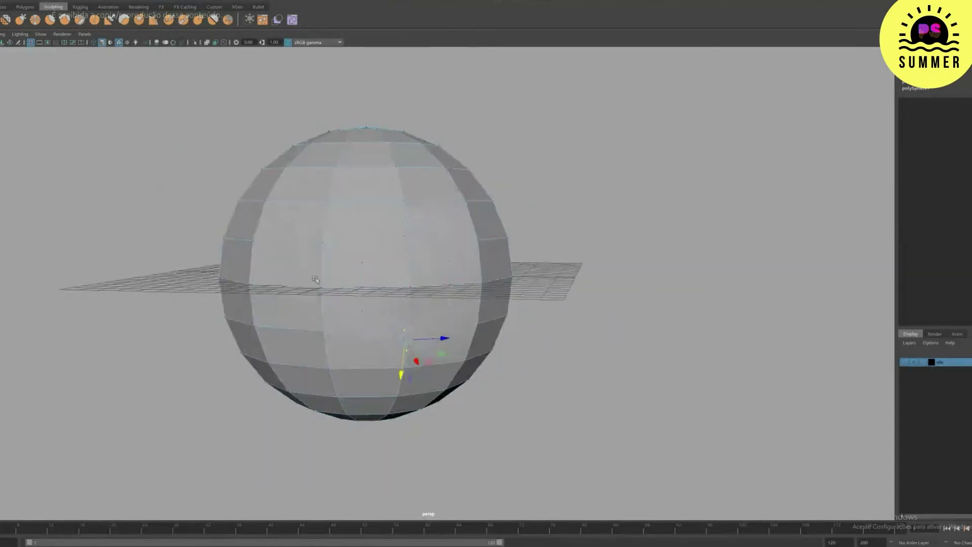
{"action": "key", "text": "4"}
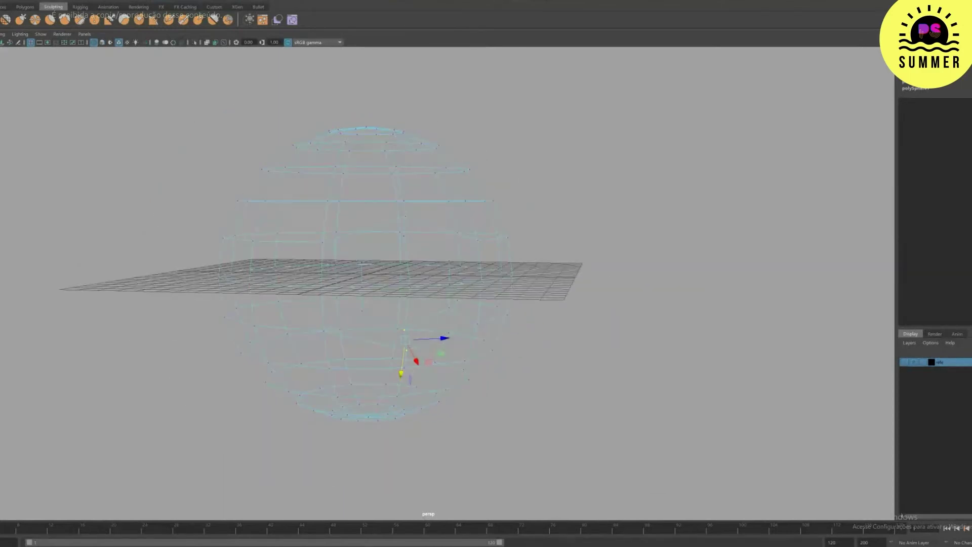
{"action": "left_click", "coordinate": [145, 1]}
{"action": "left_click", "coordinate": [159, 48]}
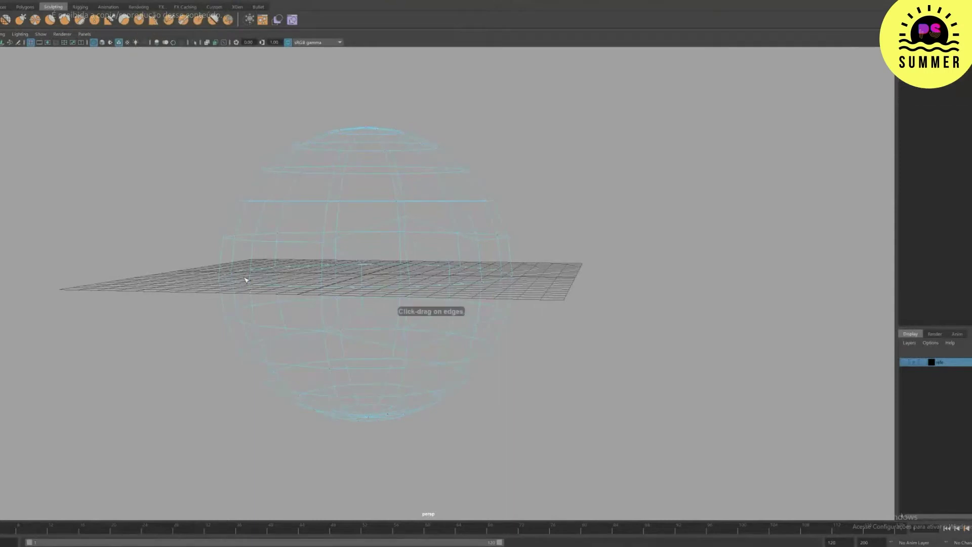
{"action": "left_click_drag", "start_coordinate": [245, 281], "coordinate": [307, 261], "text": "alt"}
{"action": "key", "text": "5"}
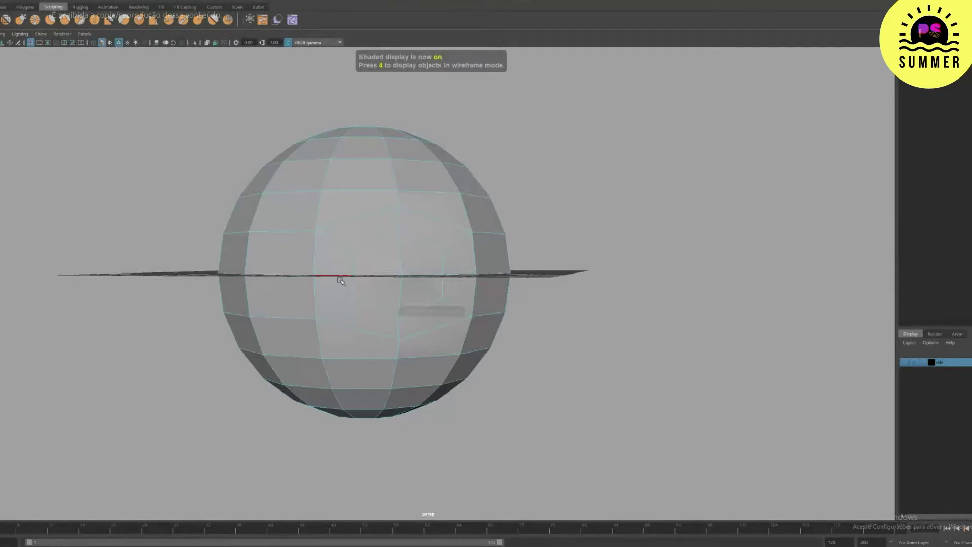
Step: Align the pivot of the inset's left-middle vertex to the adjacent horizontal edge and slide the vertex outward along it
{"action": "right_click_drag", "start_coordinate": [340, 279], "coordinate": [297, 278]}
{"action": "left_click_drag", "start_coordinate": [365, 250], "coordinate": [417, 234], "text": "alt"}
{"action": "key", "text": "f"}
{"action": "key", "text": "d"}
{"action": "right_click_drag", "start_coordinate": [417, 235], "coordinate": [312, 283], "text": "alt"}
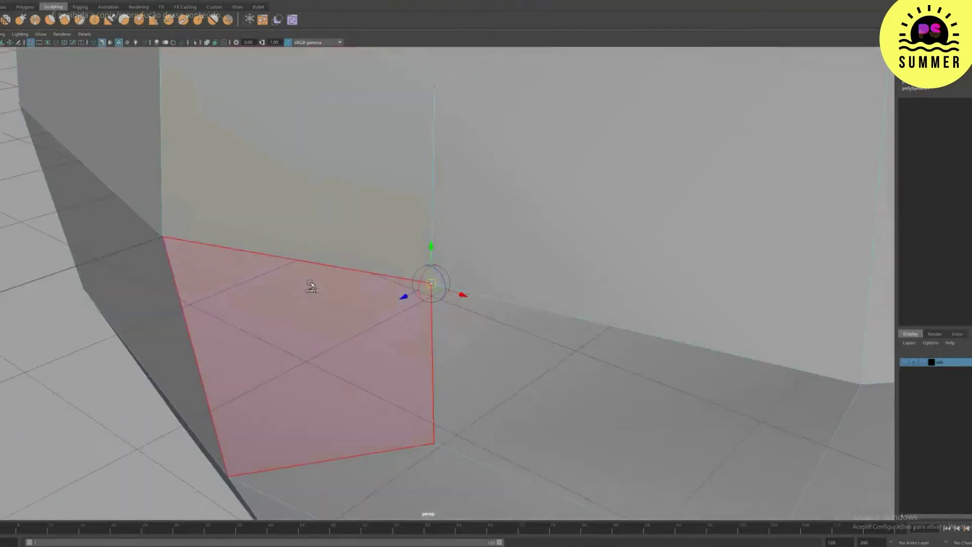
{"action": "left_click", "coordinate": [311, 275]}
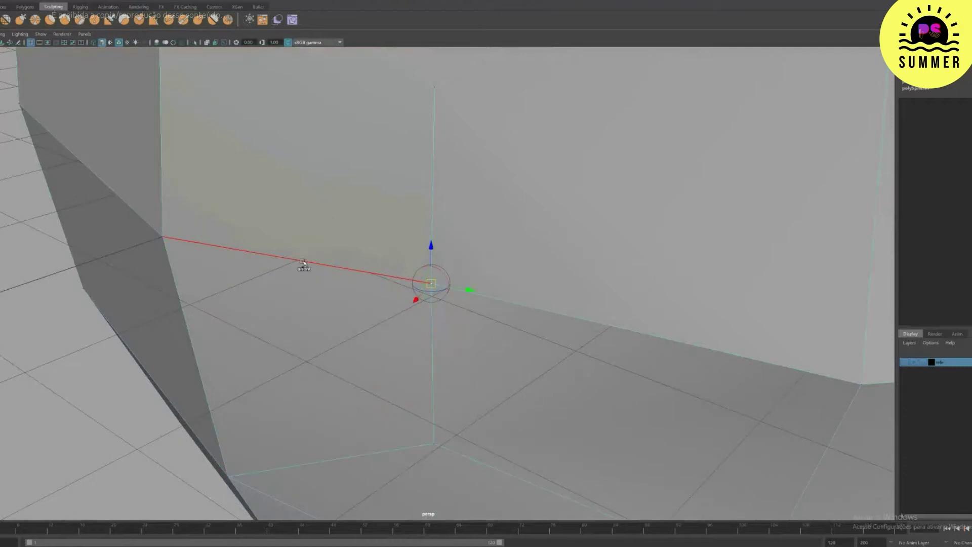
{"action": "left_click", "coordinate": [353, 277]}
{"action": "left_click_drag", "start_coordinate": [354, 277], "coordinate": [381, 282]}
{"action": "right_click_drag", "start_coordinate": [600, 264], "coordinate": [448, 167], "text": "alt"}
{"action": "left_click_drag", "start_coordinate": [527, 253], "coordinate": [581, 181], "text": "alt"}
{"action": "right_click_drag", "start_coordinate": [581, 181], "coordinate": [650, 241], "text": "alt"}
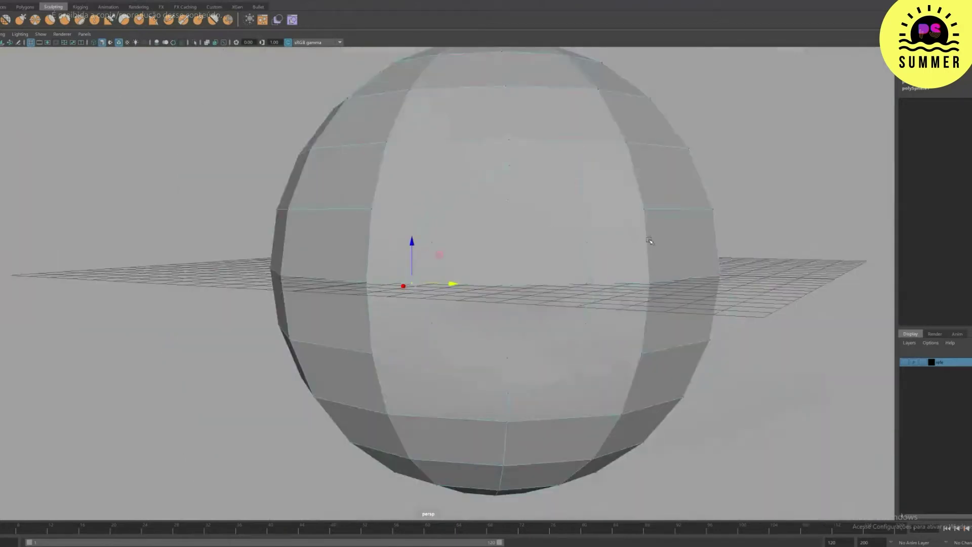
Step: Align the pivot of the inset's right-middle vertex to the sphere's surface and slide the vertex outward, completing the octagonal outline
{"action": "left_click_drag", "start_coordinate": [650, 241], "coordinate": [628, 247], "text": "alt"}
{"action": "right_click_drag", "start_coordinate": [628, 248], "coordinate": [630, 308], "text": "alt"}
{"action": "left_click", "coordinate": [629, 306]}
{"action": "key", "text": "d"}
{"action": "left_click", "coordinate": [678, 318], "text": "ctrl"}
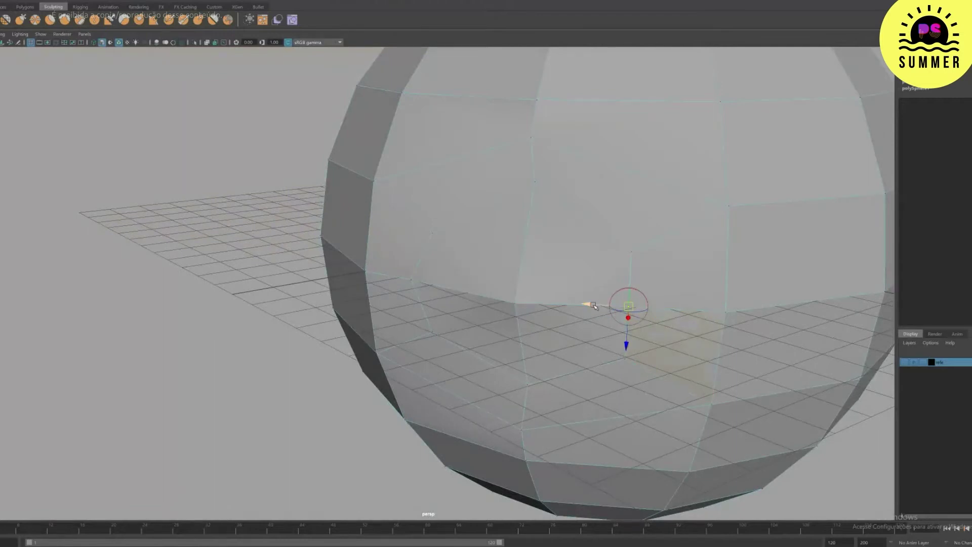
{"action": "right_click_drag", "start_coordinate": [594, 306], "coordinate": [458, 219], "text": "alt"}
Step: Extrude the four faces inside the octagonal outline and push them into the sphere to form an eye socket
{"action": "left_click_drag", "start_coordinate": [458, 219], "coordinate": [426, 250], "text": "alt"}
{"action": "right_click_drag", "start_coordinate": [426, 249], "coordinate": [431, 280], "text": "alt"}
{"action": "left_click", "coordinate": [434, 259], "text": "shift"}
{"action": "left_click", "coordinate": [391, 303], "text": "shift"}
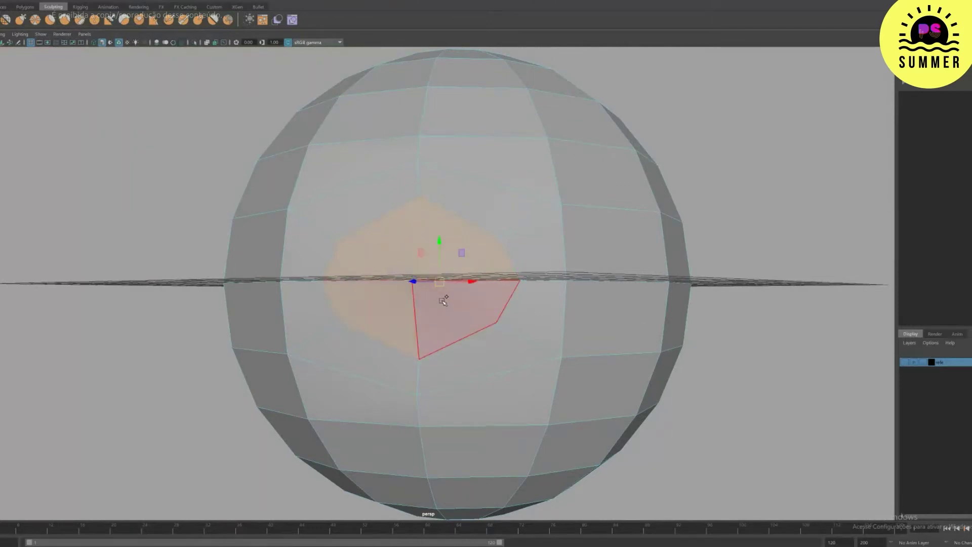
{"action": "left_click", "coordinate": [443, 299], "text": "shift"}
{"action": "left_click_drag", "start_coordinate": [443, 299], "coordinate": [420, 316], "text": "alt"}
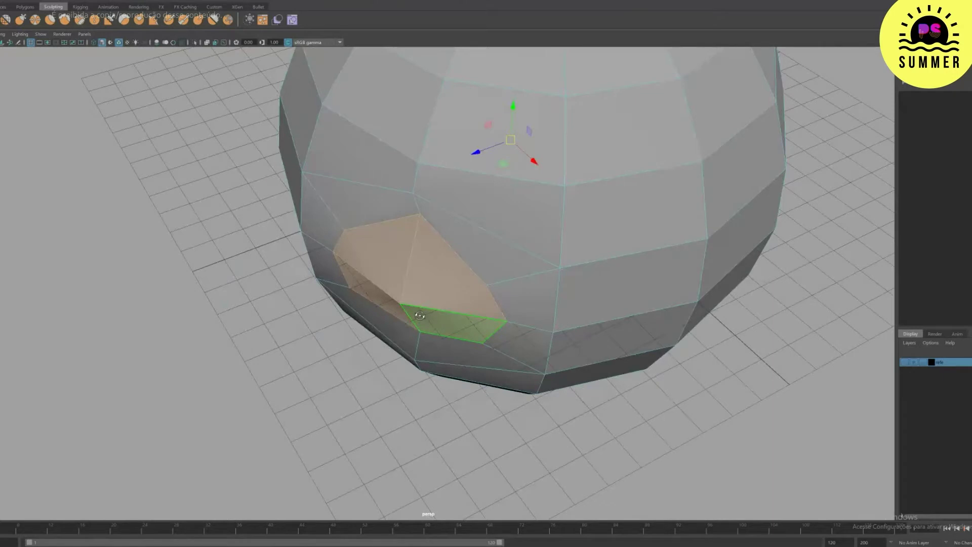
{"action": "left_click_drag", "start_coordinate": [419, 316], "coordinate": [333, 165], "text": "alt"}
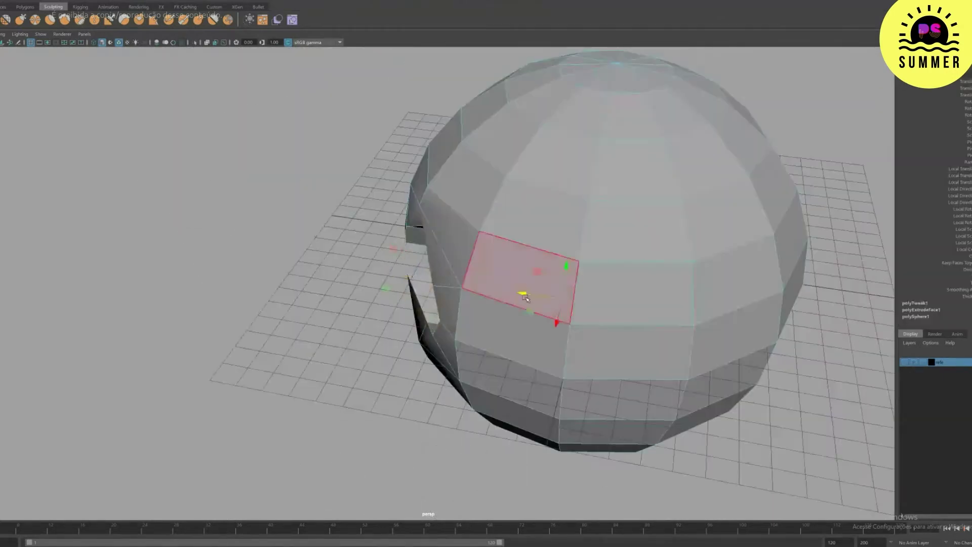
{"action": "left_click_drag", "start_coordinate": [521, 263], "coordinate": [428, 203], "text": "alt"}
Step: Preview the sphere smoothed to check the eye socket, and return it to the unsmoothed display
{"action": "key", "text": "3"}
{"action": "right_click_drag", "start_coordinate": [430, 202], "coordinate": [459, 196], "text": "shift"}
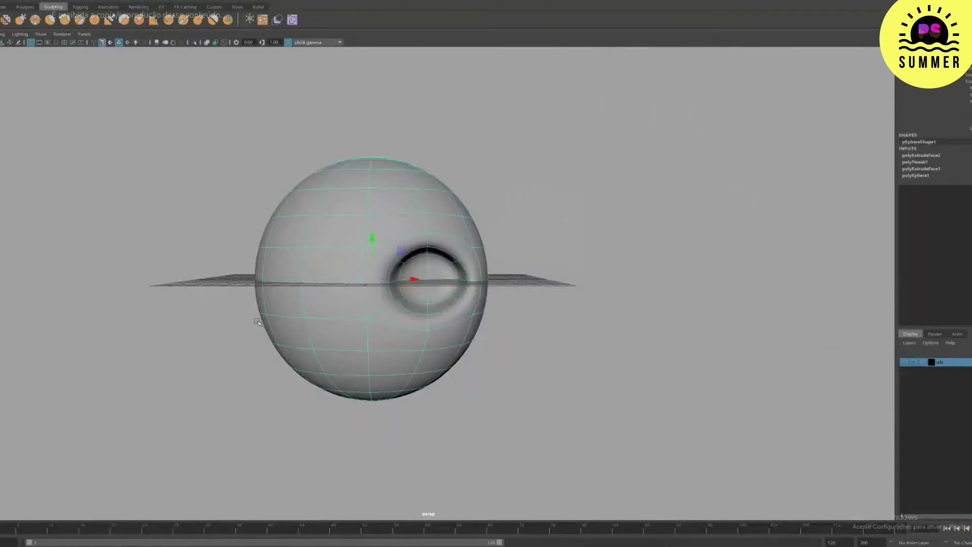
{"action": "key", "text": "1"}
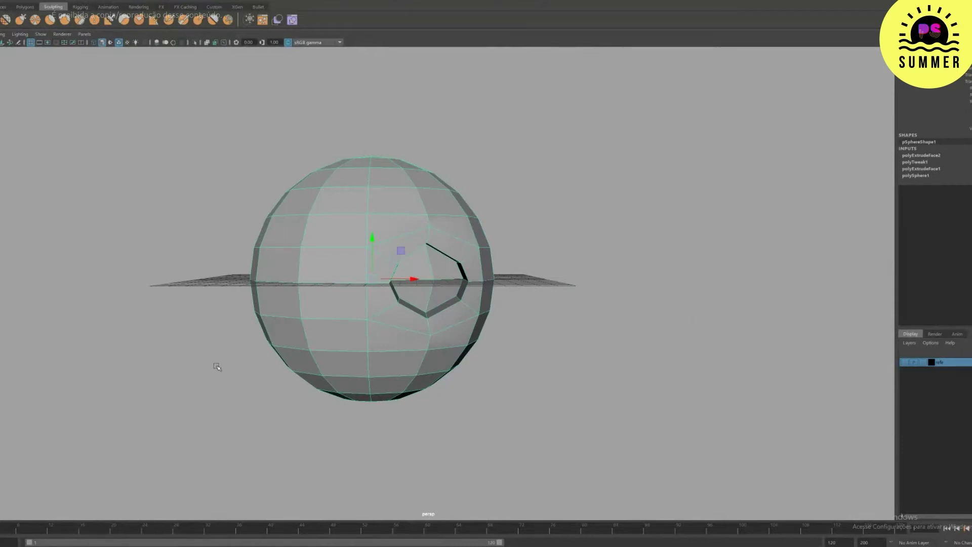
Step: In the front view, select the column of vertices running through the eye socket and scale it flat into a straight vertical line
{"action": "key", "text": "space"}
{"action": "key", "text": "space"}
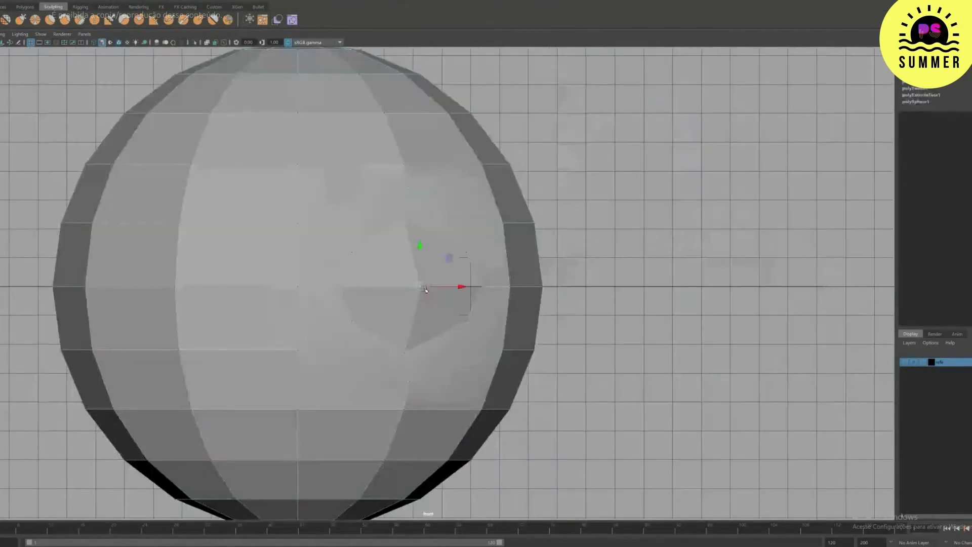
{"action": "left_click_drag", "start_coordinate": [465, 286], "coordinate": [440, 286]}
{"action": "key", "text": "w"}
{"action": "left_click_drag", "start_coordinate": [389, 158], "coordinate": [426, 414]}
{"action": "key", "text": "4"}
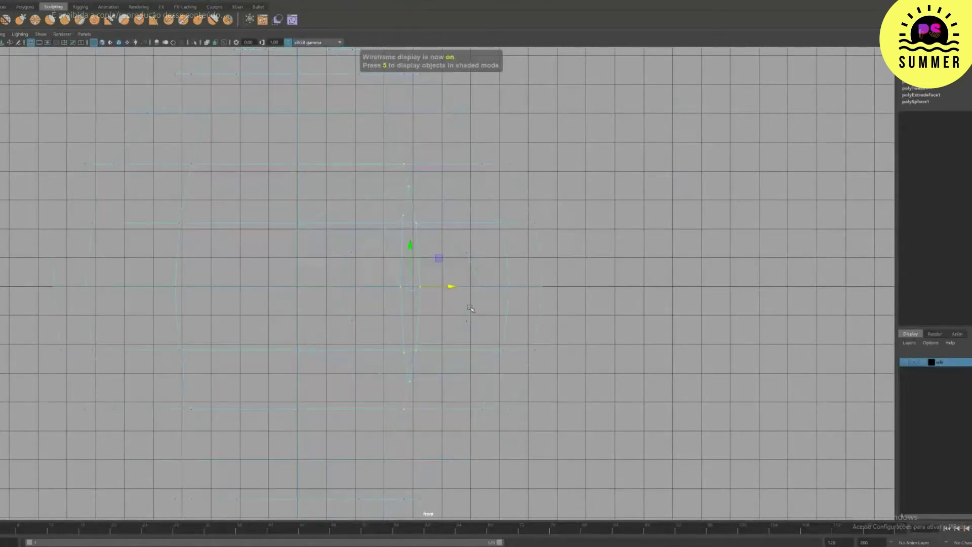
{"action": "key", "text": "space"}
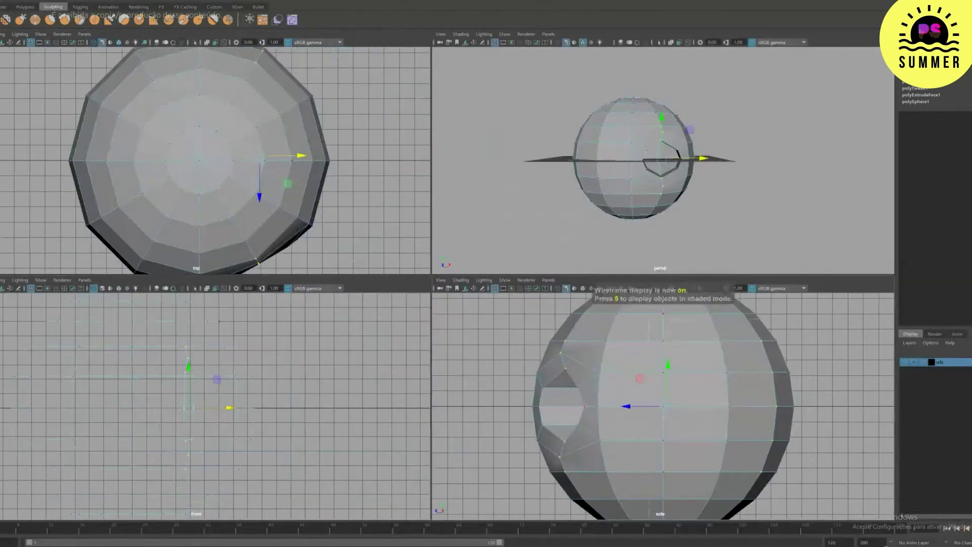
{"action": "key", "text": "space"}
{"action": "key", "text": "5"}
{"action": "key", "text": "r"}
{"action": "left_click_drag", "start_coordinate": [444, 286], "coordinate": [357, 293]}
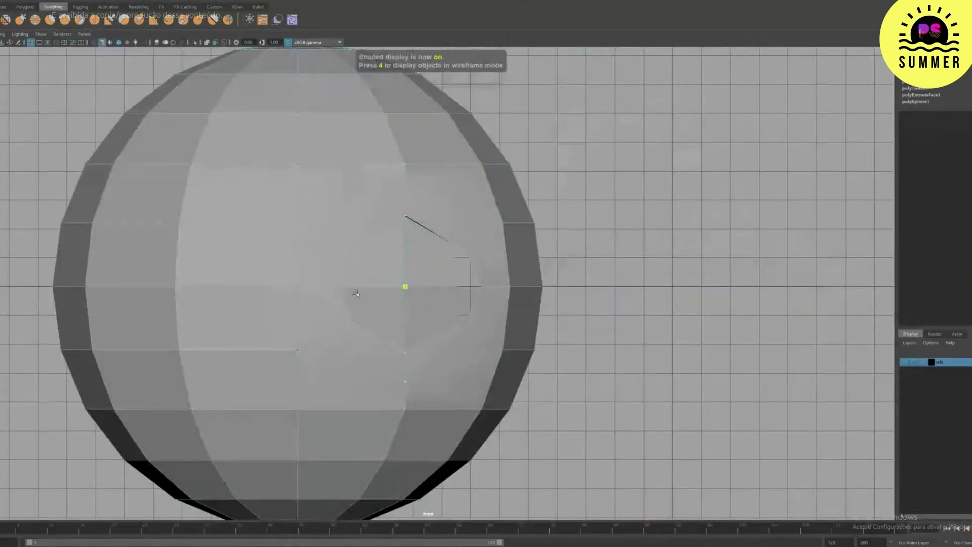
Step: Deselect the vertices at the column's upper and lower ends and shift the rest slightly away from the sphere's centre line
{"action": "key", "text": "w"}
{"action": "left_click_drag", "start_coordinate": [392, 144], "coordinate": [424, 190], "text": "ctrl"}
{"action": "left_click_drag", "start_coordinate": [386, 393], "coordinate": [424, 429], "text": "ctrl"}
{"action": "left_click_drag", "start_coordinate": [442, 284], "coordinate": [449, 283]}
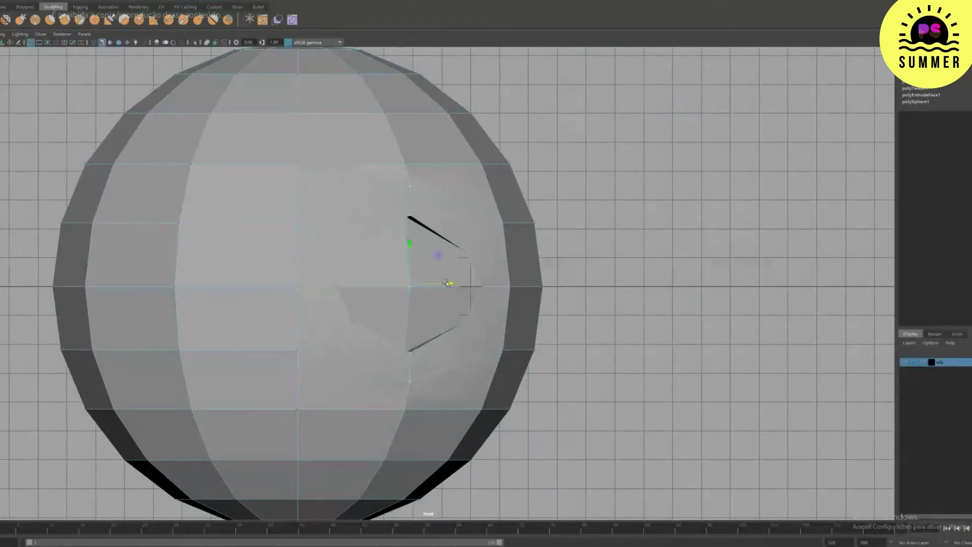
Step: Select the edge loop around the eye socket's opening and shift it slightly toward the sphere's centre line
{"action": "right_click_drag", "start_coordinate": [383, 204], "coordinate": [337, 239]}
{"action": "left_click", "coordinate": [371, 215]}
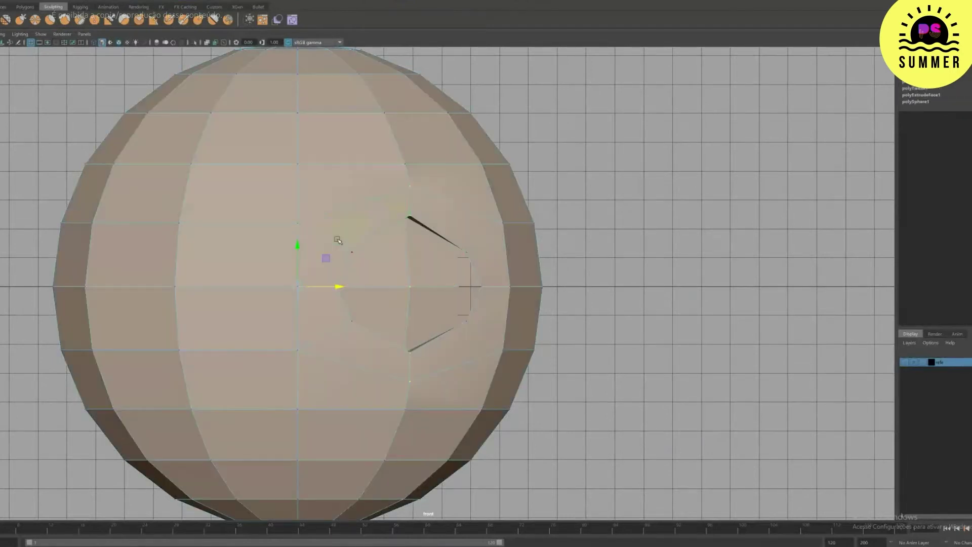
{"action": "key", "text": "F10"}
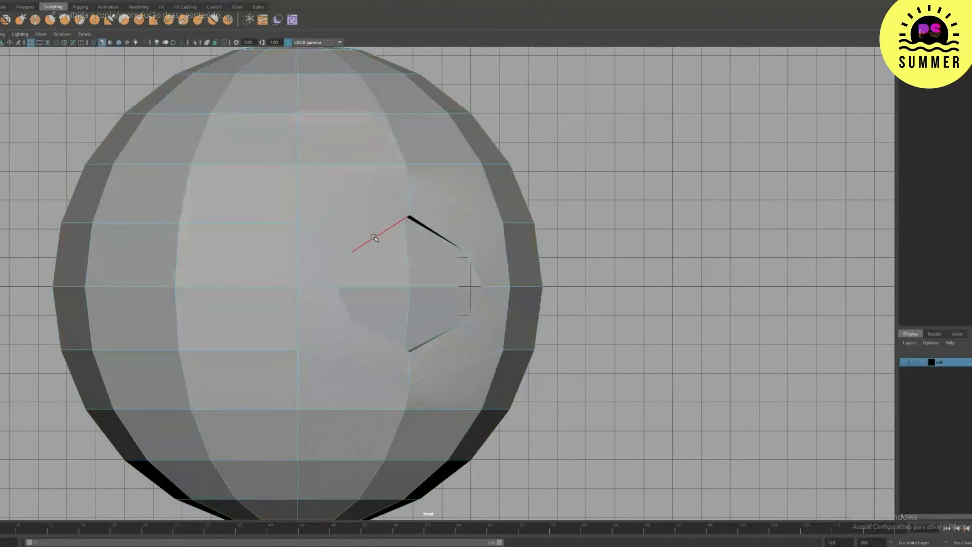
{"action": "double_click", "coordinate": [373, 237]}
{"action": "left_click_drag", "start_coordinate": [448, 284], "coordinate": [441, 285]}
{"action": "left_click", "coordinate": [345, 263]}
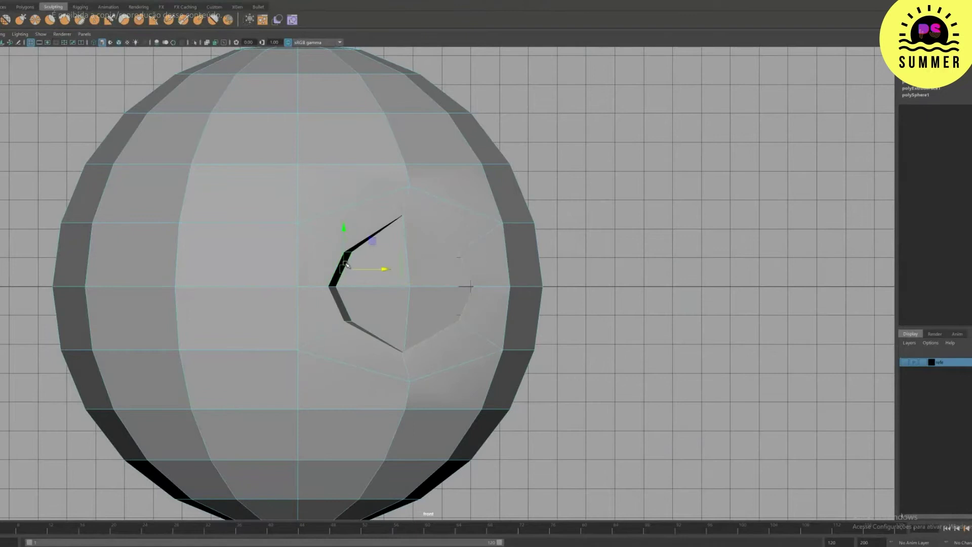
{"action": "double_click", "coordinate": [362, 246]}
{"action": "left_click_drag", "start_coordinate": [449, 234], "coordinate": [439, 234]}
{"action": "key", "text": "ctrl+z"}
Step: Select the four faces at the bottom of the eye socket and move them toward the sphere's centre line
{"action": "left_click", "coordinate": [391, 284]}
{"action": "left_click", "coordinate": [389, 269]}
{"action": "left_click", "coordinate": [430, 265], "text": "shift"}
{"action": "left_click", "coordinate": [432, 304], "text": "shift"}
{"action": "left_click", "coordinate": [397, 314], "text": "shift"}
{"action": "left_click_drag", "start_coordinate": [440, 286], "coordinate": [412, 287]}
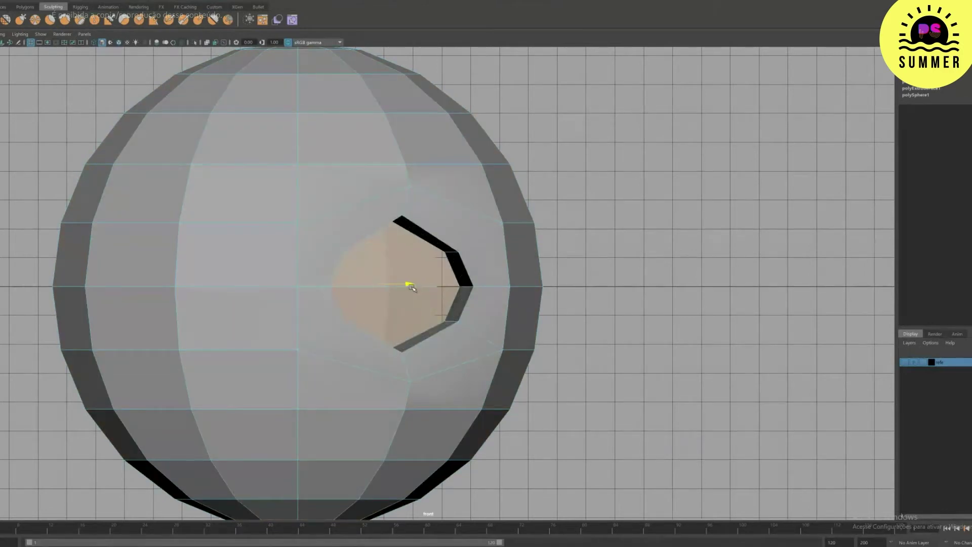
Step: In the perspective view, insert an edge loop around the eye socket's opening
{"action": "key", "text": "space"}
{"action": "key", "text": "space"}
{"action": "left_click_drag", "start_coordinate": [451, 244], "coordinate": [373, 219], "text": "alt"}
{"action": "key", "text": "1"}
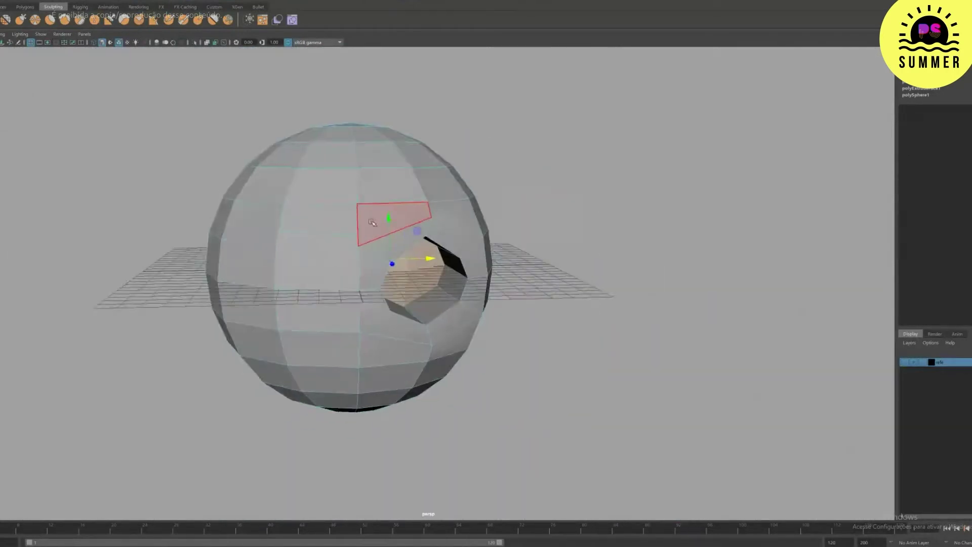
{"action": "scroll", "coordinate": [365, 225], "scroll_direction": "up", "scroll_amount": 3}
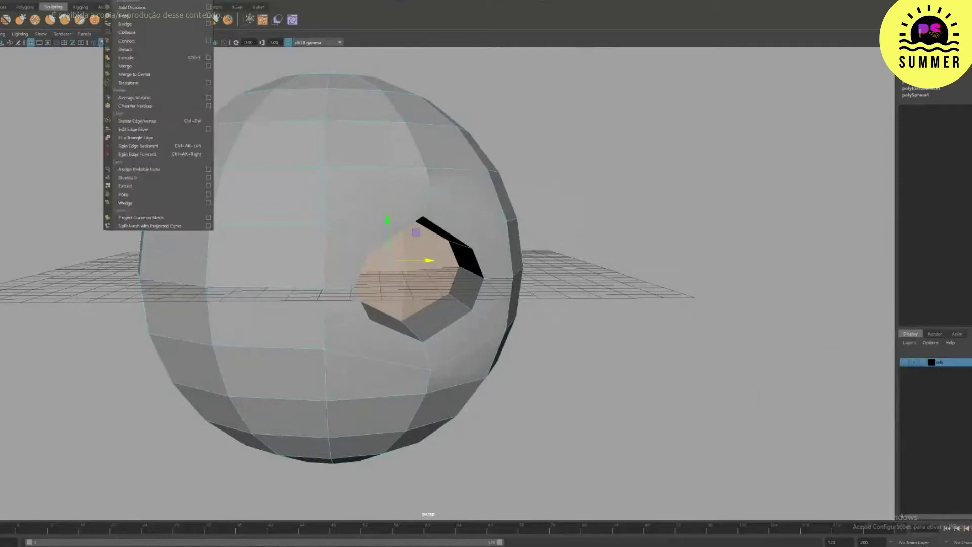
{"action": "left_click", "coordinate": [173, 58]}
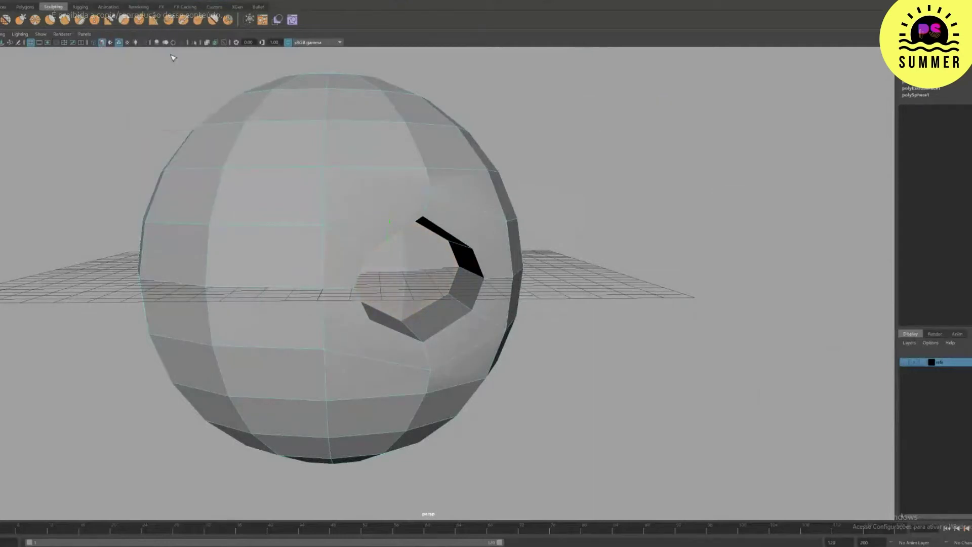
{"action": "left_click_drag", "start_coordinate": [358, 239], "coordinate": [372, 257], "text": "alt"}
{"action": "key", "text": "w"}
Step: Select vertices at the sides of the eye socket and pull them forward so the surrounding surface bulges
{"action": "right_click_drag", "start_coordinate": [326, 280], "coordinate": [292, 280]}
{"action": "left_click", "coordinate": [337, 297]}
{"action": "left_click", "coordinate": [317, 296], "text": "shift"}
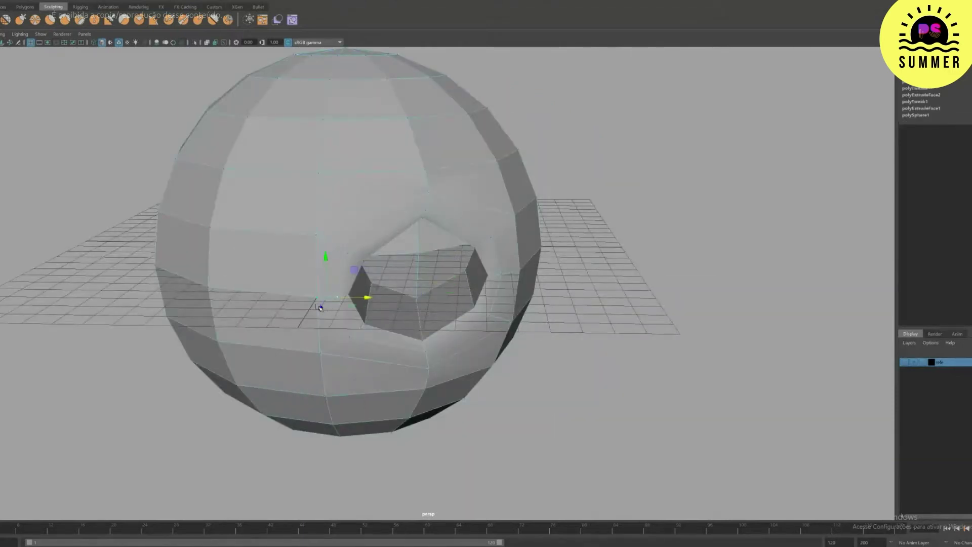
{"action": "left_click", "coordinate": [320, 355], "text": "shift"}
{"action": "scroll", "coordinate": [378, 351], "scroll_direction": "up", "scroll_amount": 3}
{"action": "left_click_drag", "start_coordinate": [378, 352], "coordinate": [239, 321], "text": "alt"}
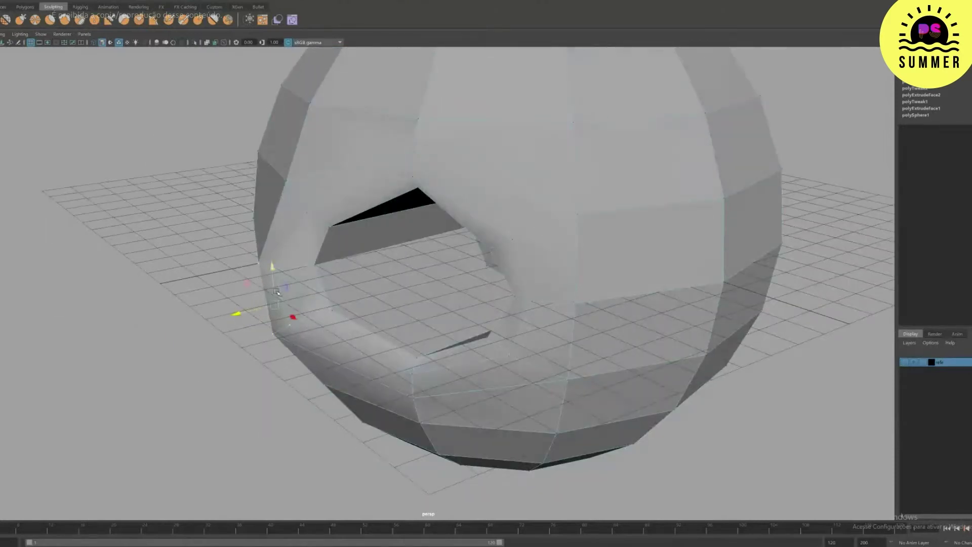
{"action": "left_click_drag", "start_coordinate": [278, 292], "coordinate": [272, 289], "text": "alt"}
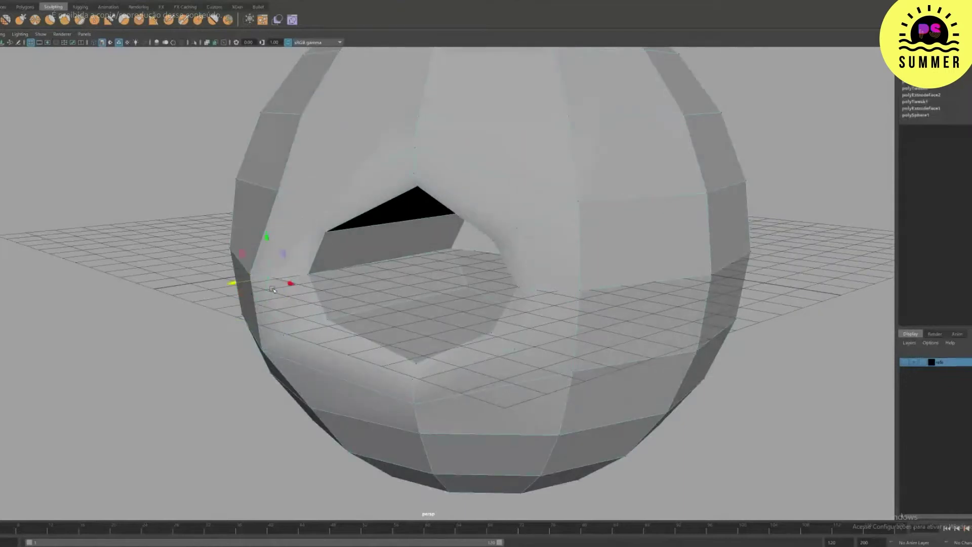
{"action": "left_click", "coordinate": [285, 335]}
Step: In the front view, raise the two middle vertices directly above the eye socket
{"action": "key", "text": "space"}
{"action": "key", "text": "space"}
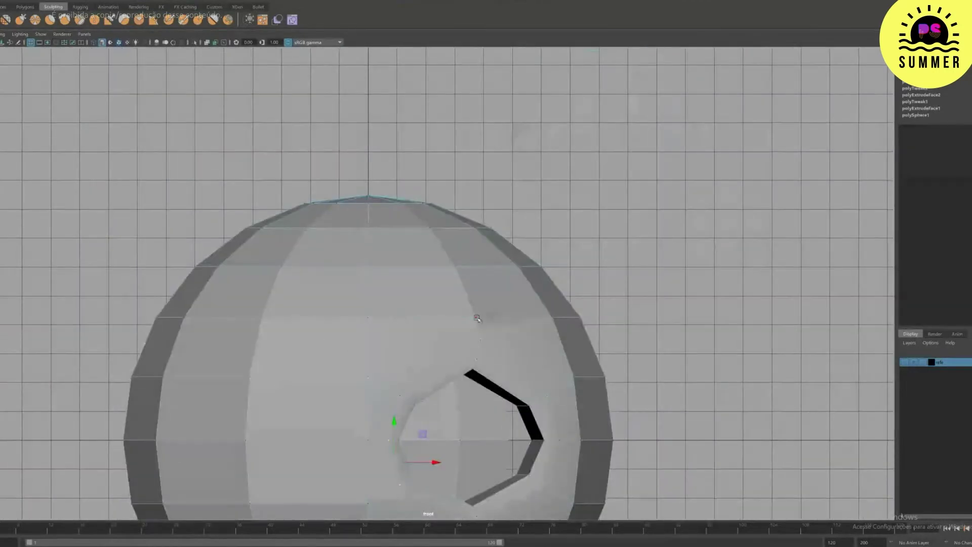
{"action": "left_click", "coordinate": [476, 317]}
{"action": "left_click_drag", "start_coordinate": [480, 294], "coordinate": [480, 232]}
{"action": "left_click", "coordinate": [484, 336]}
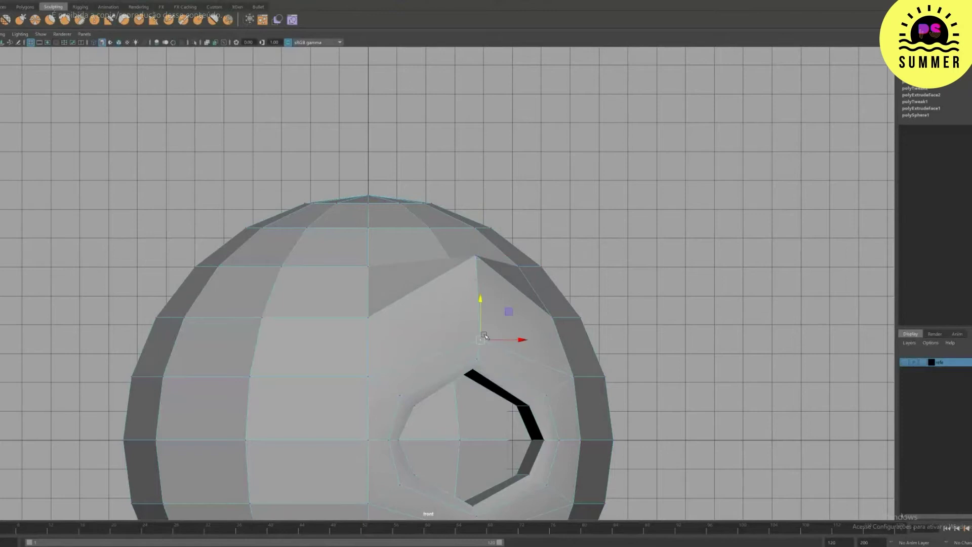
{"action": "left_click_drag", "start_coordinate": [481, 309], "coordinate": [481, 293]}
Step: Select the two faces above the eye socket in the perspective view and extrude them outward to form a brow ridge
{"action": "key", "text": "space"}
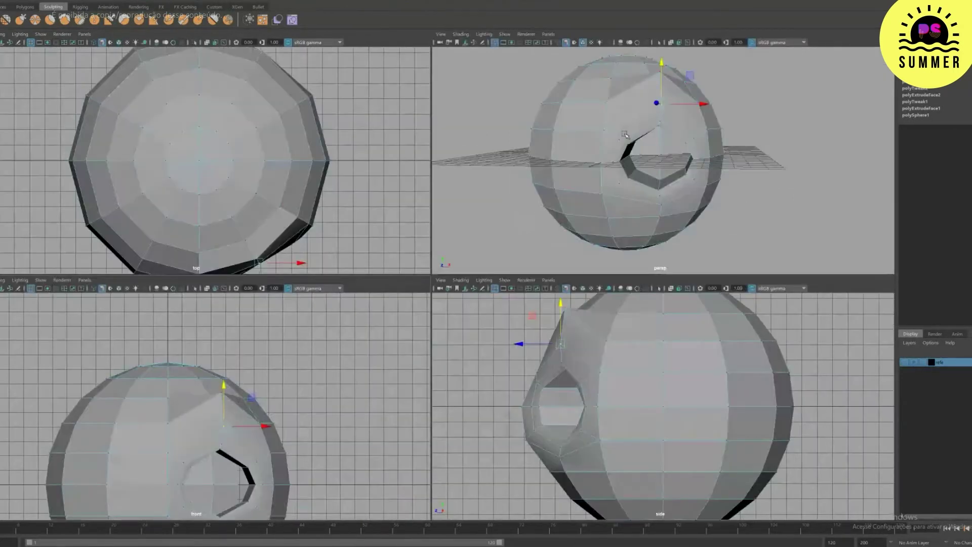
{"action": "key", "text": "space"}
{"action": "left_click_drag", "start_coordinate": [625, 135], "coordinate": [382, 213], "text": "alt"}
{"action": "right_click_drag", "start_coordinate": [382, 213], "coordinate": [414, 224], "text": "alt"}
{"action": "left_click", "coordinate": [471, 213], "text": "shift"}
{"action": "left_click", "coordinate": [433, 202], "text": "shift"}
{"action": "left_click_drag", "start_coordinate": [421, 217], "coordinate": [431, 212], "text": "alt"}
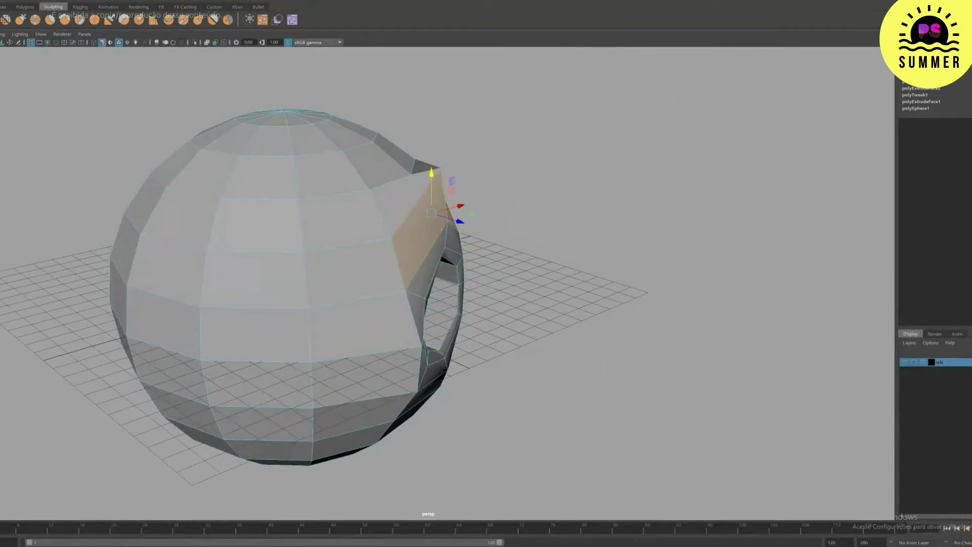
{"action": "left_click", "coordinate": [122, 2]}
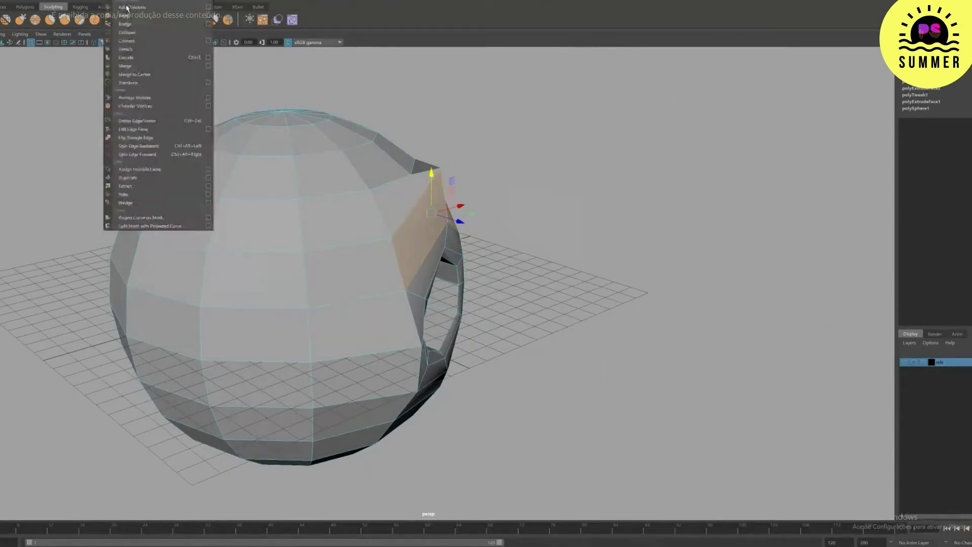
{"action": "left_click", "coordinate": [126, 57]}
{"action": "mouse_move", "coordinate": [435, 213]}
{"action": "left_mouse_down", "text": "alt"}
{"action": "mouse_move", "coordinate": [515, 230]}
{"action": "mouse_move", "coordinate": [420, 210]}
{"action": "left_mouse_up", "text": "alt"}
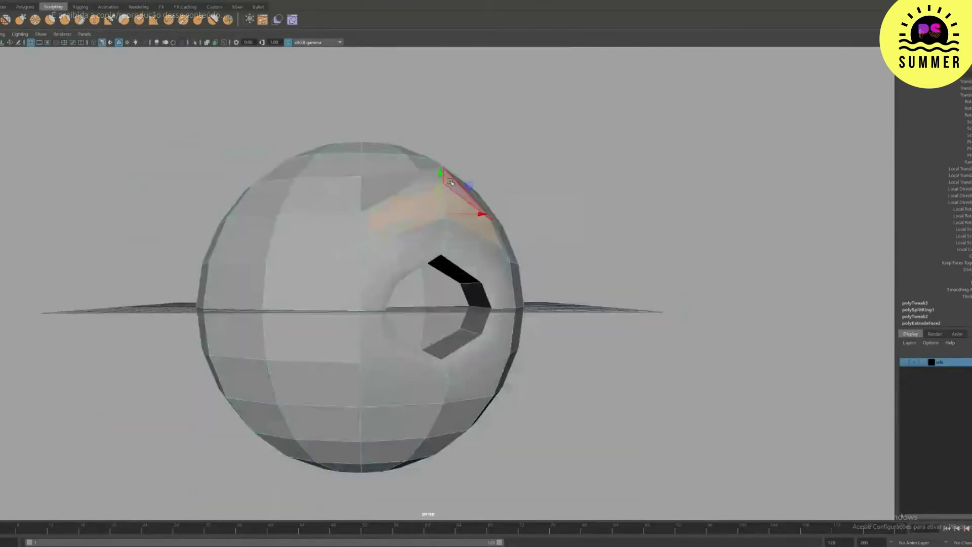
Step: Push the brow ridge's upper middle vertex back toward the sphere and select the middle vertex below it
{"action": "right_click_drag", "start_coordinate": [424, 204], "coordinate": [390, 204]}
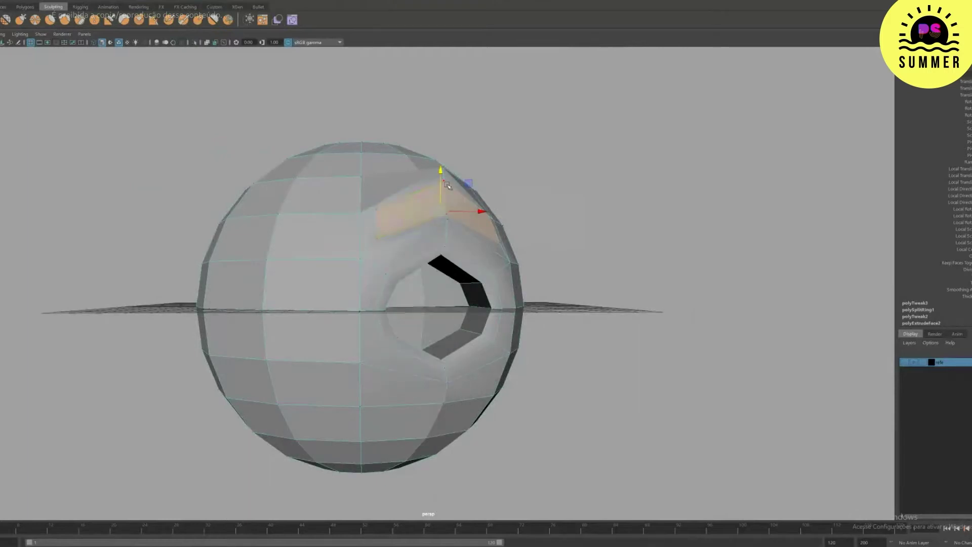
{"action": "left_click", "coordinate": [444, 182]}
{"action": "left_click_drag", "start_coordinate": [447, 190], "coordinate": [504, 227], "text": "alt"}
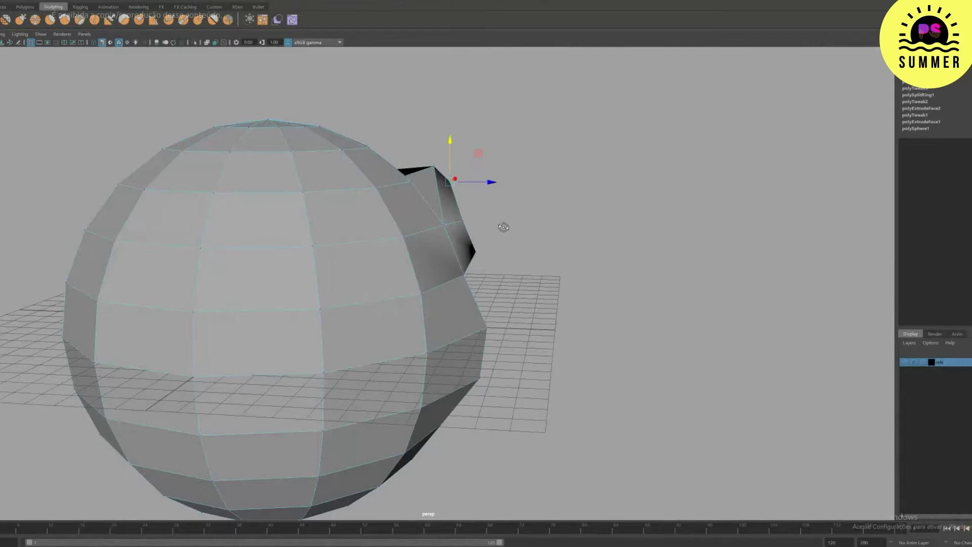
{"action": "left_click_drag", "start_coordinate": [491, 182], "coordinate": [459, 167]}
{"action": "left_click", "coordinate": [460, 212]}
{"action": "left_click", "coordinate": [465, 221]}
{"action": "left_click_drag", "start_coordinate": [465, 220], "coordinate": [509, 219], "text": "alt"}
{"action": "left_click_drag", "start_coordinate": [509, 220], "coordinate": [438, 245], "text": "alt"}
Step: Display the sphere smoothed, return to object mode and select it to check the brow and socket
{"action": "key", "text": "3"}
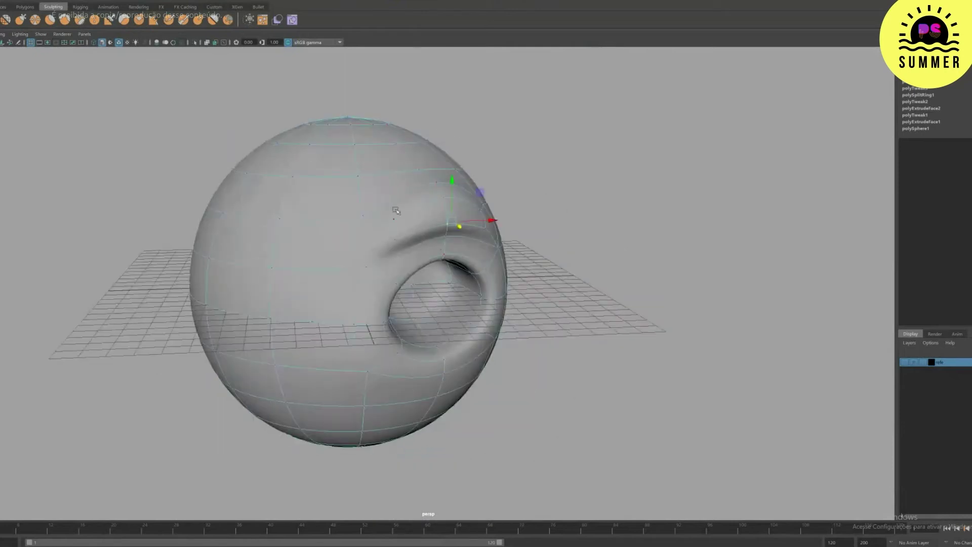
{"action": "left_click", "coordinate": [531, 164]}
{"action": "right_click_drag", "start_coordinate": [616, 251], "coordinate": [449, 256], "text": "alt"}
{"action": "mouse_move", "coordinate": [449, 256]}
{"action": "left_mouse_down", "text": "alt"}
{"action": "mouse_move", "coordinate": [413, 271]}
{"action": "mouse_move", "coordinate": [437, 247]}
{"action": "left_mouse_up", "text": "alt"}
{"action": "left_click", "coordinate": [388, 215]}
{"action": "left_click_drag", "start_coordinate": [300, 222], "coordinate": [68, 189], "text": "alt"}
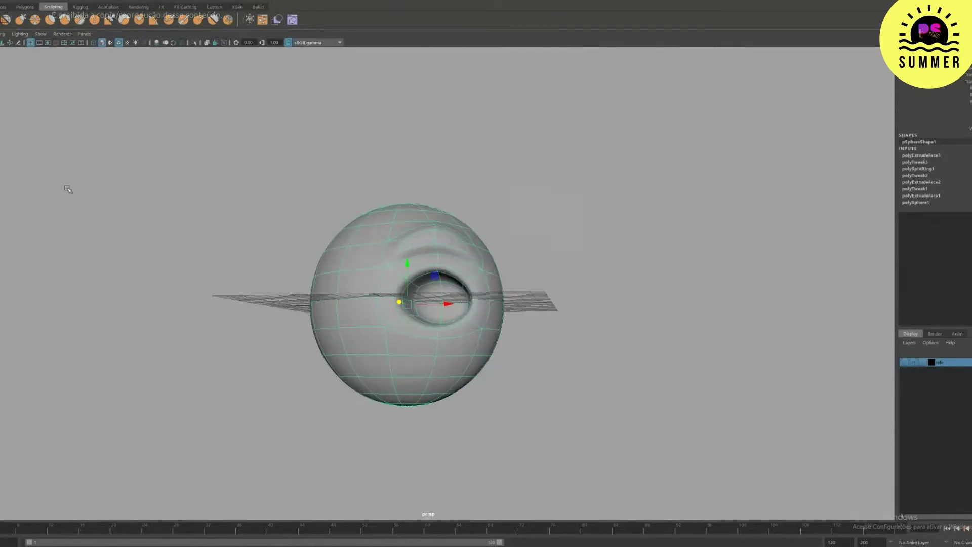
Step: In the front view, create a polygon sphere centred on the eye socket as the eyeball
{"action": "key", "text": "space"}
{"action": "key", "text": "space"}
{"action": "left_click", "coordinate": [6, 1]}
{"action": "mouse_move", "coordinate": [40, 7]}
{"action": "left_click", "coordinate": [98, 14]}
{"action": "left_click_drag", "start_coordinate": [455, 350], "coordinate": [549, 449]}
Step: Turn on wireframe on shaded display in the perspective view and inspect the new sphere inside the head
{"action": "key", "text": "space"}
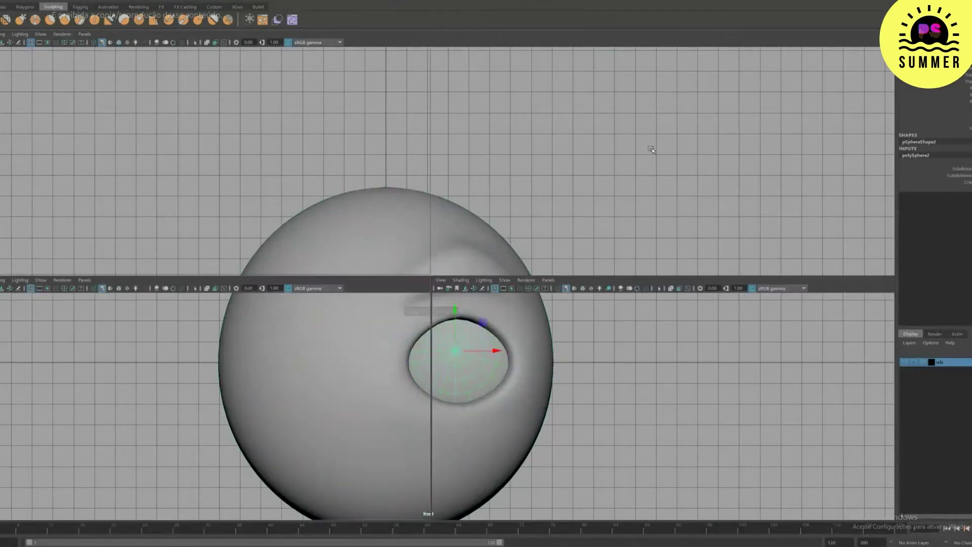
{"action": "left_click_drag", "start_coordinate": [660, 148], "coordinate": [559, 349], "text": "alt"}
{"action": "key", "text": "space"}
{"action": "scroll", "coordinate": [500, 226], "scroll_direction": "up", "scroll_amount": 3}
{"action": "left_click", "coordinate": [31, 42]}
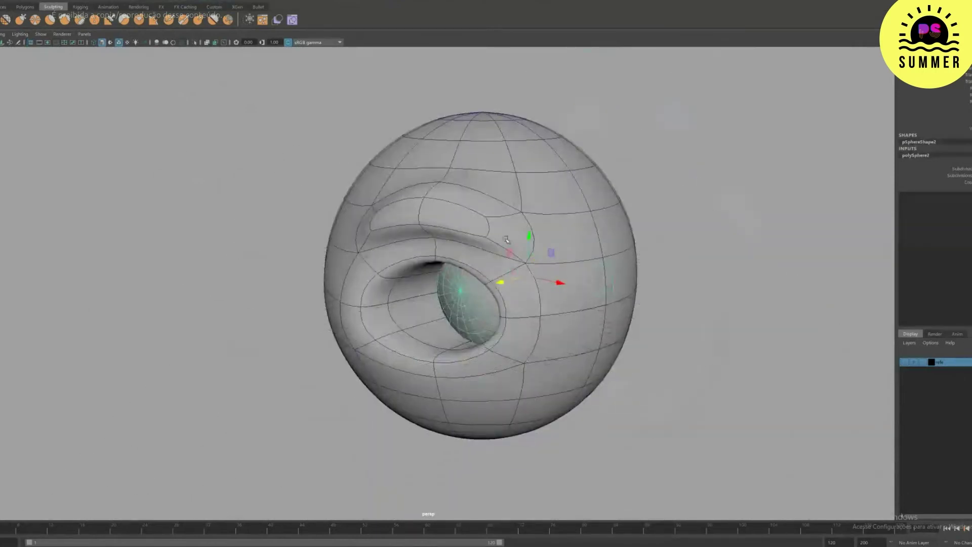
{"action": "scroll", "coordinate": [506, 239], "scroll_direction": "up", "scroll_amount": 2}
{"action": "left_click_drag", "start_coordinate": [506, 239], "coordinate": [487, 236], "text": "alt"}
Step: Check the eyeball sphere in wireframe and move it forward through the eye socket, back in shaded display
{"action": "left_click", "coordinate": [740, 355]}
{"action": "key", "text": "4"}
{"action": "left_click", "coordinate": [541, 330]}
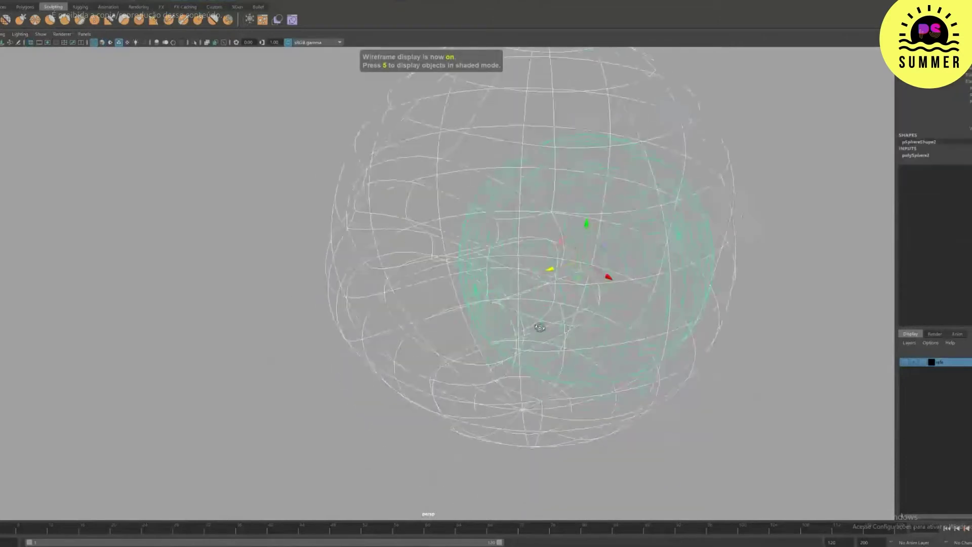
{"action": "key", "text": "5"}
{"action": "left_click_drag", "start_coordinate": [436, 301], "coordinate": [790, 213], "text": "alt"}
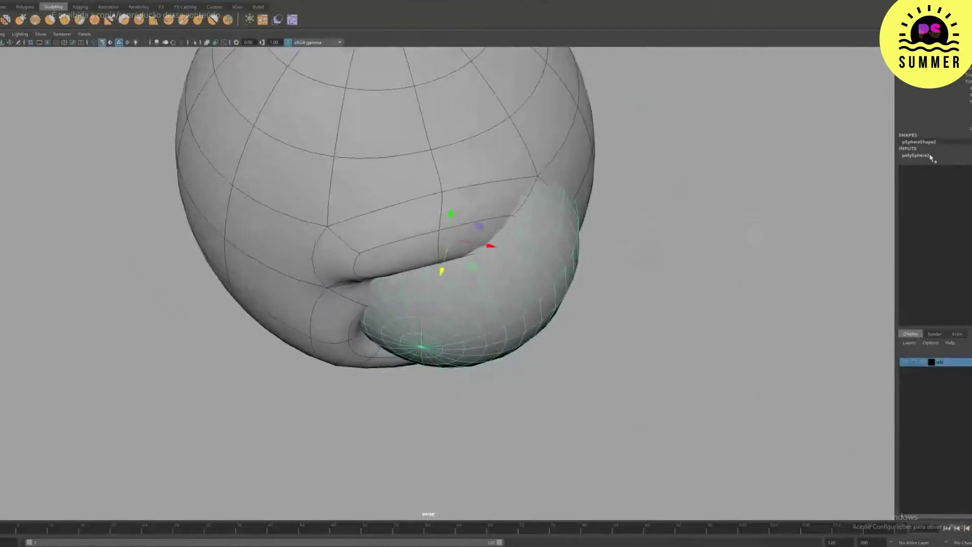
Step: Scale the eyeball sphere down and reposition it to fit inside the eye socket
{"action": "key", "text": "r"}
{"action": "left_click_drag", "start_coordinate": [450, 238], "coordinate": [385, 235]}
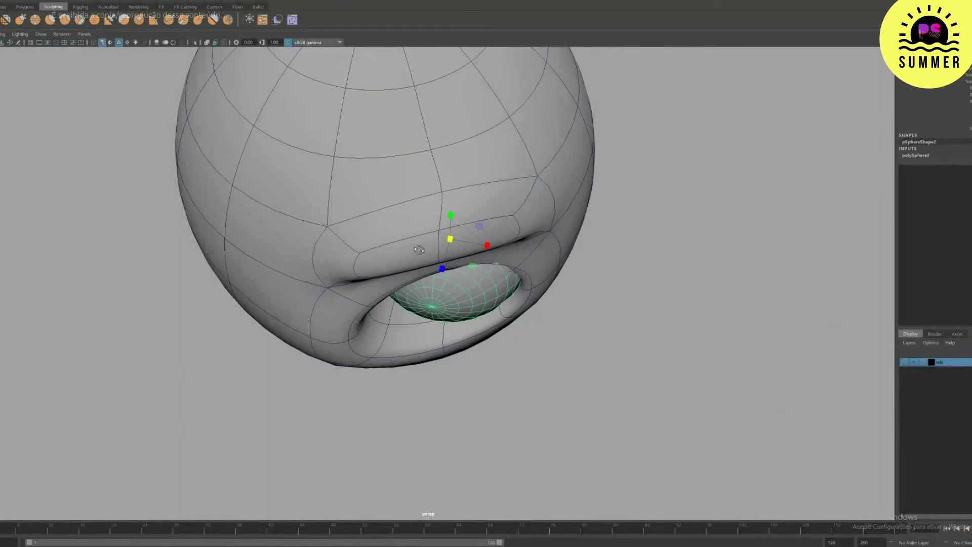
{"action": "left_click_drag", "start_coordinate": [419, 250], "coordinate": [493, 281], "text": "alt"}
{"action": "left_click_drag", "start_coordinate": [435, 286], "coordinate": [471, 296]}
{"action": "left_click_drag", "start_coordinate": [428, 257], "coordinate": [431, 268]}
Step: Set the eyeball sphere's subdivisions to 6 and display it smoothed
{"action": "left_click", "coordinate": [920, 155]}
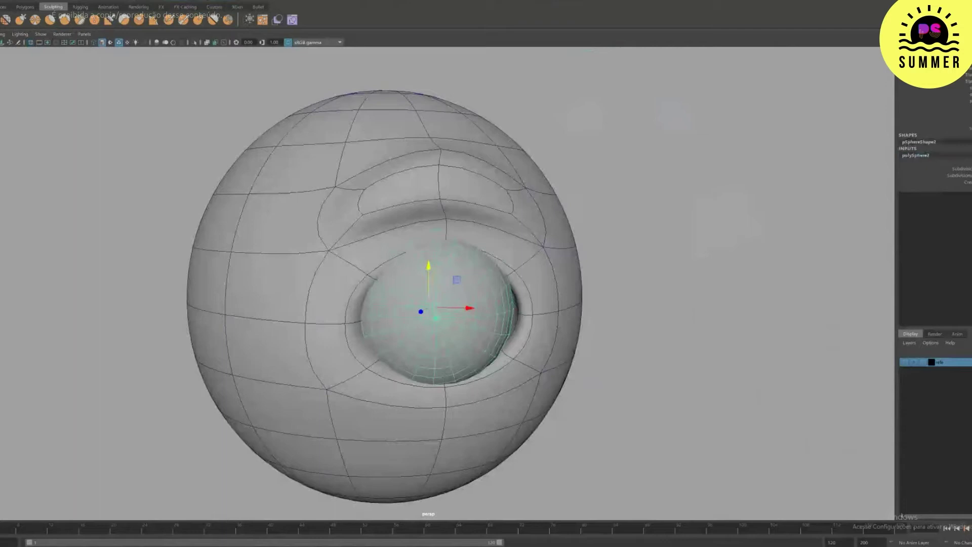
{"action": "type", "text": "6"}
{"action": "key", "text": "Return"}
{"action": "mouse_move", "coordinate": [539, 323]}
{"action": "left_mouse_down", "text": "alt"}
{"action": "mouse_move", "coordinate": [497, 316]}
{"action": "mouse_move", "coordinate": [537, 316]}
{"action": "left_mouse_up", "text": "alt"}
{"action": "key", "text": "3"}
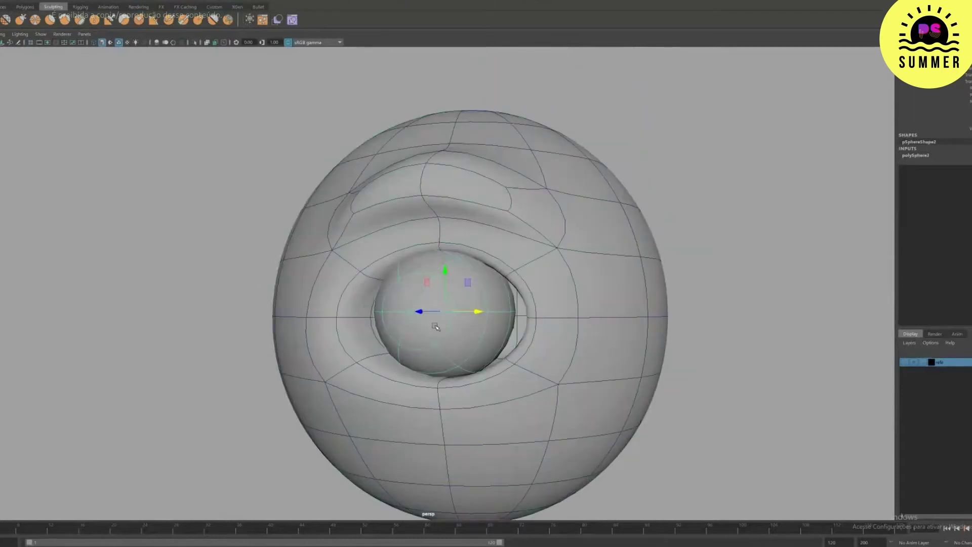
Step: Check the smoothed eyeball in wireframe and scale it up to fill the eye socket
{"action": "key", "text": "4"}
{"action": "key", "text": "5"}
{"action": "key", "text": "r"}
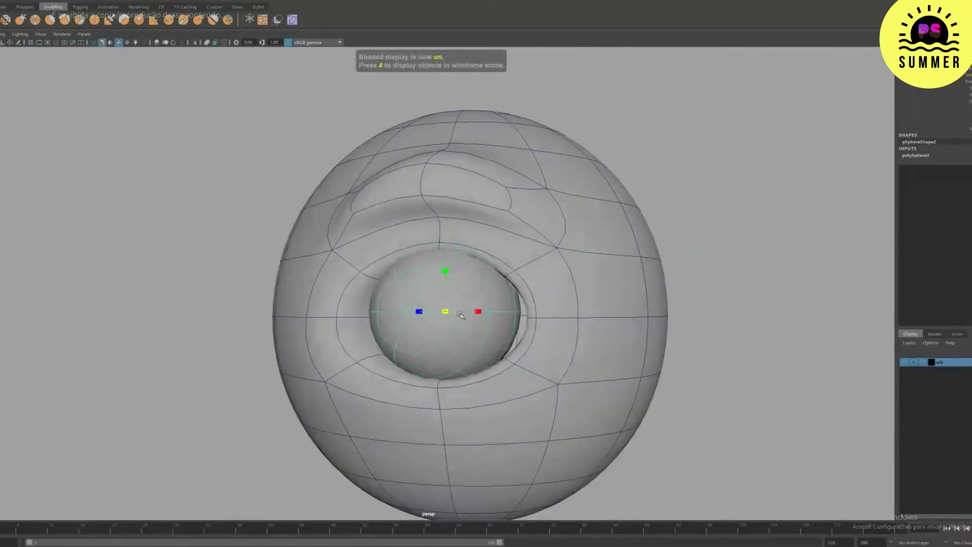
Step: Sculpt the head's eye socket rim with a resized brush so it sits closer around the eyeball
{"action": "left_click", "coordinate": [524, 244]}
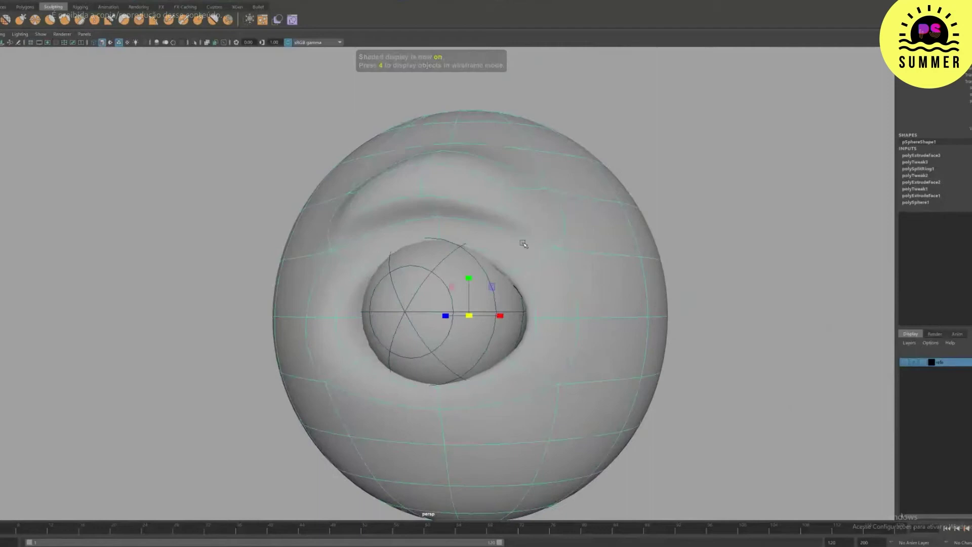
{"action": "left_click_drag", "start_coordinate": [506, 314], "coordinate": [466, 314], "text": "alt"}
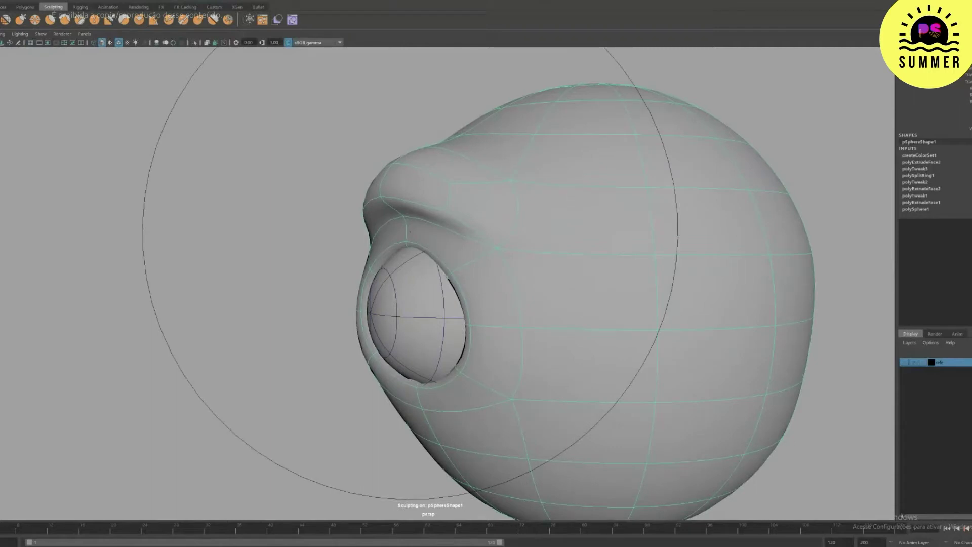
{"action": "left_click_drag", "start_coordinate": [410, 233], "coordinate": [586, 283], "text": "alt"}
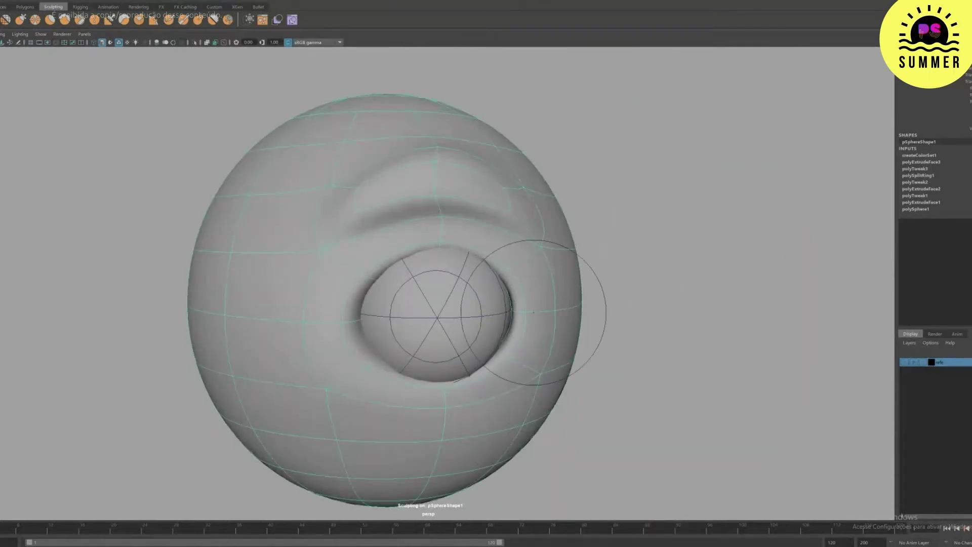
{"action": "key", "text": "b"}
{"action": "left_click_drag", "start_coordinate": [596, 353], "coordinate": [639, 353]}
{"action": "left_click_drag", "start_coordinate": [538, 306], "coordinate": [519, 299]}
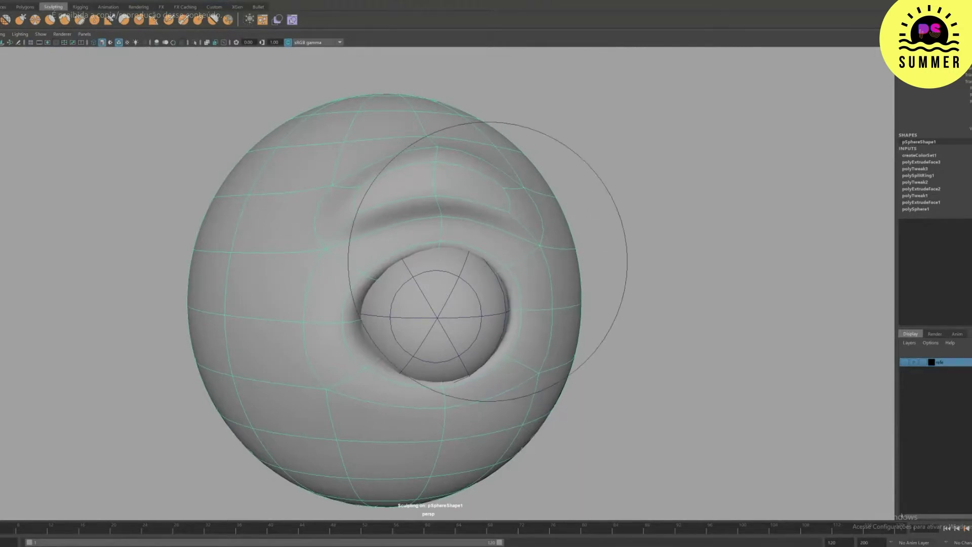
{"action": "mouse_move", "coordinate": [587, 334]}
{"action": "left_mouse_down", "text": "alt"}
{"action": "mouse_move", "coordinate": [444, 362]}
{"action": "mouse_move", "coordinate": [499, 352]}
{"action": "mouse_move", "coordinate": [425, 387]}
{"action": "mouse_move", "coordinate": [514, 373]}
{"action": "mouse_move", "coordinate": [388, 334]}
{"action": "left_mouse_up", "text": "alt"}
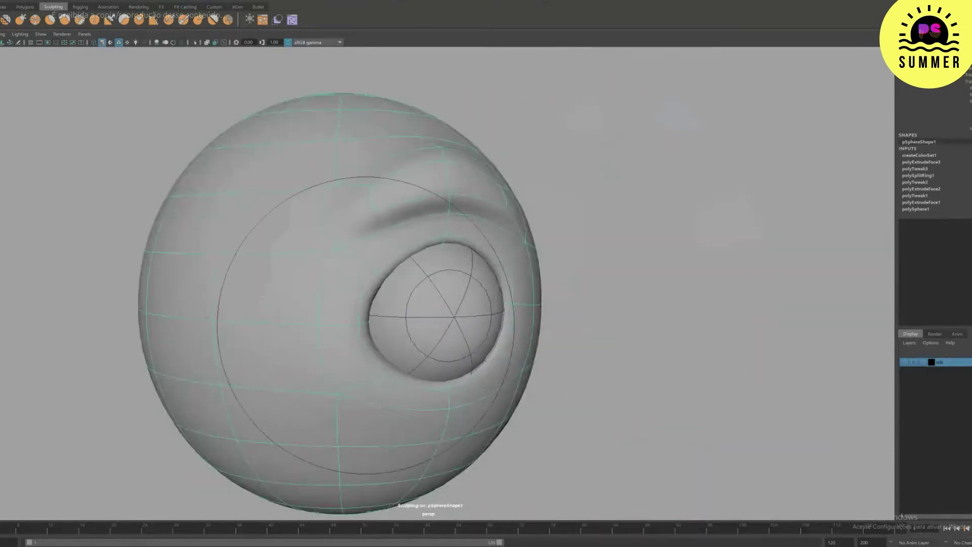
{"action": "left_click_drag", "start_coordinate": [336, 318], "coordinate": [253, 314], "text": "alt"}
Step: Leave sculpting and return the head and the eyeball to unsmoothed low-poly display
{"action": "scroll", "coordinate": [464, 286], "scroll_direction": "down", "scroll_amount": 5}
{"action": "left_click_drag", "start_coordinate": [465, 286], "coordinate": [491, 335], "text": "alt"}
{"action": "key", "text": "1"}
{"action": "key", "text": "w"}
{"action": "left_click", "coordinate": [562, 289]}
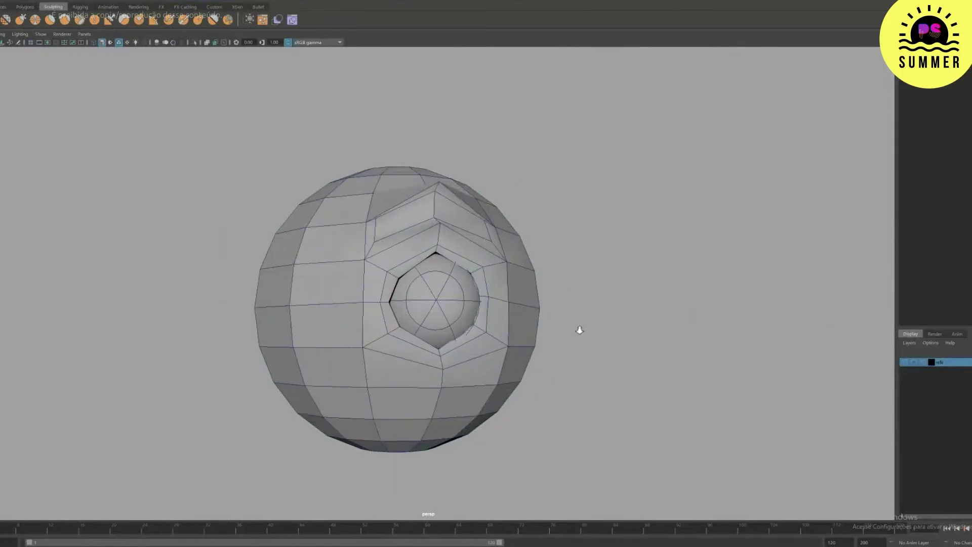
{"action": "scroll", "coordinate": [434, 293], "scroll_direction": "up", "scroll_amount": 5}
{"action": "key", "text": "1"}
Step: Extrude the eyeball's six front faces and scale them inward to leave a narrow hexagonal rim
{"action": "left_click_drag", "start_coordinate": [446, 295], "coordinate": [405, 300]}
{"action": "right_click_drag", "start_coordinate": [395, 297], "coordinate": [381, 321]}
{"action": "left_click_drag", "start_coordinate": [413, 315], "coordinate": [462, 327], "text": "alt"}
{"action": "left_click", "coordinate": [442, 305]}
{"action": "left_click_drag", "start_coordinate": [593, 416], "coordinate": [462, 155], "text": "ctrl"}
{"action": "left_click_drag", "start_coordinate": [419, 260], "coordinate": [499, 287], "text": "alt"}
{"action": "left_click", "coordinate": [118, 1]}
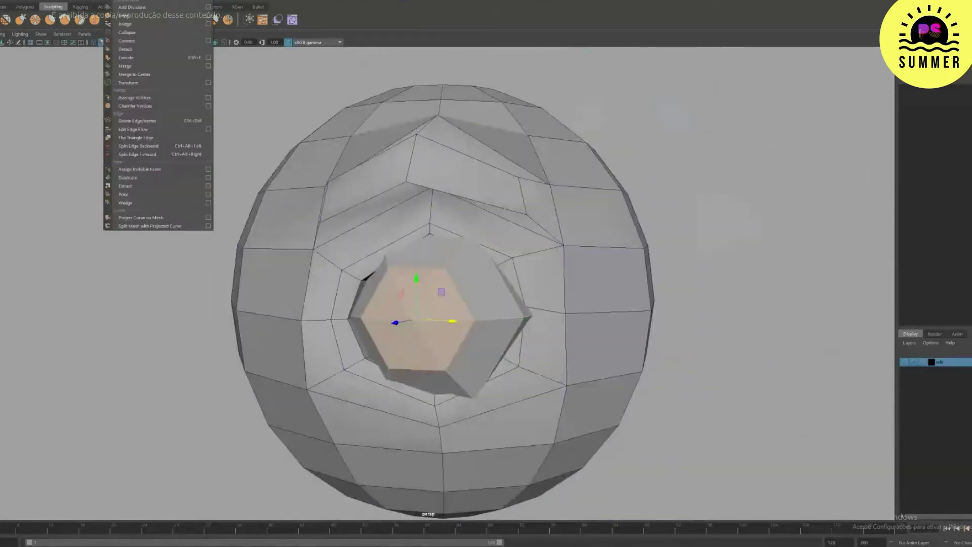
{"action": "left_click", "coordinate": [133, 58]}
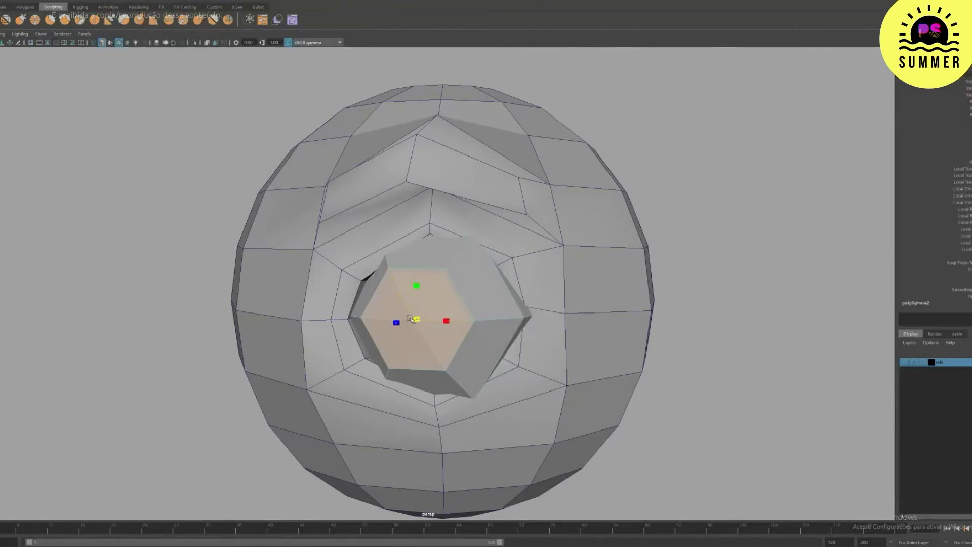
{"action": "left_click_drag", "start_coordinate": [411, 318], "coordinate": [378, 285], "text": "alt"}
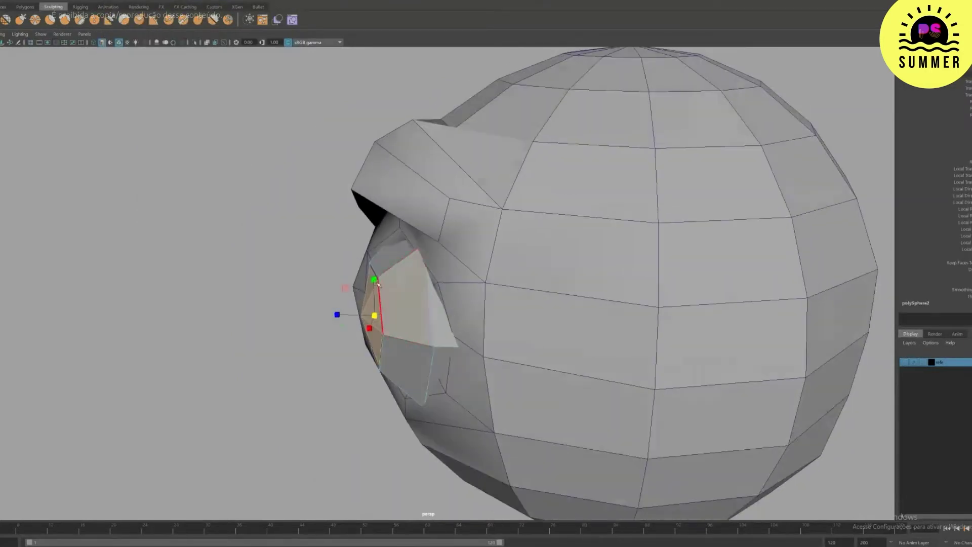
{"action": "right_click_drag", "start_coordinate": [378, 285], "coordinate": [413, 323], "text": "alt"}
{"action": "left_click_drag", "start_coordinate": [318, 327], "coordinate": [311, 327]}
Step: Extrude the inset front faces again, push them back into the eyeball and scale them down to form a pupil recess
{"action": "key", "text": "ctrl+e"}
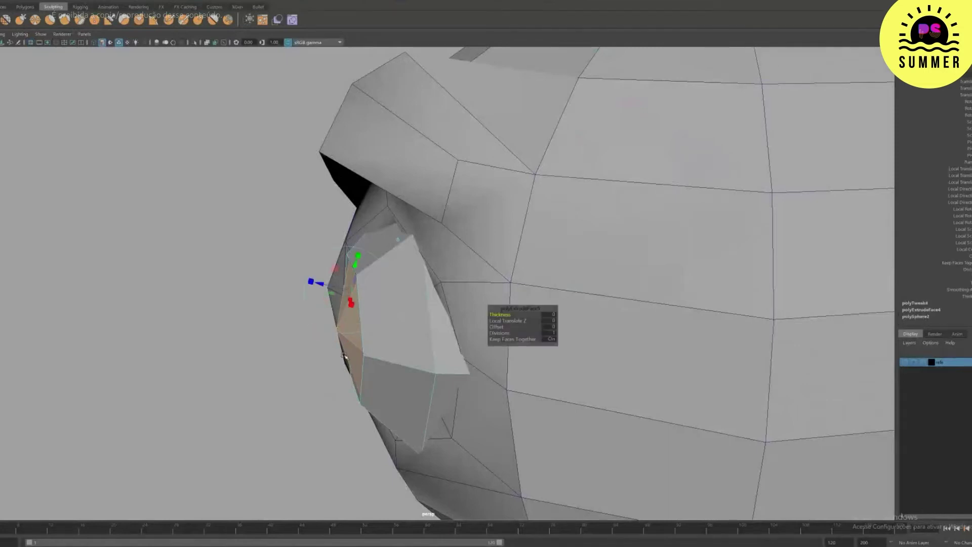
{"action": "key", "text": "r"}
{"action": "left_click_drag", "start_coordinate": [318, 328], "coordinate": [394, 328]}
{"action": "left_click_drag", "start_coordinate": [332, 325], "coordinate": [459, 339], "text": "alt"}
{"action": "key", "text": "ctrl+e"}
{"action": "left_click_drag", "start_coordinate": [458, 340], "coordinate": [398, 295], "text": "alt"}
{"action": "left_click", "coordinate": [450, 286]}
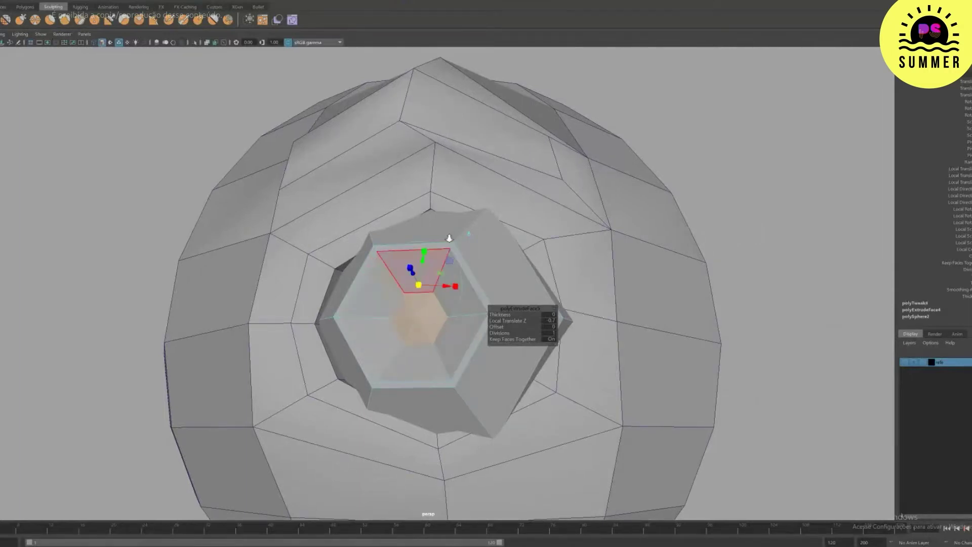
{"action": "scroll", "coordinate": [449, 238], "scroll_direction": "up", "scroll_amount": 3}
{"action": "left_click_drag", "start_coordinate": [449, 238], "coordinate": [410, 325], "text": "alt"}
{"action": "key", "text": "3"}
{"action": "key", "text": "1"}
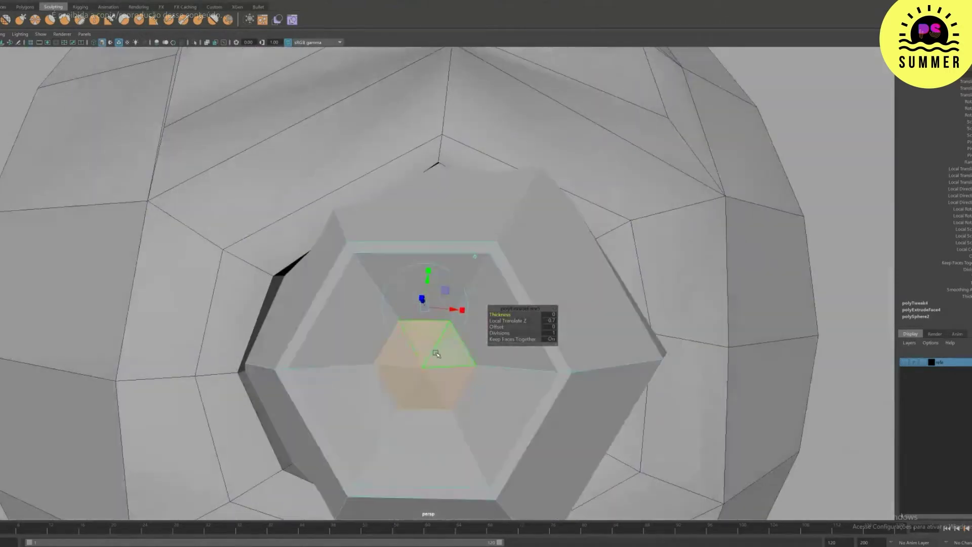
Step: Adjust the vertex at the centre of the eyeball's recess with the Move tool in Object orientation
{"action": "left_click_drag", "start_coordinate": [436, 354], "coordinate": [476, 401], "text": "alt"}
{"action": "right_click", "coordinate": [501, 394]}
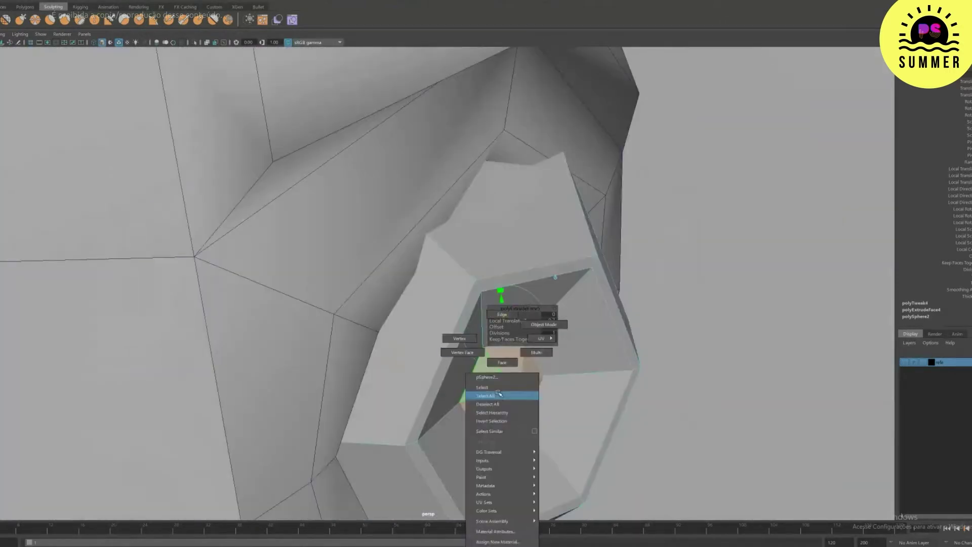
{"action": "right_click_drag", "start_coordinate": [499, 393], "coordinate": [459, 338]}
{"action": "left_click_drag", "start_coordinate": [525, 399], "coordinate": [513, 413], "text": "alt"}
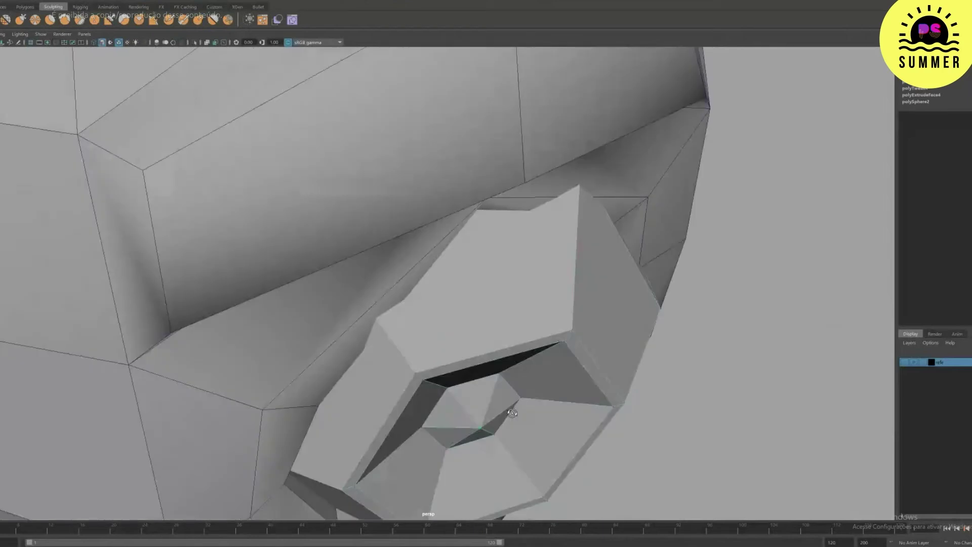
{"action": "left_click_drag", "start_coordinate": [512, 413], "coordinate": [495, 411], "text": "alt"}
{"action": "double_click", "coordinate": [1, 83]}
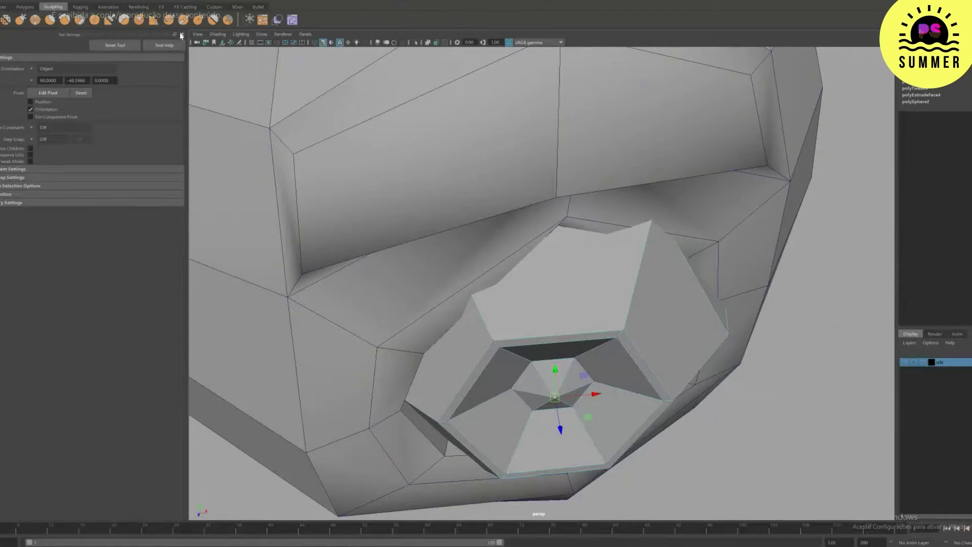
{"action": "left_click", "coordinate": [181, 35]}
{"action": "left_click_drag", "start_coordinate": [451, 405], "coordinate": [442, 317], "text": "alt"}
Step: Delete every other edge meeting at the centre of the eyeball's recess and return to object selection
{"action": "right_click_drag", "start_coordinate": [464, 305], "coordinate": [464, 282]}
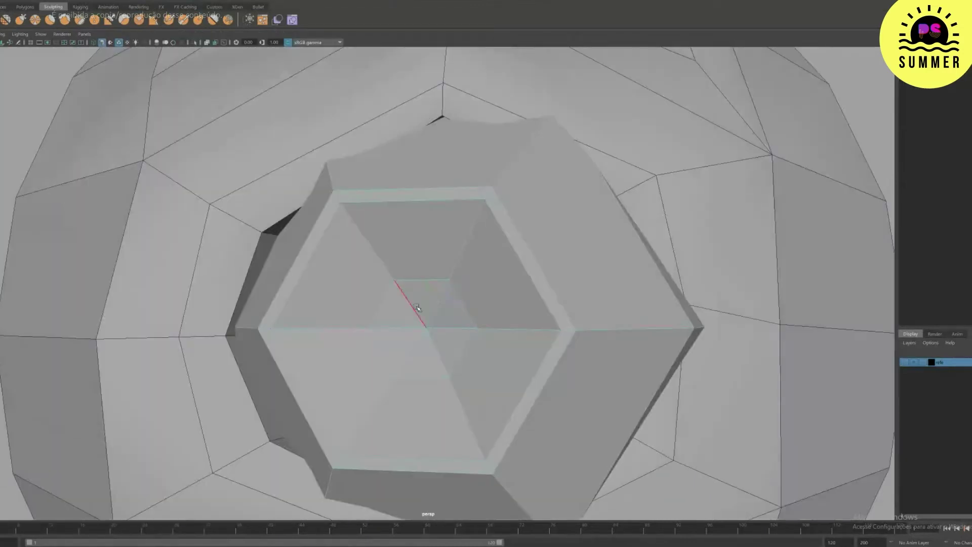
{"action": "left_click", "coordinate": [427, 327]}
{"action": "key", "text": "Return"}
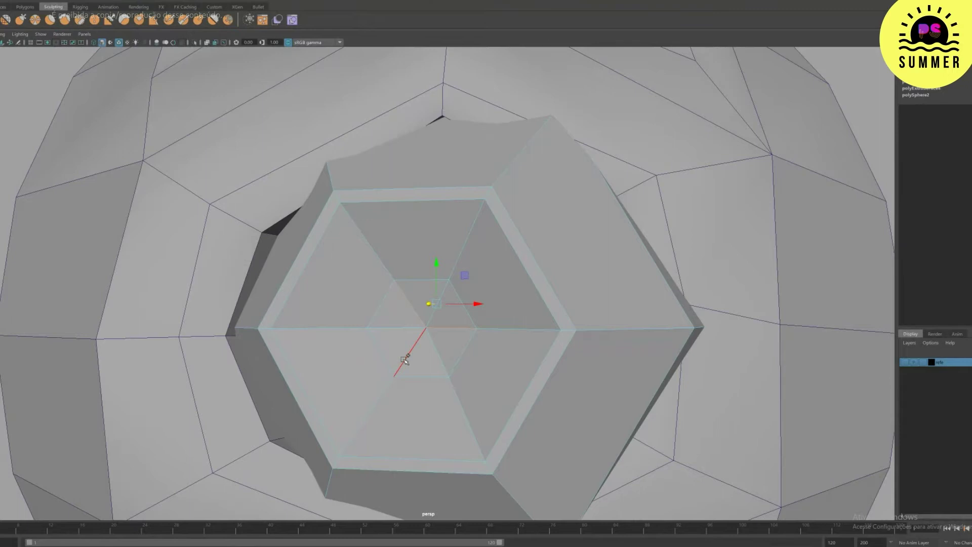
{"action": "right_click_drag", "start_coordinate": [452, 309], "coordinate": [483, 293]}
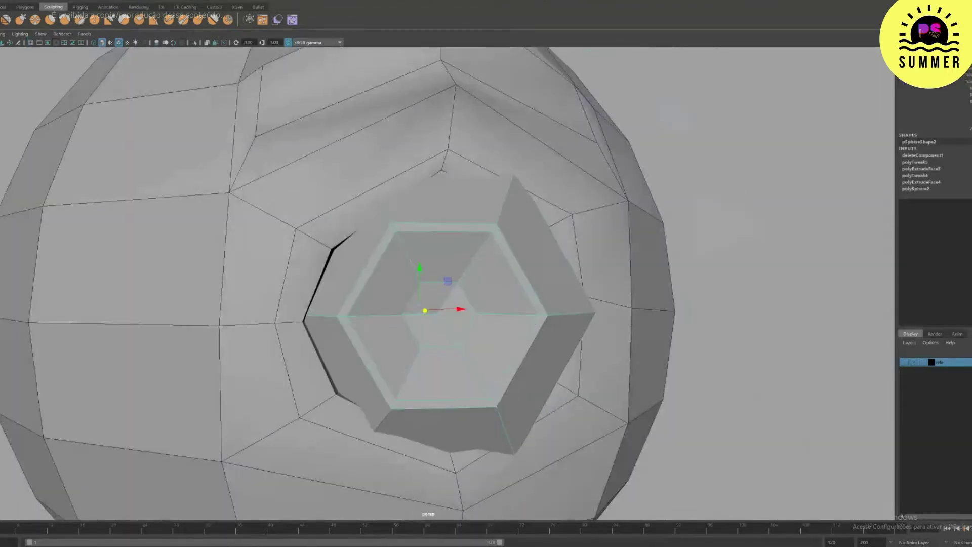
Step: Insert two edge loops around the eyeball's recess with Insert Edge Loop and display the eyeball smoothed
{"action": "left_click", "coordinate": [145, 1]}
{"action": "left_click", "coordinate": [167, 53]}
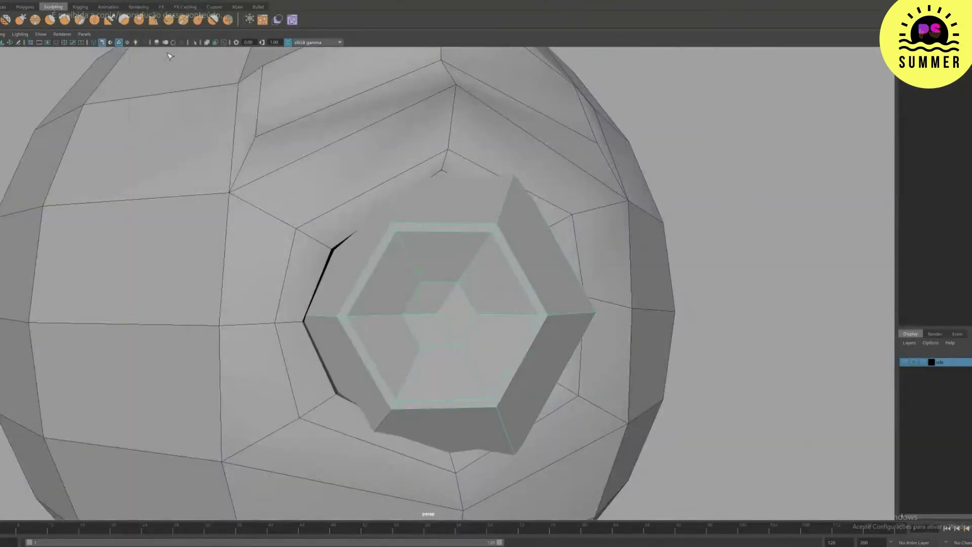
{"action": "left_click", "coordinate": [462, 283]}
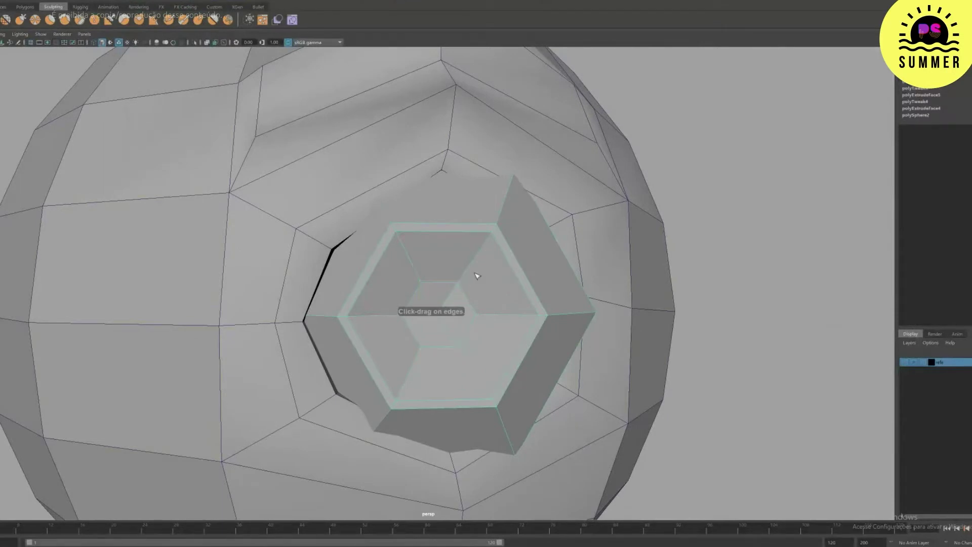
{"action": "key", "text": "Delete"}
{"action": "right_click", "coordinate": [481, 295]}
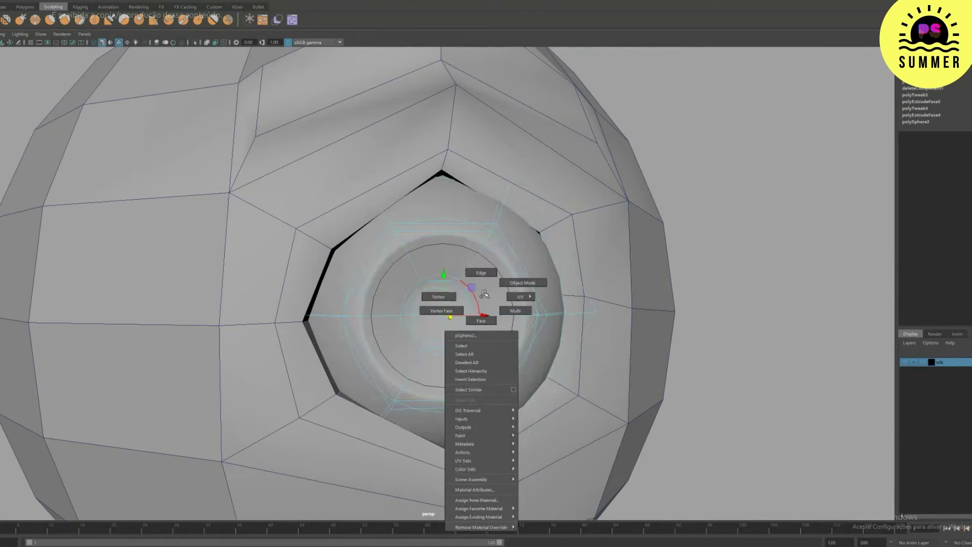
{"action": "right_click_drag", "start_coordinate": [484, 295], "coordinate": [745, 281]}
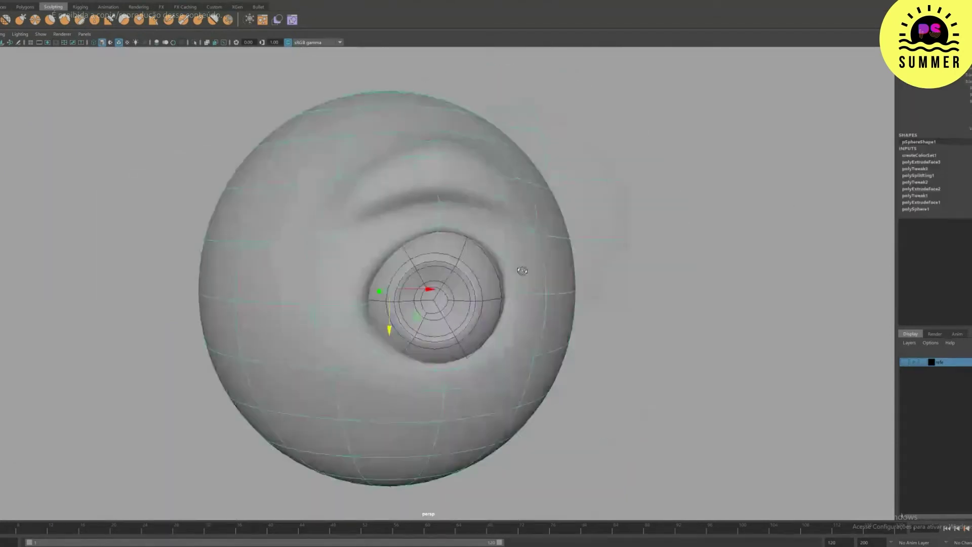
Step: Flatten the eyeball in depth and move it forward inside the socket in the side view, checking it in wireframe
{"action": "left_click_drag", "start_coordinate": [385, 329], "coordinate": [349, 334], "text": "alt"}
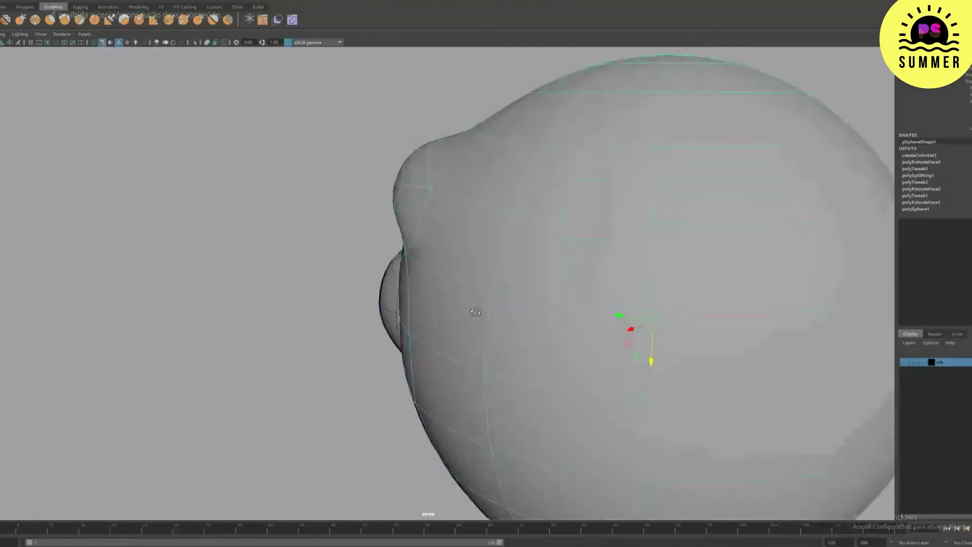
{"action": "left_click_drag", "start_coordinate": [476, 312], "coordinate": [498, 320], "text": "alt"}
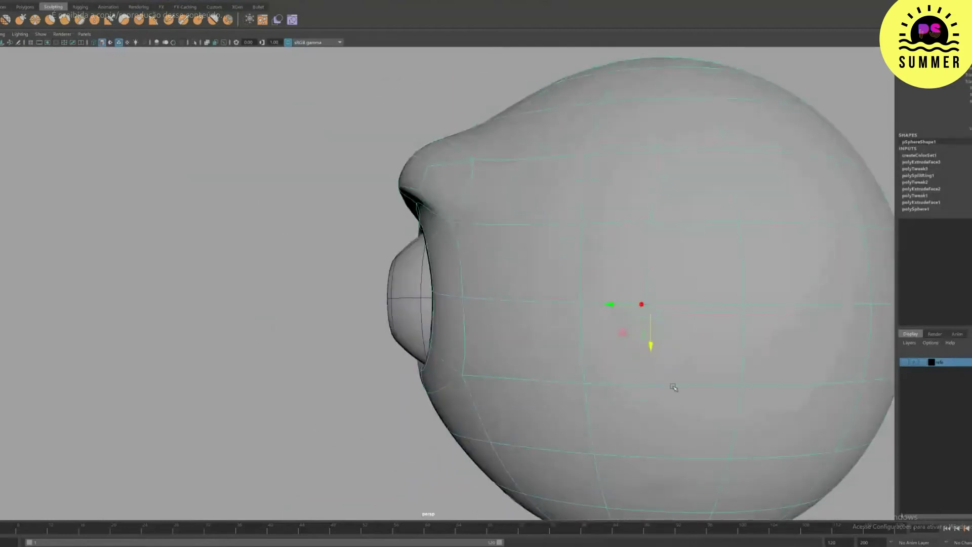
{"action": "key", "text": "space"}
{"action": "key", "text": "space"}
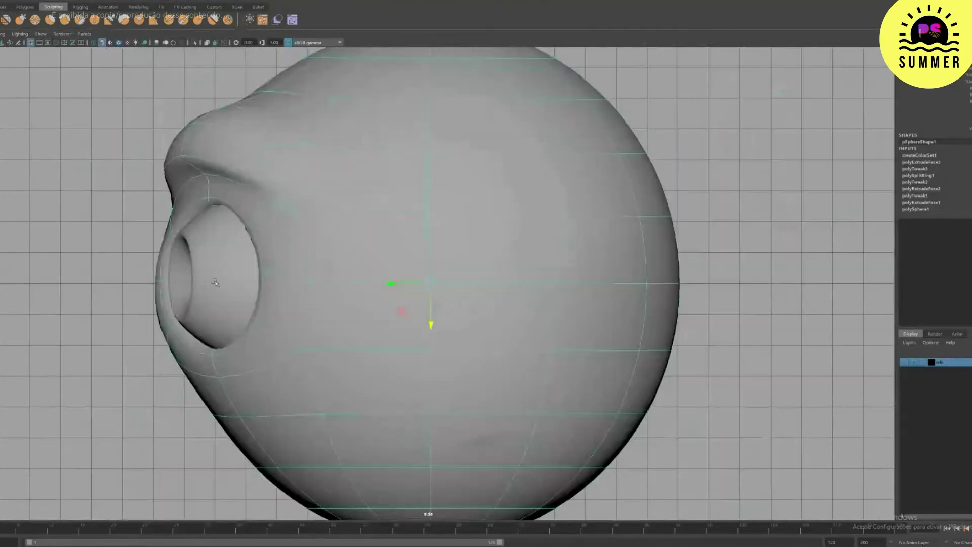
{"action": "left_click", "coordinate": [223, 280]}
{"action": "key", "text": "e"}
{"action": "key", "text": "r"}
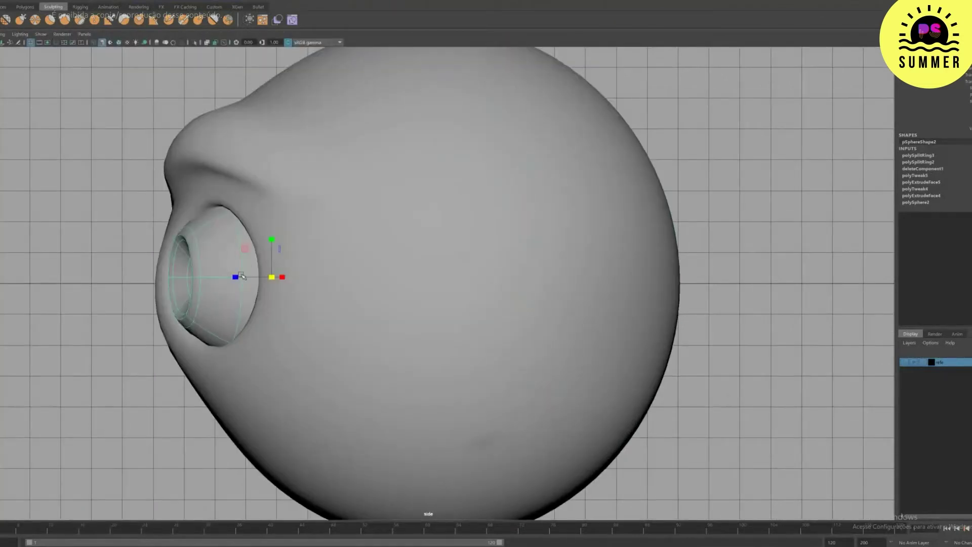
{"action": "left_click_drag", "start_coordinate": [242, 276], "coordinate": [210, 276]}
{"action": "key", "text": "4"}
{"action": "key", "text": "5"}
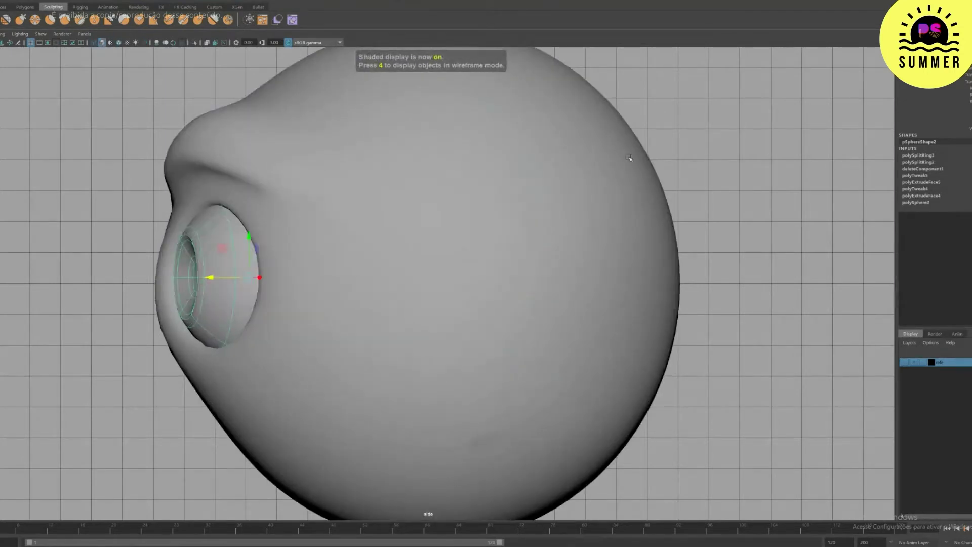
Step: Insert an edge loop around the head's eye socket rim in the perspective view and show the head smoothed
{"action": "key", "text": "space"}
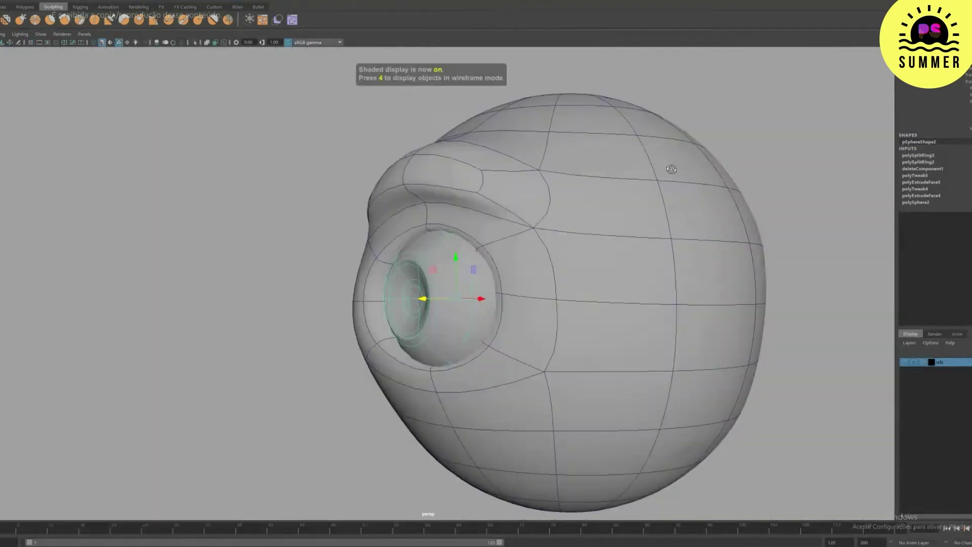
{"action": "key", "text": "1"}
{"action": "left_click", "coordinate": [162, 2]}
{"action": "left_click", "coordinate": [165, 49]}
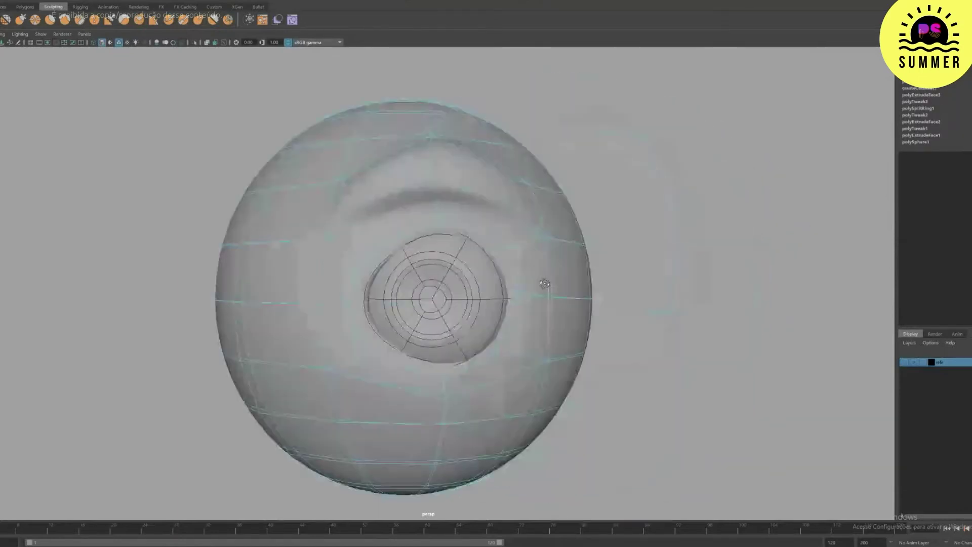
{"action": "left_click_drag", "start_coordinate": [545, 283], "coordinate": [533, 267], "text": "alt"}
{"action": "right_click_drag", "start_coordinate": [509, 251], "coordinate": [466, 252]}
{"action": "right_click_drag", "start_coordinate": [566, 238], "coordinate": [624, 219]}
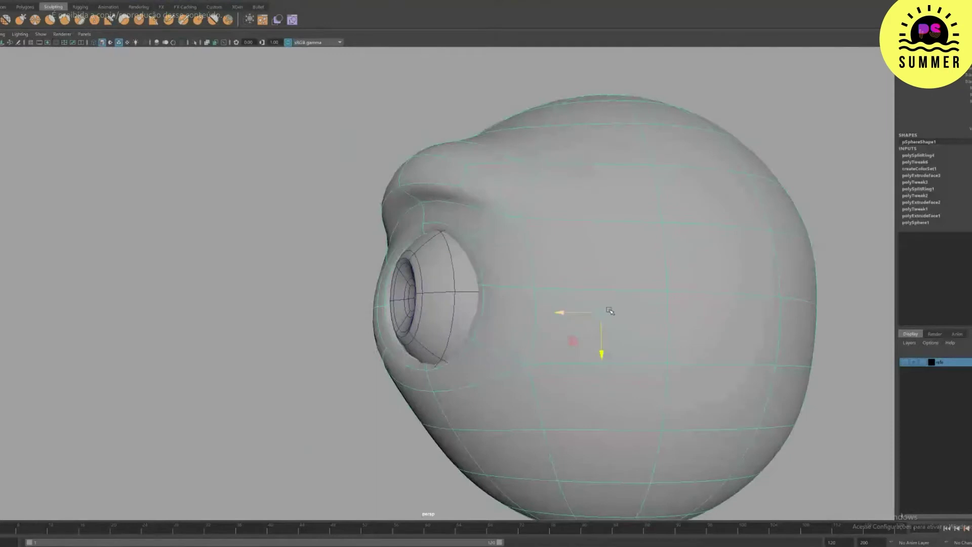
Step: Sculpt the head mesh around the eye opening to wrap its rim closely around the eyeball
{"action": "key", "text": "space"}
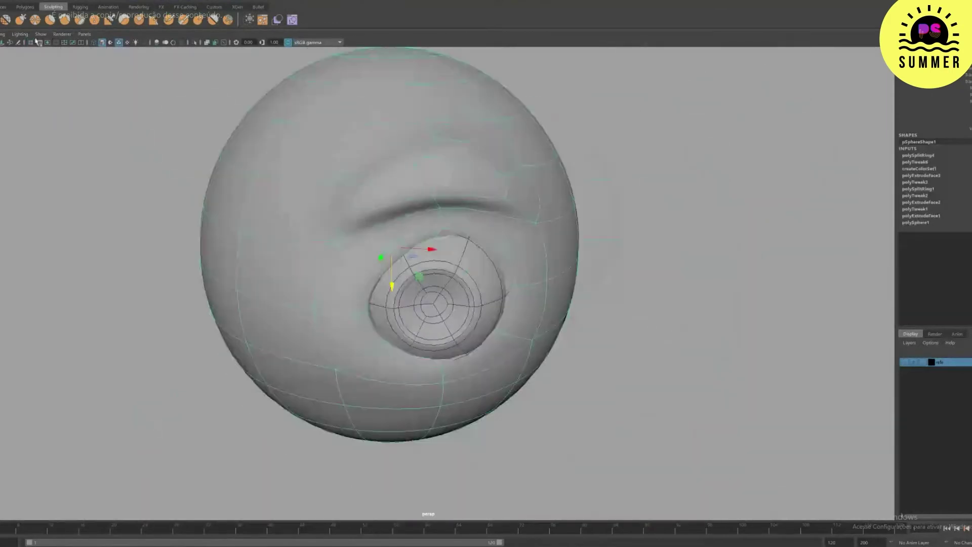
{"action": "left_click", "coordinate": [21, 20]}
{"action": "mouse_move", "coordinate": [540, 216]}
{"action": "left_mouse_down", "text": "alt"}
{"action": "mouse_move", "coordinate": [523, 200]}
{"action": "mouse_move", "coordinate": [517, 228]}
{"action": "mouse_move", "coordinate": [489, 232]}
{"action": "mouse_move", "coordinate": [526, 332]}
{"action": "mouse_move", "coordinate": [548, 290]}
{"action": "mouse_move", "coordinate": [499, 282]}
{"action": "left_mouse_up", "text": "alt"}
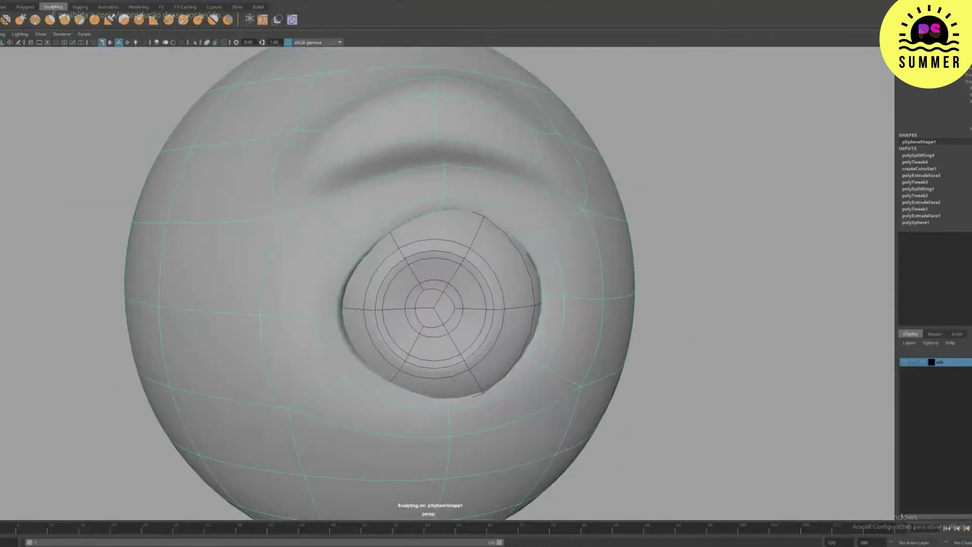
{"action": "left_click_drag", "start_coordinate": [649, 344], "coordinate": [447, 316], "text": "alt"}
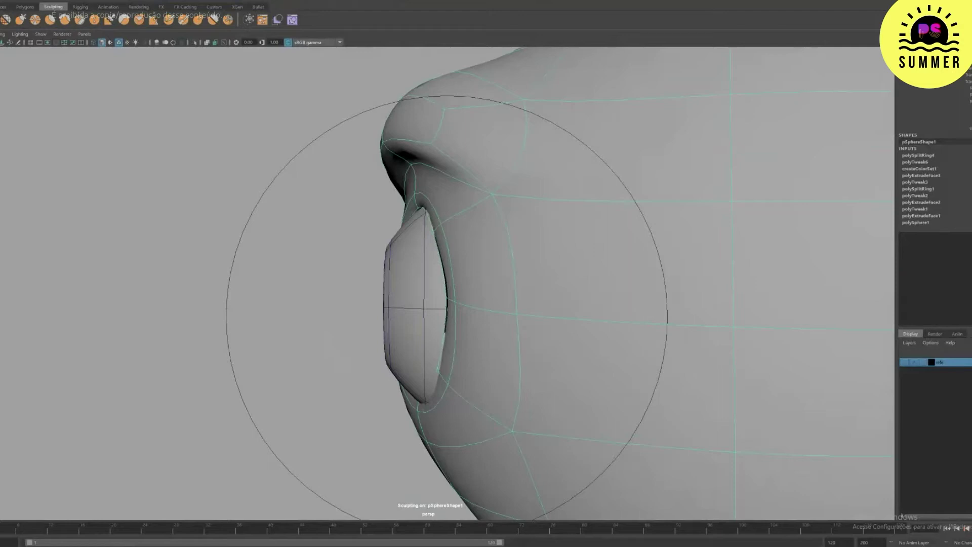
{"action": "mouse_move", "coordinate": [446, 308]}
{"action": "left_mouse_down", "text": "alt"}
{"action": "mouse_move", "coordinate": [365, 303]}
{"action": "mouse_move", "coordinate": [413, 290]}
{"action": "mouse_move", "coordinate": [450, 321]}
{"action": "mouse_move", "coordinate": [481, 270]}
{"action": "mouse_move", "coordinate": [434, 177]}
{"action": "left_mouse_up", "text": "alt"}
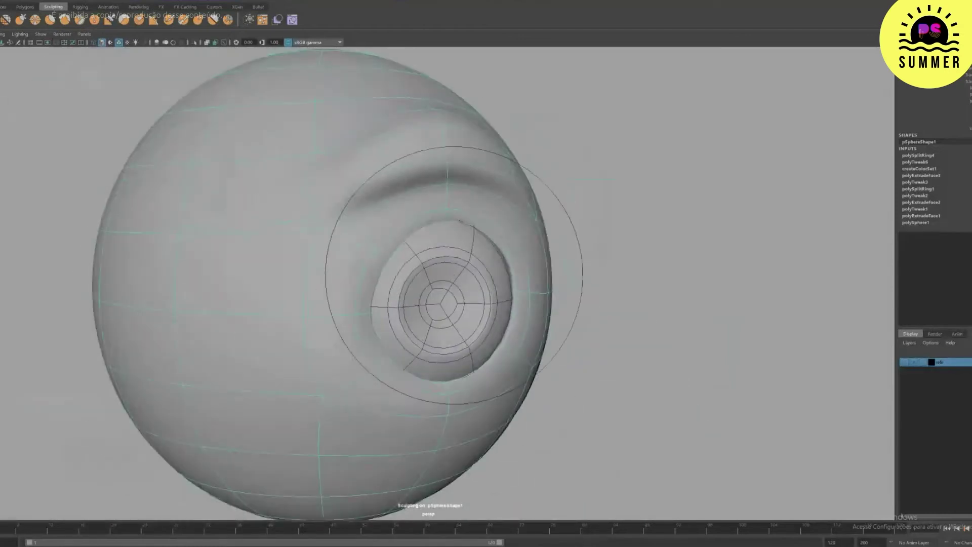
Step: Show the head unsmoothed and reposition the vertex between the brow ridge and the upper edge of the eye opening
{"action": "key", "text": "1"}
{"action": "key", "text": "w"}
{"action": "mouse_move", "coordinate": [456, 259]}
{"action": "left_mouse_down", "text": "alt"}
{"action": "mouse_move", "coordinate": [477, 233]}
{"action": "mouse_move", "coordinate": [445, 203]}
{"action": "left_mouse_up", "text": "alt"}
{"action": "right_click_drag", "start_coordinate": [445, 203], "coordinate": [447, 180]}
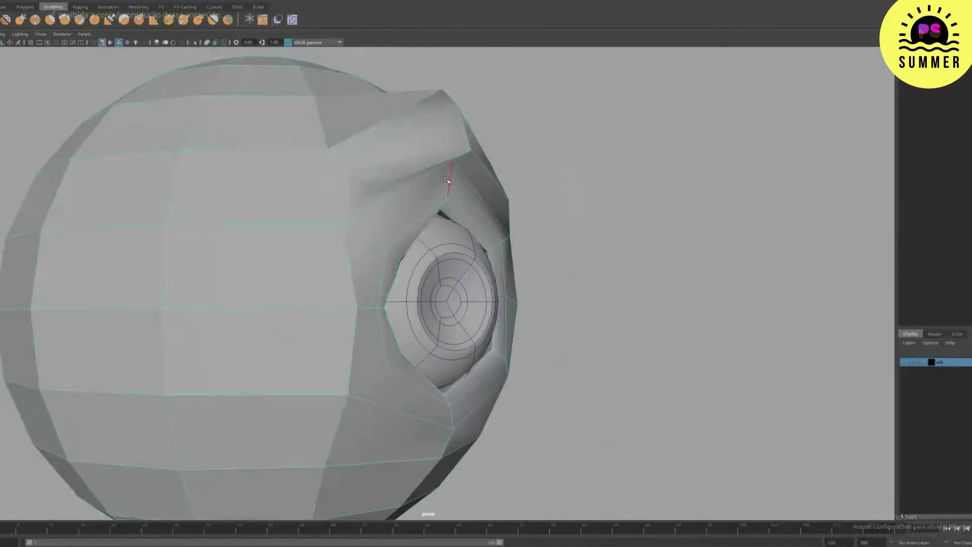
{"action": "left_click", "coordinate": [447, 180]}
{"action": "left_click_drag", "start_coordinate": [446, 180], "coordinate": [483, 203], "text": "alt"}
{"action": "left_click_drag", "start_coordinate": [484, 202], "coordinate": [451, 177], "text": "alt"}
{"action": "right_click_drag", "start_coordinate": [451, 177], "coordinate": [420, 170]}
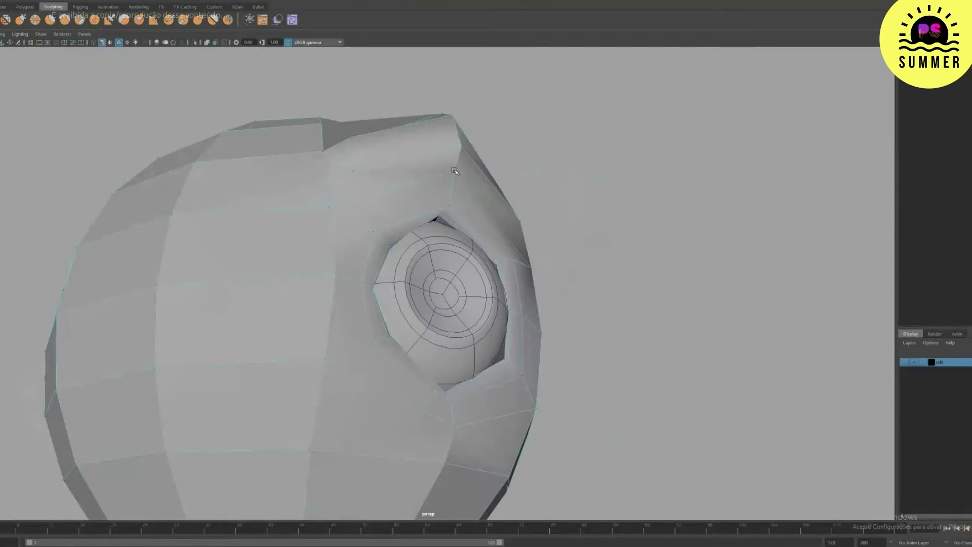
{"action": "left_click", "coordinate": [454, 170]}
{"action": "left_click_drag", "start_coordinate": [454, 170], "coordinate": [485, 161], "text": "alt"}
{"action": "left_click_drag", "start_coordinate": [462, 207], "coordinate": [295, 218]}
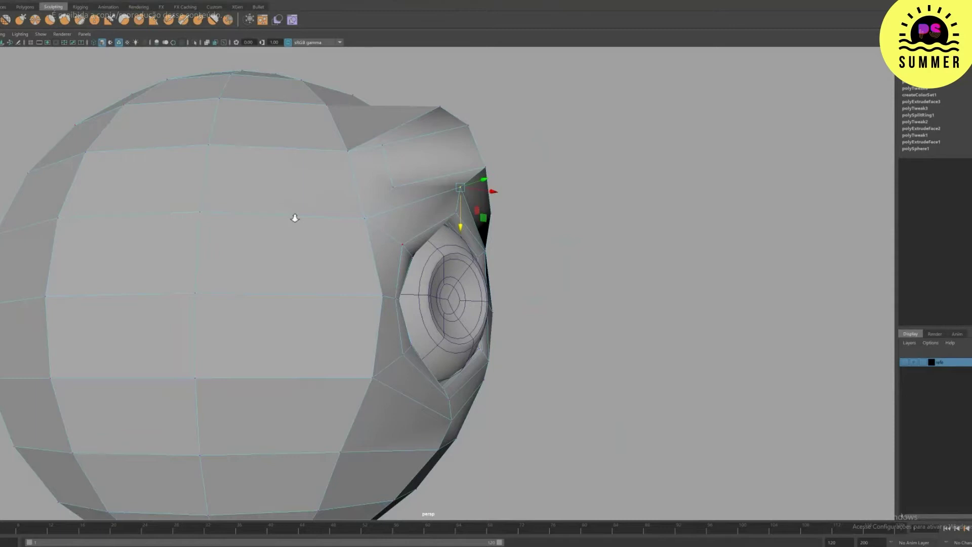
Step: Expand the head's Smooth Mesh attributes and display the head smoothed
{"action": "scroll", "coordinate": [295, 218], "scroll_direction": "down", "scroll_amount": 4}
{"action": "left_click", "coordinate": [375, 223]}
{"action": "key", "text": "ctrl+a"}
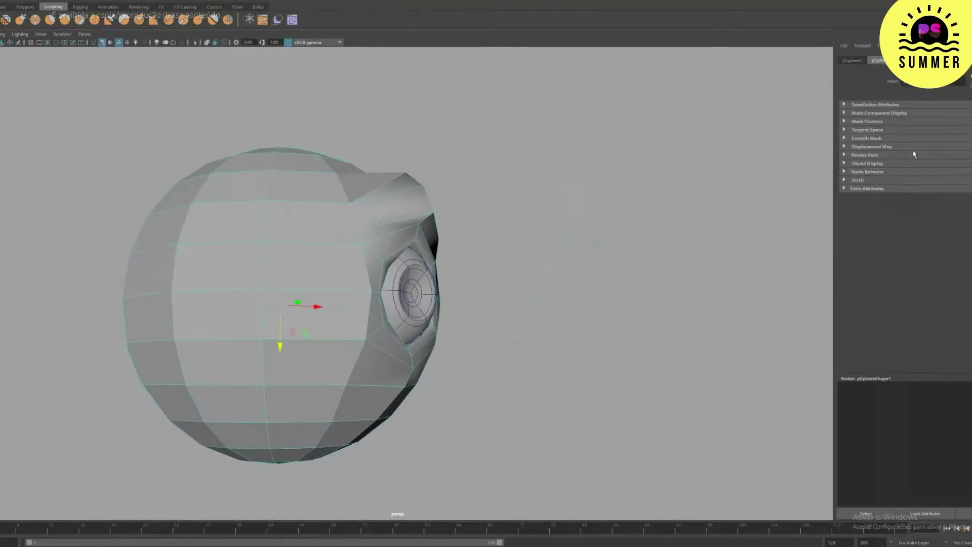
{"action": "left_click", "coordinate": [867, 138]}
{"action": "left_click", "coordinate": [628, 245]}
{"action": "left_click_drag", "start_coordinate": [628, 246], "coordinate": [471, 198], "text": "alt"}
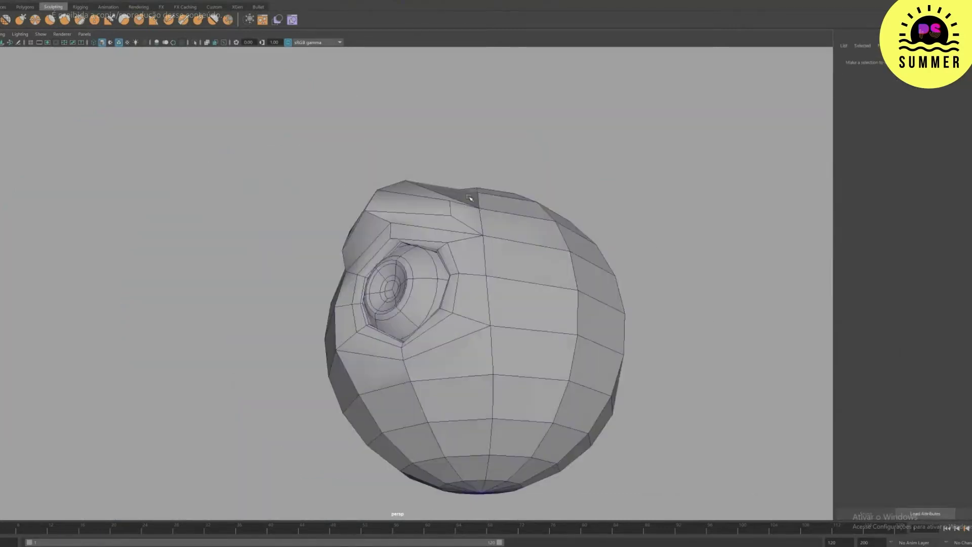
{"action": "left_click", "coordinate": [545, 310]}
{"action": "key", "text": "3"}
{"action": "left_click", "coordinate": [573, 217]}
{"action": "left_click_drag", "start_coordinate": [573, 217], "coordinate": [598, 231], "text": "alt"}
Step: Select the eyeball inside the socket and display it unsmoothed in a close-up of its recess
{"action": "left_click", "coordinate": [443, 286]}
{"action": "left_click_drag", "start_coordinate": [443, 286], "coordinate": [387, 295], "text": "alt"}
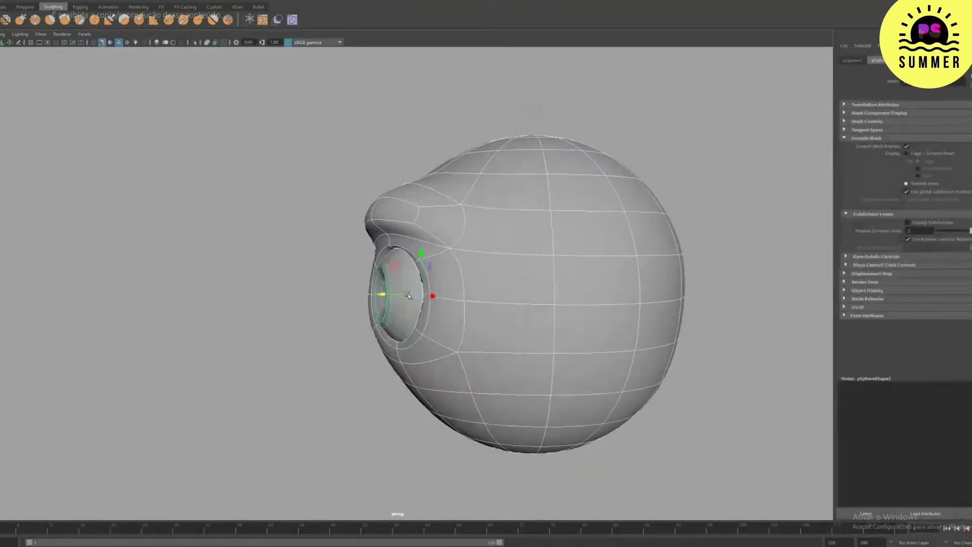
{"action": "key", "text": "ctrl+z"}
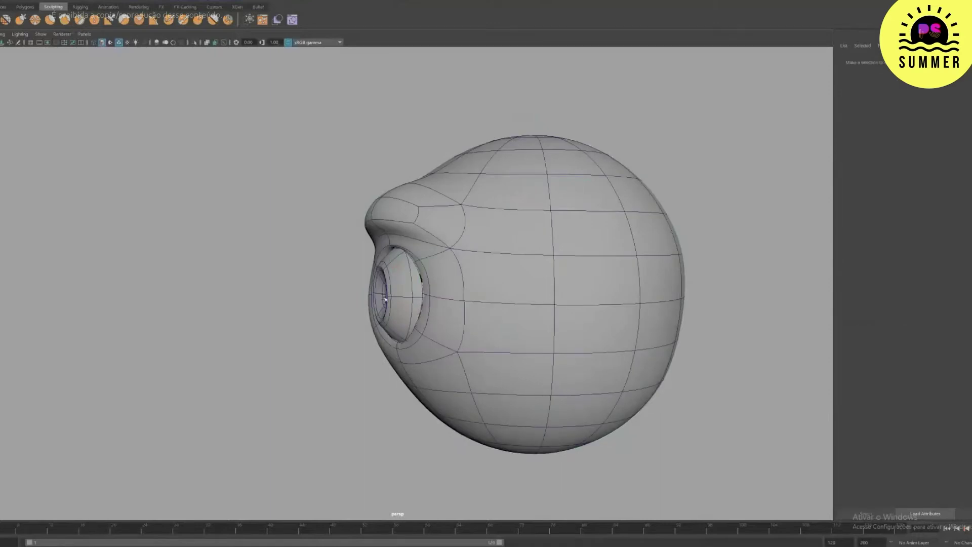
{"action": "left_click", "coordinate": [385, 299]}
{"action": "left_click_drag", "start_coordinate": [385, 298], "coordinate": [441, 296], "text": "alt"}
{"action": "scroll", "coordinate": [405, 294], "scroll_direction": "up", "scroll_amount": 3}
{"action": "key", "text": "1"}
{"action": "scroll", "coordinate": [405, 293], "scroll_direction": "up", "scroll_amount": 6}
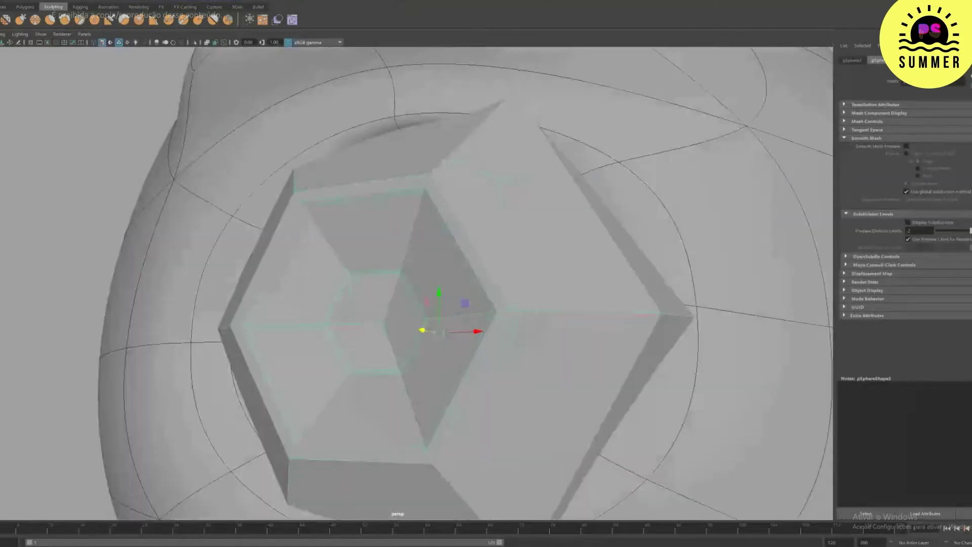
{"action": "left_click", "coordinate": [116, 1]}
{"action": "mouse_move", "coordinate": [143, 1]}
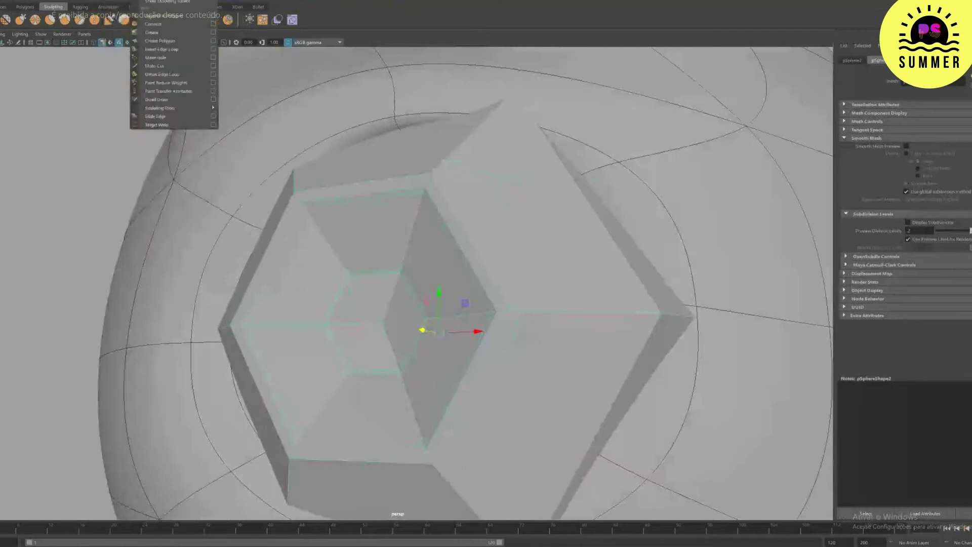
{"action": "left_click", "coordinate": [155, 51]}
{"action": "scroll", "coordinate": [206, 113], "scroll_direction": "up", "scroll_amount": 3}
Step: Extract the faces of the eyeball's recess, including its narrow rim, as a separate piece and display it smoothed
{"action": "right_click_drag", "start_coordinate": [336, 293], "coordinate": [340, 306]}
{"action": "left_click", "coordinate": [363, 348]}
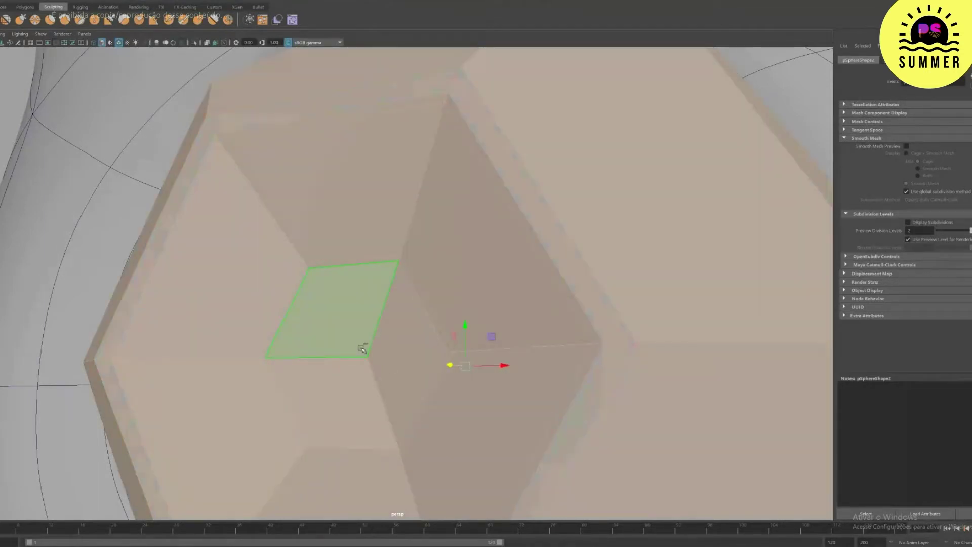
{"action": "scroll", "coordinate": [362, 347], "scroll_direction": "down", "scroll_amount": 4}
{"action": "left_click", "coordinate": [364, 304]}
{"action": "left_click", "coordinate": [369, 335], "text": "shift"}
{"action": "left_click", "coordinate": [396, 316], "text": "shift"}
{"action": "key", "text": "shift+period"}
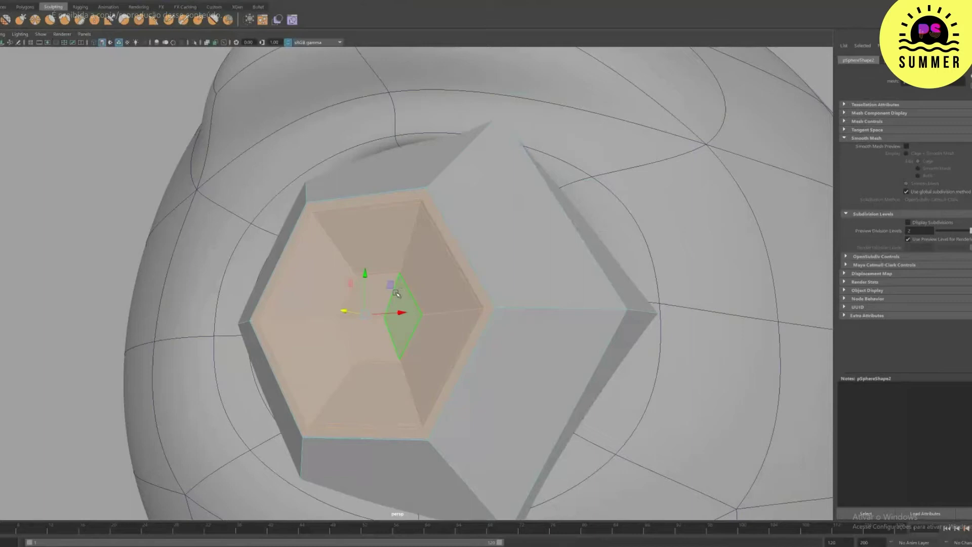
{"action": "left_click", "coordinate": [117, 1]}
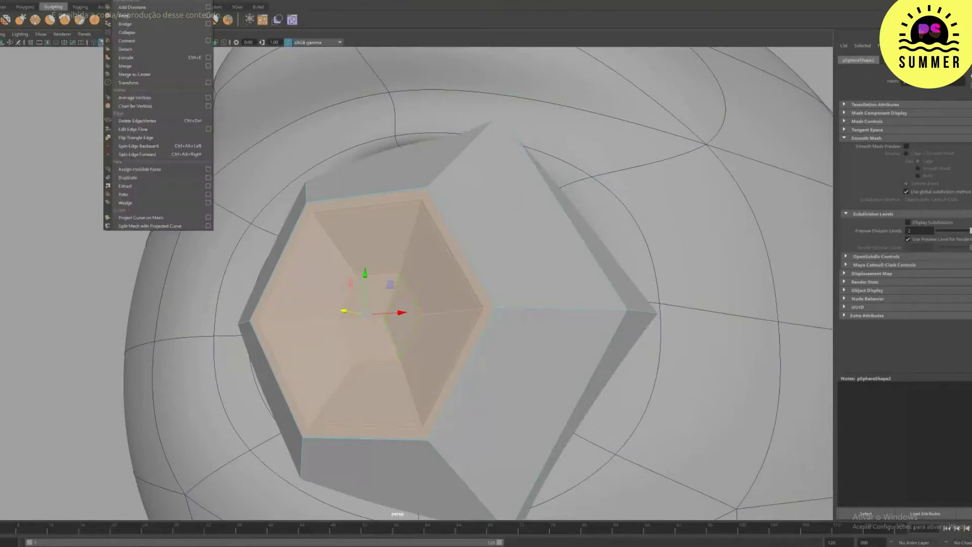
{"action": "mouse_move", "coordinate": [108, 8]}
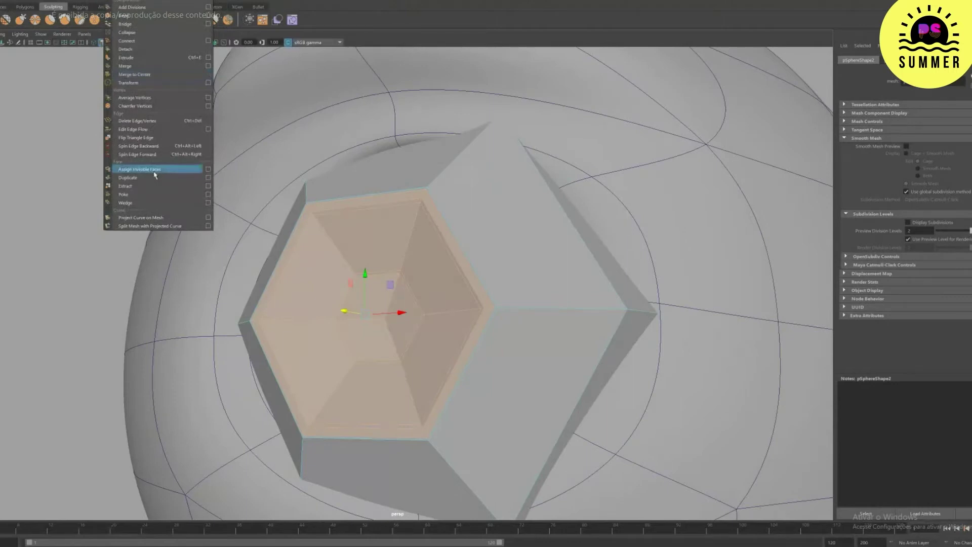
{"action": "left_click", "coordinate": [152, 186]}
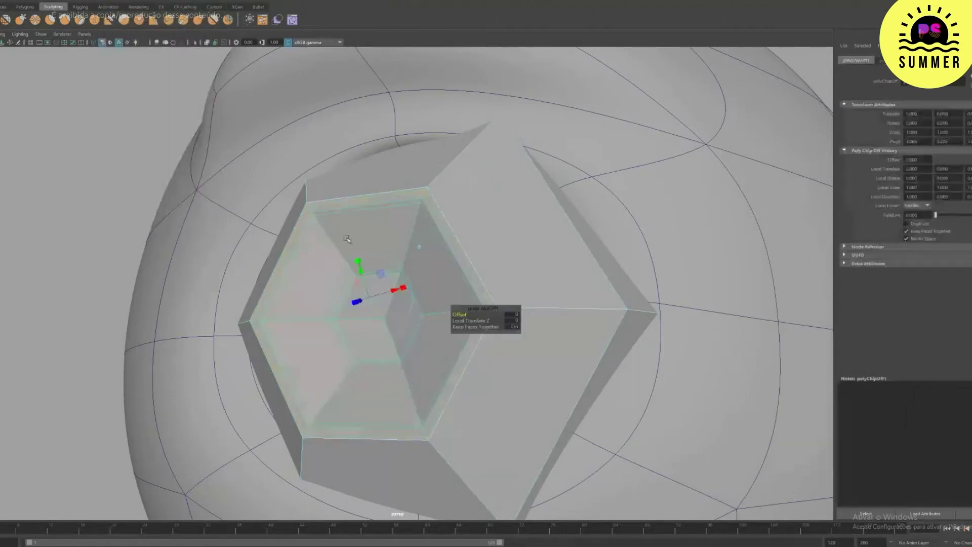
{"action": "key", "text": "3"}
{"action": "scroll", "coordinate": [458, 231], "scroll_direction": "down", "scroll_amount": 4}
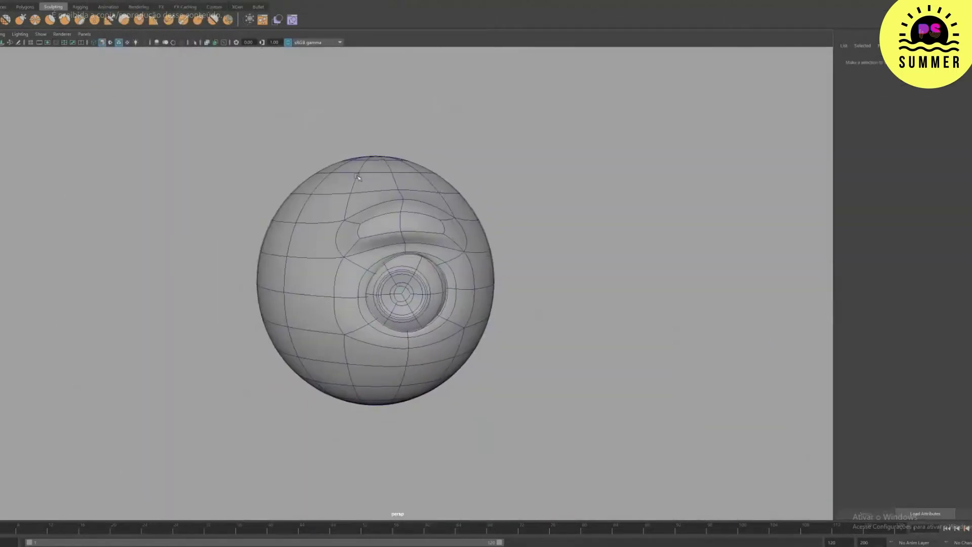
Step: Display all the meshes unsmoothed and save the scene as Personagem_01 in Maya Binary format
{"action": "left_click_drag", "start_coordinate": [357, 177], "coordinate": [476, 263]}
{"action": "key", "text": "1"}
{"action": "left_click_drag", "start_coordinate": [501, 296], "coordinate": [497, 278], "text": "alt"}
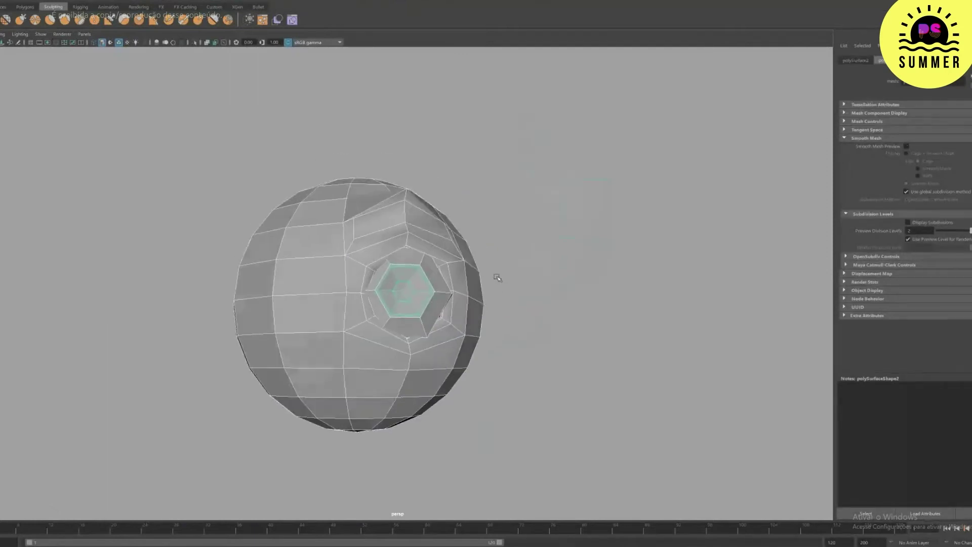
{"action": "key", "text": "ctrl+shift+s"}
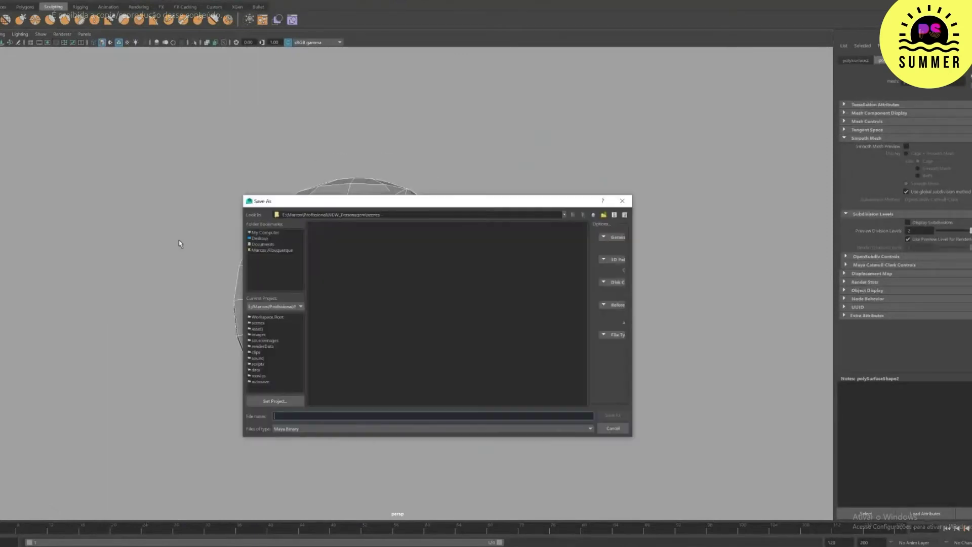
{"action": "type", "text": "Personage"}
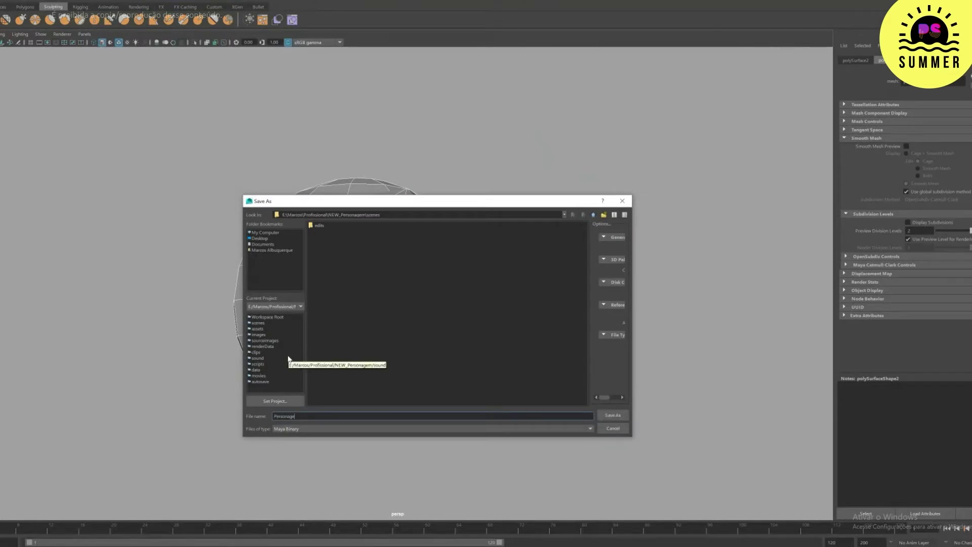
{"action": "type", "text": "m_01"}
{"action": "key", "text": "Return"}
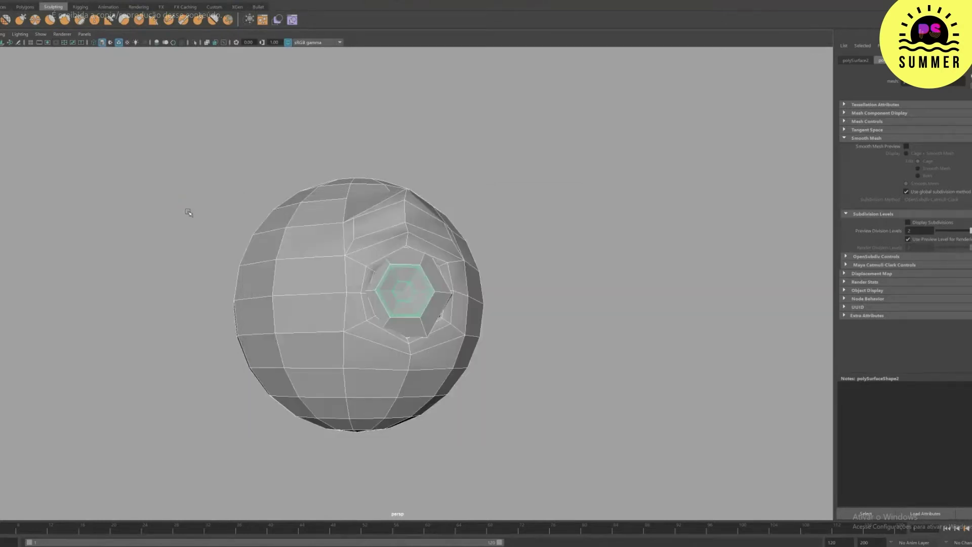
Step: Show the head in wireframe in the front view and switch it to vertex selection
{"action": "left_click_drag", "start_coordinate": [196, 217], "coordinate": [177, 308], "text": "alt"}
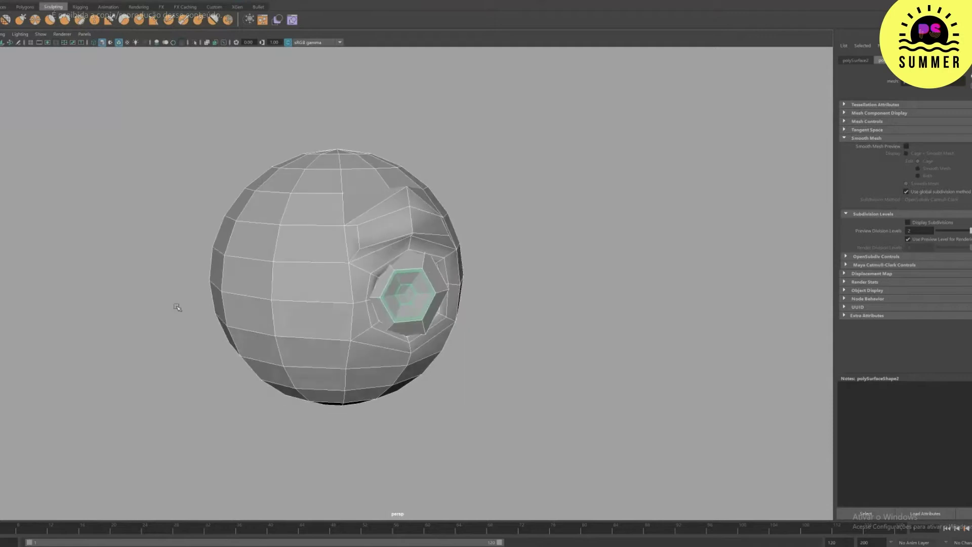
{"action": "key", "text": "space"}
{"action": "key", "text": "space"}
{"action": "middle_click_drag", "start_coordinate": [174, 400], "coordinate": [313, 341], "text": "alt"}
{"action": "left_click", "coordinate": [515, 171]}
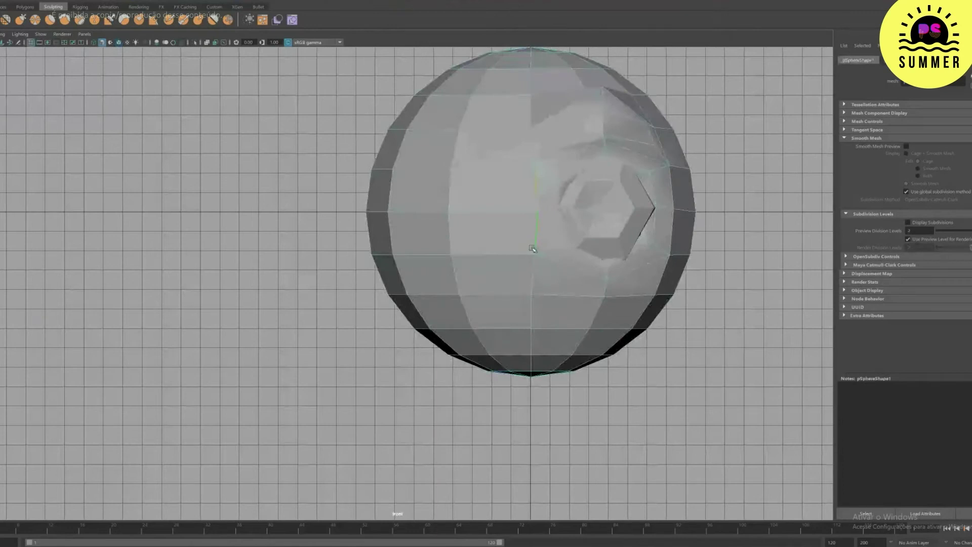
{"action": "right_click_drag", "start_coordinate": [535, 195], "coordinate": [494, 195]}
{"action": "key", "text": "4"}
Step: Align the head's centre column of vertices with the vertical axis in the front view
{"action": "middle_click_drag", "start_coordinate": [537, 134], "coordinate": [510, 206], "text": "alt"}
{"action": "left_click_drag", "start_coordinate": [498, 92], "coordinate": [511, 489]}
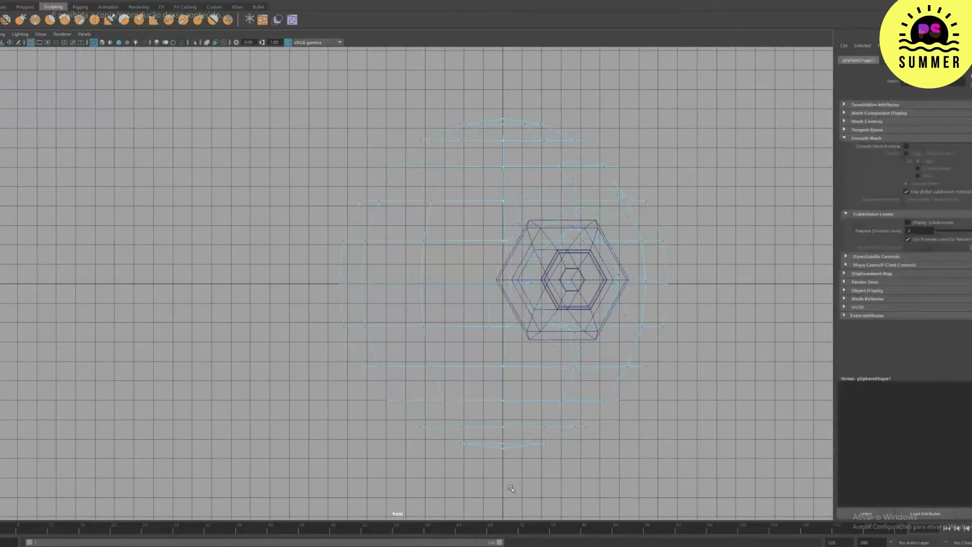
{"action": "scroll", "coordinate": [569, 314], "scroll_direction": "up", "scroll_amount": 2}
{"action": "left_click_drag", "start_coordinate": [547, 284], "coordinate": [497, 287]}
{"action": "scroll", "coordinate": [532, 266], "scroll_direction": "up", "scroll_amount": 1}
{"action": "middle_click_drag", "start_coordinate": [517, 278], "coordinate": [453, 246], "text": "alt"}
{"action": "key", "text": "w"}
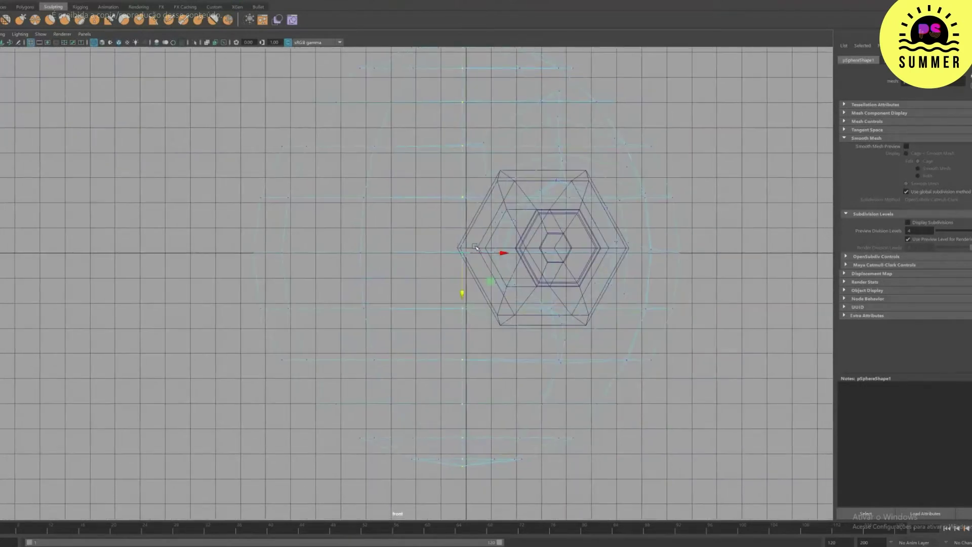
{"action": "left_click_drag", "start_coordinate": [506, 254], "coordinate": [509, 254]}
Step: Delete all faces on the half of the head that has no eye socket
{"action": "scroll", "coordinate": [377, 116], "scroll_direction": "down", "scroll_amount": 2}
{"action": "right_click_drag", "start_coordinate": [386, 137], "coordinate": [386, 166]}
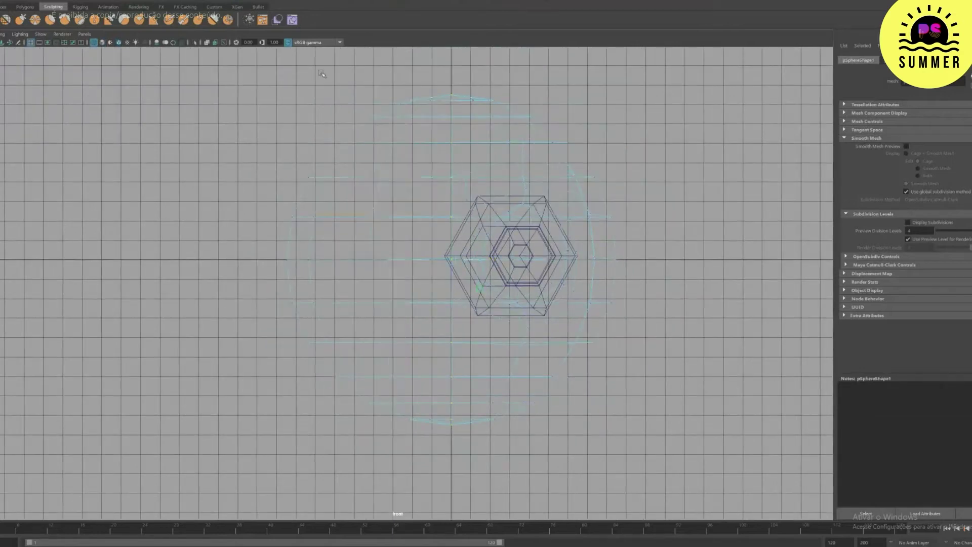
{"action": "left_click_drag", "start_coordinate": [259, 63], "coordinate": [449, 489]}
{"action": "key", "text": "Delete"}
Step: Mirror the half head in the -X direction, merged with the original by merging vertices, and display the result smoothed
{"action": "key", "text": "space"}
{"action": "key", "text": "space"}
{"action": "left_click_drag", "start_coordinate": [618, 165], "coordinate": [367, 334], "text": "alt"}
{"action": "mouse_move", "coordinate": [466, 358]}
{"action": "left_mouse_down", "text": "alt"}
{"action": "mouse_move", "coordinate": [387, 302]}
{"action": "mouse_move", "coordinate": [367, 351]}
{"action": "mouse_move", "coordinate": [358, 258]}
{"action": "mouse_move", "coordinate": [521, 352]}
{"action": "mouse_move", "coordinate": [509, 338]}
{"action": "left_mouse_up", "text": "alt"}
{"action": "right_click_drag", "start_coordinate": [441, 281], "coordinate": [467, 254]}
{"action": "left_click", "coordinate": [97, 1]}
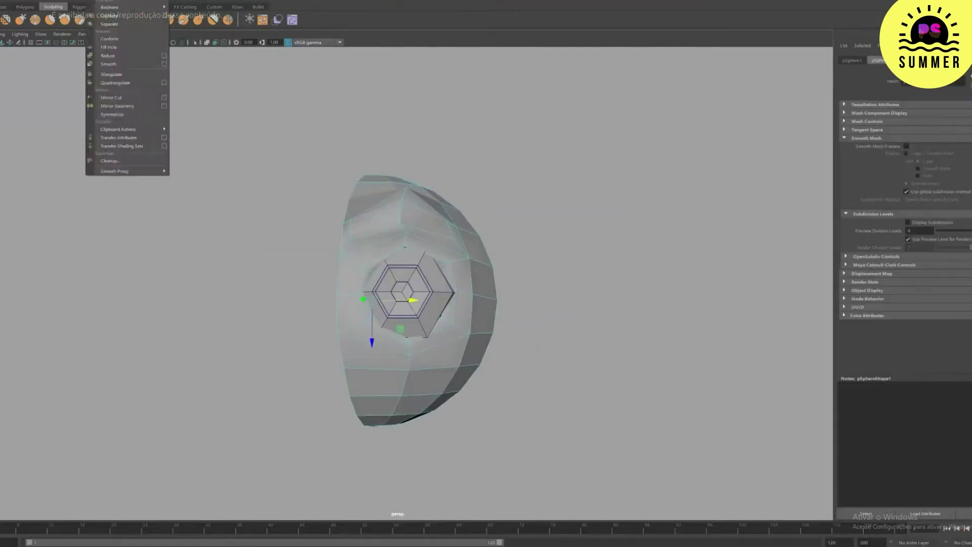
{"action": "left_click", "coordinate": [163, 106]}
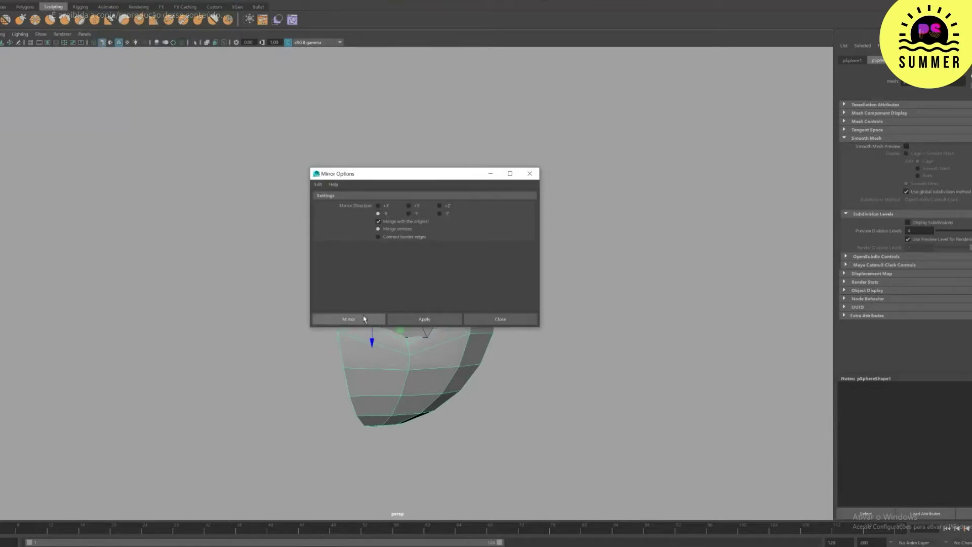
{"action": "left_click", "coordinate": [372, 320]}
{"action": "left_click_drag", "start_coordinate": [420, 324], "coordinate": [428, 344], "text": "alt"}
{"action": "key", "text": "3"}
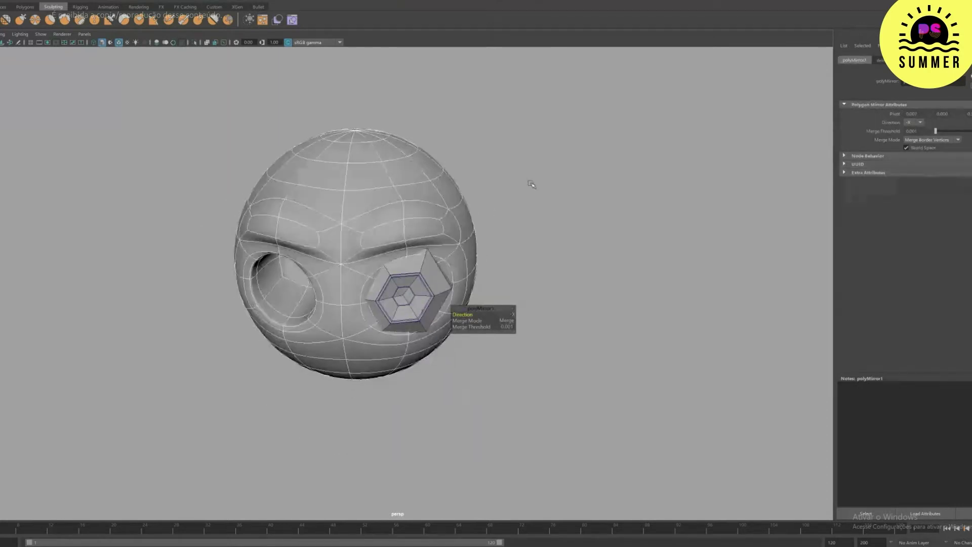
Step: Show the reference layer in the front view and place its cylinder over the empty eye socket
{"action": "left_click", "coordinate": [532, 184]}
{"action": "left_click_drag", "start_coordinate": [532, 185], "coordinate": [449, 210], "text": "alt"}
{"action": "key", "text": "space"}
{"action": "key", "text": "space"}
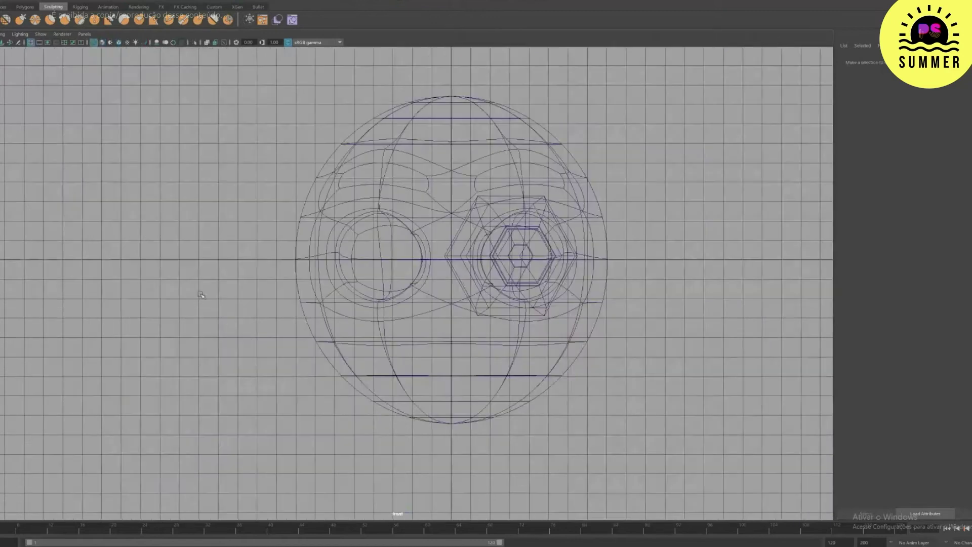
{"action": "left_click", "coordinate": [51, 1]}
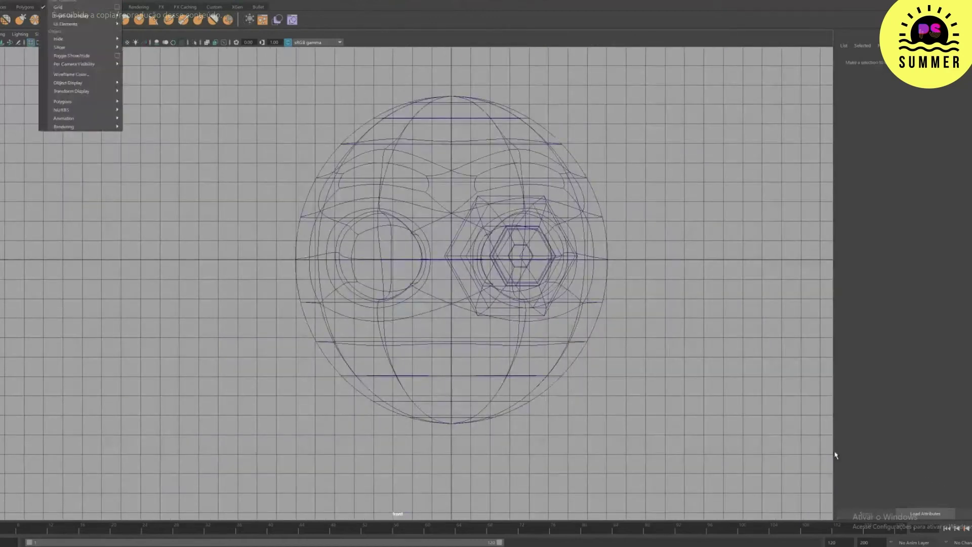
{"action": "key", "text": "ctrl+a"}
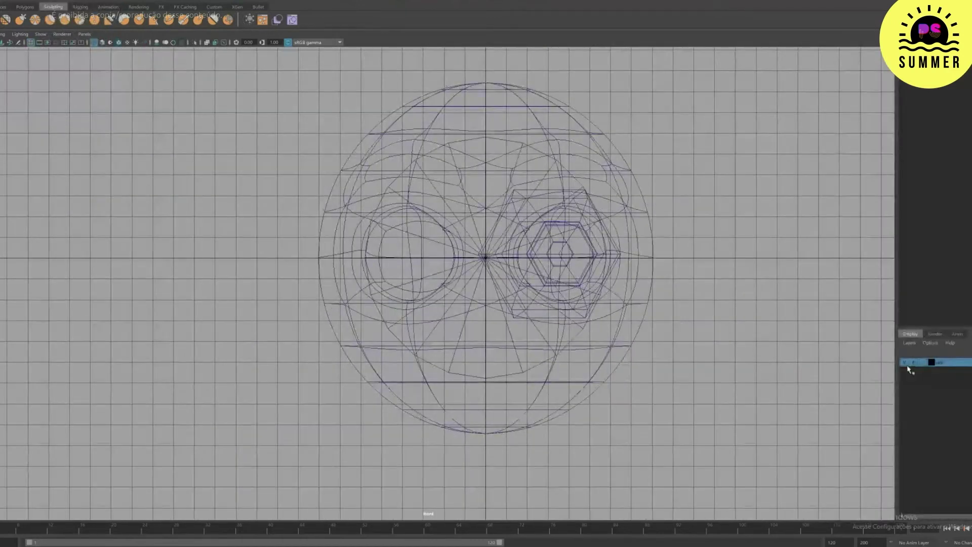
{"action": "left_click", "coordinate": [512, 369]}
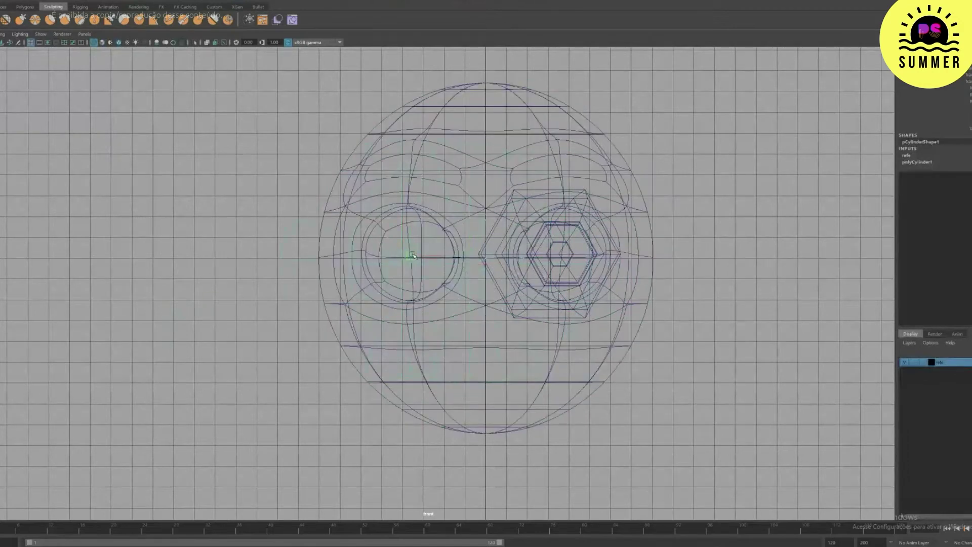
Step: Isolate the cylinder and reduce its subdivisions in the polyCylinder1 settings
{"action": "key", "text": "ctrl+1"}
{"action": "right_click_drag", "start_coordinate": [448, 197], "coordinate": [451, 227]}
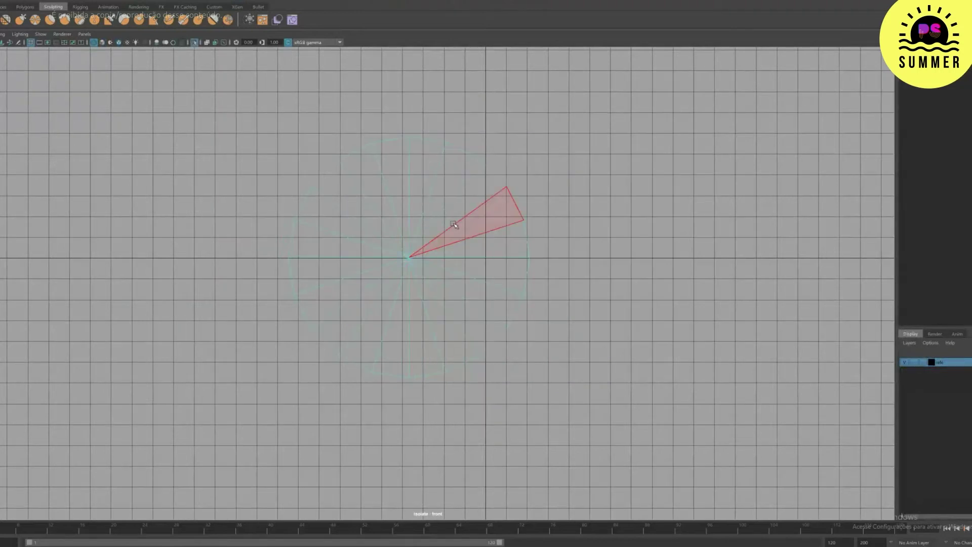
{"action": "right_click_drag", "start_coordinate": [493, 179], "coordinate": [534, 167]}
{"action": "left_click", "coordinate": [915, 162]}
{"action": "key", "text": "Return"}
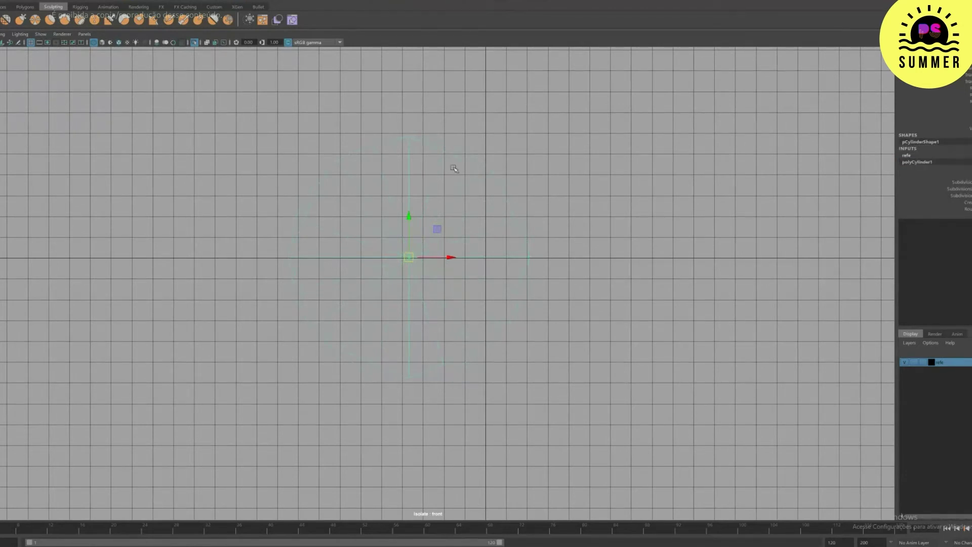
Step: Delete the cylinder's cap faces, extrude the remaining side faces inward into a thin ring, and bring the head back into view
{"action": "key", "text": "F11"}
{"action": "left_click", "coordinate": [452, 271]}
{"action": "key", "text": "Delete"}
{"action": "key", "text": "ctrl+z"}
{"action": "left_click", "coordinate": [118, 1]}
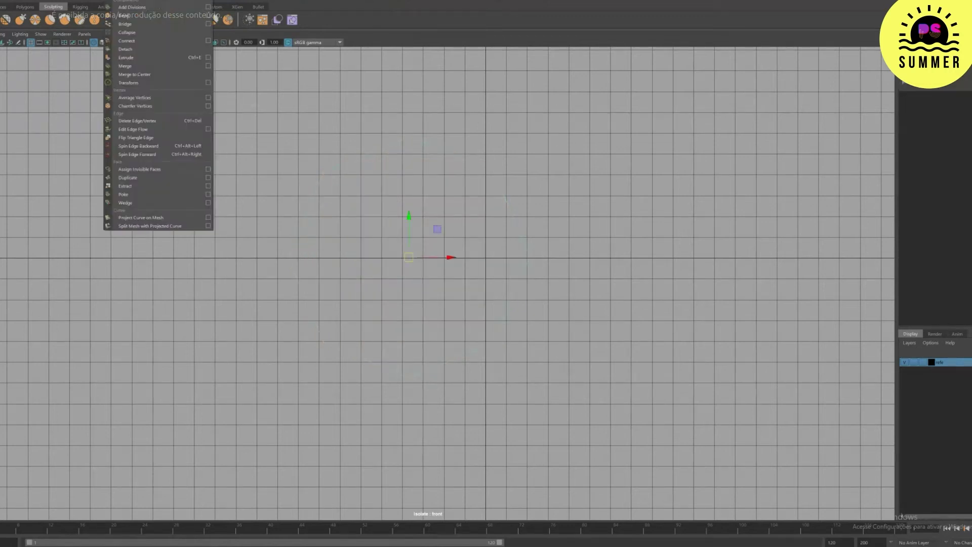
{"action": "left_click", "coordinate": [135, 58]}
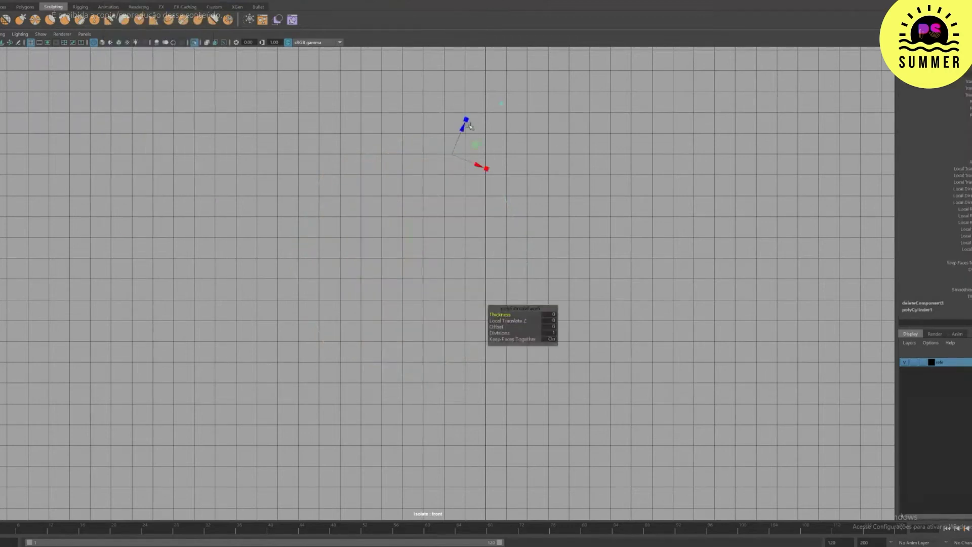
{"action": "left_click_drag", "start_coordinate": [464, 146], "coordinate": [462, 245]}
{"action": "key", "text": "4"}
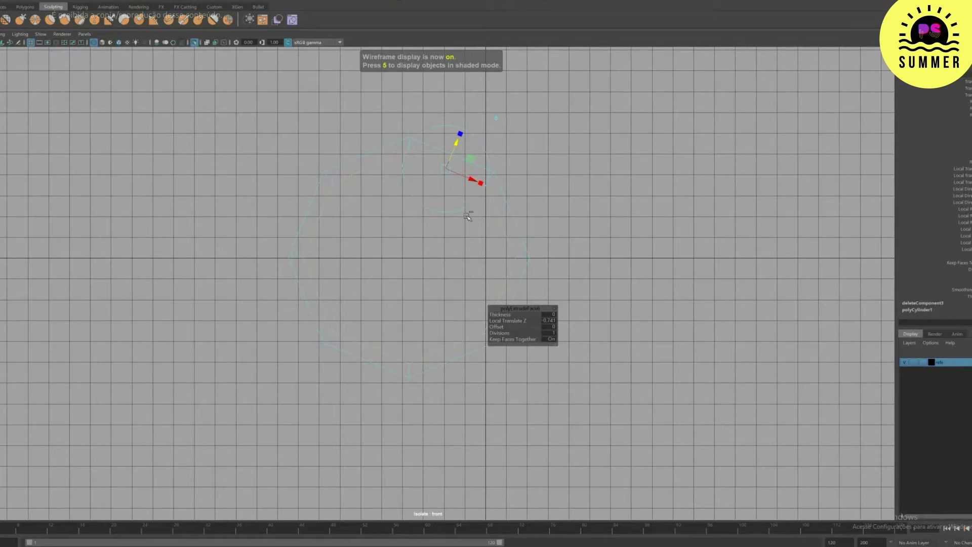
{"action": "key", "text": "ctrl+1"}
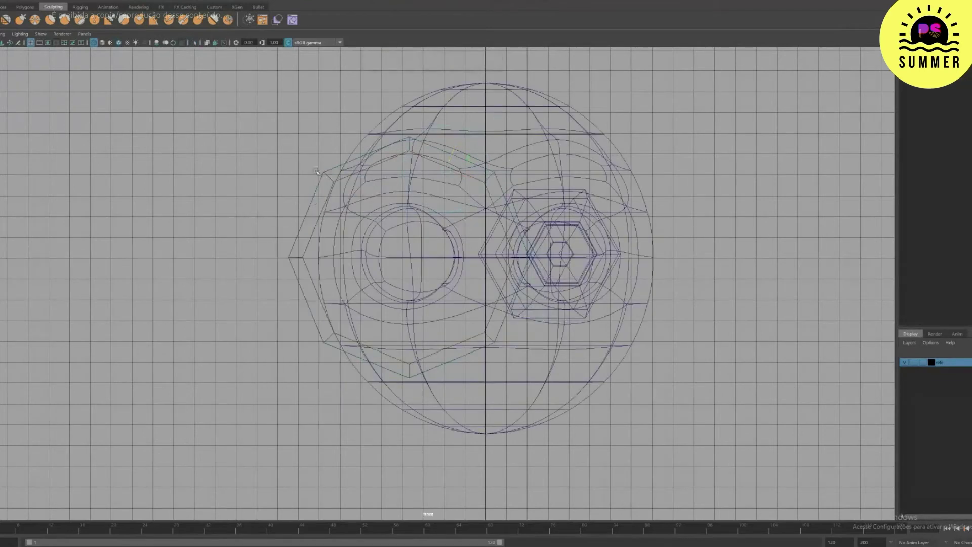
Step: Move the ring's vertices in the front view to shape a rough glasses frame around the empty eye socket
{"action": "right_click_drag", "start_coordinate": [314, 192], "coordinate": [290, 191]}
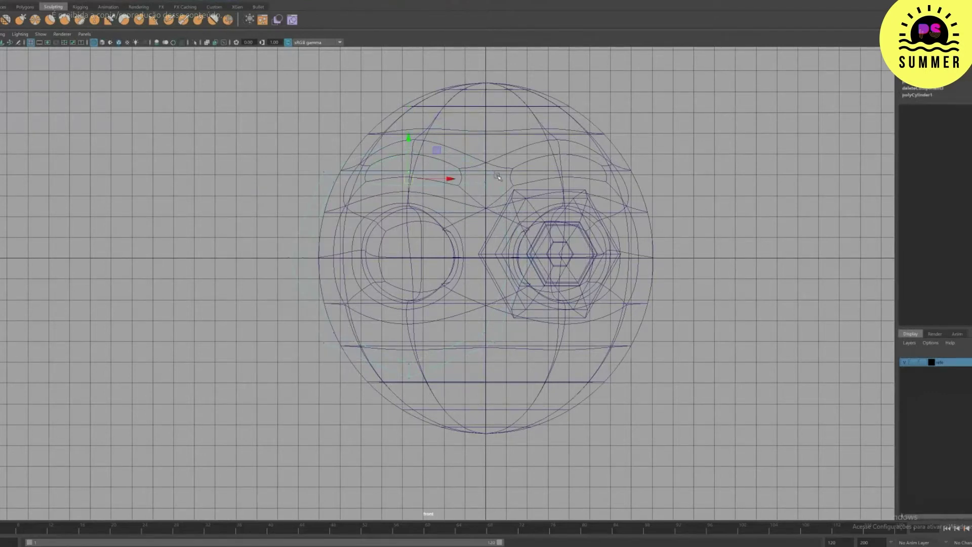
{"action": "left_click_drag", "start_coordinate": [517, 148], "coordinate": [477, 188]}
{"action": "left_click_drag", "start_coordinate": [489, 177], "coordinate": [483, 233]}
{"action": "left_click_drag", "start_coordinate": [472, 326], "coordinate": [504, 350]}
{"action": "left_click_drag", "start_coordinate": [489, 337], "coordinate": [476, 296]}
{"action": "left_click_drag", "start_coordinate": [388, 352], "coordinate": [419, 391]}
{"action": "left_click", "coordinate": [296, 254]}
{"action": "left_click_drag", "start_coordinate": [280, 248], "coordinate": [311, 262]}
{"action": "left_click_drag", "start_coordinate": [296, 257], "coordinate": [300, 252]}
{"action": "left_click_drag", "start_coordinate": [317, 187], "coordinate": [338, 167]}
{"action": "left_click_drag", "start_coordinate": [329, 178], "coordinate": [309, 177]}
Step: Move the frame forward along the depth axis so it sits in front of the face, and check it from several angles
{"action": "key", "text": "space"}
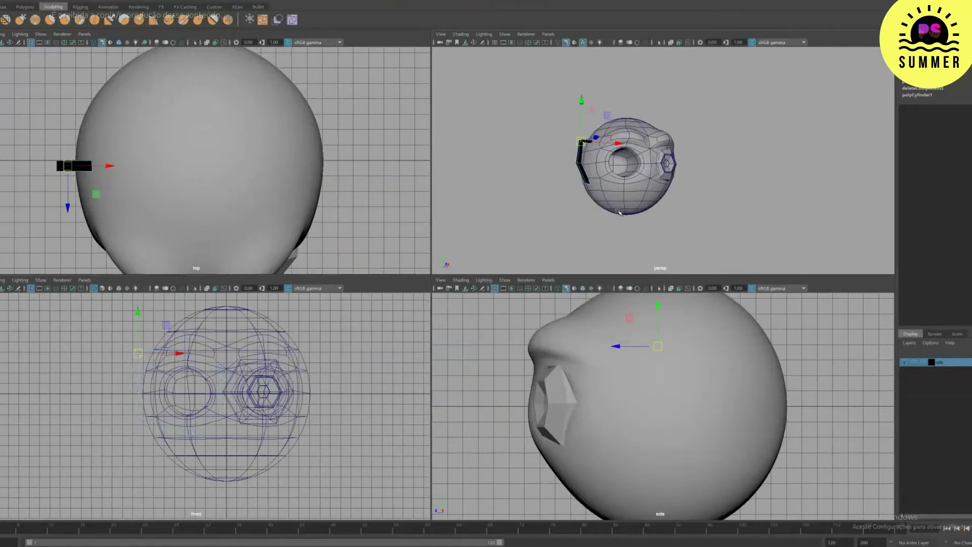
{"action": "key", "text": "space"}
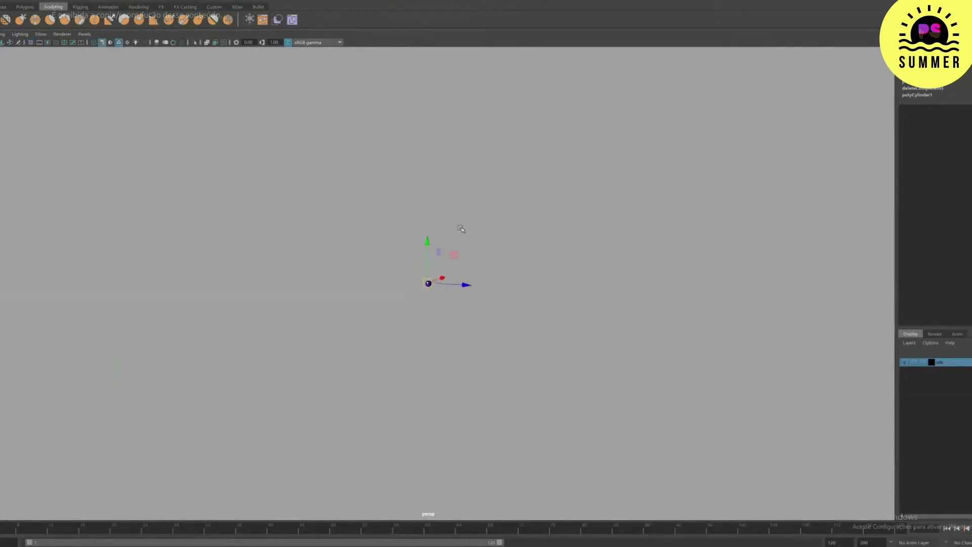
{"action": "key", "text": "f"}
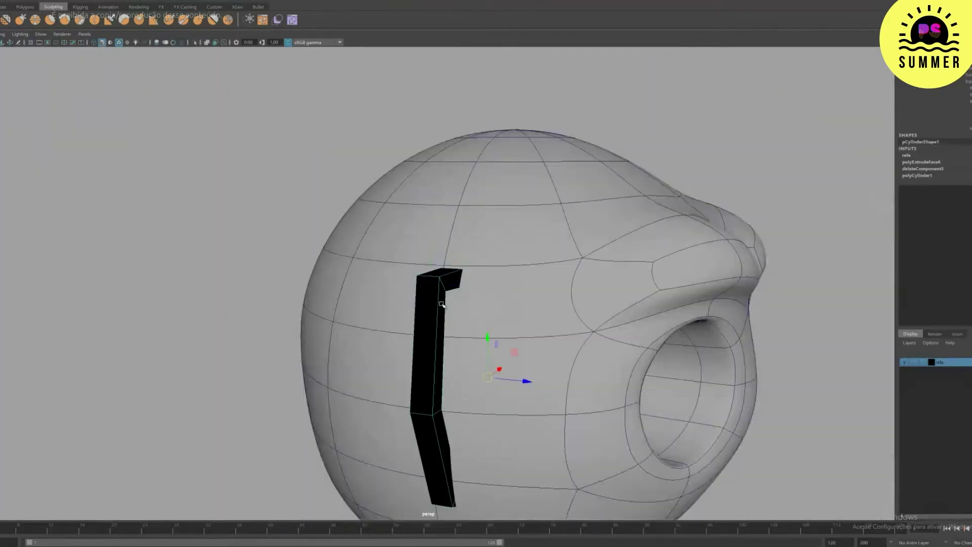
{"action": "left_click_drag", "start_coordinate": [536, 381], "coordinate": [825, 488]}
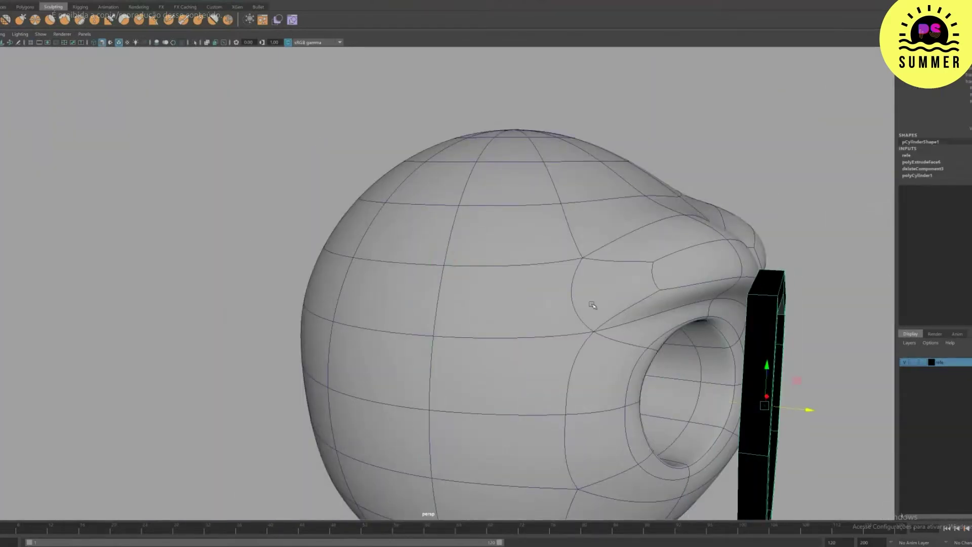
{"action": "left_click_drag", "start_coordinate": [593, 305], "coordinate": [553, 306], "text": "alt"}
{"action": "scroll", "coordinate": [618, 246], "scroll_direction": "down", "scroll_amount": 4}
{"action": "middle_click_drag", "start_coordinate": [618, 245], "coordinate": [572, 202], "text": "alt"}
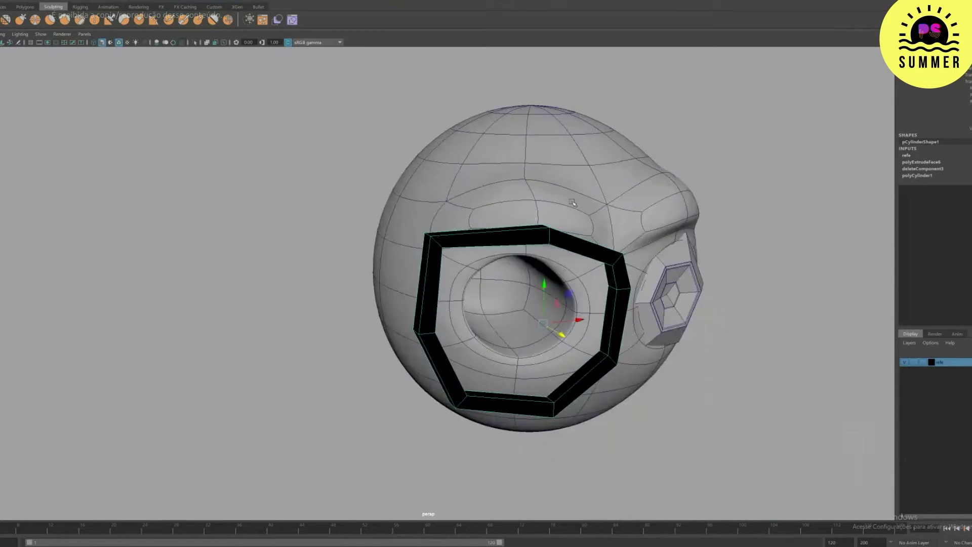
{"action": "mouse_move", "coordinate": [572, 202]}
{"action": "left_mouse_down", "text": "alt"}
{"action": "mouse_move", "coordinate": [537, 208]}
{"action": "mouse_move", "coordinate": [571, 220]}
{"action": "left_mouse_up", "text": "alt"}
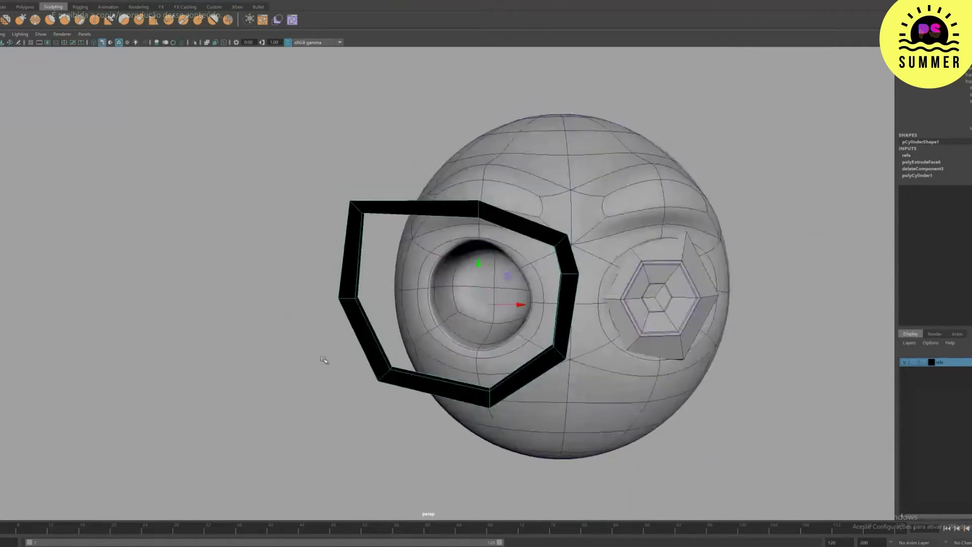
Step: Refine the frame's outline in the front view by moving its outer, upper, inner and lower vertices closer around the eye socket
{"action": "key", "text": "space"}
{"action": "key", "text": "space"}
{"action": "key", "text": "5"}
{"action": "right_click_drag", "start_coordinate": [301, 191], "coordinate": [297, 170]}
{"action": "left_click_drag", "start_coordinate": [265, 157], "coordinate": [381, 360]}
{"action": "left_click_drag", "start_coordinate": [355, 246], "coordinate": [377, 247]}
{"action": "left_click_drag", "start_coordinate": [337, 247], "coordinate": [337, 250]}
{"action": "left_click_drag", "start_coordinate": [307, 136], "coordinate": [429, 213]}
{"action": "mouse_move", "coordinate": [367, 179]}
{"action": "left_mouse_down"}
{"action": "mouse_move", "coordinate": [375, 211]}
{"action": "mouse_move", "coordinate": [365, 193]}
{"action": "left_mouse_up"}
{"action": "left_click_drag", "start_coordinate": [468, 191], "coordinate": [476, 221]}
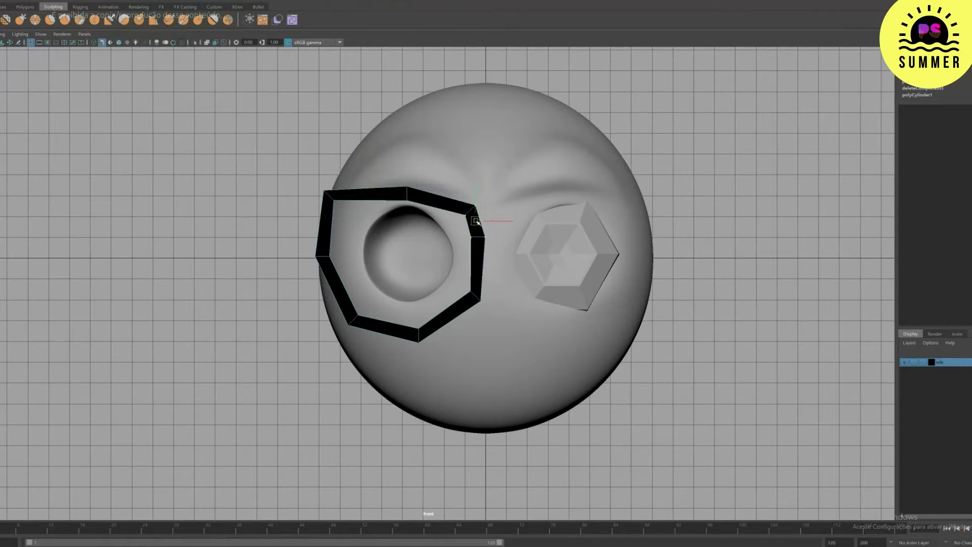
{"action": "key", "text": "4"}
{"action": "middle_click_drag", "start_coordinate": [476, 222], "coordinate": [476, 303]}
{"action": "left_click_drag", "start_coordinate": [476, 296], "coordinate": [471, 293]}
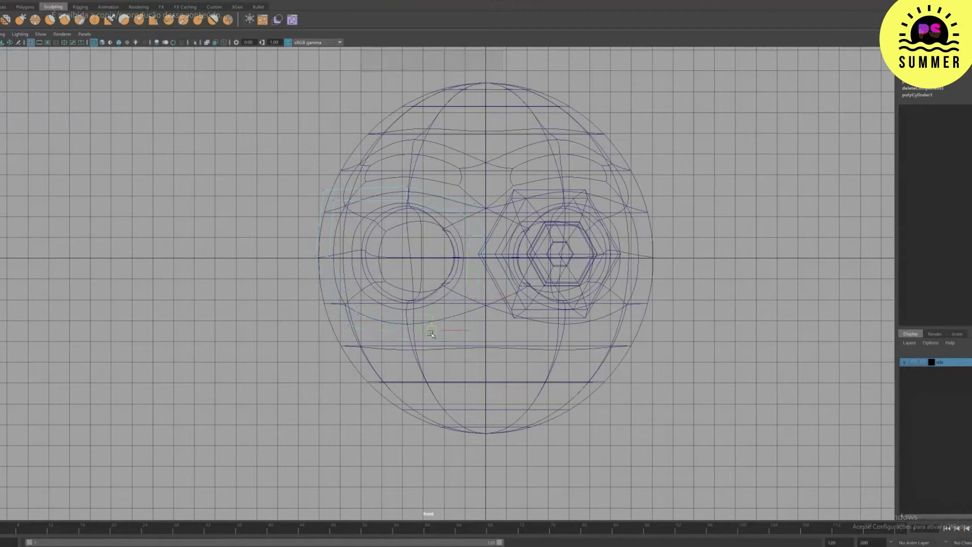
{"action": "left_click", "coordinate": [354, 320]}
Step: Adjust the frame's outer, lower and upper vertices in the perspective view to even out its shape around the socket
{"action": "key", "text": "space"}
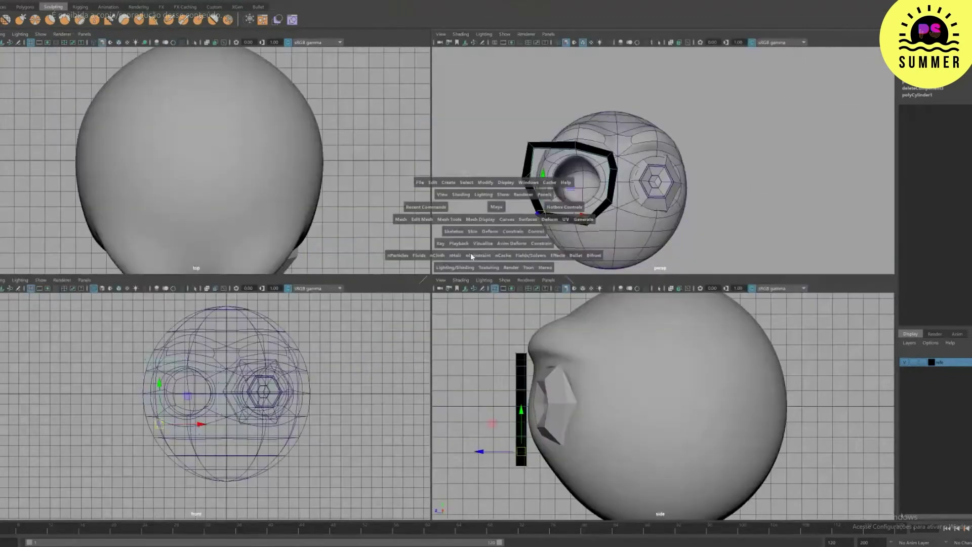
{"action": "key", "text": "space"}
{"action": "left_click_drag", "start_coordinate": [138, 235], "coordinate": [180, 335]}
{"action": "left_click_drag", "start_coordinate": [161, 287], "coordinate": [173, 288]}
{"action": "left_click_drag", "start_coordinate": [152, 369], "coordinate": [213, 410]}
{"action": "left_click_drag", "start_coordinate": [187, 392], "coordinate": [292, 420]}
{"action": "left_click", "coordinate": [282, 374]}
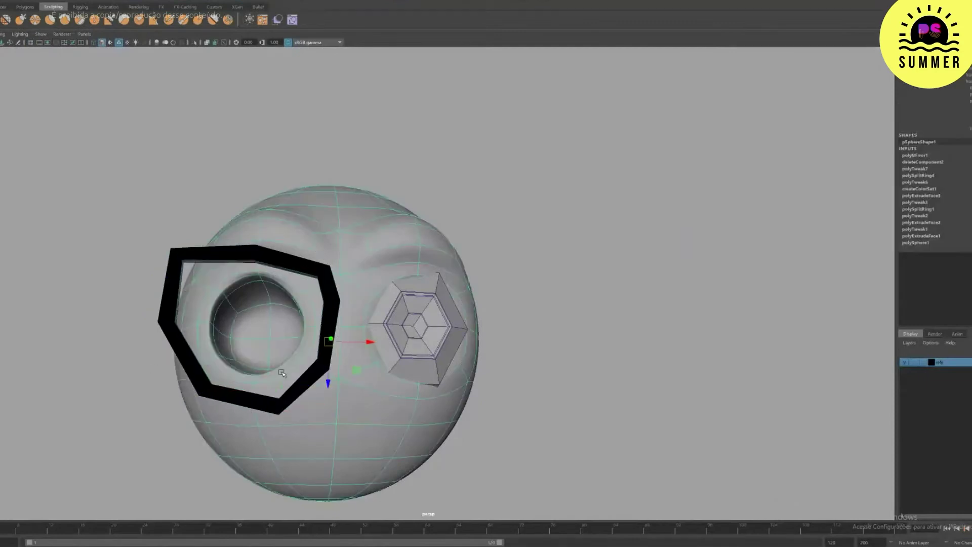
{"action": "key", "text": "ctrl+z"}
{"action": "left_click_drag", "start_coordinate": [147, 200], "coordinate": [358, 297]}
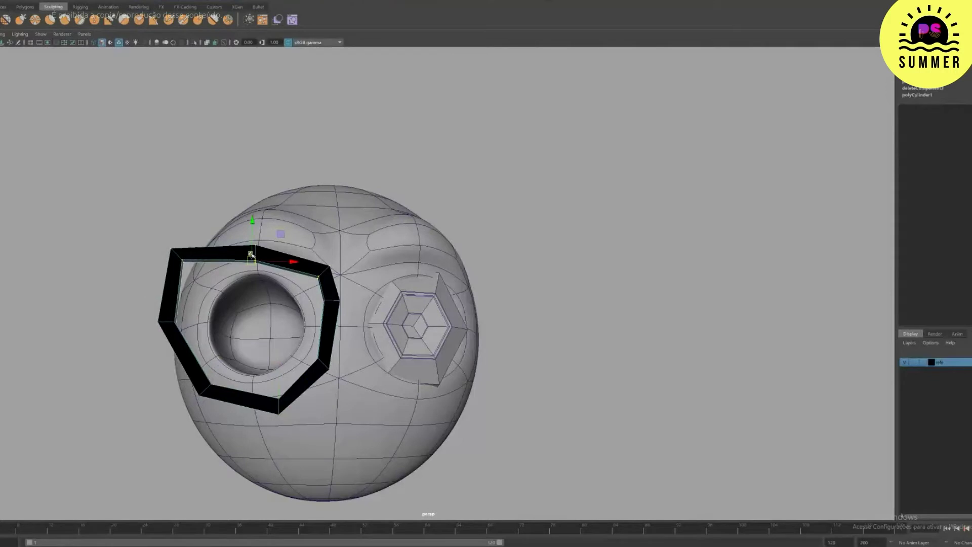
Step: Flatten the frame's front and back vertex rows by scaling each along the depth axis in the side view
{"action": "key", "text": "space"}
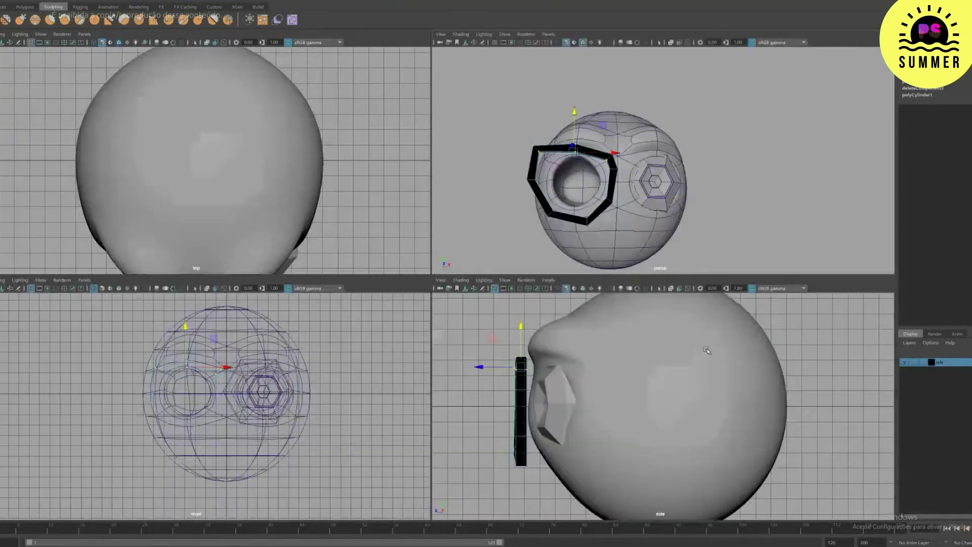
{"action": "key", "text": "space"}
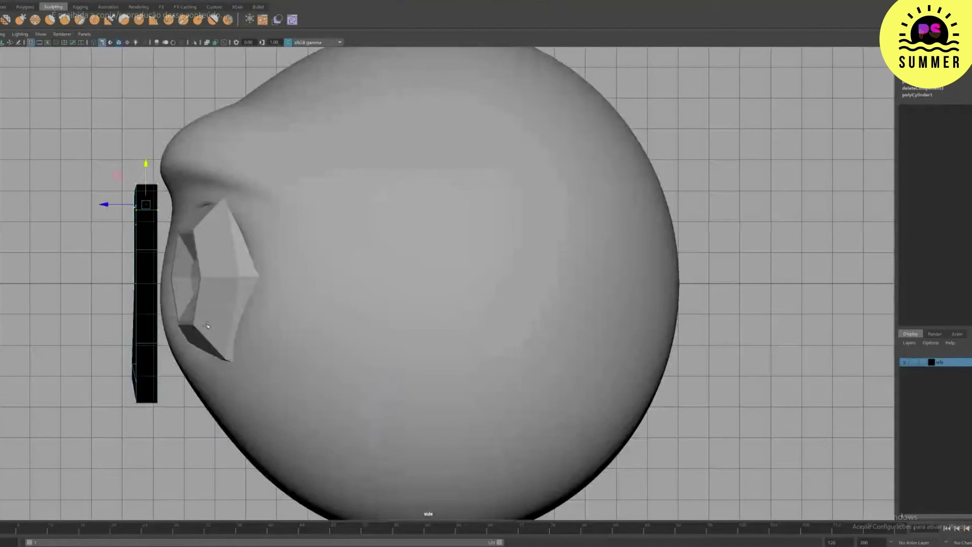
{"action": "key", "text": "4"}
{"action": "right_click", "coordinate": [148, 250]}
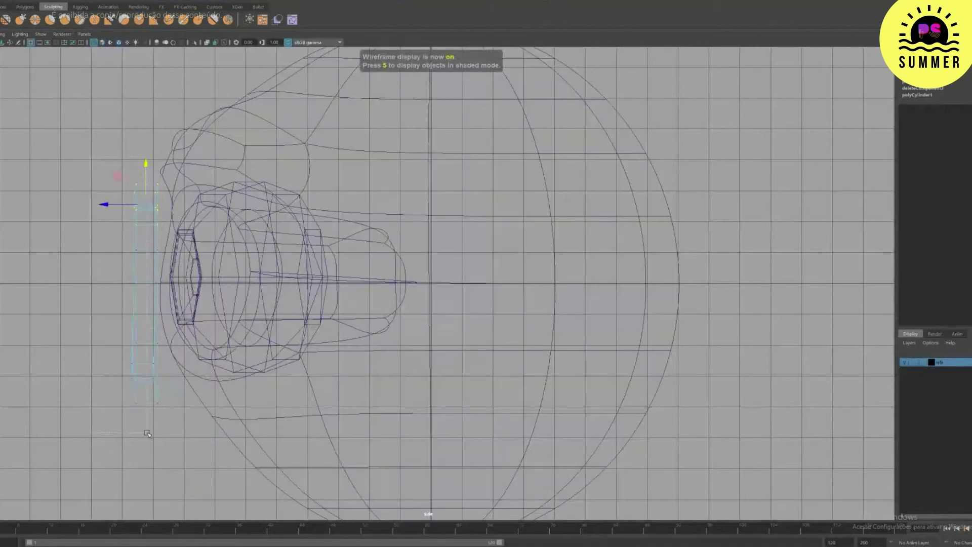
{"action": "left_click_drag", "start_coordinate": [147, 433], "coordinate": [148, 434]}
{"action": "key", "text": "r"}
{"action": "left_click_drag", "start_coordinate": [95, 293], "coordinate": [134, 293]}
{"action": "left_click_drag", "start_coordinate": [145, 165], "coordinate": [179, 405]}
{"action": "left_click_drag", "start_coordinate": [117, 293], "coordinate": [122, 293]}
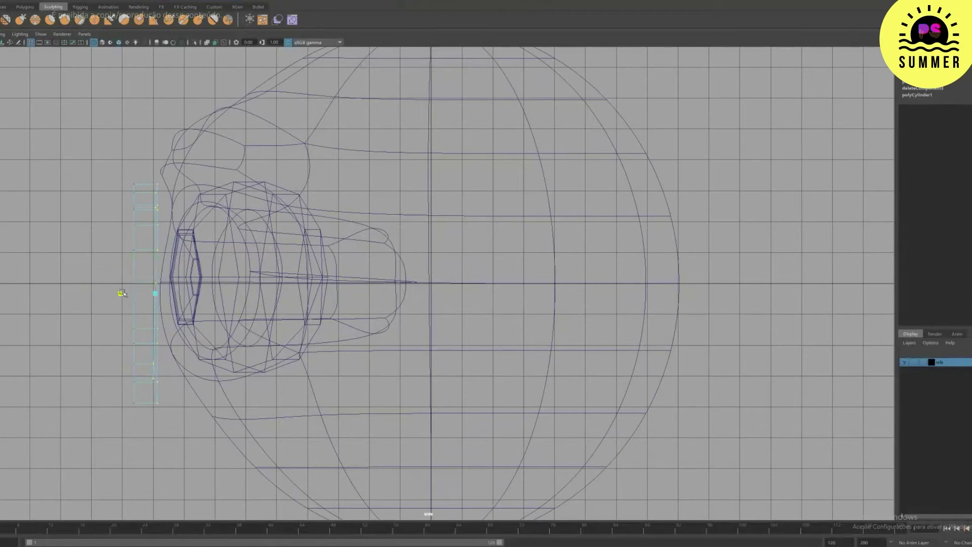
{"action": "left_click_drag", "start_coordinate": [122, 294], "coordinate": [154, 293]}
Step: Insert an edge loop across the frame's outer side, just below its upper outer corner
{"action": "key", "text": "space"}
{"action": "key", "text": "space"}
{"action": "right_click_drag", "start_coordinate": [199, 268], "coordinate": [190, 270]}
{"action": "left_click", "coordinate": [190, 271]}
{"action": "key", "text": "space"}
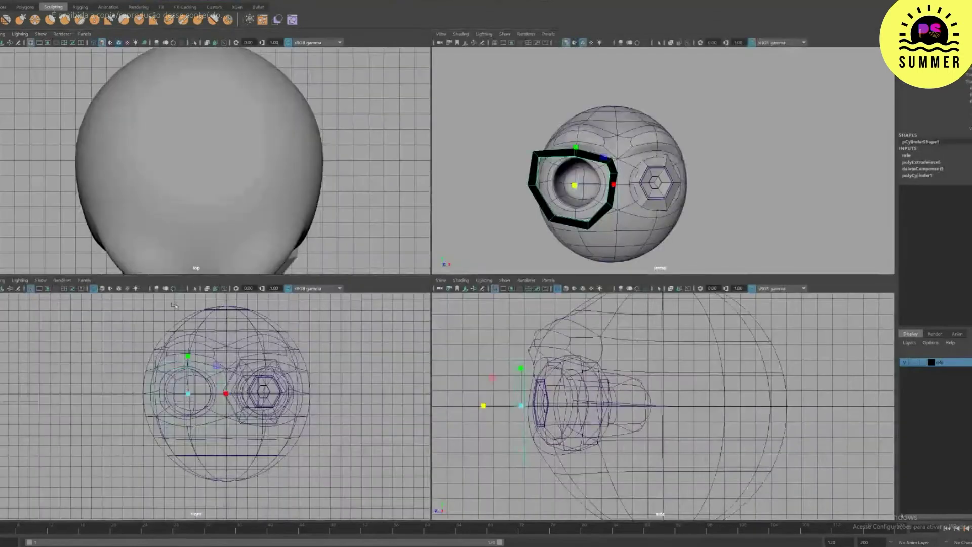
{"action": "key", "text": "space"}
{"action": "key", "text": "5"}
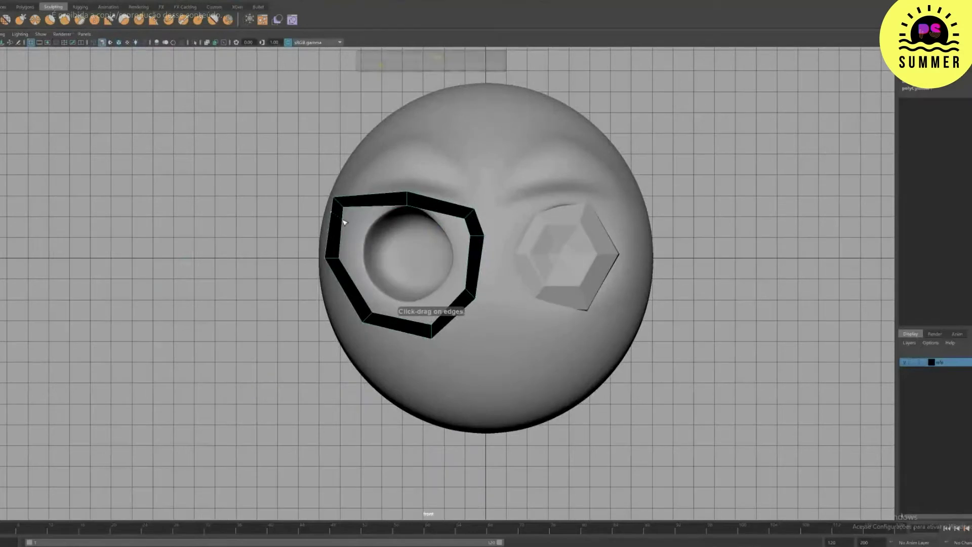
{"action": "left_click_drag", "start_coordinate": [343, 225], "coordinate": [343, 229]}
Step: Extrude the face at the frame's upper outer corner outward to form a short hinge stub
{"action": "key", "text": "w"}
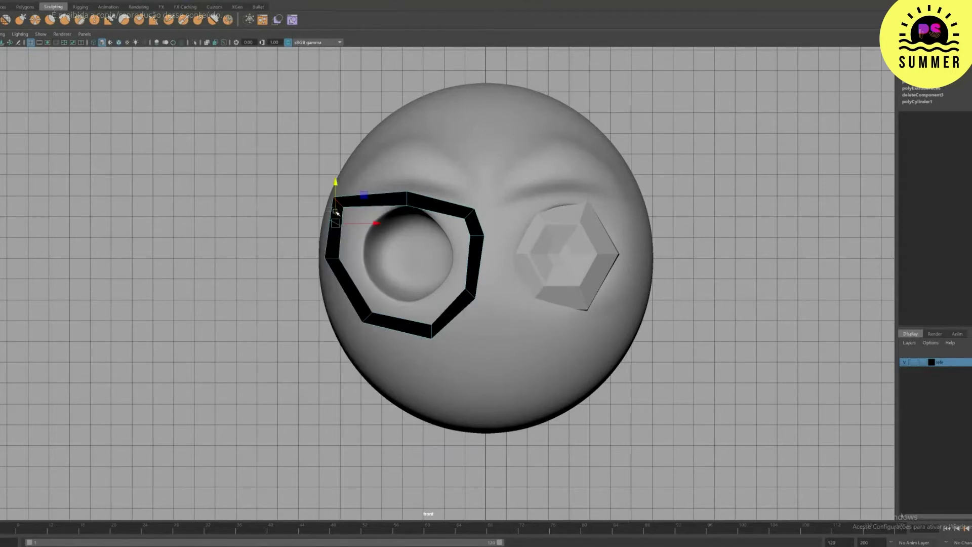
{"action": "key", "text": "ctrl+e"}
{"action": "mouse_move", "coordinate": [350, 214]}
{"action": "left_mouse_down"}
{"action": "mouse_move", "coordinate": [364, 210]}
{"action": "mouse_move", "coordinate": [353, 208]}
{"action": "left_mouse_up"}
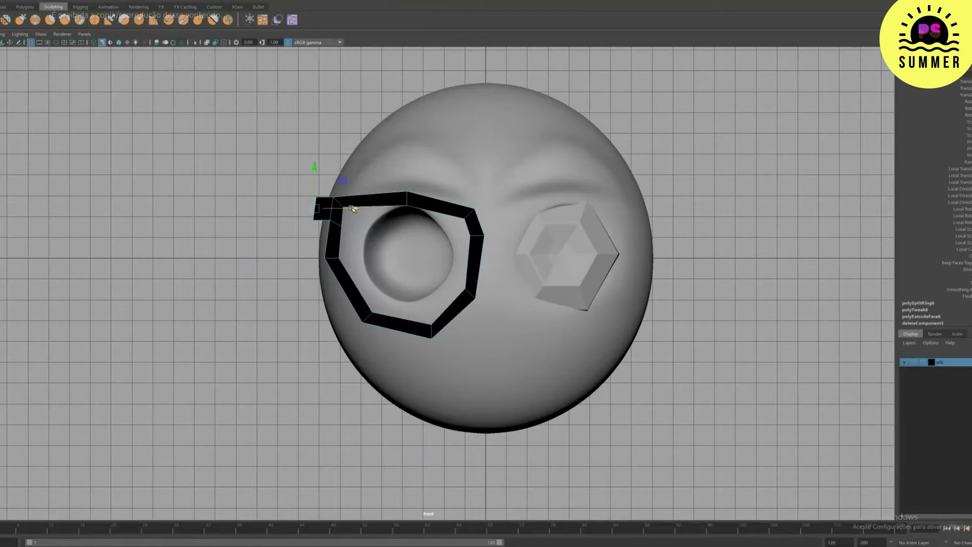
Step: Reselect the frame and adjust the vertices where the hinge stub's lower edge meets the rim
{"action": "right_click_drag", "start_coordinate": [326, 220], "coordinate": [305, 220]}
{"action": "left_click", "coordinate": [314, 220]}
{"action": "left_click_drag", "start_coordinate": [314, 220], "coordinate": [318, 220]}
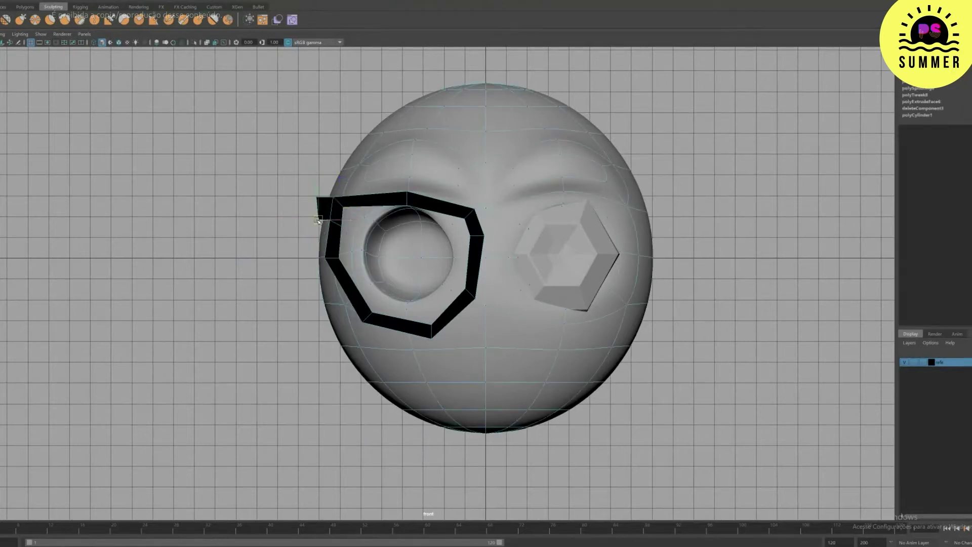
{"action": "left_click", "coordinate": [318, 220]}
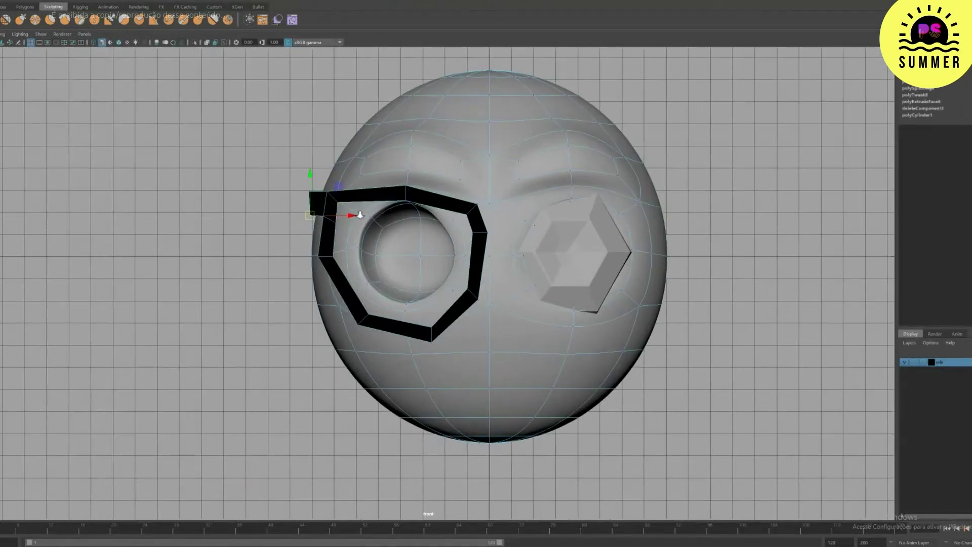
{"action": "scroll", "coordinate": [349, 203], "scroll_direction": "up", "scroll_amount": 5}
{"action": "key", "text": "F8"}
{"action": "left_click", "coordinate": [519, 177]}
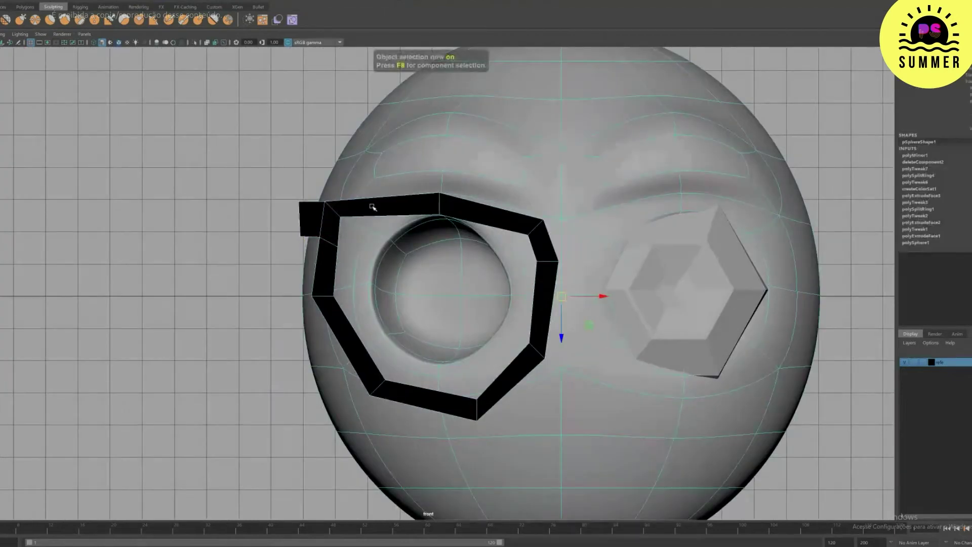
{"action": "left_click", "coordinate": [230, 194]}
{"action": "left_click", "coordinate": [305, 207]}
{"action": "right_click_drag", "start_coordinate": [305, 207], "coordinate": [281, 204]}
{"action": "left_click_drag", "start_coordinate": [315, 229], "coordinate": [330, 242]}
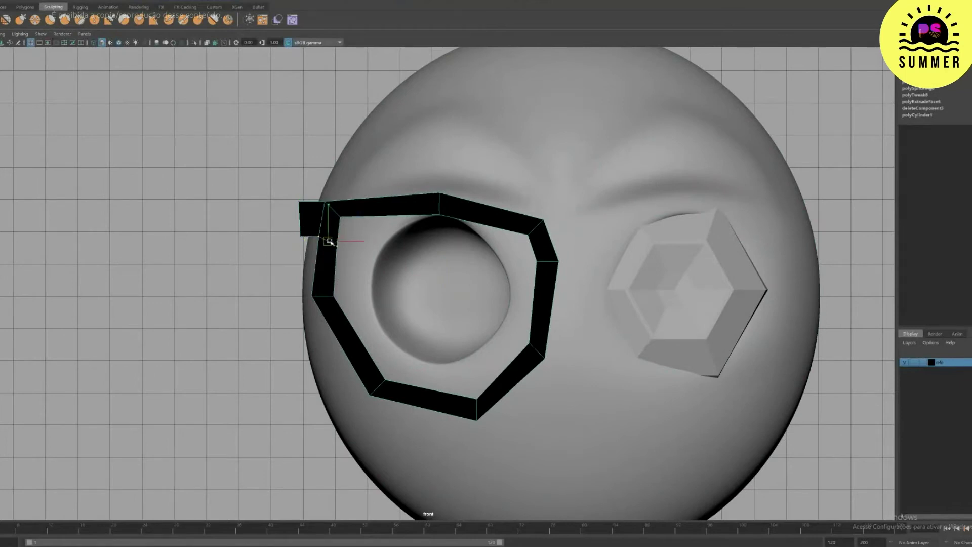
Step: Extrude the frame's upper inner corner face to the head's centre line as a nose bridge, and return to object selection
{"action": "right_click", "coordinate": [551, 239]}
{"action": "right_click_drag", "start_coordinate": [551, 239], "coordinate": [550, 263]}
{"action": "left_click", "coordinate": [543, 240]}
{"action": "left_click", "coordinate": [552, 254]}
{"action": "key", "text": "ctrl+e"}
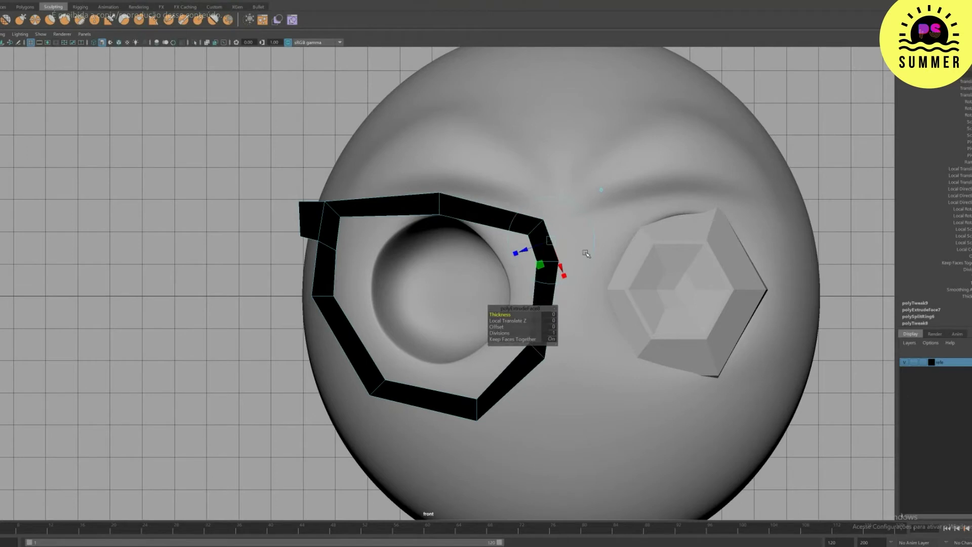
{"action": "key", "text": "w"}
{"action": "left_click_drag", "start_coordinate": [591, 241], "coordinate": [608, 241]}
{"action": "left_click", "coordinate": [363, 228]}
{"action": "right_click_drag", "start_coordinate": [319, 222], "coordinate": [326, 217]}
{"action": "left_click", "coordinate": [327, 215]}
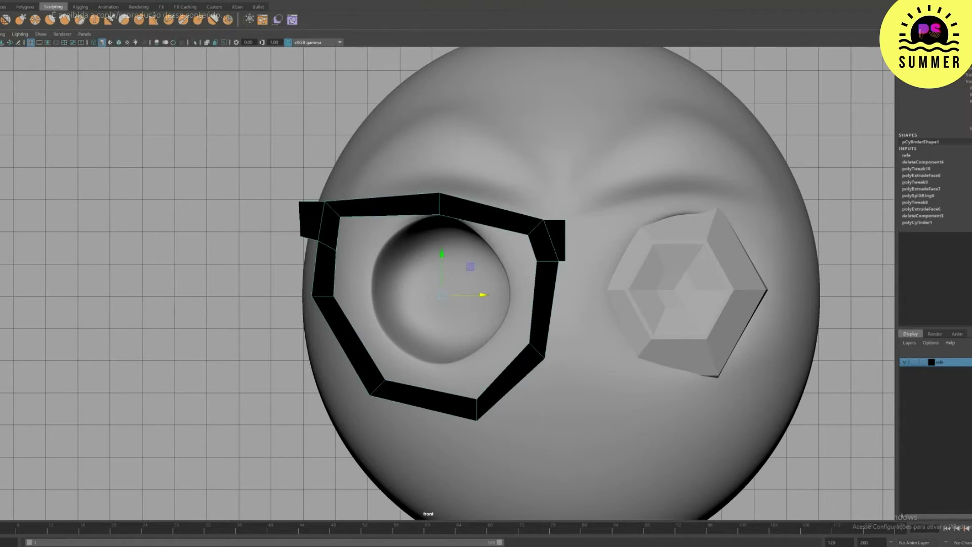
Step: Reverse the frame's normals so its faces no longer display black
{"action": "left_click", "coordinate": [116, 1]}
{"action": "mouse_move", "coordinate": [97, 1]}
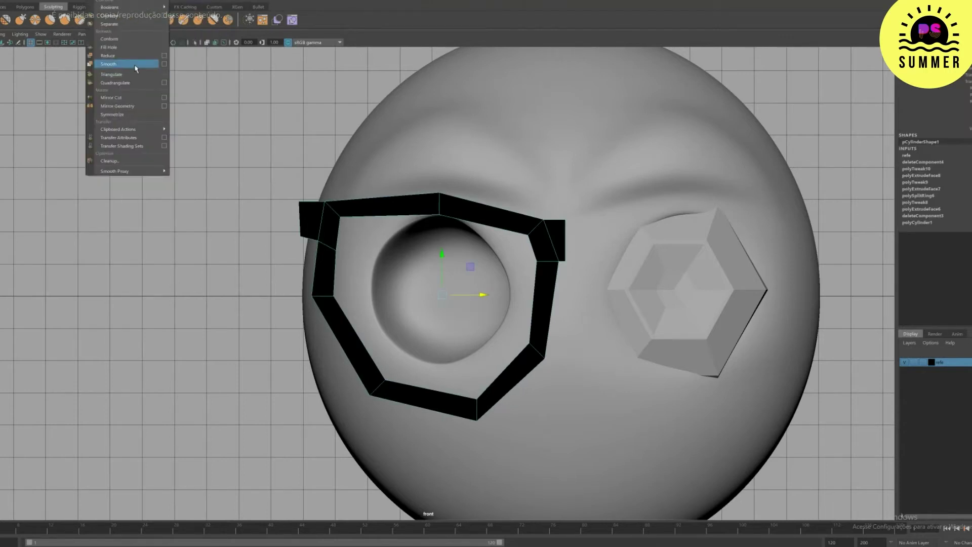
{"action": "mouse_move", "coordinate": [142, 1]}
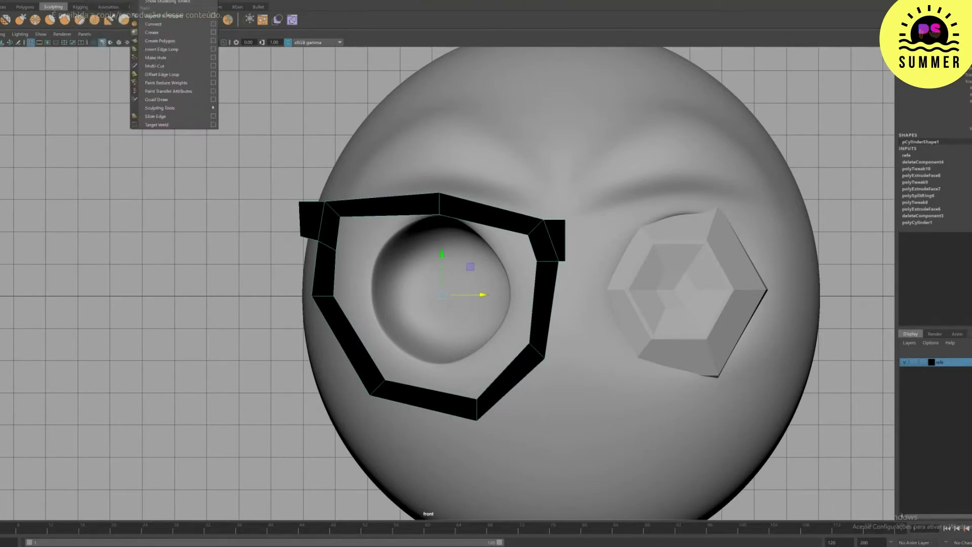
{"action": "left_click", "coordinate": [183, 29]}
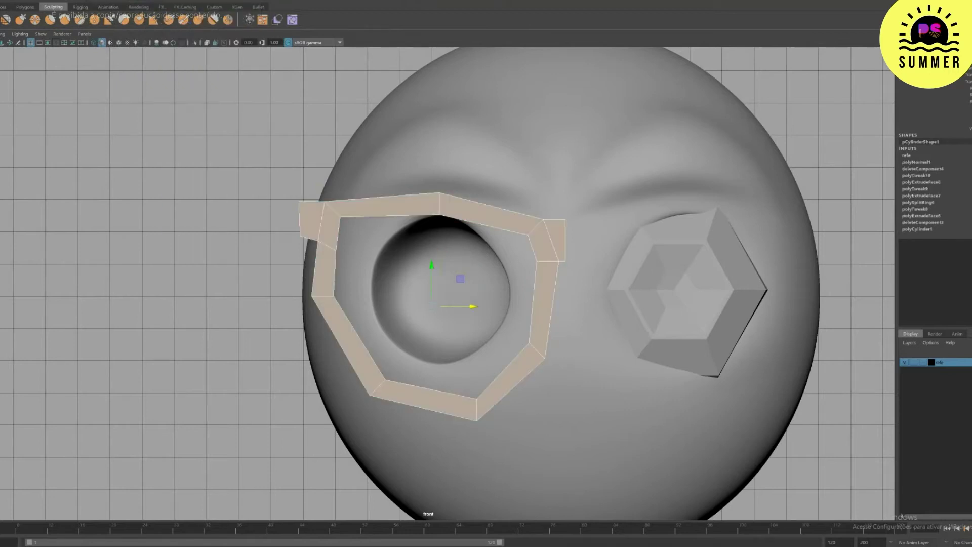
Step: Mirror the glasses frame's geometry in the +X direction
{"action": "left_click", "coordinate": [102, 1]}
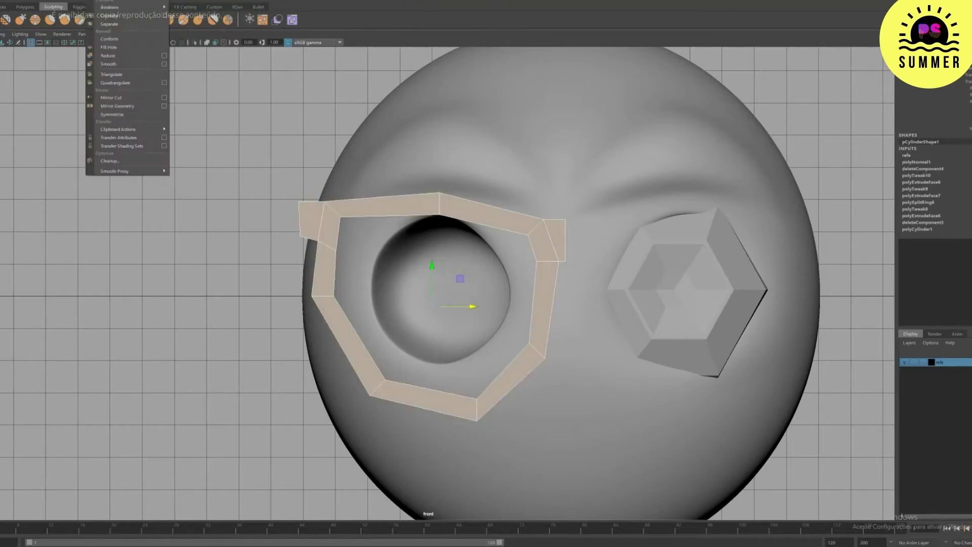
{"action": "left_click", "coordinate": [299, 188]}
{"action": "key", "text": "F8"}
{"action": "left_click", "coordinate": [114, 1]}
{"action": "mouse_move", "coordinate": [96, 2]}
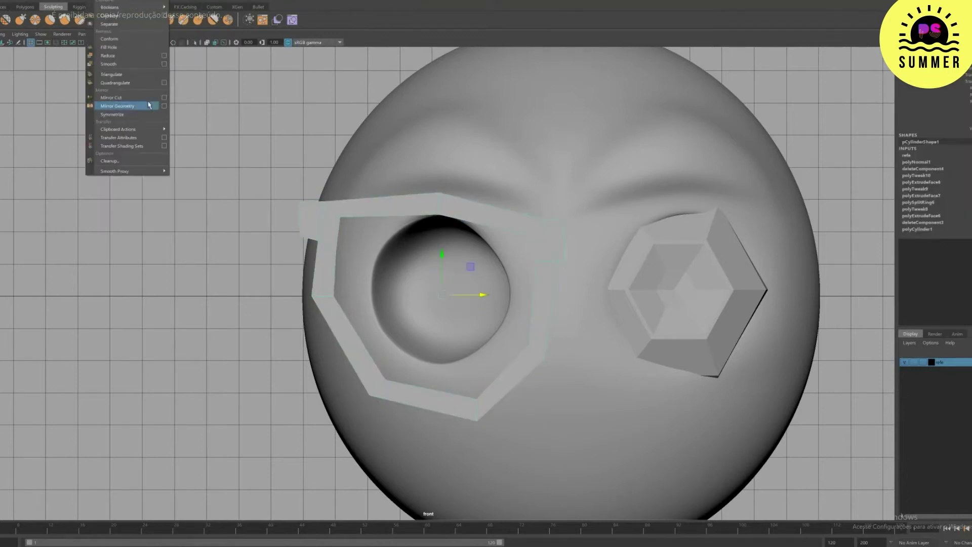
{"action": "left_click", "coordinate": [164, 106]}
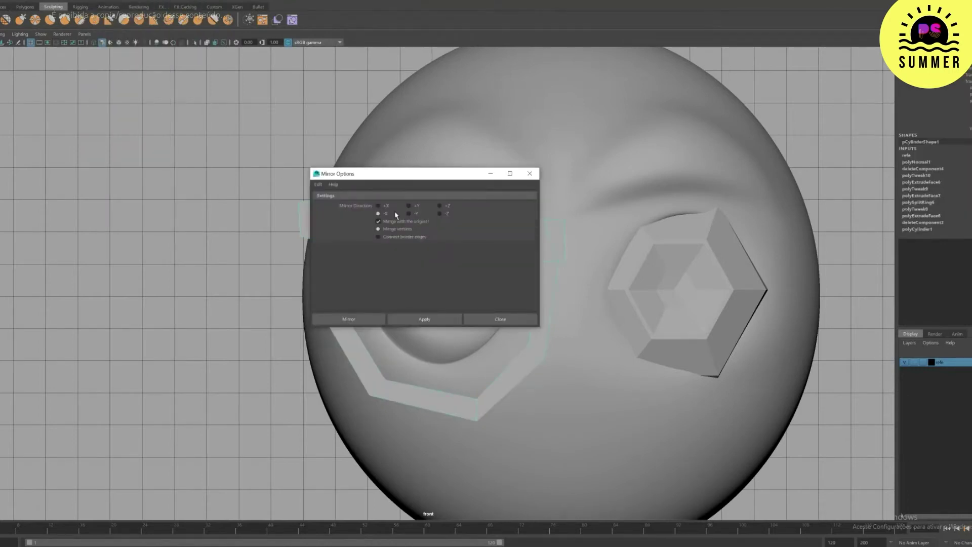
{"action": "left_click", "coordinate": [379, 206]}
{"action": "left_click", "coordinate": [349, 319]}
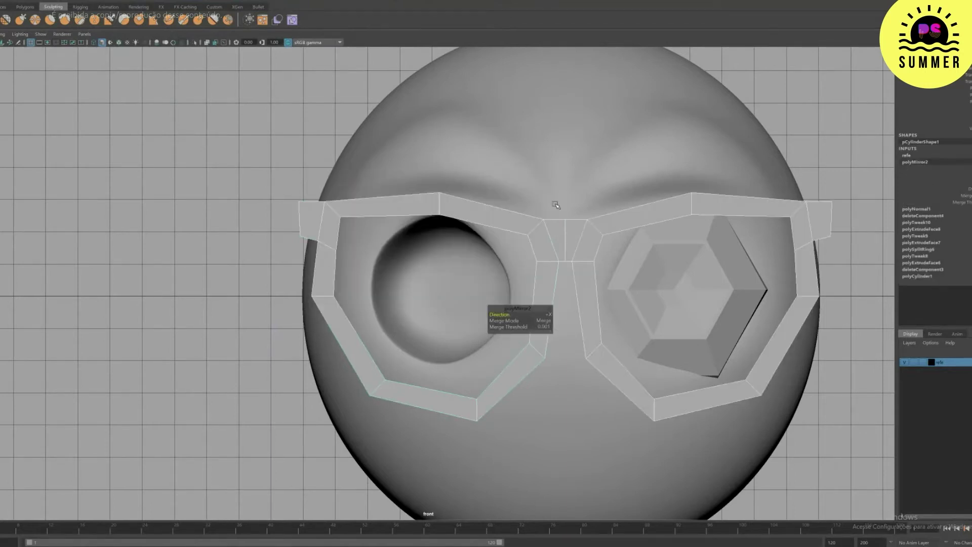
Step: Undo the mirroring of the glasses frame and return to the front view
{"action": "key", "text": "space"}
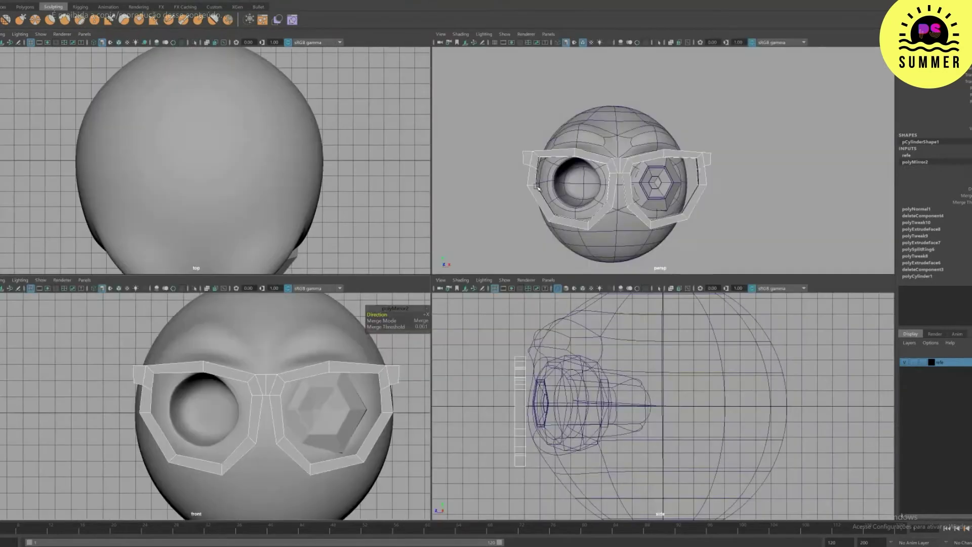
{"action": "key", "text": "ctrl+z"}
{"action": "key", "text": "space"}
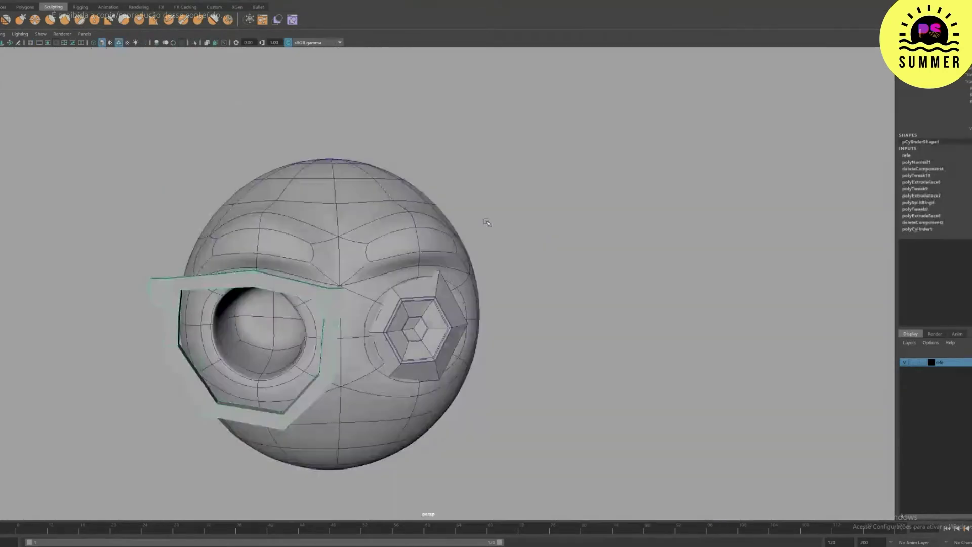
{"action": "key", "text": "space"}
{"action": "key", "text": "space"}
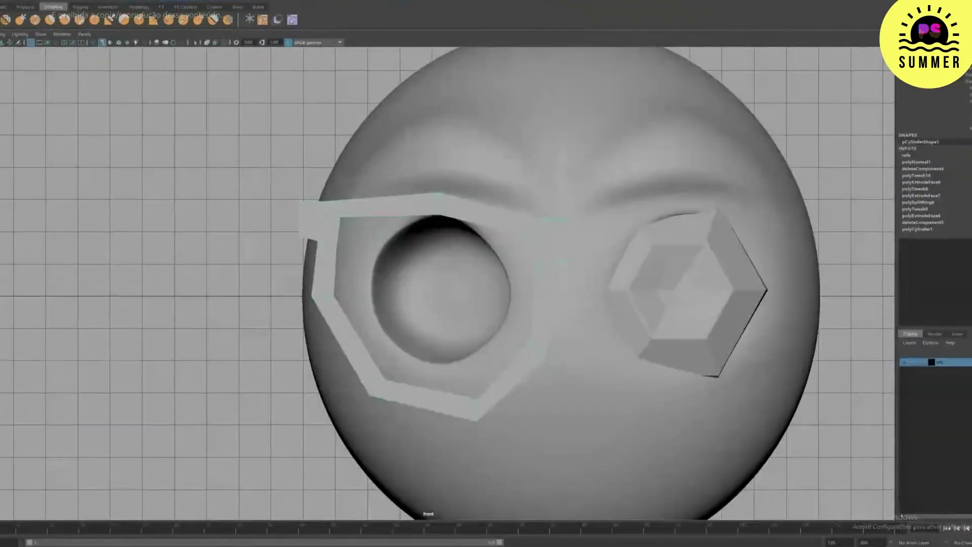
Step: Insert edge loops across the frame's two upper segments, its bottom segment and its lower outer segment
{"action": "left_click", "coordinate": [114, 2]}
{"action": "mouse_move", "coordinate": [142, 1]}
{"action": "left_click", "coordinate": [157, 51]}
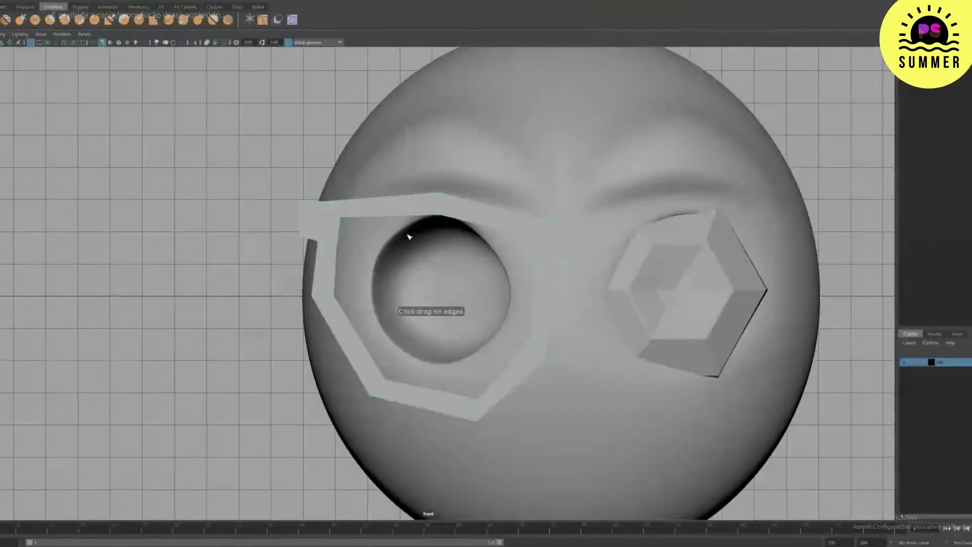
{"action": "left_click", "coordinate": [380, 197]}
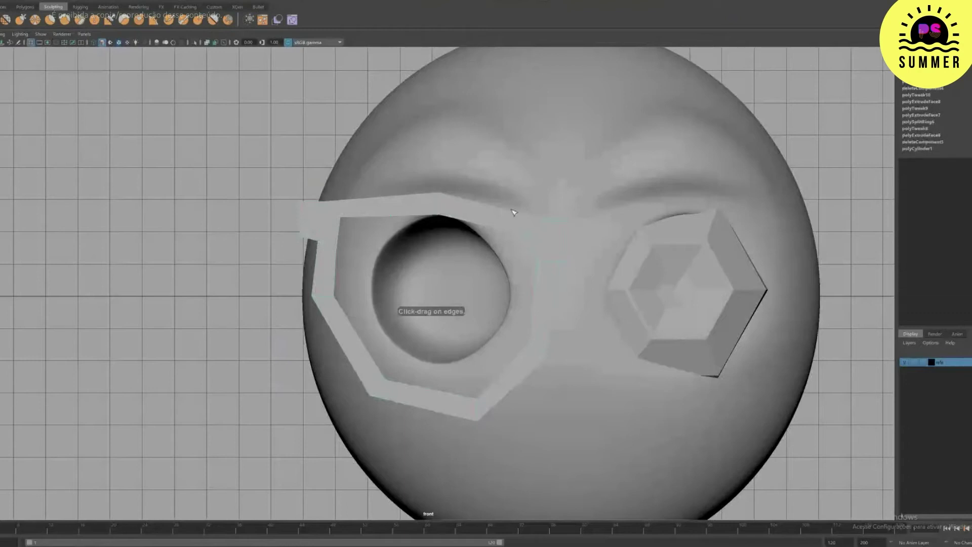
{"action": "left_click", "coordinate": [496, 208]}
{"action": "left_click", "coordinate": [434, 391]}
{"action": "left_click", "coordinate": [359, 335]}
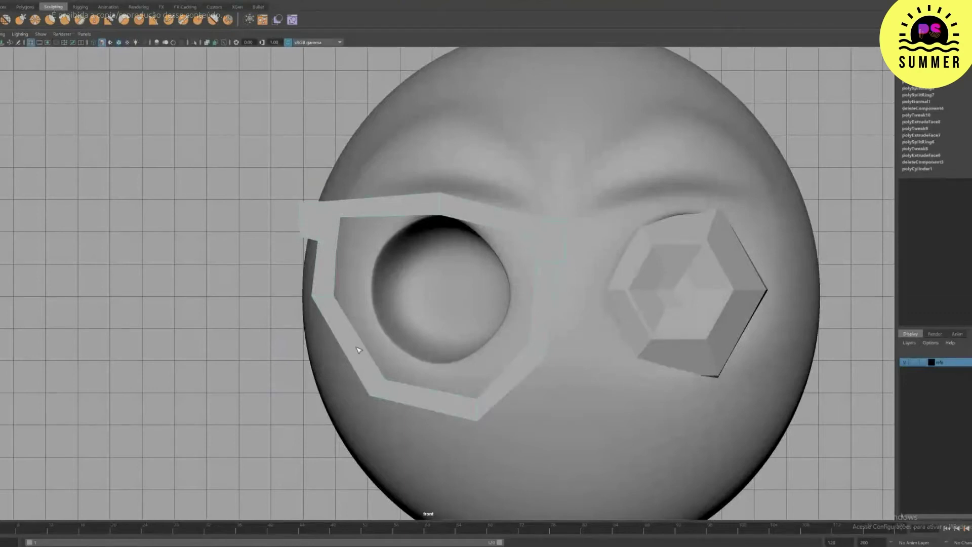
Step: Move the new loop on the frame's lower outer segment slightly outward to round the rim, and return to object selection
{"action": "key", "text": "a"}
{"action": "key", "text": "w"}
{"action": "left_click_drag", "start_coordinate": [257, 319], "coordinate": [250, 323]}
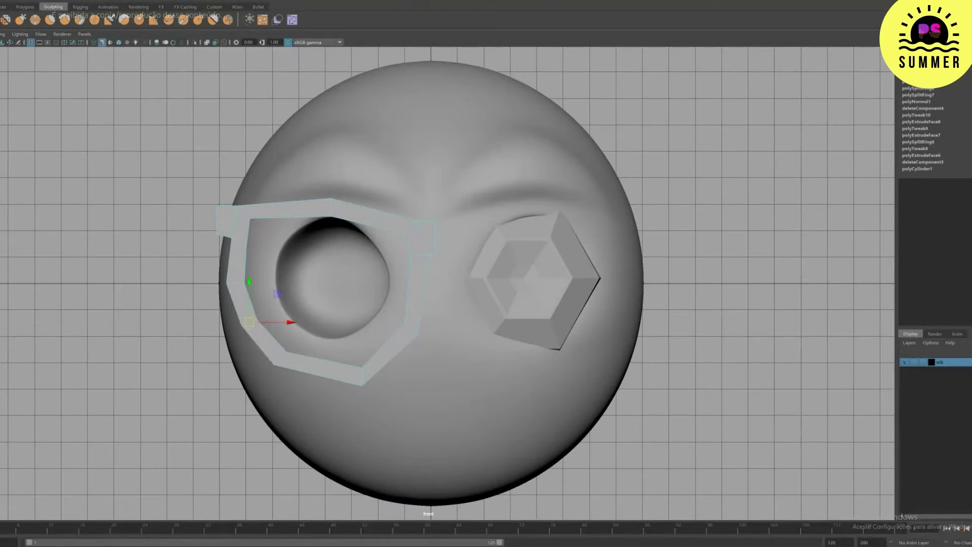
{"action": "right_click_drag", "start_coordinate": [361, 215], "coordinate": [395, 200]}
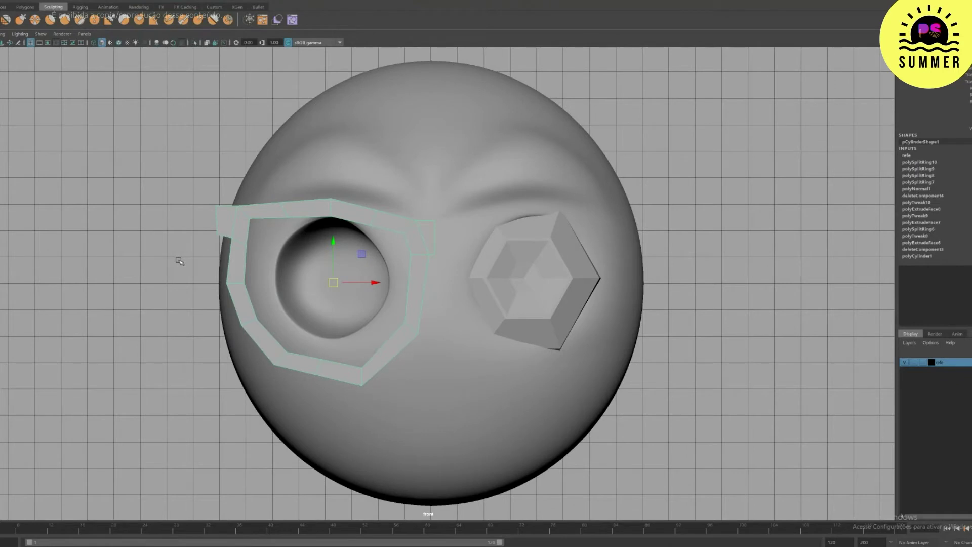
Step: Insert edge loops around the frame near its front and back edges, and display the frame with smooth preview
{"action": "left_click", "coordinate": [144, 1]}
{"action": "mouse_move", "coordinate": [175, 1]}
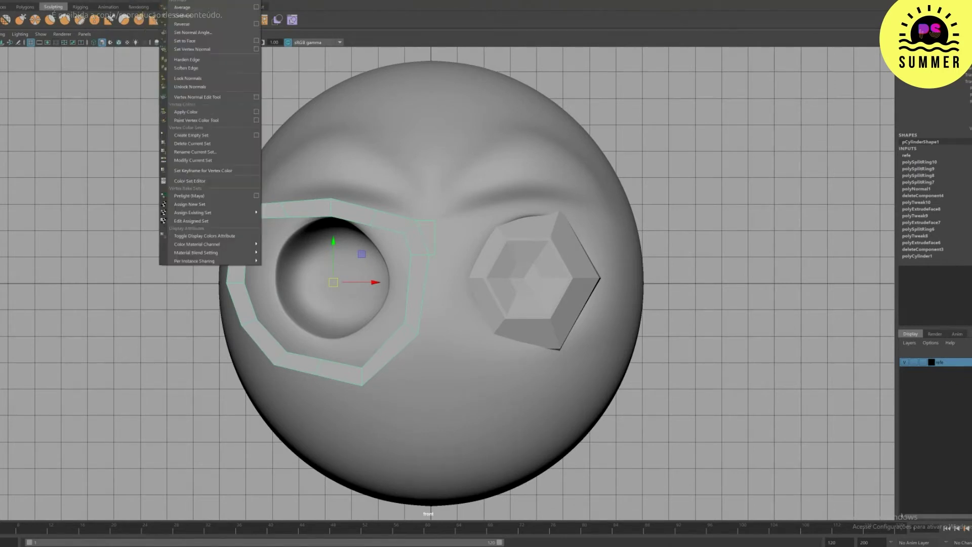
{"action": "left_click", "coordinate": [190, 18]}
{"action": "key", "text": "space"}
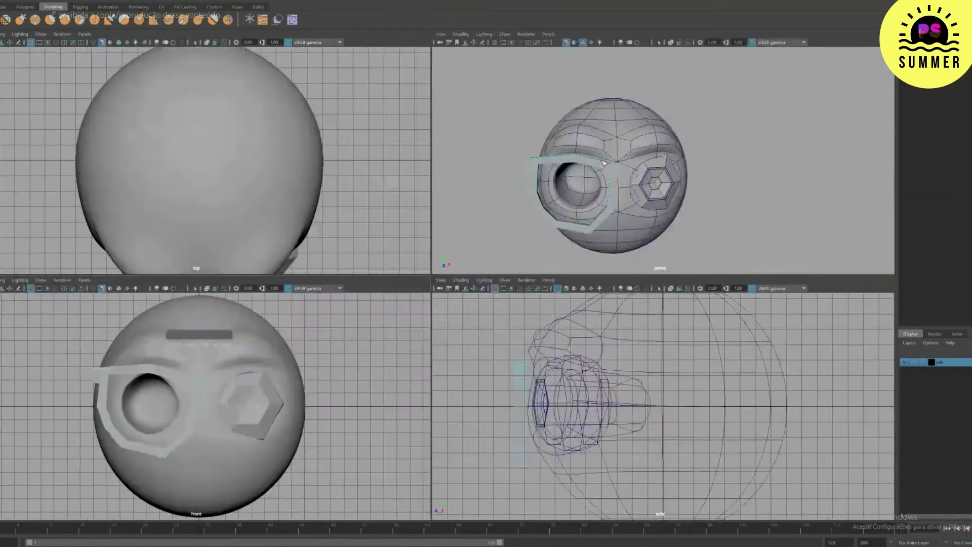
{"action": "key", "text": "space"}
{"action": "left_click_drag", "start_coordinate": [490, 198], "coordinate": [328, 263], "text": "alt"}
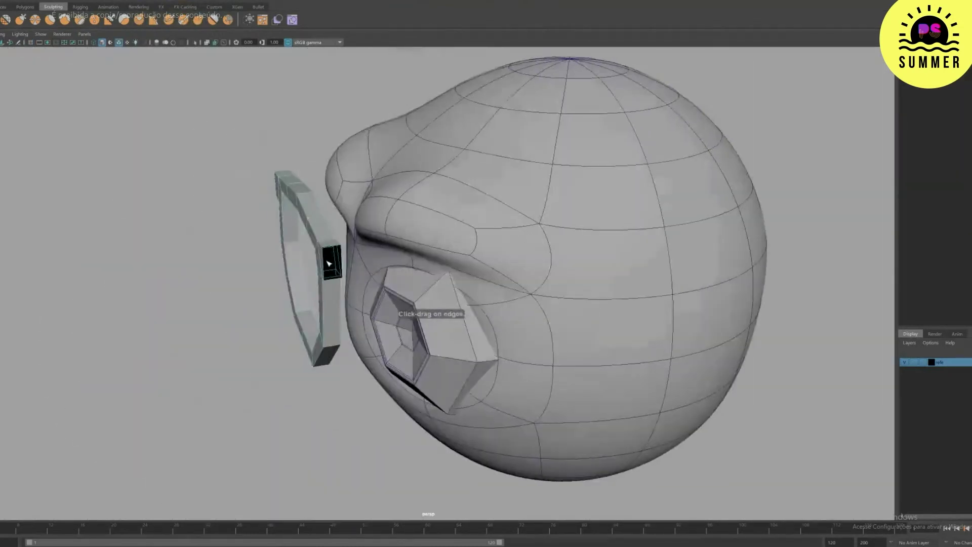
{"action": "left_click", "coordinate": [334, 251]}
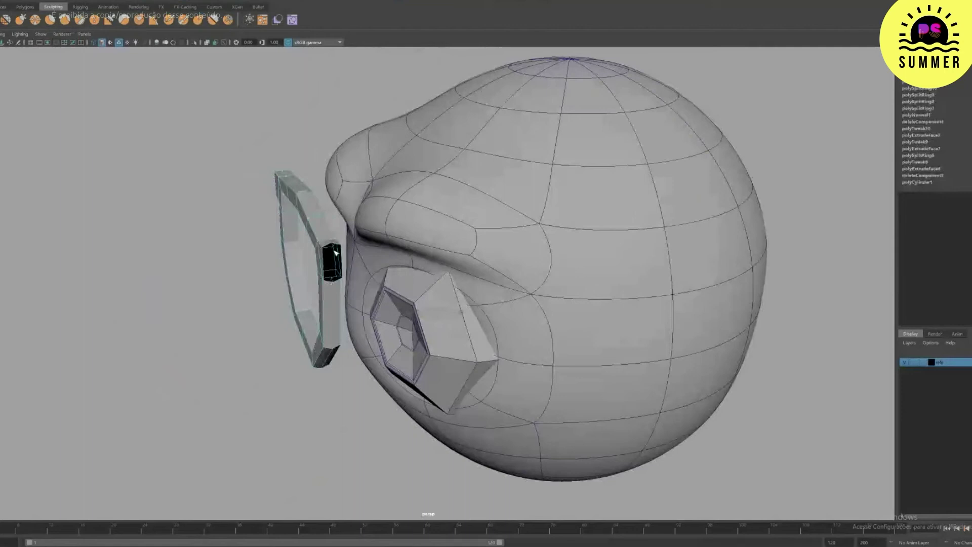
{"action": "left_click_drag", "start_coordinate": [335, 252], "coordinate": [425, 264], "text": "alt"}
{"action": "key", "text": "3"}
{"action": "key", "text": "F8"}
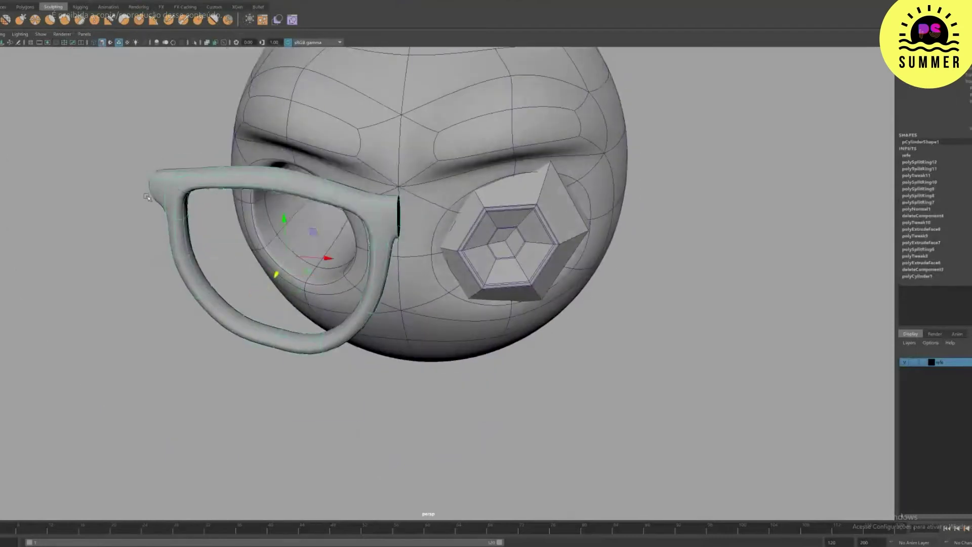
Step: Mirror the smoothed half frame in the +X direction to complete the glasses front
{"action": "key", "text": "space"}
{"action": "key", "text": "space"}
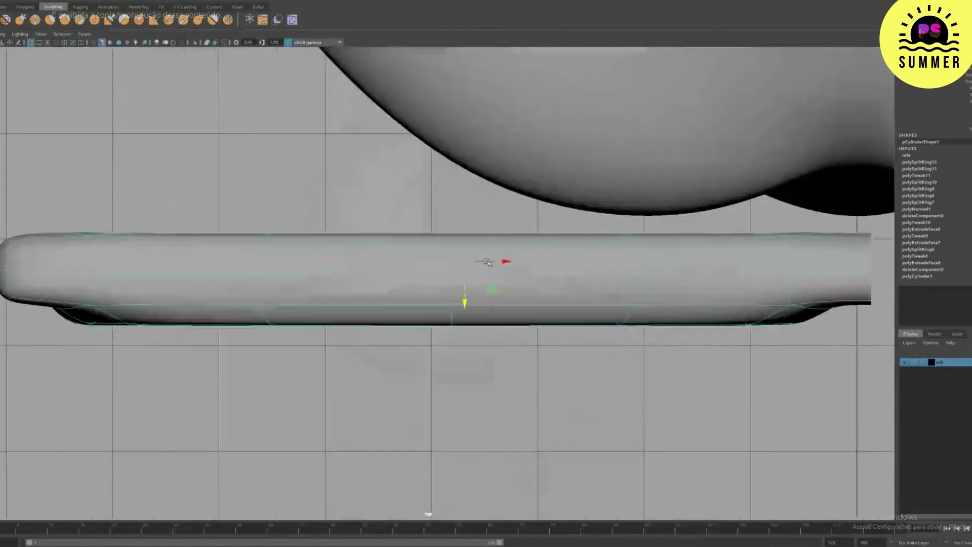
{"action": "right_click_drag", "start_coordinate": [637, 69], "coordinate": [387, 167], "text": "alt"}
{"action": "left_click", "coordinate": [97, 1]}
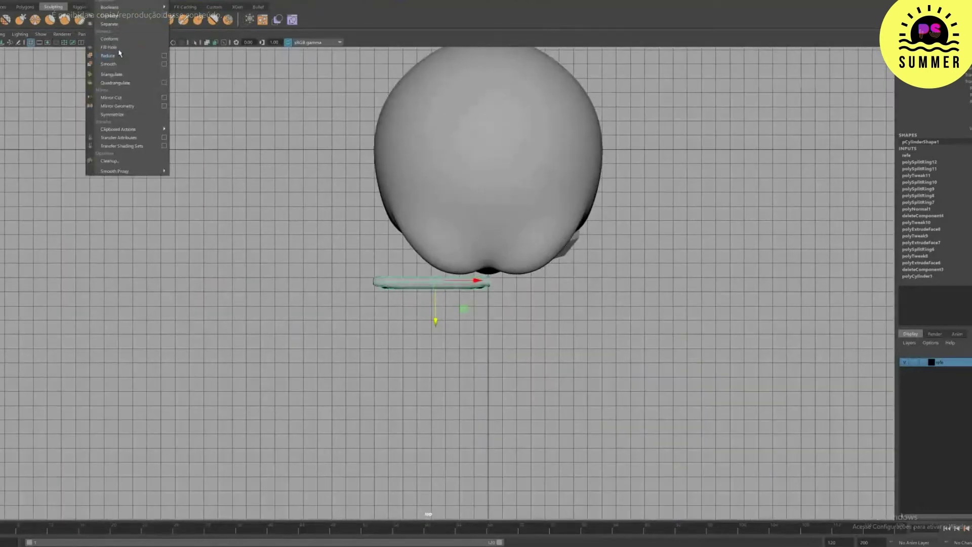
{"action": "left_click", "coordinate": [133, 106]}
Step: Add a nonlinear Bend deformer to the glasses and select its curvature value
{"action": "left_click", "coordinate": [263, 2]}
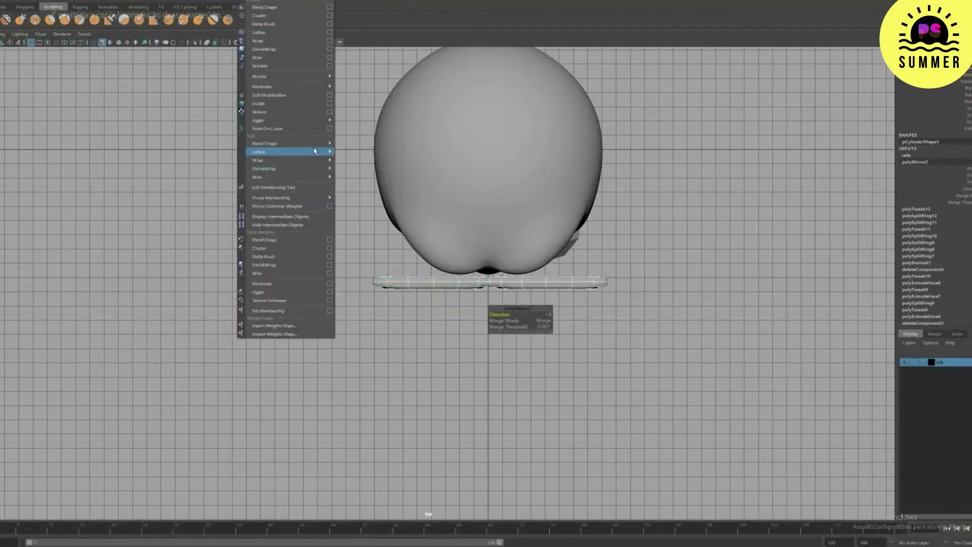
{"action": "mouse_move", "coordinate": [317, 87]}
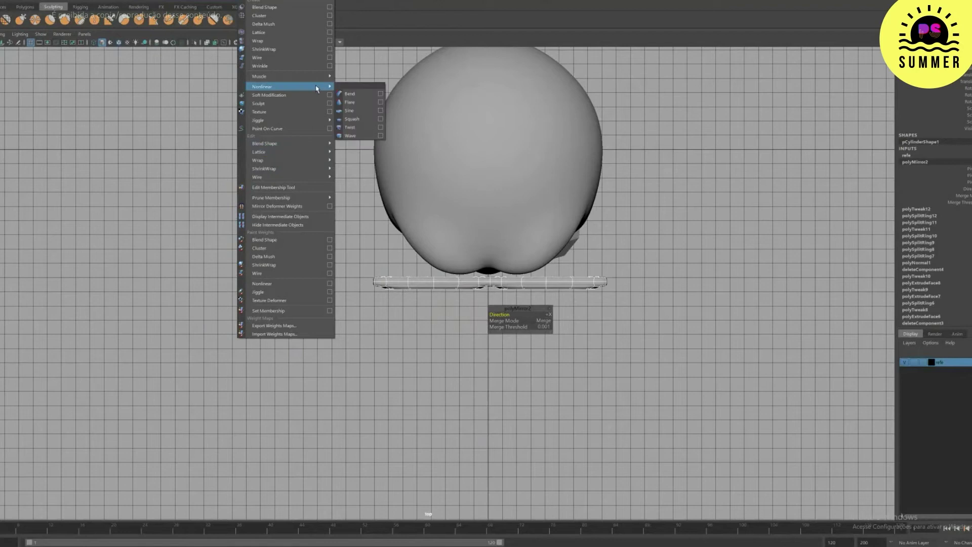
{"action": "left_click", "coordinate": [350, 93]}
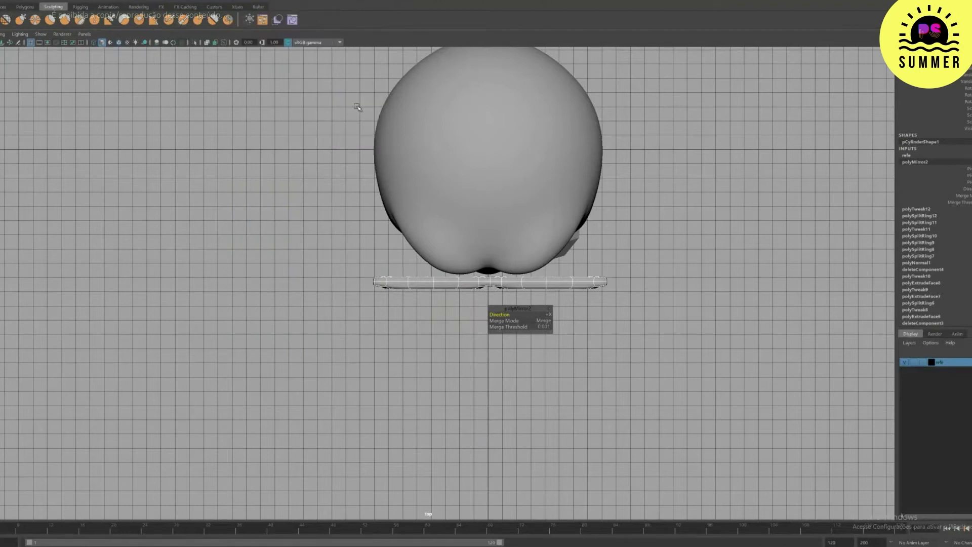
{"action": "middle_click_drag", "start_coordinate": [659, 274], "coordinate": [591, 263], "text": "alt"}
{"action": "right_click_drag", "start_coordinate": [590, 263], "coordinate": [860, 169], "text": "alt"}
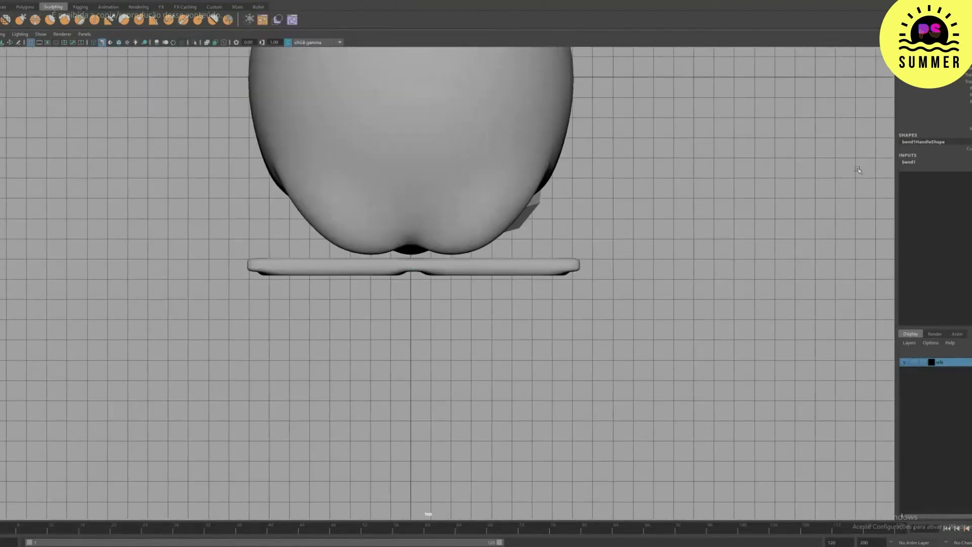
{"action": "left_click", "coordinate": [917, 164]}
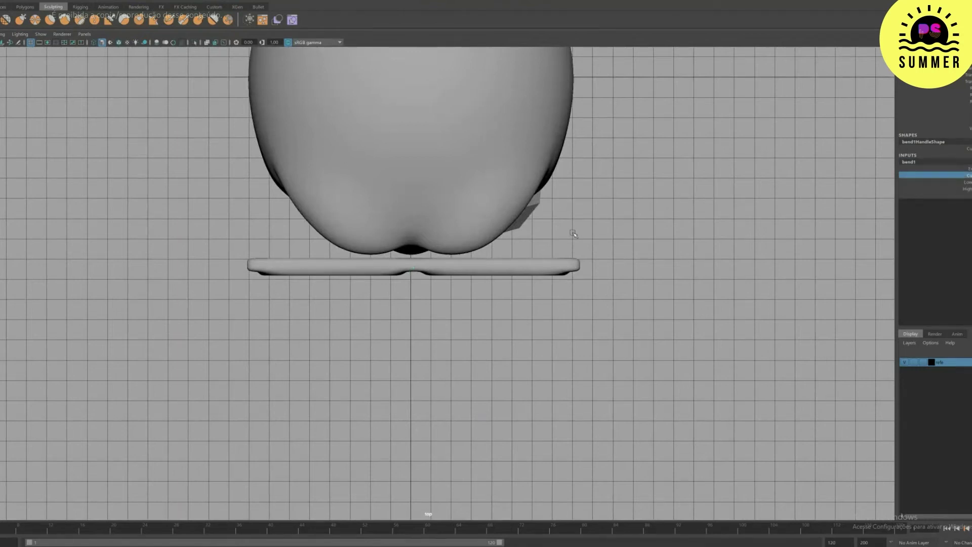
{"action": "key", "text": "space"}
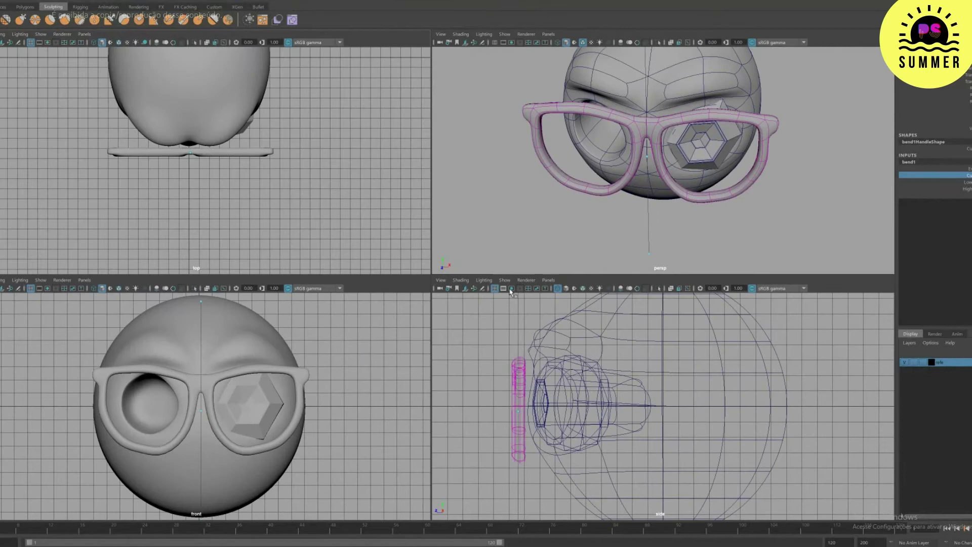
Step: Undo the Bend deformer on the glasses
{"action": "left_click", "coordinate": [816, 202]}
{"action": "key", "text": "ctrl+z"}
{"action": "mouse_move", "coordinate": [649, 226]}
{"action": "right_mouse_down"}
{"action": "mouse_move", "coordinate": [655, 214]}
{"action": "mouse_move", "coordinate": [647, 213]}
{"action": "right_mouse_up"}
{"action": "left_click", "coordinate": [709, 229]}
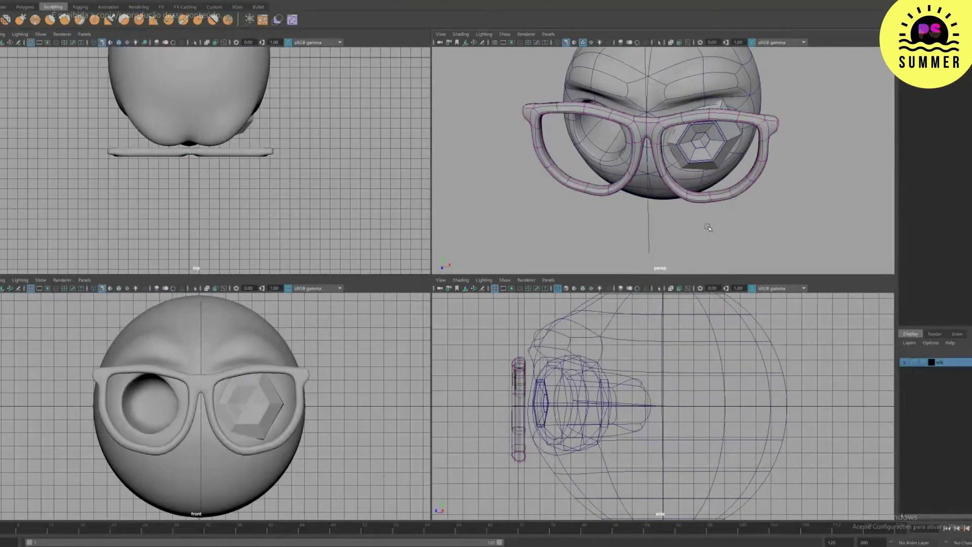
{"action": "key", "text": "ctrl+z"}
{"action": "key", "text": "ctrl+z"}
{"action": "key", "text": "ctrl+z"}
{"action": "key", "text": "shift+z"}
{"action": "left_click", "coordinate": [535, 228]}
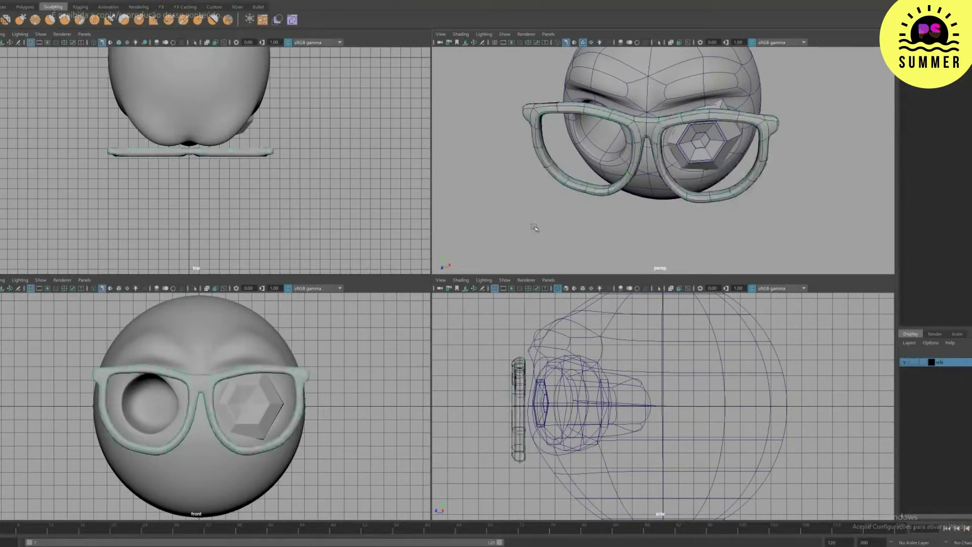
Step: Apply the Bend deformer to the glasses again and keep its handle selected
{"action": "right_click_drag", "start_coordinate": [548, 165], "coordinate": [559, 154]}
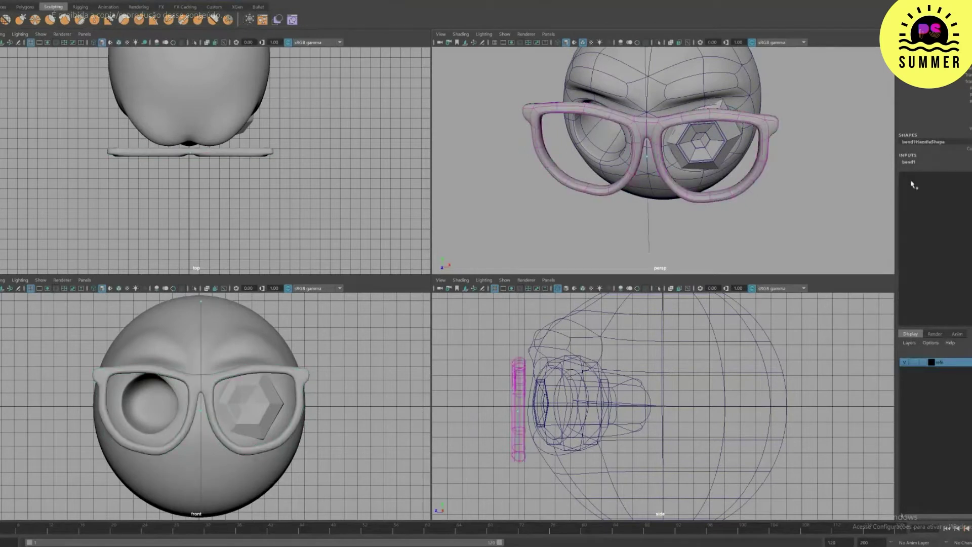
{"action": "left_click", "coordinate": [909, 163]}
{"action": "left_click", "coordinate": [968, 175]}
{"action": "scroll", "coordinate": [831, 203], "scroll_direction": "down", "scroll_amount": 3}
{"action": "left_click_drag", "start_coordinate": [805, 187], "coordinate": [646, 168], "text": "alt"}
{"action": "left_click", "coordinate": [641, 201]}
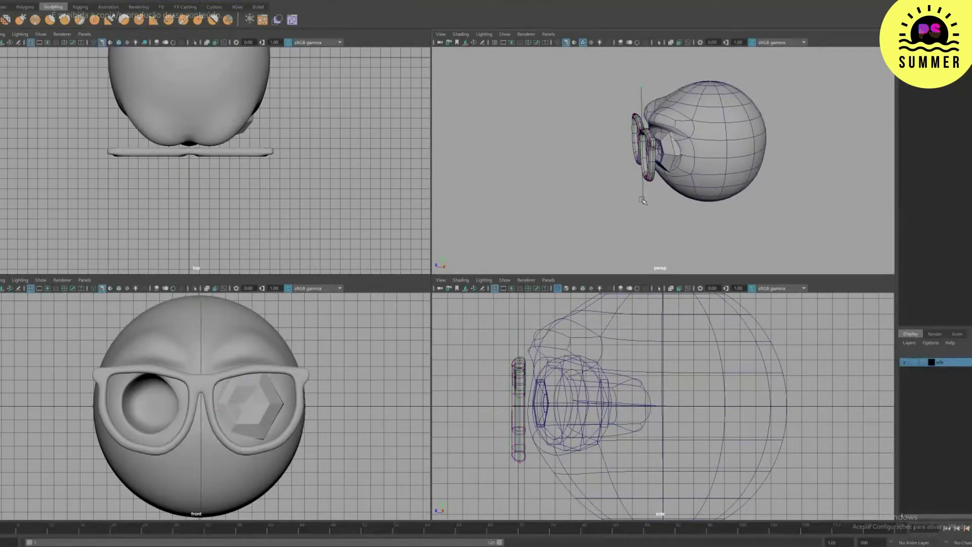
{"action": "key", "text": "ctrl+z"}
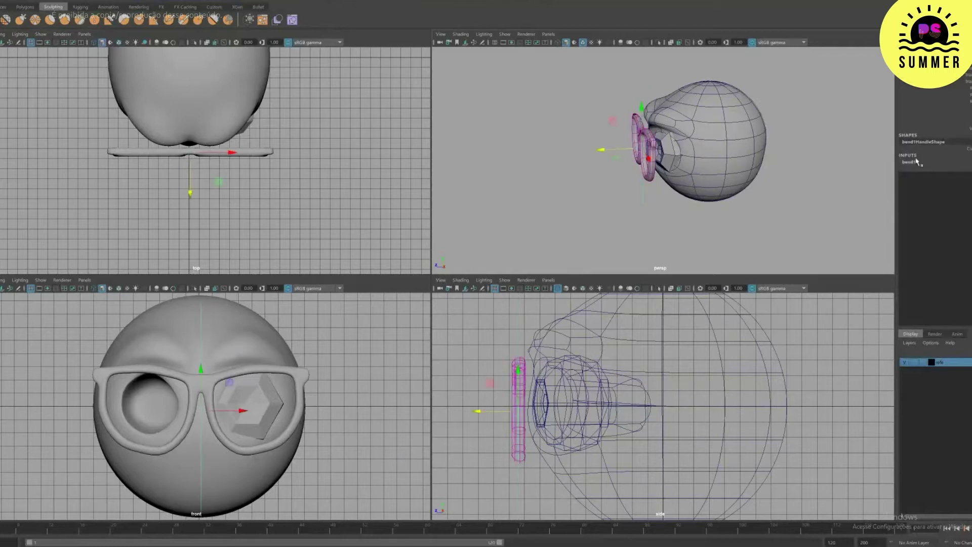
Step: Increase the bend's curvature and rotate its handle so the glasses curve horizontally toward the face
{"action": "left_click", "coordinate": [916, 162]}
{"action": "left_click", "coordinate": [967, 175]}
{"action": "mouse_move", "coordinate": [814, 193]}
{"action": "middle_mouse_down"}
{"action": "mouse_move", "coordinate": [874, 189]}
{"action": "mouse_move", "coordinate": [810, 200]}
{"action": "middle_mouse_up"}
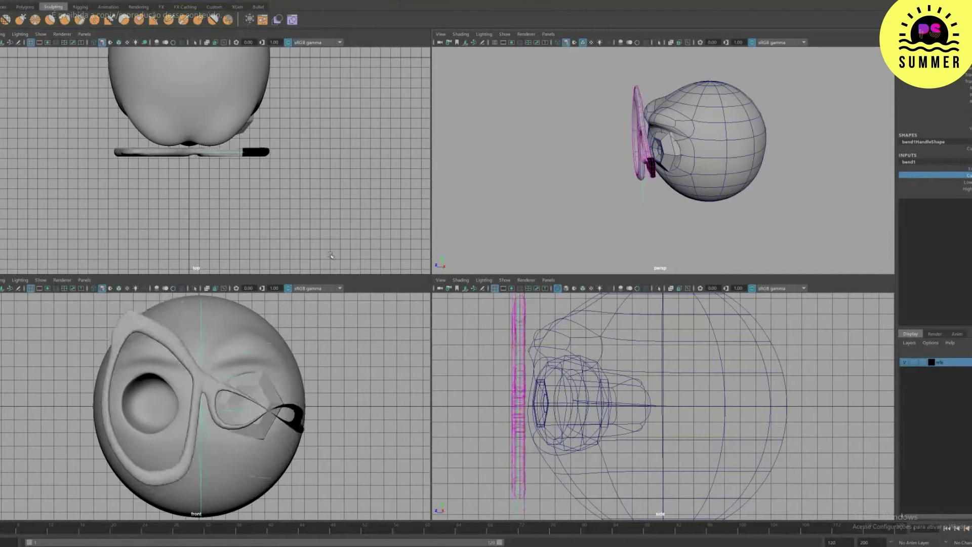
{"action": "left_click_drag", "start_coordinate": [191, 185], "coordinate": [152, 152]}
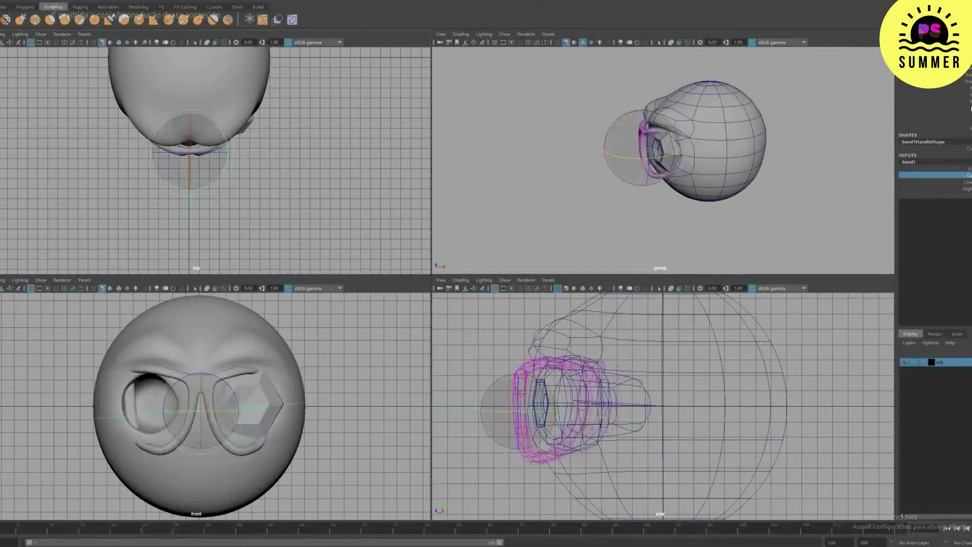
Step: Align the bend handle with the horizontal axis and reduce the curvature so the frame wraps gently around the face
{"action": "left_click", "coordinate": [968, 175]}
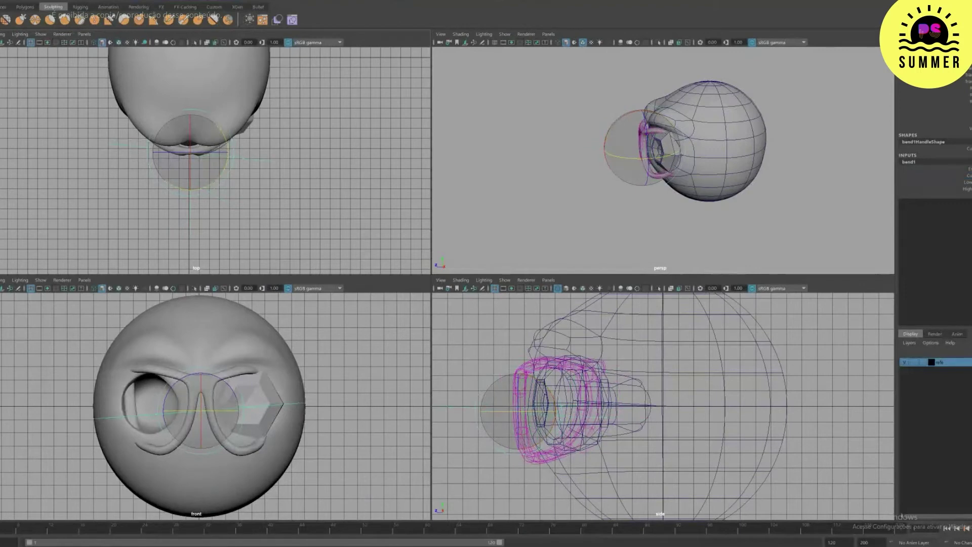
{"action": "key", "text": "ctrl+z"}
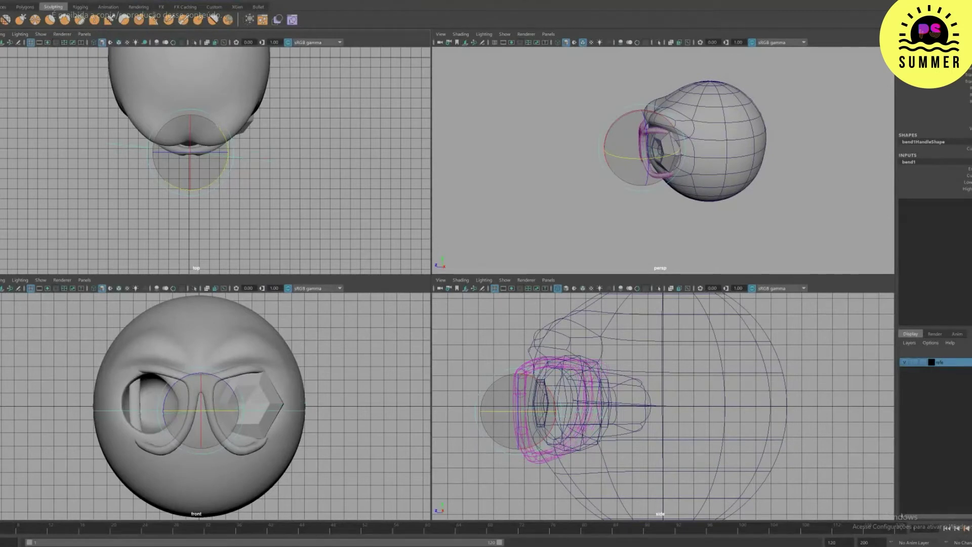
{"action": "left_click", "coordinate": [957, 175]}
{"action": "middle_click_drag", "start_coordinate": [265, 206], "coordinate": [247, 205]}
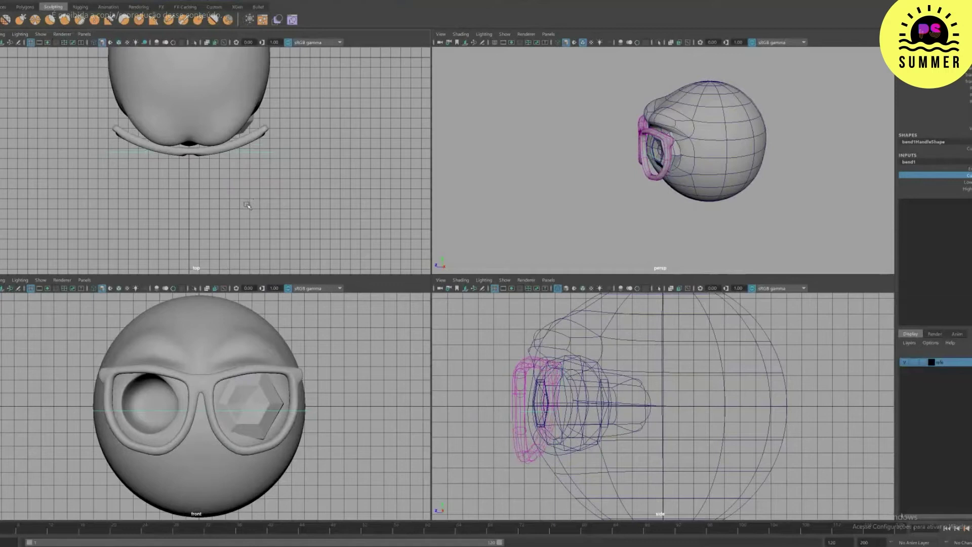
Step: Delete the bent glasses' construction history and shift the frame slightly sideways to centre it on the head
{"action": "key", "text": "w"}
{"action": "left_click", "coordinate": [266, 131]}
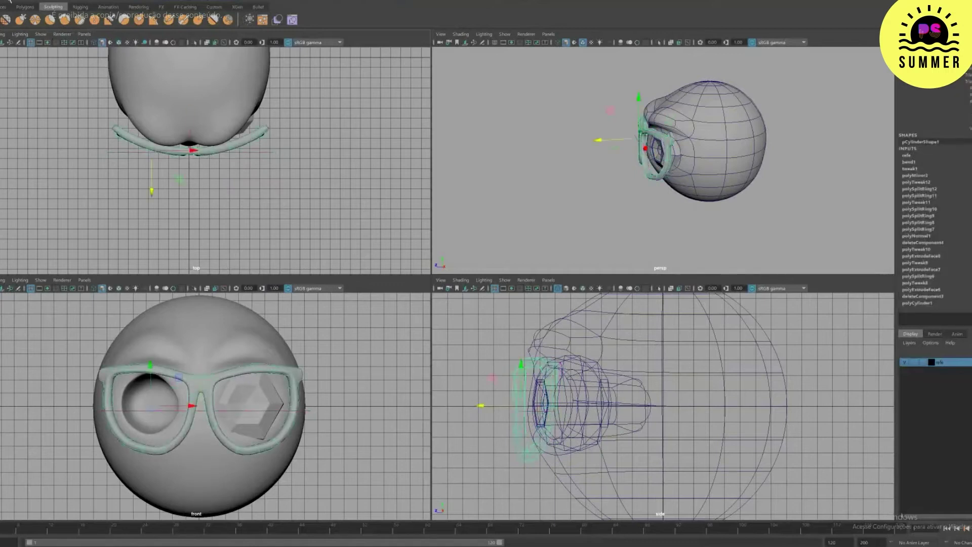
{"action": "left_click", "coordinate": [9, 1]}
{"action": "left_click", "coordinate": [117, 111]}
{"action": "scroll", "coordinate": [213, 196], "scroll_direction": "up", "scroll_amount": 5}
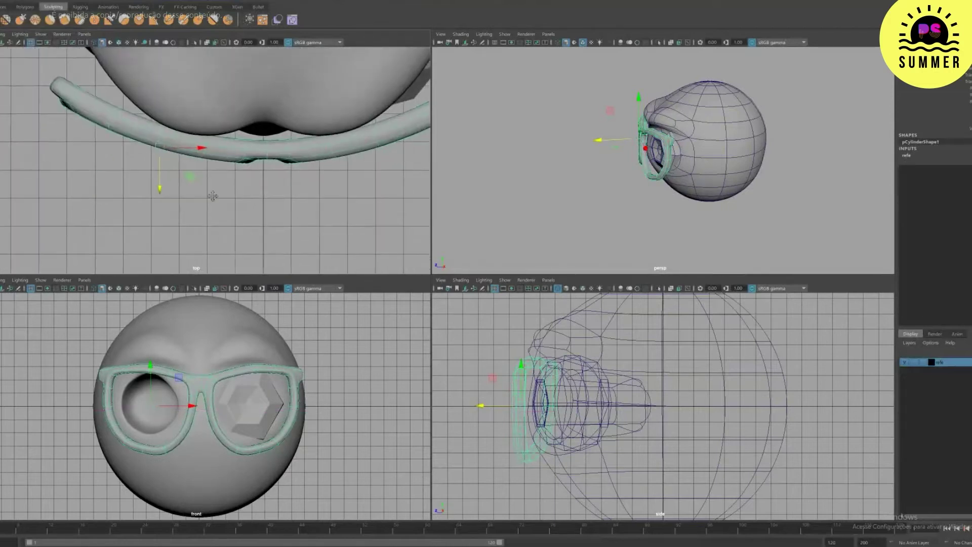
{"action": "middle_click_drag", "start_coordinate": [213, 196], "coordinate": [212, 196], "text": "alt"}
{"action": "left_click_drag", "start_coordinate": [199, 147], "coordinate": [195, 148]}
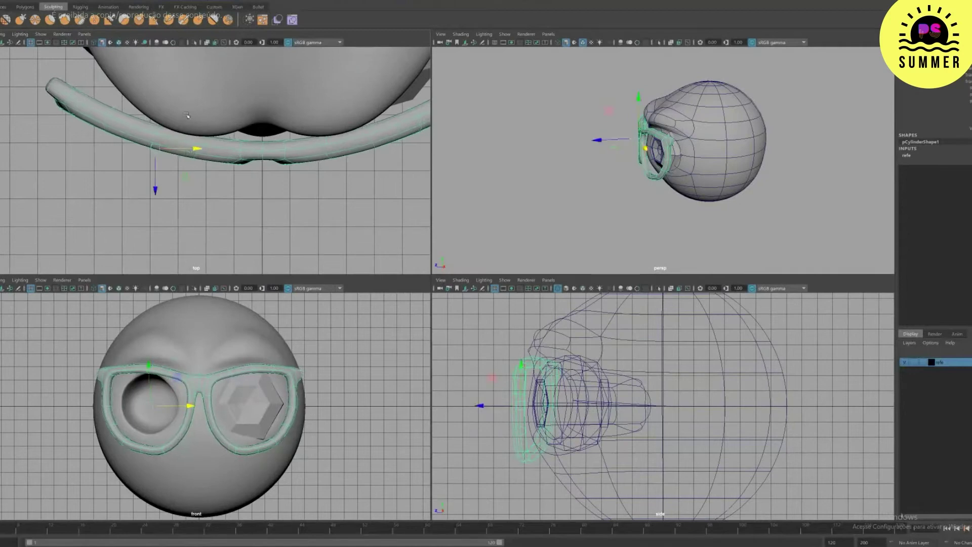
Step: Examine how the glasses sit against the head in the top, perspective and side views
{"action": "left_click", "coordinate": [238, 119], "text": "shift"}
{"action": "scroll", "coordinate": [252, 186], "scroll_direction": "up", "scroll_amount": 2}
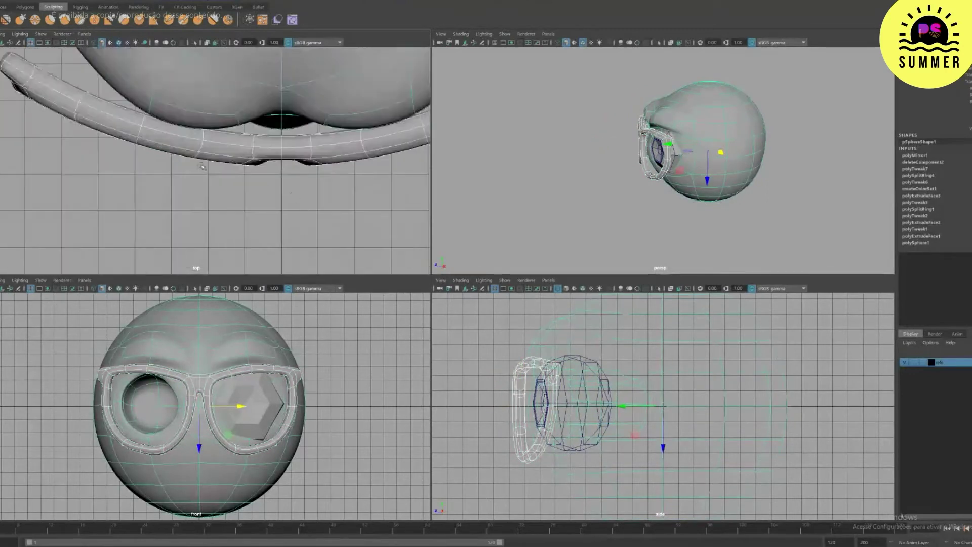
{"action": "key", "text": "space"}
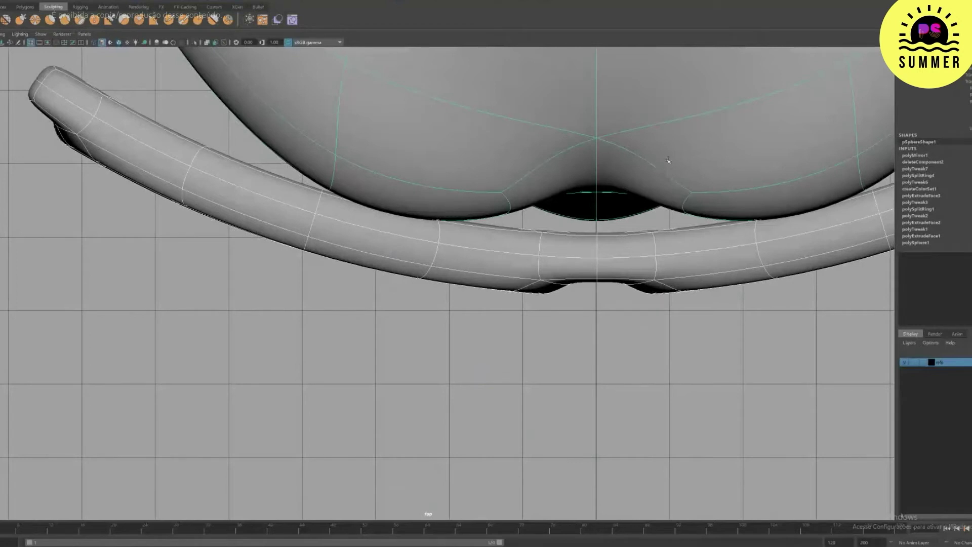
{"action": "key", "text": "space"}
{"action": "key", "text": "space"}
{"action": "left_click_drag", "start_coordinate": [664, 154], "coordinate": [586, 185], "text": "alt"}
{"action": "key", "text": "space"}
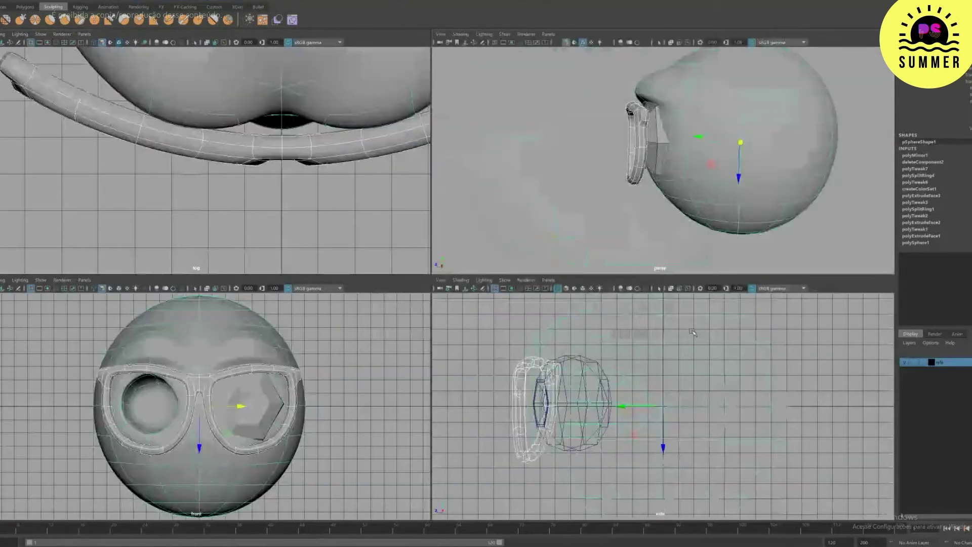
{"action": "key", "text": "space"}
{"action": "middle_click_drag", "start_coordinate": [431, 308], "coordinate": [532, 291], "text": "alt"}
Step: Apply a new Bend deformer to the glasses, add curvature and rotate its handle so the frame bends vertically
{"action": "left_click", "coordinate": [153, 161]}
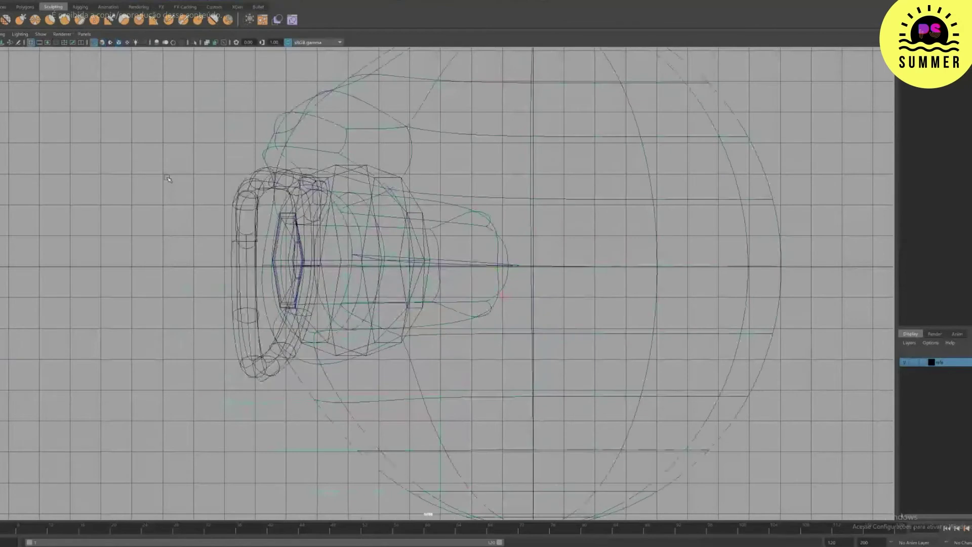
{"action": "key", "text": "ctrl+z"}
{"action": "key", "text": "5"}
{"action": "left_click", "coordinate": [248, 1]}
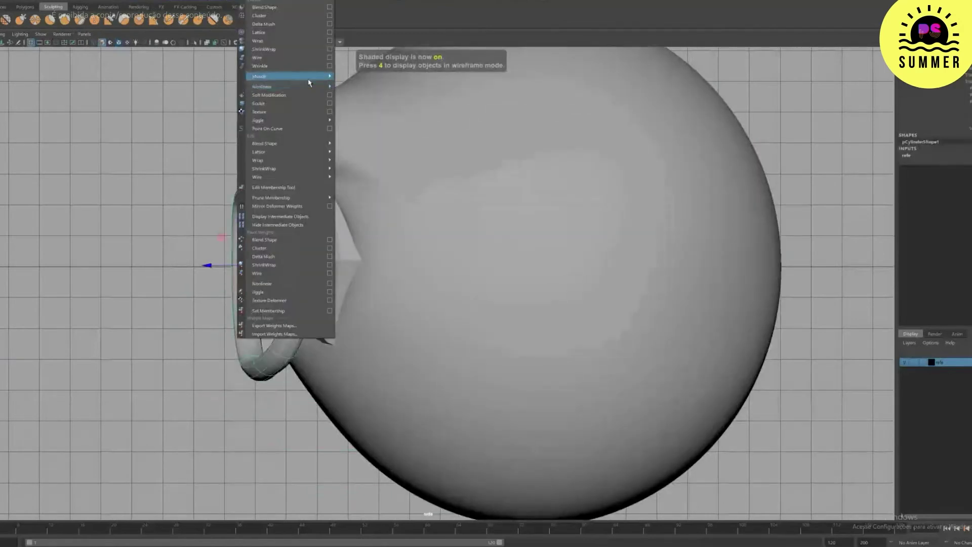
{"action": "mouse_move", "coordinate": [326, 91]}
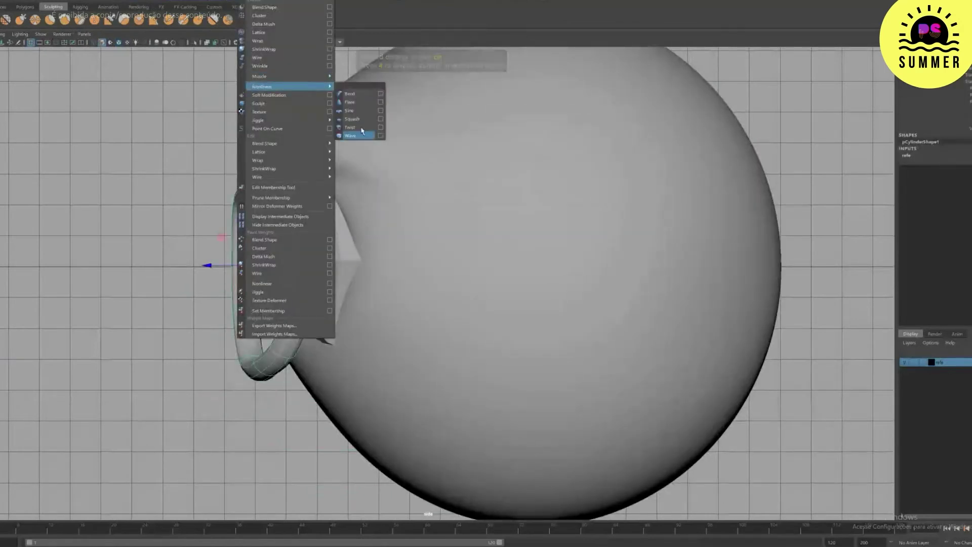
{"action": "left_click", "coordinate": [352, 93]}
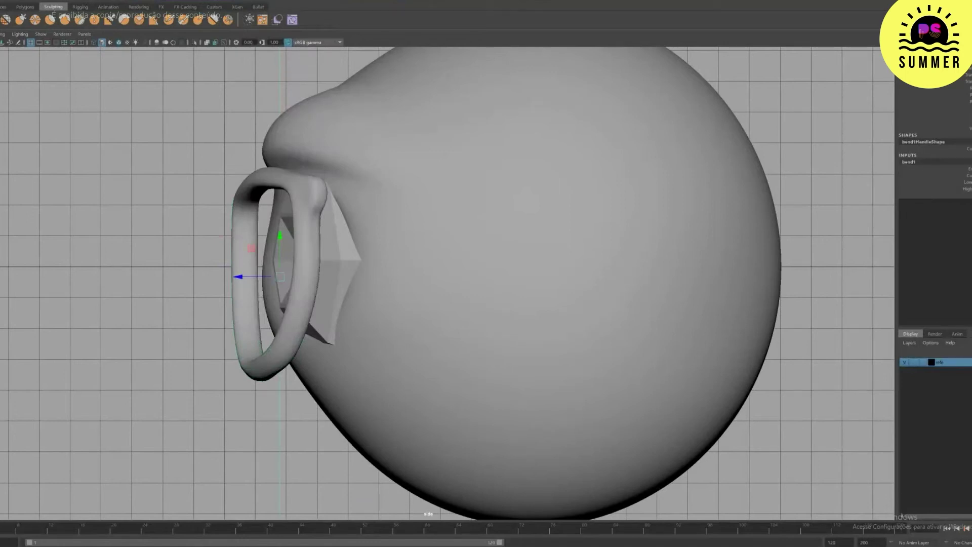
{"action": "left_click", "coordinate": [966, 175]}
{"action": "middle_click_drag", "start_coordinate": [557, 208], "coordinate": [605, 209]}
{"action": "key", "text": "e"}
{"action": "left_click_drag", "start_coordinate": [264, 277], "coordinate": [318, 277]}
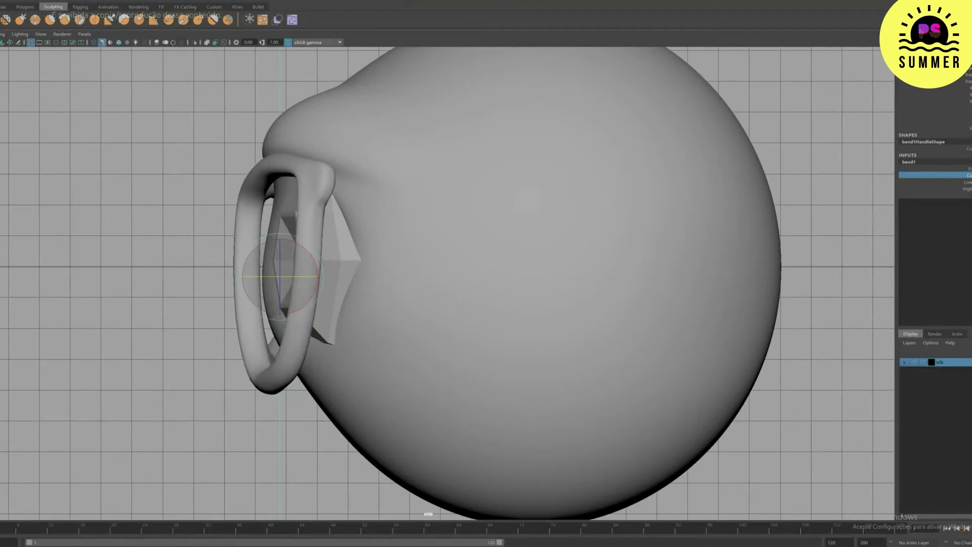
{"action": "key", "text": "ctrl+z"}
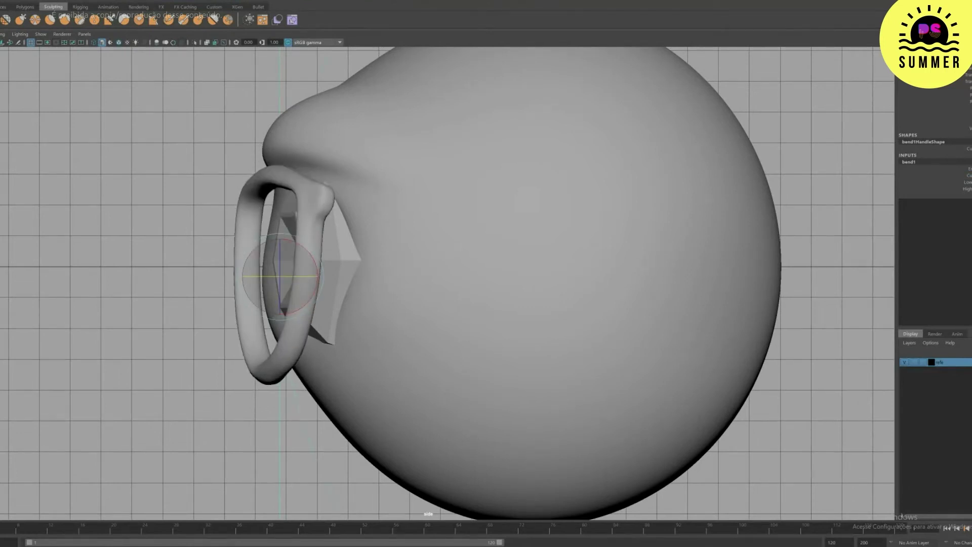
Step: Fine-tune the bend's curvature and its low and high bounds so the bend acts mainly on the lower frame
{"action": "left_click", "coordinate": [952, 175]}
{"action": "mouse_move", "coordinate": [778, 221]}
{"action": "middle_mouse_down"}
{"action": "mouse_move", "coordinate": [765, 223]}
{"action": "mouse_move", "coordinate": [786, 222]}
{"action": "middle_mouse_up"}
{"action": "left_click", "coordinate": [963, 182]}
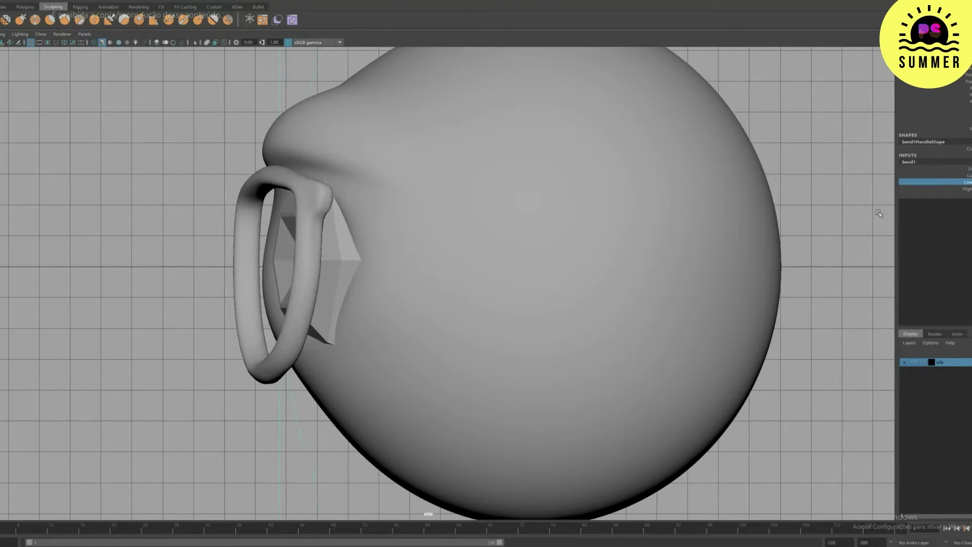
{"action": "middle_click_drag", "start_coordinate": [654, 249], "coordinate": [723, 244]}
{"action": "left_click", "coordinate": [962, 188]}
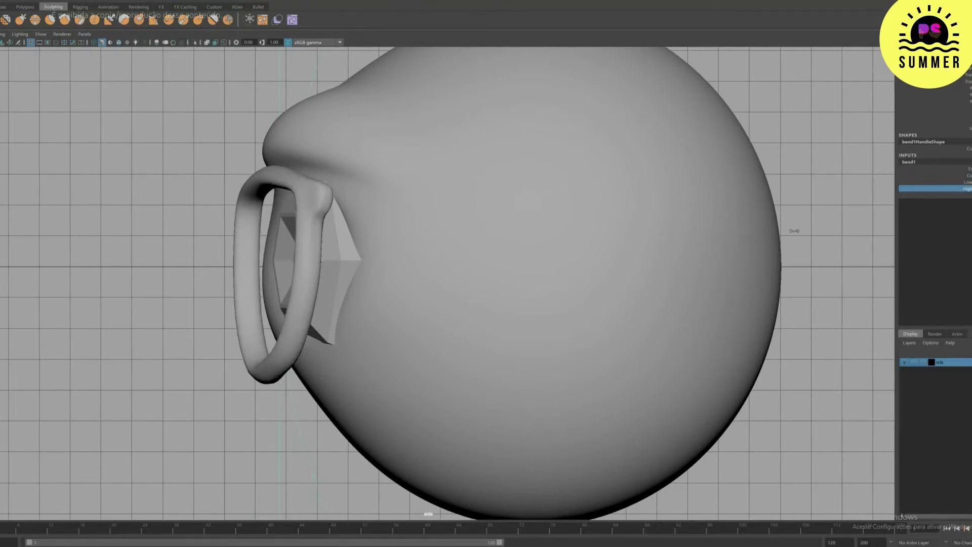
{"action": "middle_click_drag", "start_coordinate": [795, 227], "coordinate": [682, 244]}
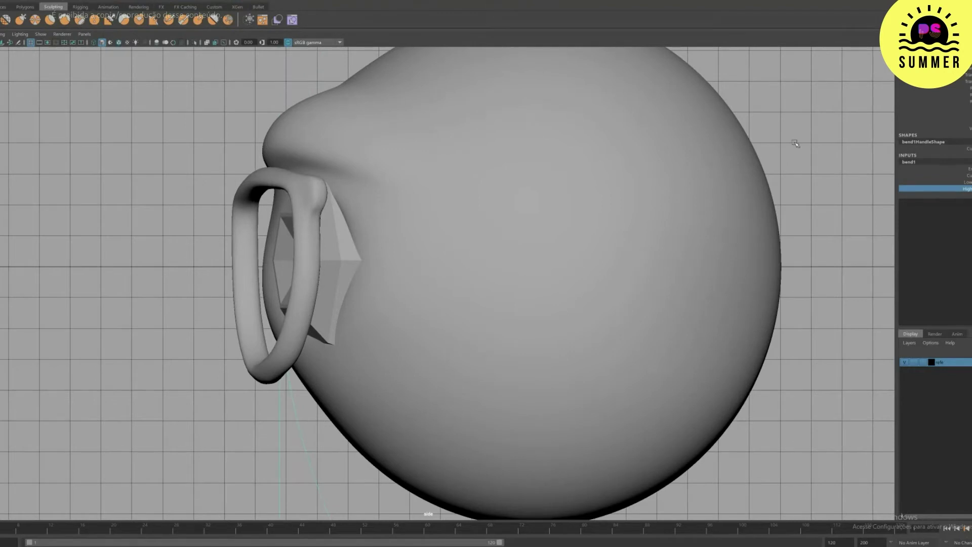
Step: Refine the bend's curvature while judging the glasses against the face in the perspective view
{"action": "key", "text": "space"}
{"action": "key", "text": "space"}
{"action": "left_click_drag", "start_coordinate": [669, 189], "coordinate": [698, 180], "text": "alt"}
{"action": "middle_click_drag", "start_coordinate": [741, 298], "coordinate": [744, 297]}
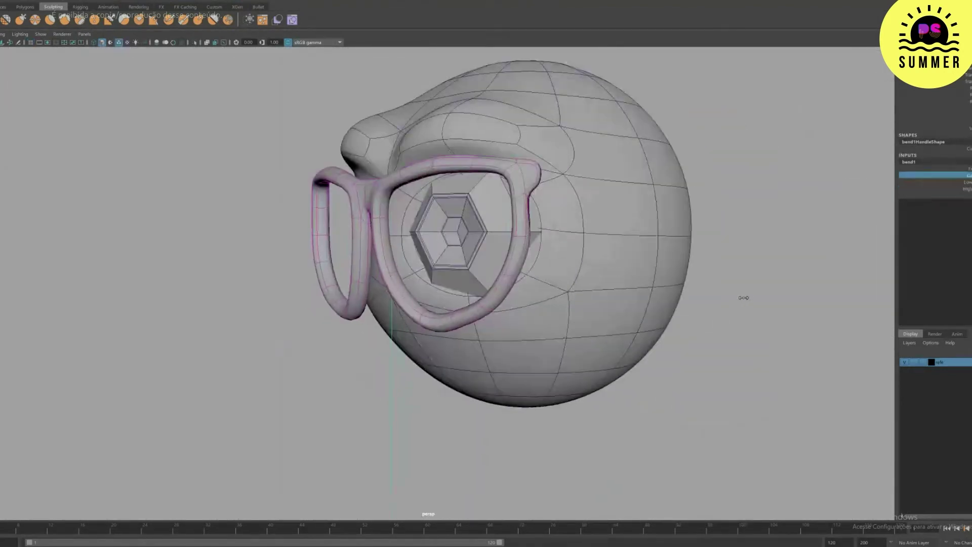
{"action": "left_click_drag", "start_coordinate": [744, 298], "coordinate": [646, 317], "text": "alt"}
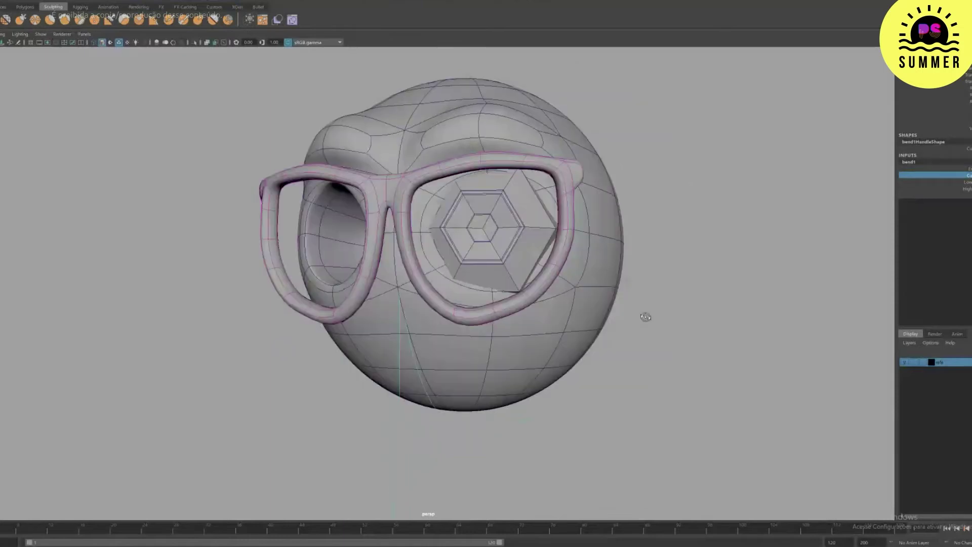
{"action": "left_click_drag", "start_coordinate": [646, 317], "coordinate": [655, 308], "text": "alt"}
Step: Delete the glasses' history to bake in the vertical bend
{"action": "left_click", "coordinate": [507, 313]}
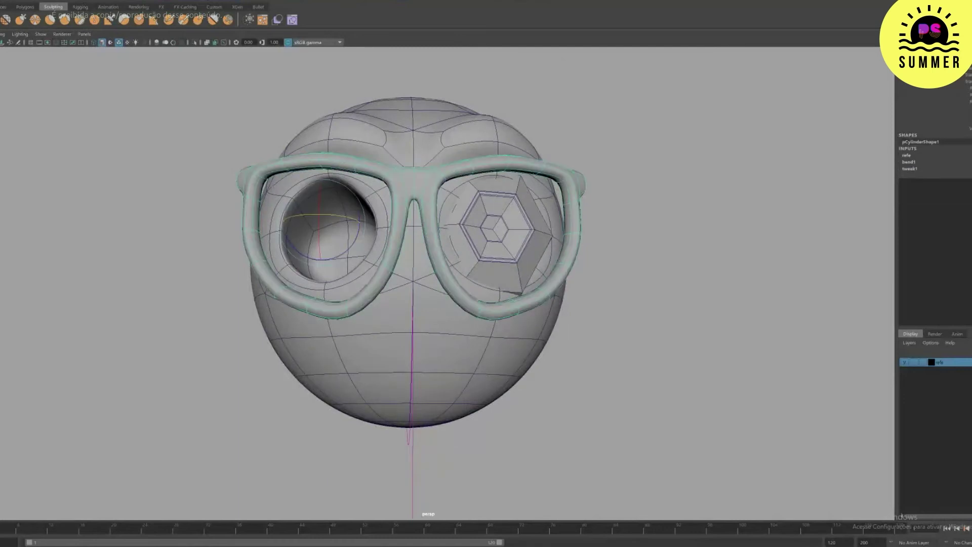
{"action": "left_click", "coordinate": [10, 1]}
{"action": "mouse_move", "coordinate": [17, 84]}
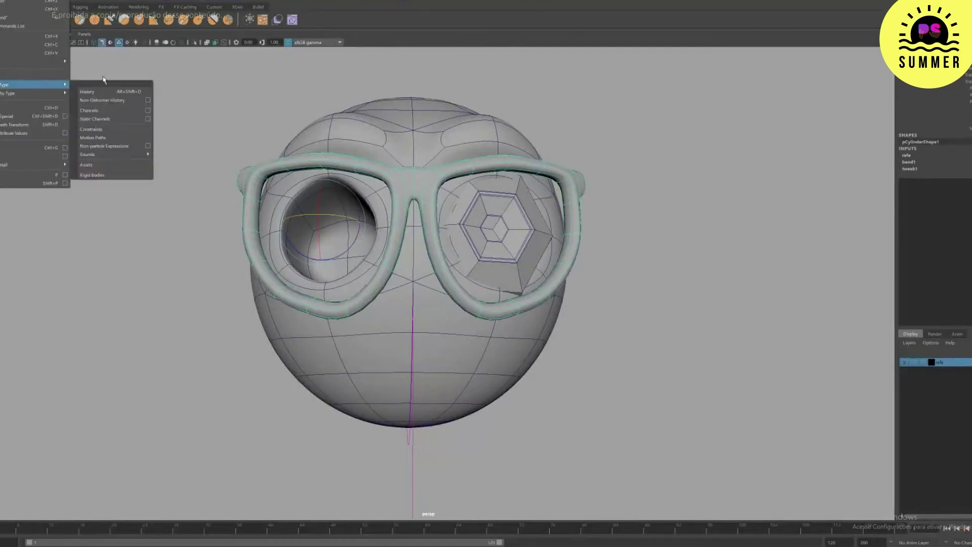
{"action": "left_click", "coordinate": [89, 85]}
Step: Raise the lower inner corner vertices of both rims slightly in the front view to round the lens shape
{"action": "key", "text": "space"}
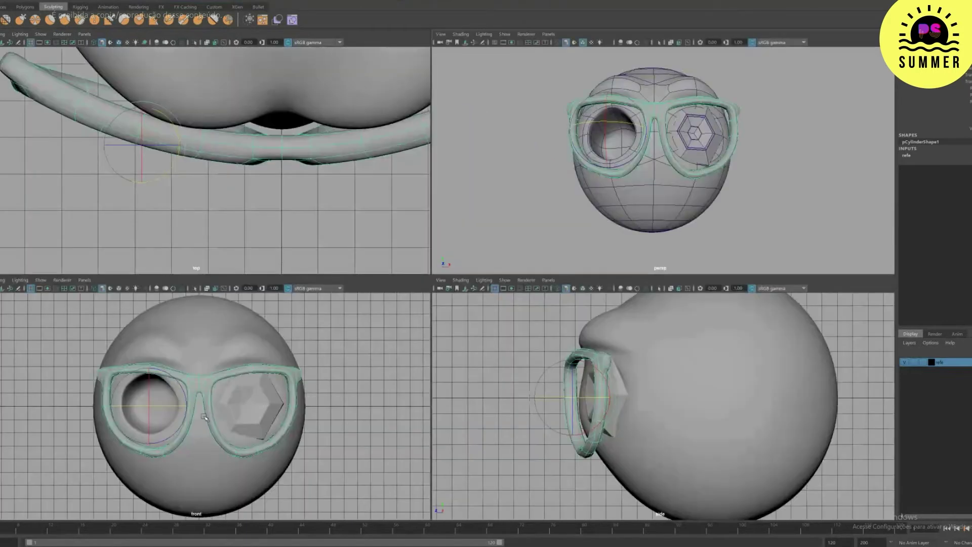
{"action": "key", "text": "space"}
{"action": "key", "text": "1"}
{"action": "middle_click_drag", "start_coordinate": [430, 332], "coordinate": [402, 274], "text": "alt"}
{"action": "right_click_drag", "start_coordinate": [439, 283], "coordinate": [321, 287]}
{"action": "key", "text": "e"}
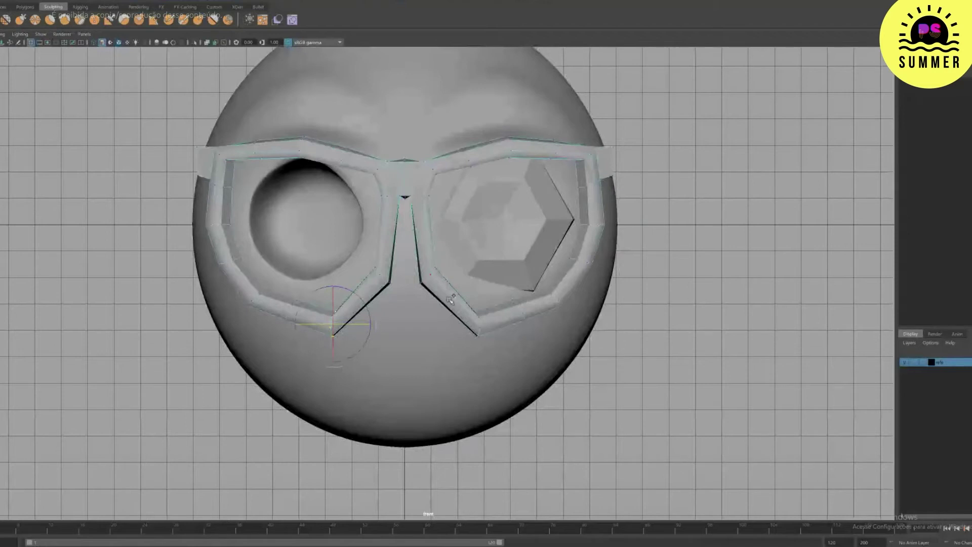
{"action": "left_click_drag", "start_coordinate": [493, 360], "coordinate": [458, 306], "text": "shift"}
{"action": "key", "text": "w"}
{"action": "left_click_drag", "start_coordinate": [405, 284], "coordinate": [406, 267]}
{"action": "key", "text": "3"}
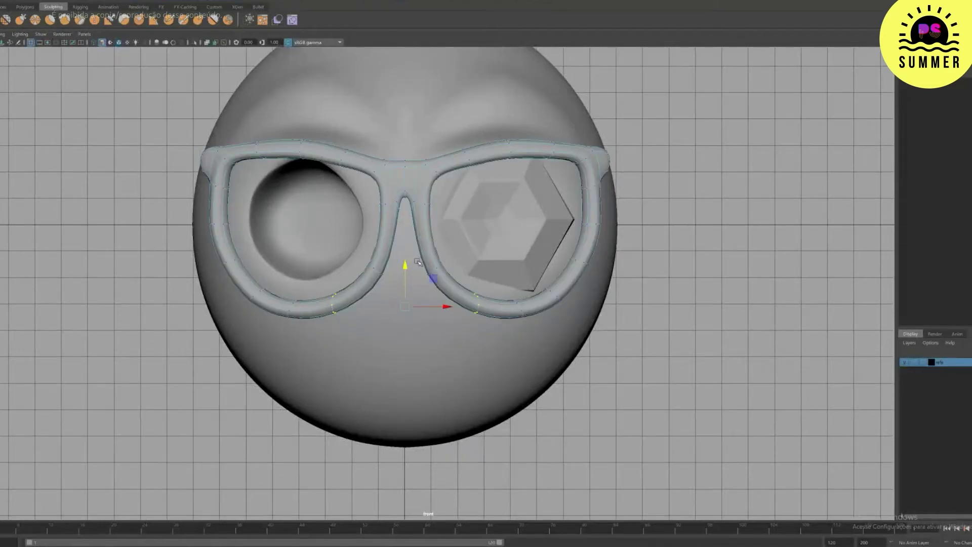
Step: Insert an edge loop along the glasses frame and preview the frame smoothed
{"action": "key", "text": "space"}
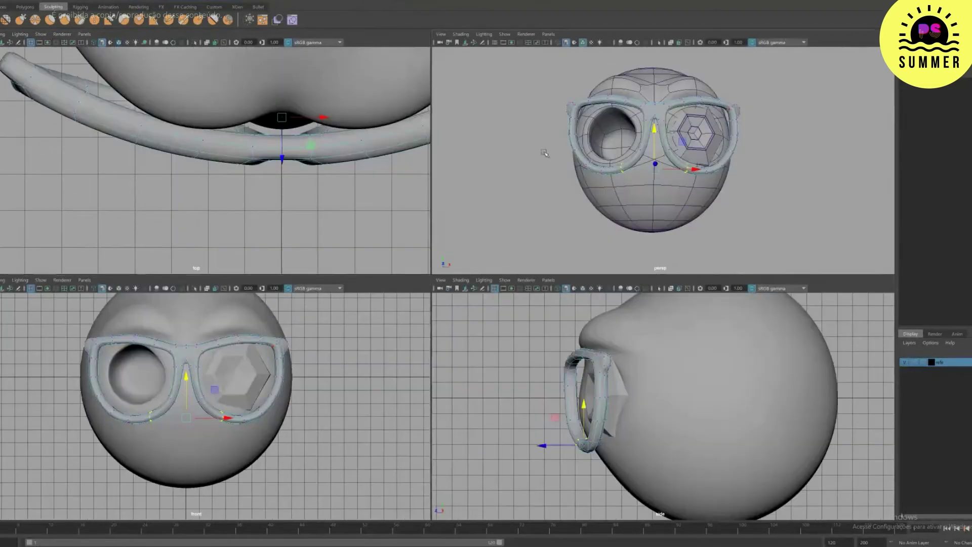
{"action": "key", "text": "space"}
{"action": "left_click_drag", "start_coordinate": [544, 154], "coordinate": [580, 207], "text": "alt"}
{"action": "key", "text": "1"}
{"action": "right_click_drag", "start_coordinate": [580, 207], "coordinate": [645, 252], "text": "alt"}
{"action": "left_click_drag", "start_coordinate": [645, 252], "coordinate": [547, 201], "text": "alt"}
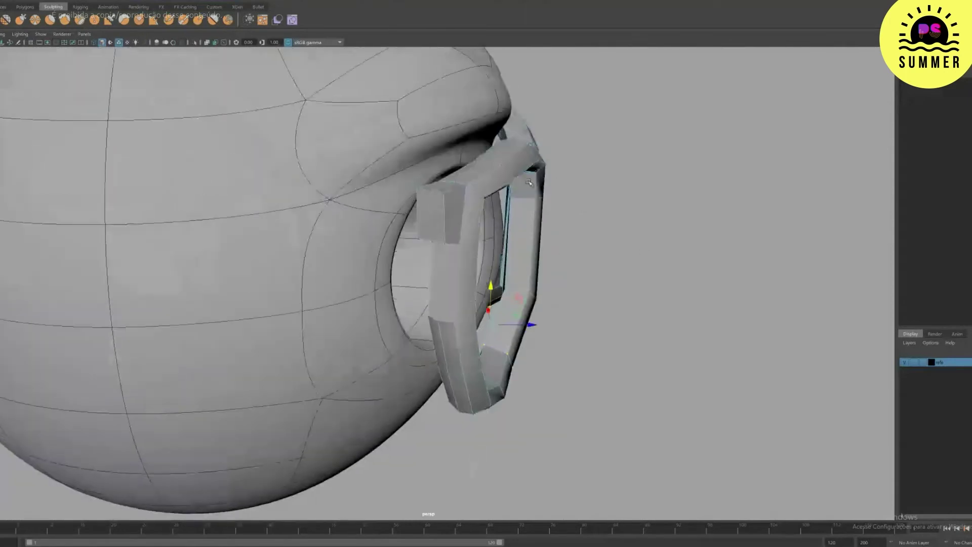
{"action": "right_click_drag", "start_coordinate": [547, 200], "coordinate": [572, 212], "text": "alt"}
{"action": "left_click", "coordinate": [114, 1]}
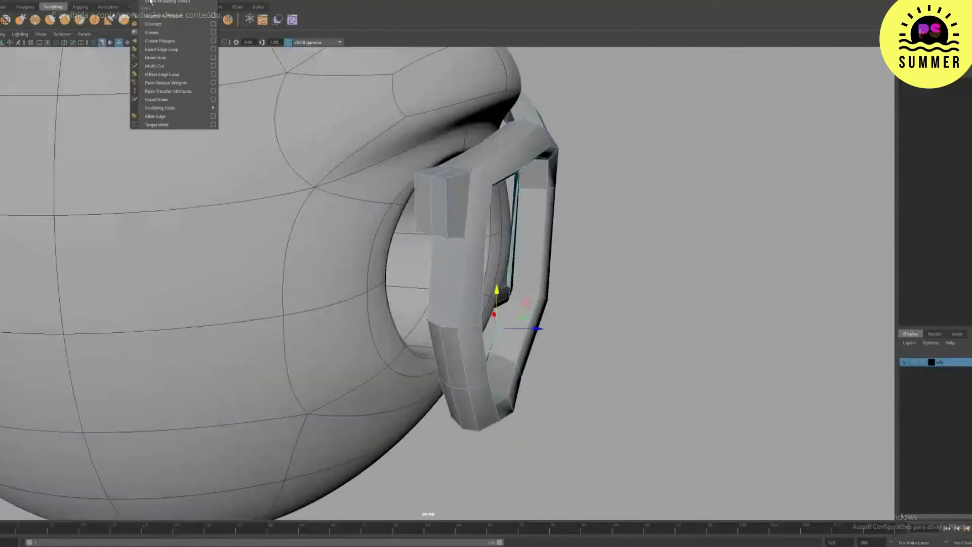
{"action": "left_click", "coordinate": [162, 49]}
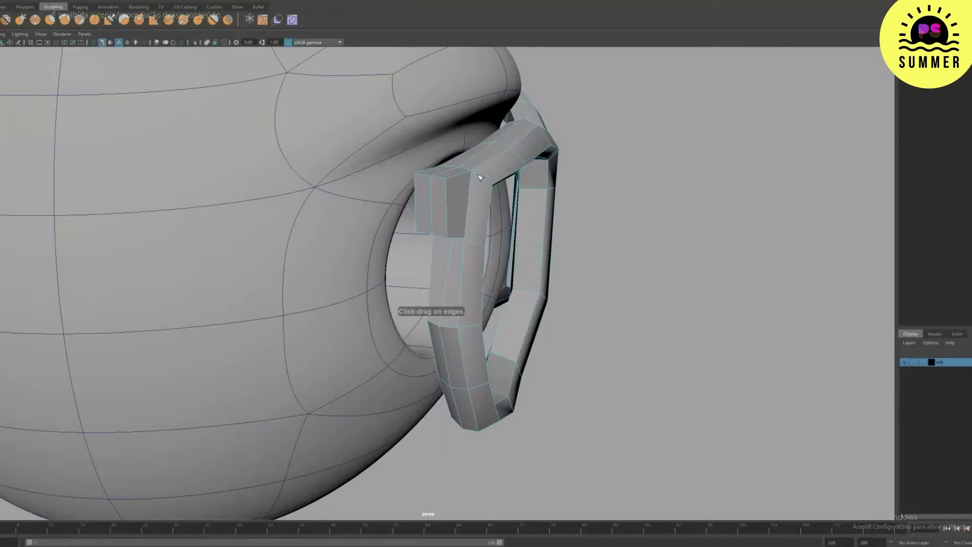
{"action": "key", "text": "q"}
{"action": "key", "text": "2"}
{"action": "left_click_drag", "start_coordinate": [557, 219], "coordinate": [461, 201], "text": "alt"}
{"action": "key", "text": "w"}
{"action": "key", "text": "3"}
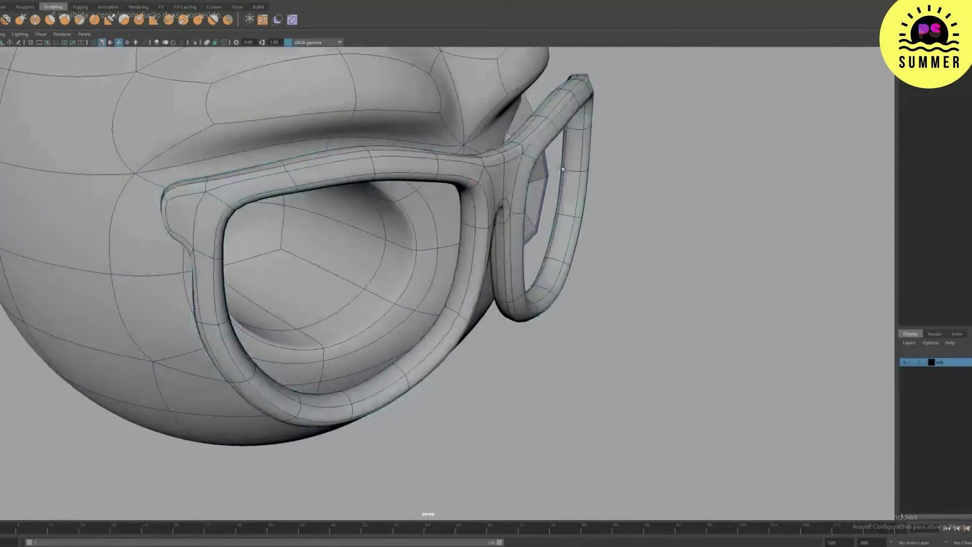
Step: Insert a second edge loop along the glasses frame in the unsmoothed display
{"action": "scroll", "coordinate": [510, 158], "scroll_direction": "up", "scroll_amount": 3}
{"action": "left_click_drag", "start_coordinate": [493, 173], "coordinate": [570, 173], "text": "alt"}
{"action": "right_click_drag", "start_coordinate": [570, 173], "coordinate": [566, 274], "text": "alt"}
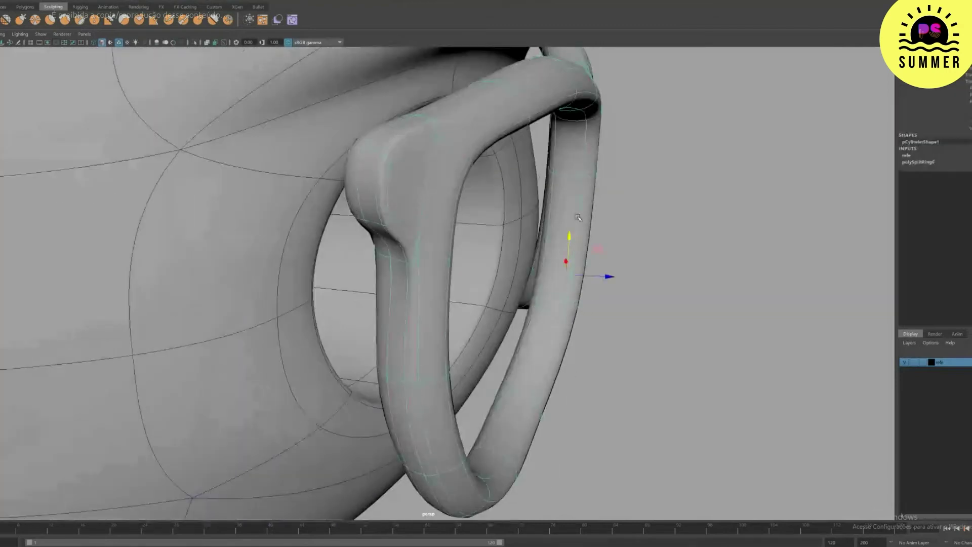
{"action": "key", "text": "1"}
{"action": "key", "text": "g"}
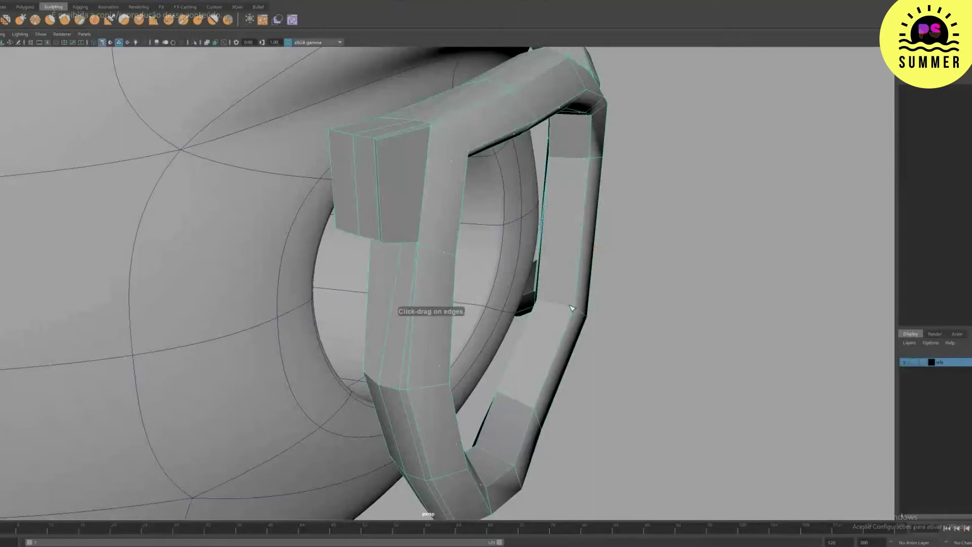
{"action": "left_click_drag", "start_coordinate": [638, 272], "coordinate": [601, 306], "text": "alt"}
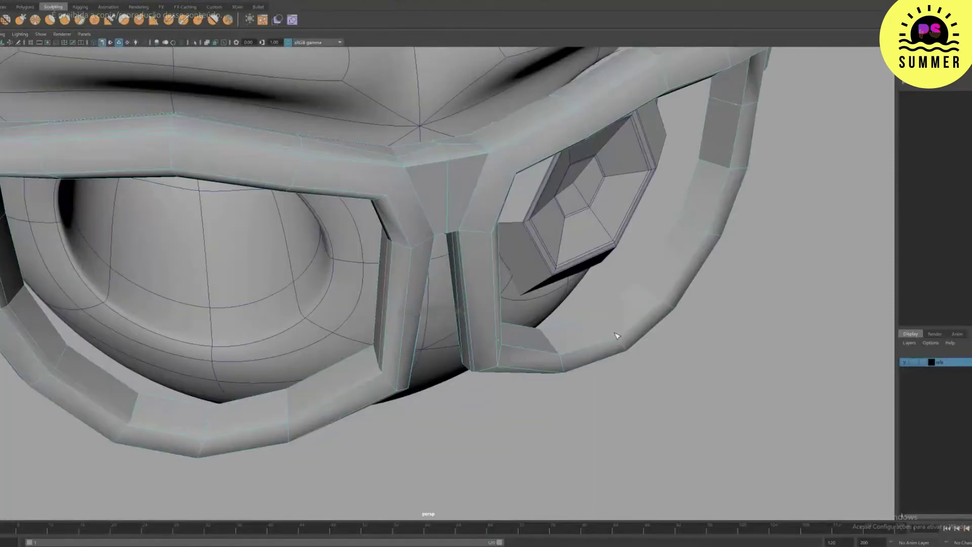
{"action": "right_click_drag", "start_coordinate": [617, 336], "coordinate": [480, 161], "text": "alt"}
{"action": "left_click_drag", "start_coordinate": [479, 160], "coordinate": [494, 203], "text": "alt"}
Step: Pull the lower inner corner vertices of both rims slightly forward and return the smoothed glasses to object mode
{"action": "key", "text": "w"}
{"action": "right_click_drag", "start_coordinate": [370, 319], "coordinate": [345, 319]}
{"action": "left_click_drag", "start_coordinate": [345, 317], "coordinate": [370, 345]}
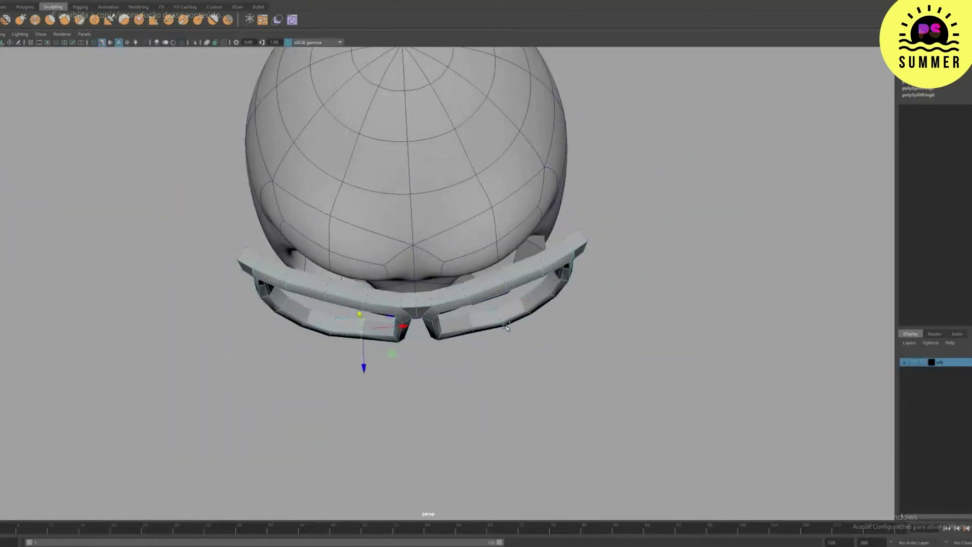
{"action": "left_click_drag", "start_coordinate": [461, 309], "coordinate": [482, 351], "text": "shift"}
{"action": "left_click_drag", "start_coordinate": [418, 363], "coordinate": [419, 366]}
{"action": "key", "text": "3"}
{"action": "right_click_drag", "start_coordinate": [517, 282], "coordinate": [557, 259]}
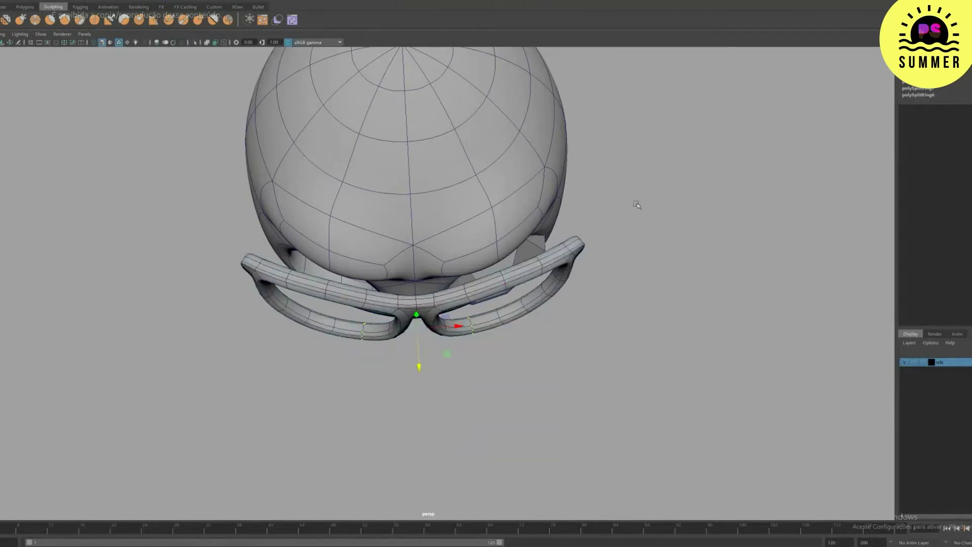
{"action": "left_click", "coordinate": [636, 204]}
Step: Create a long polygon cube in the side view, running back from the glasses' hinge as the base for a temple arm
{"action": "right_click_drag", "start_coordinate": [633, 223], "coordinate": [507, 294], "text": "alt"}
{"action": "left_click_drag", "start_coordinate": [502, 299], "coordinate": [493, 196], "text": "alt"}
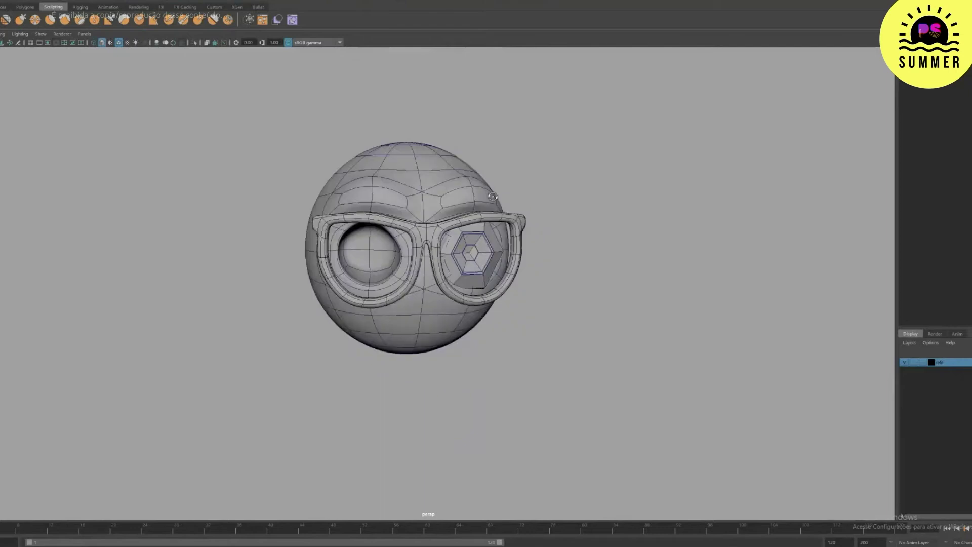
{"action": "left_click_drag", "start_coordinate": [492, 196], "coordinate": [283, 354], "text": "alt"}
{"action": "key", "text": "space"}
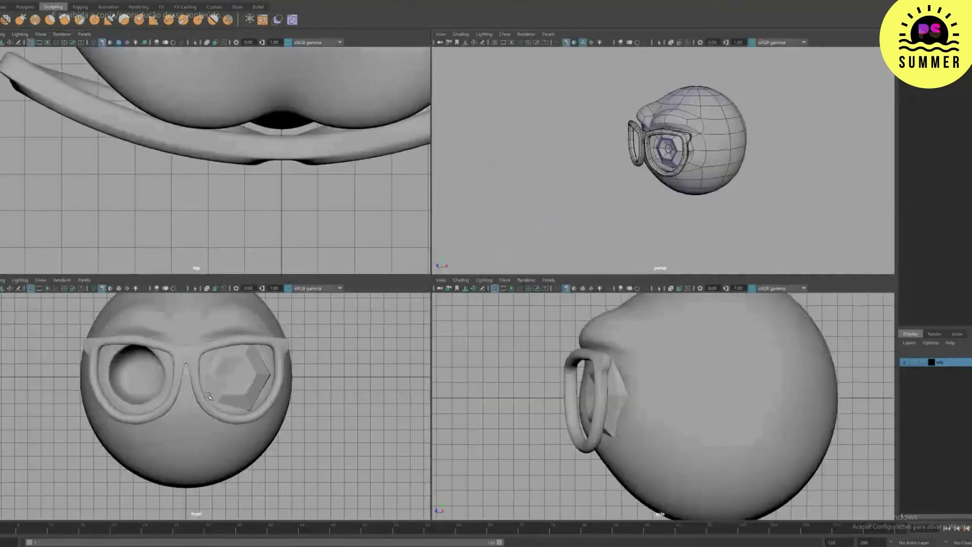
{"action": "key", "text": "space"}
{"action": "left_click", "coordinate": [10, 1]}
{"action": "left_click", "coordinate": [11, 1]}
{"action": "left_click", "coordinate": [3, 1]}
{"action": "mouse_move", "coordinate": [16, 14]}
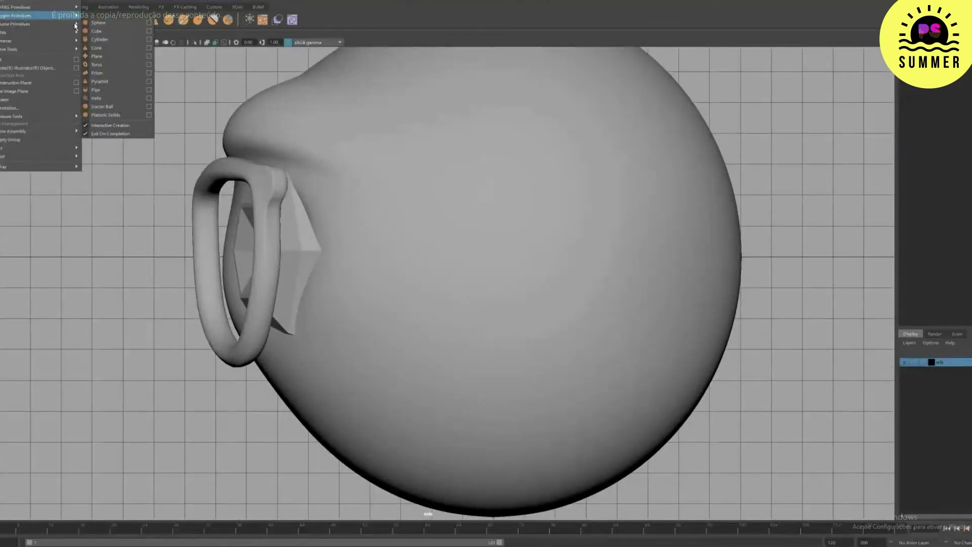
{"action": "left_click", "coordinate": [101, 40]}
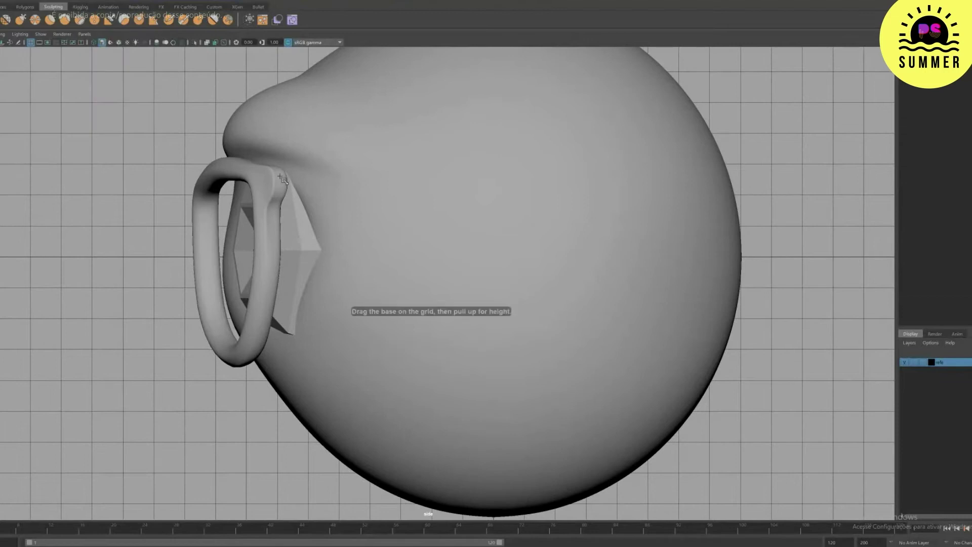
{"action": "left_click", "coordinate": [602, 211]}
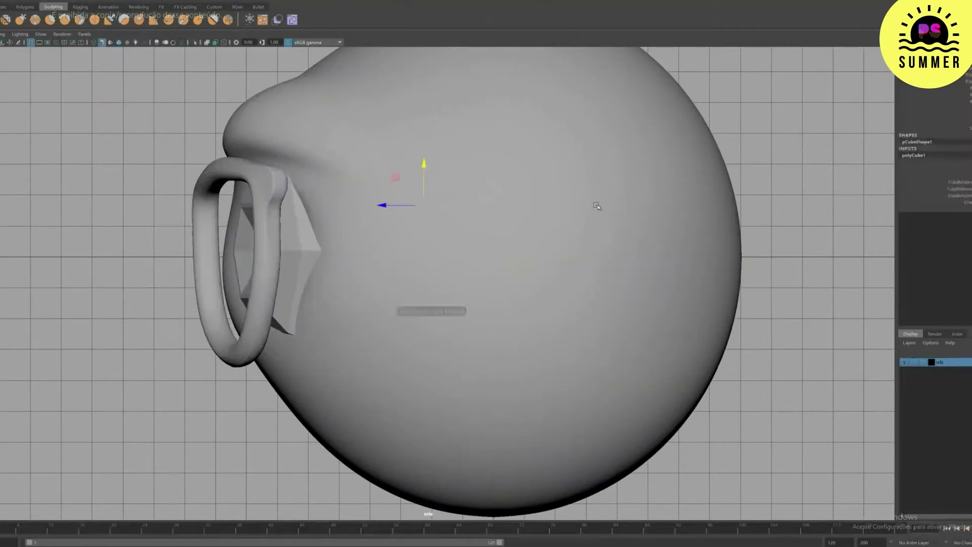
Step: Slim the cube by raising its lower vertices, and lower its rear vertices so the temple arm slopes down from the hinge
{"action": "key", "text": "4"}
{"action": "right_click_drag", "start_coordinate": [568, 228], "coordinate": [478, 205]}
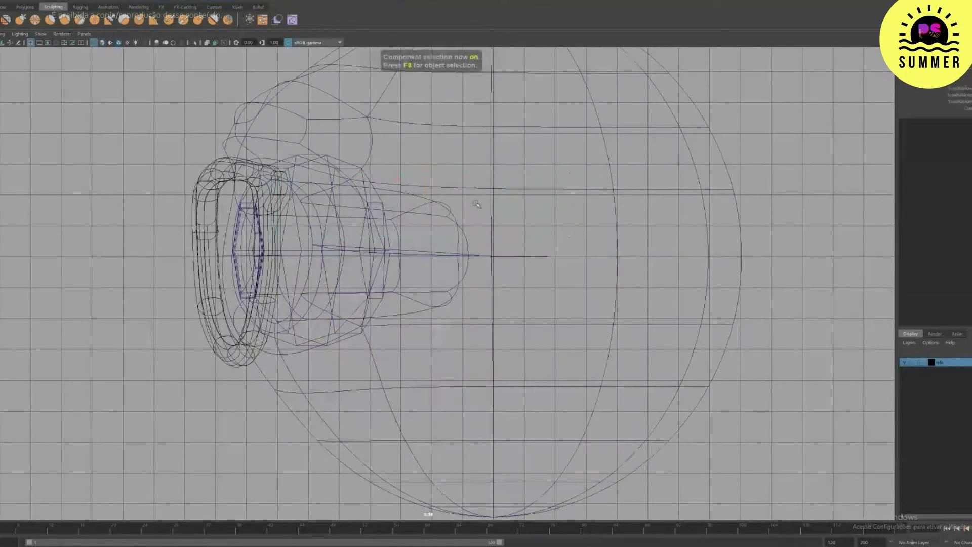
{"action": "left_click_drag", "start_coordinate": [481, 286], "coordinate": [637, 318]}
{"action": "left_click_drag", "start_coordinate": [424, 196], "coordinate": [426, 154]}
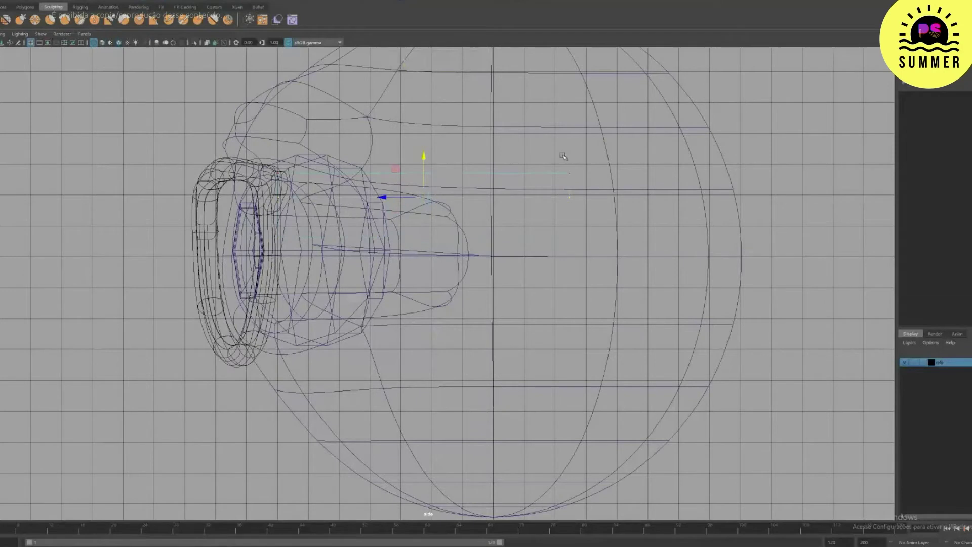
{"action": "left_click_drag", "start_coordinate": [562, 155], "coordinate": [582, 208]}
{"action": "left_click_drag", "start_coordinate": [569, 146], "coordinate": [580, 206]}
{"action": "key", "text": "e"}
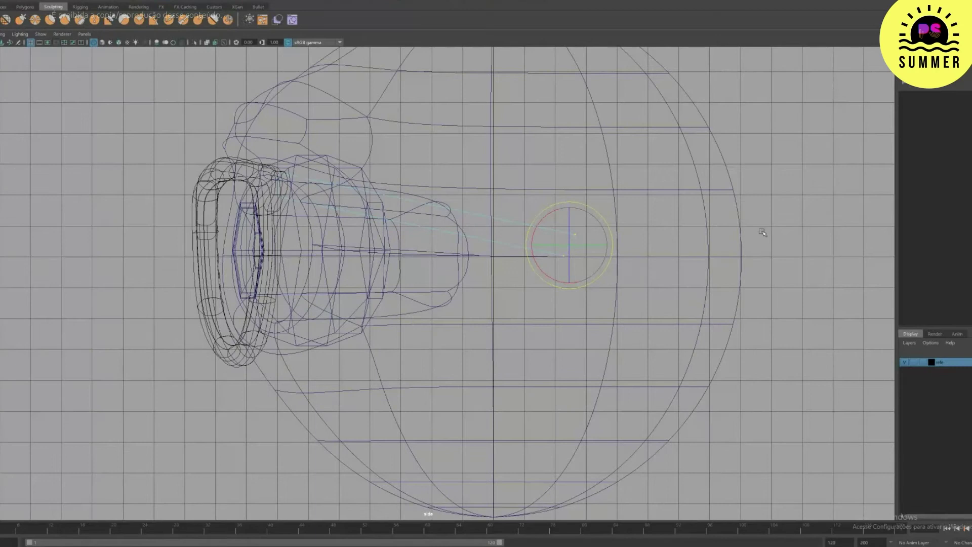
Step: Extrude the temple arm's rear end face and move it down and back to start the ear hook
{"action": "right_click_drag", "start_coordinate": [763, 232], "coordinate": [762, 256]}
{"action": "left_click_drag", "start_coordinate": [534, 225], "coordinate": [520, 251]}
{"action": "key", "text": "ctrl+e"}
{"action": "key", "text": "w"}
{"action": "left_click_drag", "start_coordinate": [571, 247], "coordinate": [599, 294]}
{"action": "key", "text": "e"}
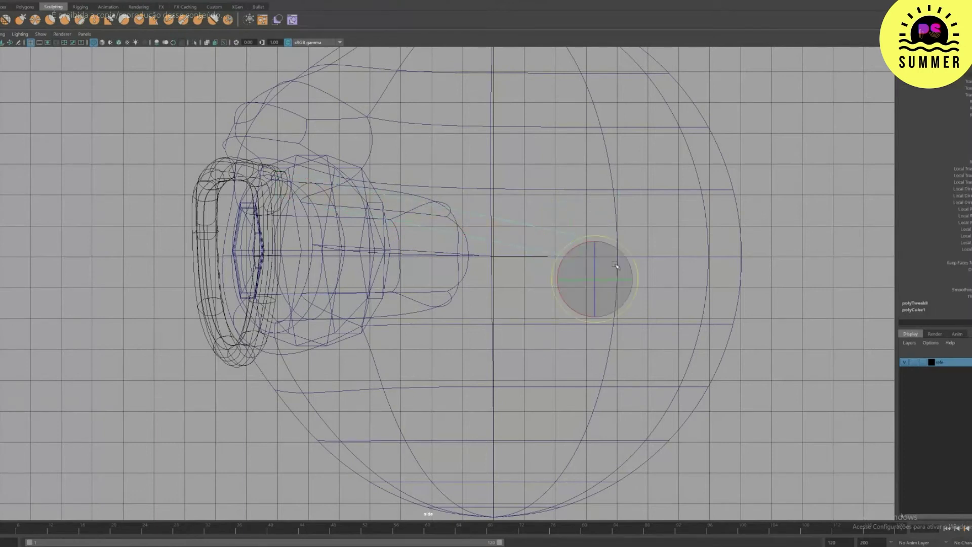
Step: Extrude the hook's end face again and place it lower and slightly farther back, enlarging the section
{"action": "key", "text": "ctrl+e"}
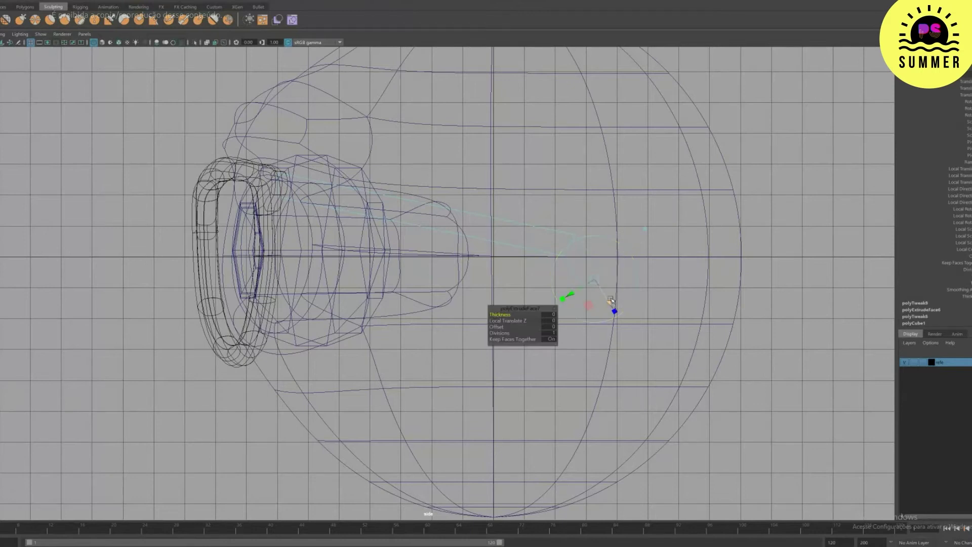
{"action": "left_click_drag", "start_coordinate": [611, 299], "coordinate": [626, 343]}
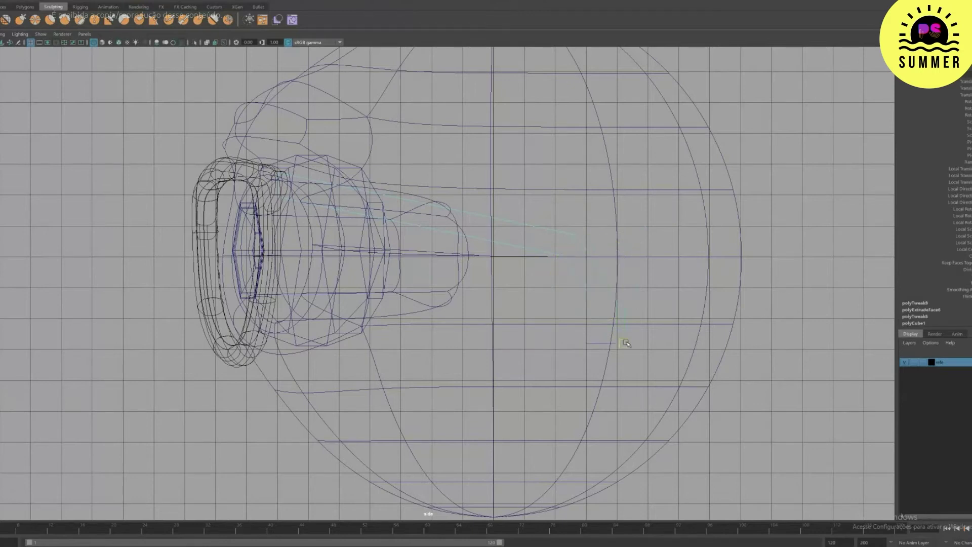
{"action": "left_click", "coordinate": [627, 344]}
Step: Extrude a short final section at the hook's end, lower it and rotate the tip face closer to level
{"action": "key", "text": "ctrl+e"}
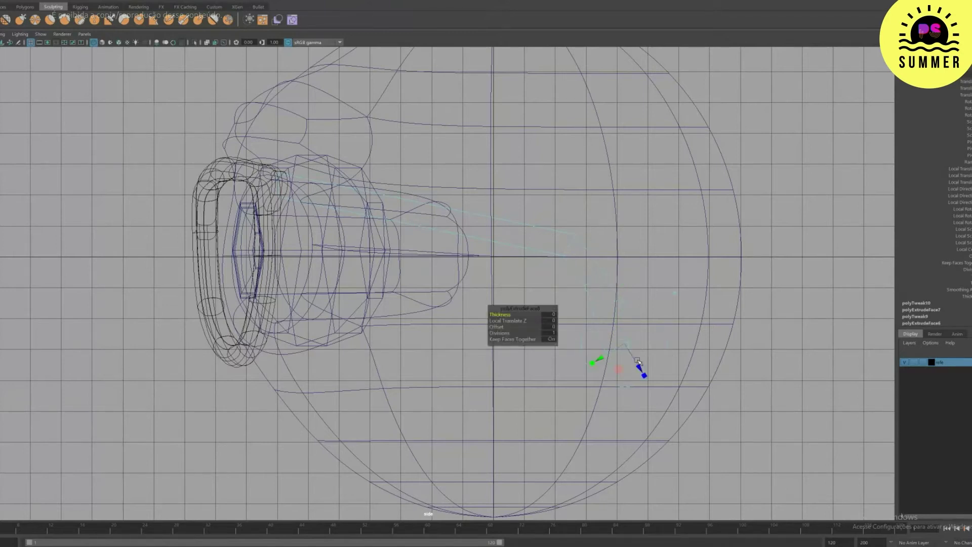
{"action": "key", "text": "w"}
{"action": "key", "text": "w"}
{"action": "left_click_drag", "start_coordinate": [624, 344], "coordinate": [636, 362]}
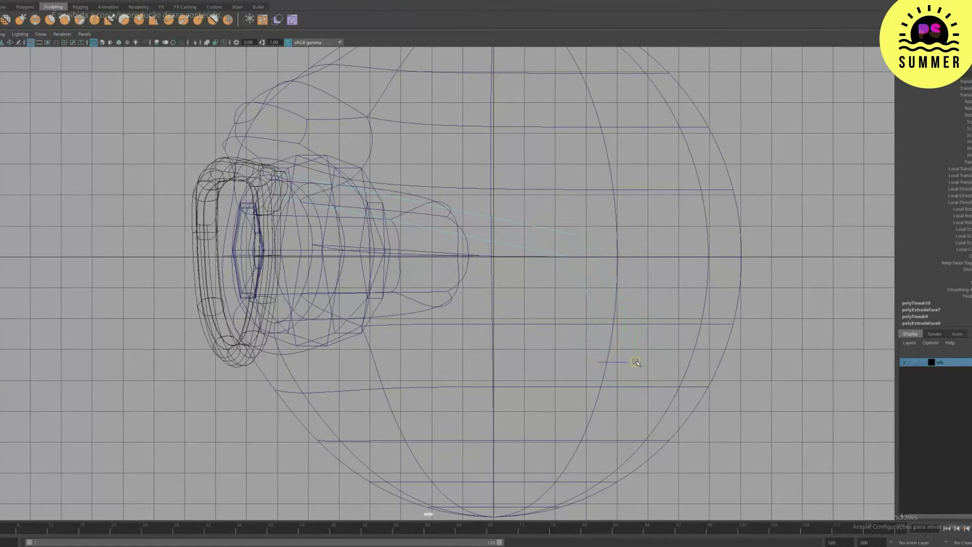
{"action": "key", "text": "e"}
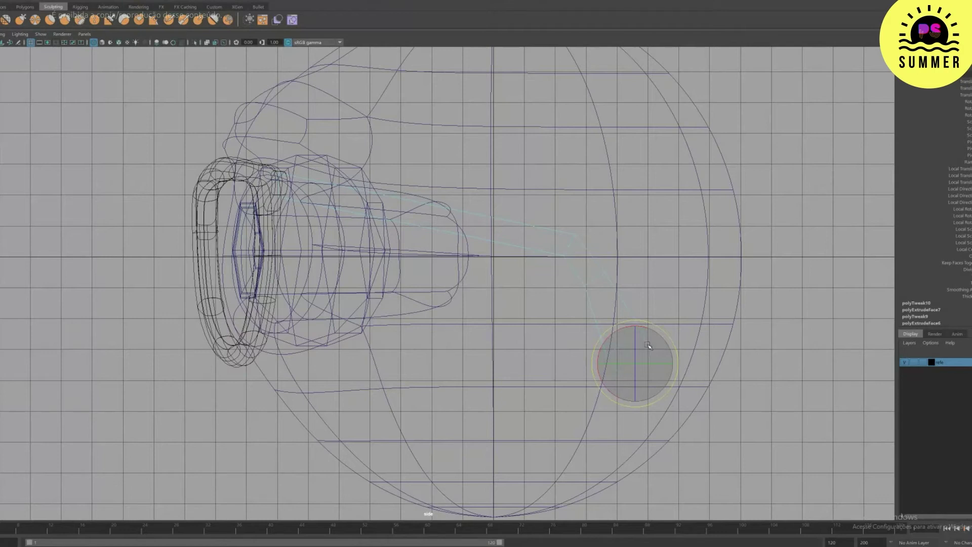
{"action": "key", "text": "w"}
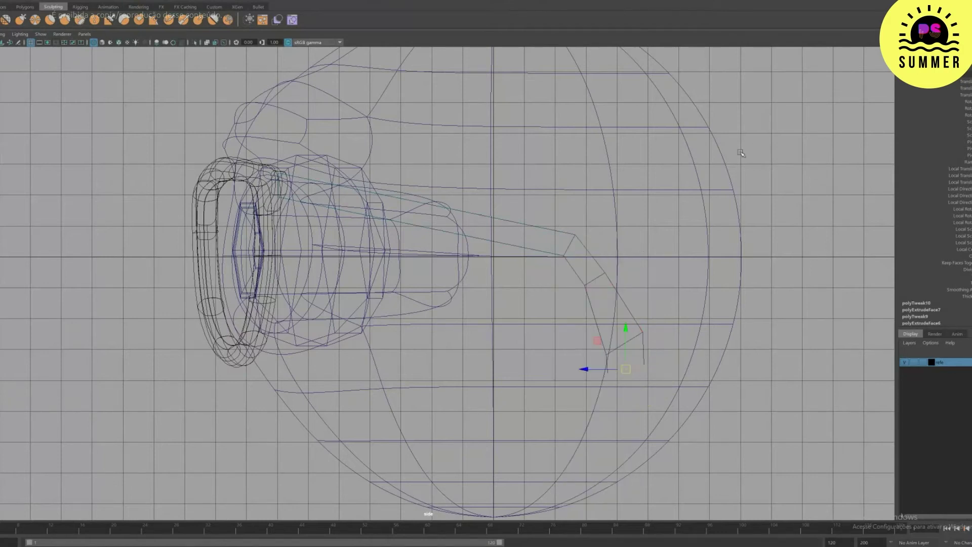
Step: Show the perspective view in wireframe to locate the temple arm inside the head, undoing the stray edits and selections
{"action": "key", "text": "space"}
{"action": "key", "text": "space"}
{"action": "left_click_drag", "start_coordinate": [664, 167], "coordinate": [700, 203], "text": "alt"}
{"action": "left_click_drag", "start_coordinate": [541, 217], "coordinate": [681, 269]}
{"action": "key", "text": "ctrl+z"}
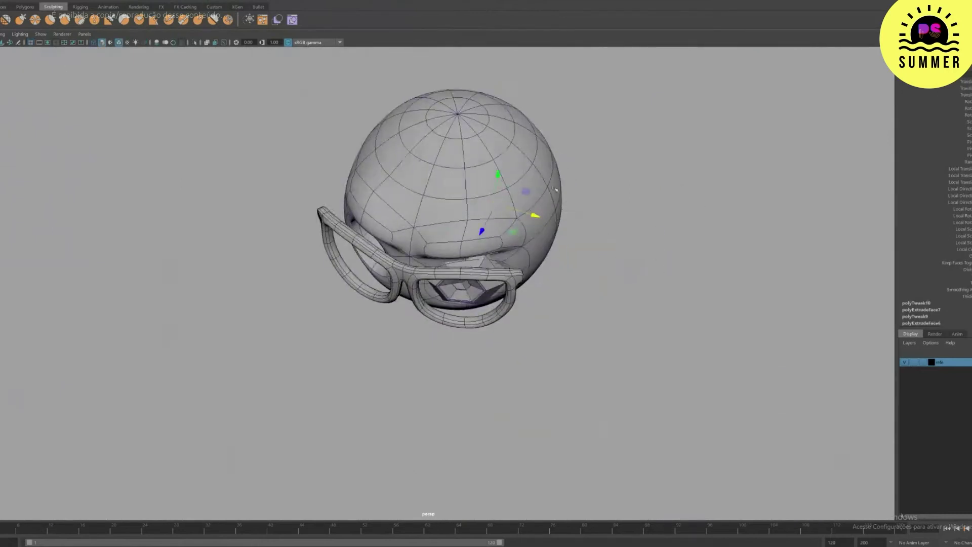
{"action": "key", "text": "F8"}
{"action": "right_click_drag", "start_coordinate": [556, 223], "coordinate": [625, 209]}
{"action": "key", "text": "4"}
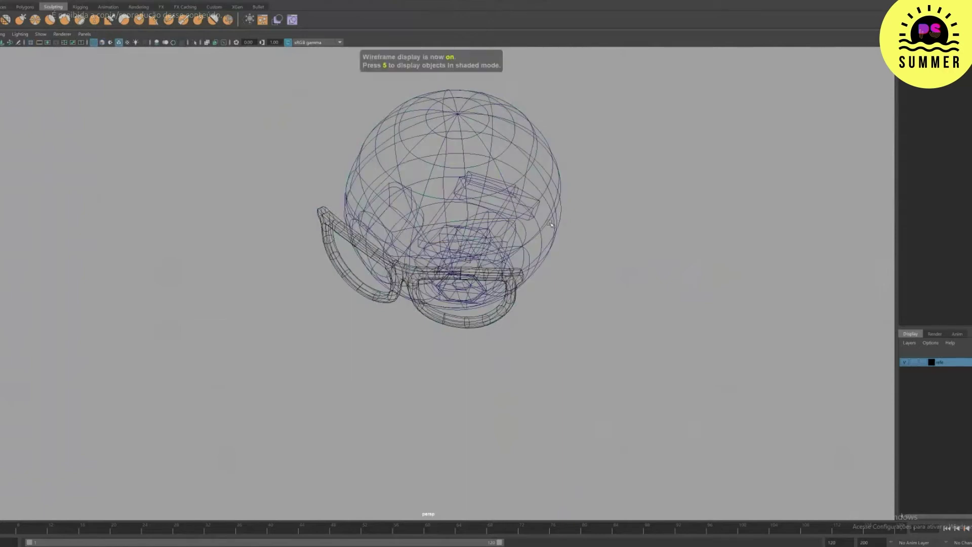
{"action": "left_click_drag", "start_coordinate": [551, 223], "coordinate": [570, 253], "text": "alt"}
{"action": "key", "text": "ctrl+z"}
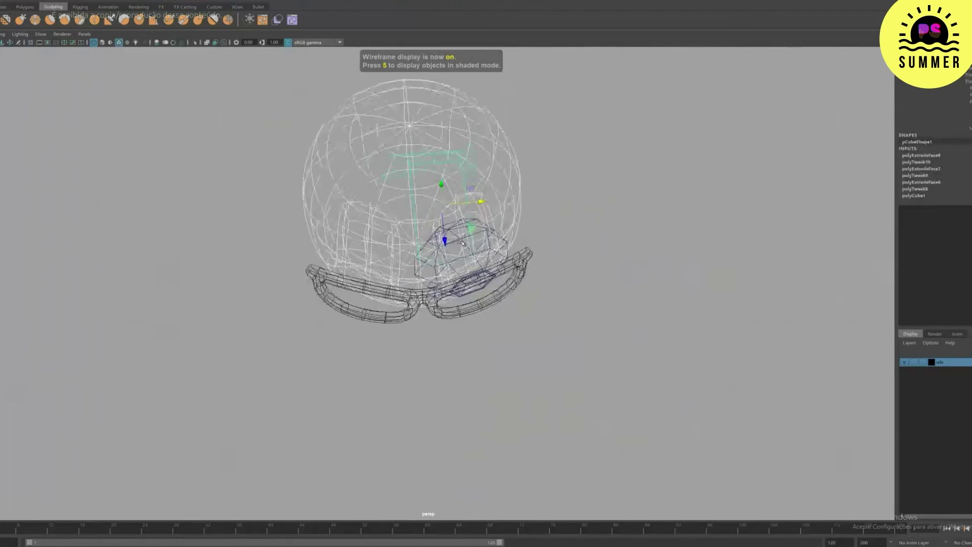
{"action": "key", "text": "ctrl+z"}
{"action": "key", "text": "ctrl+z"}
Step: Flatten the temple arm's inner and outer side vertices into straight lines in the top view
{"action": "key", "text": "space"}
{"action": "key", "text": "space"}
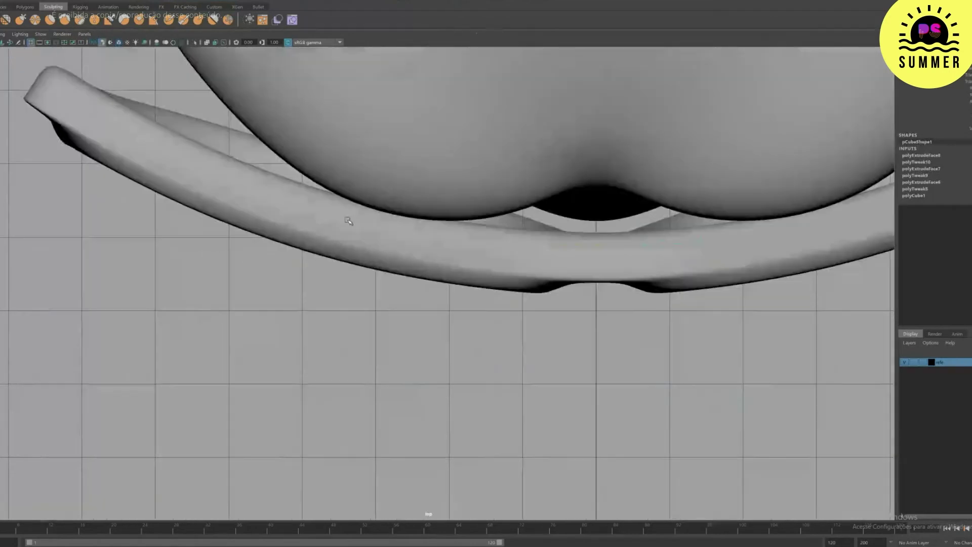
{"action": "key", "text": "f"}
{"action": "scroll", "coordinate": [349, 221], "scroll_direction": "down", "scroll_amount": 3}
{"action": "right_click_drag", "start_coordinate": [354, 171], "coordinate": [344, 144]}
{"action": "left_click_drag", "start_coordinate": [317, 144], "coordinate": [429, 453]}
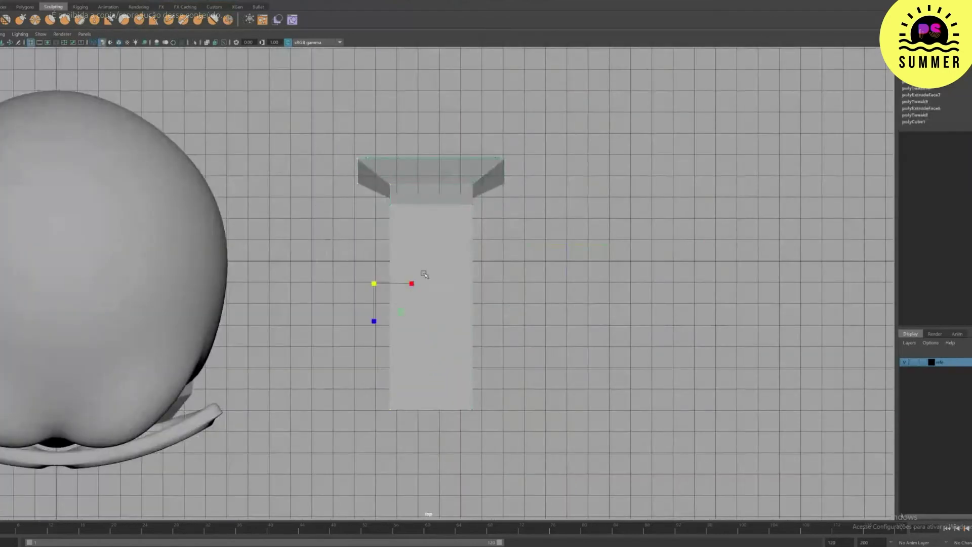
{"action": "left_click_drag", "start_coordinate": [412, 283], "coordinate": [374, 284]}
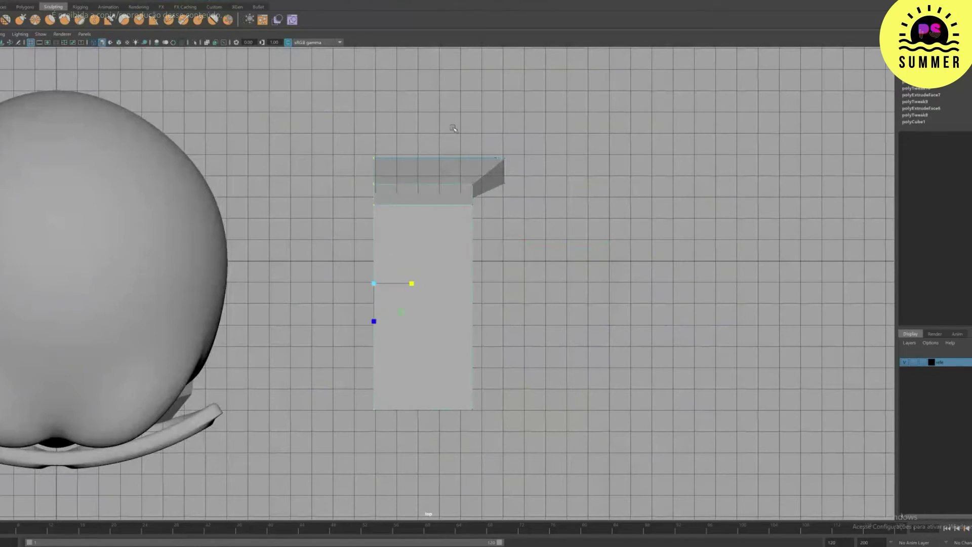
{"action": "left_click_drag", "start_coordinate": [454, 128], "coordinate": [537, 446]}
{"action": "left_click_drag", "start_coordinate": [526, 283], "coordinate": [488, 284]}
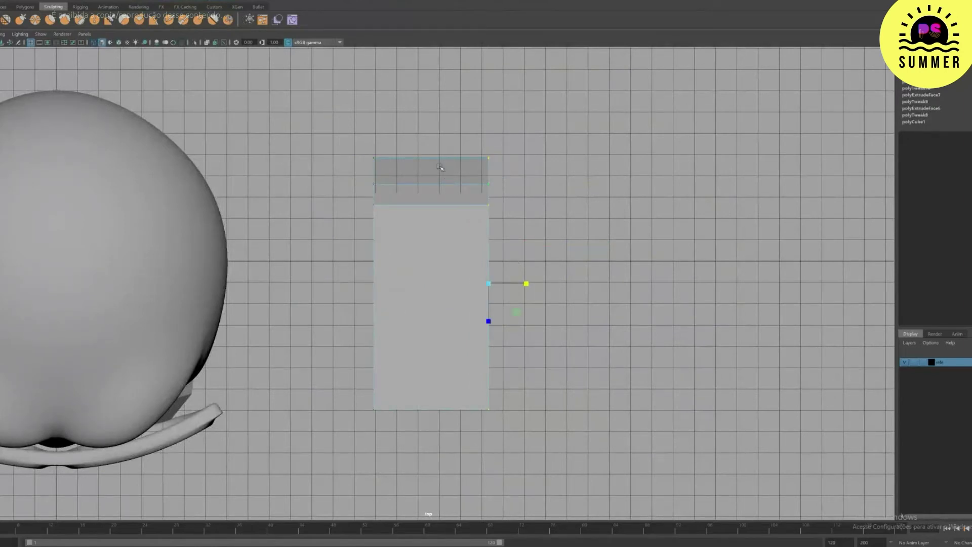
Step: Move the temple arm's outer side vertices inward to make a thin strip and return to object mode
{"action": "left_click_drag", "start_coordinate": [443, 107], "coordinate": [588, 487]}
{"action": "left_click_drag", "start_coordinate": [527, 284], "coordinate": [419, 283]}
{"action": "right_click", "coordinate": [386, 206]}
{"action": "left_click", "coordinate": [388, 182]}
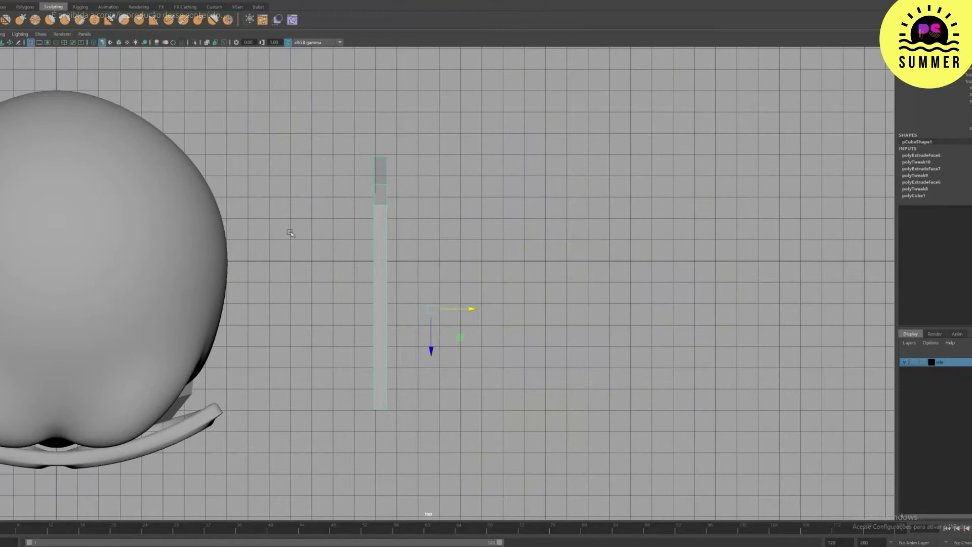
Step: Center the temple arm's pivot, then move the arm beside the head and angle it to meet the glasses' hinge
{"action": "left_click", "coordinate": [8, 1]}
{"action": "mouse_move", "coordinate": [28, 2]}
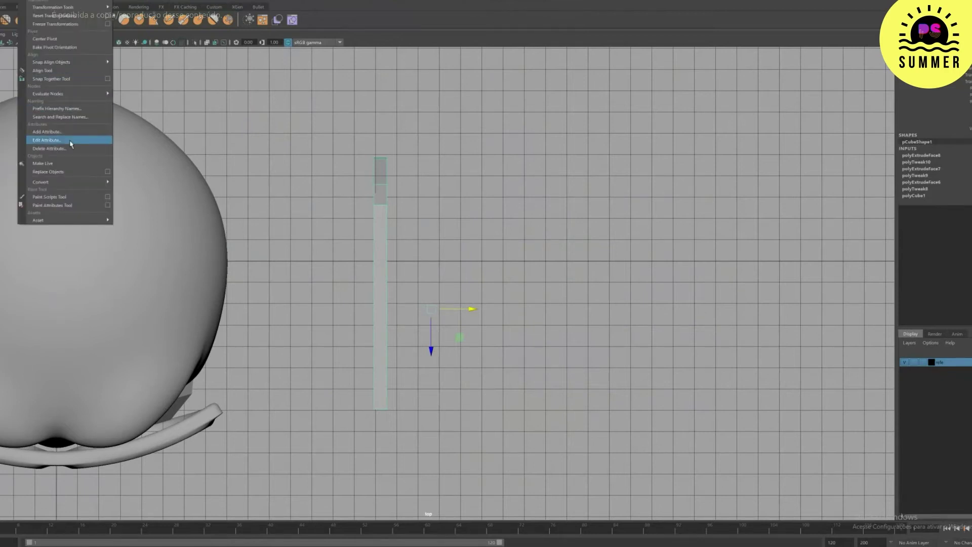
{"action": "left_click", "coordinate": [51, 39]}
{"action": "left_click_drag", "start_coordinate": [420, 282], "coordinate": [268, 291]}
{"action": "key", "text": "e"}
{"action": "key", "text": "w"}
Step: Restore shaded display and insert an edge loop across the middle of the temple arm's long section in the side view
{"action": "key", "text": "space"}
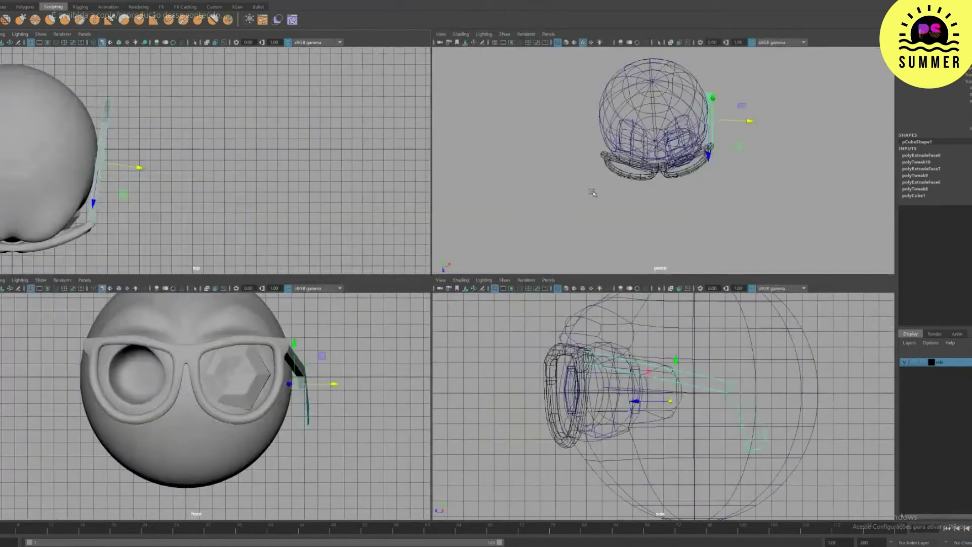
{"action": "key", "text": "space"}
{"action": "mouse_move", "coordinate": [628, 217]}
{"action": "left_mouse_down", "text": "alt"}
{"action": "mouse_move", "coordinate": [565, 198]}
{"action": "mouse_move", "coordinate": [579, 223]}
{"action": "mouse_move", "coordinate": [557, 264]}
{"action": "mouse_move", "coordinate": [579, 276]}
{"action": "mouse_move", "coordinate": [530, 278]}
{"action": "mouse_move", "coordinate": [450, 327]}
{"action": "left_mouse_up", "text": "alt"}
{"action": "key", "text": "5"}
{"action": "key", "text": "space"}
{"action": "key", "text": "space"}
{"action": "left_click", "coordinate": [151, 1]}
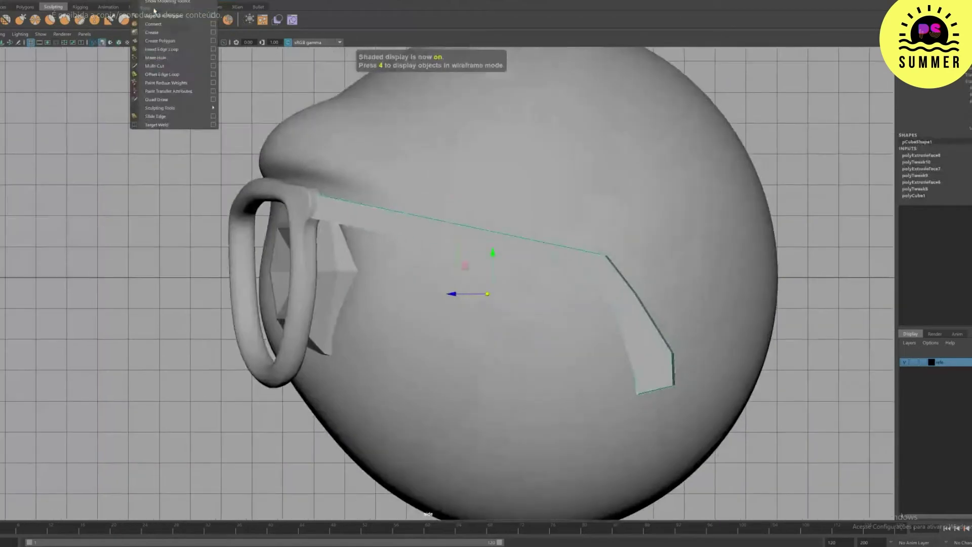
{"action": "left_click", "coordinate": [162, 50]}
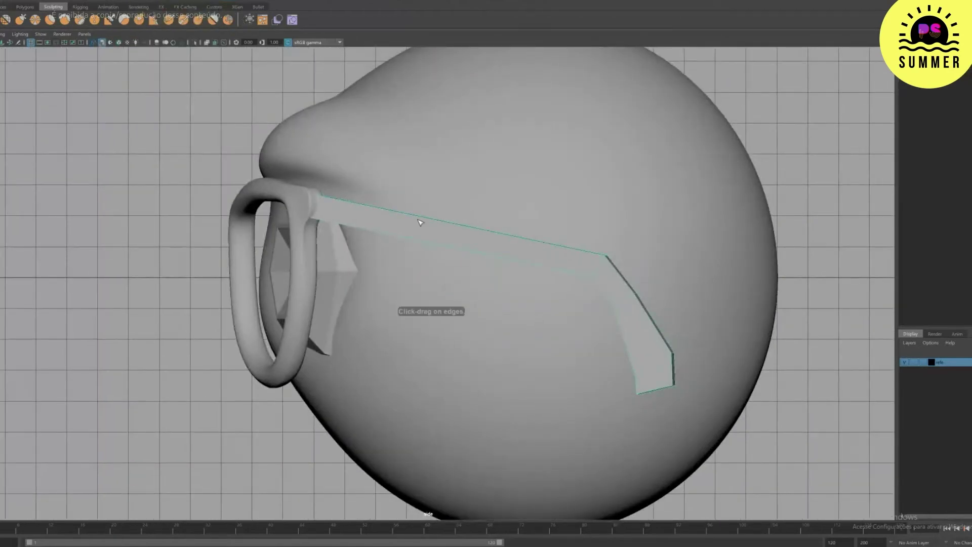
{"action": "left_click", "coordinate": [420, 222]}
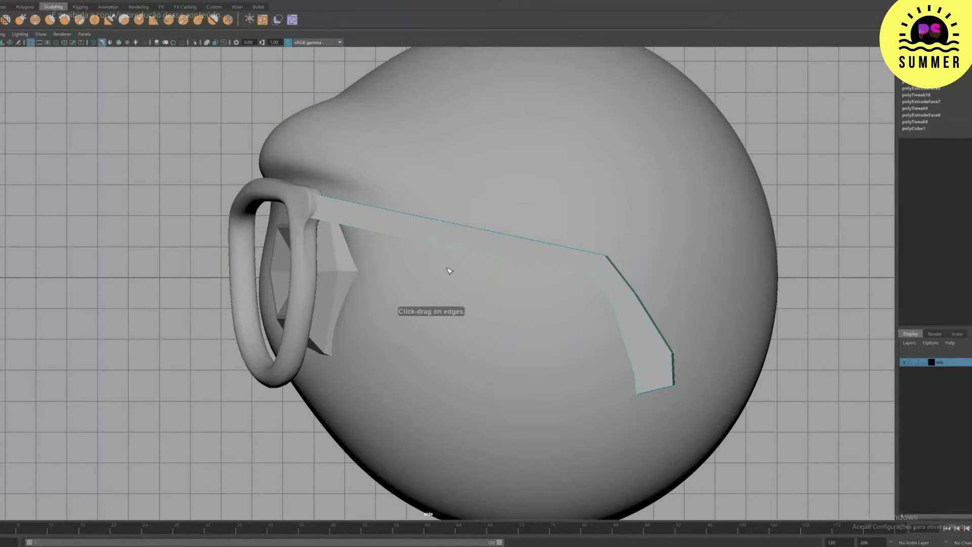
Step: Raise the temple arm's new edge loop and its rear hook vertices to give the arm a gentle curve
{"action": "key", "text": "w"}
{"action": "left_click_drag", "start_coordinate": [438, 197], "coordinate": [439, 179]}
{"action": "left_click", "coordinate": [623, 300], "text": "shift"}
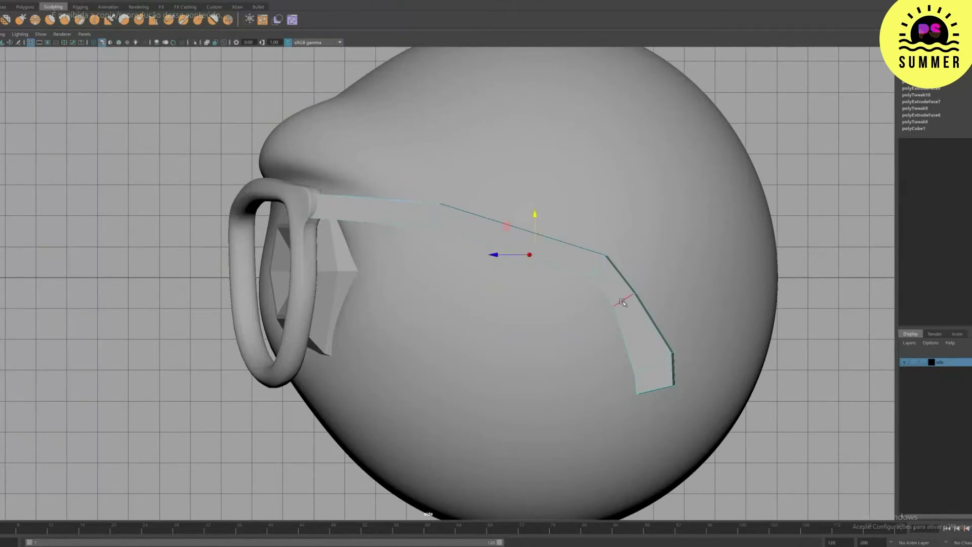
{"action": "right_click", "coordinate": [614, 281]}
{"action": "right_click_drag", "start_coordinate": [615, 280], "coordinate": [642, 295]}
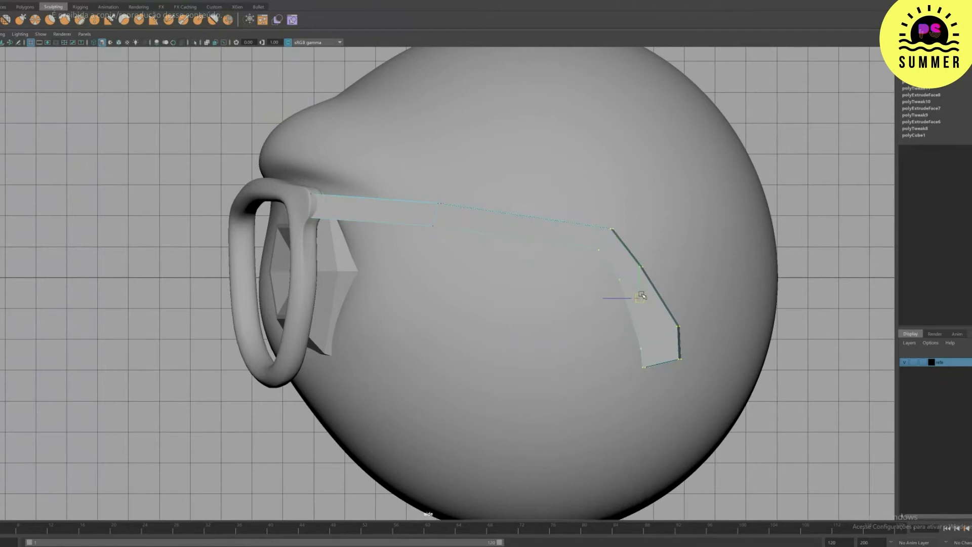
{"action": "left_click", "coordinate": [640, 297]}
Step: Return the temple arm to object mode and inspect how it sits against the head in the perspective view
{"action": "key", "text": "space"}
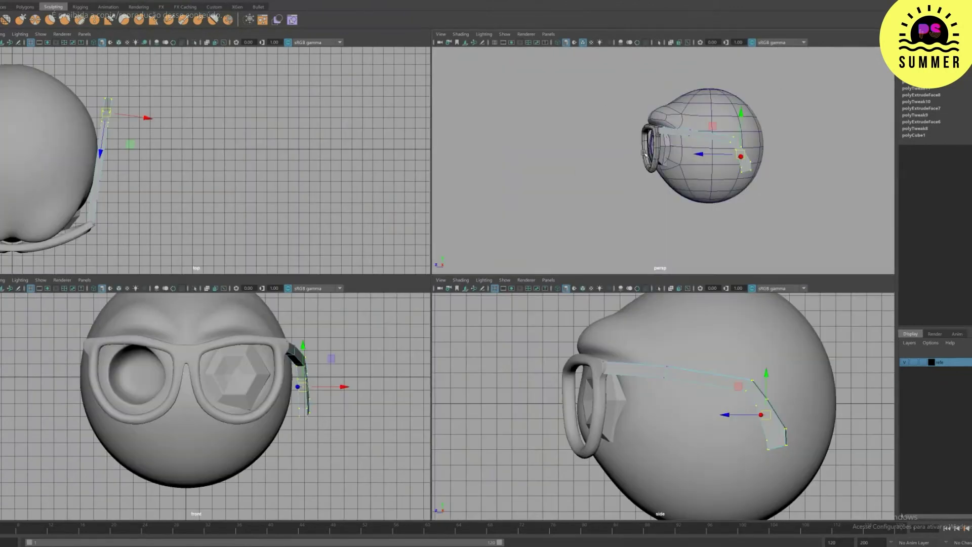
{"action": "key", "text": "space"}
{"action": "left_click_drag", "start_coordinate": [619, 299], "coordinate": [621, 161], "text": "alt"}
{"action": "right_click_drag", "start_coordinate": [621, 160], "coordinate": [695, 279], "text": "alt"}
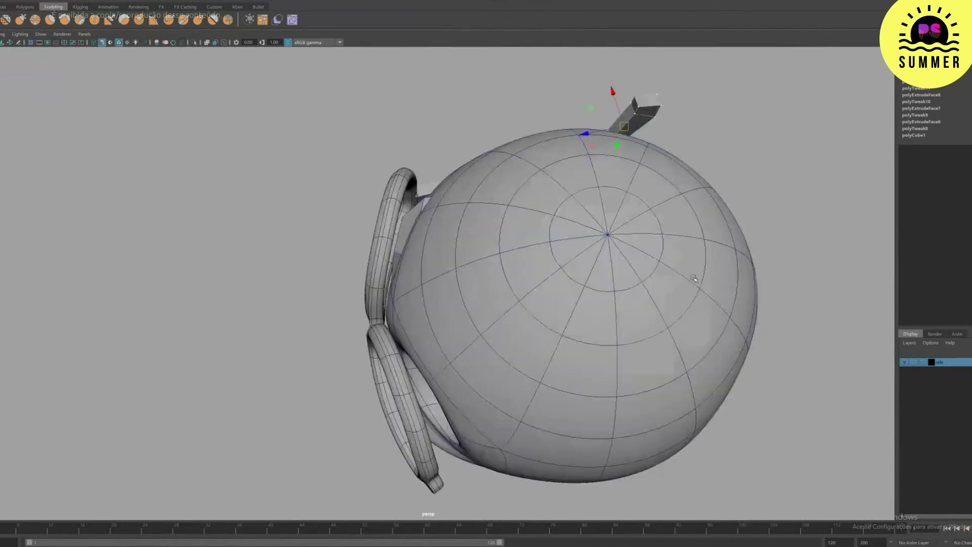
{"action": "left_click_drag", "start_coordinate": [473, 194], "coordinate": [556, 279], "text": "alt"}
{"action": "left_click_drag", "start_coordinate": [375, 255], "coordinate": [624, 310], "text": "alt"}
{"action": "right_click_drag", "start_coordinate": [623, 309], "coordinate": [676, 290]}
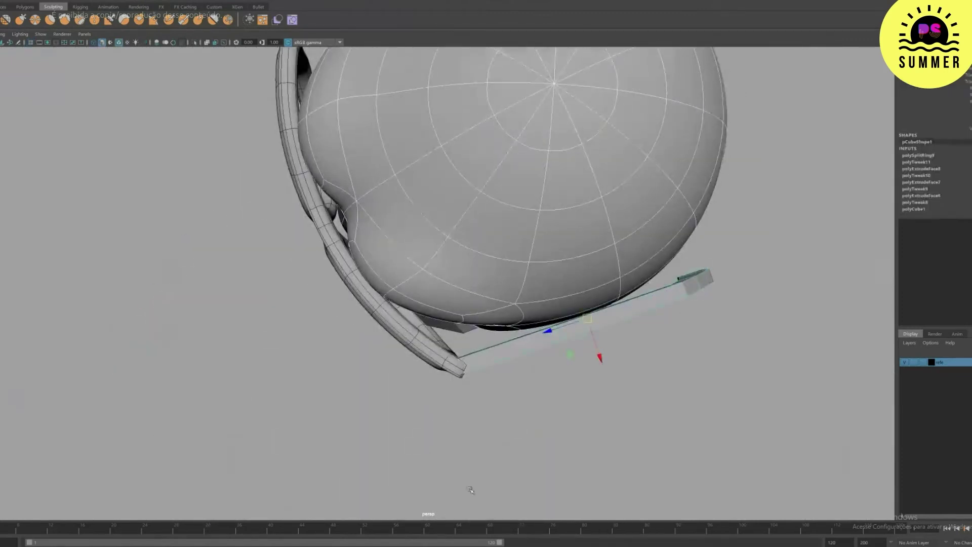
{"action": "left_click", "coordinate": [663, 301]}
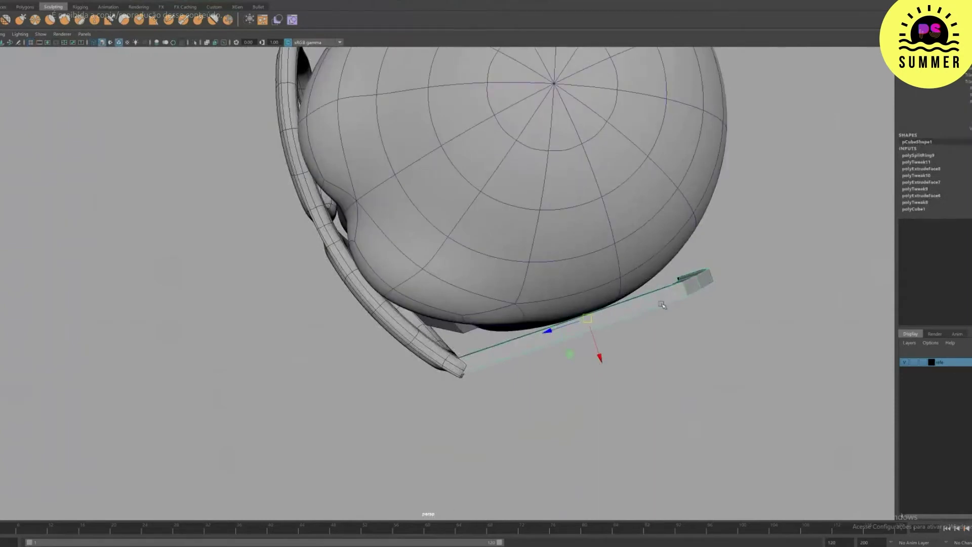
{"action": "left_click_drag", "start_coordinate": [633, 350], "coordinate": [630, 339], "text": "alt"}
{"action": "key", "text": "q"}
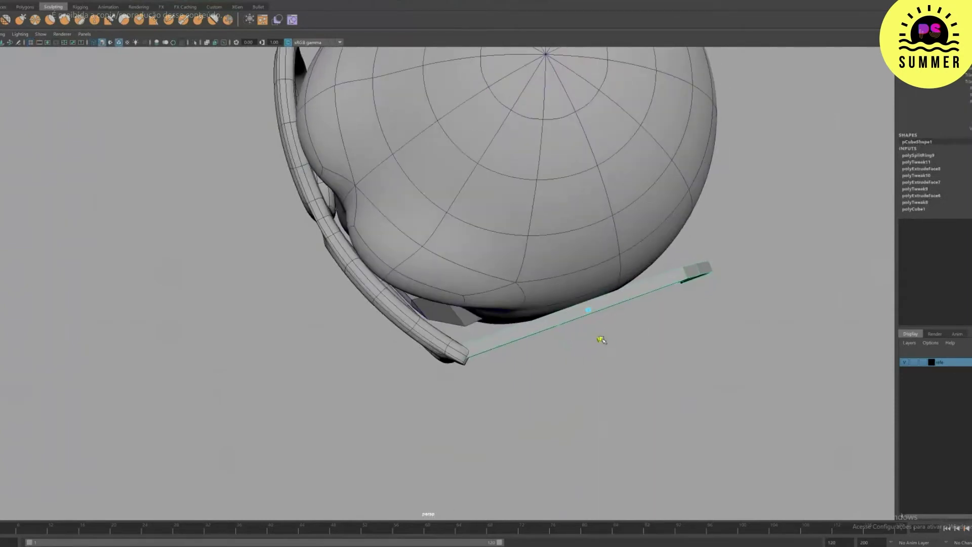
Step: Select the vertices at the temple arm's front end and rotate them to line up with the glasses' hinge
{"action": "left_click_drag", "start_coordinate": [601, 339], "coordinate": [492, 327], "text": "alt"}
{"action": "right_click_drag", "start_coordinate": [379, 295], "coordinate": [326, 257]}
{"action": "left_click_drag", "start_coordinate": [326, 257], "coordinate": [424, 214]}
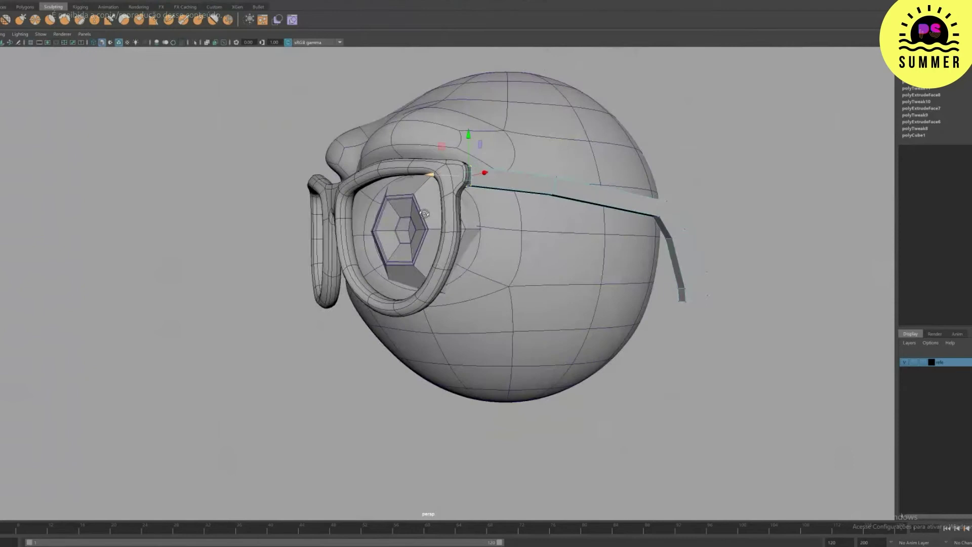
{"action": "left_click_drag", "start_coordinate": [425, 213], "coordinate": [499, 202], "text": "alt"}
{"action": "key", "text": "f"}
{"action": "scroll", "coordinate": [451, 238], "scroll_direction": "down", "scroll_amount": 5}
{"action": "key", "text": "e"}
{"action": "mouse_move", "coordinate": [449, 248]}
{"action": "left_mouse_down"}
{"action": "mouse_move", "coordinate": [425, 164]}
{"action": "mouse_move", "coordinate": [496, 294]}
{"action": "mouse_move", "coordinate": [462, 236]}
{"action": "left_mouse_up"}
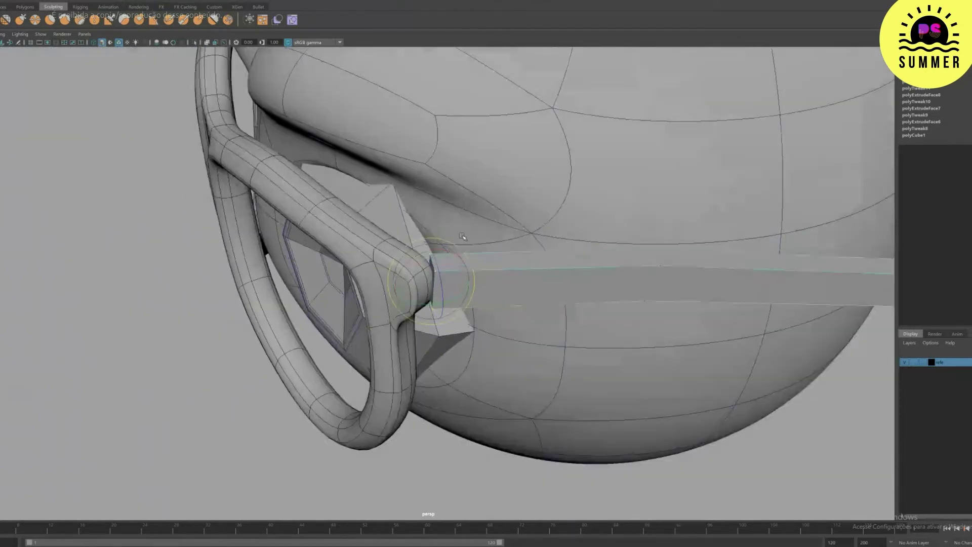
Step: Insert support edge loops at the temple arm's hinge end and along its length, and show the arm smoothed
{"action": "scroll", "coordinate": [463, 236], "scroll_direction": "down", "scroll_amount": 6}
{"action": "right_click_drag", "start_coordinate": [573, 288], "coordinate": [600, 264]}
{"action": "left_click", "coordinate": [145, 2]}
{"action": "left_click", "coordinate": [162, 49]}
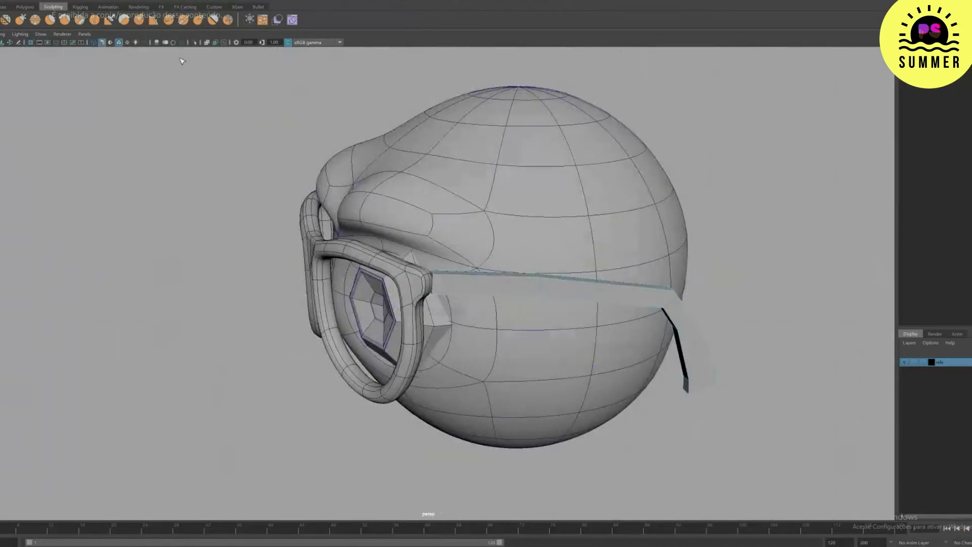
{"action": "left_click", "coordinate": [436, 279]}
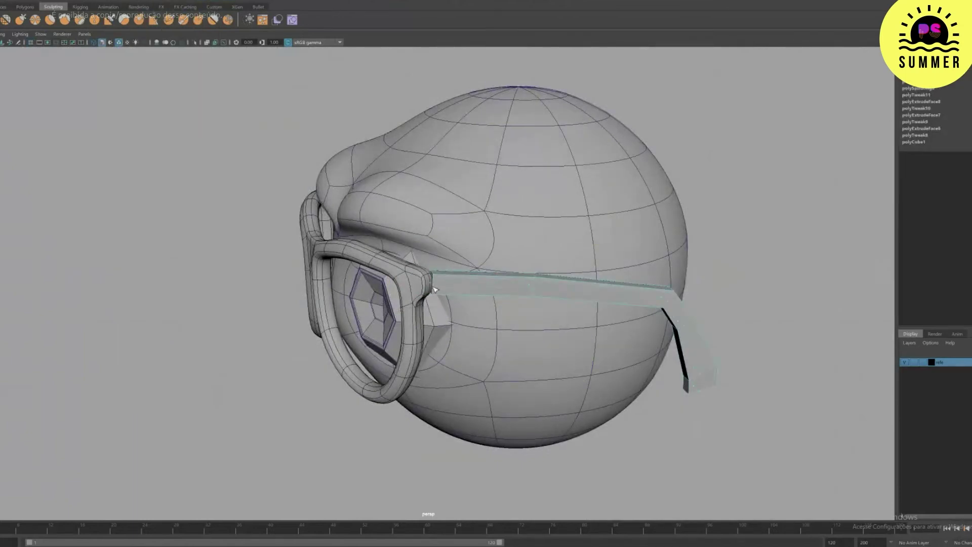
{"action": "left_click", "coordinate": [434, 290]}
{"action": "left_click_drag", "start_coordinate": [519, 284], "coordinate": [514, 251], "text": "alt"}
{"action": "left_click", "coordinate": [524, 286]}
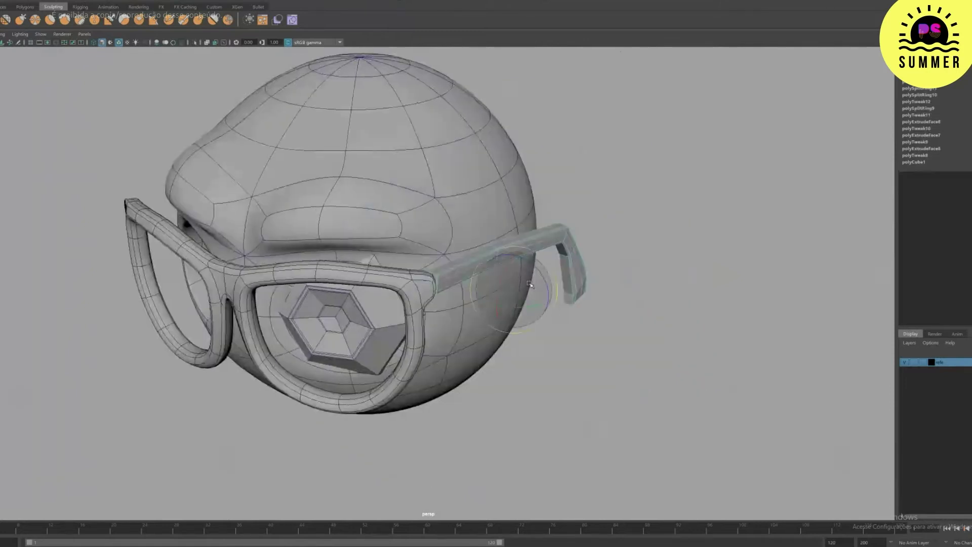
{"action": "key", "text": "w"}
{"action": "key", "text": "3"}
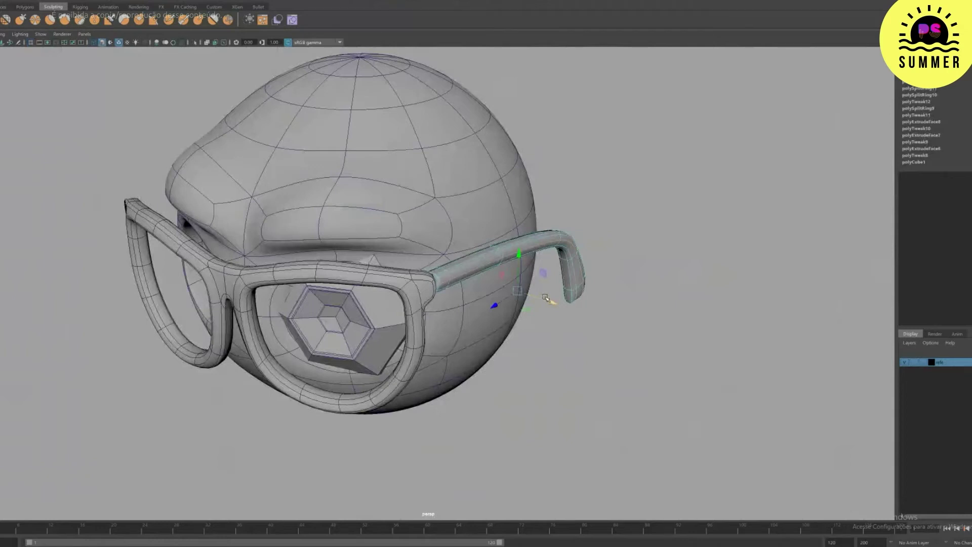
Step: Add further support edge loops to the temple arm, compare its unsmoothed and smoothed display, and return to object mode
{"action": "left_click_drag", "start_coordinate": [545, 298], "coordinate": [555, 342], "text": "alt"}
{"action": "right_click_drag", "start_coordinate": [555, 343], "coordinate": [619, 356], "text": "alt"}
{"action": "key", "text": "1"}
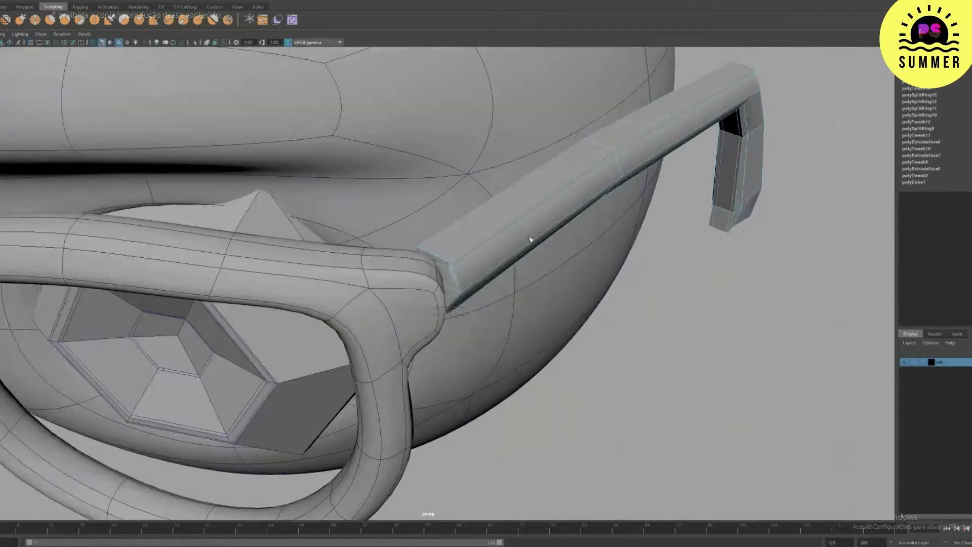
{"action": "key", "text": "3"}
{"action": "right_click", "coordinate": [567, 209]}
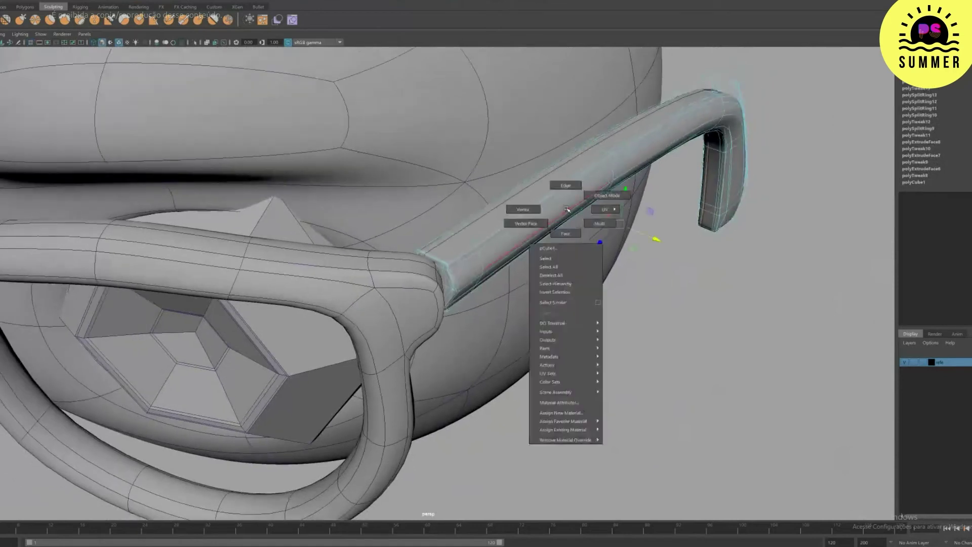
{"action": "right_click_drag", "start_coordinate": [567, 209], "coordinate": [607, 195]}
{"action": "left_click", "coordinate": [707, 286]}
{"action": "left_click_drag", "start_coordinate": [721, 310], "coordinate": [679, 294], "text": "alt"}
{"action": "right_click_drag", "start_coordinate": [557, 213], "coordinate": [466, 223], "text": "alt"}
{"action": "left_click_drag", "start_coordinate": [466, 223], "coordinate": [449, 261], "text": "alt"}
{"action": "left_click", "coordinate": [493, 260]}
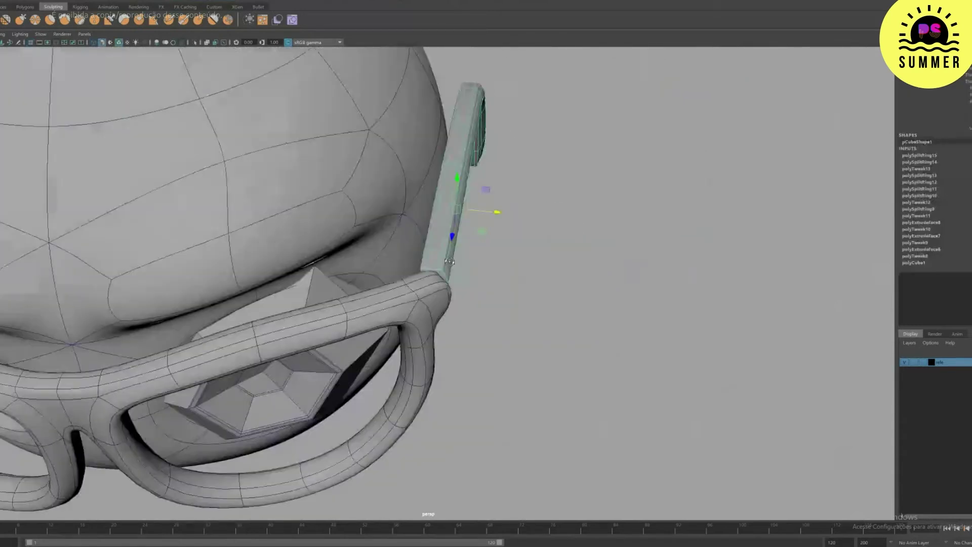
Step: In the top view, move the temple arm's front-end vertices back to leave a small gap behind the frame's hinge corner
{"action": "left_click_drag", "start_coordinate": [450, 261], "coordinate": [448, 178], "text": "alt"}
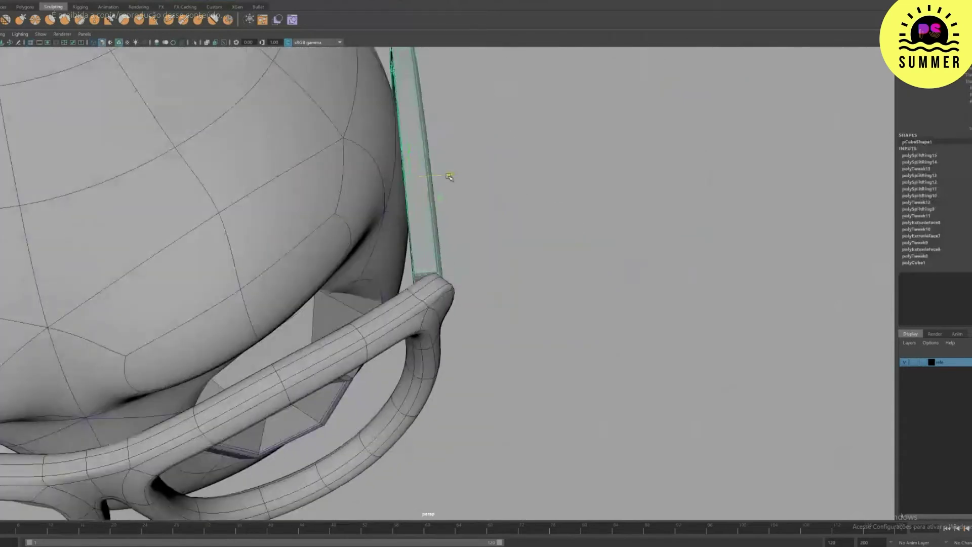
{"action": "key", "text": "space"}
{"action": "key", "text": "space"}
{"action": "middle_click_drag", "start_coordinate": [304, 349], "coordinate": [335, 312], "text": "alt"}
{"action": "right_click_drag", "start_coordinate": [335, 313], "coordinate": [369, 298], "text": "alt"}
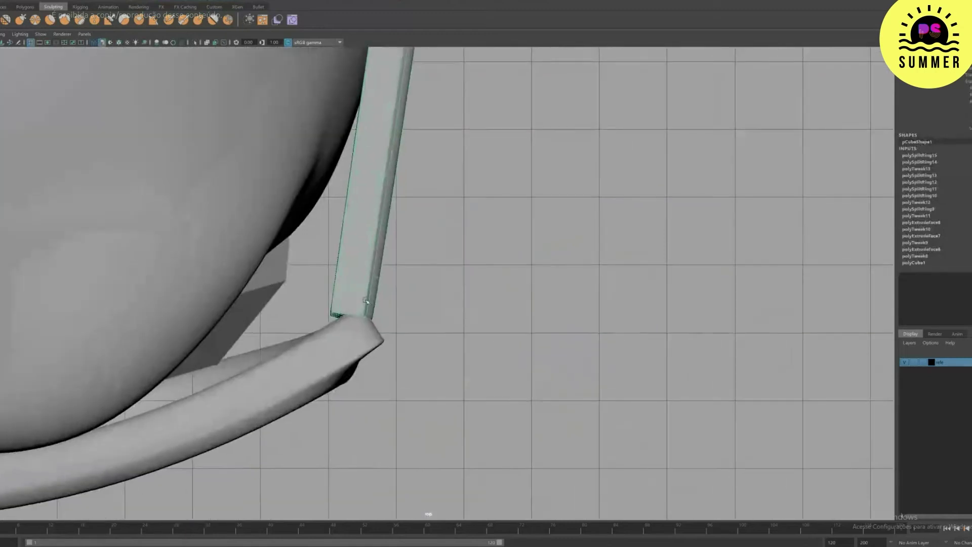
{"action": "left_click", "coordinate": [369, 335]}
{"action": "left_click_drag", "start_coordinate": [349, 351], "coordinate": [350, 342]}
{"action": "middle_click_drag", "start_coordinate": [370, 228], "coordinate": [371, 237]}
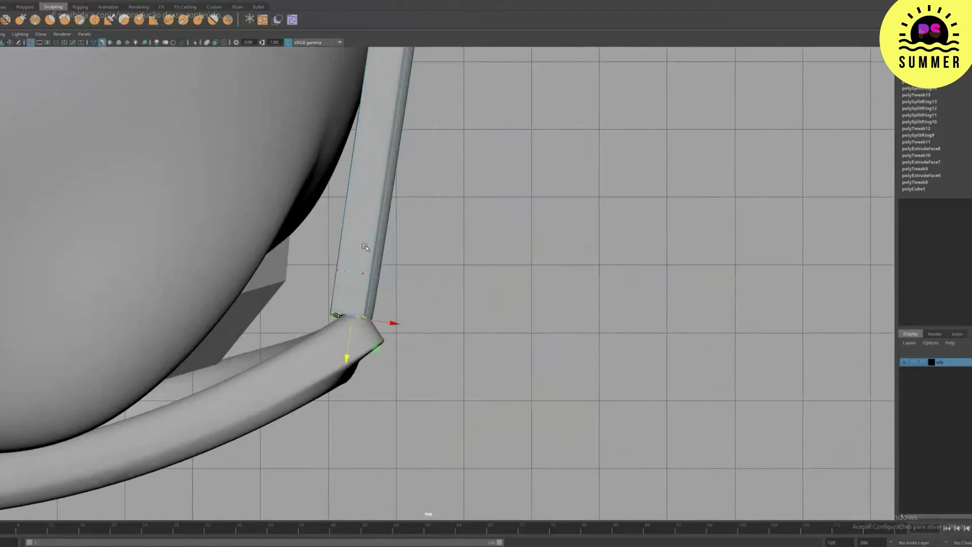
{"action": "left_click_drag", "start_coordinate": [355, 358], "coordinate": [348, 351]}
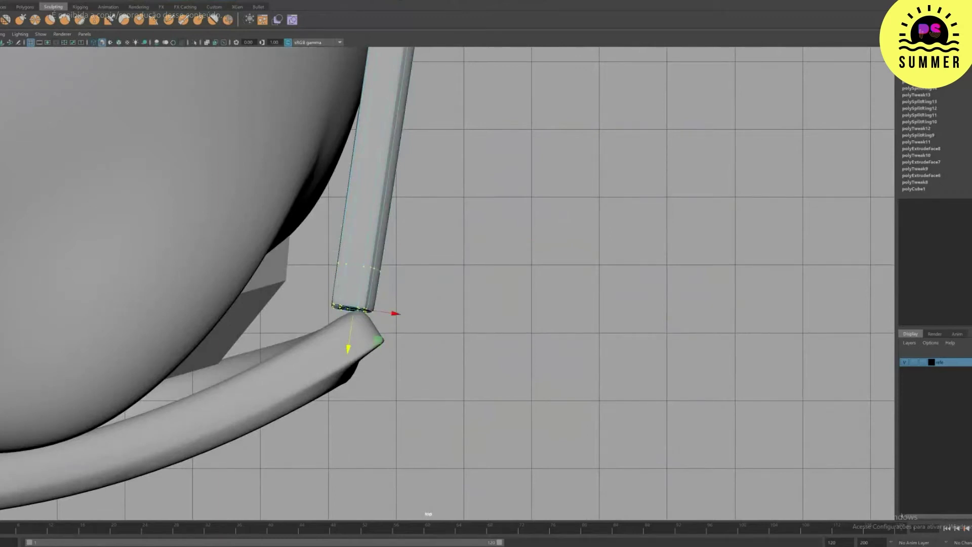
Step: Create a small polygon cylinder beside the gap between the frame and the temple arm in the top view
{"action": "left_click", "coordinate": [5, 1]}
{"action": "mouse_move", "coordinate": [40, 13]}
{"action": "left_click", "coordinate": [97, 40]}
{"action": "left_click_drag", "start_coordinate": [389, 318], "coordinate": [405, 220]}
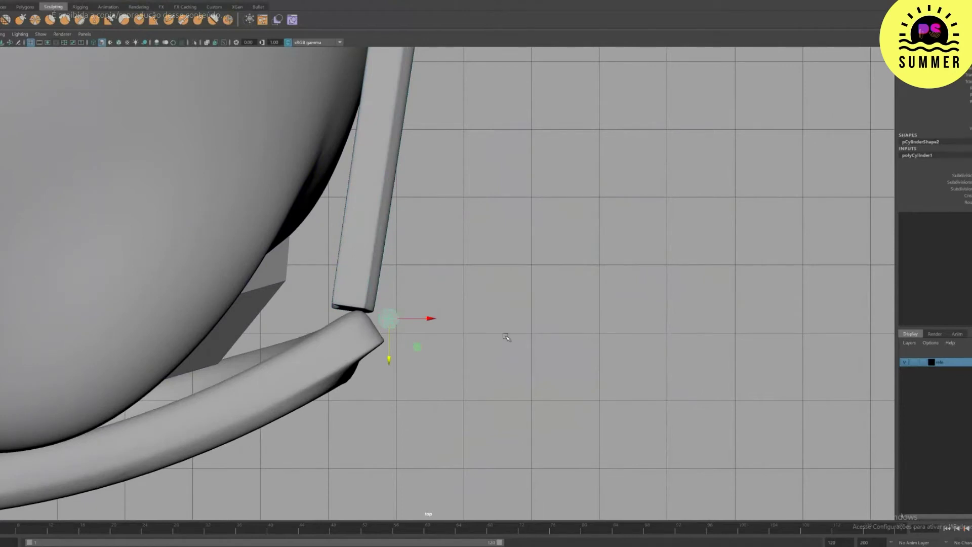
Step: In the side view, scale the hinge cylinder down and align its height with the temple arm's front end
{"action": "key", "text": "space"}
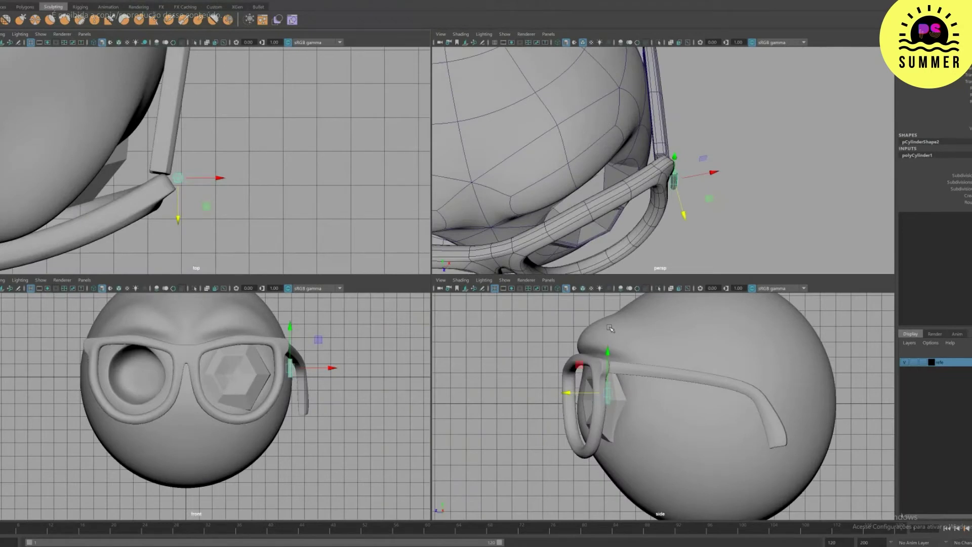
{"action": "key", "text": "space"}
{"action": "scroll", "coordinate": [370, 203], "scroll_direction": "up", "scroll_amount": 5}
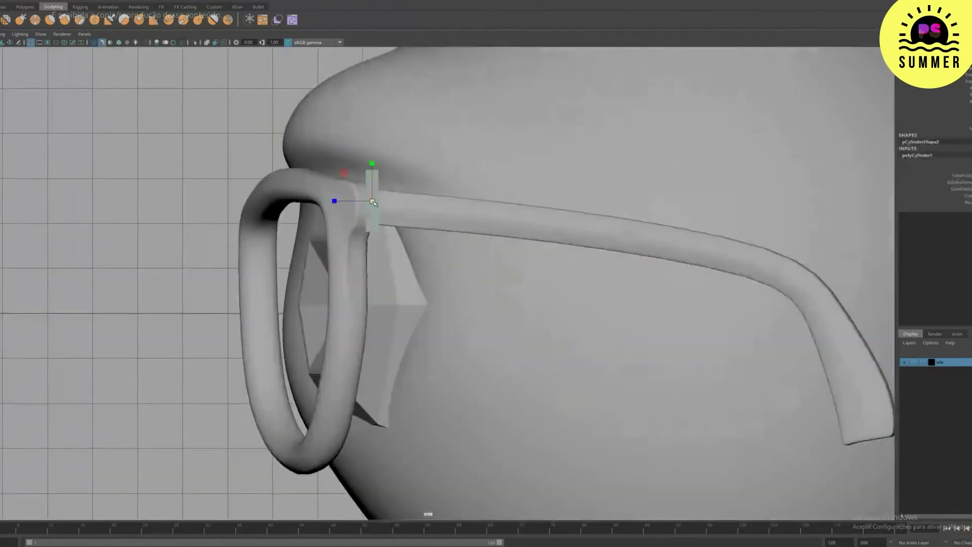
{"action": "left_click_drag", "start_coordinate": [371, 170], "coordinate": [375, 206]}
{"action": "key", "text": "w"}
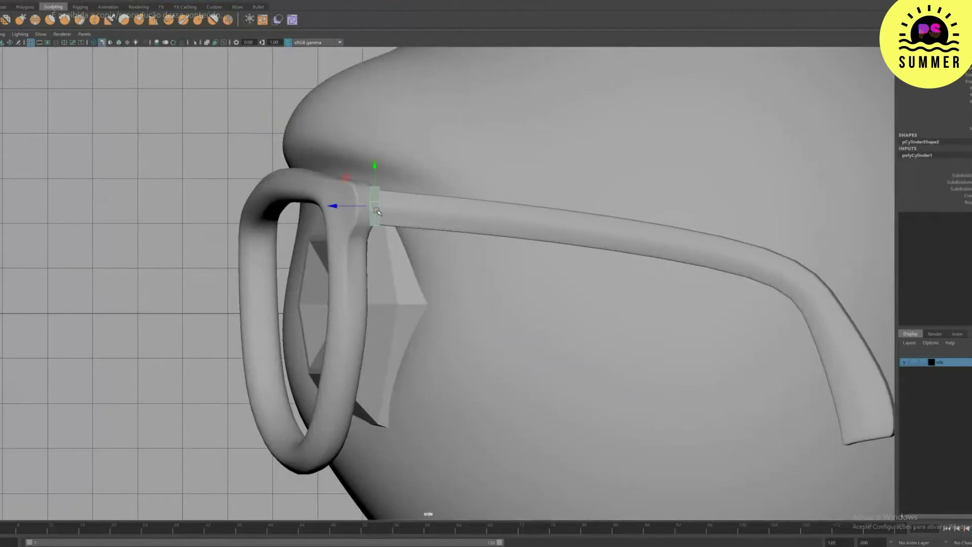
{"action": "key", "text": "r"}
{"action": "left_click", "coordinate": [375, 168]}
Step: In the perspective view, move the hinge cylinder sideways into the gap between the frame and the temple arm
{"action": "key", "text": "space"}
{"action": "key", "text": "space"}
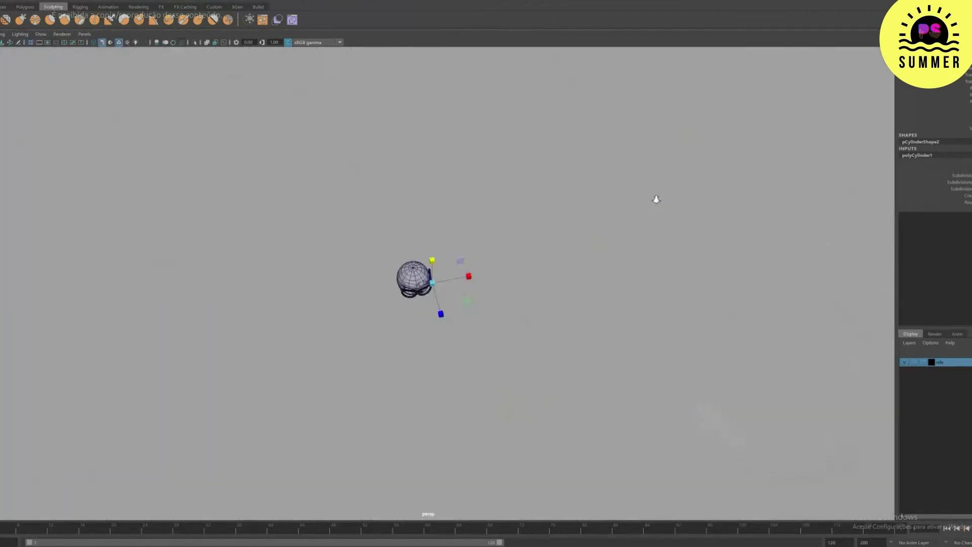
{"action": "key", "text": "f"}
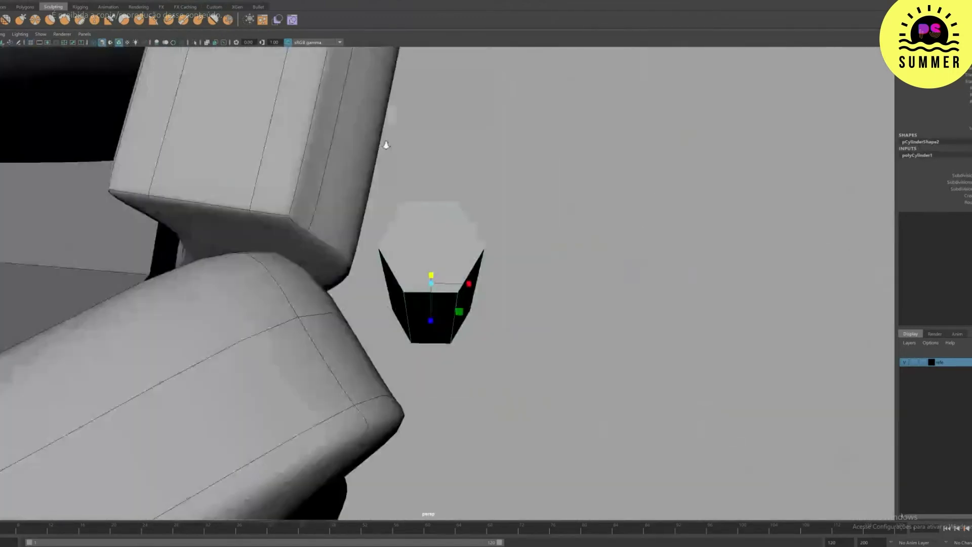
{"action": "scroll", "coordinate": [386, 145], "scroll_direction": "down", "scroll_amount": 5}
{"action": "key", "text": "w"}
{"action": "left_click_drag", "start_coordinate": [473, 284], "coordinate": [411, 284]}
{"action": "left_click_drag", "start_coordinate": [411, 284], "coordinate": [307, 274], "text": "alt"}
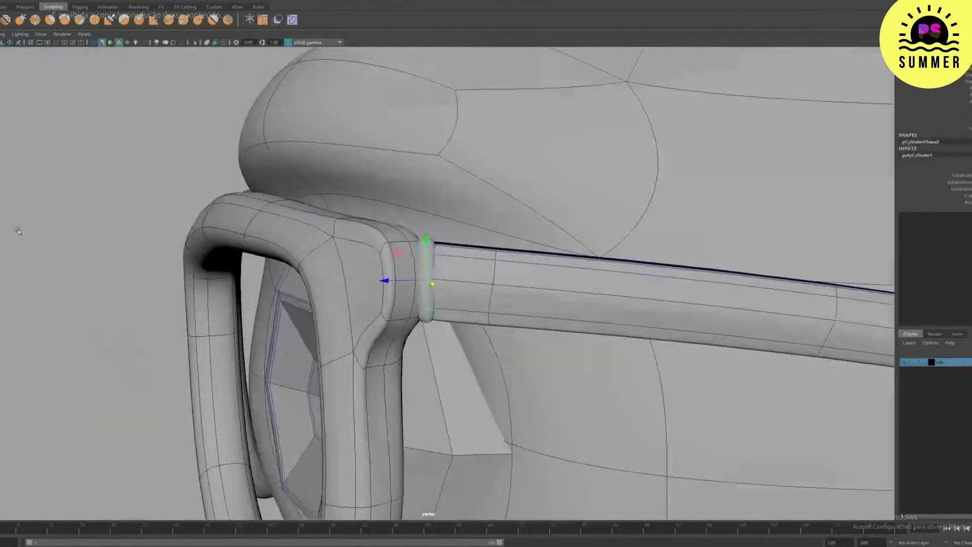
{"action": "left_click", "coordinate": [17, 230]}
Step: Insert support edge loops near both ends of the hinge cylinder and show it smoothed with crisp ends
{"action": "scroll", "coordinate": [494, 291], "scroll_direction": "up", "scroll_amount": 2}
{"action": "left_click_drag", "start_coordinate": [495, 291], "coordinate": [362, 238], "text": "alt"}
{"action": "left_click", "coordinate": [434, 262]}
{"action": "key", "text": "1"}
{"action": "left_click", "coordinate": [116, 2]}
{"action": "mouse_move", "coordinate": [142, 1]}
{"action": "left_click", "coordinate": [172, 53]}
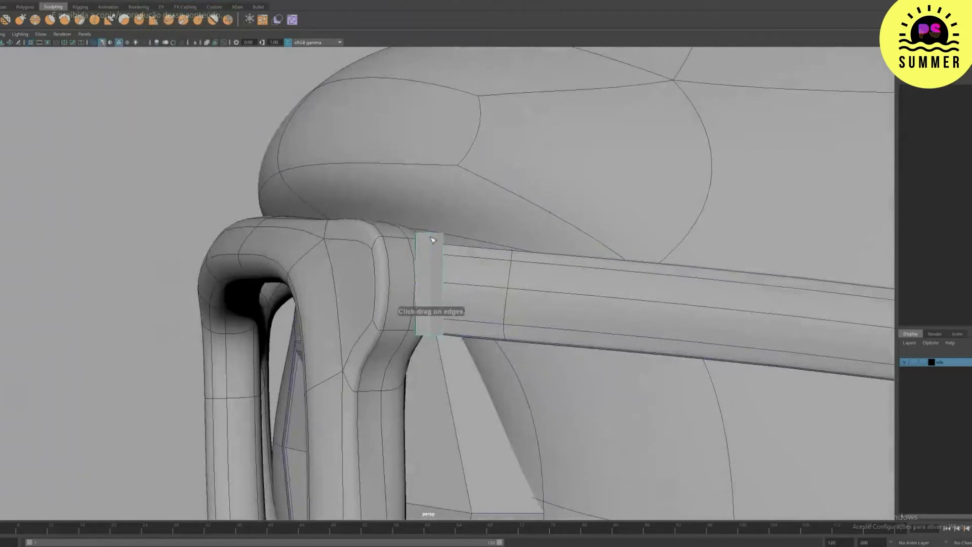
{"action": "left_click", "coordinate": [434, 295]}
{"action": "key", "text": "ctrl+z"}
{"action": "left_click", "coordinate": [432, 287]}
{"action": "key", "text": "ctrl+z"}
{"action": "left_click", "coordinate": [431, 303]}
{"action": "left_click_drag", "start_coordinate": [431, 307], "coordinate": [430, 254]}
{"action": "key", "text": "3"}
{"action": "left_click", "coordinate": [76, 266]}
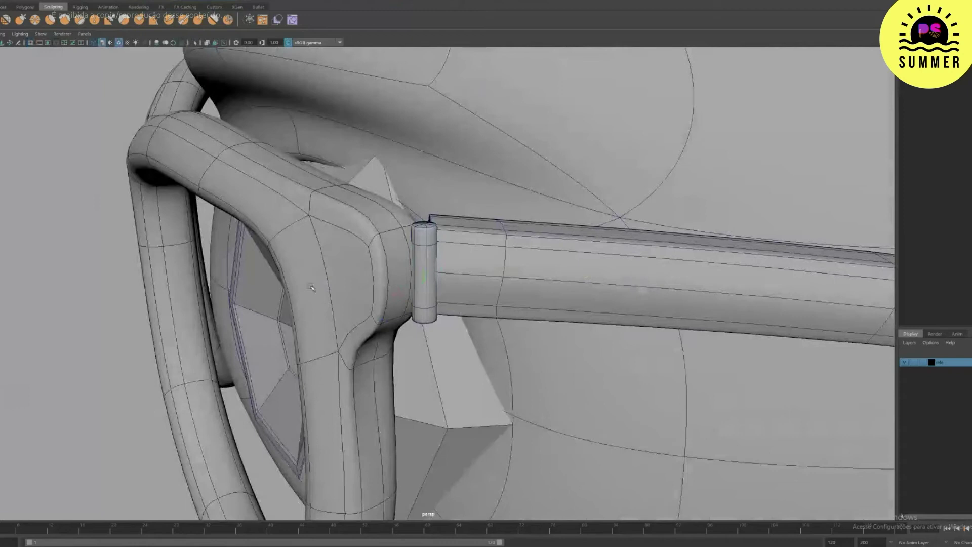
Step: Select the head and assign it a new material
{"action": "right_click_drag", "start_coordinate": [312, 288], "coordinate": [347, 104], "text": "alt"}
{"action": "left_click_drag", "start_coordinate": [347, 104], "coordinate": [344, 220], "text": "alt"}
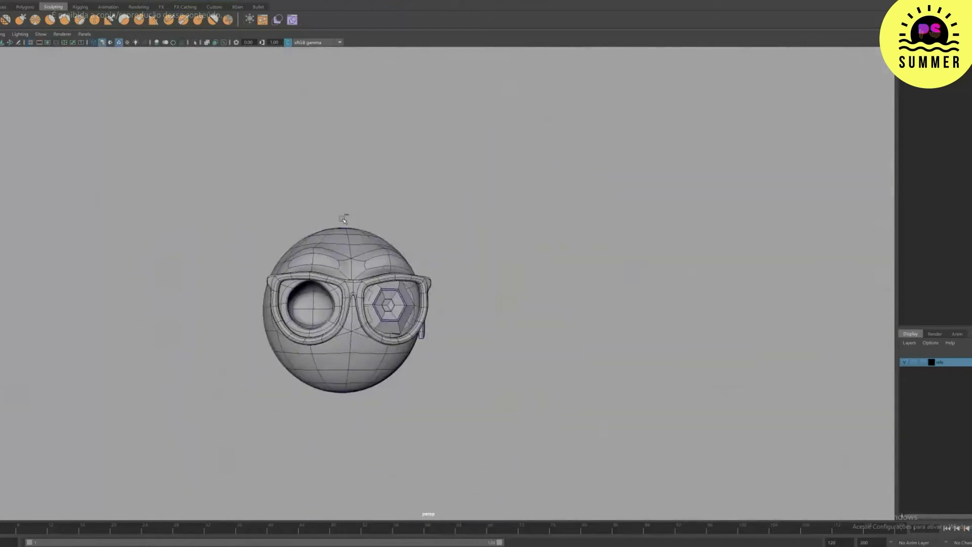
{"action": "right_click_drag", "start_coordinate": [426, 235], "coordinate": [591, 434], "text": "alt"}
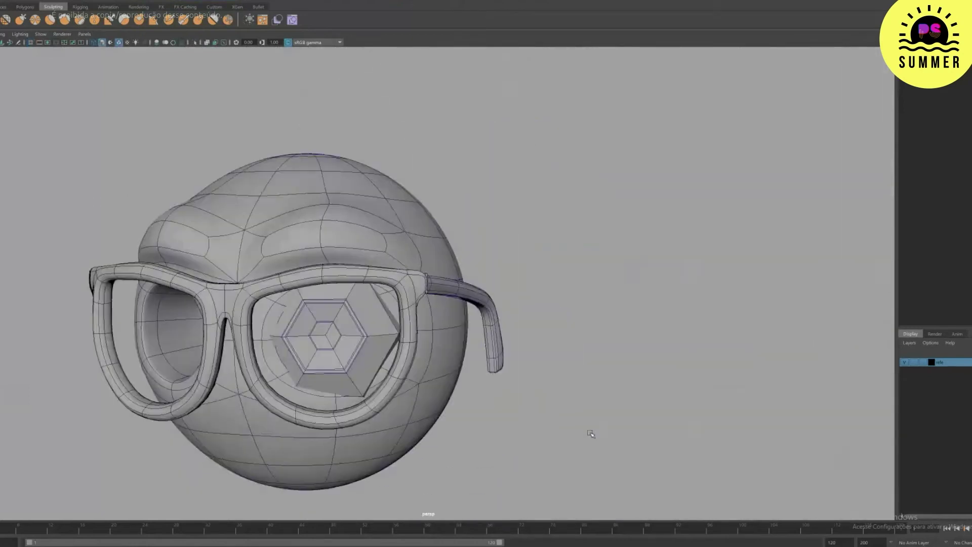
{"action": "middle_click_drag", "start_coordinate": [382, 267], "coordinate": [405, 242], "text": "alt"}
{"action": "left_click", "coordinate": [411, 186]}
{"action": "right_click_drag", "start_coordinate": [411, 186], "coordinate": [426, 394]}
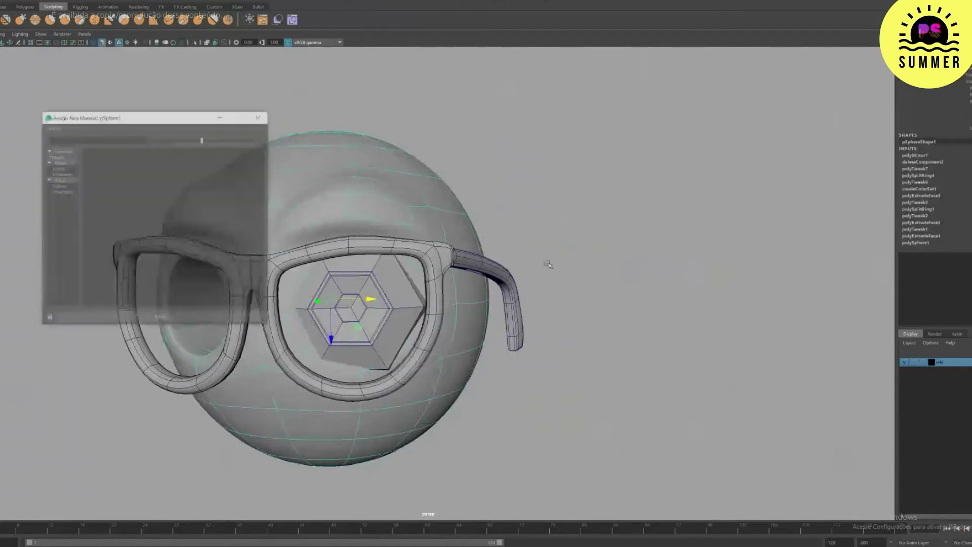
{"action": "left_click", "coordinate": [117, 226]}
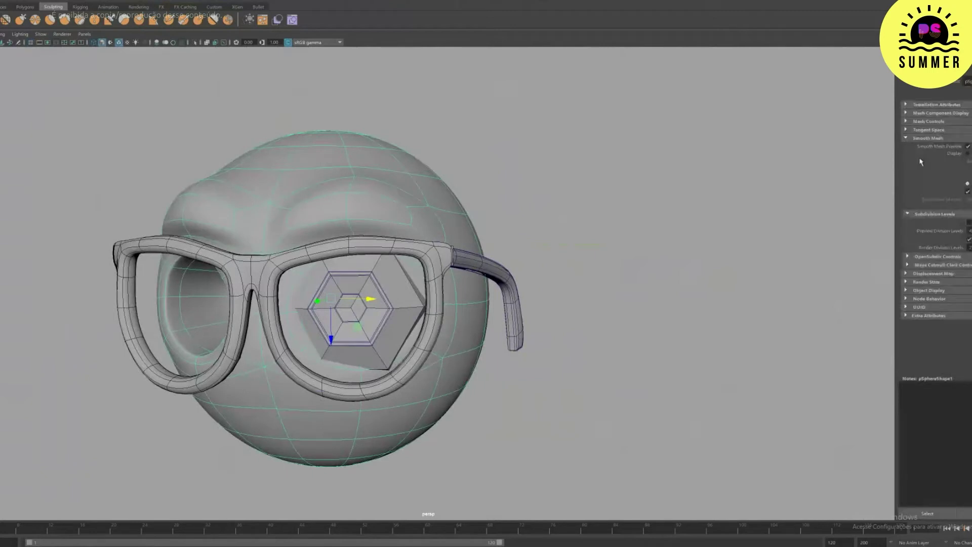
Step: Delete the construction history of the head, eyeball, glasses, temple arm and hinge together, and select the head again
{"action": "left_click_drag", "start_coordinate": [63, 129], "coordinate": [486, 412]}
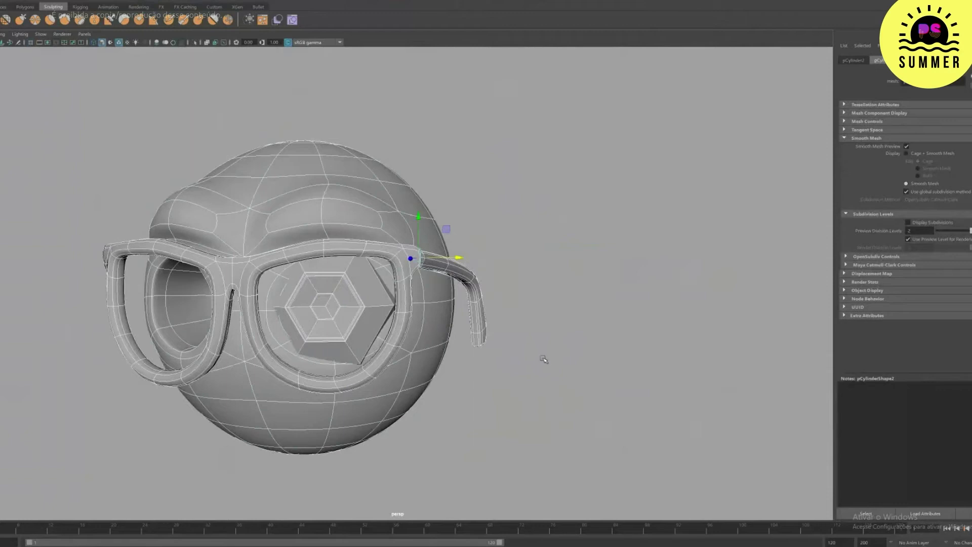
{"action": "left_click", "coordinate": [1, 1]}
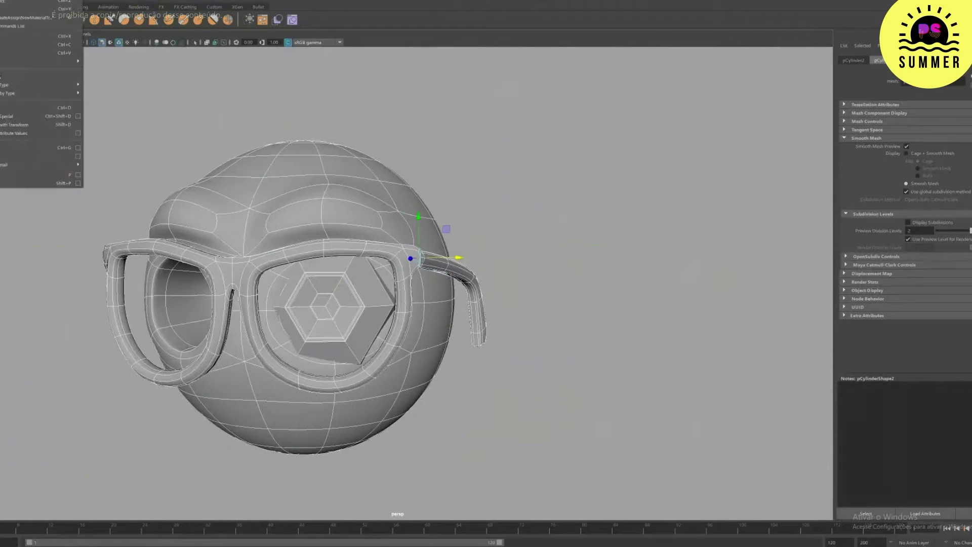
{"action": "mouse_move", "coordinate": [39, 93]}
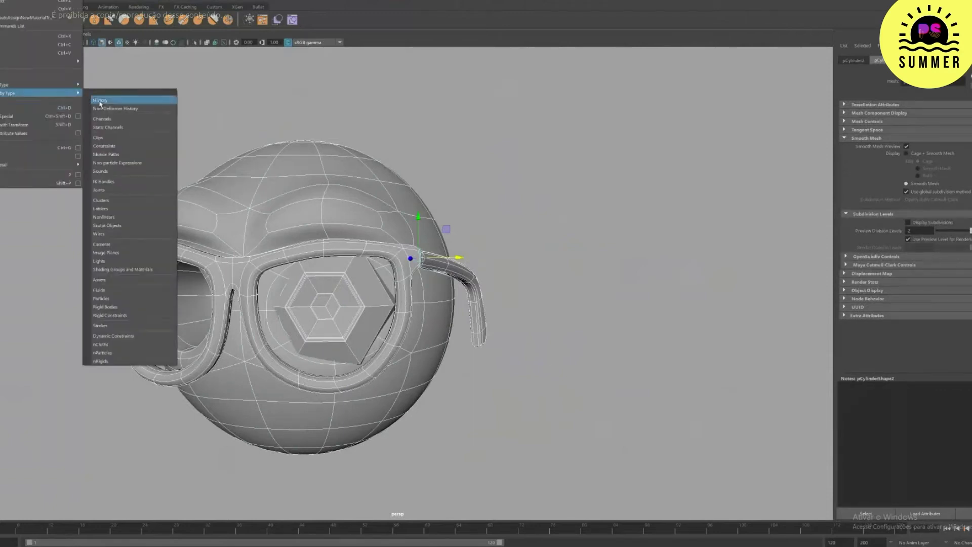
{"action": "left_click", "coordinate": [101, 101]}
{"action": "left_click", "coordinate": [553, 195]}
{"action": "left_click", "coordinate": [413, 195]}
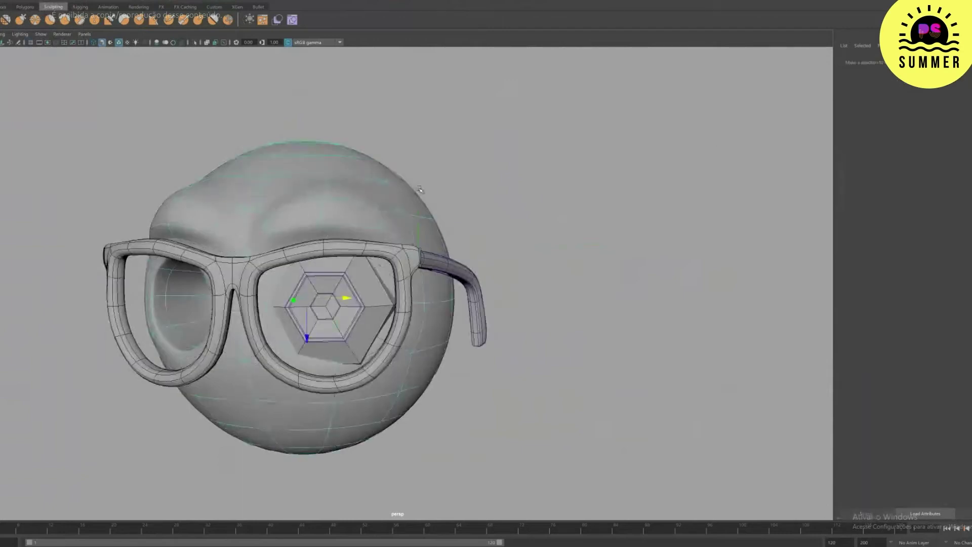
Step: Assign a new VRay Mtl to the head and set its diffuse color to a saturated bright blue
{"action": "right_click_drag", "start_coordinate": [413, 192], "coordinate": [433, 396]}
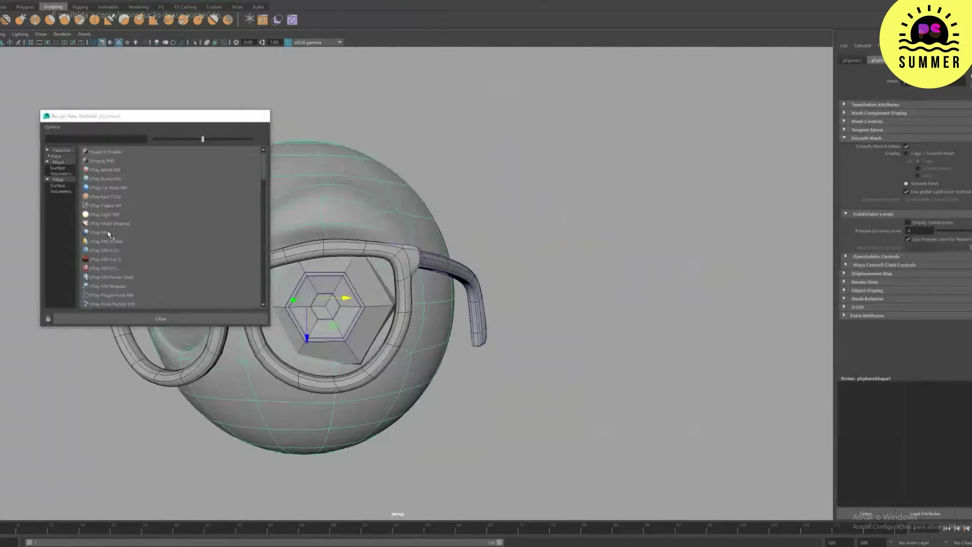
{"action": "left_click", "coordinate": [107, 233]}
{"action": "left_click", "coordinate": [930, 151]}
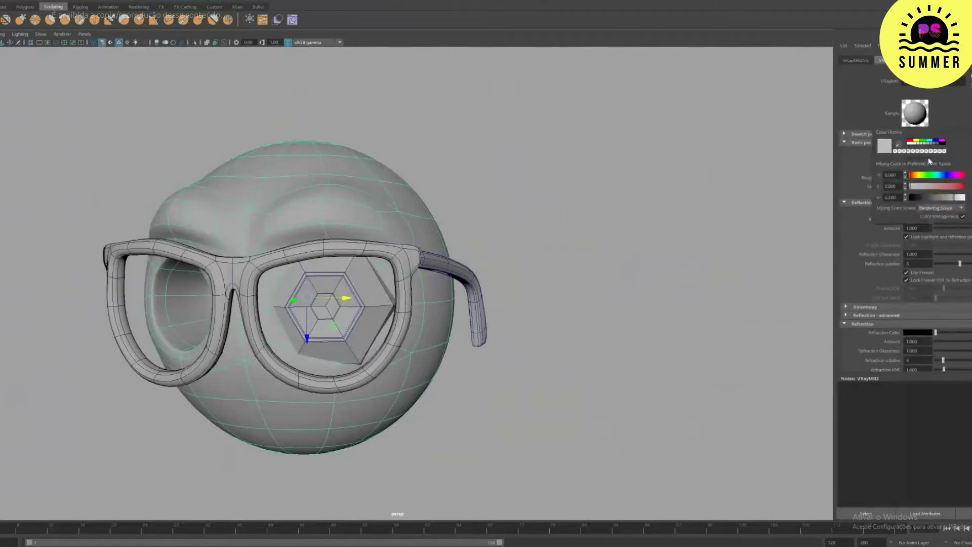
{"action": "left_click", "coordinate": [944, 176]}
{"action": "mouse_move", "coordinate": [945, 179]}
{"action": "left_mouse_down"}
{"action": "mouse_move", "coordinate": [965, 188]}
{"action": "mouse_move", "coordinate": [957, 197]}
{"action": "left_mouse_up"}
{"action": "left_click", "coordinate": [945, 178]}
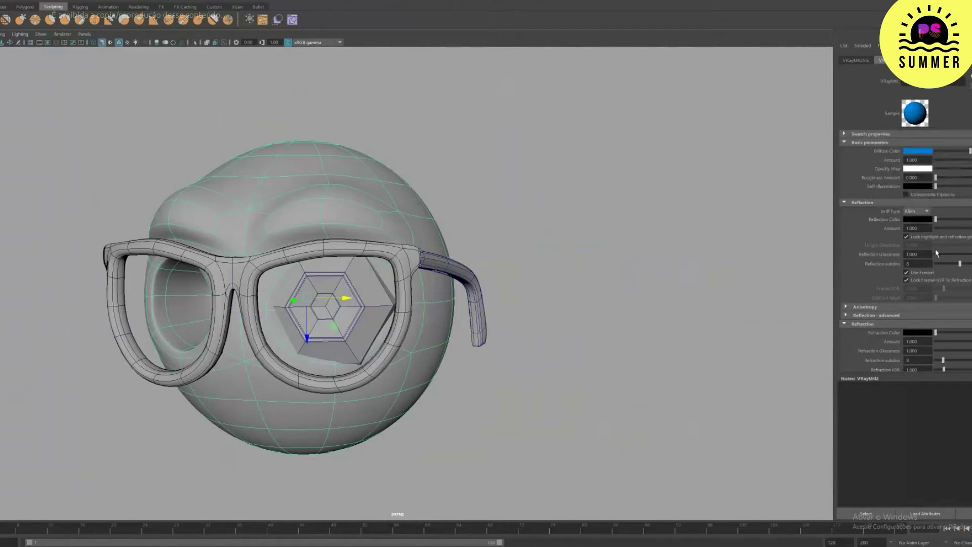
Step: Set the blue head material's reflection color to white, edit its reflection glossiness, and show textured shading in the viewport
{"action": "left_click_drag", "start_coordinate": [936, 219], "coordinate": [971, 220]}
{"action": "left_click_drag", "start_coordinate": [921, 254], "coordinate": [873, 210]}
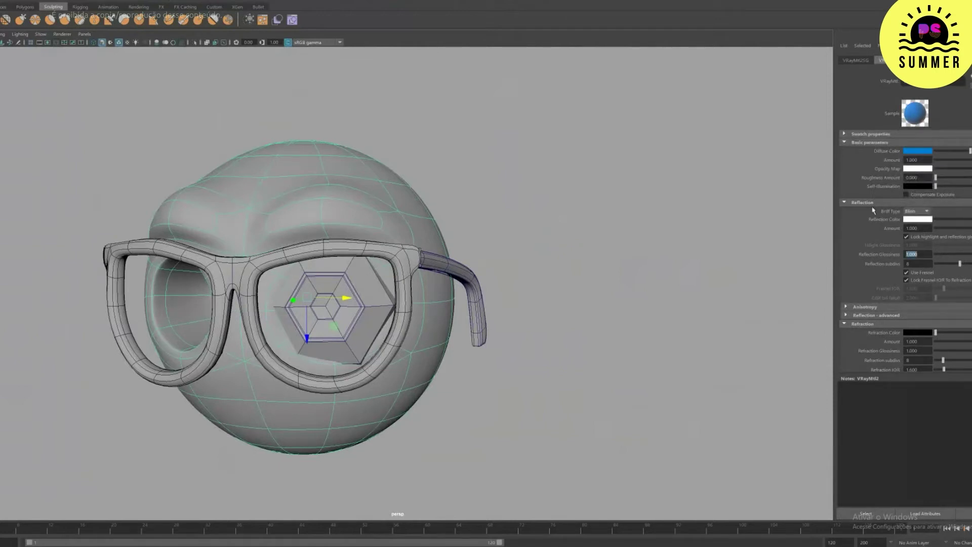
{"action": "key", "text": "BackSpace"}
{"action": "key", "text": "Return"}
{"action": "scroll", "coordinate": [905, 253], "scroll_direction": "down", "scroll_amount": 3}
{"action": "scroll", "coordinate": [905, 253], "scroll_direction": "up", "scroll_amount": 3}
{"action": "left_click", "coordinate": [477, 192]}
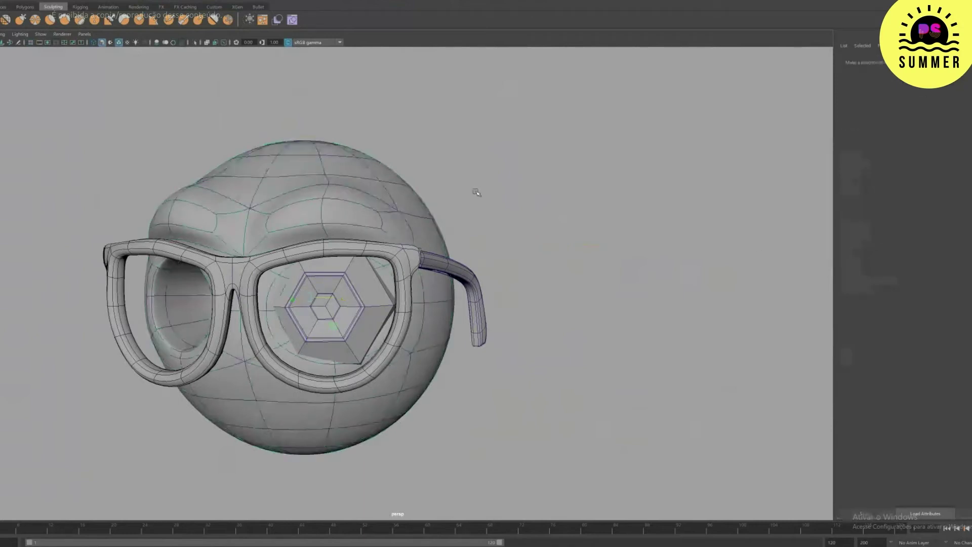
{"action": "key", "text": "6"}
Step: Assign a new VRay Mtl to the glasses frame and temple arm together and darken its diffuse color to near black
{"action": "left_click_drag", "start_coordinate": [446, 200], "coordinate": [420, 250], "text": "alt"}
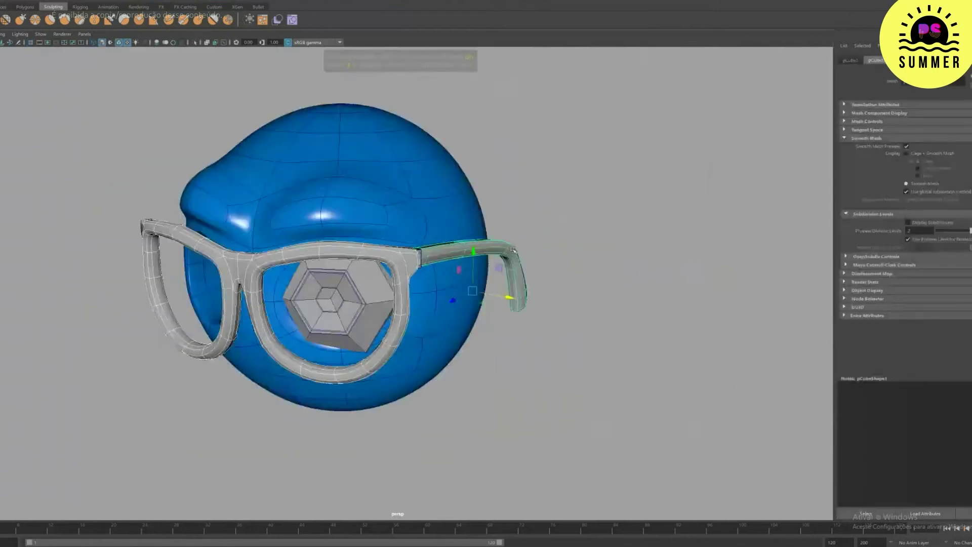
{"action": "right_click_drag", "start_coordinate": [510, 247], "coordinate": [538, 449]}
{"action": "left_click", "coordinate": [537, 450]}
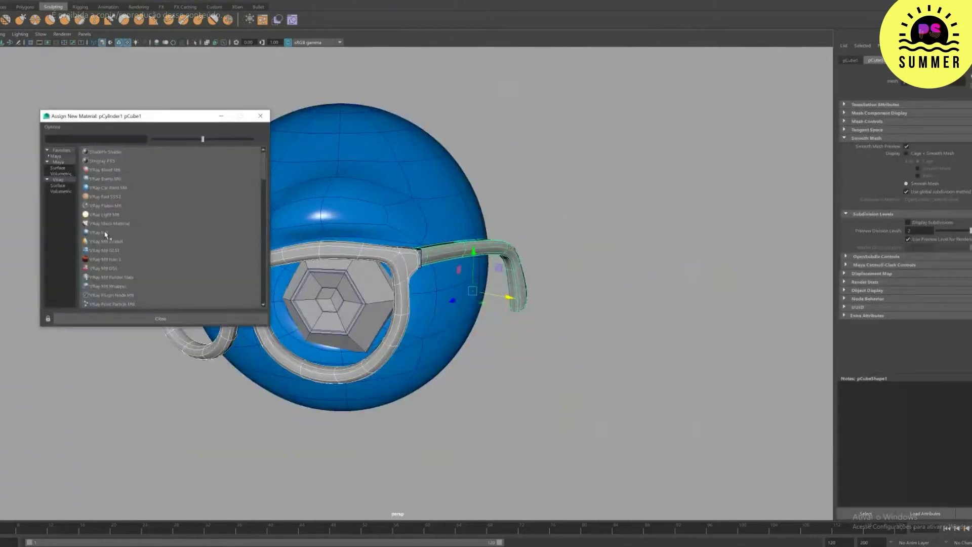
{"action": "left_click", "coordinate": [106, 232]}
{"action": "left_click_drag", "start_coordinate": [955, 153], "coordinate": [939, 155]}
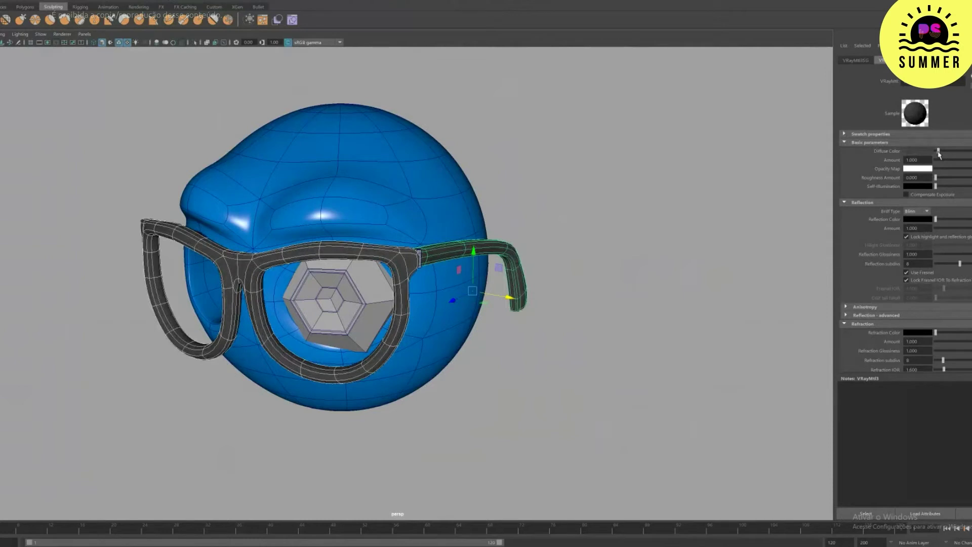
{"action": "left_click", "coordinate": [918, 151]}
{"action": "left_click_drag", "start_coordinate": [925, 200], "coordinate": [921, 199]}
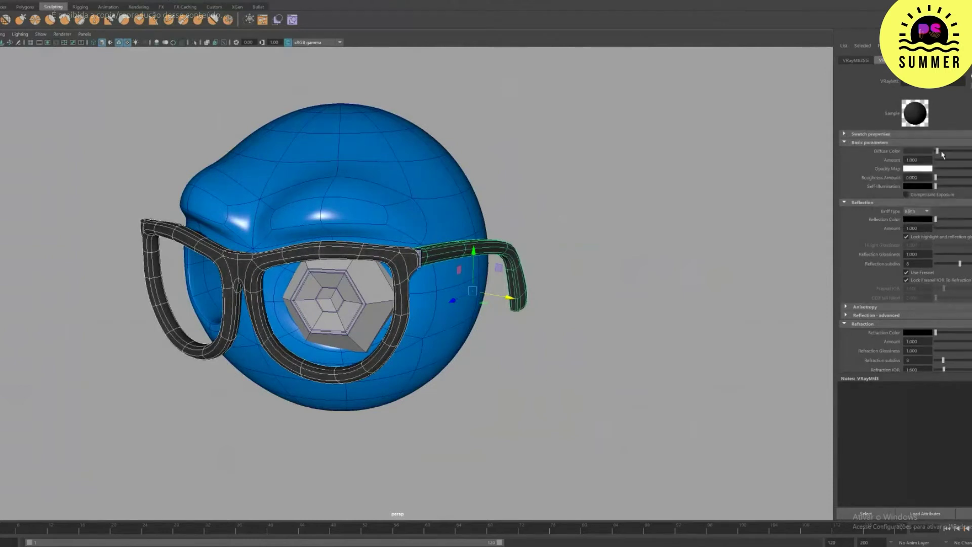
{"action": "left_click_drag", "start_coordinate": [938, 151], "coordinate": [931, 154]}
Step: Set the black glasses material's reflection color to white and its reflection glossiness to 0.85
{"action": "left_click_drag", "start_coordinate": [936, 220], "coordinate": [971, 222]}
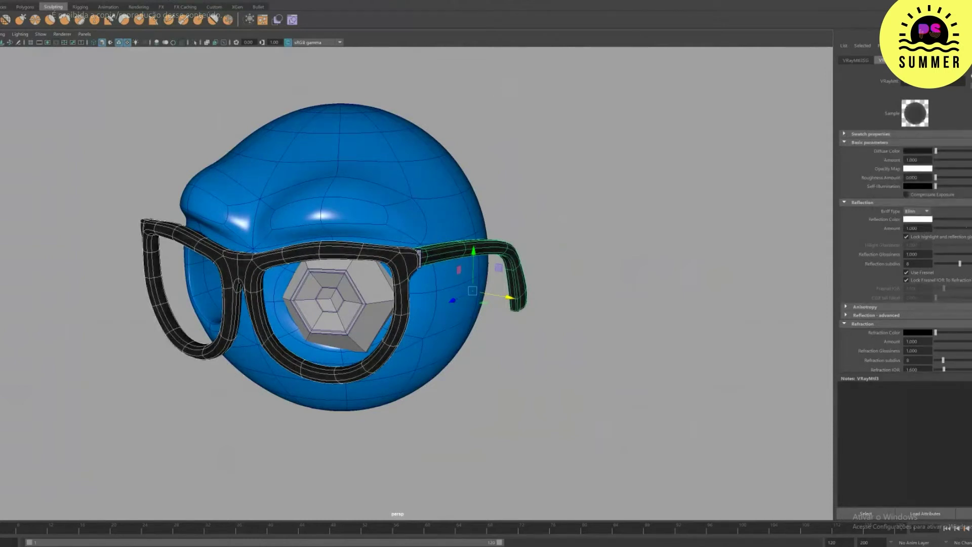
{"action": "left_click_drag", "start_coordinate": [921, 254], "coordinate": [904, 224]}
{"action": "type", "text": "0.85"}
{"action": "key", "text": "Return"}
{"action": "left_click", "coordinate": [605, 175]}
{"action": "left_click_drag", "start_coordinate": [605, 175], "coordinate": [451, 250], "text": "alt"}
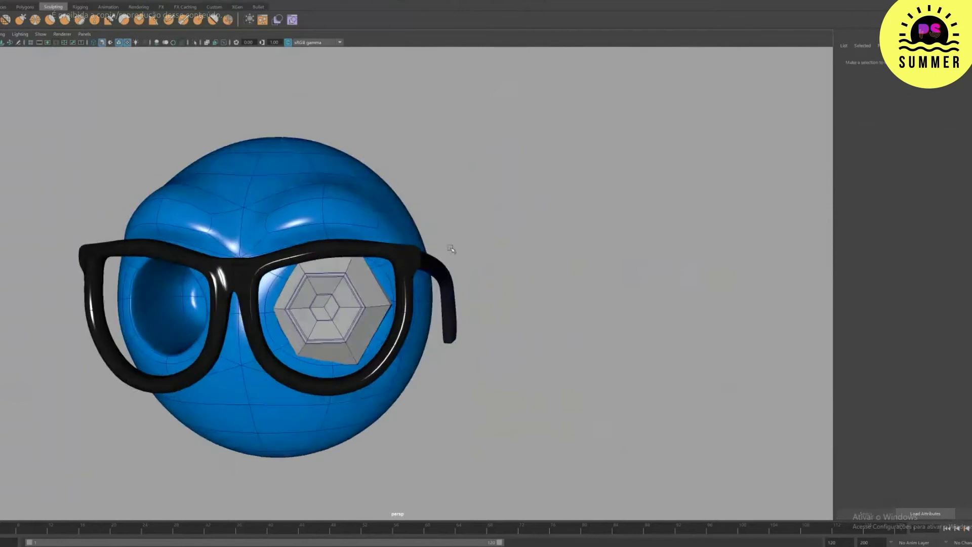
Step: Assign a new VRay Mtl to the outer white part of the eyeball and set its diffuse color to white
{"action": "left_click", "coordinate": [374, 296]}
{"action": "right_click", "coordinate": [374, 297]}
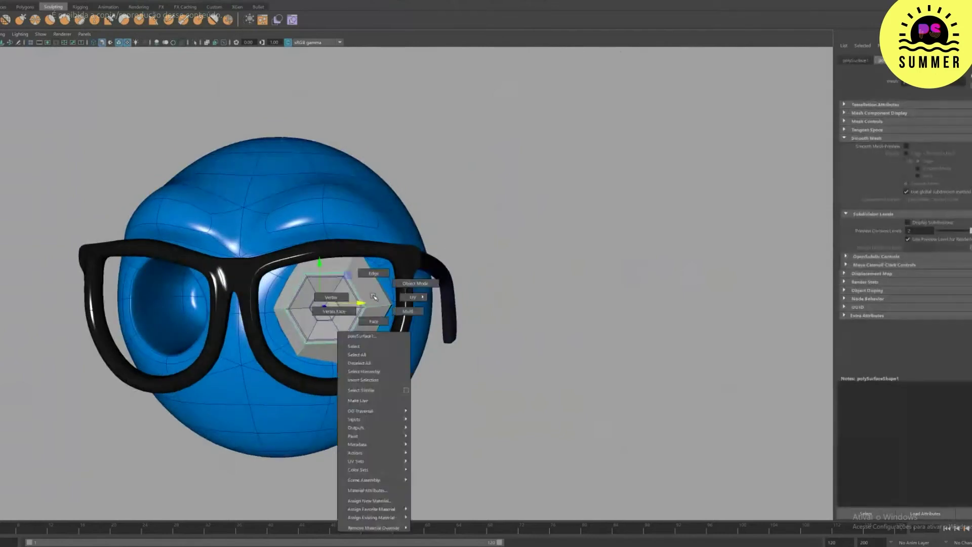
{"action": "right_click_drag", "start_coordinate": [374, 297], "coordinate": [393, 500]}
{"action": "left_click", "coordinate": [129, 227]}
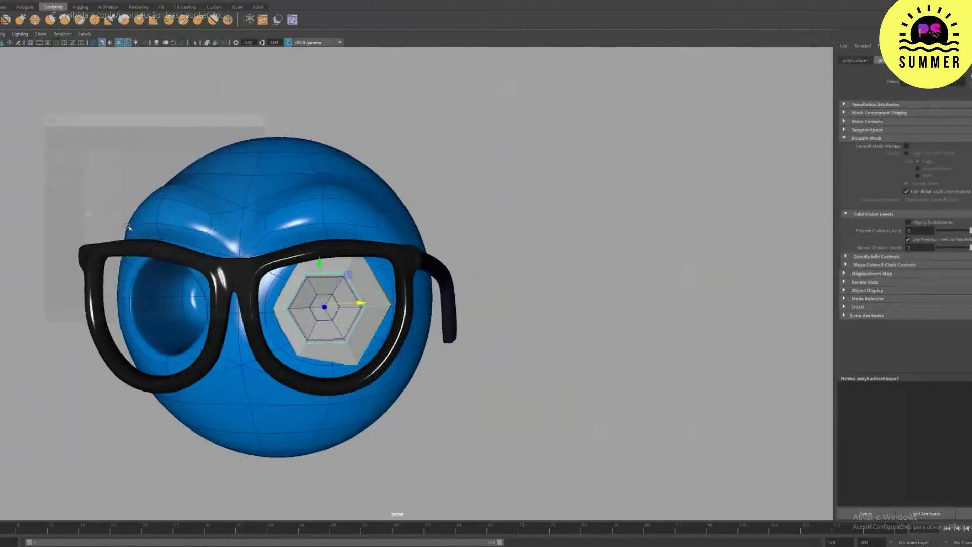
{"action": "left_click_drag", "start_coordinate": [964, 156], "coordinate": [971, 154]}
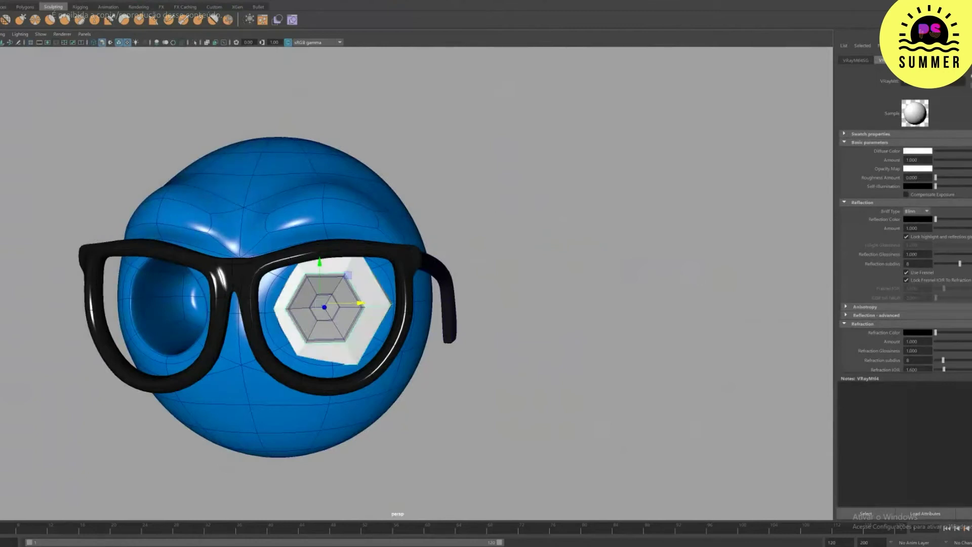
Step: Set the eye-white material's reflection color to white and its reflection glossiness to 0.9
{"action": "left_click_drag", "start_coordinate": [936, 219], "coordinate": [971, 219]}
{"action": "left_click_drag", "start_coordinate": [925, 254], "coordinate": [858, 222]}
{"action": "type", "text": "0.9"}
{"action": "key", "text": "Return"}
Step: Assign a new VRay Mtl to the iris piece of the eyeball and connect a File texture to its diffuse color
{"action": "left_click", "coordinate": [326, 304]}
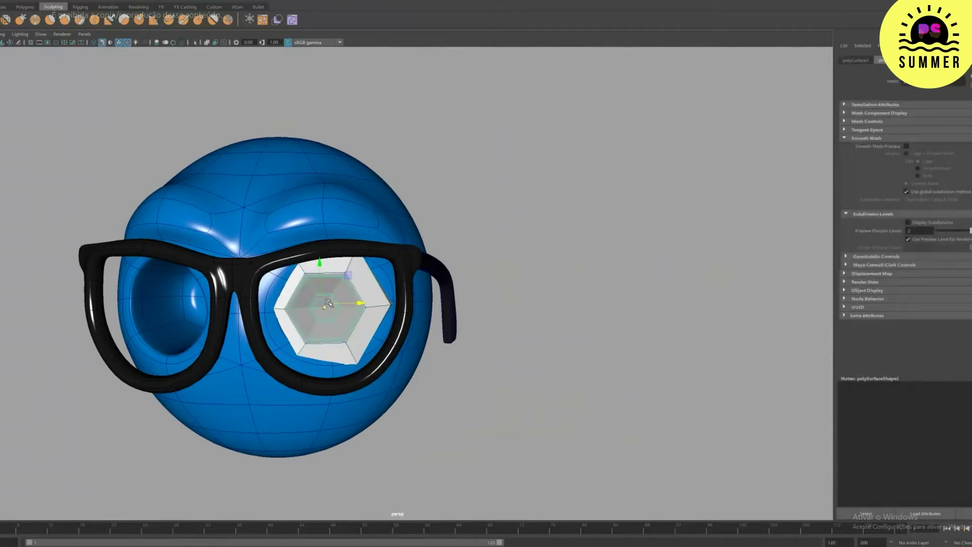
{"action": "right_click_drag", "start_coordinate": [328, 303], "coordinate": [319, 498]}
{"action": "left_click", "coordinate": [115, 241]}
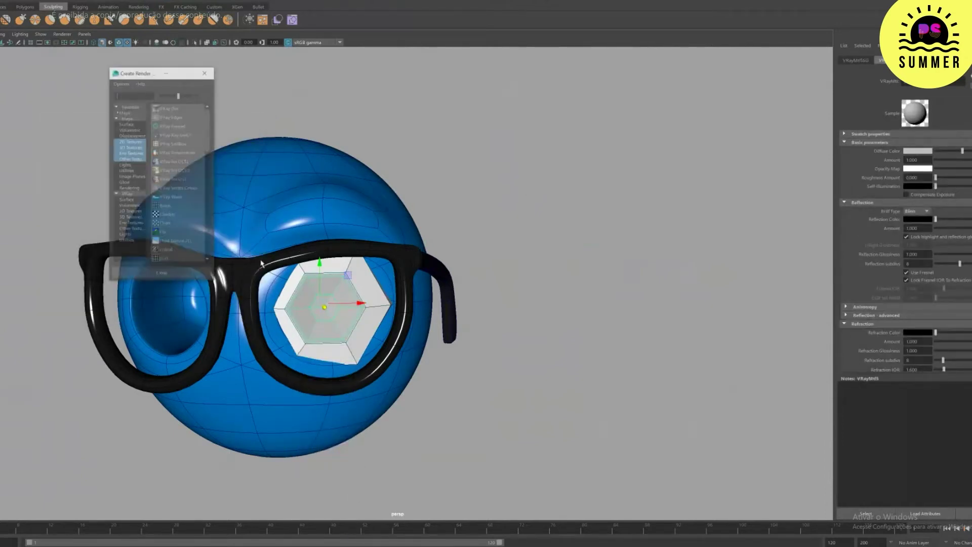
{"action": "left_click", "coordinate": [163, 232]}
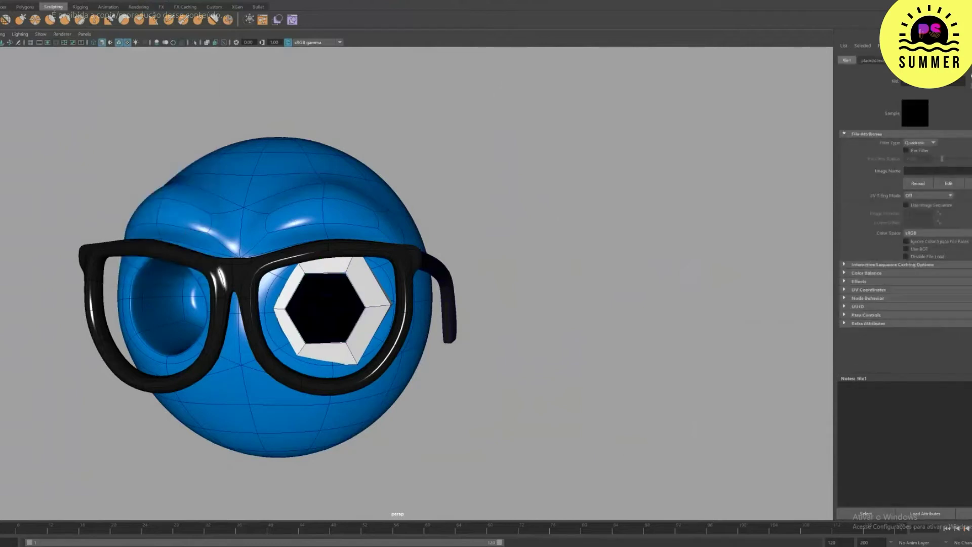
Step: Load the iris JPG image from the project's textures folder into the File texture
{"action": "left_click", "coordinate": [969, 80]}
{"action": "double_click", "coordinate": [323, 238]}
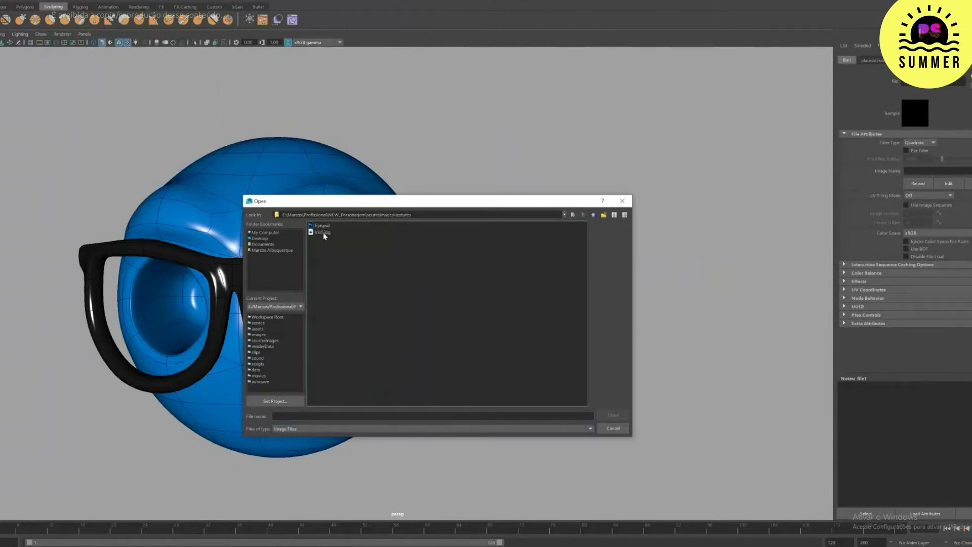
{"action": "left_click", "coordinate": [324, 233]}
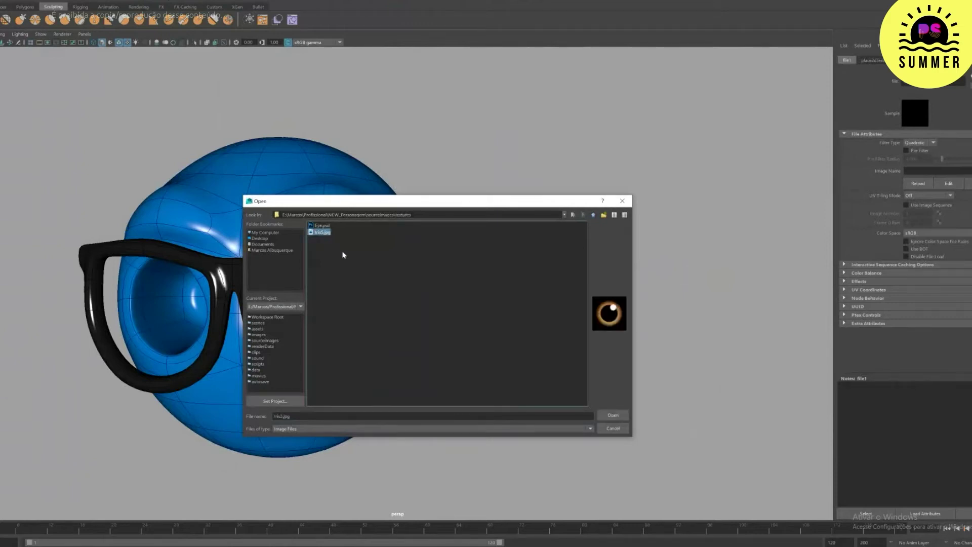
{"action": "double_click", "coordinate": [321, 233]}
Step: Apply a planar UV projection to the iris piece so the iris image faces forward on it
{"action": "left_click", "coordinate": [365, 292]}
{"action": "left_click", "coordinate": [278, 2]}
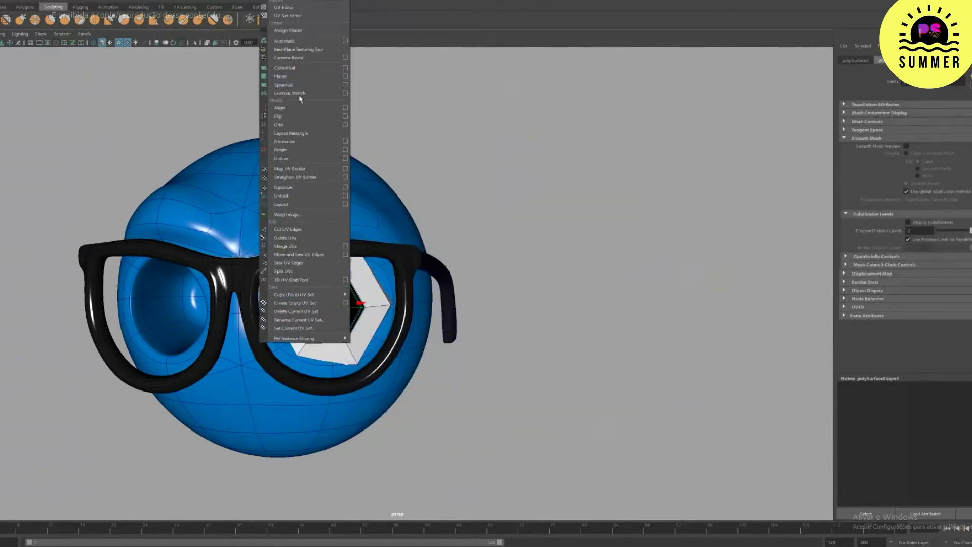
{"action": "left_click", "coordinate": [296, 76]}
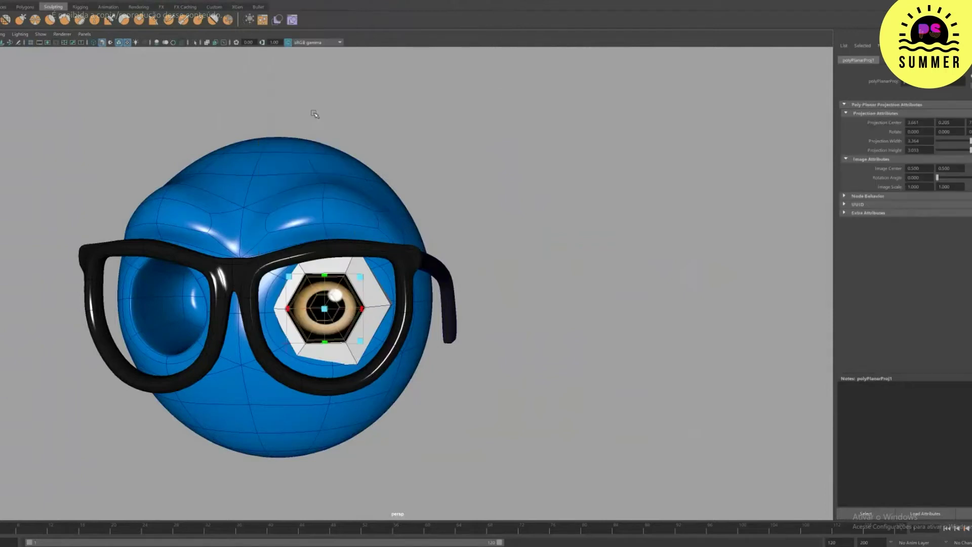
{"action": "scroll", "coordinate": [343, 187], "scroll_direction": "up", "scroll_amount": 2}
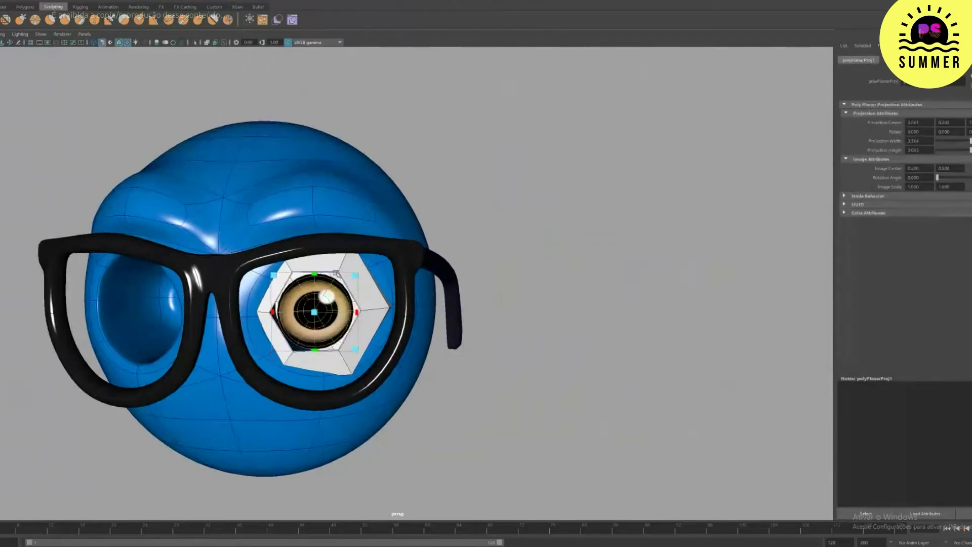
{"action": "scroll", "coordinate": [337, 273], "scroll_direction": "up", "scroll_amount": 3}
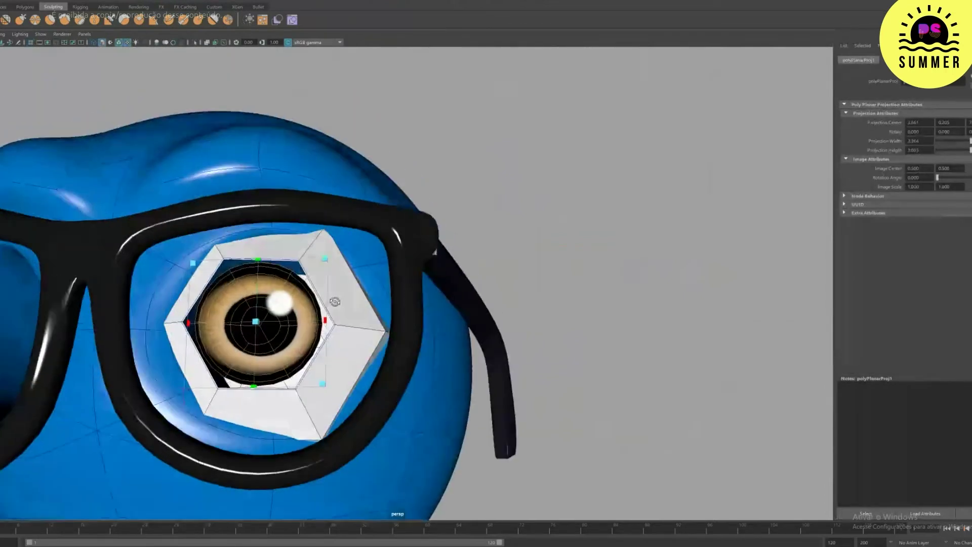
Step: Turn on smooth preview for the eye white and iris, and set their preview division levels to 4
{"action": "left_click_drag", "start_coordinate": [336, 302], "coordinate": [340, 297], "text": "alt"}
{"action": "left_click", "coordinate": [333, 283]}
{"action": "key", "text": "3"}
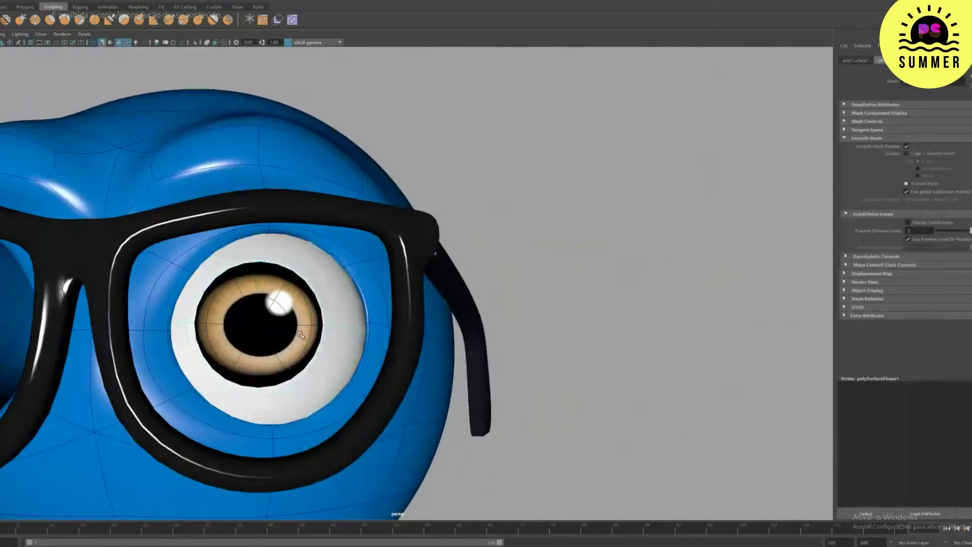
{"action": "key", "text": "ctrl+a"}
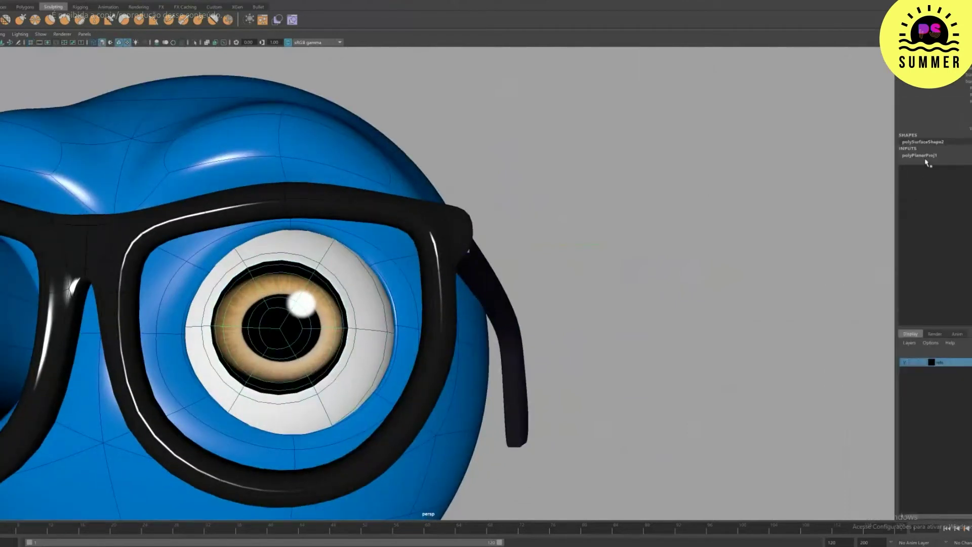
{"action": "key", "text": "ctrl+a"}
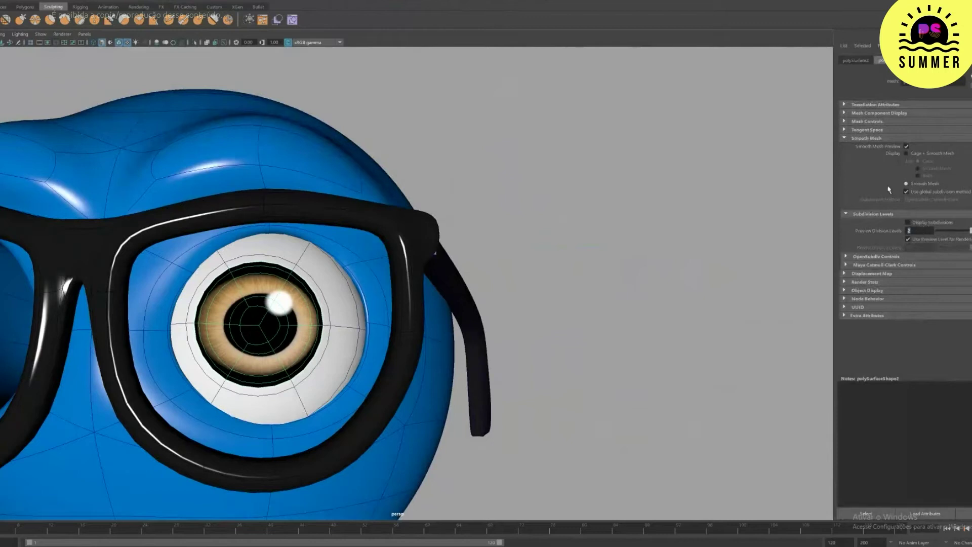
{"action": "left_click", "coordinate": [341, 338]}
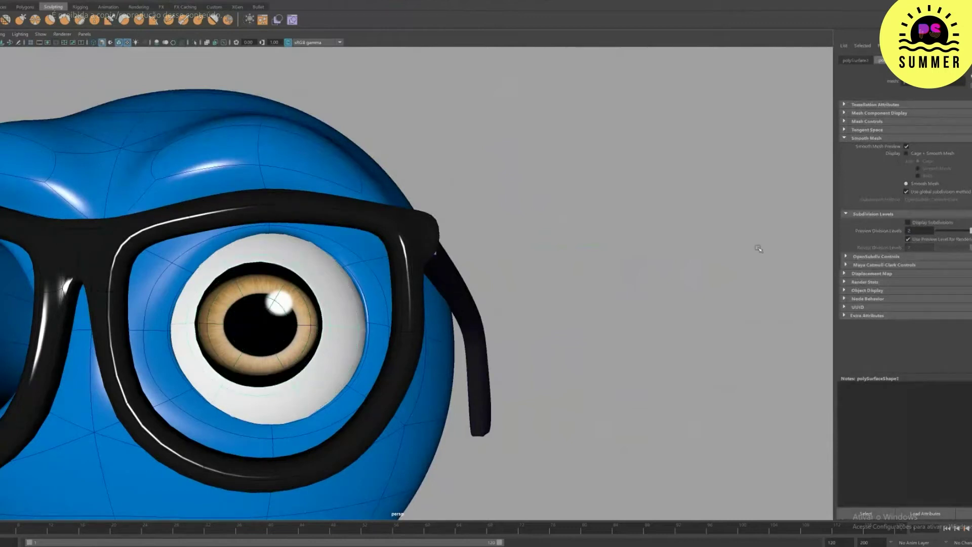
{"action": "left_click_drag", "start_coordinate": [928, 230], "coordinate": [873, 182]}
{"action": "type", "text": "4"}
{"action": "key", "text": "Return"}
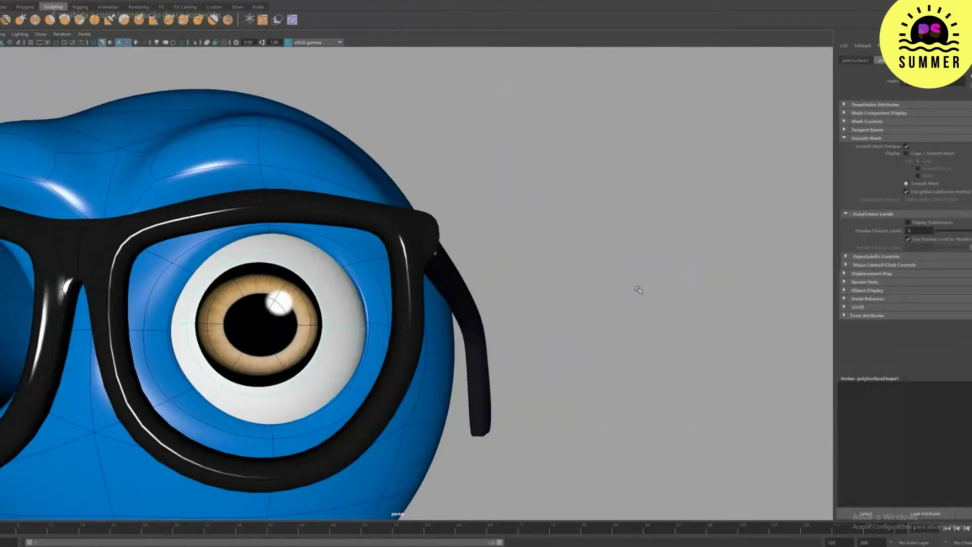
Step: Select the iris piece and open its layout in the UV Editor
{"action": "right_click_drag", "start_coordinate": [638, 289], "coordinate": [400, 130], "text": "alt"}
{"action": "middle_click_drag", "start_coordinate": [422, 161], "coordinate": [476, 159], "text": "alt"}
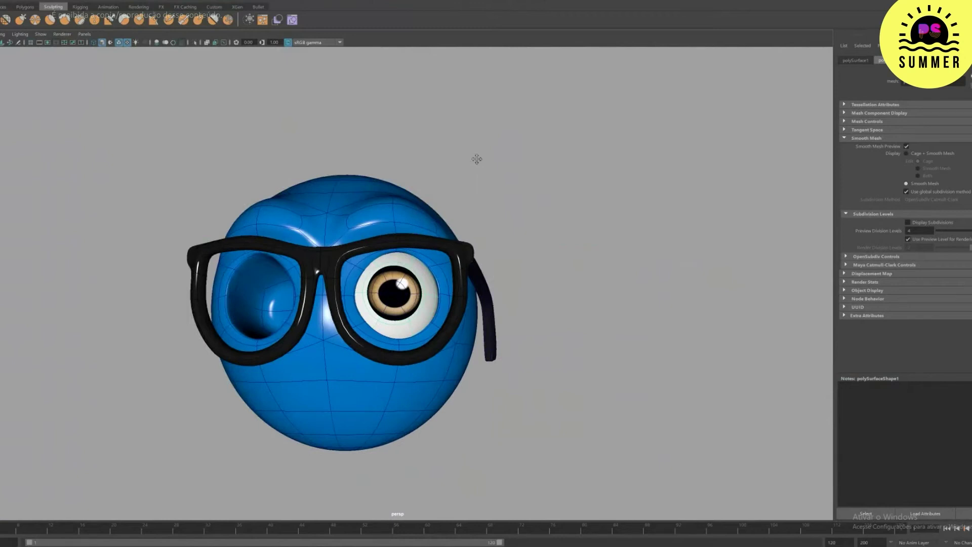
{"action": "scroll", "coordinate": [443, 306], "scroll_direction": "up", "scroll_amount": 1}
{"action": "left_click", "coordinate": [442, 306]}
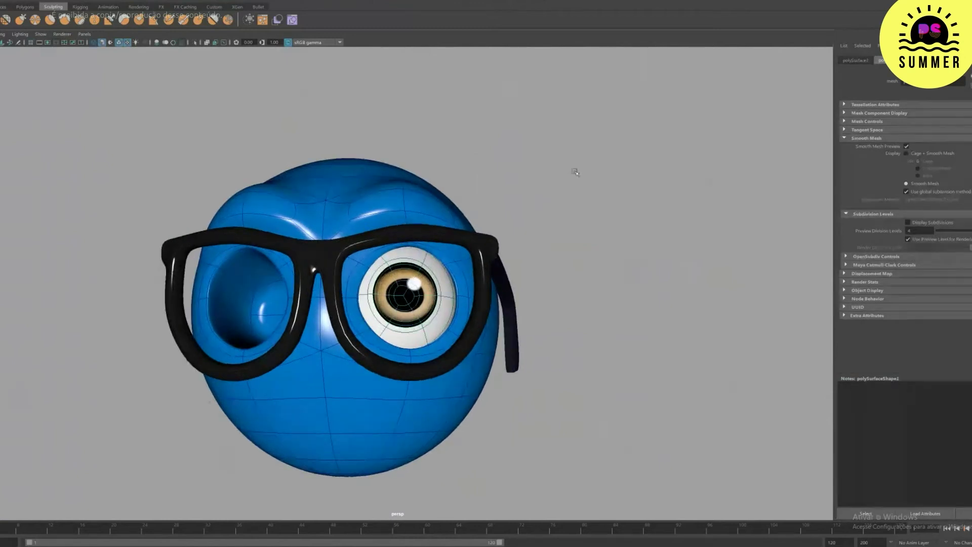
{"action": "left_click", "coordinate": [81, 2]}
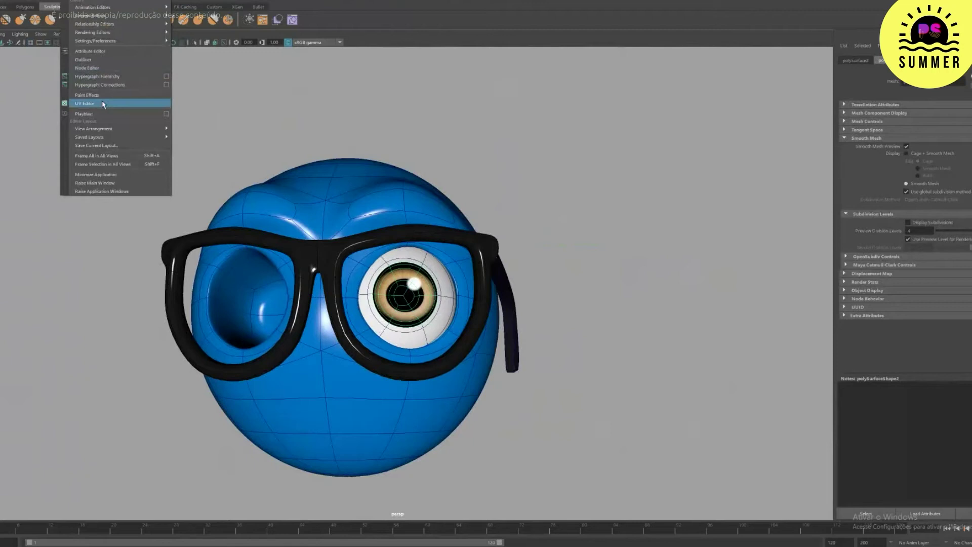
{"action": "left_click", "coordinate": [85, 104]}
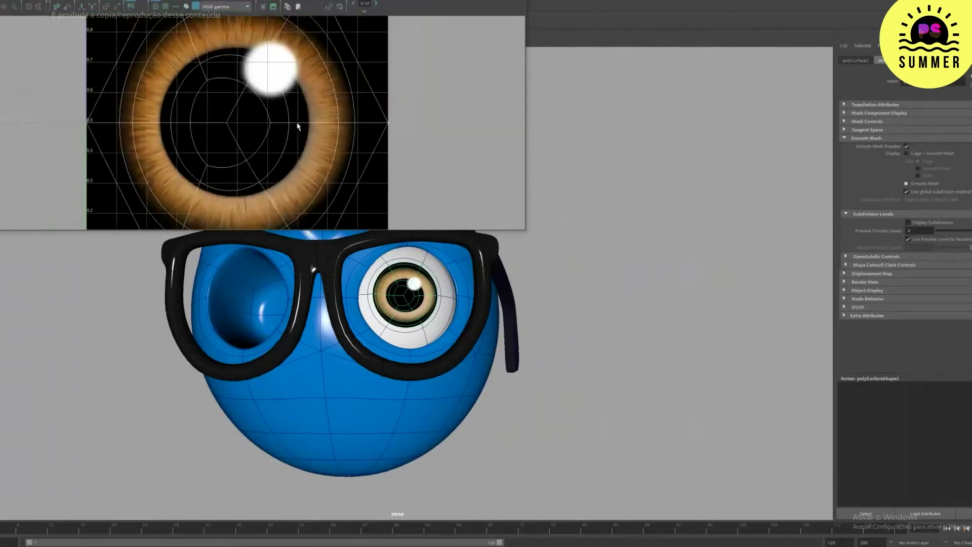
Step: Select all the iris UVs and scale them down slightly overall and further vertically, so the iris fills the piece as a circle
{"action": "scroll", "coordinate": [298, 126], "scroll_direction": "down", "scroll_amount": 2}
{"action": "middle_click_drag", "start_coordinate": [273, 97], "coordinate": [314, 122]}
{"action": "right_click_drag", "start_coordinate": [314, 122], "coordinate": [531, 254]}
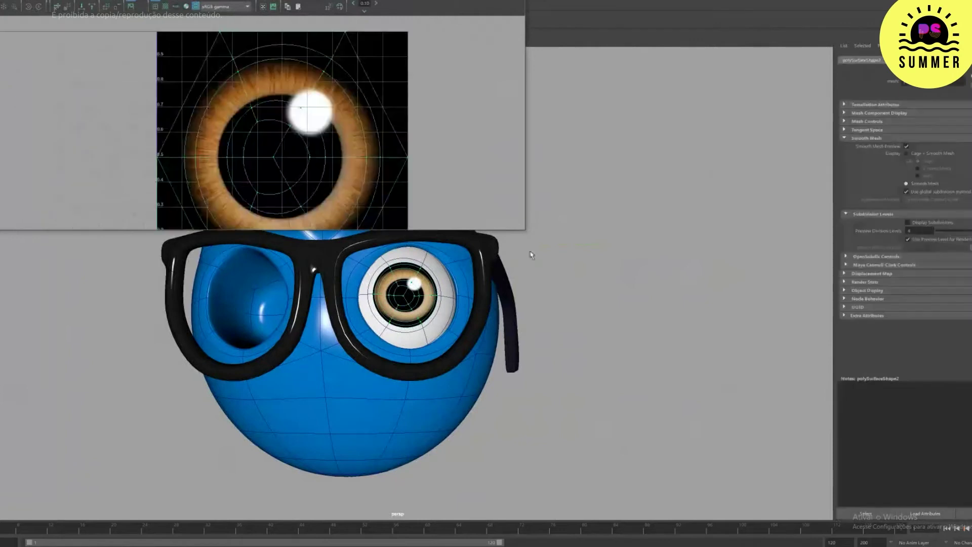
{"action": "key", "text": "r"}
{"action": "left_click_drag", "start_coordinate": [283, 158], "coordinate": [278, 155]}
{"action": "left_click_drag", "start_coordinate": [285, 96], "coordinate": [288, 109]}
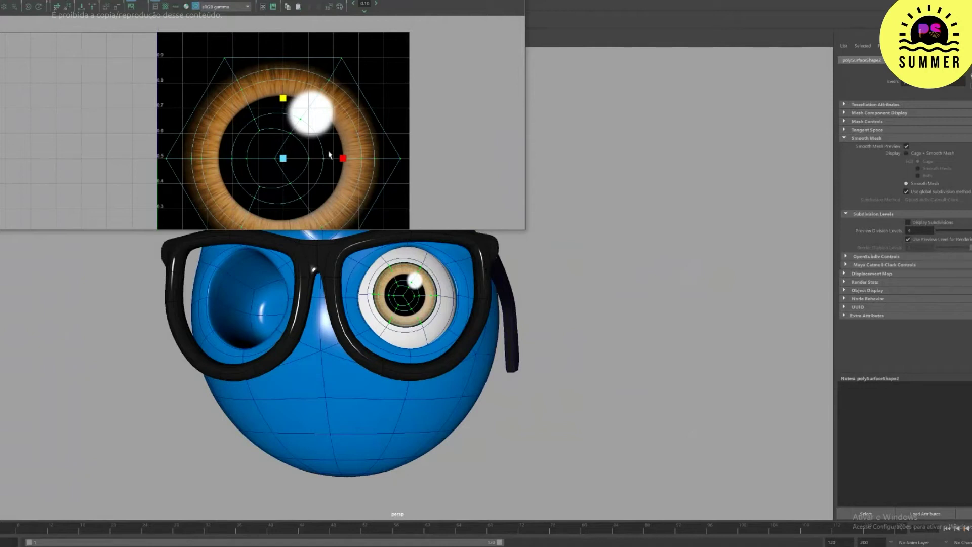
{"action": "middle_click_drag", "start_coordinate": [329, 125], "coordinate": [333, 88], "text": "alt"}
{"action": "right_click_drag", "start_coordinate": [436, 303], "coordinate": [523, 302], "text": "alt"}
{"action": "left_click_drag", "start_coordinate": [523, 302], "coordinate": [500, 311], "text": "alt"}
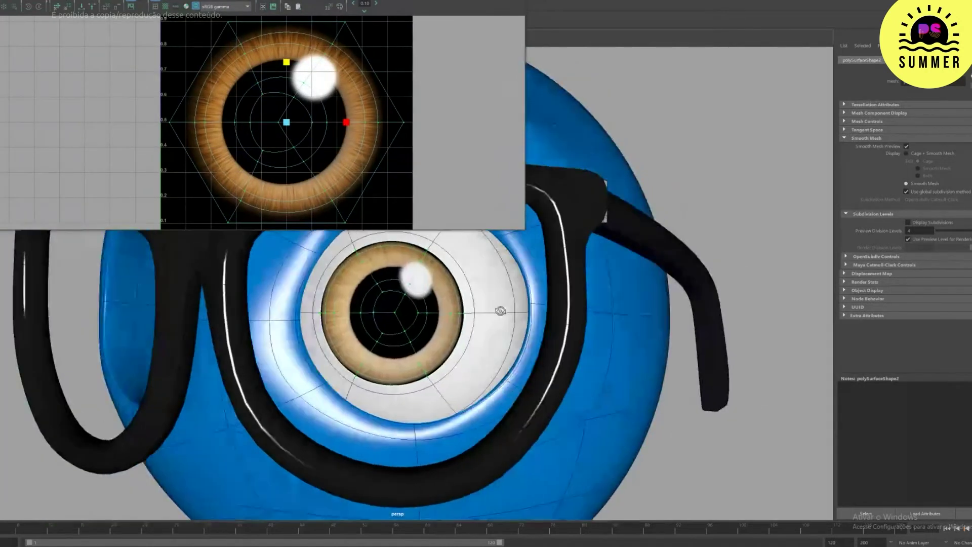
Step: Scale the iris UVs up slightly and nudge them horizontally to centre the iris texture on the piece, then close the UV Editor
{"action": "right_click_drag", "start_coordinate": [501, 310], "coordinate": [507, 311], "text": "alt"}
{"action": "right_click_drag", "start_coordinate": [301, 124], "coordinate": [336, 123]}
{"action": "scroll", "coordinate": [215, 54], "scroll_direction": "down", "scroll_amount": 3}
{"action": "left_click_drag", "start_coordinate": [271, 122], "coordinate": [277, 122]}
{"action": "key", "text": "w"}
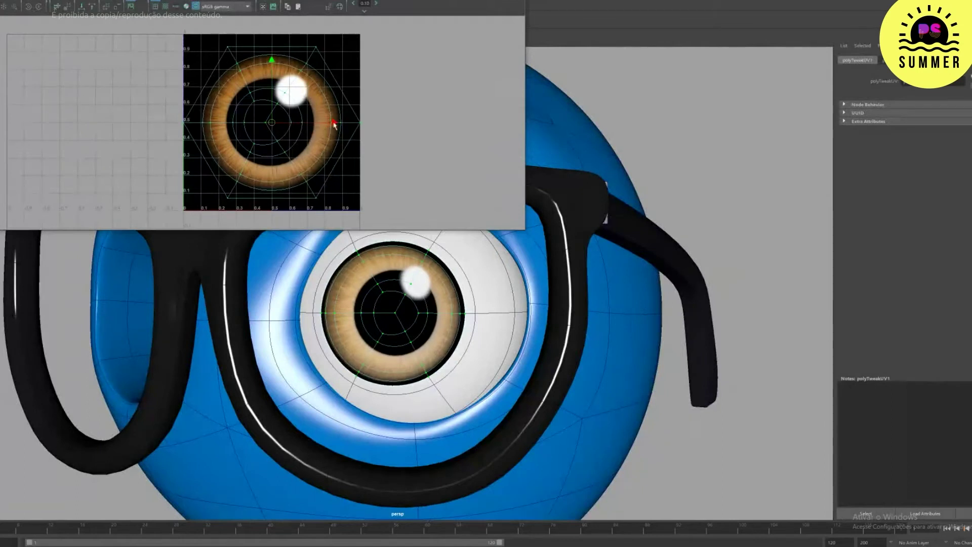
{"action": "left_click_drag", "start_coordinate": [334, 125], "coordinate": [333, 125]}
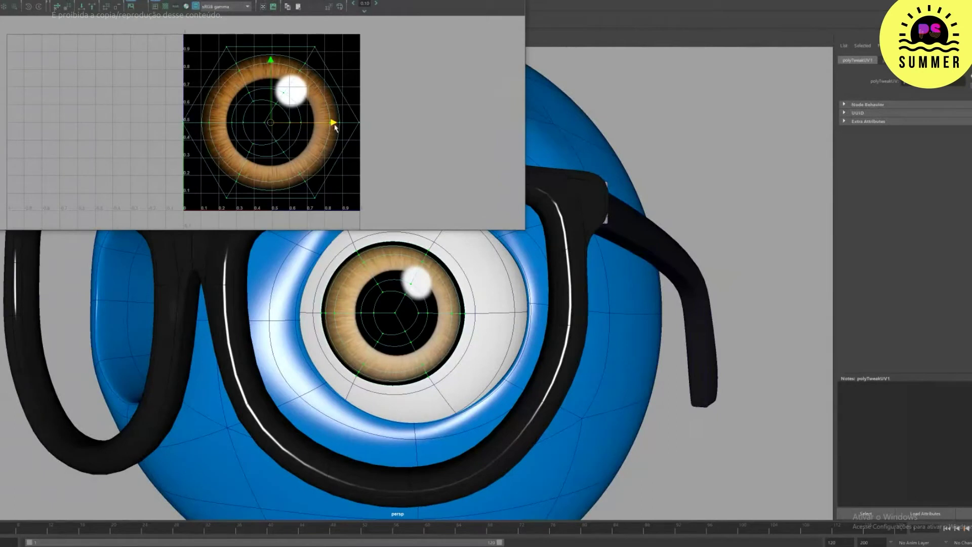
{"action": "left_click", "coordinate": [517, 2]}
Step: Select the whole eyeball with its iris, scale it up slightly and move it to fit the eye socket behind the glasses
{"action": "left_click", "coordinate": [723, 109]}
{"action": "right_click_drag", "start_coordinate": [723, 109], "coordinate": [489, 111], "text": "alt"}
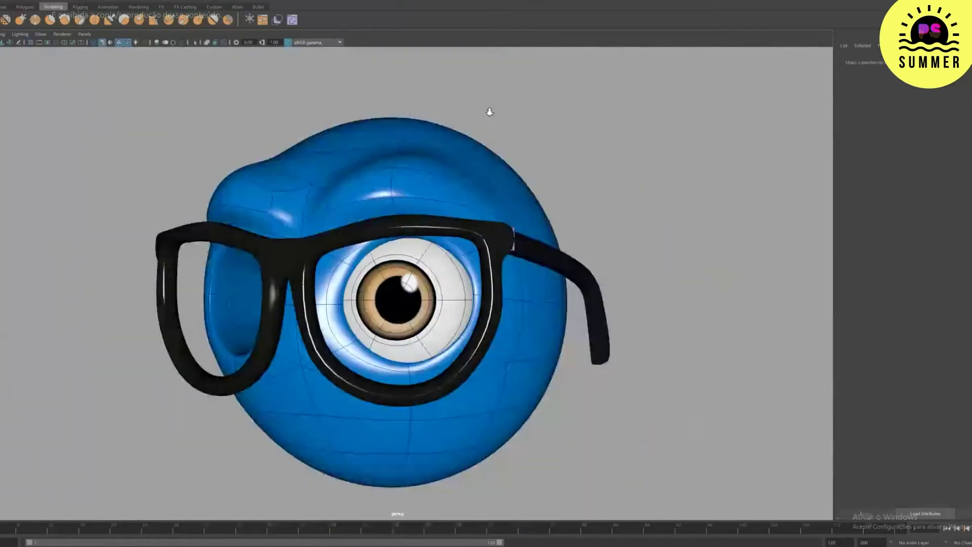
{"action": "left_click_drag", "start_coordinate": [488, 111], "coordinate": [532, 114], "text": "alt"}
{"action": "left_click", "coordinate": [424, 261]}
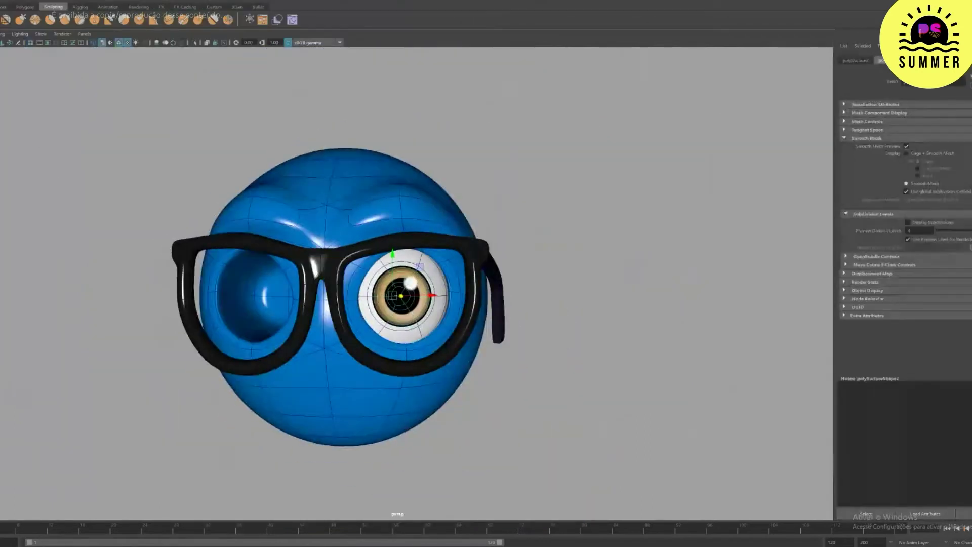
{"action": "left_click", "coordinate": [427, 338]}
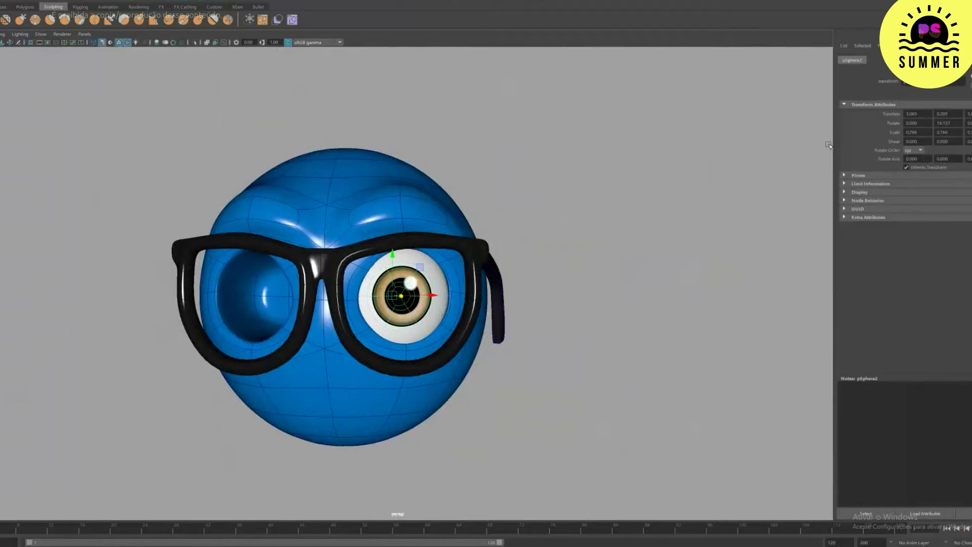
{"action": "left_click_drag", "start_coordinate": [393, 295], "coordinate": [414, 306]}
{"action": "left_click_drag", "start_coordinate": [335, 259], "coordinate": [389, 288], "text": "alt"}
{"action": "key", "text": "w"}
{"action": "mouse_move", "coordinate": [389, 289]}
{"action": "left_mouse_down", "text": "alt"}
{"action": "mouse_move", "coordinate": [329, 274]}
{"action": "mouse_move", "coordinate": [423, 299]}
{"action": "mouse_move", "coordinate": [400, 296]}
{"action": "left_mouse_up", "text": "alt"}
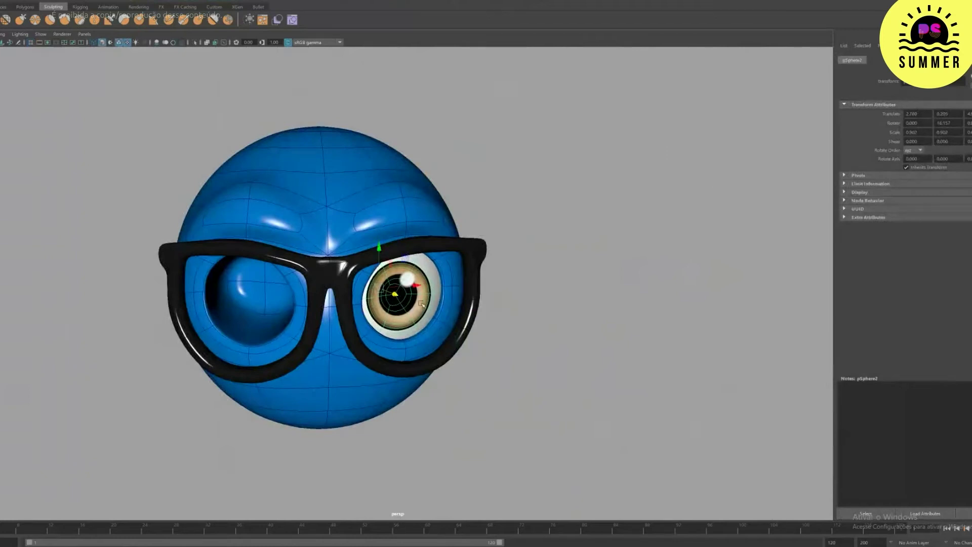
Step: Add the V-Ray Texture input gamma attribute to the file texture of the iris material
{"action": "left_click", "coordinate": [613, 307]}
{"action": "key", "text": "f"}
{"action": "left_click_drag", "start_coordinate": [522, 258], "coordinate": [477, 255], "text": "alt"}
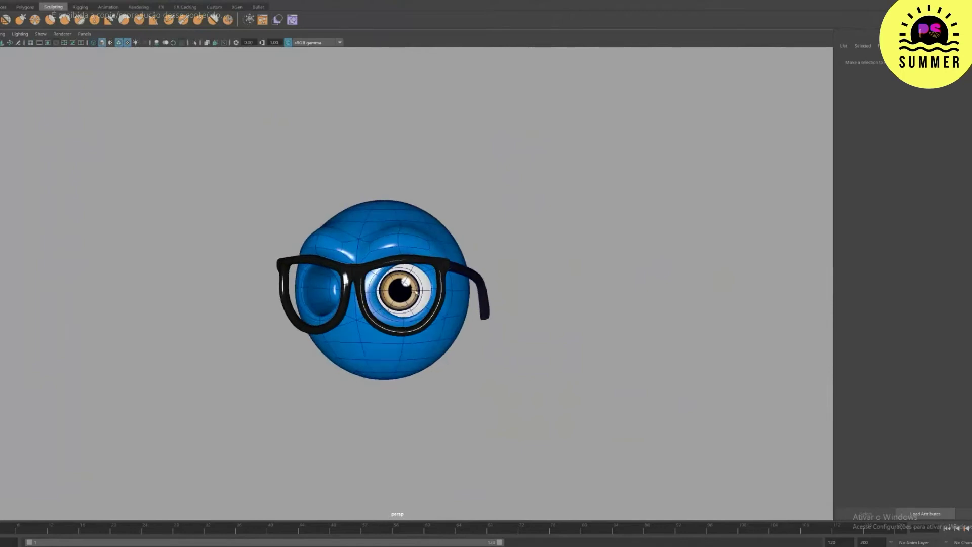
{"action": "left_click", "coordinate": [415, 292]}
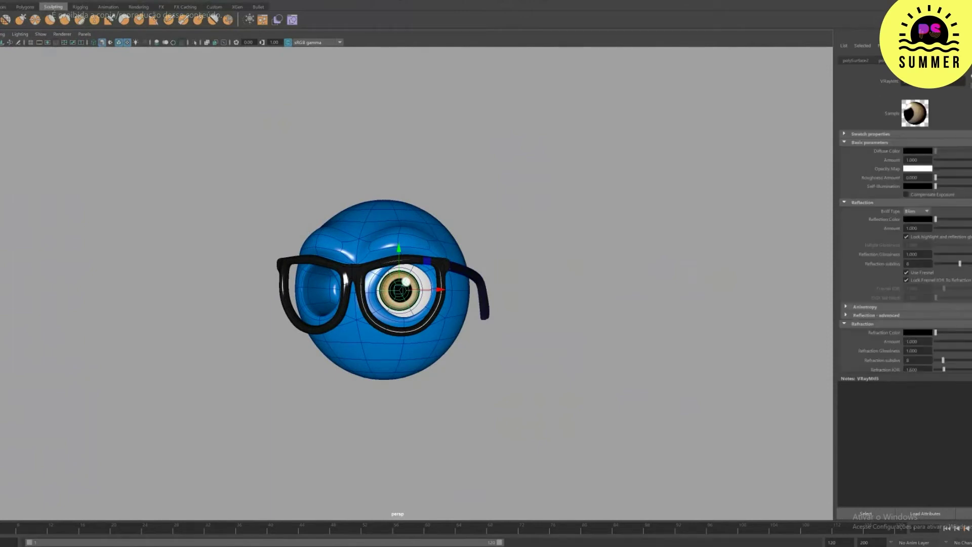
{"action": "mouse_move", "coordinate": [931, 80]}
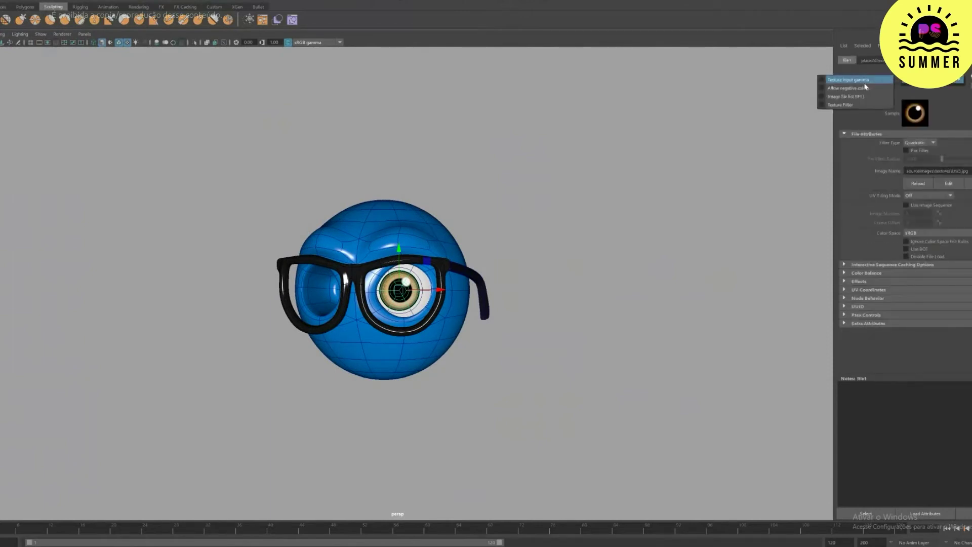
{"action": "left_click", "coordinate": [865, 81]}
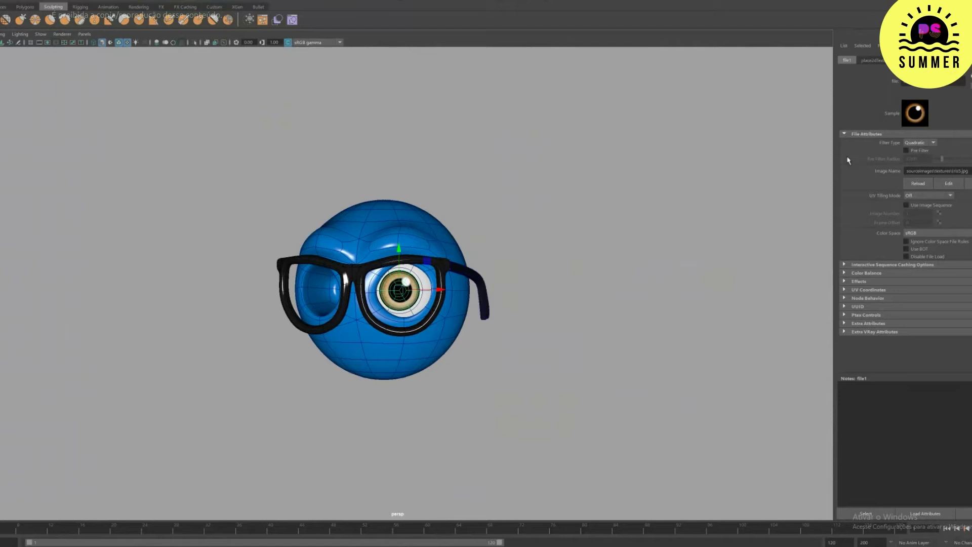
{"action": "left_click", "coordinate": [557, 238]}
Step: Group the eyeball and create a mirrored duplicate of the group across the head's centre for the empty socket
{"action": "left_click_drag", "start_coordinate": [405, 306], "coordinate": [446, 297], "text": "alt"}
{"action": "right_click_drag", "start_coordinate": [446, 297], "coordinate": [481, 325], "text": "alt"}
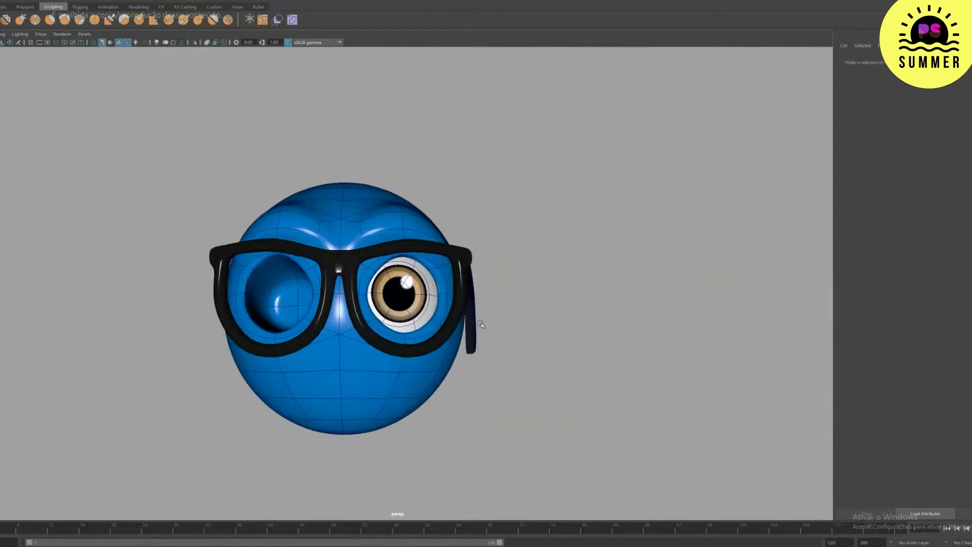
{"action": "left_click_drag", "start_coordinate": [481, 325], "coordinate": [446, 334], "text": "alt"}
{"action": "left_click", "coordinate": [425, 299]}
{"action": "key", "text": "ctrl+d"}
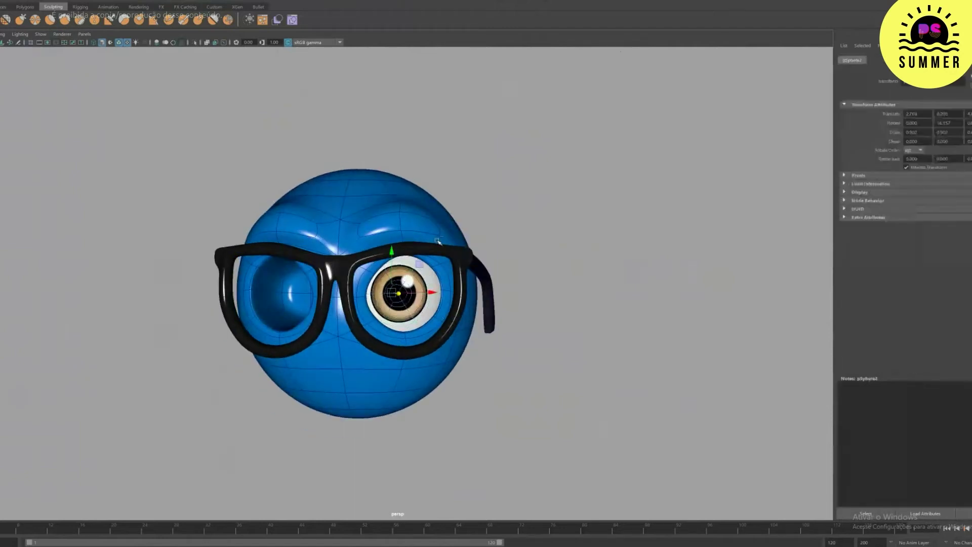
{"action": "key", "text": "ctrl+g"}
{"action": "left_click_drag", "start_coordinate": [439, 241], "coordinate": [434, 159], "text": "alt"}
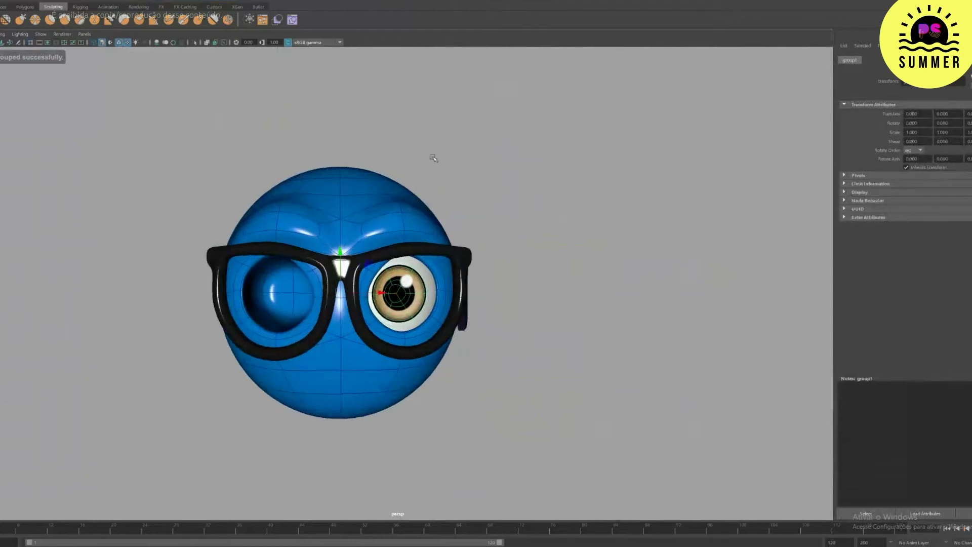
{"action": "key", "text": "ctrl+a"}
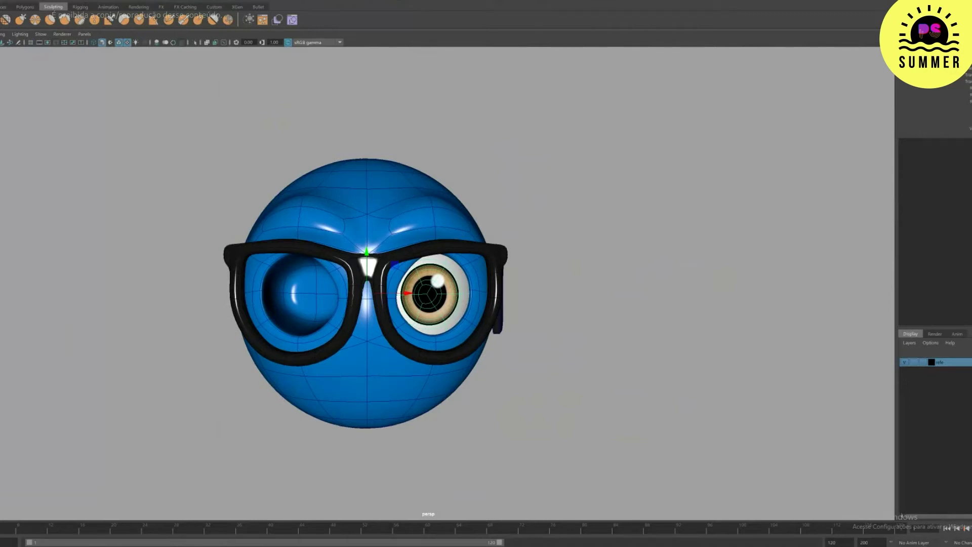
{"action": "key", "text": "ctrl+shift+d"}
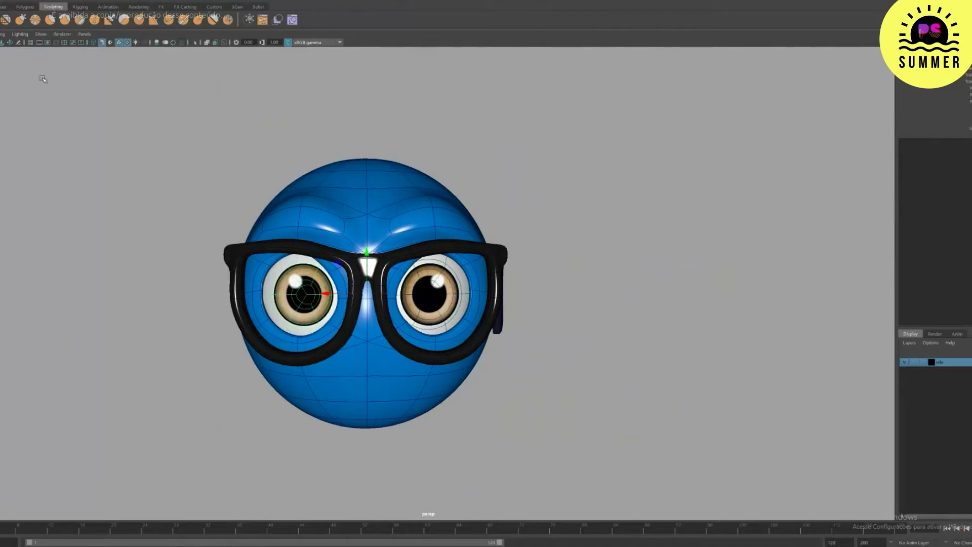
Step: Freeze the transformations of the mirrored eye group and deselect it
{"action": "left_click", "coordinate": [28, 1]}
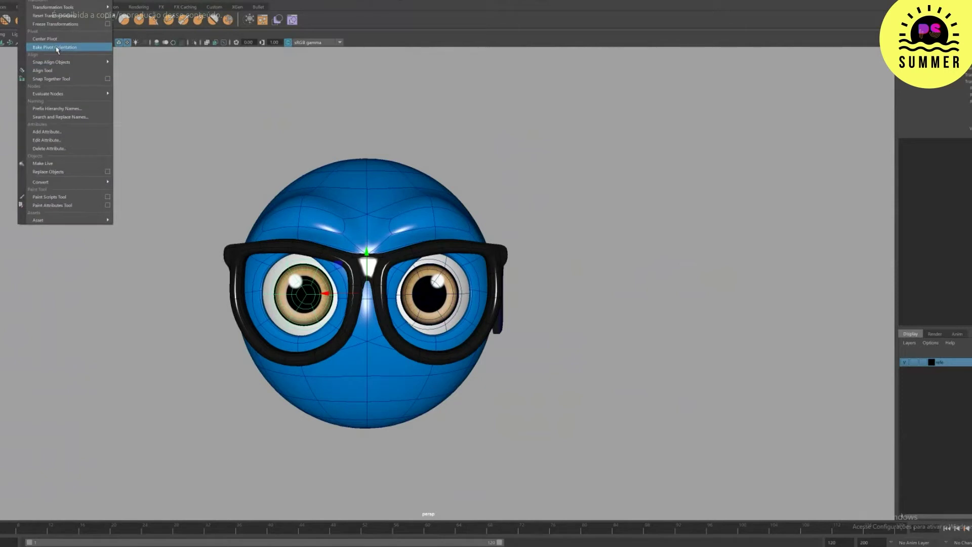
{"action": "left_click", "coordinate": [61, 25]}
{"action": "left_click", "coordinate": [220, 181]}
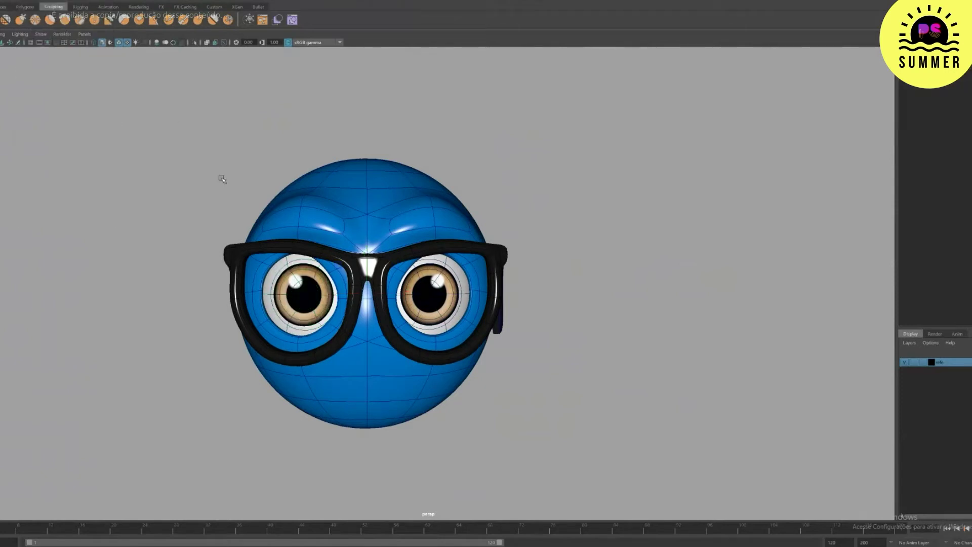
Step: Flip the mirrored iris's UVs horizontally in the UV Editor so its highlight sits on the same side as the original's
{"action": "left_click", "coordinate": [315, 290]}
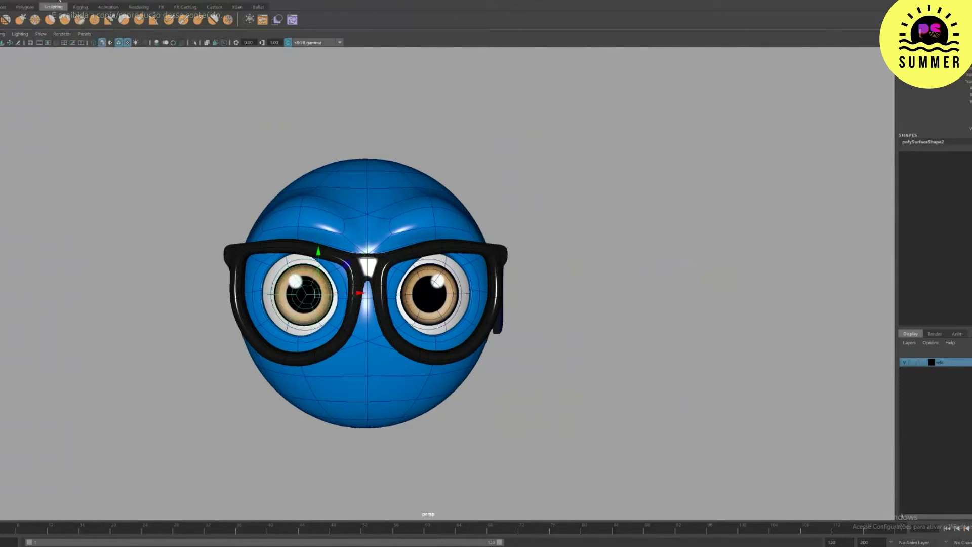
{"action": "left_click", "coordinate": [68, 1]}
{"action": "left_click", "coordinate": [103, 106]}
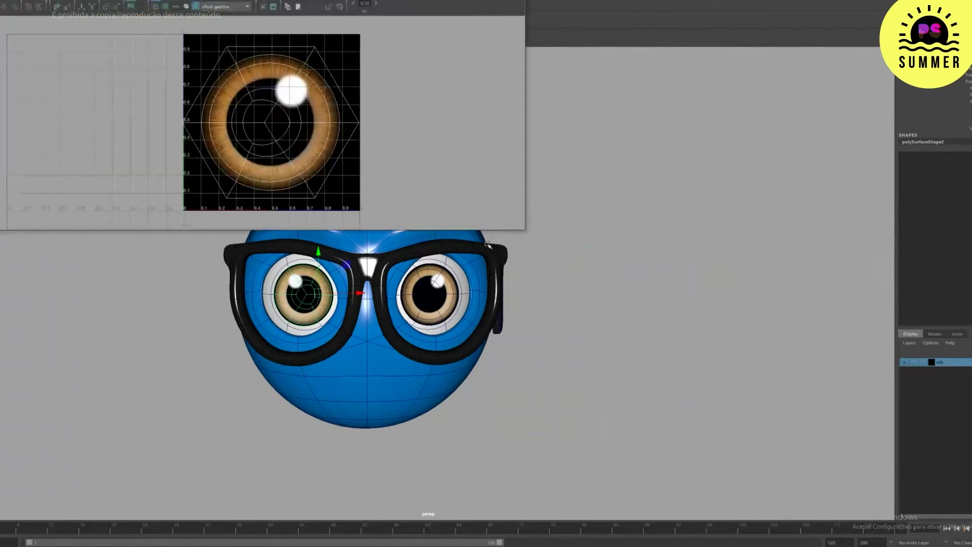
{"action": "right_click_drag", "start_coordinate": [330, 128], "coordinate": [377, 127], "text": "ctrl"}
{"action": "key", "text": "r"}
{"action": "left_click_drag", "start_coordinate": [332, 122], "coordinate": [238, 123]}
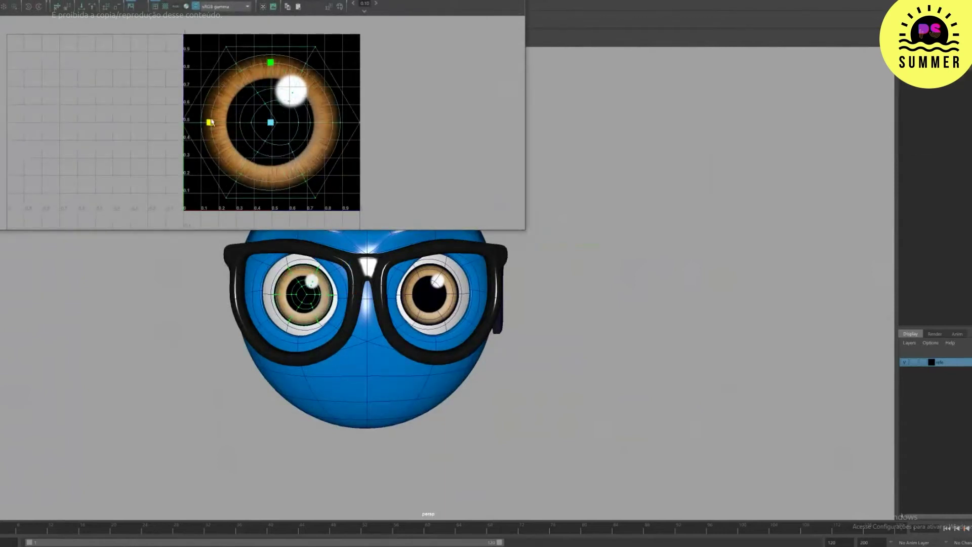
Step: Finish editing the iris UVs over the eye texture and return the iris mesh to object mode
{"action": "left_click", "coordinate": [210, 122]}
{"action": "right_click", "coordinate": [306, 276]}
{"action": "right_click_drag", "start_coordinate": [307, 275], "coordinate": [345, 265]}
Step: Select the glasses' temple arm and, in the side view, move its pivot to the hinge end beside the frame
{"action": "right_click_drag", "start_coordinate": [375, 221], "coordinate": [335, 97], "text": "alt"}
{"action": "left_click_drag", "start_coordinate": [405, 206], "coordinate": [472, 298], "text": "alt"}
{"action": "left_click", "coordinate": [467, 263]}
{"action": "key", "text": "space"}
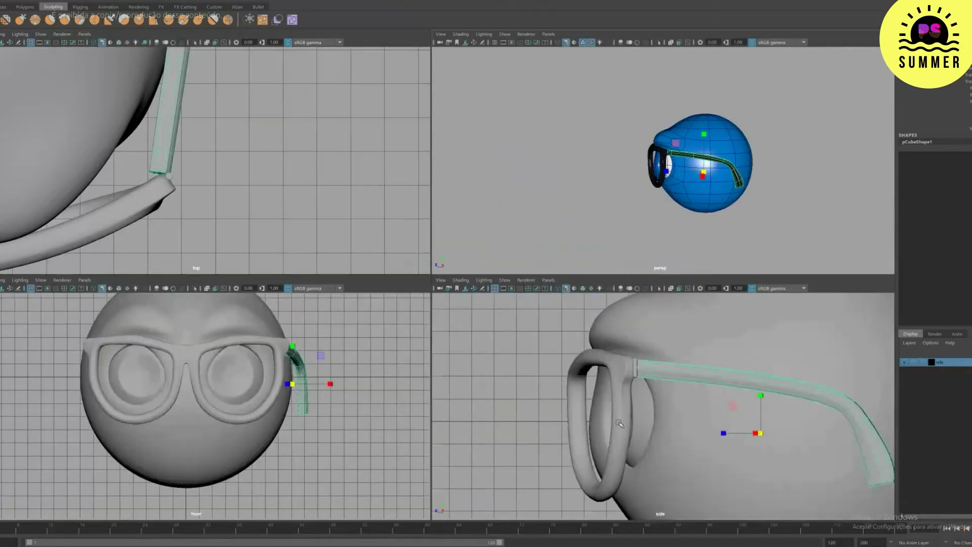
{"action": "key", "text": "space"}
{"action": "key", "text": "e"}
{"action": "key", "text": "d"}
{"action": "left_click_drag", "start_coordinate": [606, 329], "coordinate": [398, 226]}
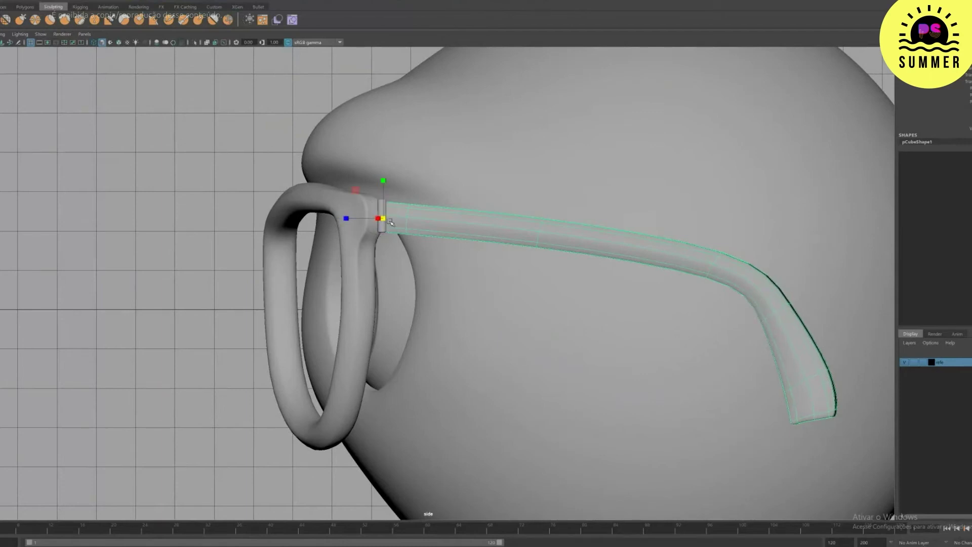
Step: Shorten the temple arm along its length by scaling it toward the hinge, and check the fit in perspective
{"action": "left_click_drag", "start_coordinate": [384, 219], "coordinate": [348, 219]}
{"action": "key", "text": "ctrl+z"}
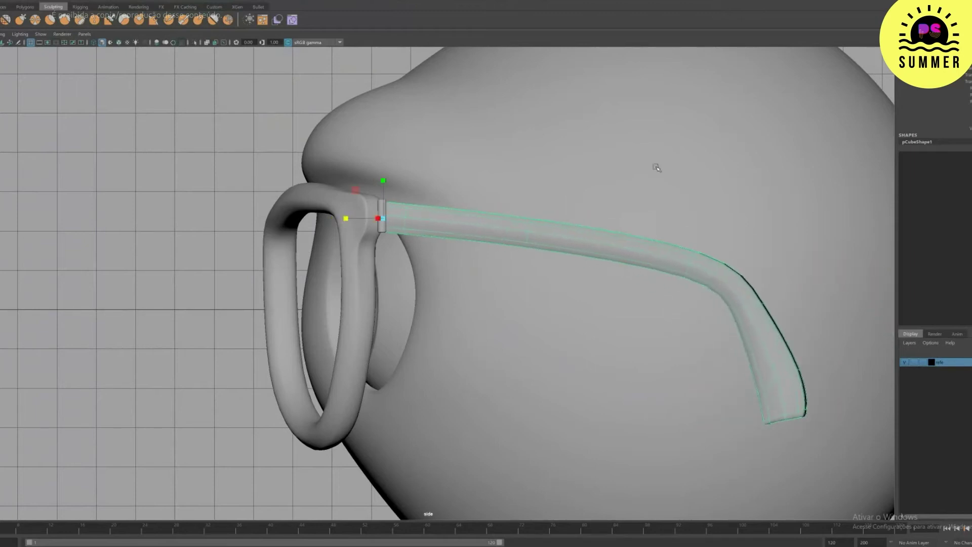
{"action": "key", "text": "space"}
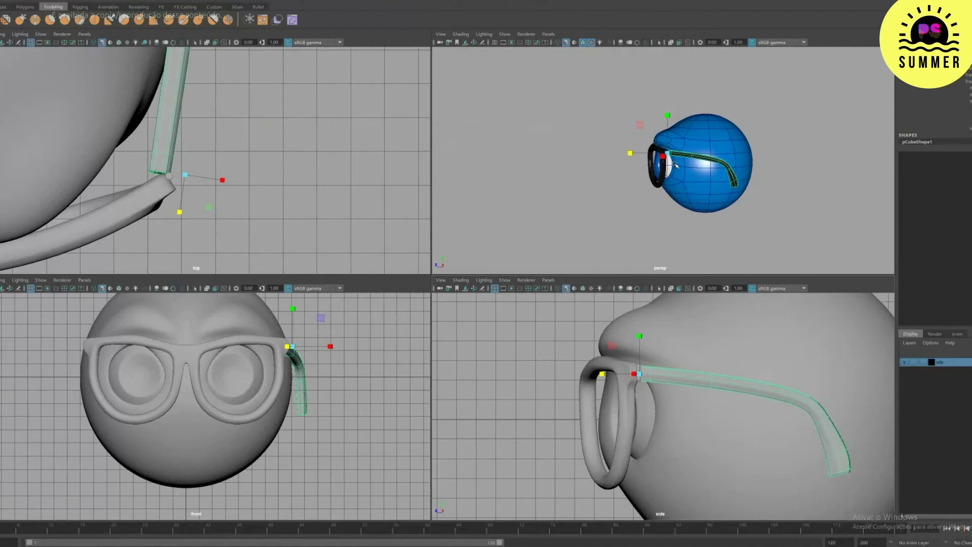
{"action": "key", "text": "space"}
{"action": "key", "text": "f"}
{"action": "left_click_drag", "start_coordinate": [481, 248], "coordinate": [523, 261], "text": "alt"}
{"action": "right_click_drag", "start_coordinate": [523, 260], "coordinate": [283, 94], "text": "alt"}
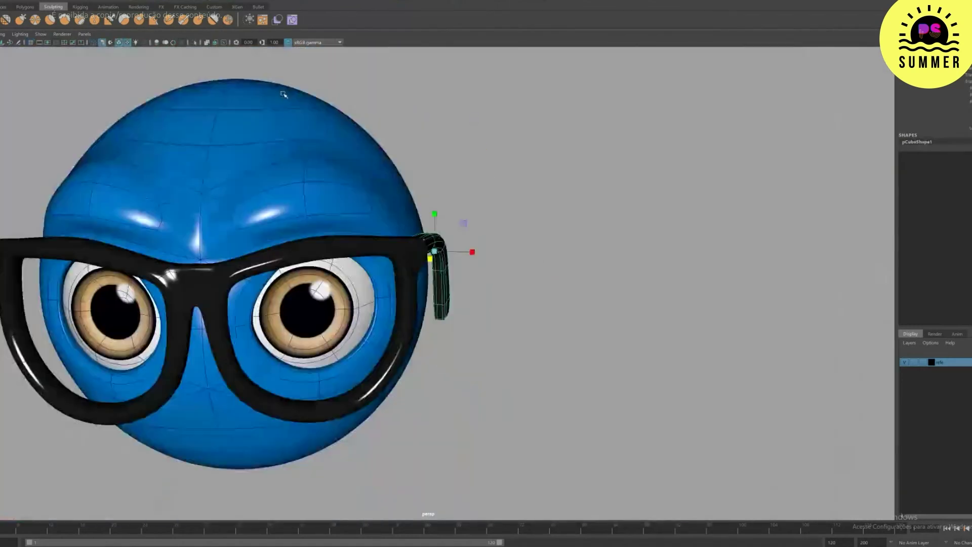
{"action": "right_click_drag", "start_coordinate": [502, 152], "coordinate": [439, 132], "text": "alt"}
{"action": "left_click_drag", "start_coordinate": [583, 203], "coordinate": [517, 235], "text": "alt"}
Step: Inspect the smooth mesh preview subdivision settings of the temple arm and of the glasses frame
{"action": "key", "text": "ctrl+a"}
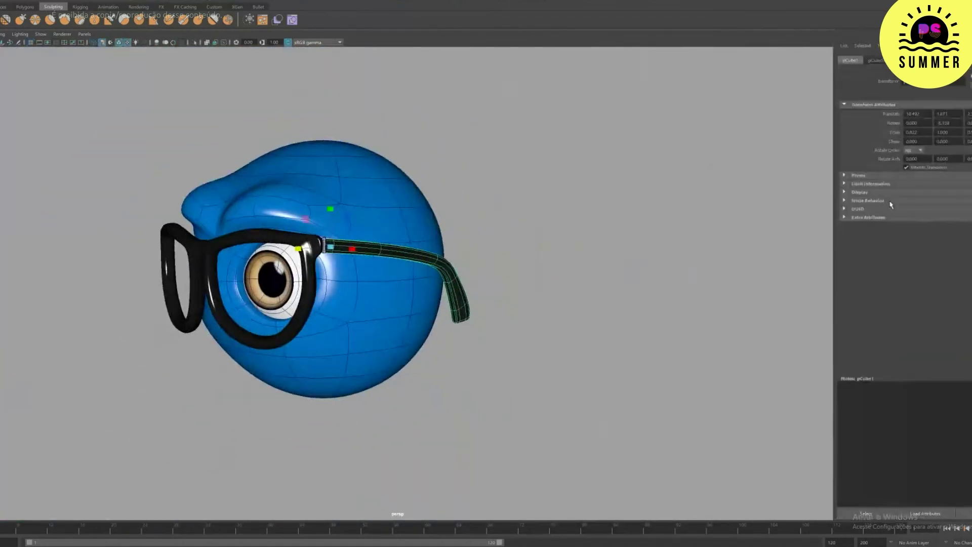
{"action": "key", "text": "ctrl+a"}
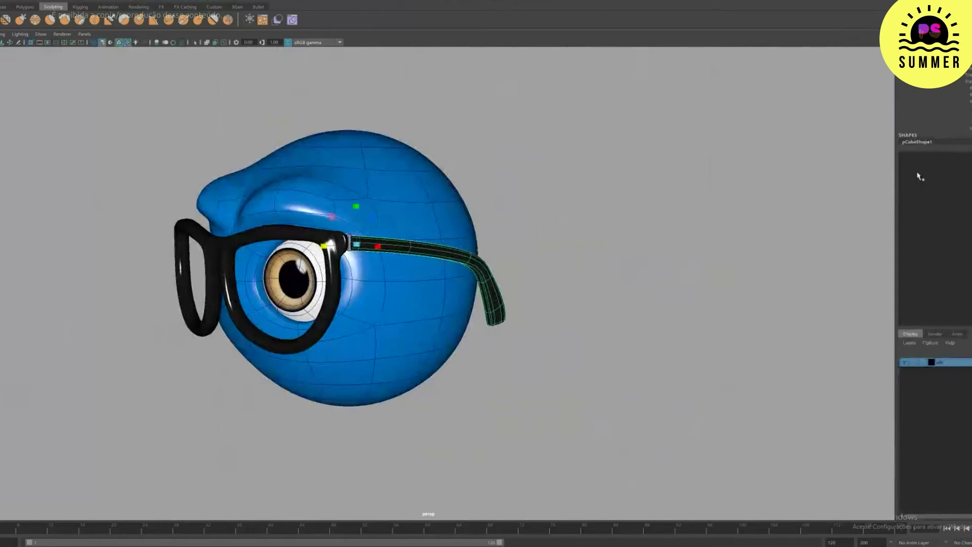
{"action": "key", "text": "ctrl+a"}
{"action": "left_click", "coordinate": [859, 192]}
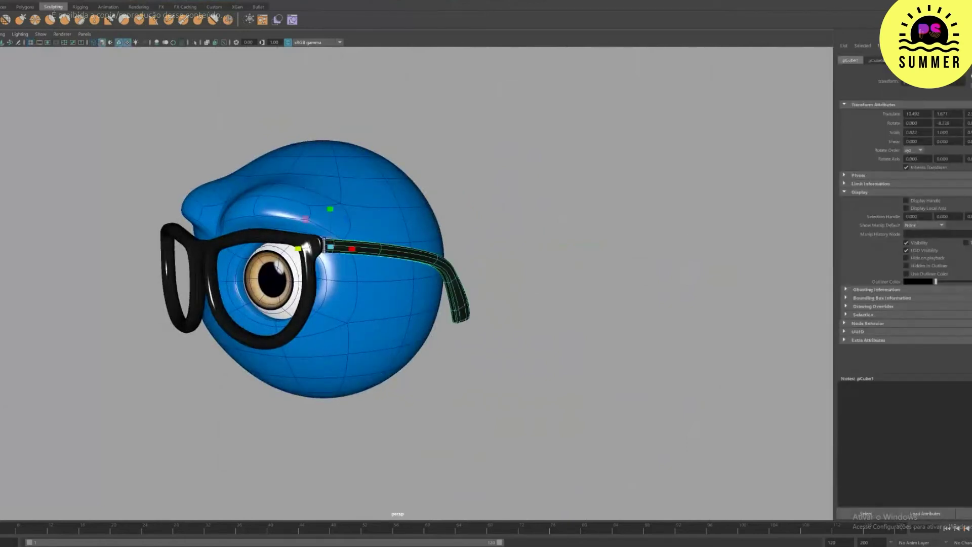
{"action": "left_click", "coordinate": [880, 60]}
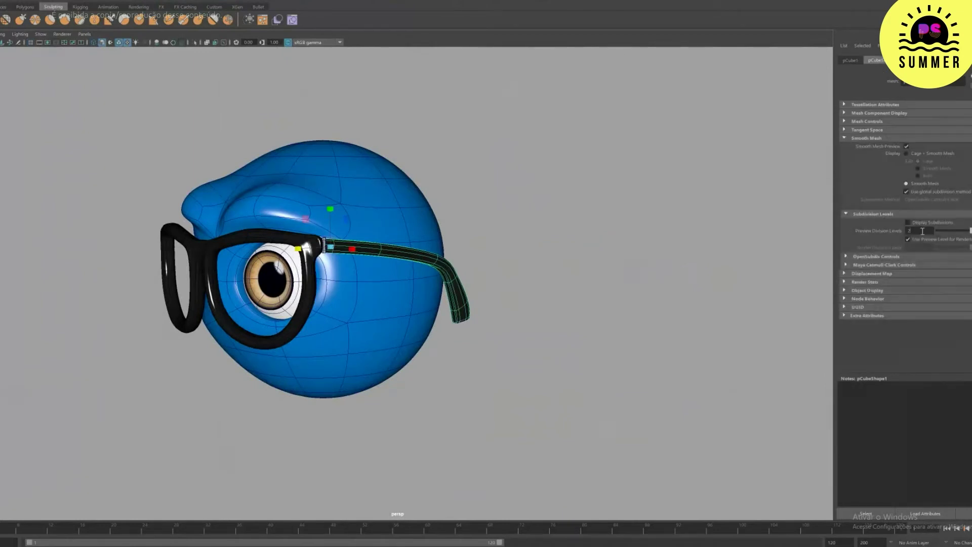
{"action": "left_click", "coordinate": [452, 209]}
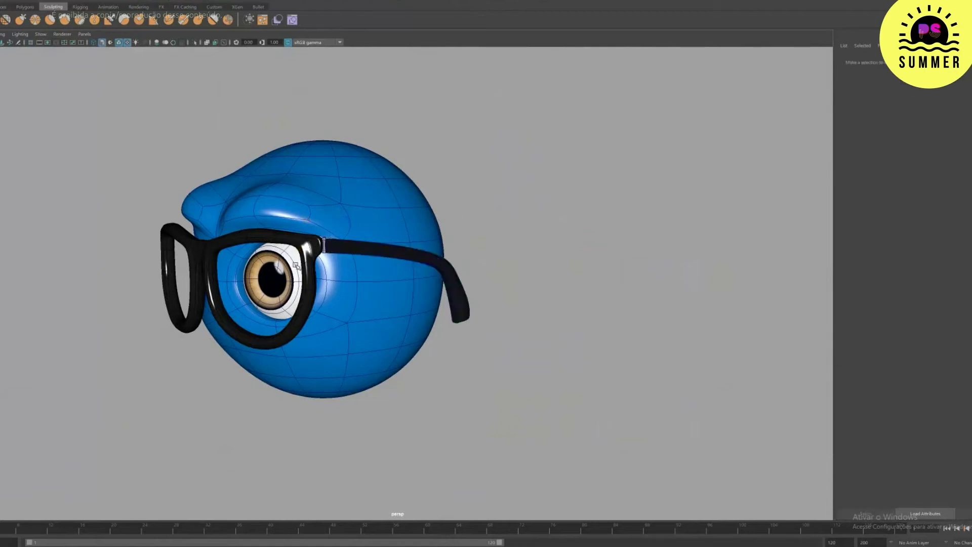
{"action": "right_click_drag", "start_coordinate": [296, 266], "coordinate": [411, 306], "text": "alt"}
{"action": "left_click", "coordinate": [258, 238]}
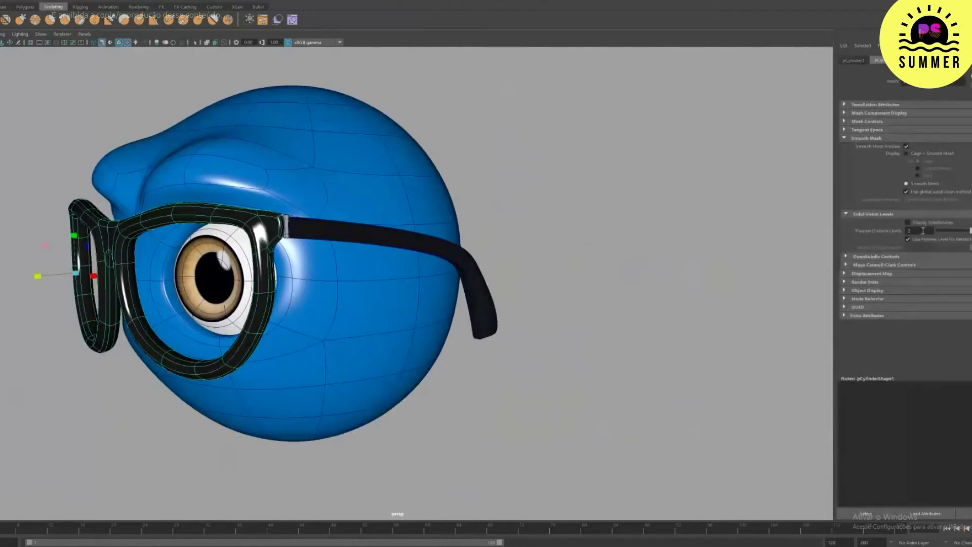
{"action": "left_click", "coordinate": [557, 267]}
Step: Assign the black VRayMtl3 material to the small hinge cylinder between the frame and the temple arm
{"action": "left_click_drag", "start_coordinate": [385, 284], "coordinate": [455, 288], "text": "alt"}
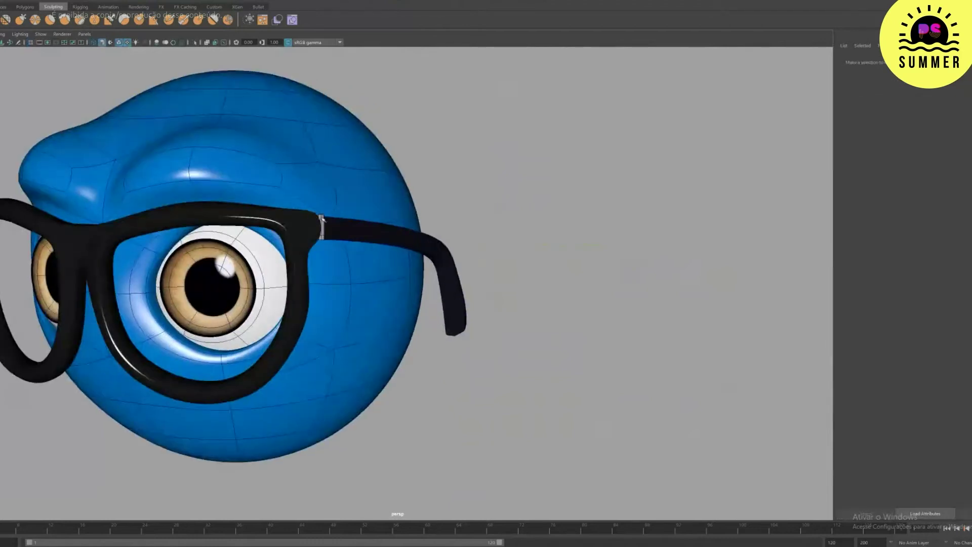
{"action": "left_click", "coordinate": [322, 227]}
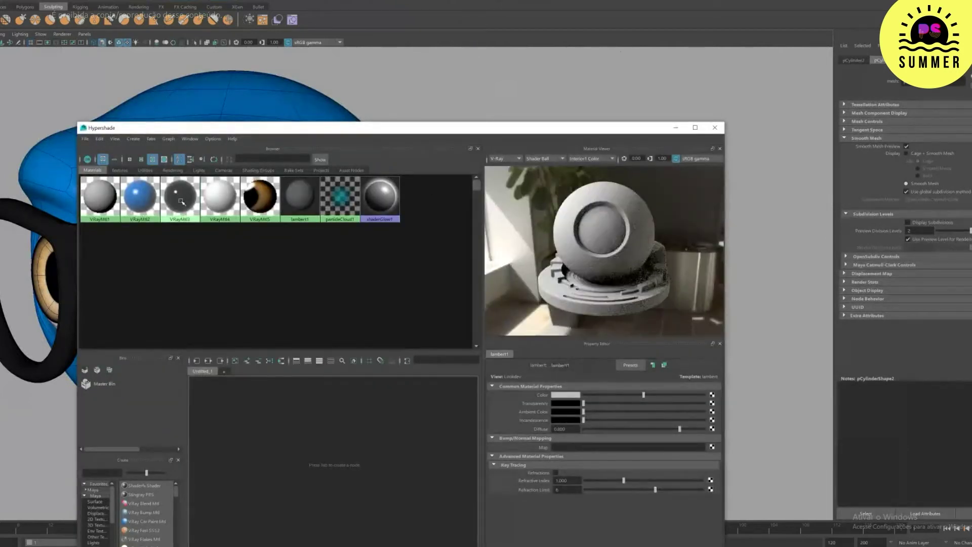
{"action": "right_click_drag", "start_coordinate": [181, 201], "coordinate": [189, 177]}
{"action": "left_click", "coordinate": [675, 128]}
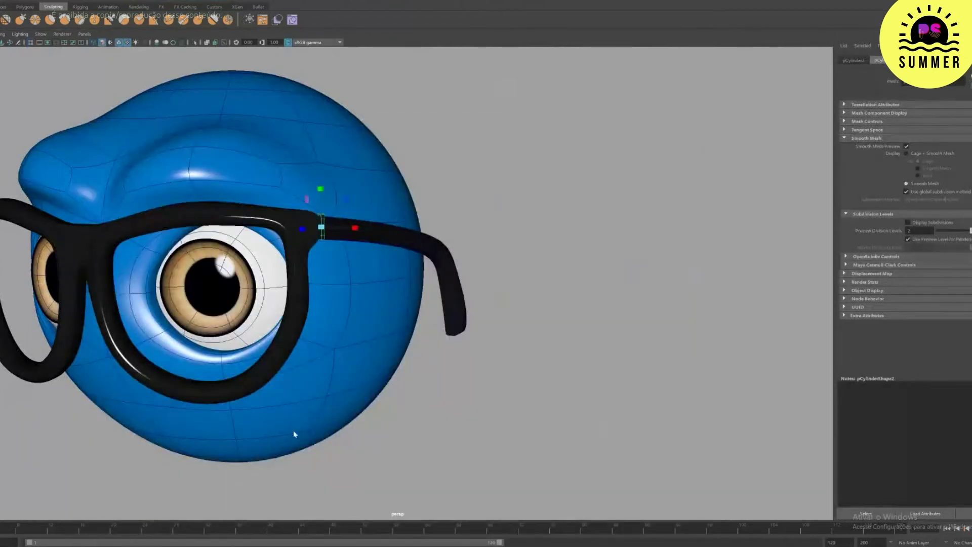
Step: Show the models without textures and group the hinge cylinder together with the temple arm
{"action": "mouse_move", "coordinate": [460, 191]}
{"action": "left_mouse_down", "text": "alt"}
{"action": "mouse_move", "coordinate": [314, 259]}
{"action": "mouse_move", "coordinate": [372, 304]}
{"action": "mouse_move", "coordinate": [378, 296]}
{"action": "left_mouse_up", "text": "alt"}
{"action": "key", "text": "5"}
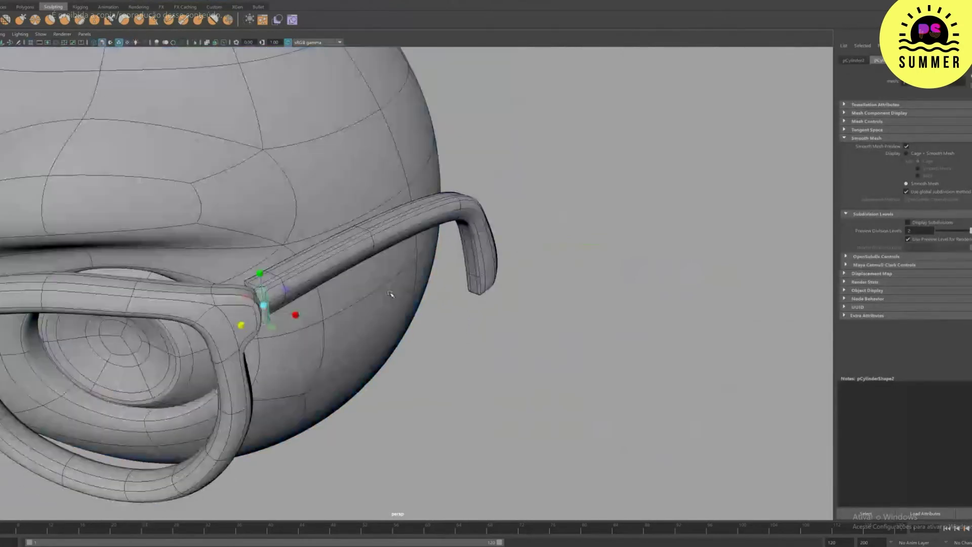
{"action": "right_click_drag", "start_coordinate": [551, 284], "coordinate": [385, 261], "text": "alt"}
{"action": "middle_click_drag", "start_coordinate": [385, 261], "coordinate": [506, 275], "text": "alt"}
{"action": "left_click", "coordinate": [507, 274], "text": "shift"}
{"action": "key", "text": "ctrl+g"}
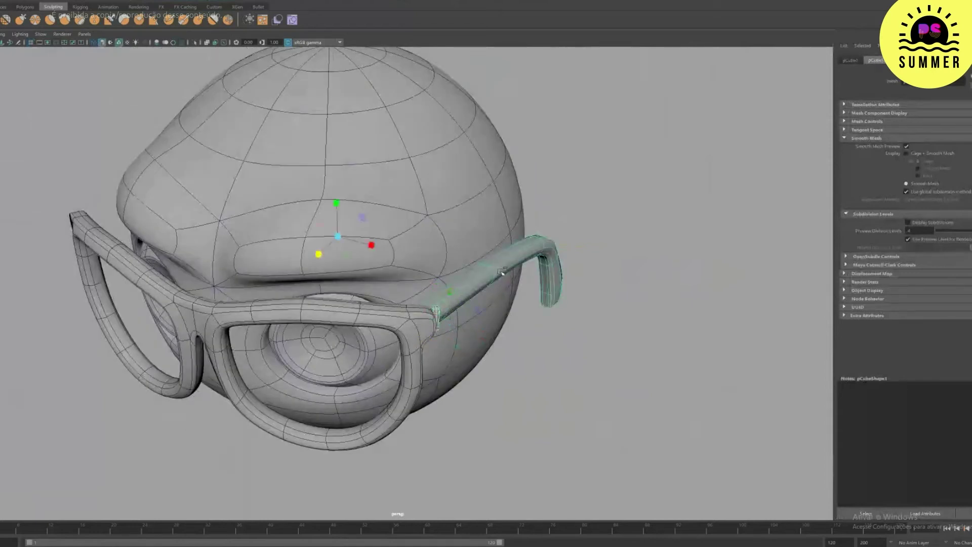
Step: Duplicate the temple arm and hinge group and mirror the copy across X to the other side of the glasses
{"action": "key", "text": "ctrl+a"}
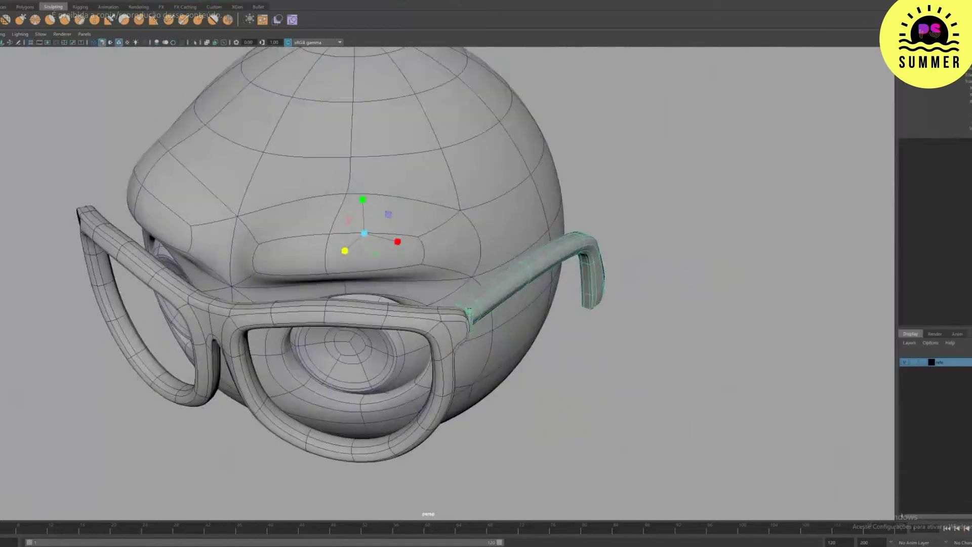
{"action": "key", "text": "Return"}
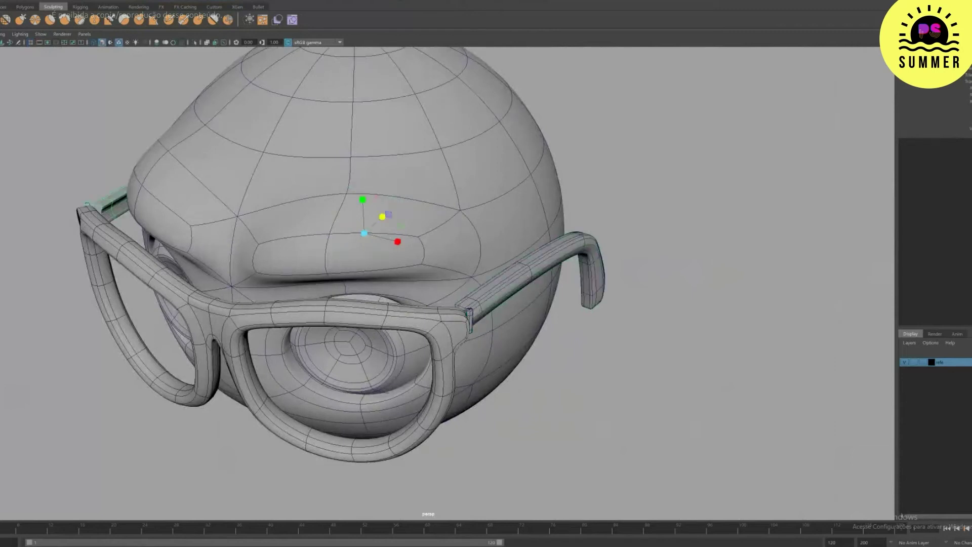
{"action": "right_click_drag", "start_coordinate": [506, 273], "coordinate": [383, 240], "text": "alt"}
{"action": "left_click_drag", "start_coordinate": [383, 240], "coordinate": [492, 240], "text": "alt"}
{"action": "right_click_drag", "start_coordinate": [492, 240], "coordinate": [516, 240], "text": "alt"}
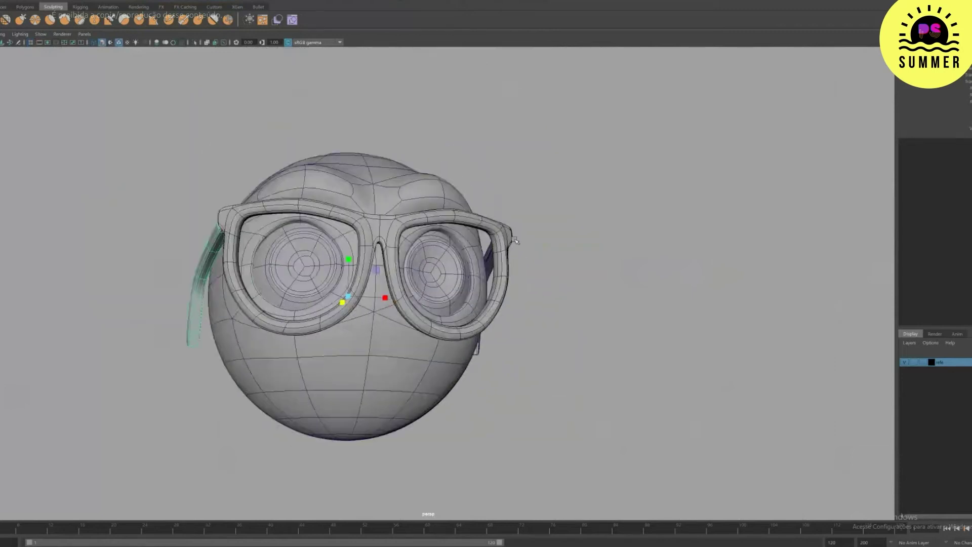
{"action": "middle_click_drag", "start_coordinate": [515, 240], "coordinate": [534, 213], "text": "alt"}
{"action": "left_click_drag", "start_coordinate": [534, 213], "coordinate": [545, 209], "text": "alt"}
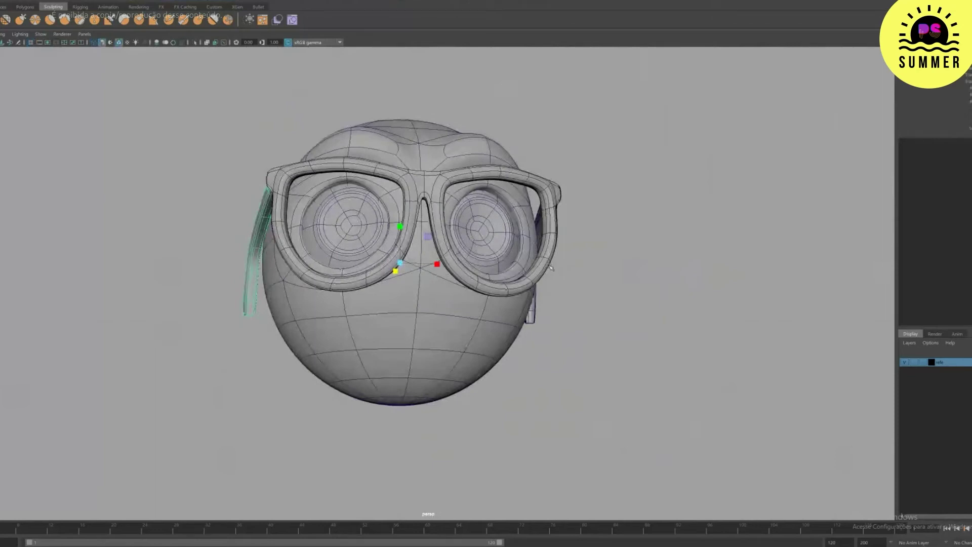
{"action": "left_click_drag", "start_coordinate": [552, 267], "coordinate": [538, 251], "text": "alt"}
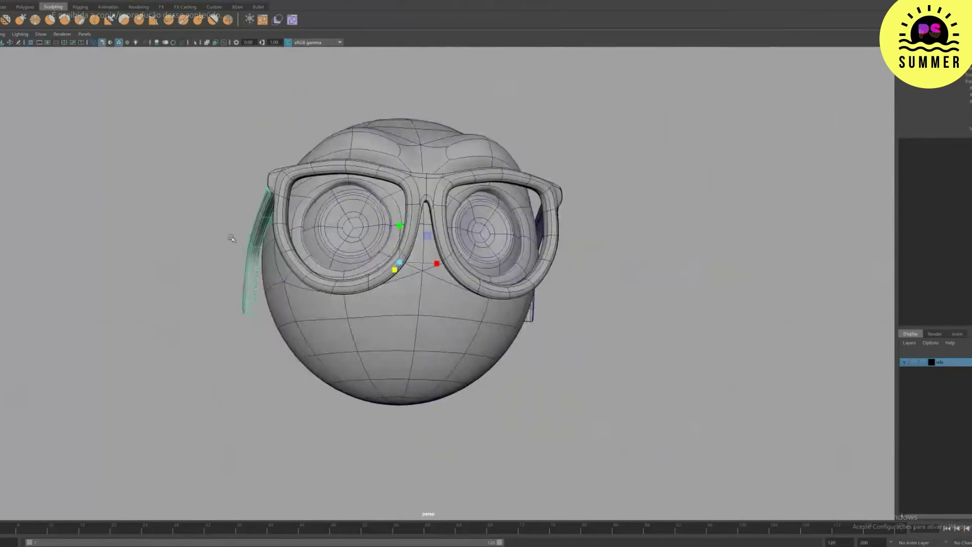
Step: Draw a trial polygon cube beside the head in the top view, narrow it, and delete it
{"action": "key", "text": "space"}
{"action": "key", "text": "space"}
{"action": "right_click_drag", "start_coordinate": [487, 216], "coordinate": [289, 136], "text": "alt"}
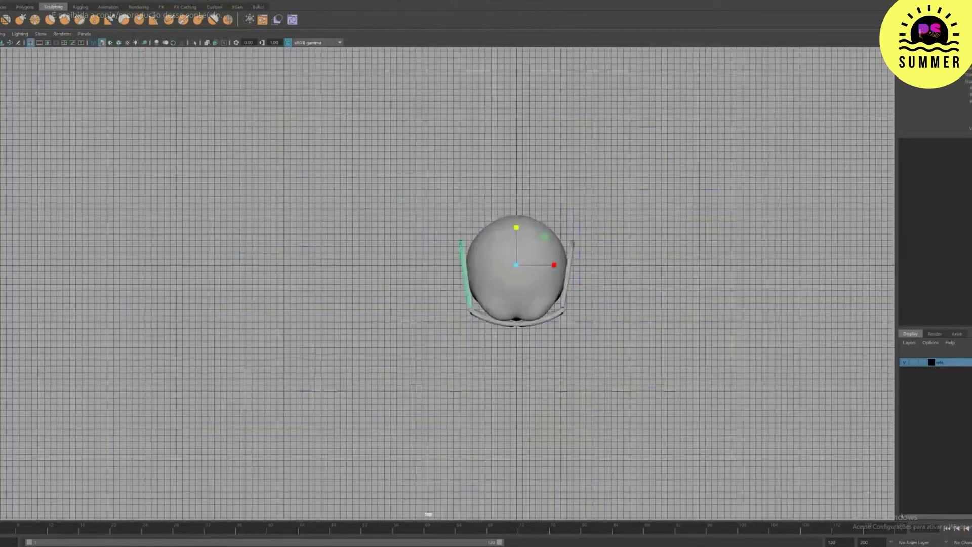
{"action": "left_click", "coordinate": [8, 1]}
{"action": "mouse_move", "coordinate": [9, 14]}
{"action": "left_click", "coordinate": [86, 30]}
{"action": "key", "text": "space"}
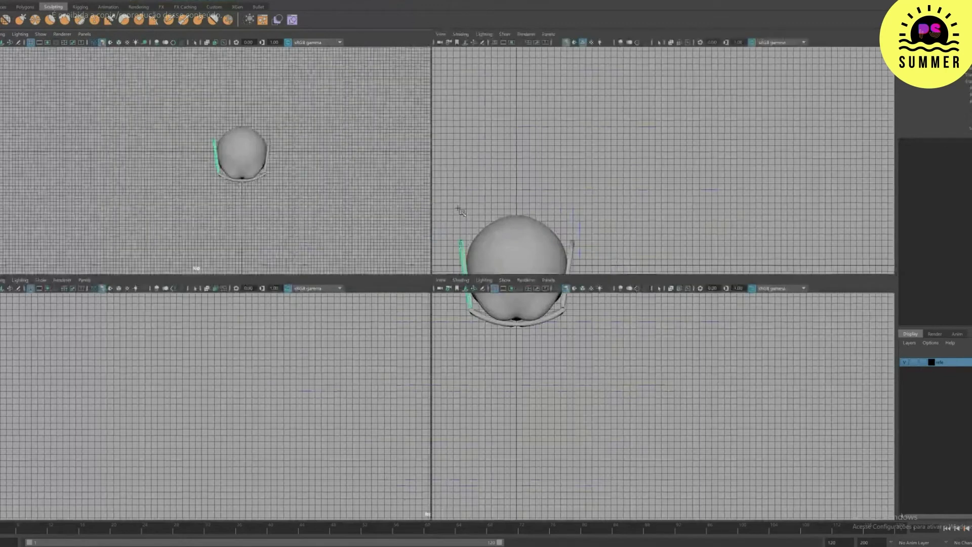
{"action": "key", "text": "space"}
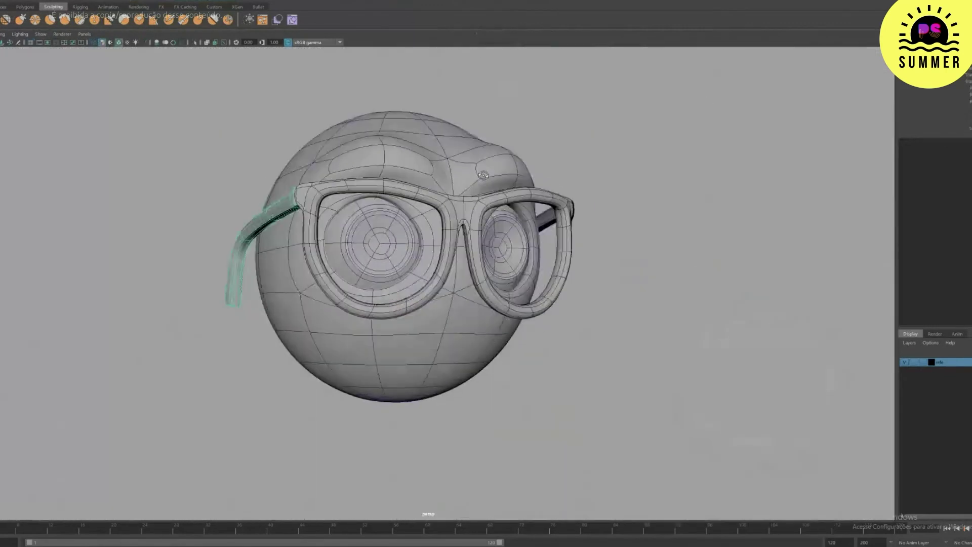
{"action": "key", "text": "space"}
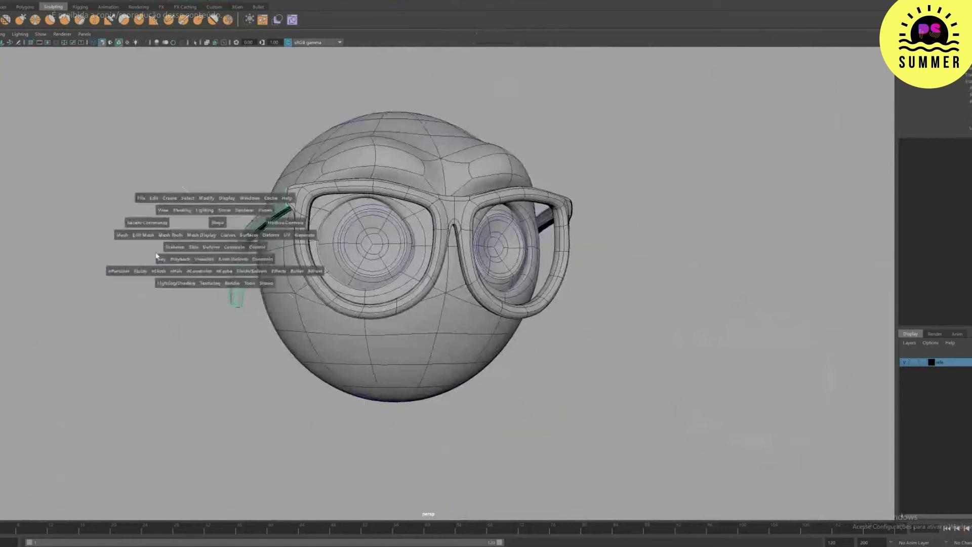
{"action": "key", "text": "space"}
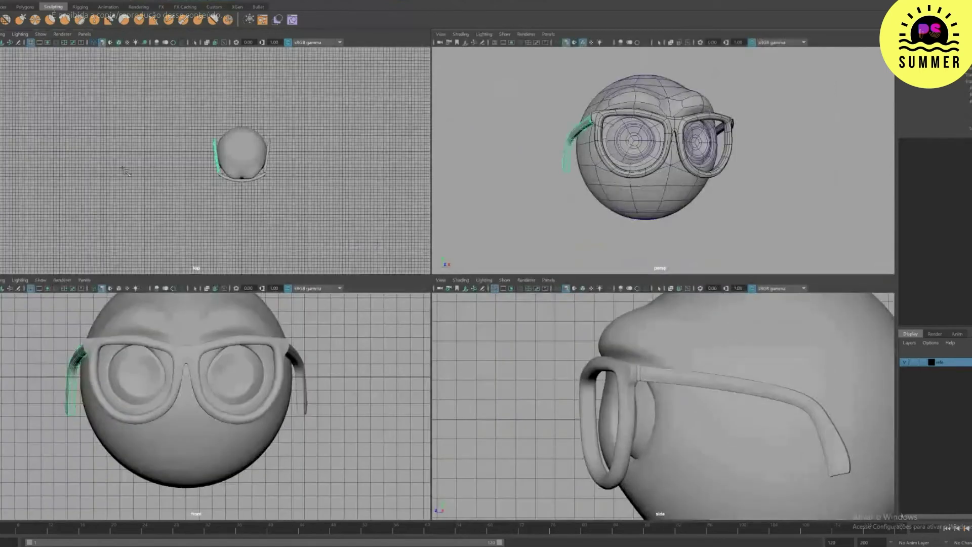
{"action": "key", "text": "space"}
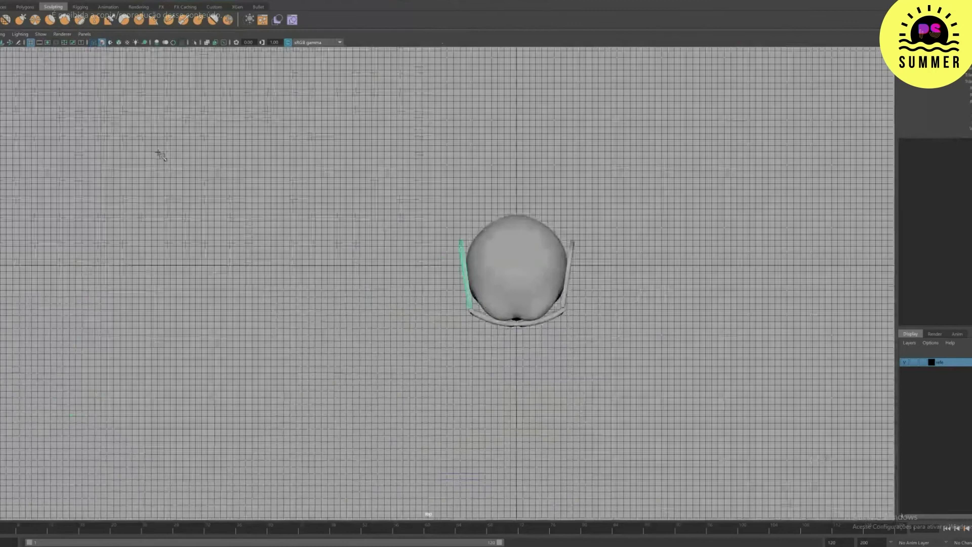
{"action": "right_click_drag", "start_coordinate": [214, 166], "coordinate": [441, 287], "text": "alt"}
{"action": "middle_click_drag", "start_coordinate": [362, 218], "coordinate": [386, 217], "text": "alt"}
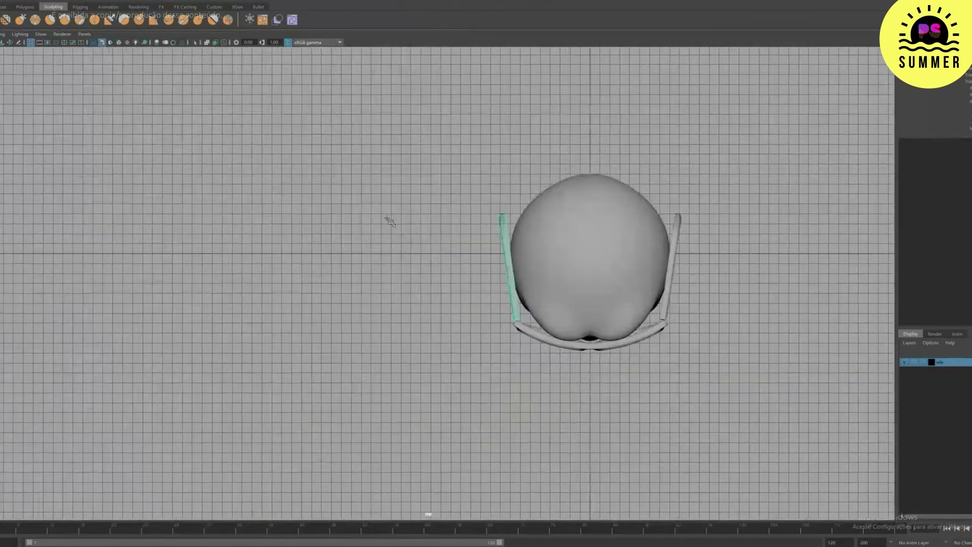
{"action": "right_click_drag", "start_coordinate": [386, 217], "coordinate": [556, 322], "text": "alt"}
{"action": "mouse_move", "coordinate": [263, 311]}
{"action": "left_mouse_down"}
{"action": "mouse_move", "coordinate": [352, 252]}
{"action": "mouse_move", "coordinate": [276, 222]}
{"action": "left_mouse_up"}
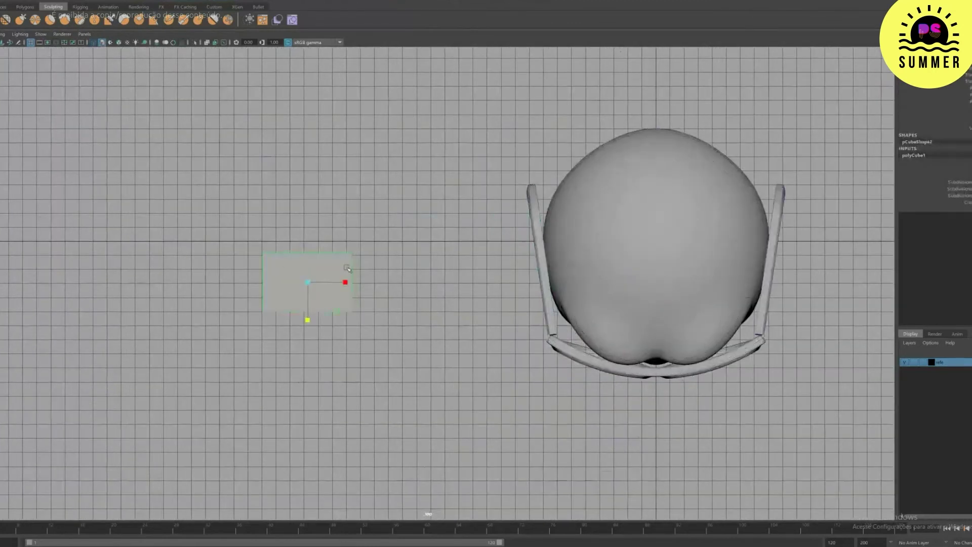
{"action": "left_click_drag", "start_coordinate": [346, 282], "coordinate": [335, 284]}
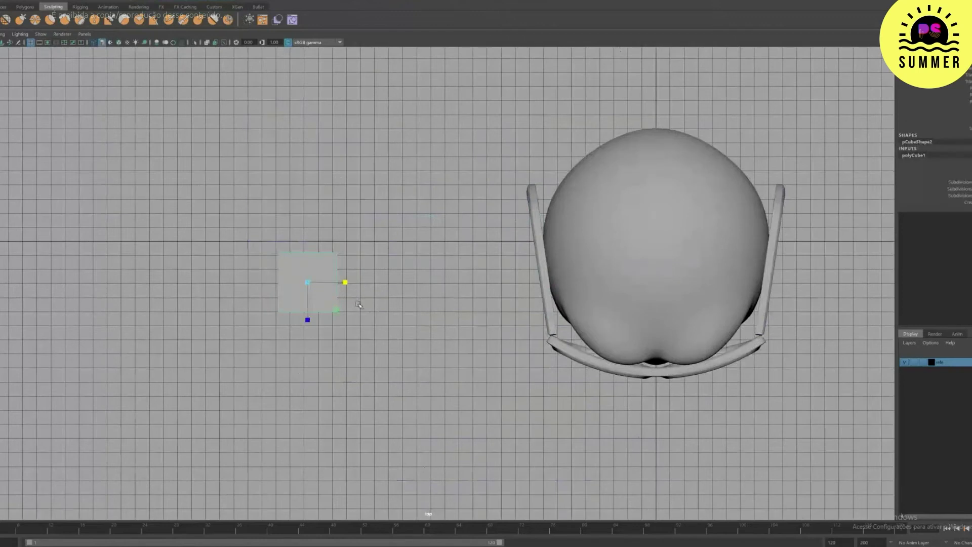
{"action": "key", "text": "Delete"}
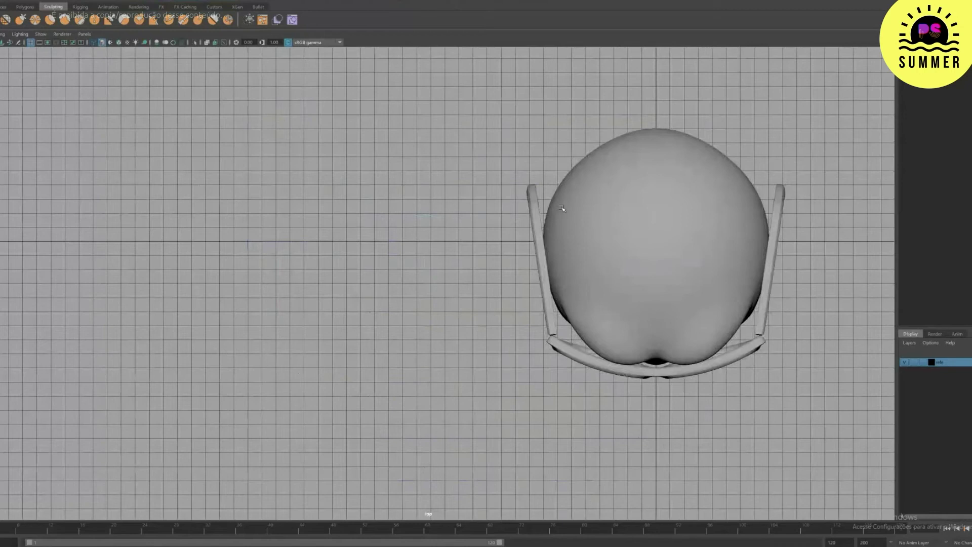
Step: Select the head sphere in the perspective view, in object mode, and add VRayFur to it
{"action": "key", "text": "space"}
{"action": "key", "text": "space"}
{"action": "left_click", "coordinate": [441, 147]}
{"action": "right_click", "coordinate": [428, 138]}
{"action": "right_click_drag", "start_coordinate": [430, 131], "coordinate": [447, 127]}
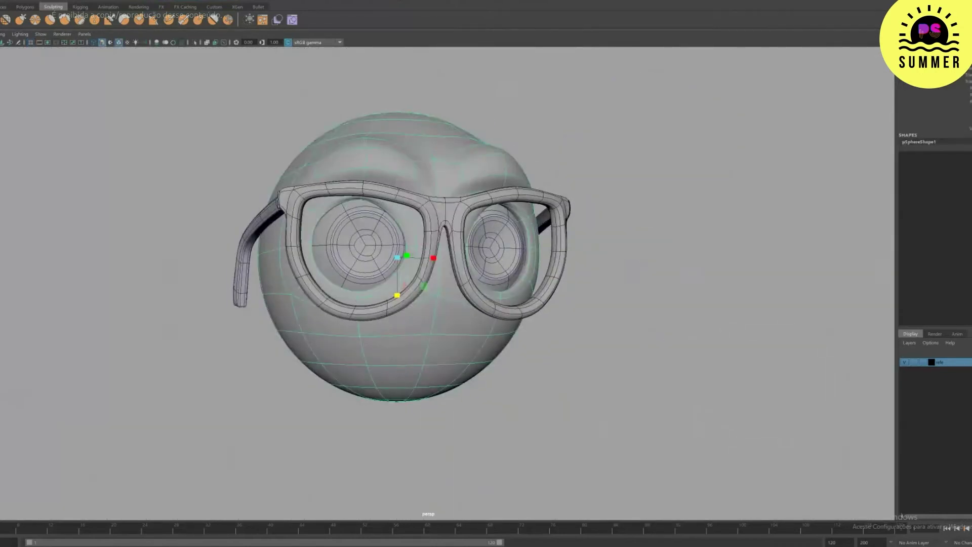
{"action": "left_click", "coordinate": [4, 1]}
{"action": "mouse_move", "coordinate": [52, 167]}
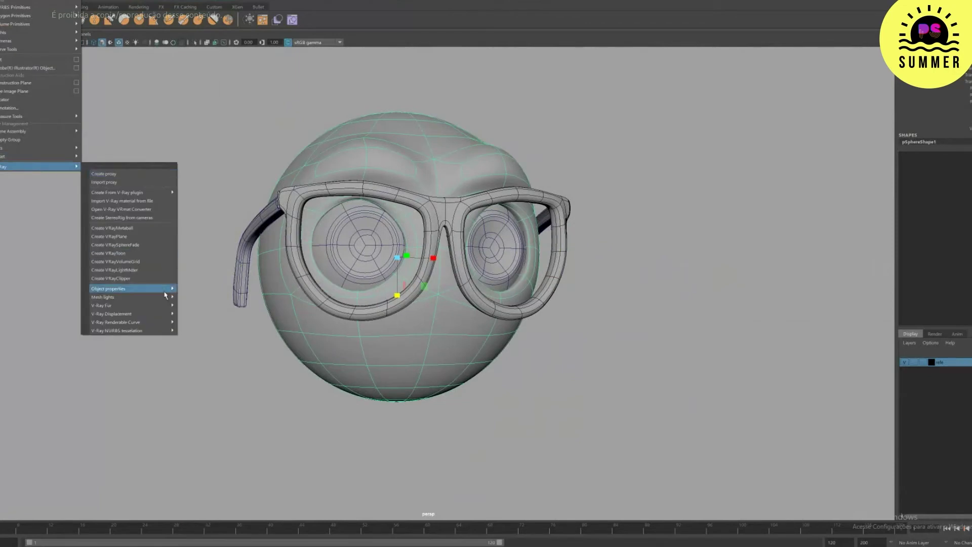
{"action": "mouse_move", "coordinate": [162, 306]}
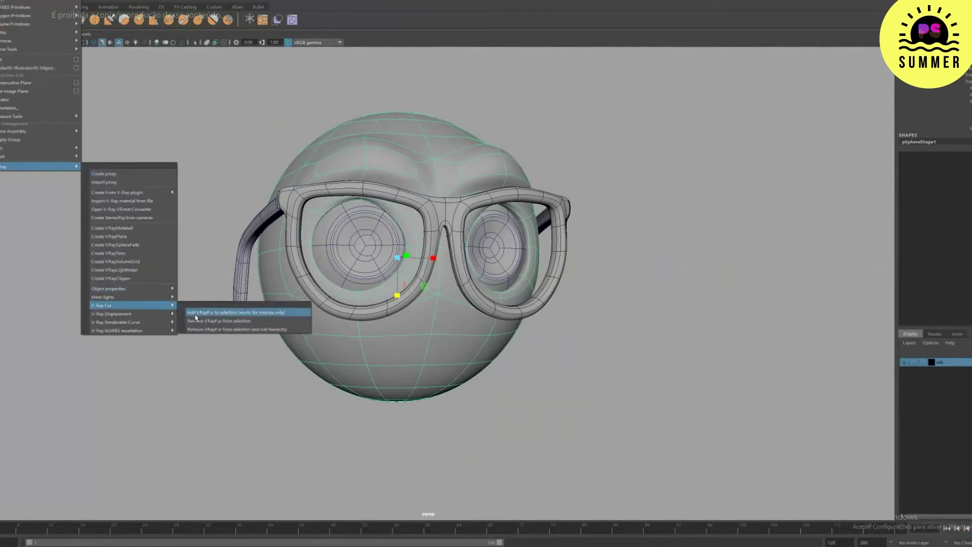
{"action": "left_click", "coordinate": [276, 315]}
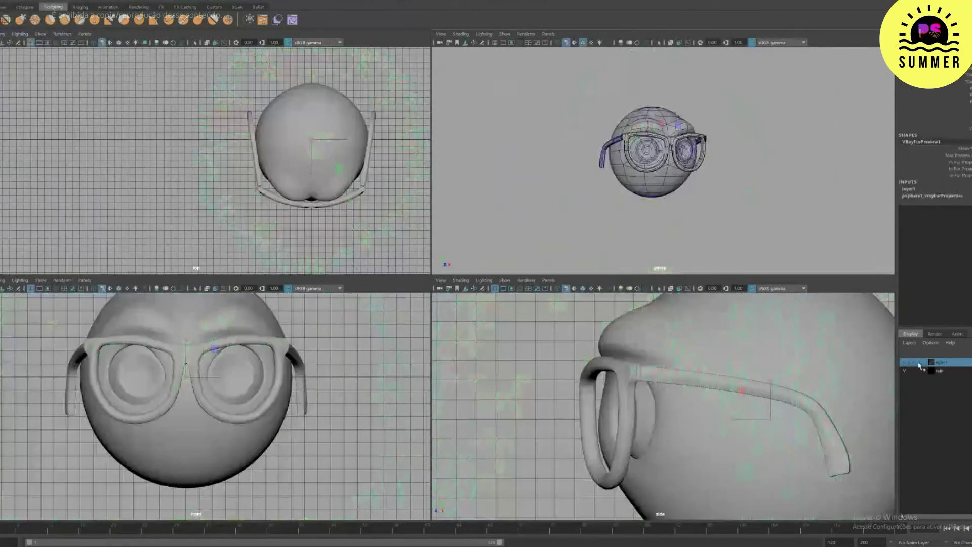
Step: Undo the last display layer change, clear the selection, and show the attributes of the volume light
{"action": "key", "text": "ctrl+z"}
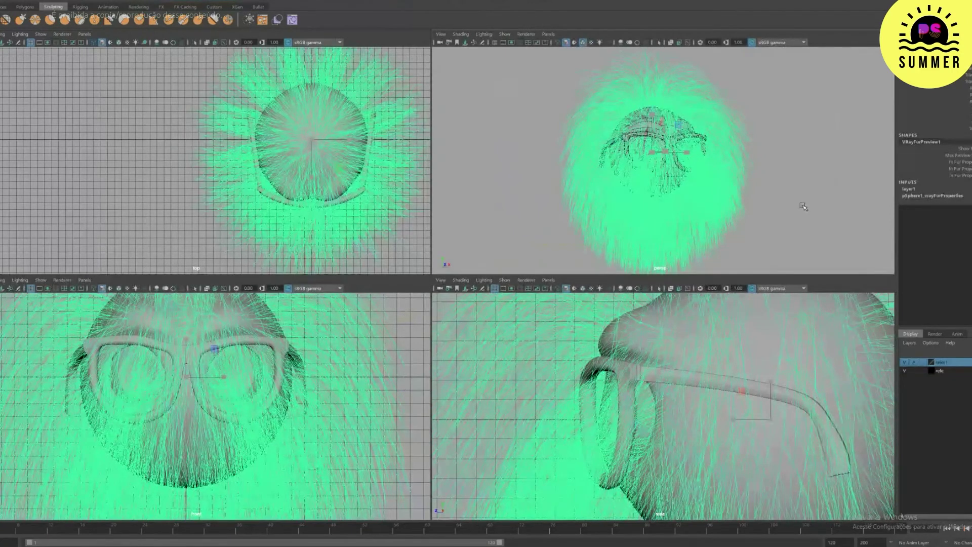
{"action": "left_click", "coordinate": [748, 153]}
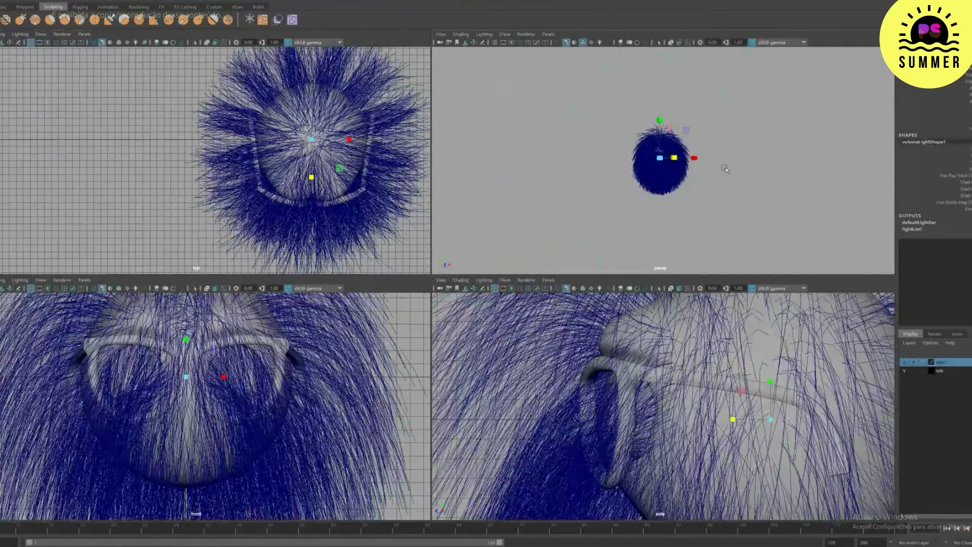
{"action": "key", "text": "ctrl+a"}
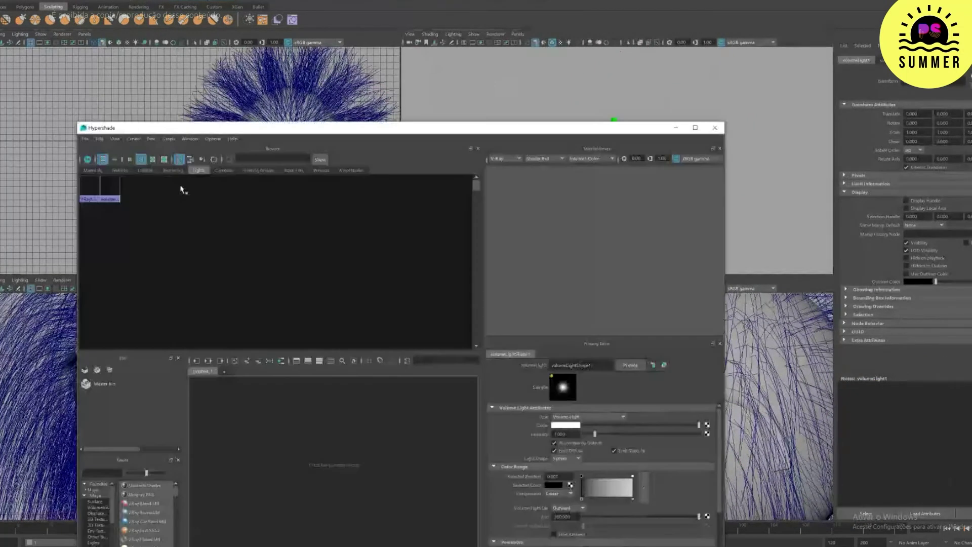
Step: Select the V-Ray dome light in Hypershade, enable Use Dome Tex, and map its dome texture with a File node
{"action": "left_click", "coordinate": [110, 188]}
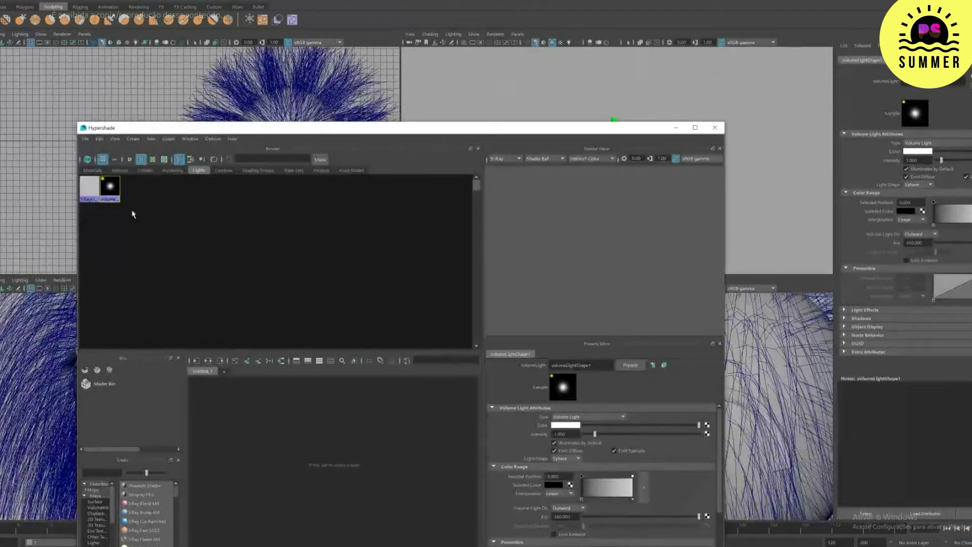
{"action": "left_click", "coordinate": [87, 189]}
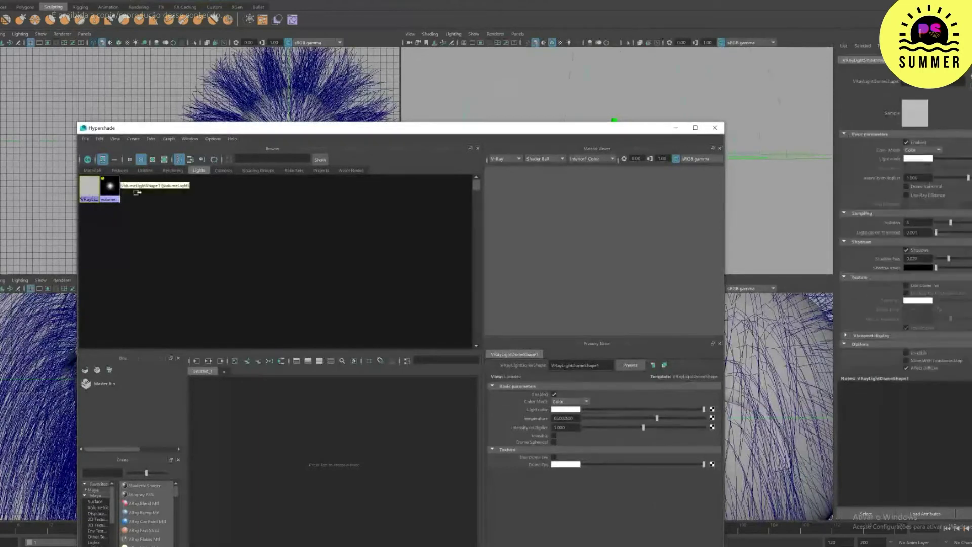
{"action": "scroll", "coordinate": [967, 179], "scroll_direction": "down", "scroll_amount": 3}
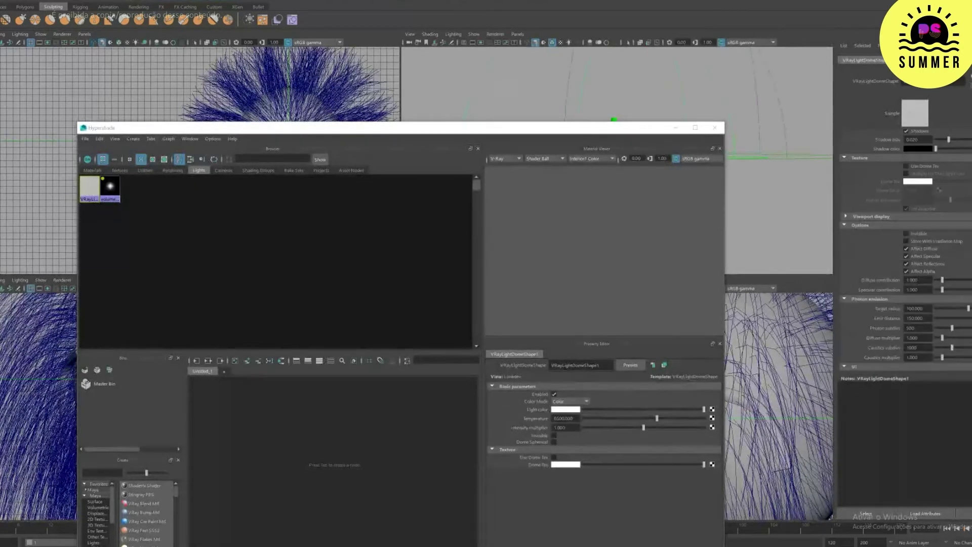
{"action": "scroll", "coordinate": [938, 268], "scroll_direction": "up", "scroll_amount": 3}
{"action": "left_click", "coordinate": [937, 266]}
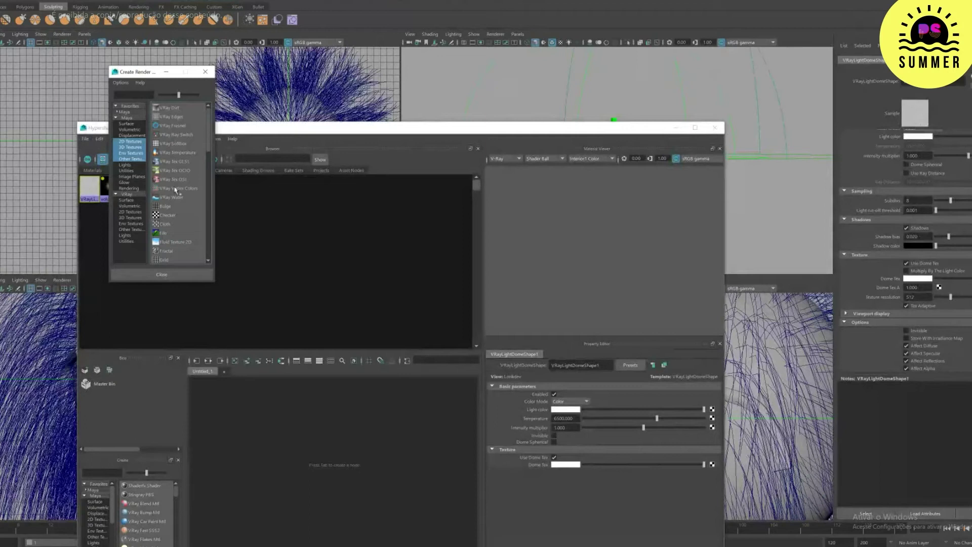
{"action": "left_click", "coordinate": [175, 232]}
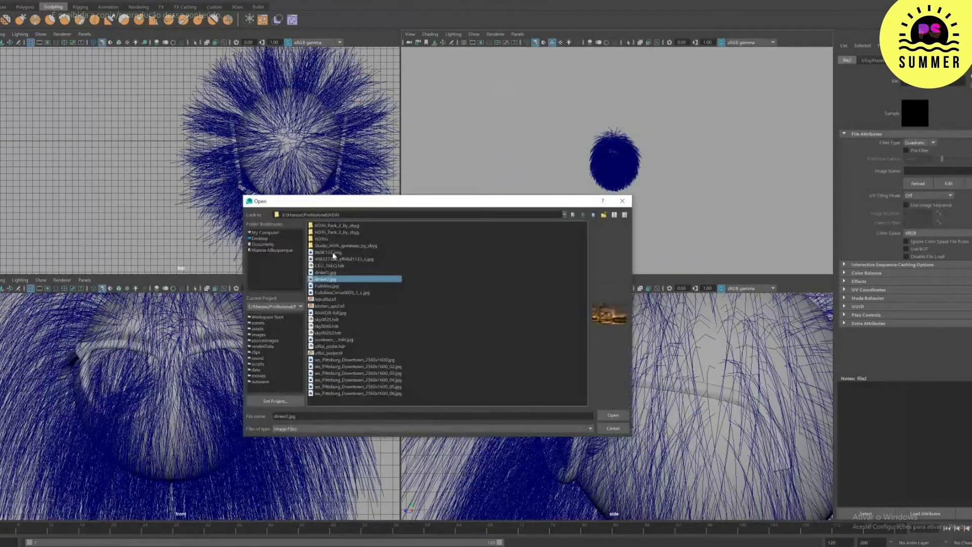
Step: Load studio019.hdr from the HDRI pack folder as the dome texture's image and clear the selection
{"action": "double_click", "coordinate": [335, 226]}
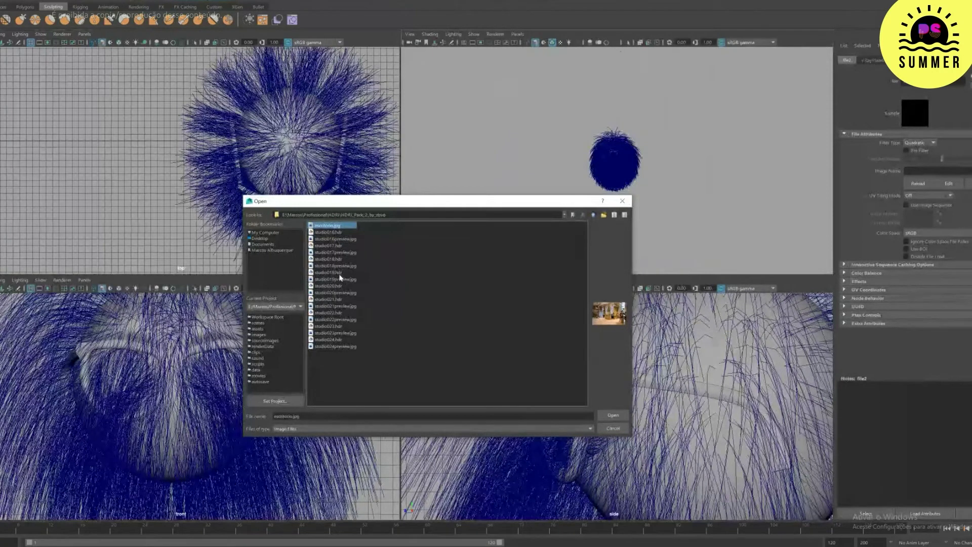
{"action": "key", "text": "Return"}
{"action": "scroll", "coordinate": [707, 230], "scroll_direction": "down", "scroll_amount": 5}
{"action": "left_click", "coordinate": [734, 196]}
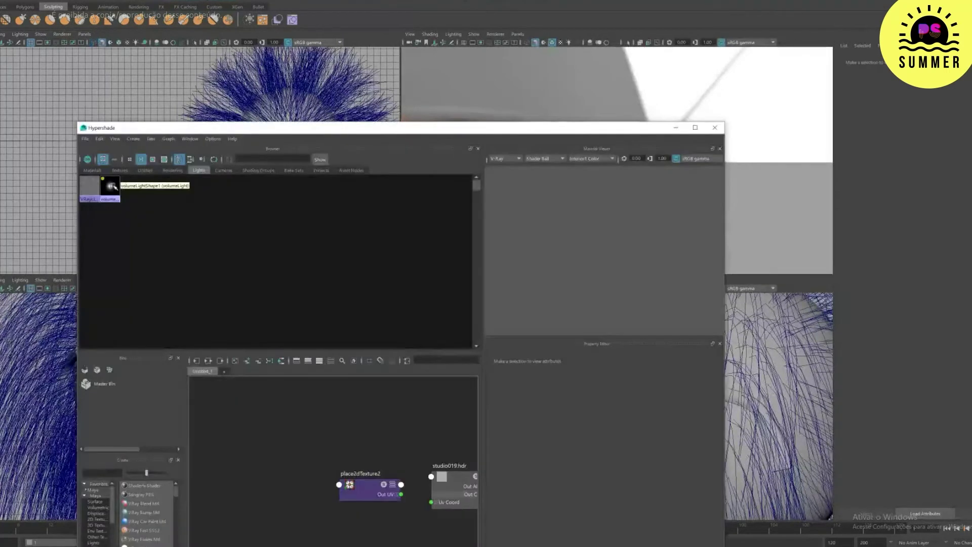
Step: Enable Dome Spherical on the V-Ray dome light and minimize Hypershade
{"action": "left_click", "coordinate": [91, 187]}
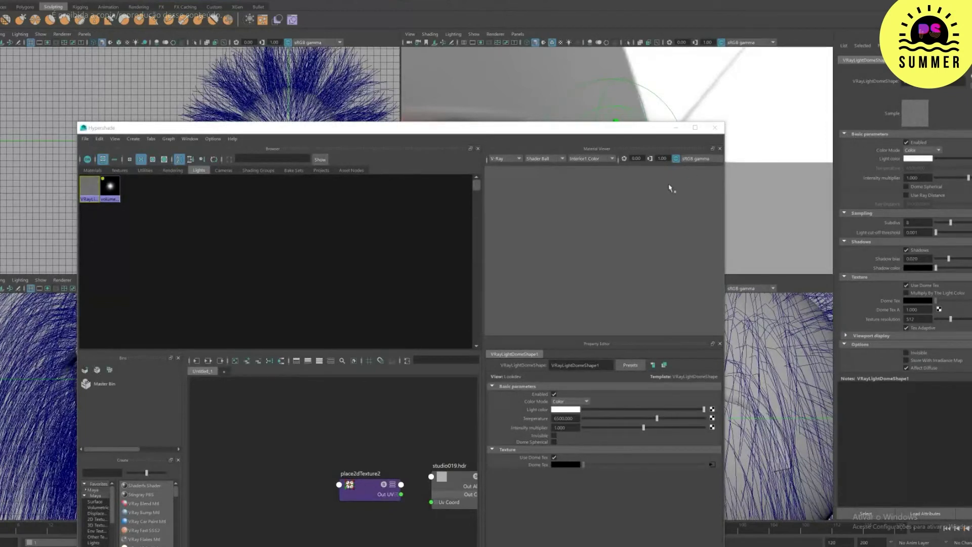
{"action": "left_click", "coordinate": [927, 188]}
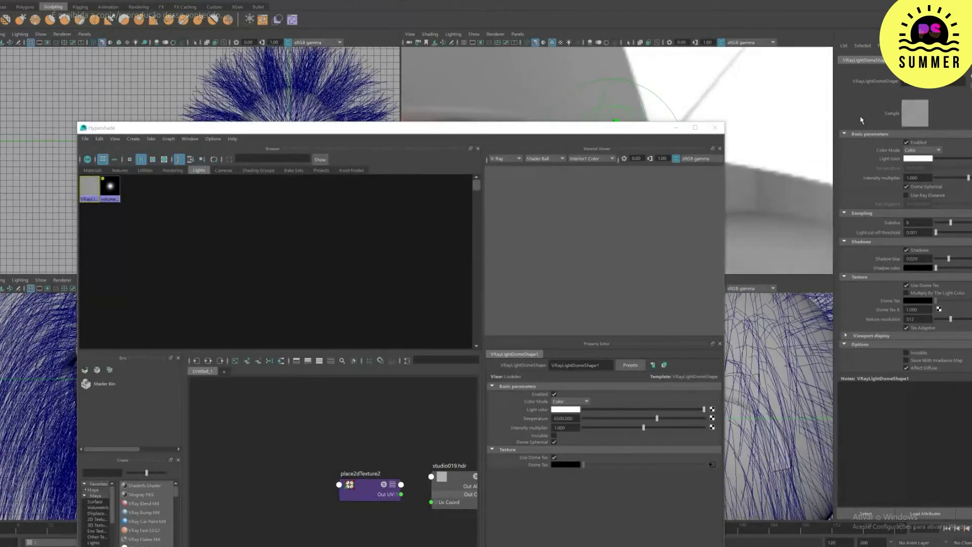
{"action": "left_click", "coordinate": [675, 128]}
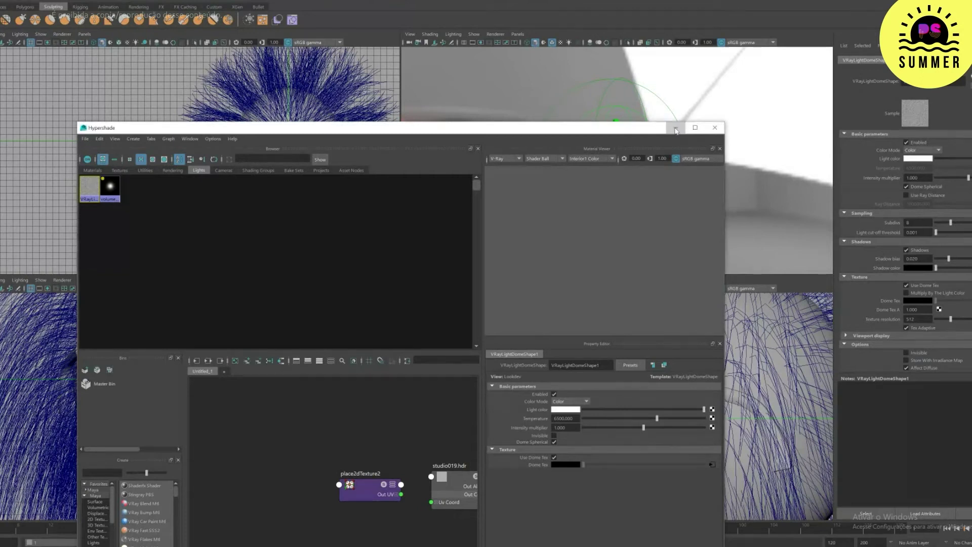
{"action": "left_click", "coordinate": [676, 131]}
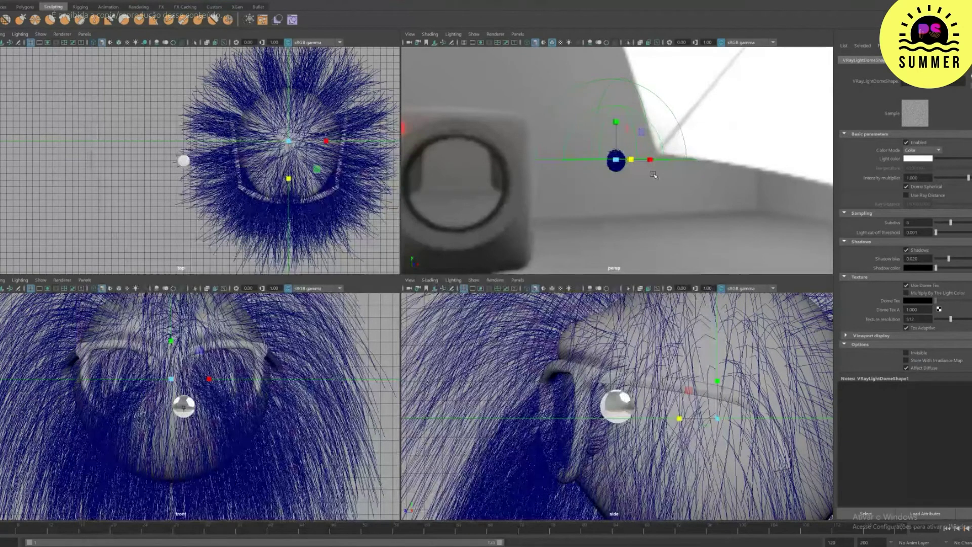
{"action": "left_click", "coordinate": [627, 42]}
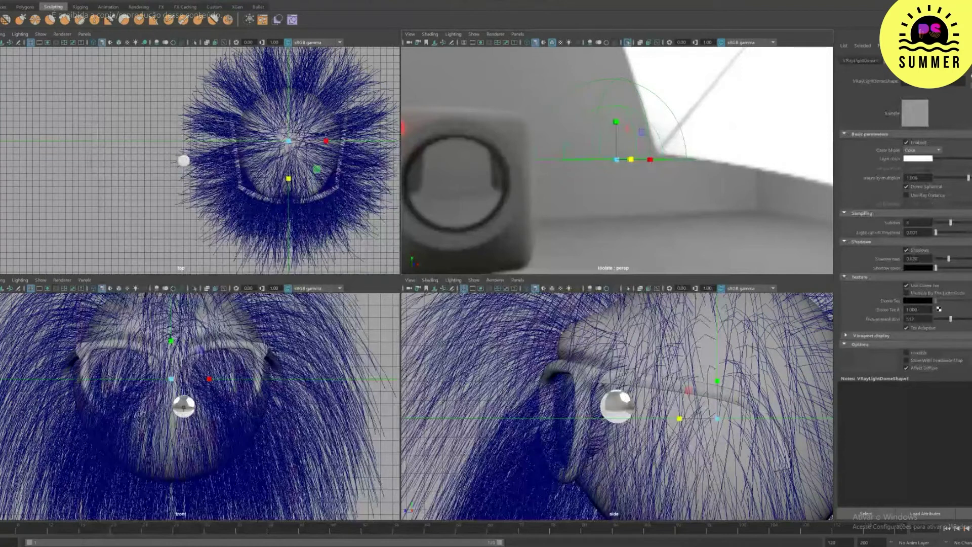
{"action": "left_click", "coordinate": [952, 60]}
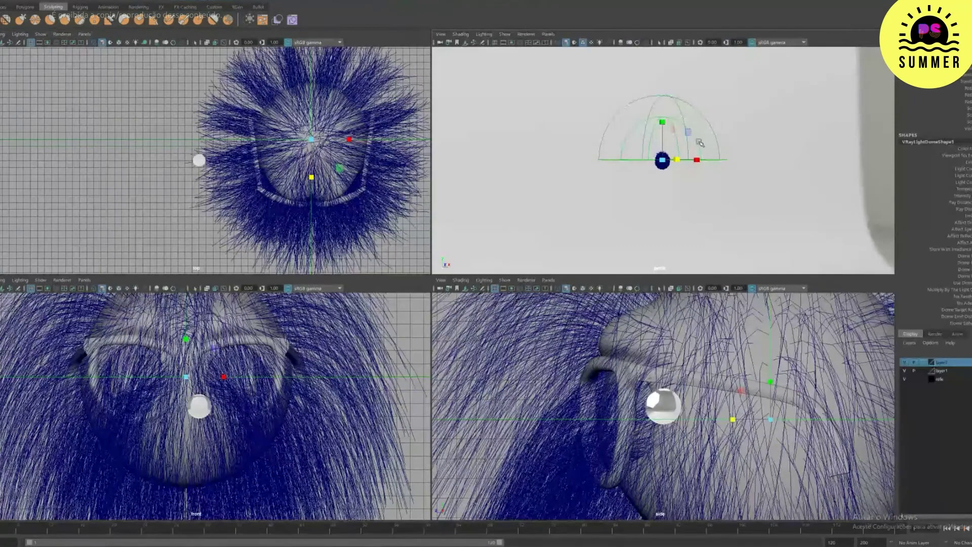
{"action": "key", "text": "ctrl+1"}
Step: Maximize the perspective view around the furry head and create a V-Ray Rect Light
{"action": "key", "text": "space"}
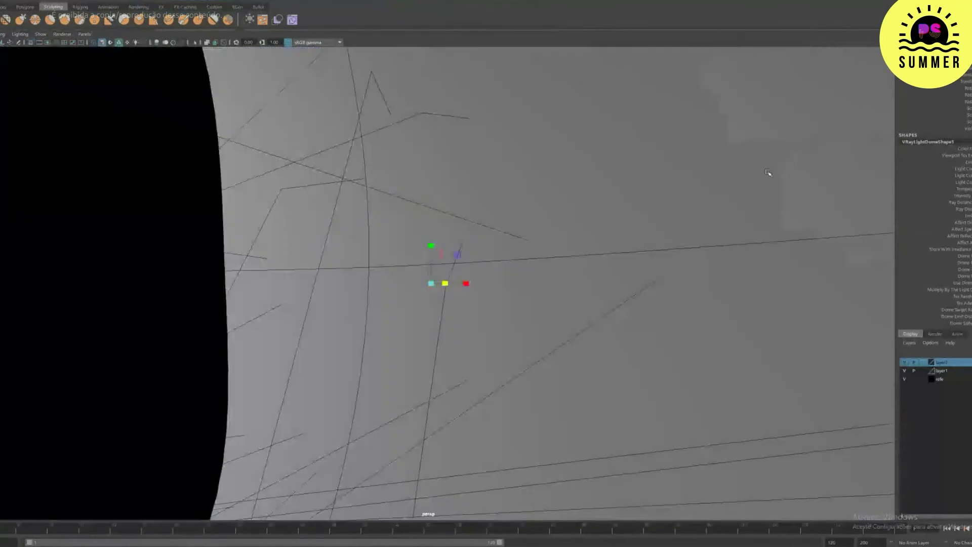
{"action": "right_click_drag", "start_coordinate": [768, 173], "coordinate": [367, 64], "text": "alt"}
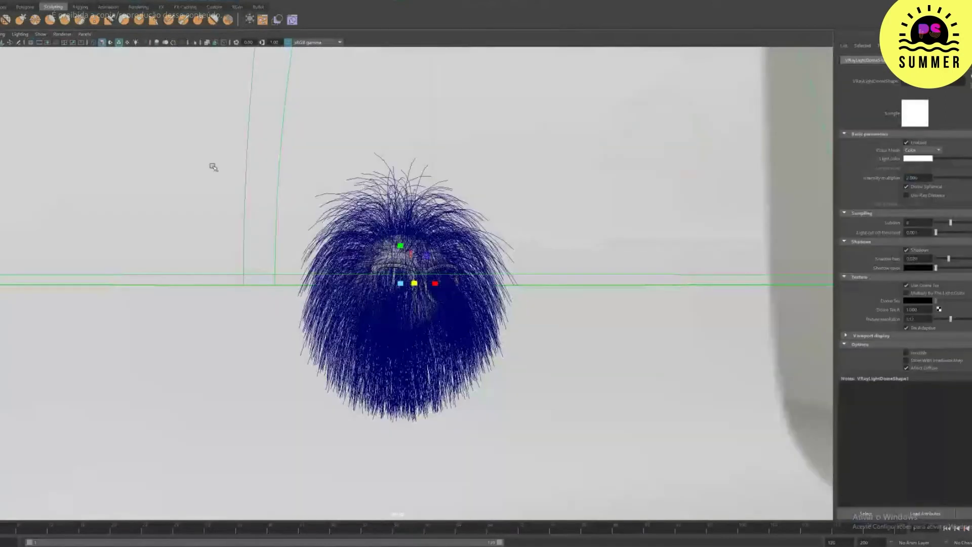
{"action": "left_click", "coordinate": [187, 223]}
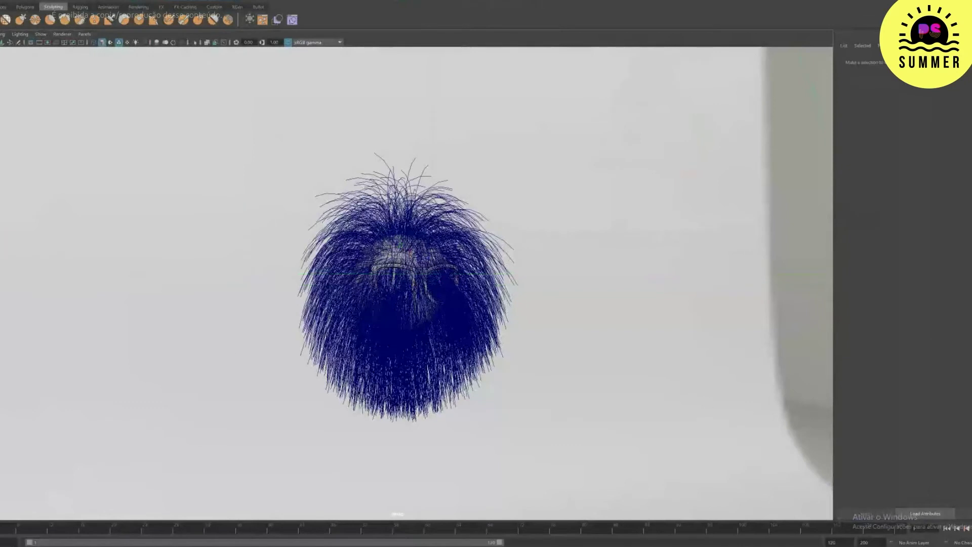
{"action": "left_click", "coordinate": [2, 1]}
{"action": "mouse_move", "coordinate": [17, 14]}
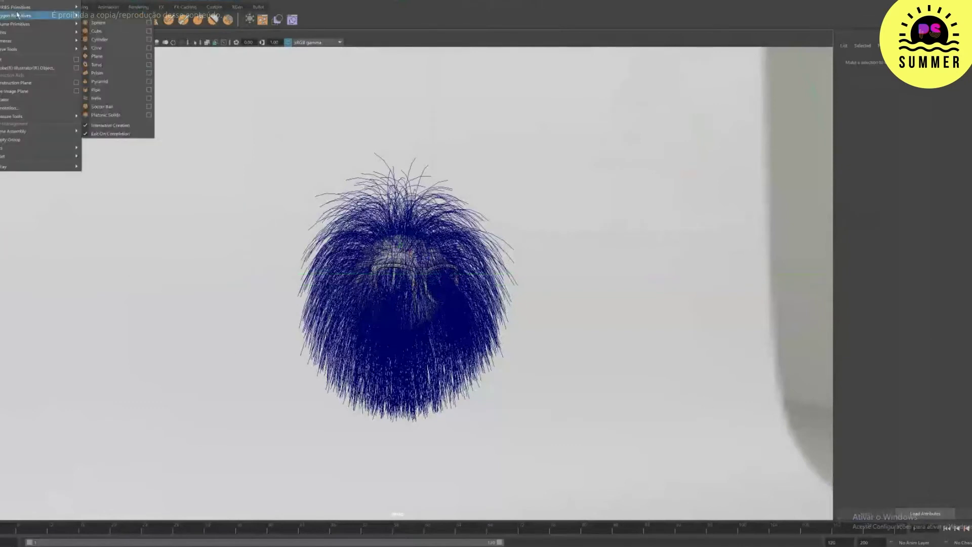
{"action": "mouse_move", "coordinate": [18, 32]}
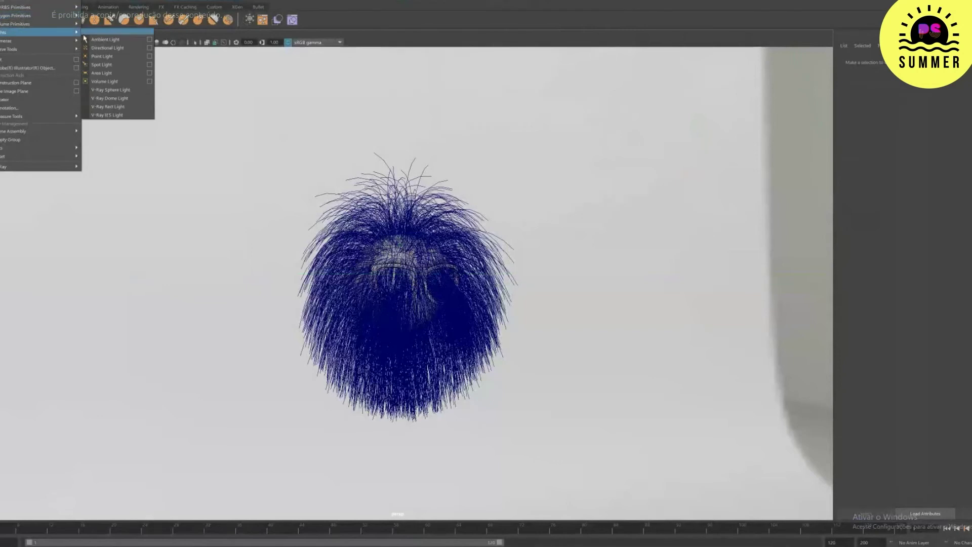
{"action": "left_click", "coordinate": [132, 107]}
Step: Enlarge the rect light and place it in front of the head, above and to one side
{"action": "scroll", "coordinate": [347, 257], "scroll_direction": "down", "scroll_amount": 5}
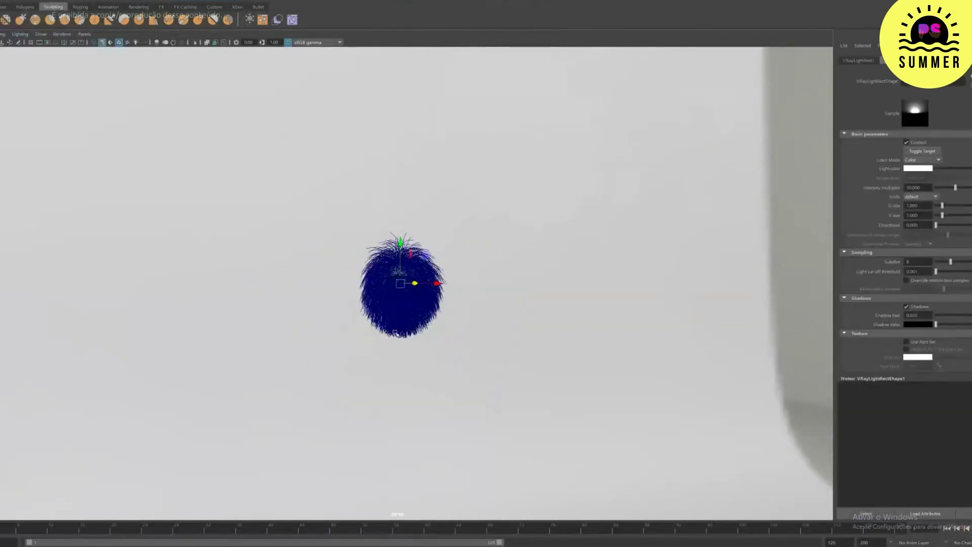
{"action": "left_click_drag", "start_coordinate": [438, 289], "coordinate": [500, 309]}
{"action": "key", "text": "r"}
{"action": "left_click_drag", "start_coordinate": [367, 288], "coordinate": [445, 343]}
{"action": "key", "text": "w"}
{"action": "left_click_drag", "start_coordinate": [448, 447], "coordinate": [557, 400]}
Step: Look through the rect light to aim it at the furry head, and return to the perspective camera
{"action": "left_click", "coordinate": [84, 34]}
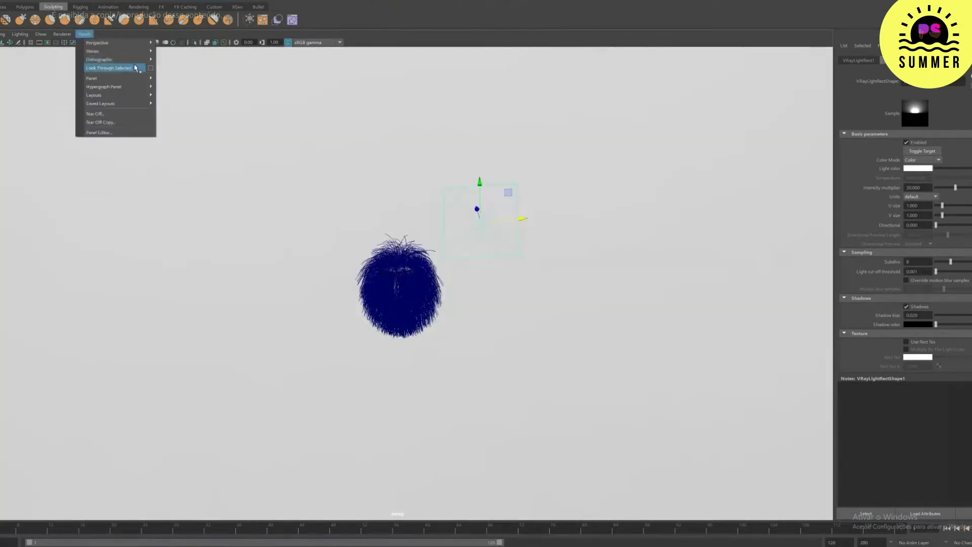
{"action": "left_click", "coordinate": [135, 67]}
{"action": "left_click_drag", "start_coordinate": [354, 224], "coordinate": [364, 258], "text": "alt"}
{"action": "mouse_move", "coordinate": [365, 259]}
{"action": "middle_mouse_down", "text": "alt"}
{"action": "mouse_move", "coordinate": [395, 387]}
{"action": "mouse_move", "coordinate": [421, 399]}
{"action": "mouse_move", "coordinate": [390, 239]}
{"action": "mouse_move", "coordinate": [530, 473]}
{"action": "middle_mouse_up", "text": "alt"}
{"action": "middle_click_drag", "start_coordinate": [434, 257], "coordinate": [533, 426], "text": "alt"}
{"action": "left_click_drag", "start_coordinate": [360, 358], "coordinate": [349, 352], "text": "alt"}
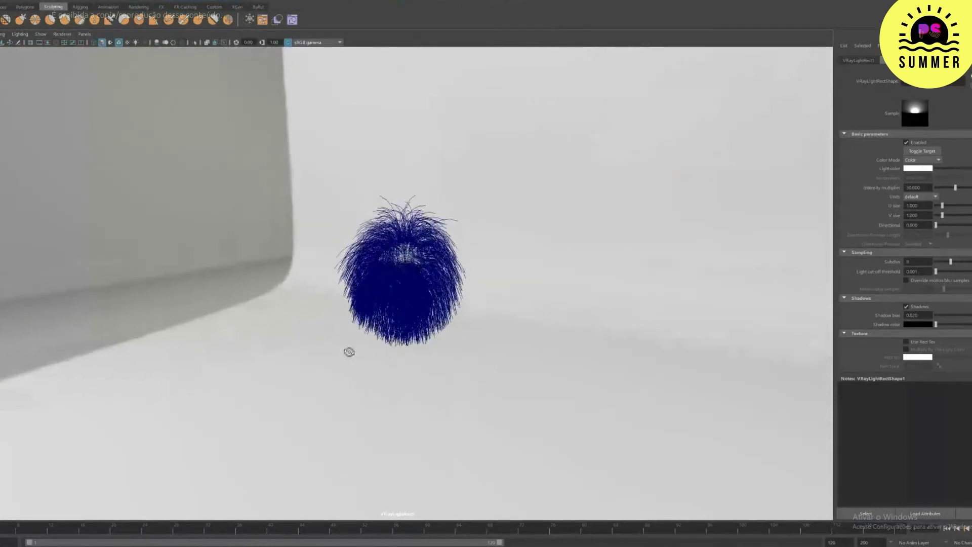
{"action": "left_click", "coordinate": [84, 34]}
{"action": "mouse_move", "coordinate": [101, 40]}
{"action": "left_click", "coordinate": [172, 41]}
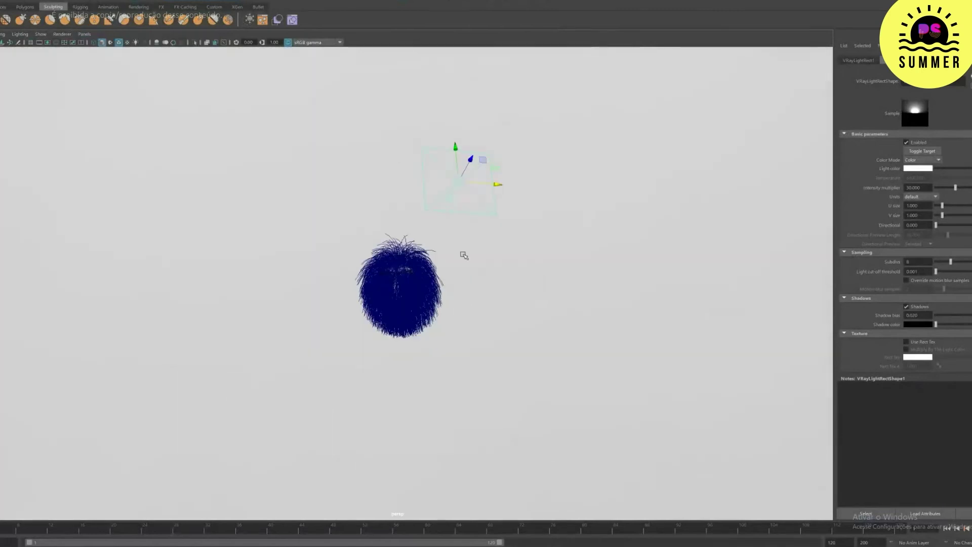
Step: Move the rect light farther away from the head and raise it
{"action": "left_click_drag", "start_coordinate": [495, 248], "coordinate": [560, 248], "text": "alt"}
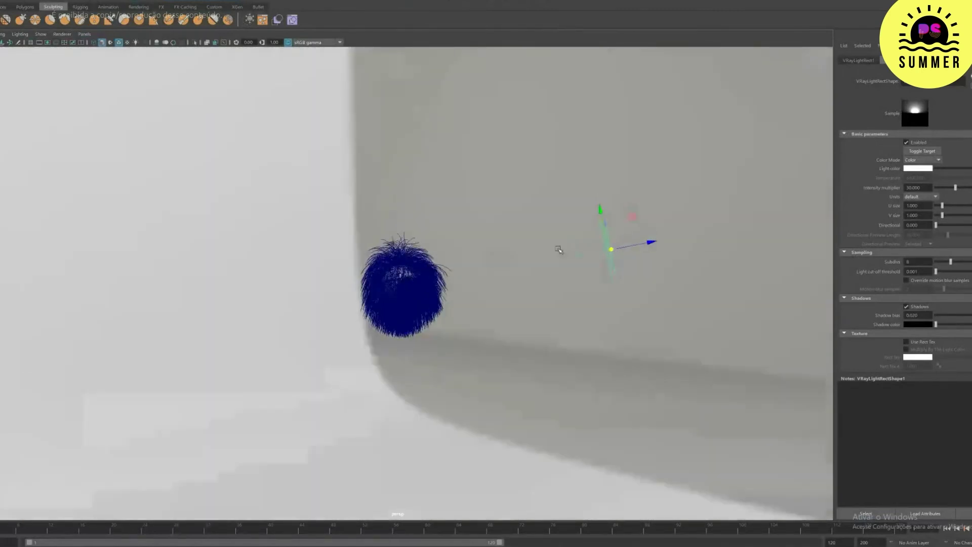
{"action": "left_click_drag", "start_coordinate": [652, 242], "coordinate": [788, 225]}
{"action": "left_click_drag", "start_coordinate": [736, 180], "coordinate": [737, 130]}
Step: Duplicate the rect light, turn the copy toward the head, and move it to the opposite side
{"action": "right_click_drag", "start_coordinate": [664, 197], "coordinate": [519, 126], "text": "alt"}
{"action": "left_click_drag", "start_coordinate": [519, 126], "coordinate": [508, 268], "text": "alt"}
{"action": "key", "text": "ctrl+d"}
{"action": "key", "text": "e"}
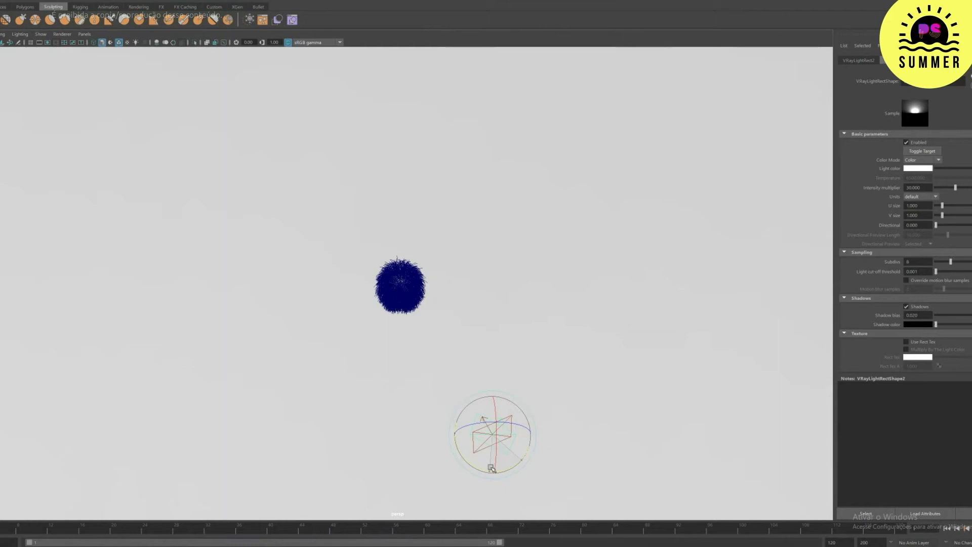
{"action": "key", "text": "w"}
{"action": "left_click_drag", "start_coordinate": [533, 447], "coordinate": [282, 410]}
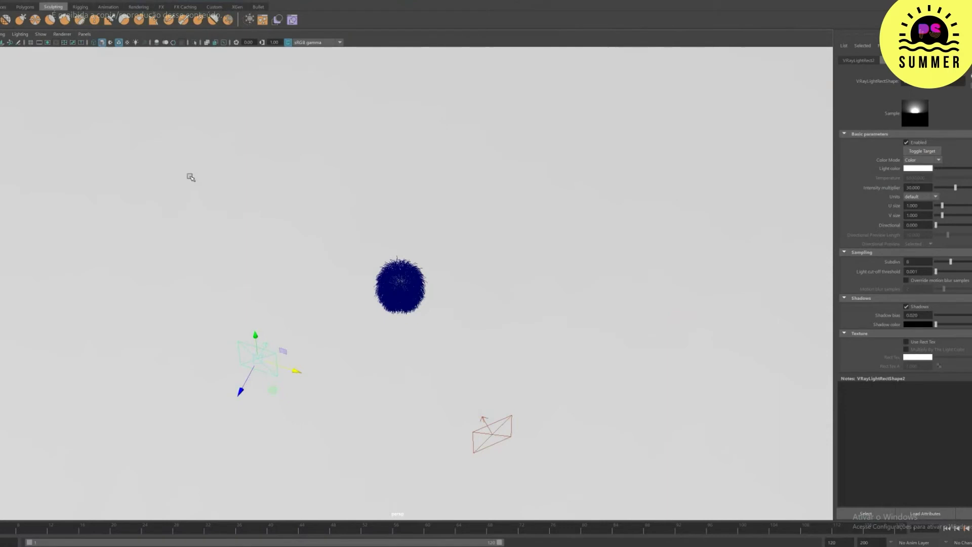
Step: Check the second rect light's placement from several views and rotate it to aim at the furry head
{"action": "key", "text": "space"}
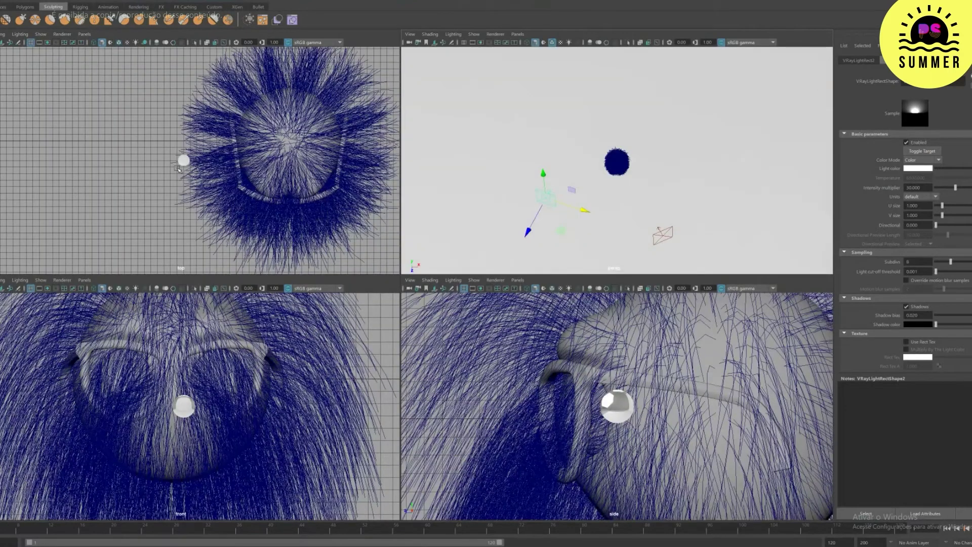
{"action": "key", "text": "space"}
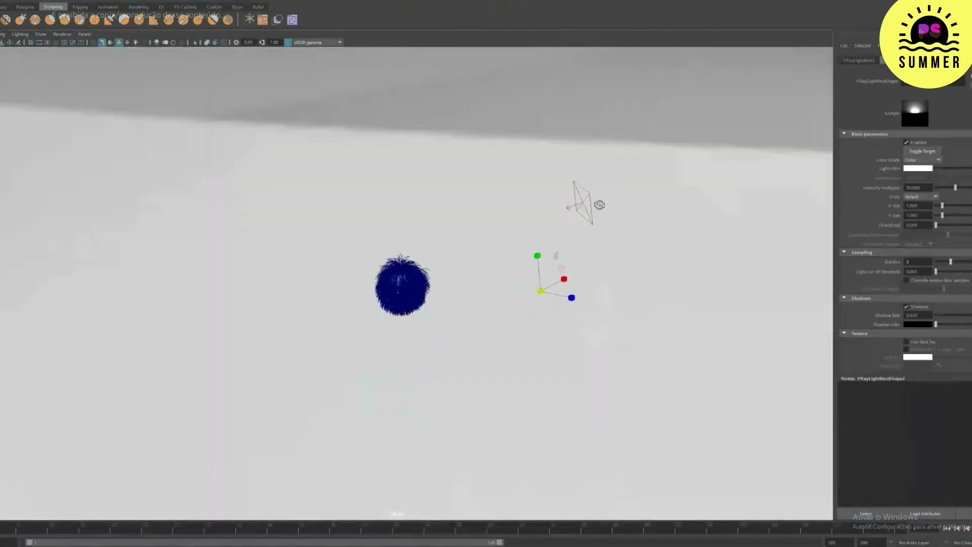
{"action": "left_click_drag", "start_coordinate": [545, 405], "coordinate": [546, 357], "text": "alt"}
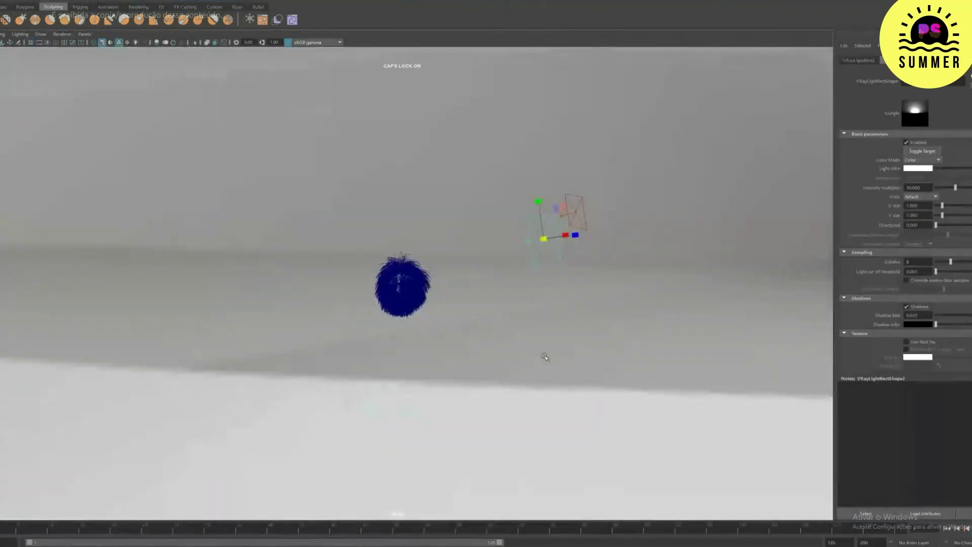
{"action": "key", "text": "space"}
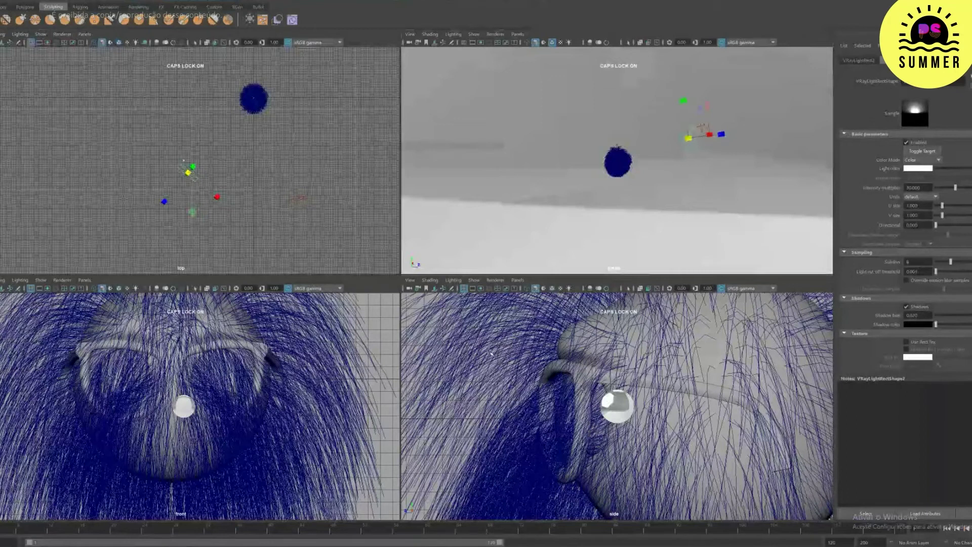
{"action": "key", "text": "space"}
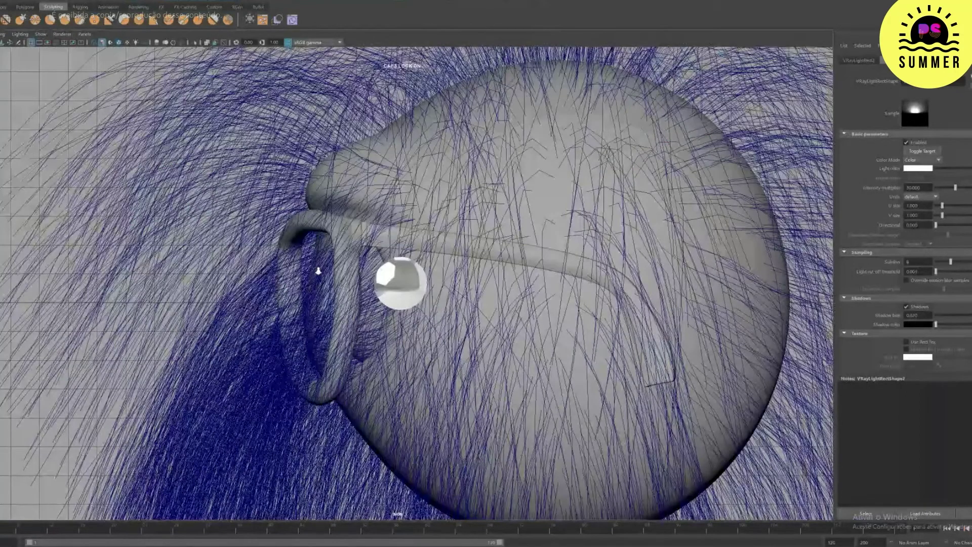
{"action": "key", "text": "space"}
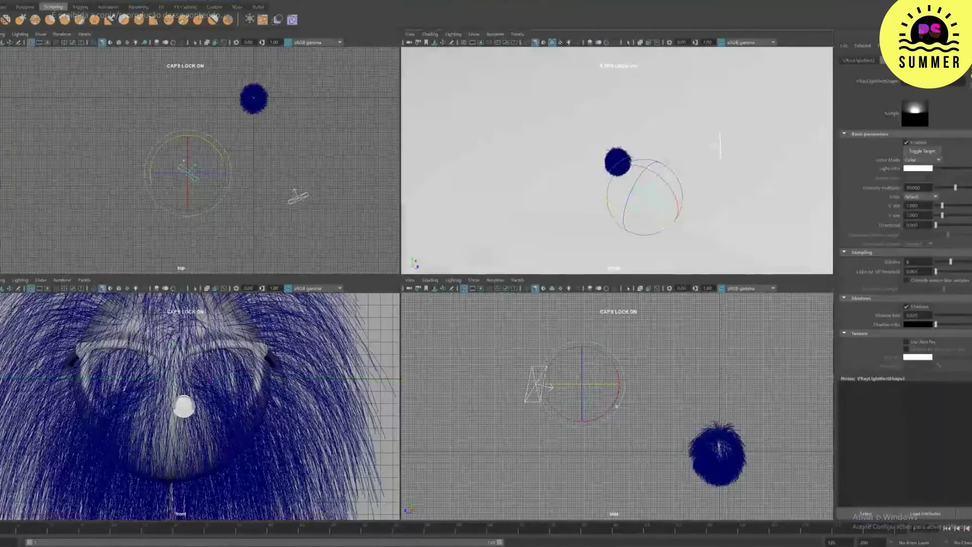
{"action": "key", "text": "ctrl+shift+t"}
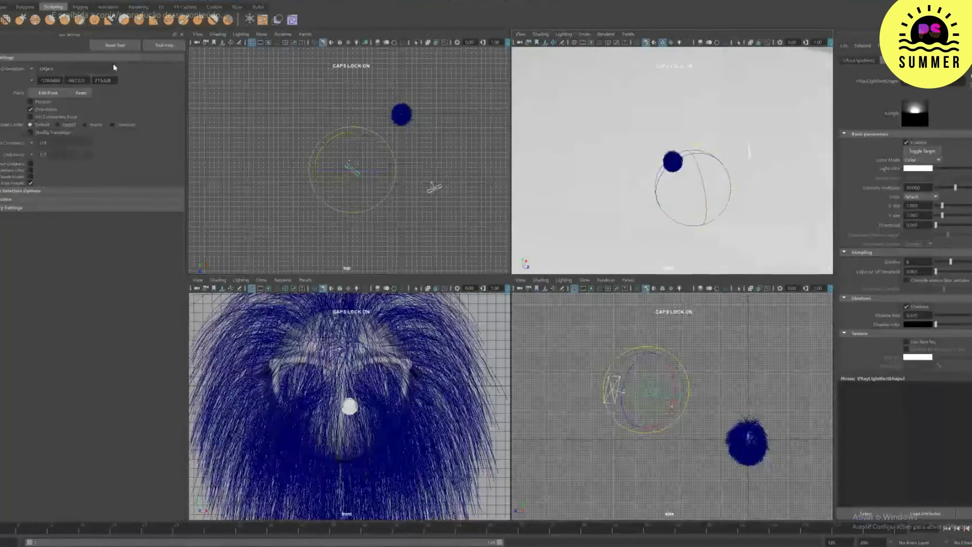
{"action": "key", "text": "ctrl+shift+t"}
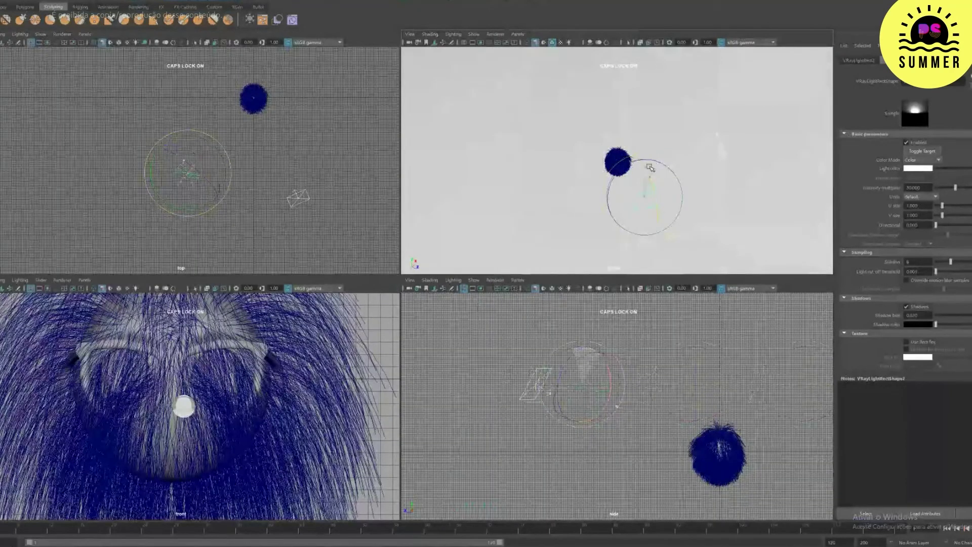
{"action": "key", "text": "e"}
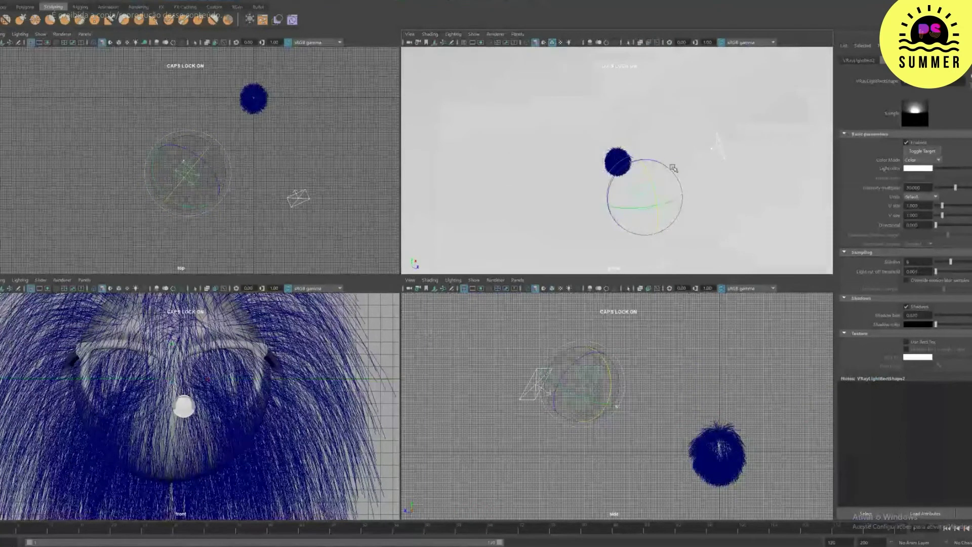
Step: Switch both rect lights to Temperature color mode and set the second light's temperature to 14000
{"action": "key", "text": "space"}
{"action": "left_click", "coordinate": [939, 160]}
{"action": "left_click", "coordinate": [930, 177]}
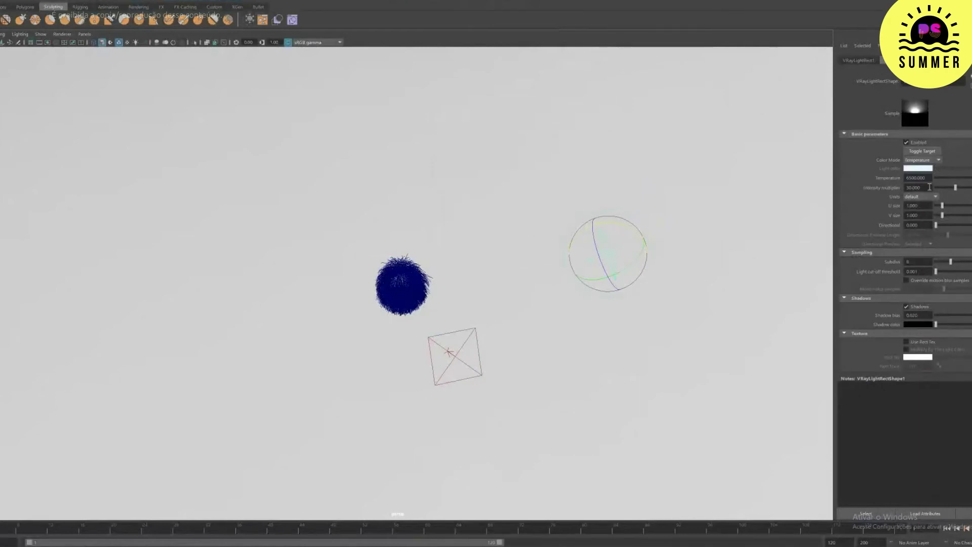
{"action": "left_click", "coordinate": [440, 375]}
{"action": "left_click", "coordinate": [938, 161]}
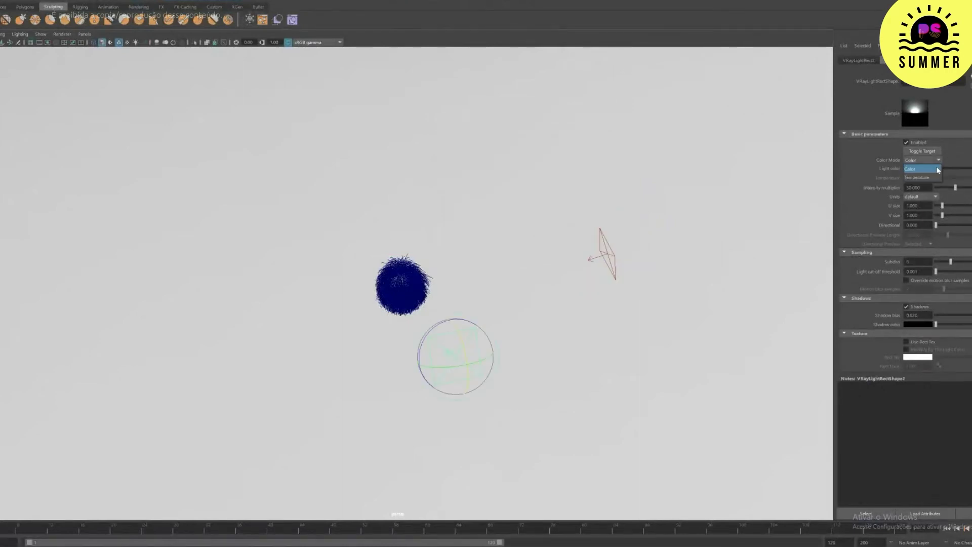
{"action": "left_click", "coordinate": [931, 178]}
{"action": "left_click", "coordinate": [918, 178]}
{"action": "type", "text": "14"}
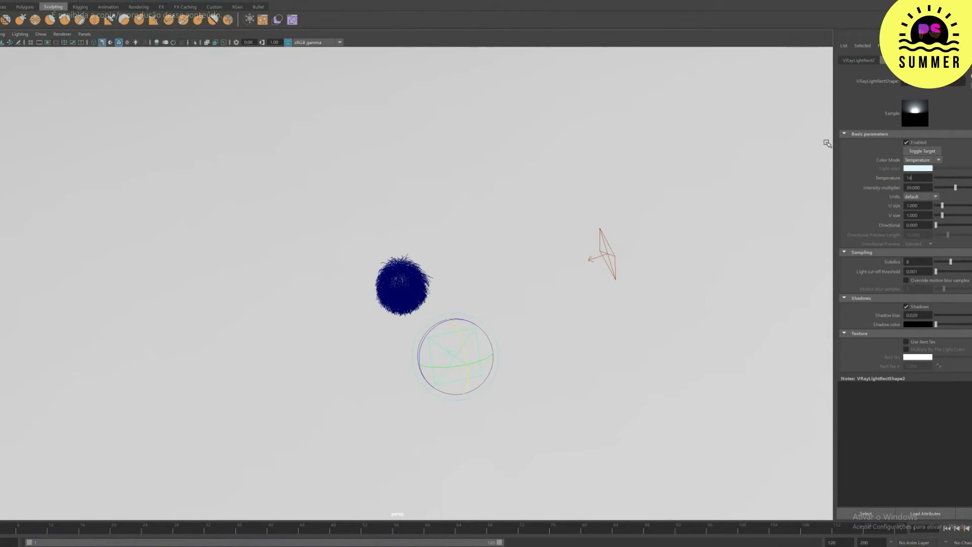
{"action": "type", "text": "000"}
{"action": "key", "text": "Return"}
Step: Duplicate a front rect light, place the copy behind the head, and rotate it to face the head
{"action": "left_click_drag", "start_coordinate": [794, 275], "coordinate": [577, 216], "text": "alt"}
{"action": "key", "text": "w"}
{"action": "left_click_drag", "start_coordinate": [588, 248], "coordinate": [294, 228]}
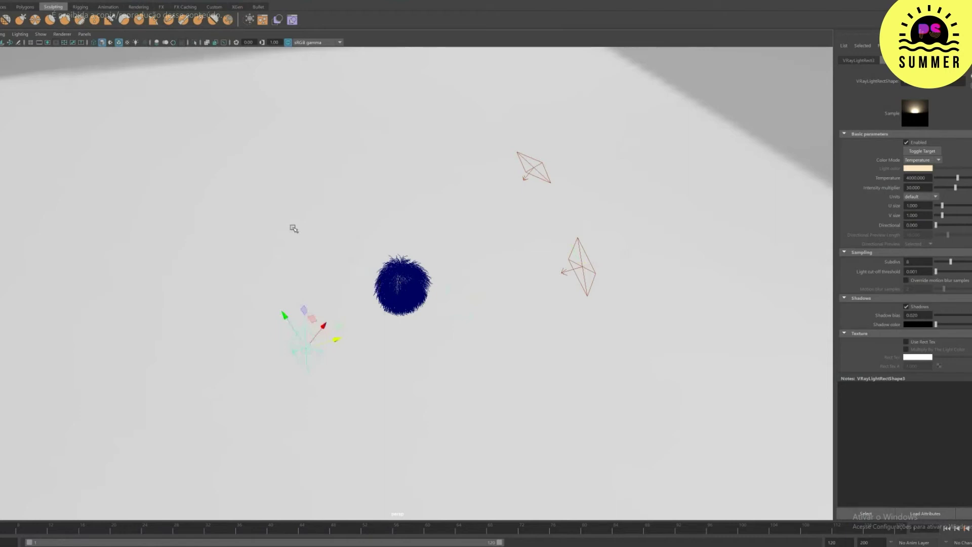
{"action": "key", "text": "space"}
{"action": "key", "text": "space"}
{"action": "key", "text": "f"}
{"action": "right_click_drag", "start_coordinate": [584, 328], "coordinate": [351, 200], "text": "alt"}
{"action": "middle_click_drag", "start_coordinate": [351, 199], "coordinate": [411, 272], "text": "alt"}
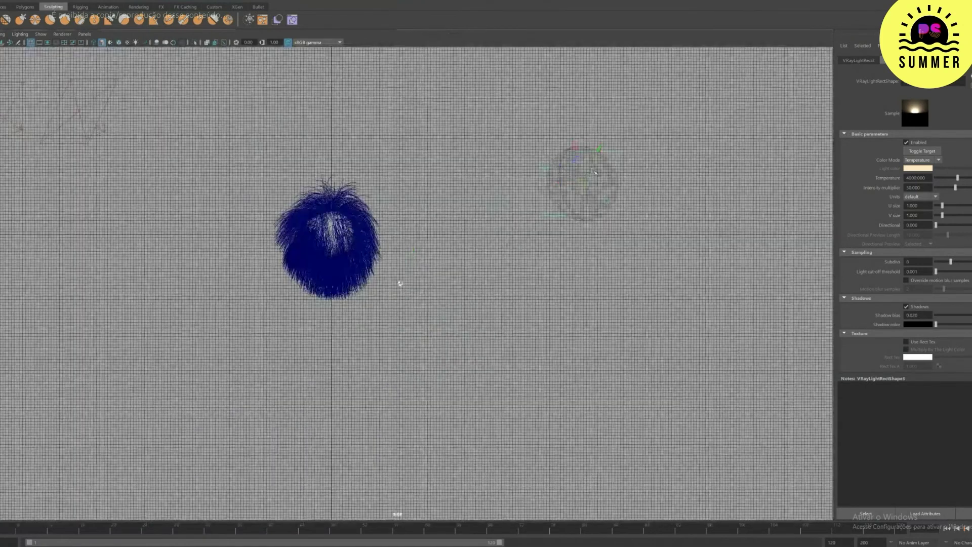
{"action": "left_click_drag", "start_coordinate": [594, 173], "coordinate": [607, 175]}
Step: Set the back rect light's intensity multiplier to 200 and its temperature to 6000
{"action": "key", "text": "Return"}
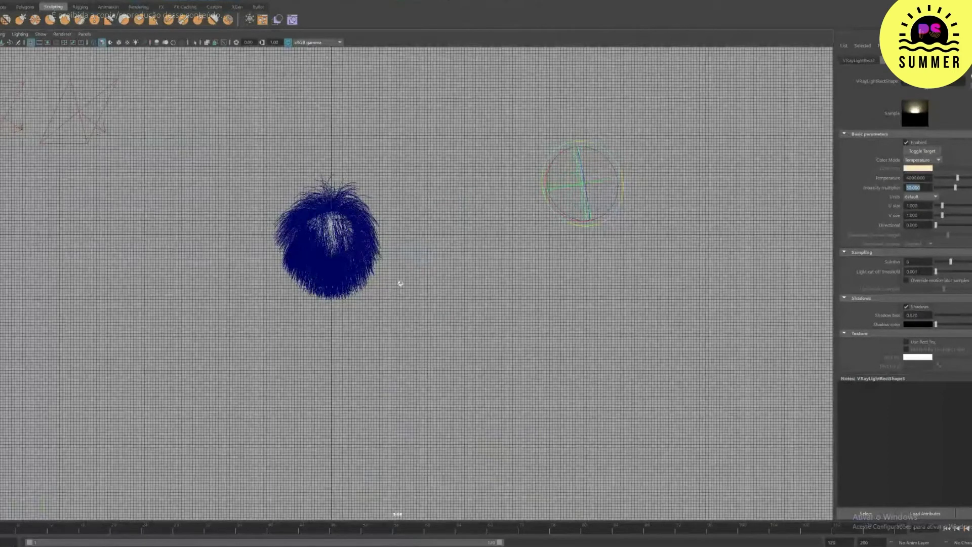
{"action": "type", "text": "200"}
{"action": "key", "text": "Return"}
{"action": "left_click_drag", "start_coordinate": [925, 177], "coordinate": [859, 145]}
{"action": "type", "text": "6000"}
{"action": "key", "text": "Return"}
Step: Move the back rect light farther behind the head and slightly lower, and straighten its rotation
{"action": "left_click", "coordinate": [417, 169]}
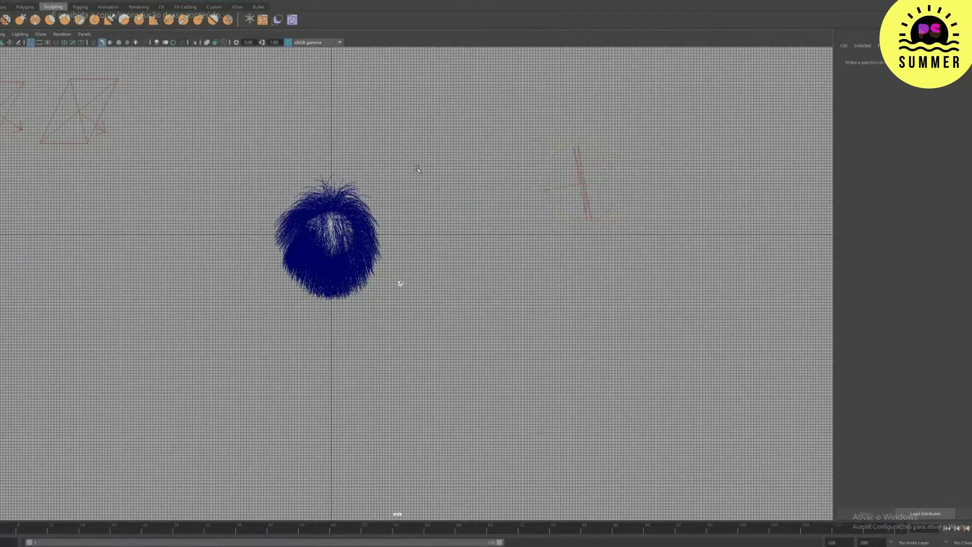
{"action": "left_click", "coordinate": [557, 185]}
{"action": "key", "text": "w"}
{"action": "left_click_drag", "start_coordinate": [581, 184], "coordinate": [607, 199]}
{"action": "key", "text": "e"}
{"action": "key", "text": "space"}
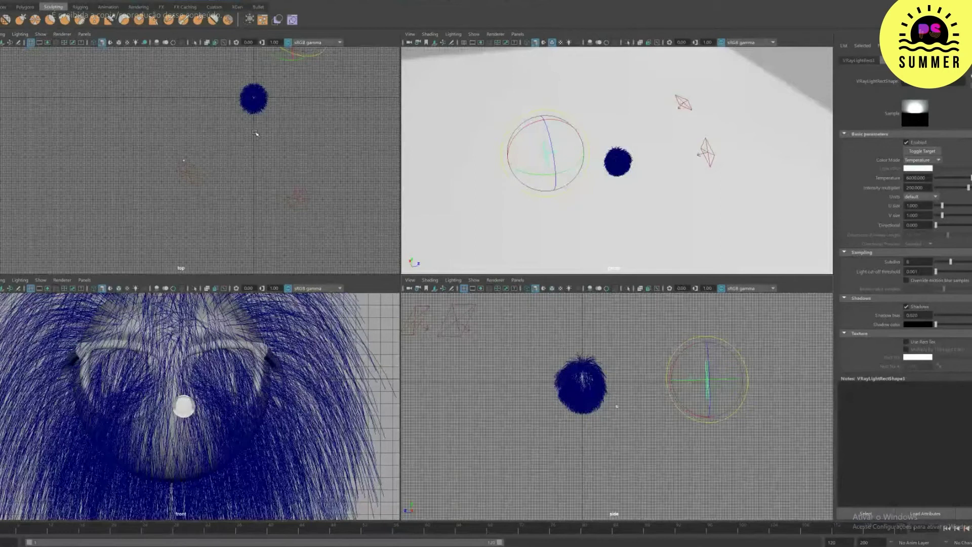
{"action": "key", "text": "space"}
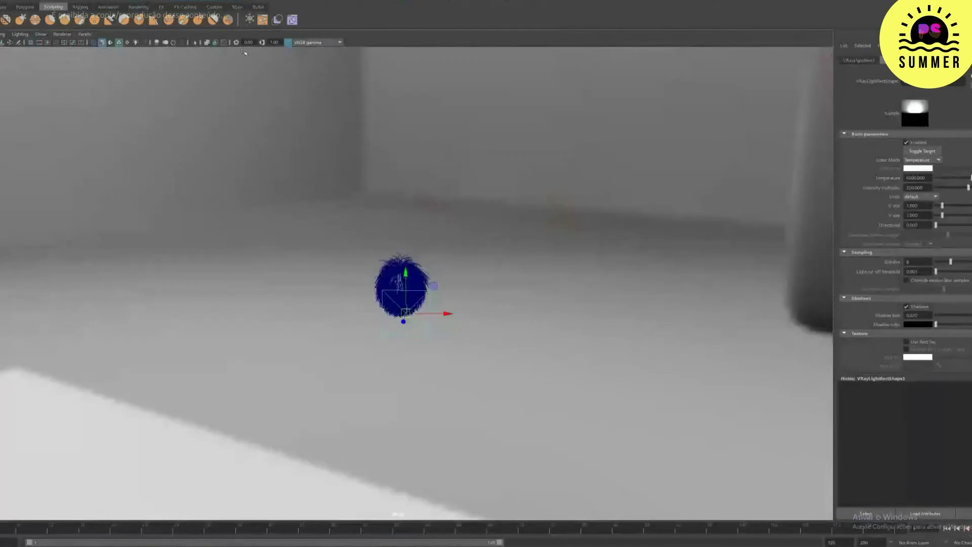
Step: Create a new camera, look through it, and frame the furry head and glasses closely within the resolution gate
{"action": "left_click", "coordinate": [84, 33]}
{"action": "left_click", "coordinate": [166, 61]}
{"action": "left_click", "coordinate": [84, 34]}
{"action": "left_click", "coordinate": [172, 43]}
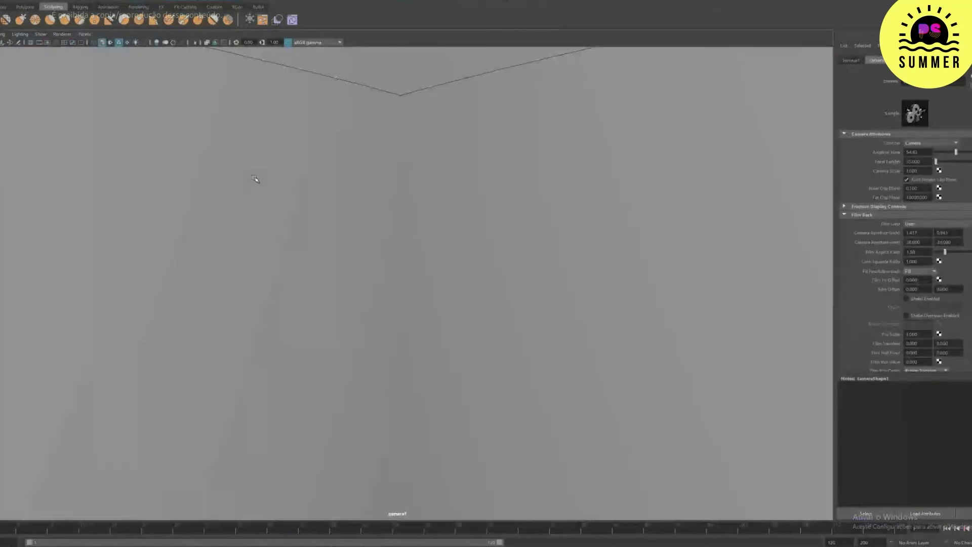
{"action": "scroll", "coordinate": [406, 159], "scroll_direction": "down", "scroll_amount": 3}
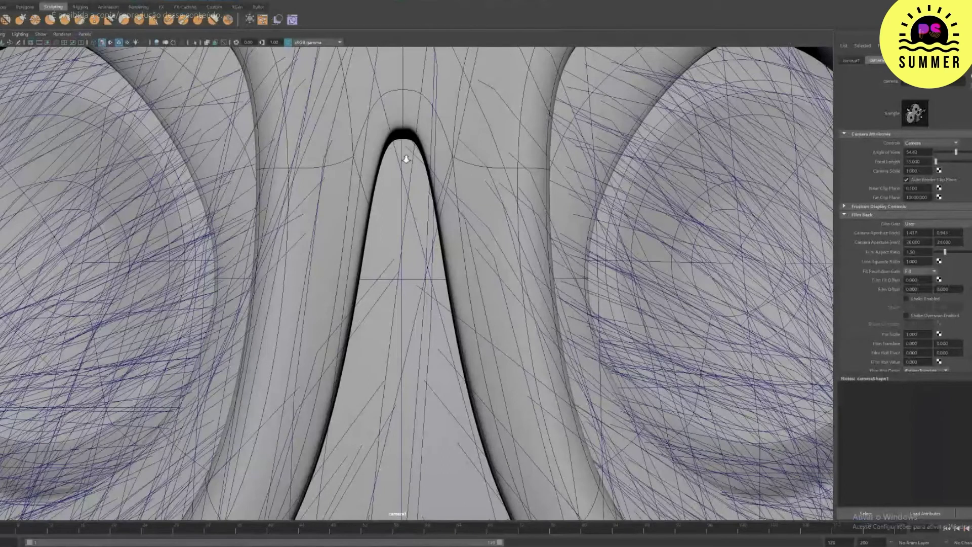
{"action": "scroll", "coordinate": [407, 159], "scroll_direction": "down", "scroll_amount": 5}
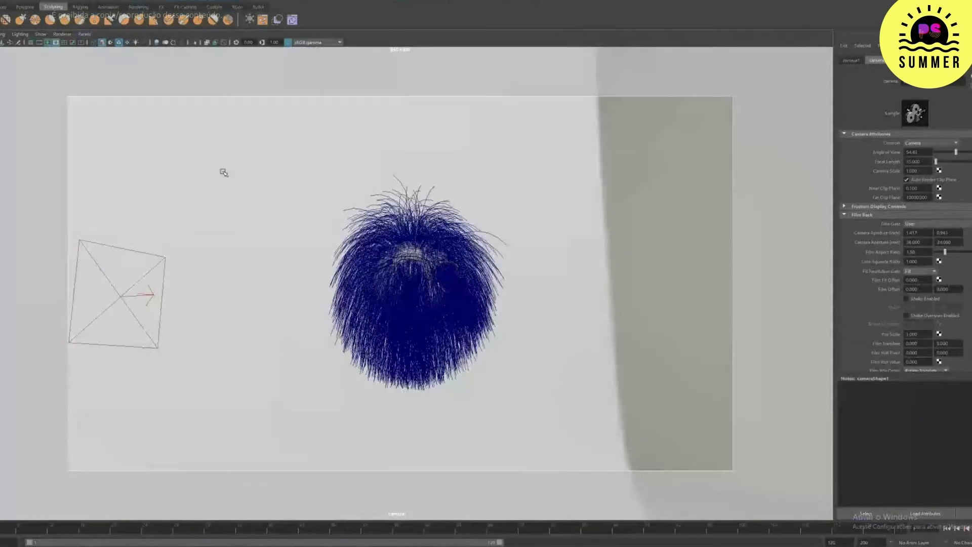
{"action": "scroll", "coordinate": [473, 263], "scroll_direction": "up", "scroll_amount": 4}
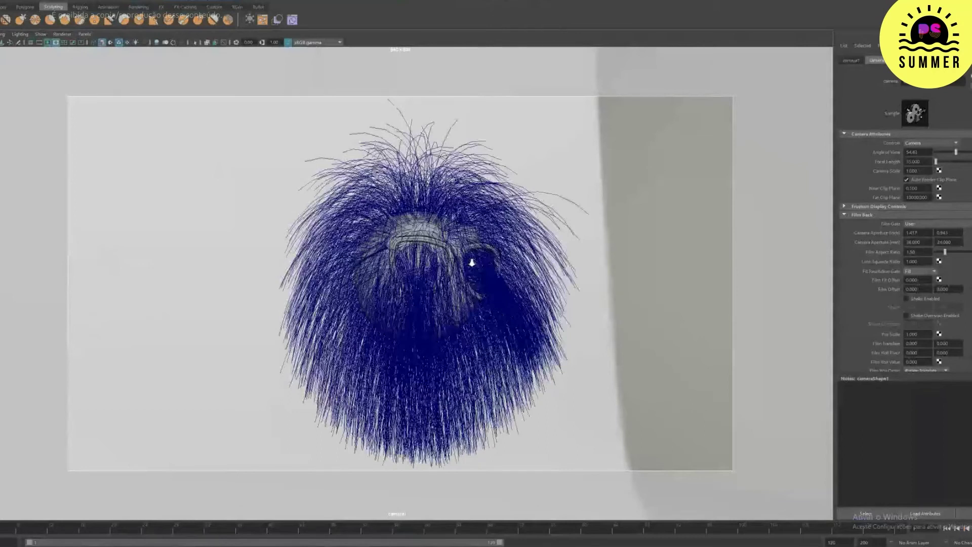
{"action": "scroll", "coordinate": [472, 263], "scroll_direction": "up", "scroll_amount": 3}
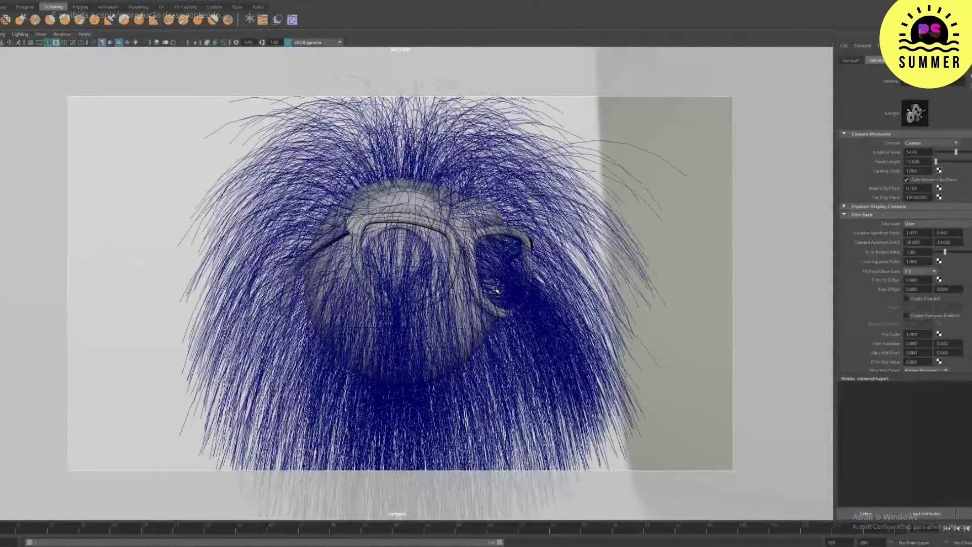
{"action": "scroll", "coordinate": [495, 289], "scroll_direction": "up", "scroll_amount": 3}
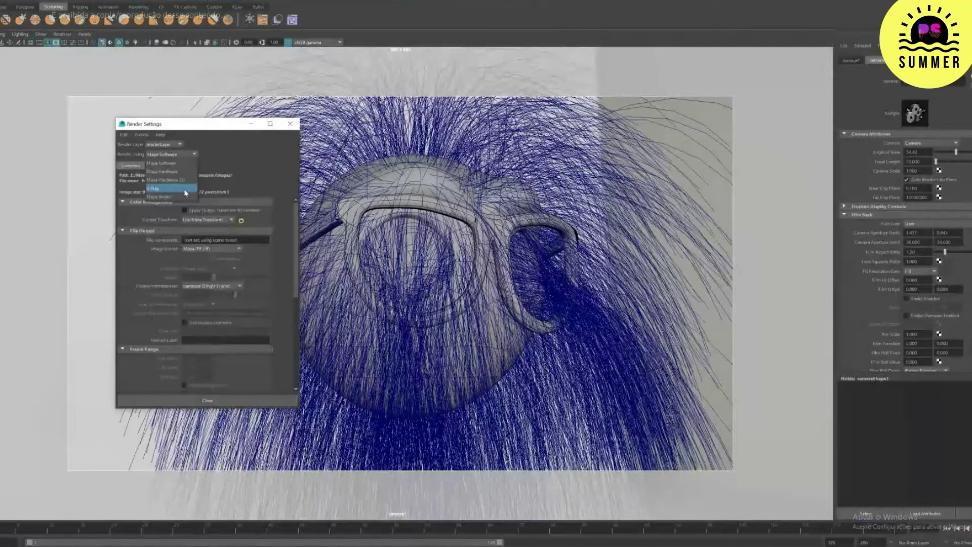
Step: Set the renderer to V-Ray and choose the HD 1080 resolution preset
{"action": "left_click", "coordinate": [184, 189]}
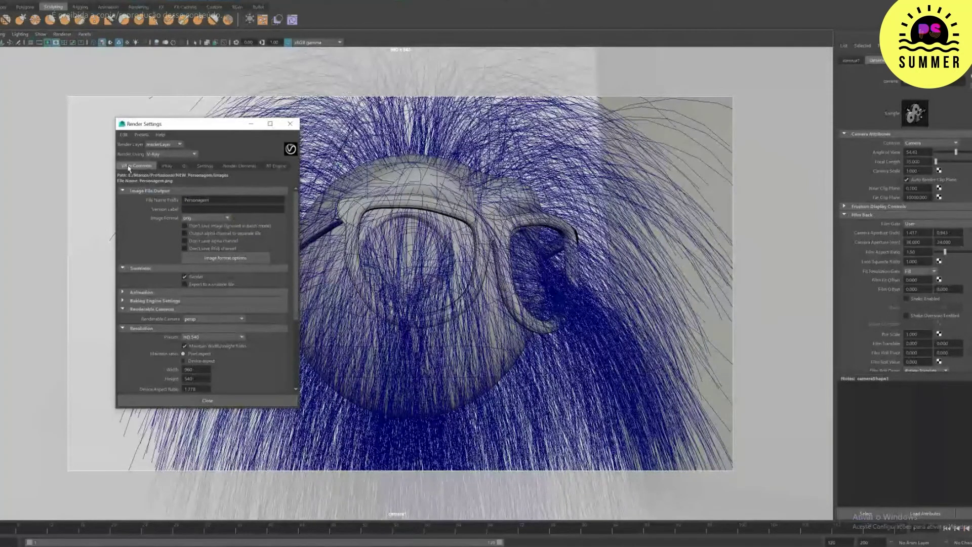
{"action": "scroll", "coordinate": [213, 285], "scroll_direction": "down", "scroll_amount": 2}
{"action": "left_click", "coordinate": [213, 285]}
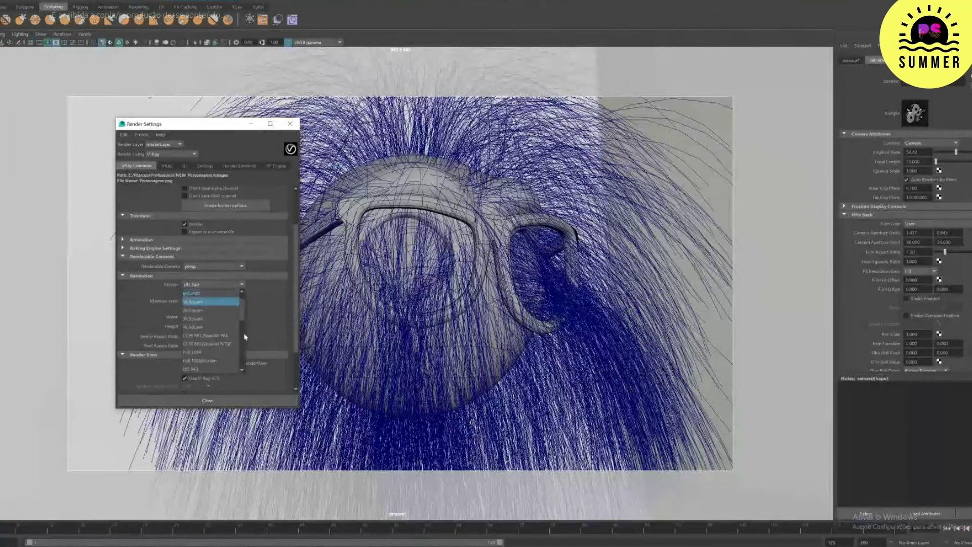
{"action": "scroll", "coordinate": [245, 330], "scroll_direction": "down", "scroll_amount": 3}
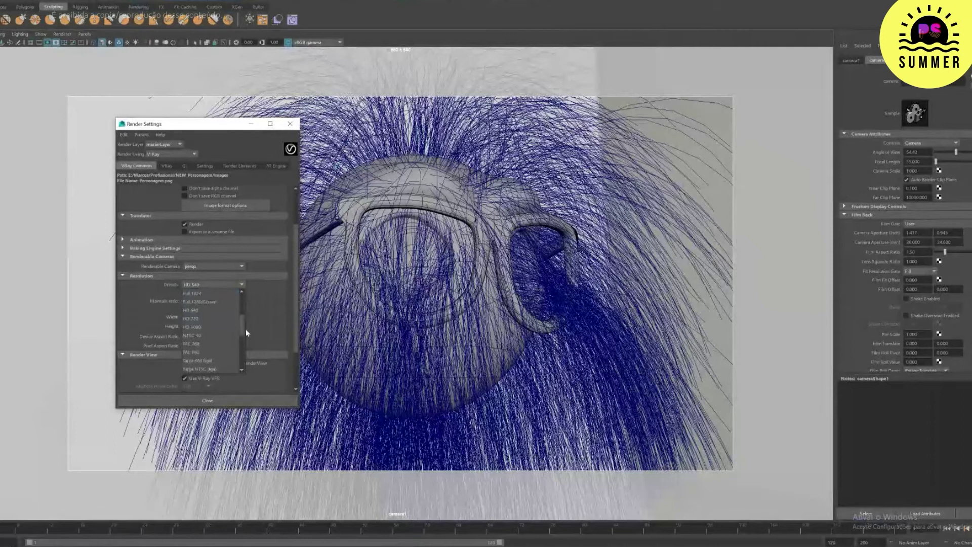
{"action": "scroll", "coordinate": [245, 331], "scroll_direction": "down", "scroll_amount": 1}
{"action": "left_click", "coordinate": [192, 310]}
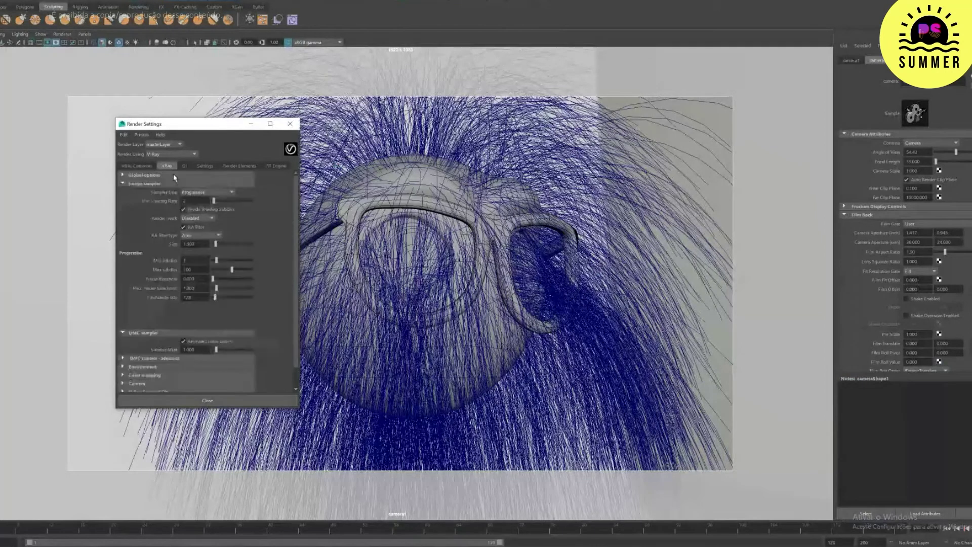
Step: Review the GI settings, then use the Adaptive image sampler with the DMC sampler's adaptive threshold set to 0.005
{"action": "left_click", "coordinate": [184, 166]}
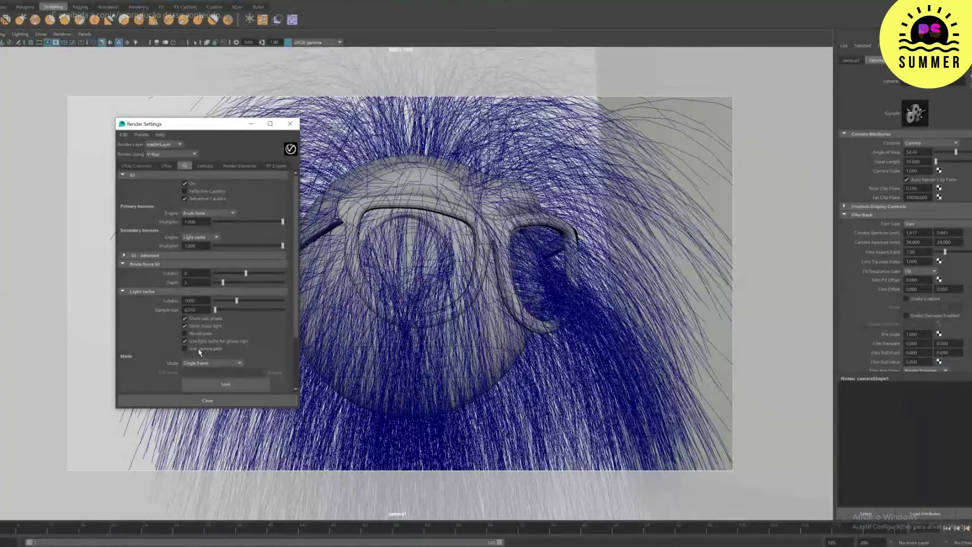
{"action": "left_click", "coordinate": [167, 166]}
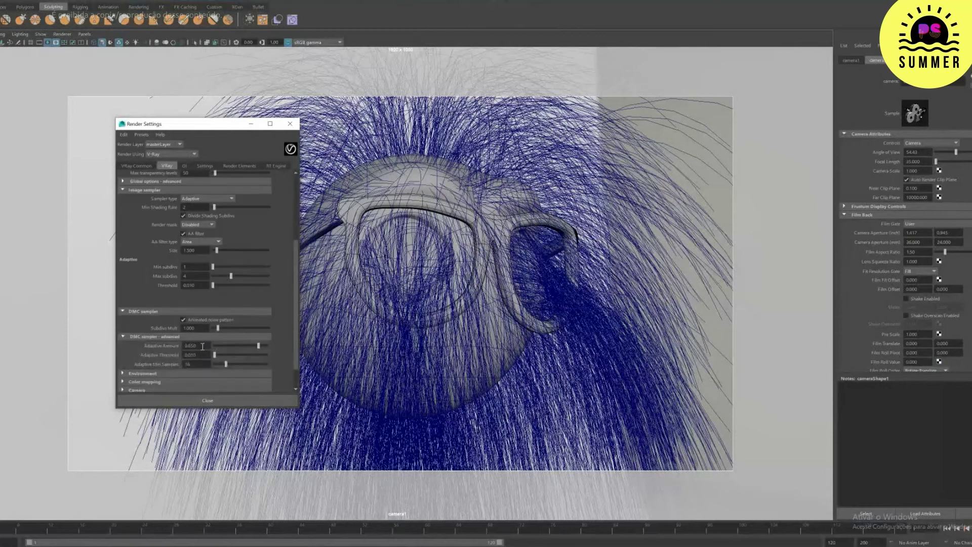
{"action": "key", "text": "Tab"}
{"action": "type", "text": "0.005"}
{"action": "key", "text": "Tab"}
{"action": "key", "text": "BackSpace"}
Step: Add the Extra Tex, Reflection and Specular render elements to the render
{"action": "left_click", "coordinate": [240, 166]}
{"action": "left_click", "coordinate": [143, 296]}
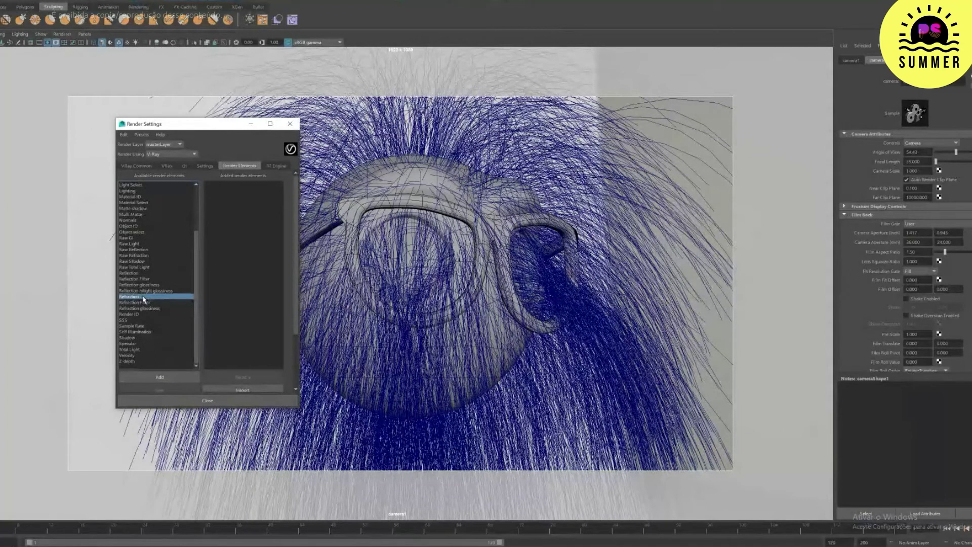
{"action": "left_click", "coordinate": [144, 274]}
{"action": "scroll", "coordinate": [143, 274], "scroll_direction": "up", "scroll_amount": 3}
{"action": "left_click", "coordinate": [141, 232], "text": "ctrl"}
{"action": "left_click_drag", "start_coordinate": [195, 279], "coordinate": [196, 294]}
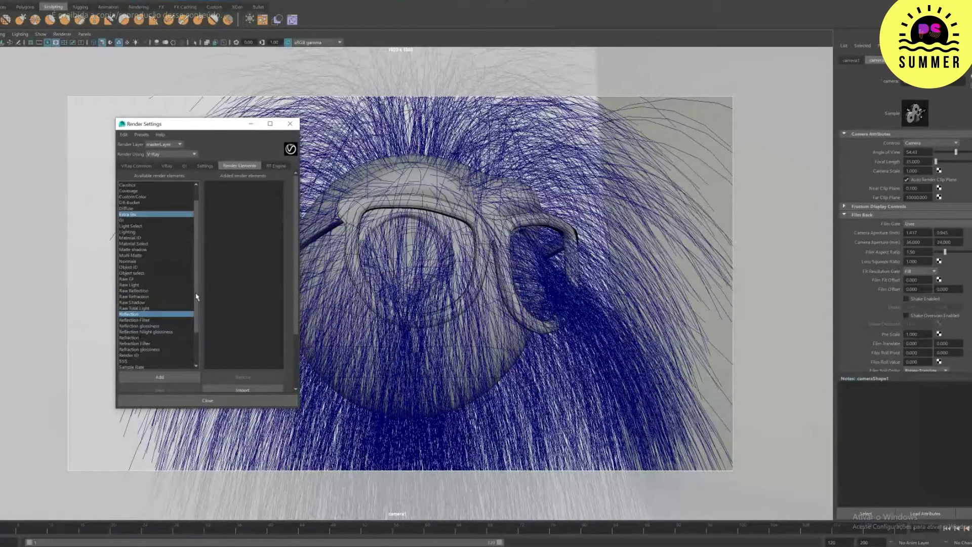
{"action": "scroll", "coordinate": [197, 297], "scroll_direction": "down", "scroll_amount": 3}
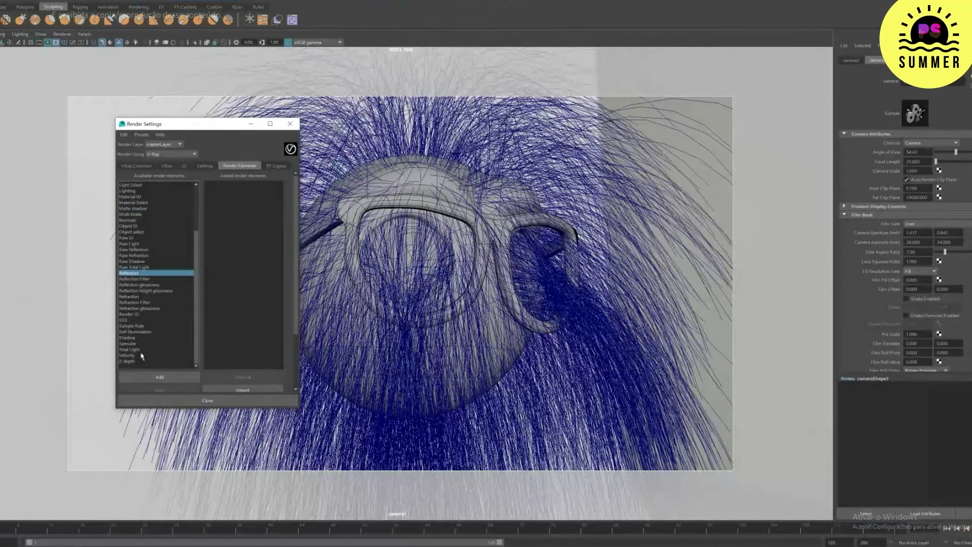
{"action": "left_click", "coordinate": [128, 344], "text": "ctrl"}
{"action": "left_click", "coordinate": [160, 376]}
Step: Connect a V-Ray Dirt texture to the Extra Tex render element
{"action": "left_click", "coordinate": [248, 185]}
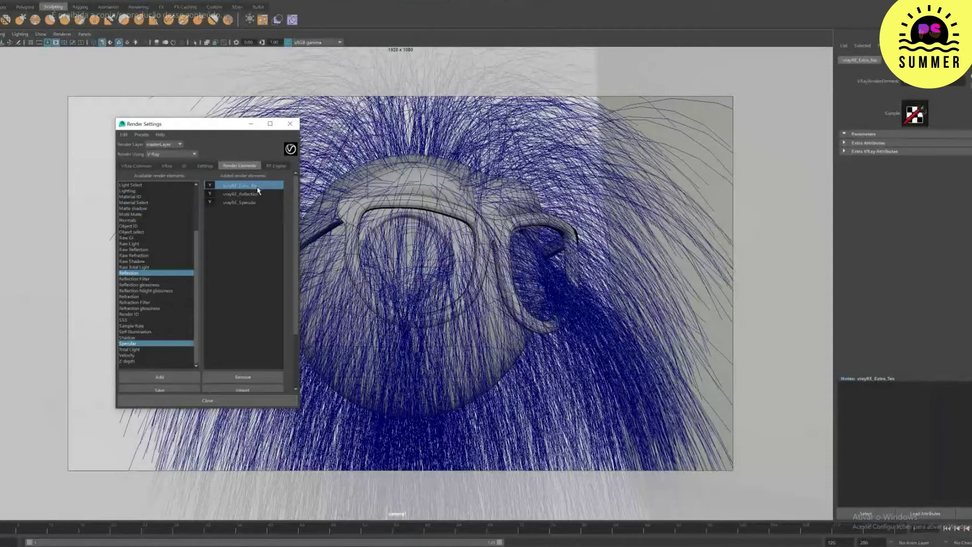
{"action": "left_click", "coordinate": [875, 151]}
{"action": "left_click", "coordinate": [967, 181]}
{"action": "left_click", "coordinate": [182, 145]}
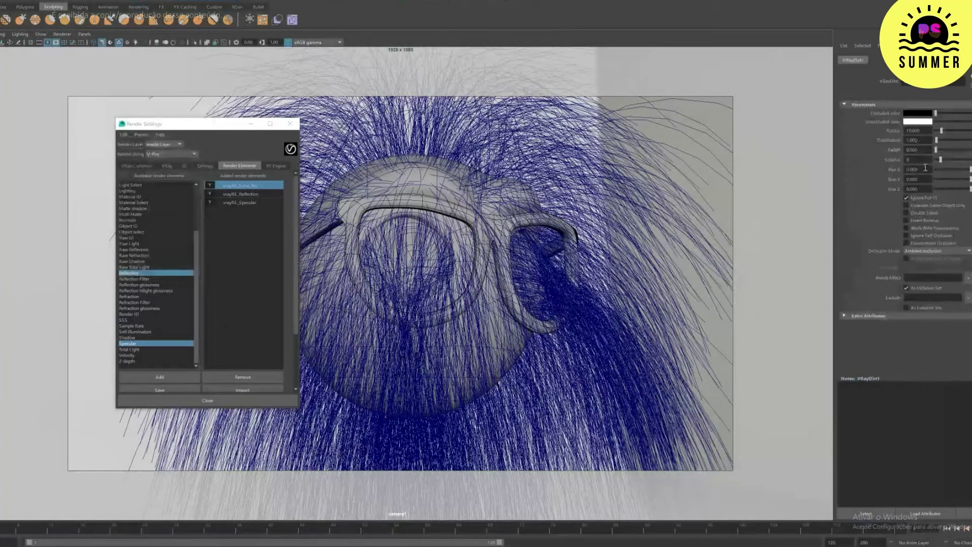
Step: Set the V-Ray dynamic memory limit to 1200, review the GI settings and close the render settings
{"action": "left_click", "coordinate": [205, 165]}
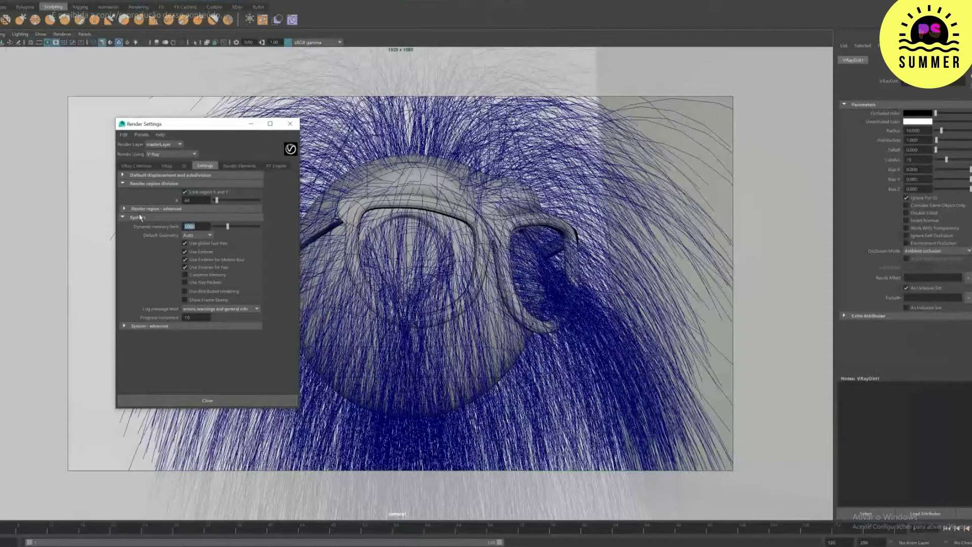
{"action": "type", "text": "1200"}
{"action": "left_click", "coordinate": [184, 165]}
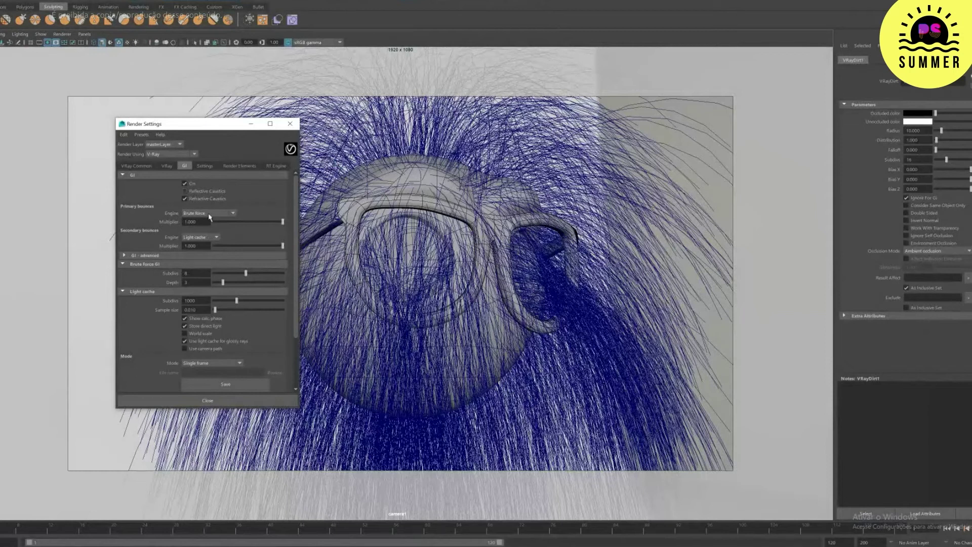
{"action": "left_click", "coordinate": [208, 401]}
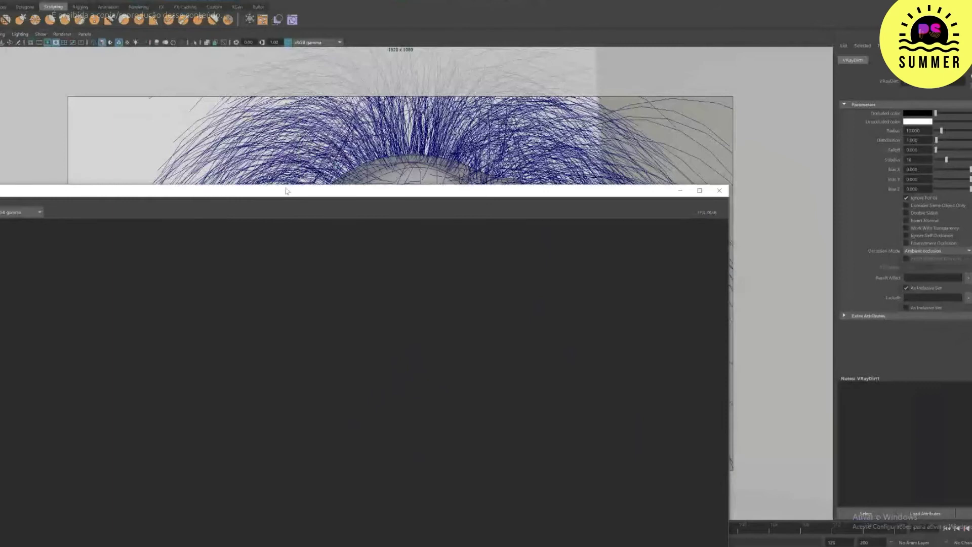
Step: Open the Render View, resize its window and set the test resolution to 25% of the render settings
{"action": "left_click_drag", "start_coordinate": [288, 191], "coordinate": [715, 141]}
{"action": "left_click_drag", "start_coordinate": [92, 134], "coordinate": [415, 288]}
{"action": "left_click_drag", "start_coordinate": [699, 347], "coordinate": [797, 365]}
{"action": "left_click_drag", "start_coordinate": [880, 369], "coordinate": [101, 122]}
{"action": "left_click", "coordinate": [78, 132]}
{"action": "mouse_move", "coordinate": [107, 165]}
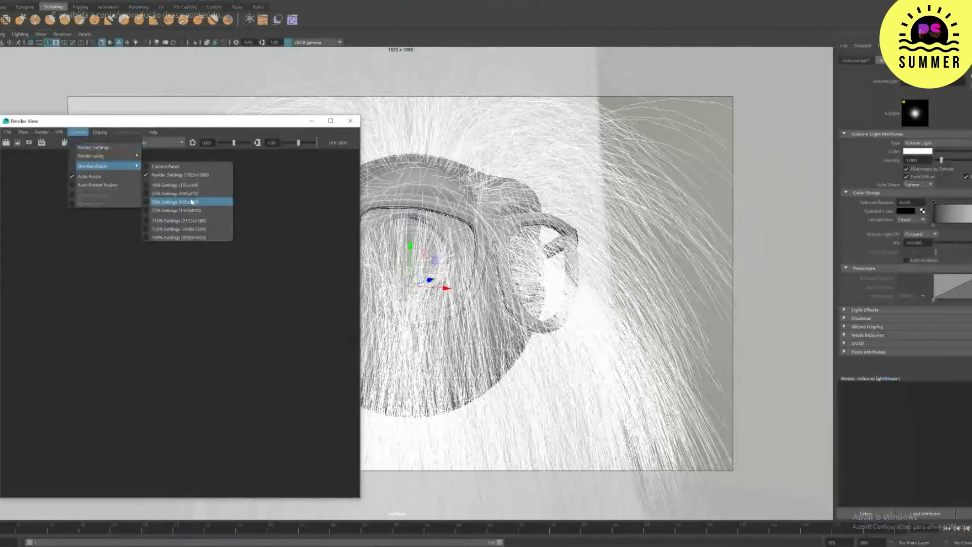
{"action": "left_click", "coordinate": [208, 193]}
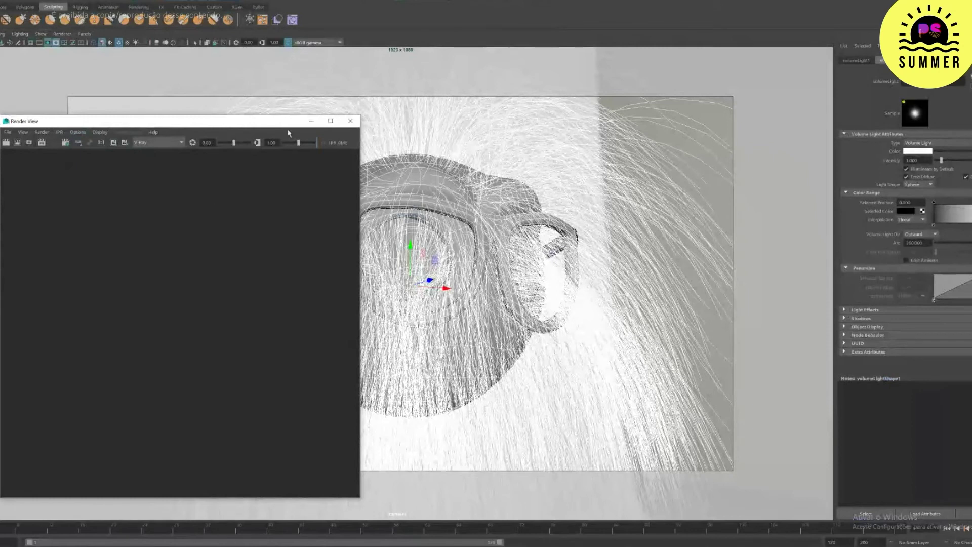
{"action": "left_click_drag", "start_coordinate": [289, 124], "coordinate": [215, 127]}
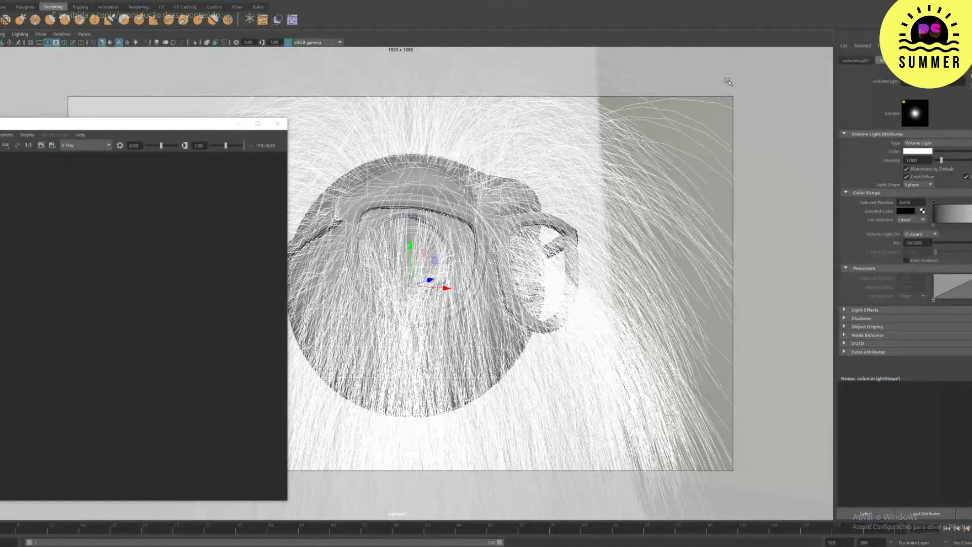
Step: Adjust the head's V-Ray fur to length 0.759, thickness 0.158, gravity -0.219 and bend 2.466, and fine-tune its taper
{"action": "left_click", "coordinate": [730, 145]}
{"action": "left_click_drag", "start_coordinate": [968, 114], "coordinate": [937, 123]}
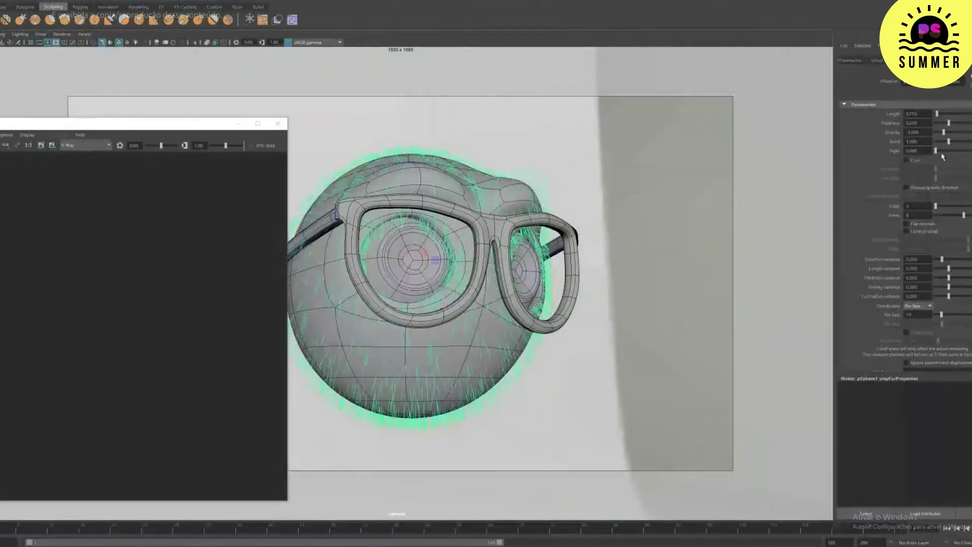
{"action": "left_click_drag", "start_coordinate": [949, 123], "coordinate": [945, 151]}
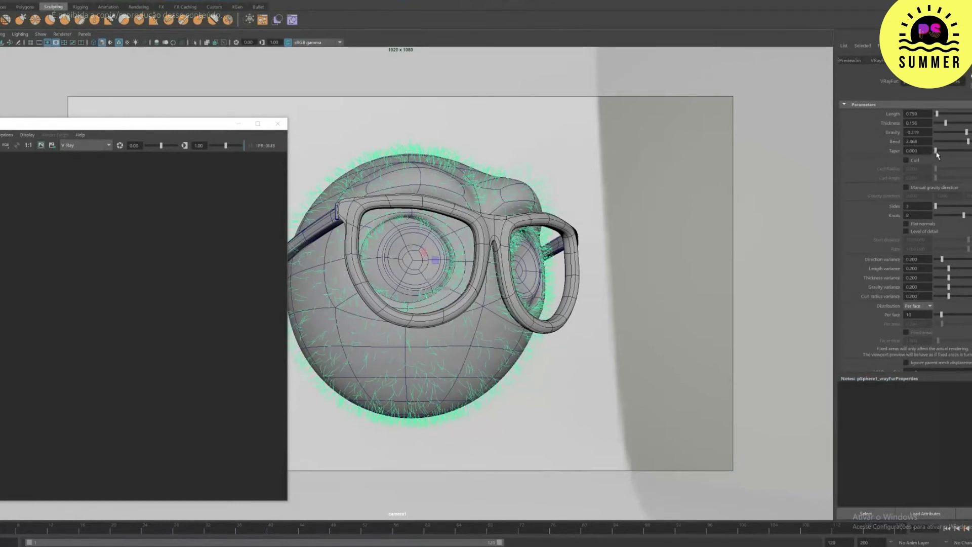
{"action": "left_click_drag", "start_coordinate": [937, 151], "coordinate": [939, 168]}
{"action": "left_click", "coordinate": [915, 161]}
Step: Switch the fur distribution to Per area with a value of 20
{"action": "scroll", "coordinate": [905, 236], "scroll_direction": "down", "scroll_amount": 5}
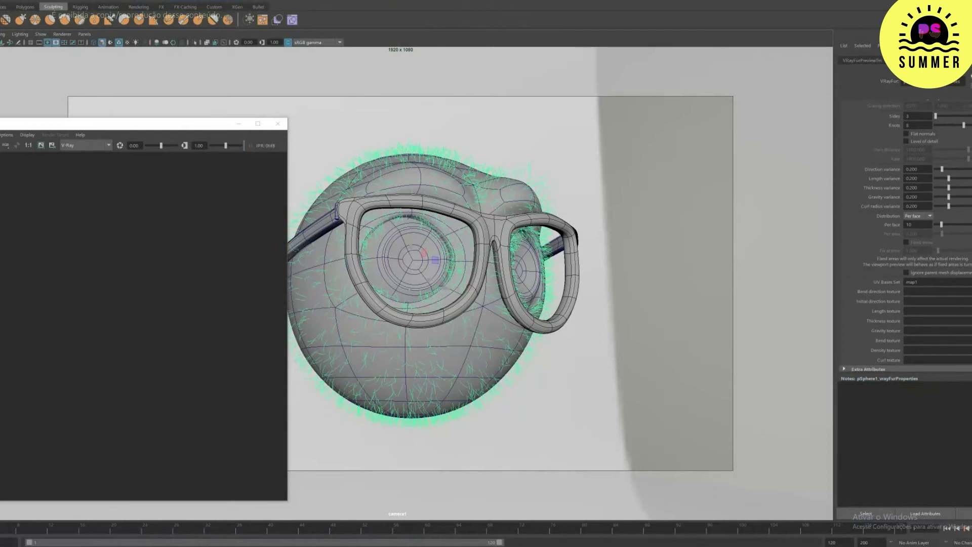
{"action": "left_click", "coordinate": [917, 215]}
{"action": "left_click", "coordinate": [920, 225]}
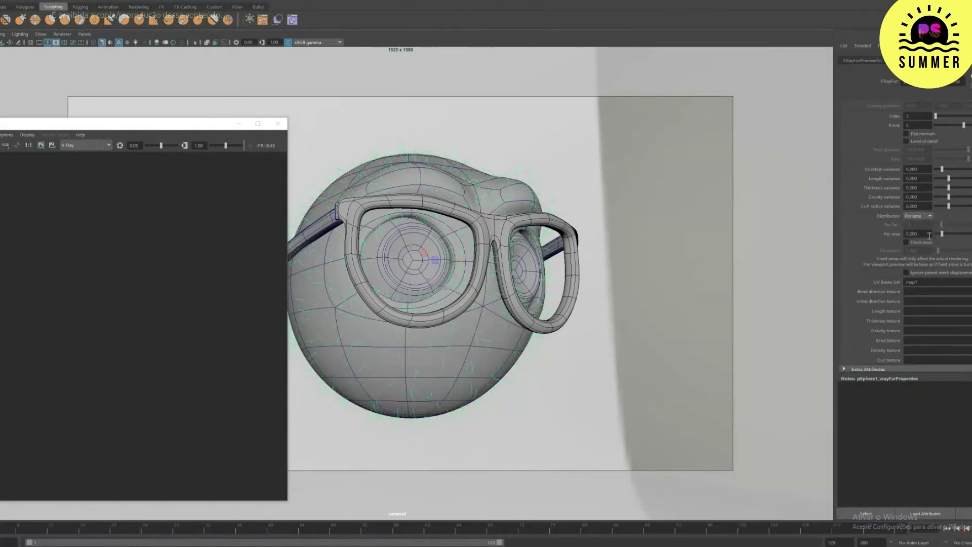
{"action": "double_click", "coordinate": [930, 235]}
{"action": "type", "text": "20"}
{"action": "key", "text": "Return"}
Step: Arrange the V-Ray frame buffer beside the model and test-render the scene from camera1
{"action": "left_click_drag", "start_coordinate": [197, 123], "coordinate": [429, 91]}
{"action": "left_click", "coordinate": [163, 115]}
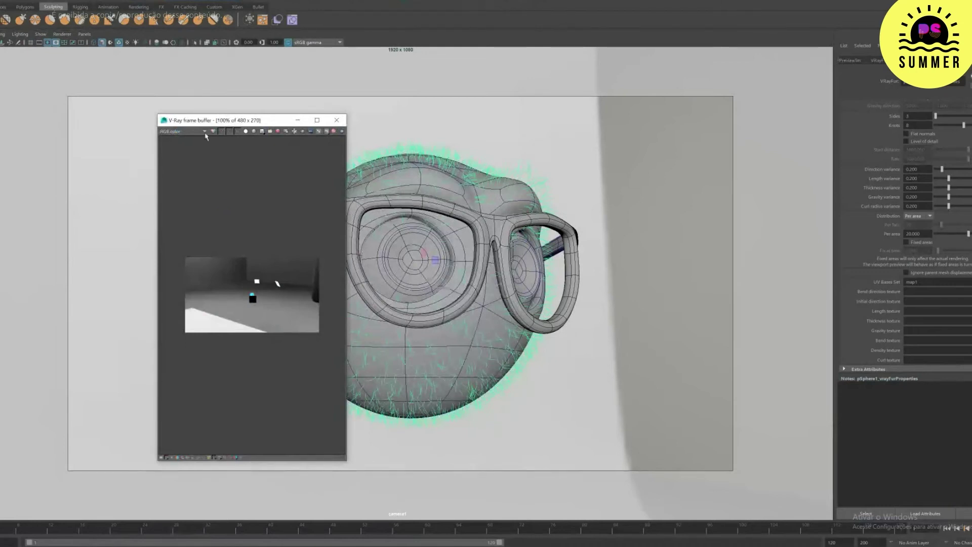
{"action": "left_click_drag", "start_coordinate": [259, 123], "coordinate": [229, 112]}
{"action": "left_click_drag", "start_coordinate": [316, 168], "coordinate": [472, 189]}
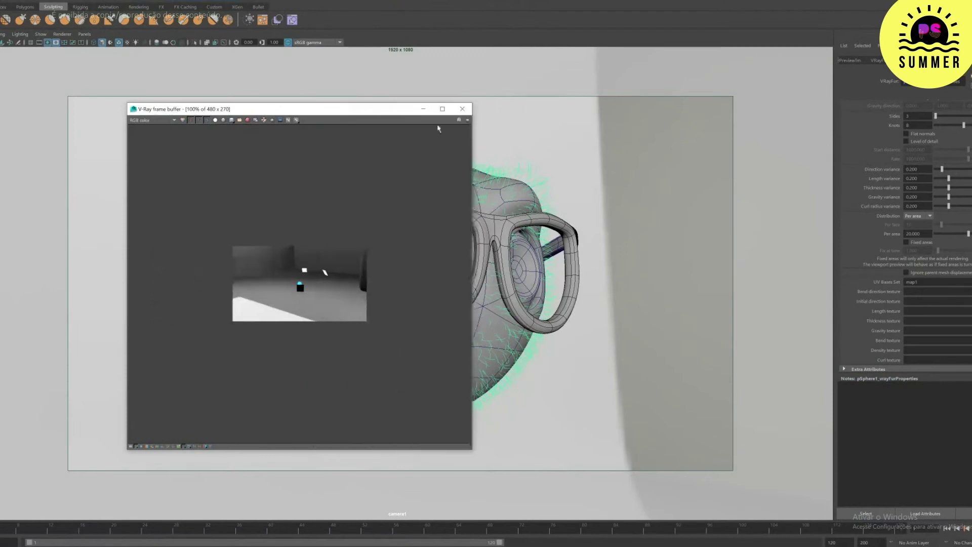
{"action": "left_click", "coordinate": [421, 10]}
{"action": "left_click", "coordinate": [198, 101]}
{"action": "mouse_move", "coordinate": [238, 154]}
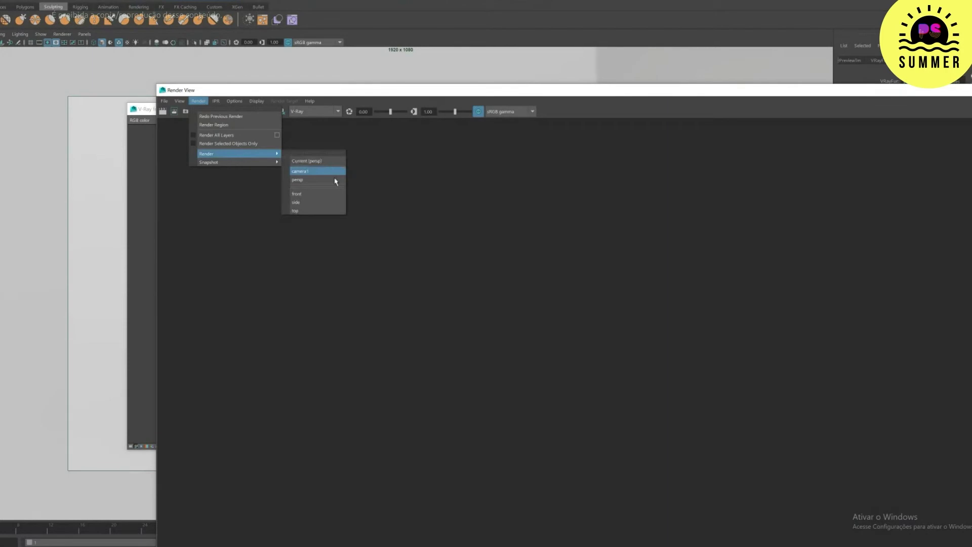
{"action": "left_click", "coordinate": [339, 172]}
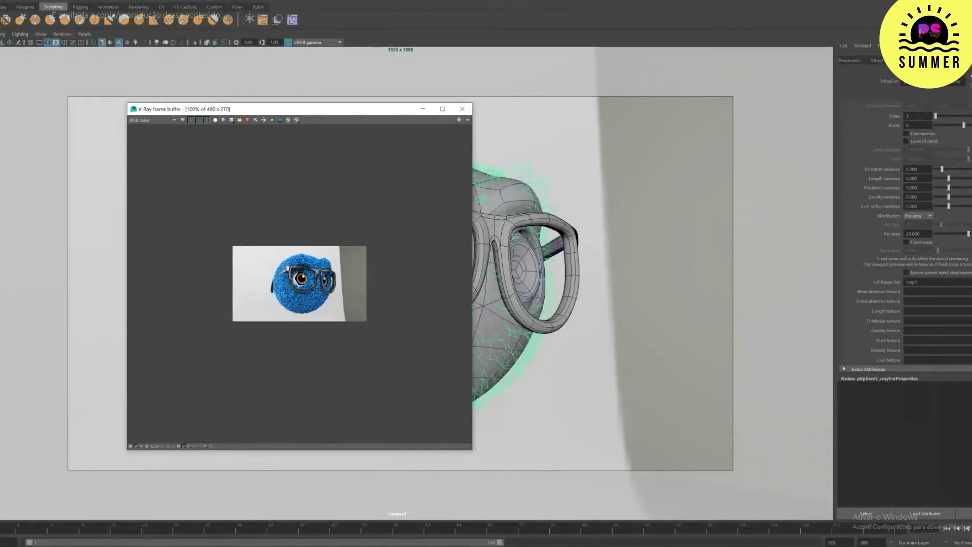
Step: Select the V-Ray dome light and make it invisible in the render
{"action": "left_click", "coordinate": [603, 367]}
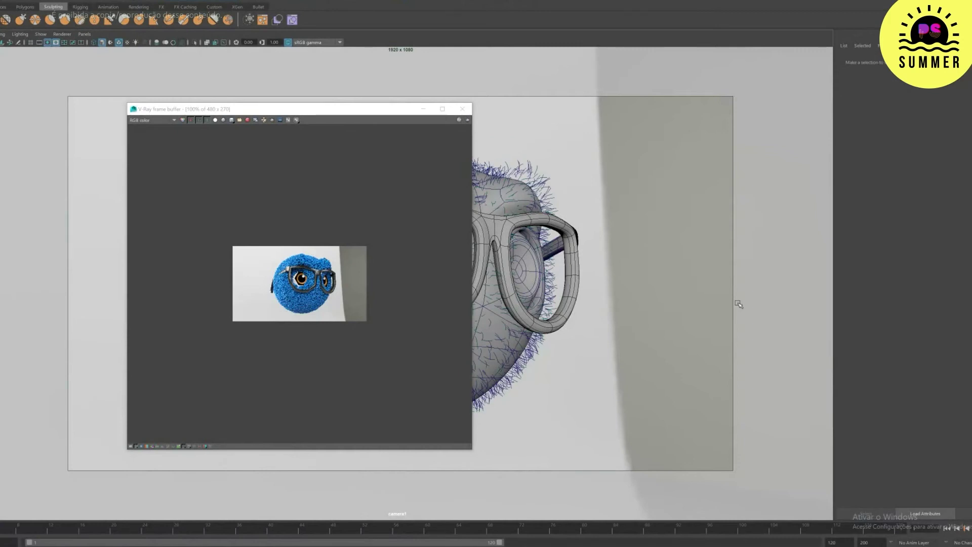
{"action": "key", "text": "ctrl+a"}
{"action": "left_click", "coordinate": [963, 365]}
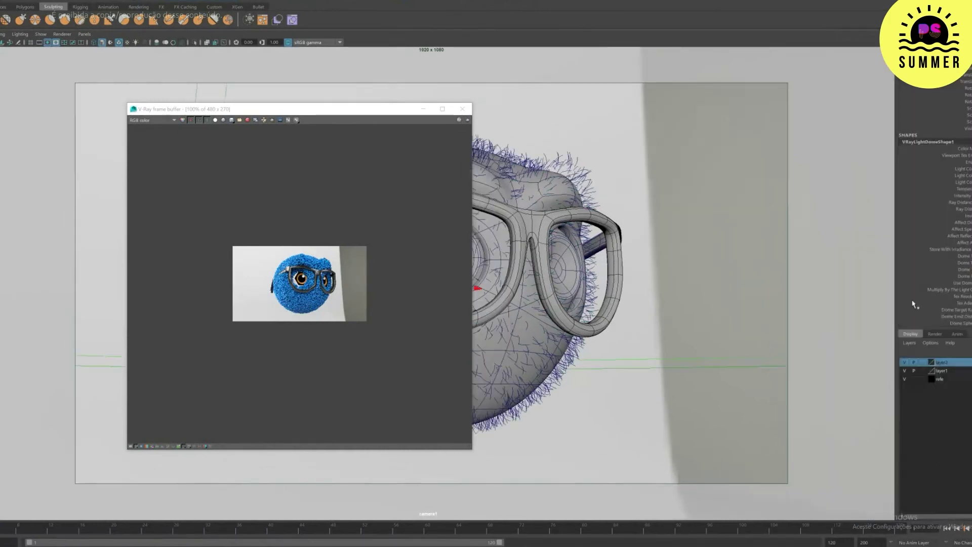
{"action": "key", "text": "ctrl+a"}
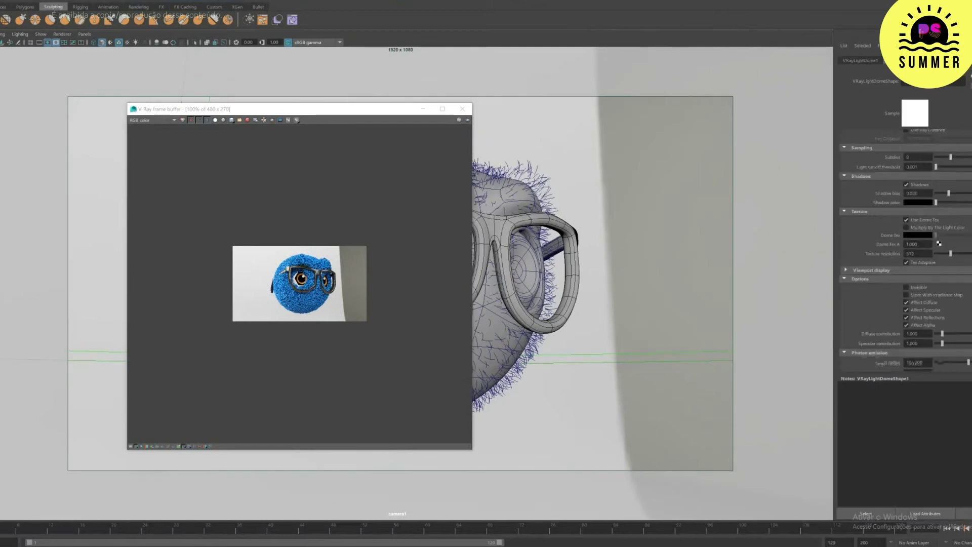
{"action": "left_click", "coordinate": [907, 287]}
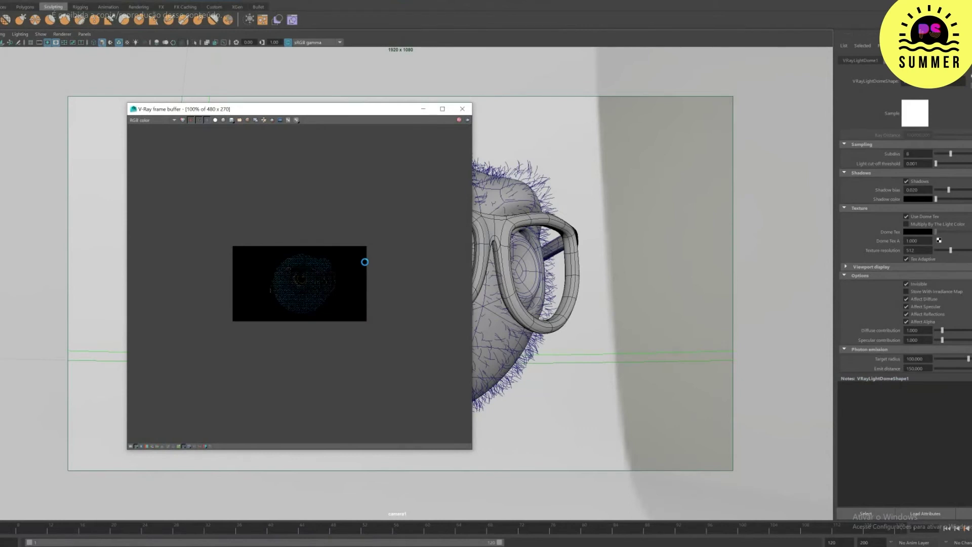
Step: Turn on the physical camera in camera1's extra V-Ray attributes, test-render the view and minimize the frame buffer
{"action": "left_click", "coordinate": [1, 33]}
{"action": "left_click", "coordinate": [21, 49]}
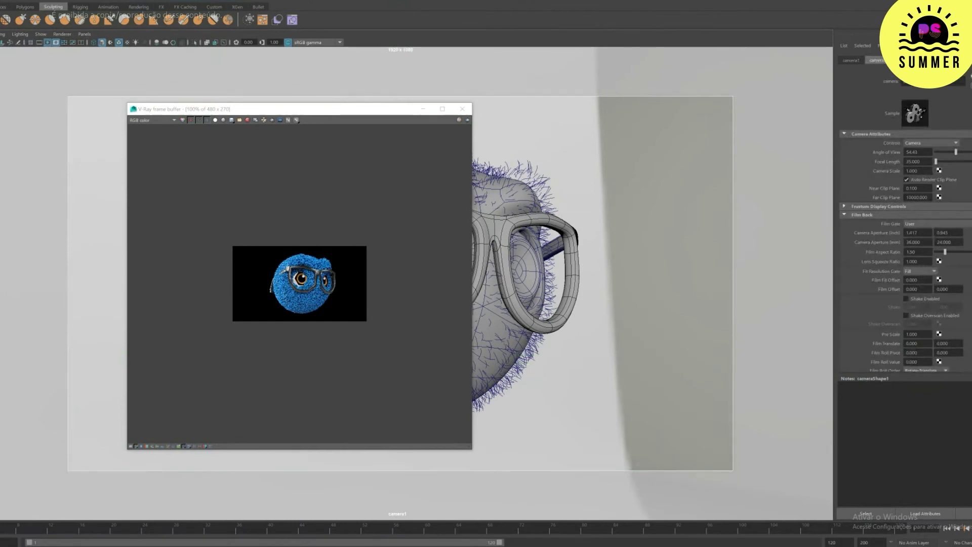
{"action": "scroll", "coordinate": [940, 369], "scroll_direction": "down", "scroll_amount": 5}
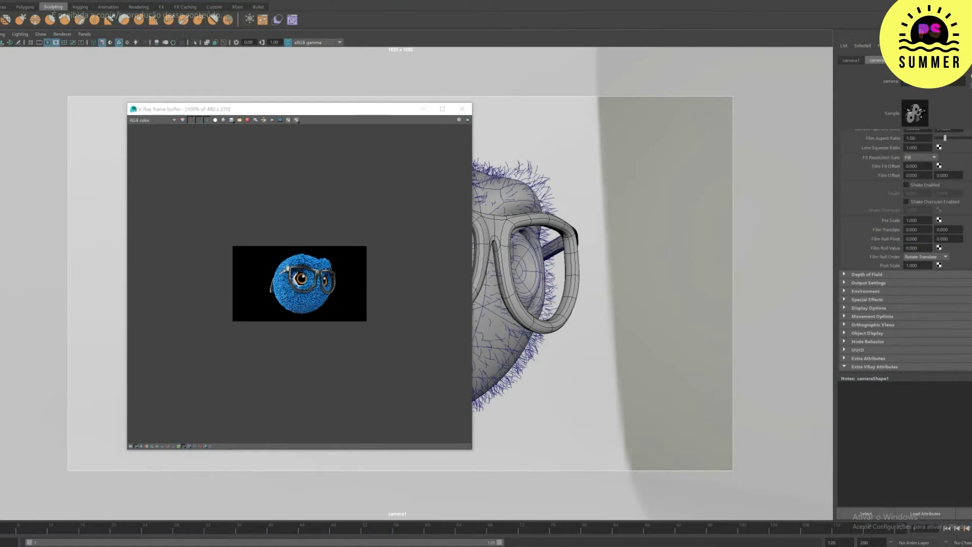
{"action": "left_click", "coordinate": [925, 367]}
{"action": "scroll", "coordinate": [959, 262], "scroll_direction": "down", "scroll_amount": 3}
{"action": "scroll", "coordinate": [959, 263], "scroll_direction": "down", "scroll_amount": 4}
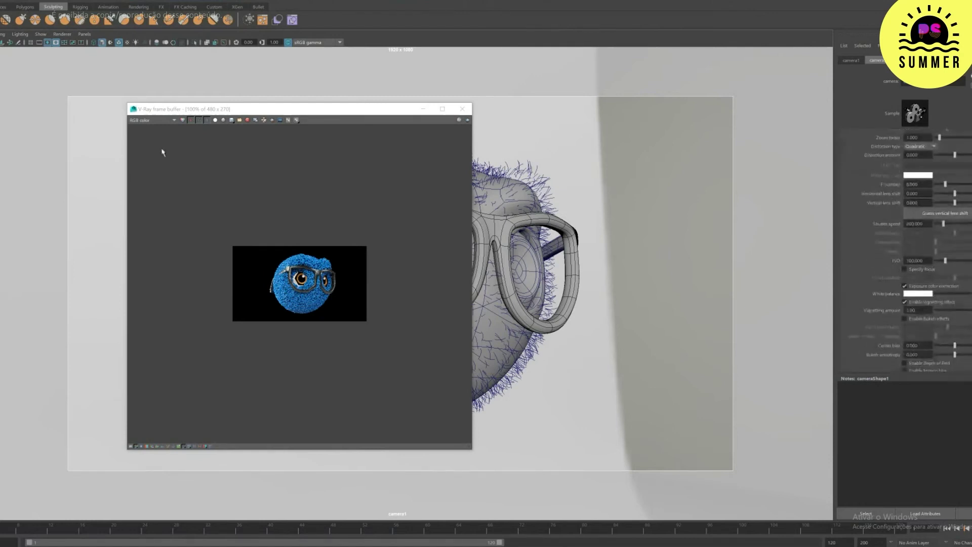
{"action": "left_click", "coordinate": [468, 120]}
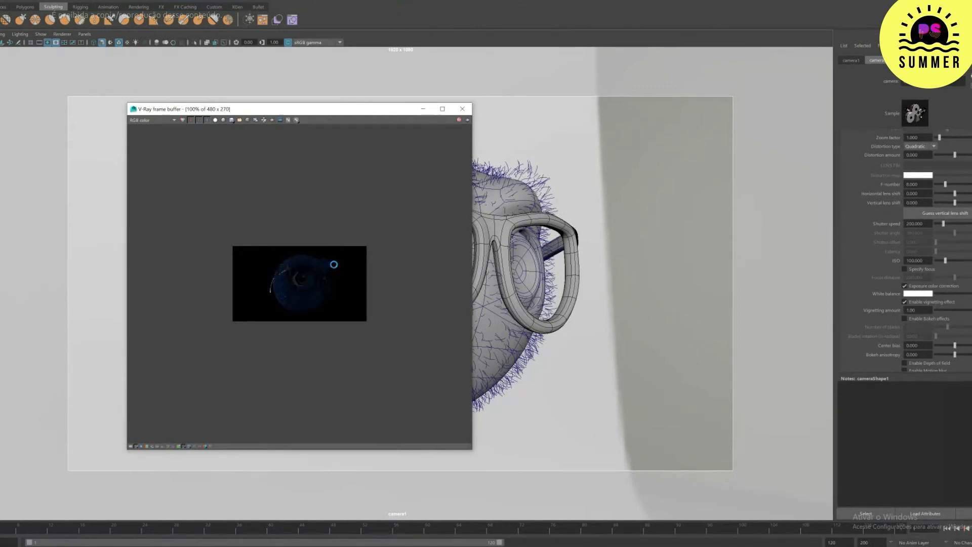
{"action": "left_click", "coordinate": [423, 109]}
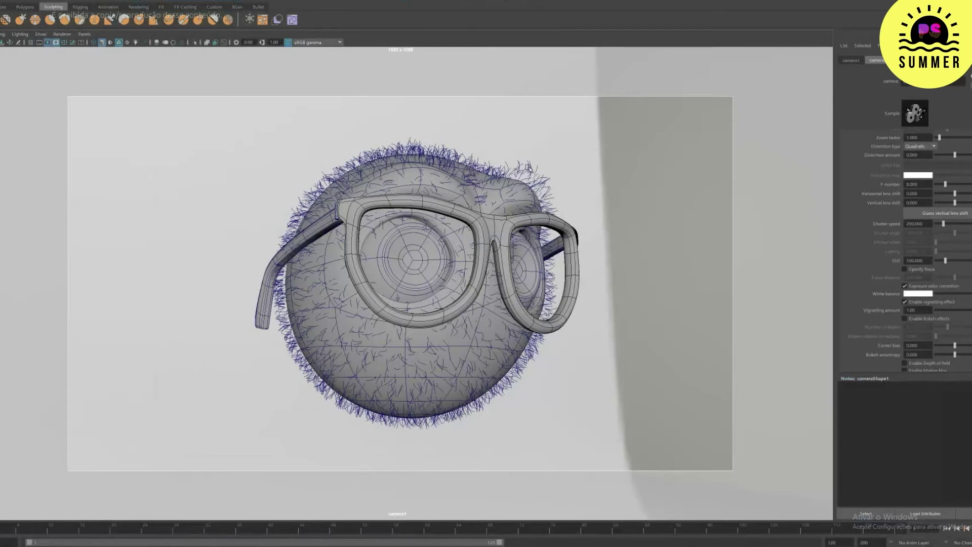
Step: Select the first rect light, aim it at the head and stretch it into a strip of U size about 0.77 and V size about 4.9
{"action": "key", "text": "space"}
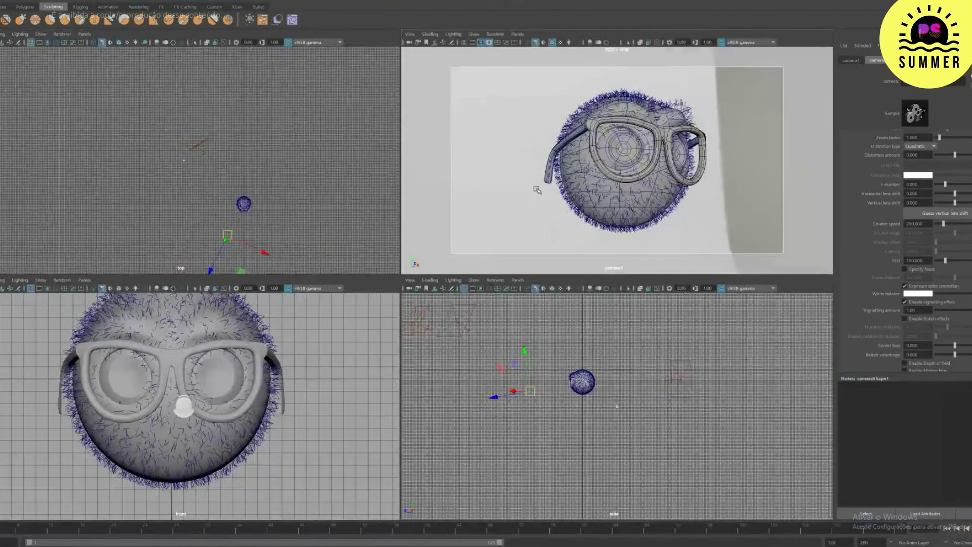
{"action": "key", "text": "space"}
{"action": "middle_click_drag", "start_coordinate": [465, 346], "coordinate": [404, 172], "text": "alt"}
{"action": "left_click", "coordinate": [539, 358]}
{"action": "key", "text": "space"}
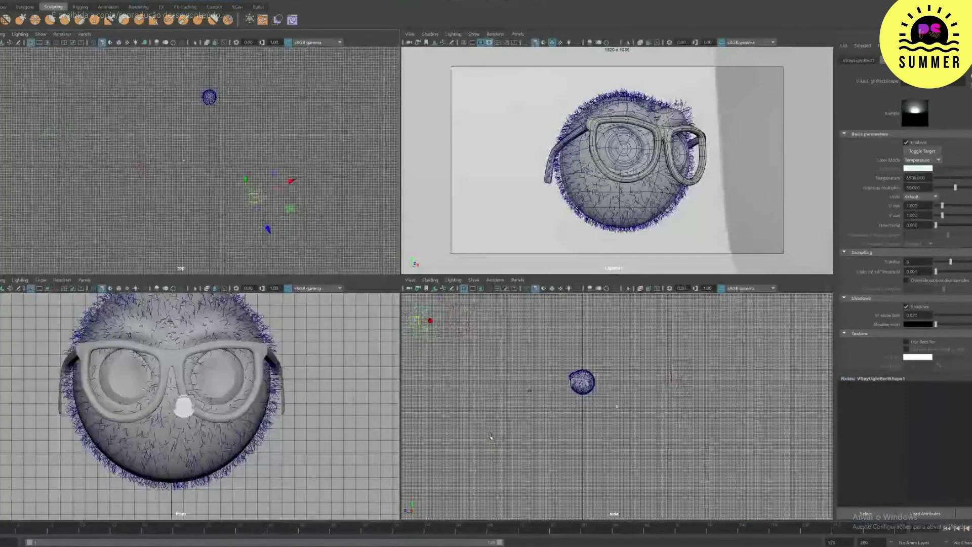
{"action": "key", "text": "space"}
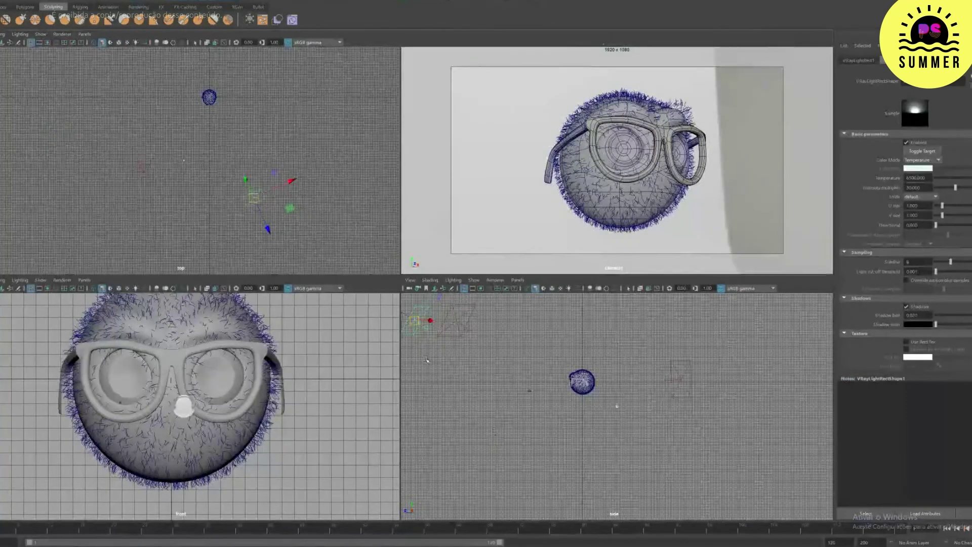
{"action": "key", "text": "space"}
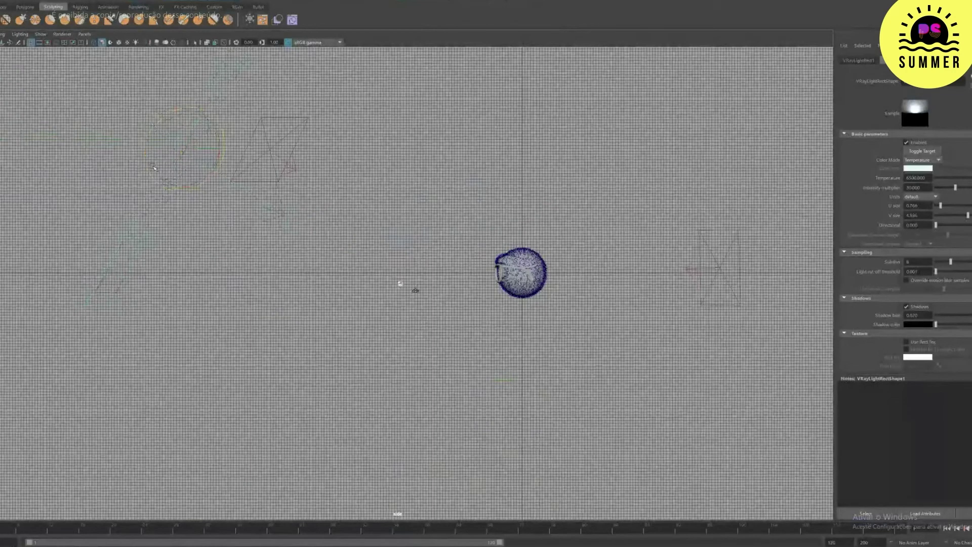
{"action": "key", "text": "space"}
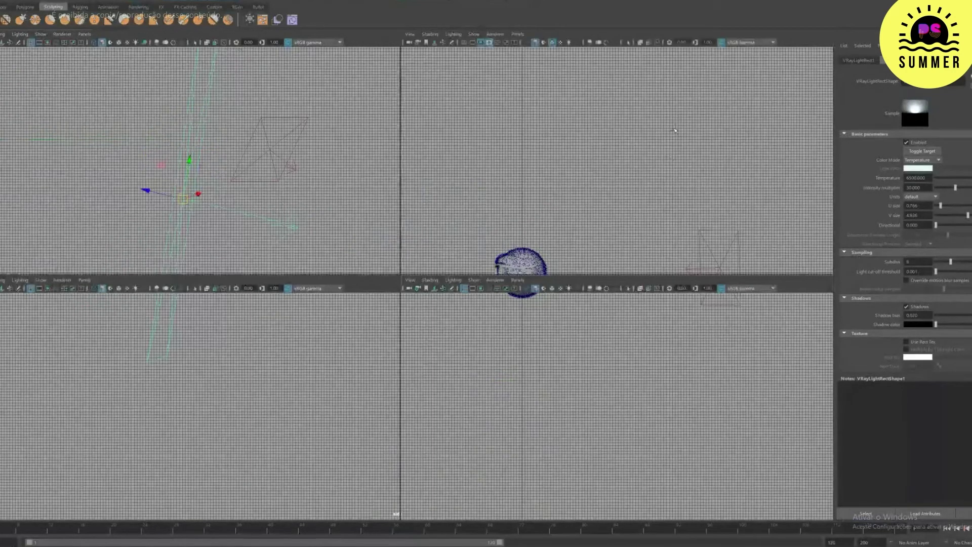
{"action": "key", "text": "space"}
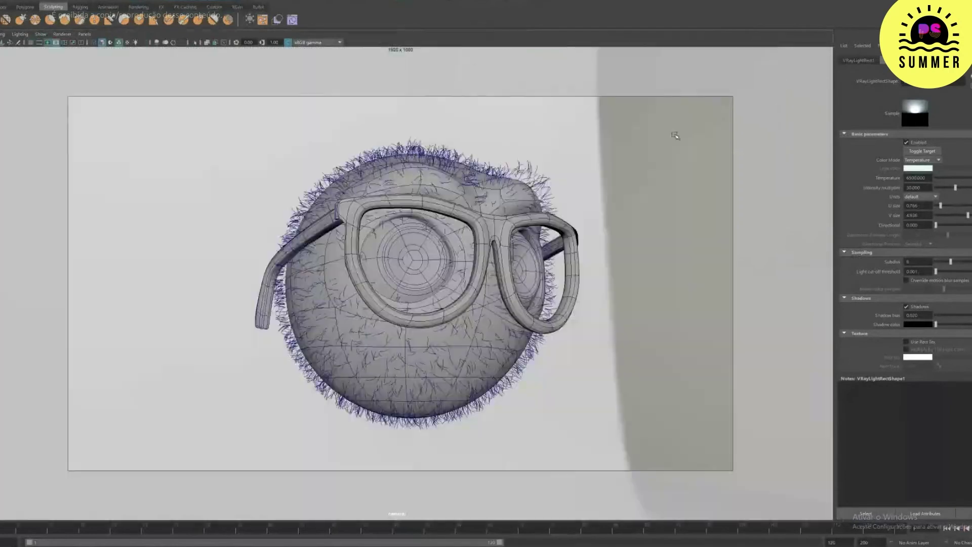
Step: Set the rect lights' units to Watts with an intensity multiplier of 10
{"action": "left_click", "coordinate": [936, 197]}
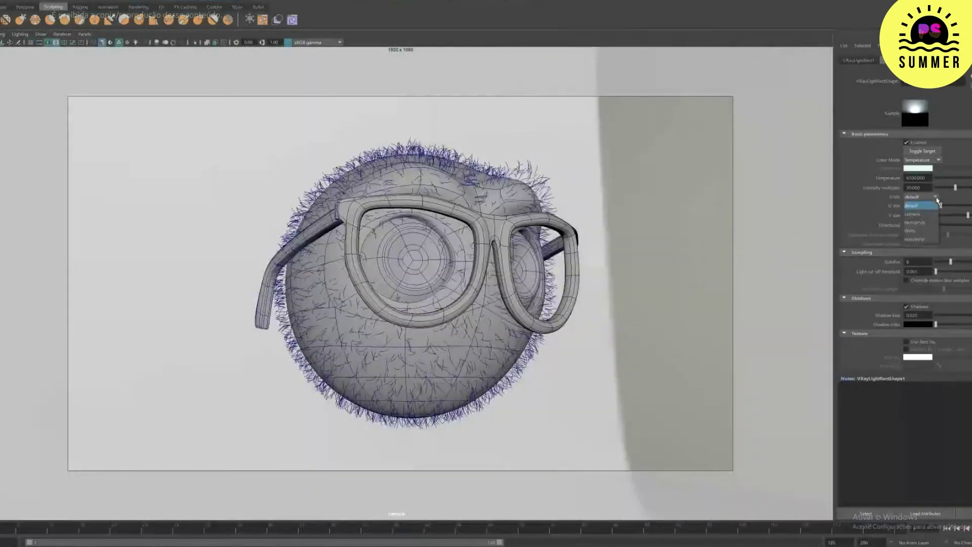
{"action": "left_click", "coordinate": [931, 232]}
{"action": "left_click_drag", "start_coordinate": [922, 188], "coordinate": [898, 188]}
{"action": "type", "text": "10"}
{"action": "key", "text": "Return"}
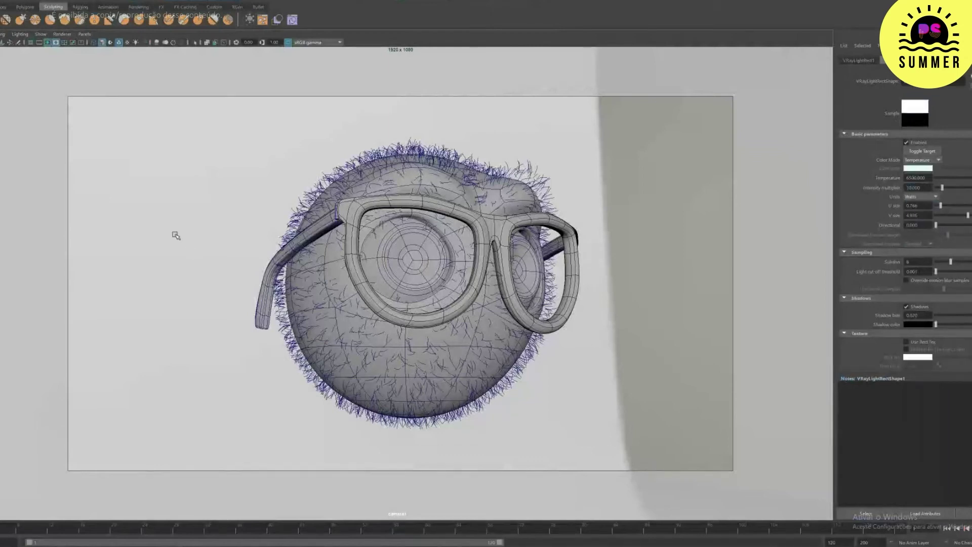
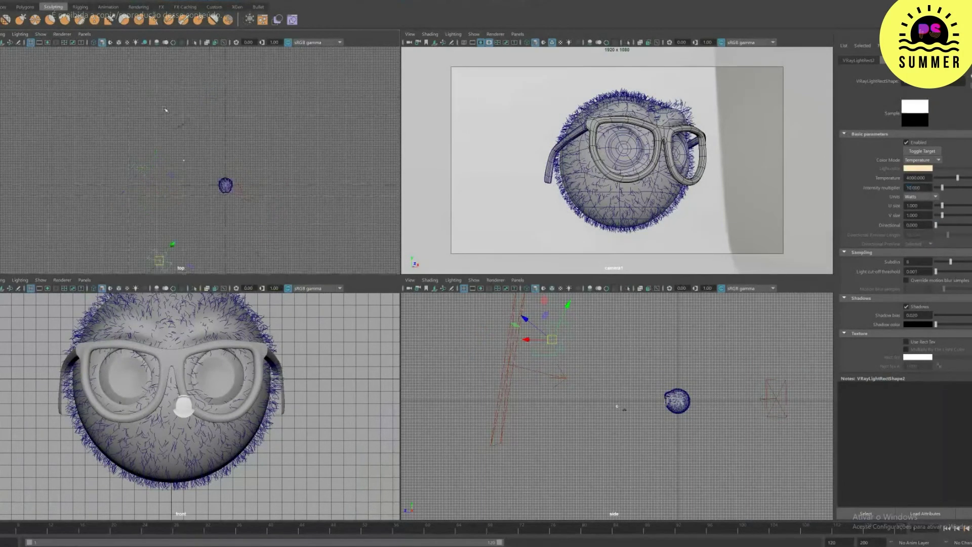
{"action": "type", "text": "10"}
{"action": "key", "text": "Return"}
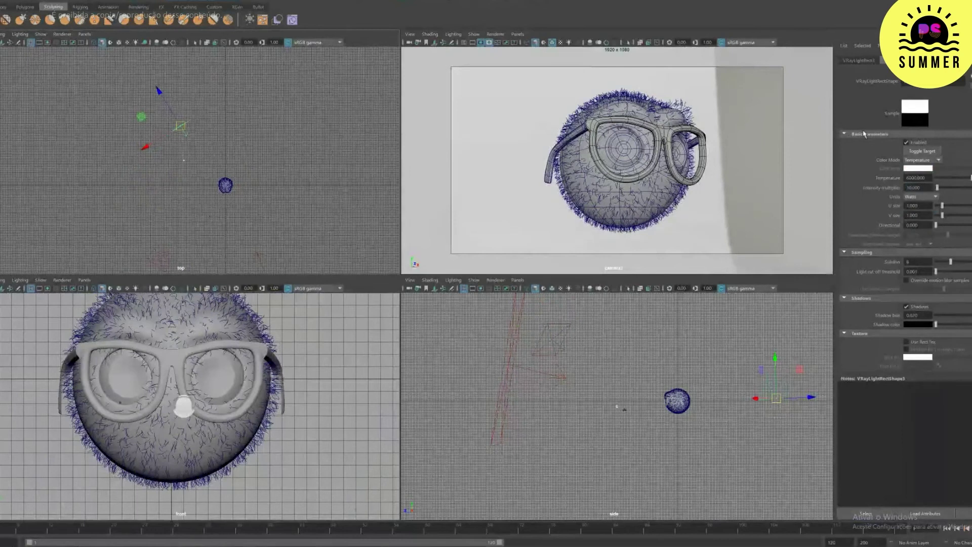
Step: Check the test render in the V-Ray frame buffer and close it
{"action": "left_click", "coordinate": [542, 145]}
{"action": "left_click", "coordinate": [423, 5]}
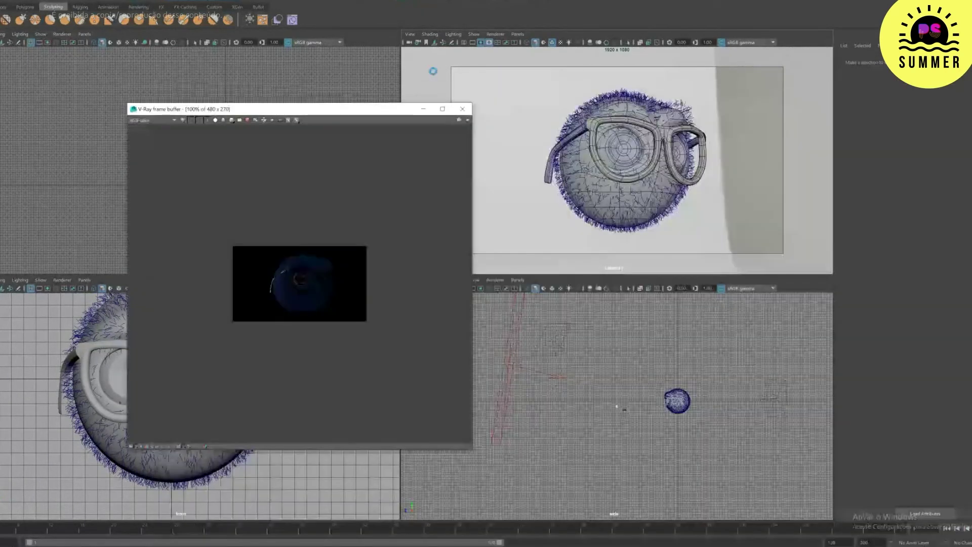
{"action": "left_click", "coordinate": [463, 108]}
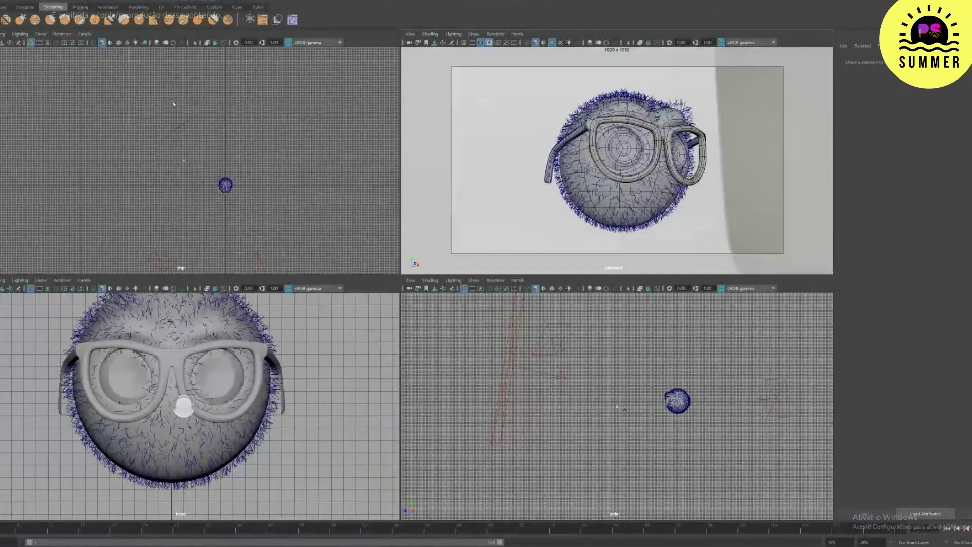
Step: Select the third rect light, the one behind the head, and set its units to W/m/m/sr
{"action": "left_click", "coordinate": [179, 126]}
{"action": "left_click", "coordinate": [935, 197]}
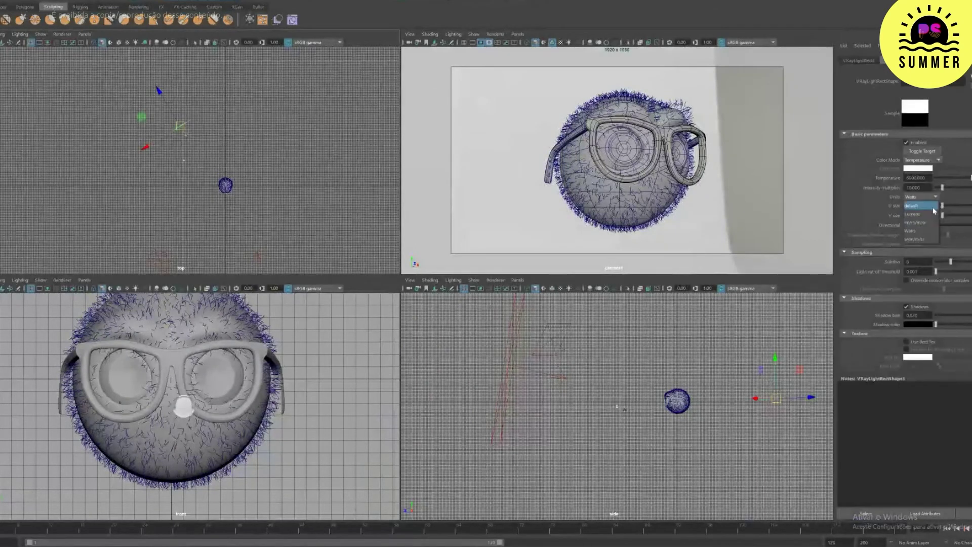
{"action": "left_click", "coordinate": [928, 240]}
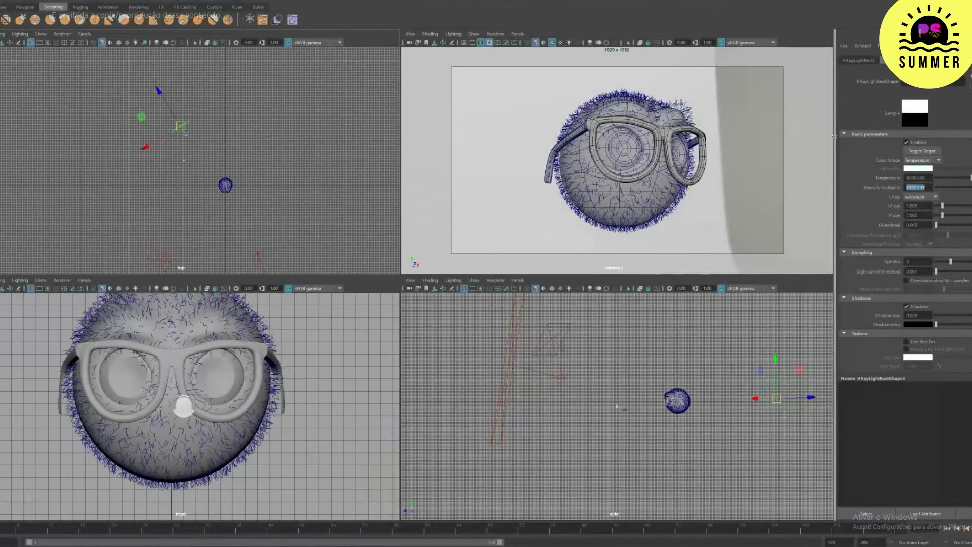
Step: Select the second rect light and set its units to W/m/m/sr with an intensity multiplier of 12
{"action": "left_click", "coordinate": [160, 258]}
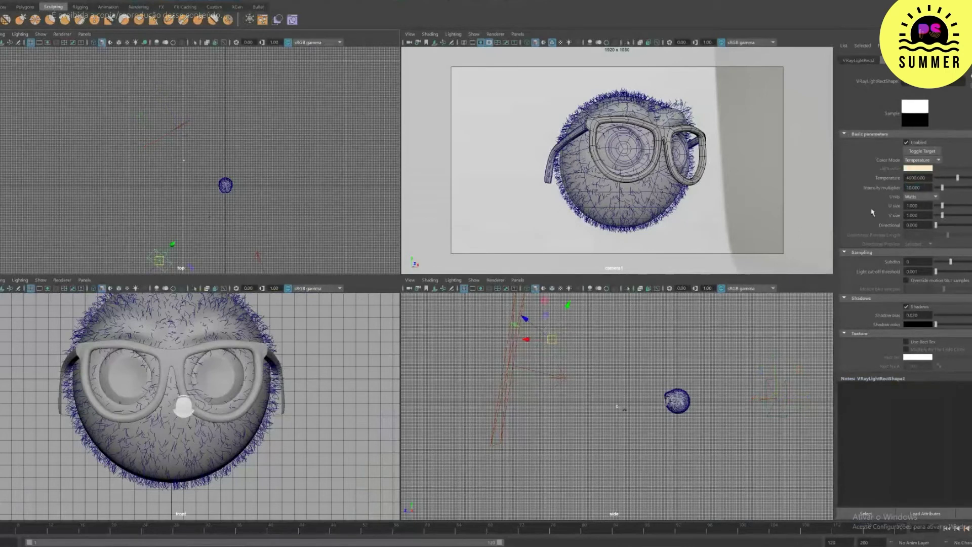
{"action": "left_click", "coordinate": [921, 197]}
{"action": "left_click", "coordinate": [926, 240]}
{"action": "left_click_drag", "start_coordinate": [928, 187], "coordinate": [820, 144]}
{"action": "type", "text": "12"}
Step: Set the first rect light's intensity multiplier to 2 with its units in W/m/m/sr
{"action": "left_click_drag", "start_coordinate": [927, 188], "coordinate": [835, 152]}
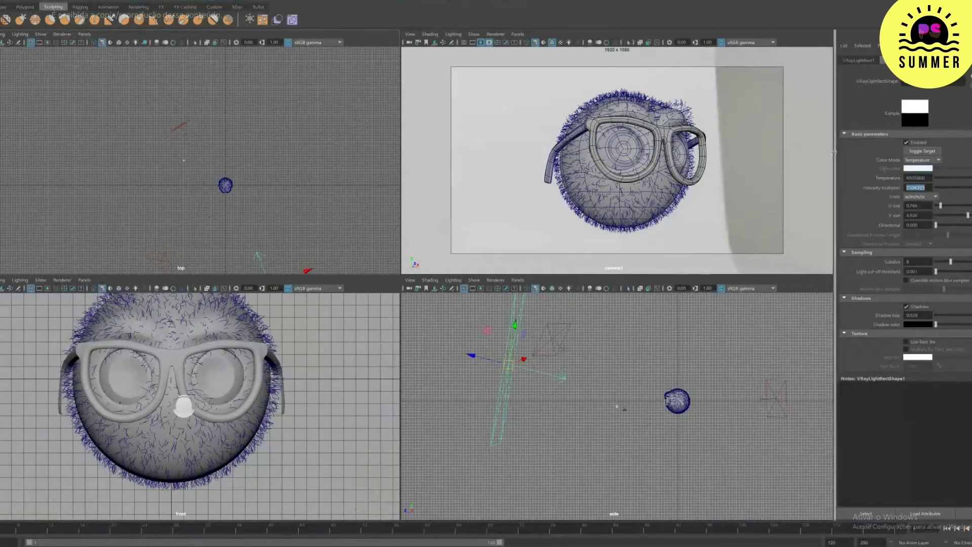
{"action": "type", "text": "2"}
{"action": "left_click", "coordinate": [832, 153]}
Step: Test-render the camera view, examine the VRayDirt, reflection and specular channels in the frame buffer, and move its window aside
{"action": "left_click", "coordinate": [429, 5]}
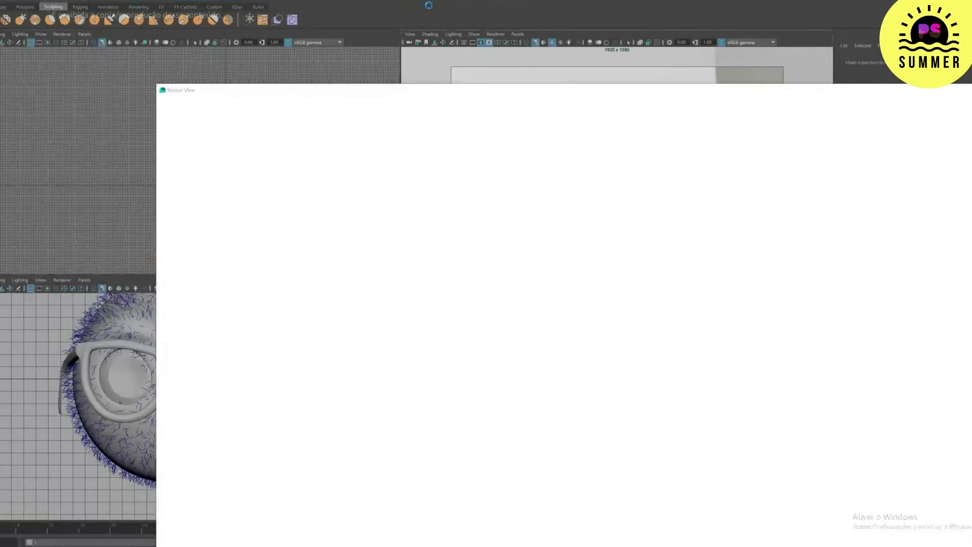
{"action": "left_click", "coordinate": [152, 120]}
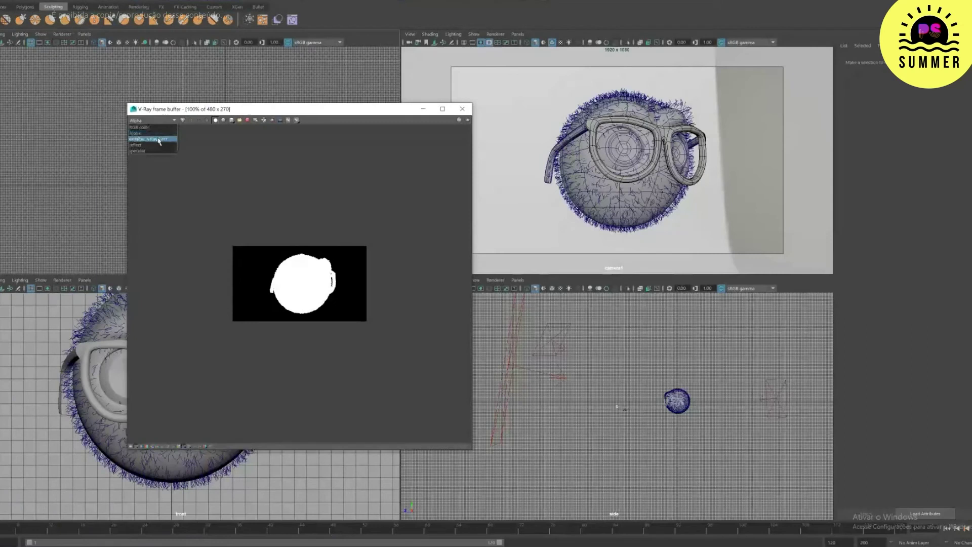
{"action": "left_click", "coordinate": [159, 139]}
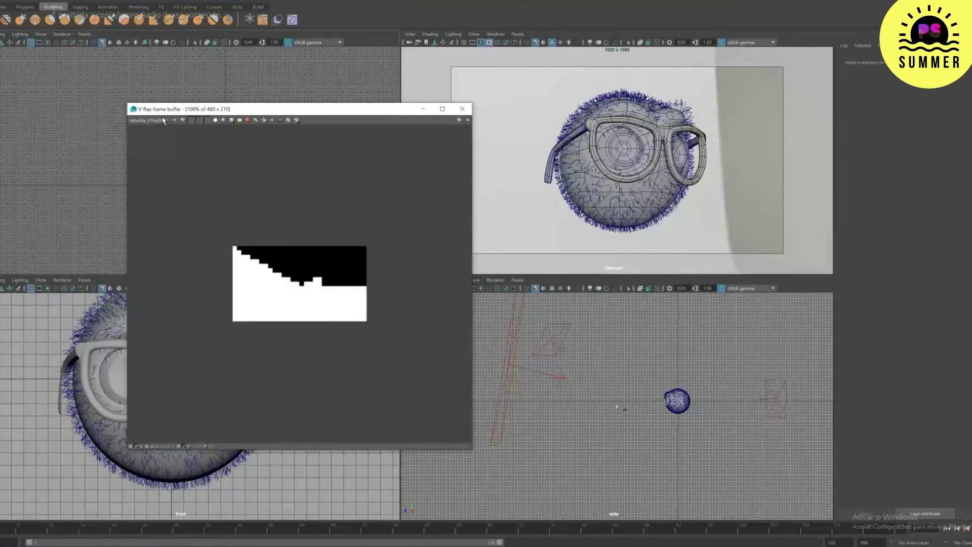
{"action": "left_click", "coordinate": [164, 120]}
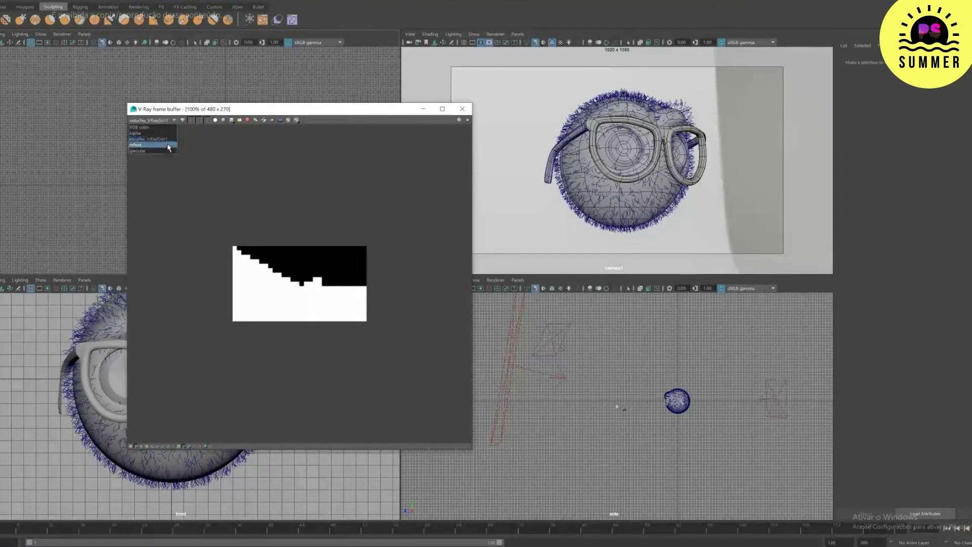
{"action": "left_click", "coordinate": [166, 144]}
{"action": "scroll", "coordinate": [328, 237], "scroll_direction": "up", "scroll_amount": 2}
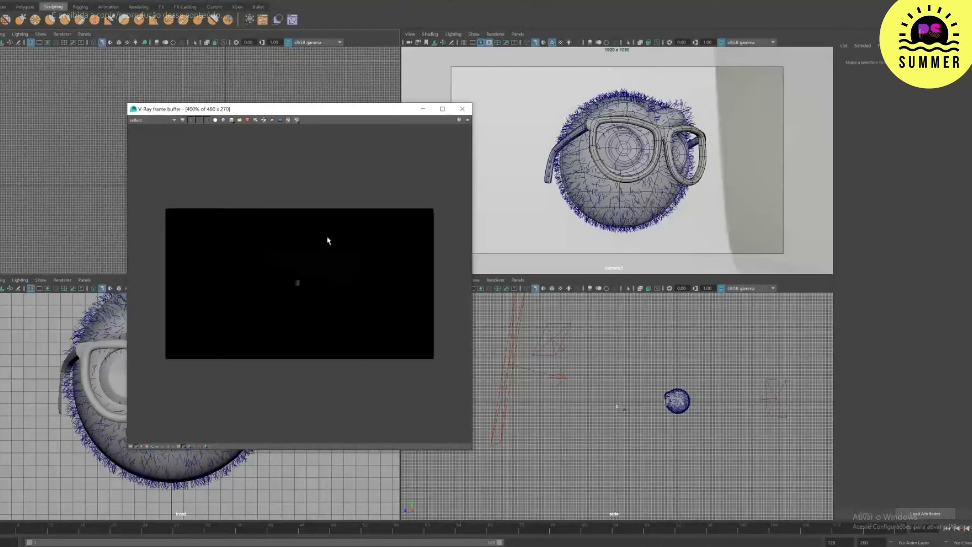
{"action": "scroll", "coordinate": [327, 240], "scroll_direction": "up", "scroll_amount": 1}
{"action": "scroll", "coordinate": [327, 240], "scroll_direction": "down", "scroll_amount": 1}
{"action": "left_click", "coordinate": [157, 120]}
{"action": "left_click", "coordinate": [160, 150]}
{"action": "left_click", "coordinate": [171, 120]}
{"action": "left_click", "coordinate": [173, 112]}
{"action": "left_click_drag", "start_coordinate": [174, 112], "coordinate": [27, 89]}
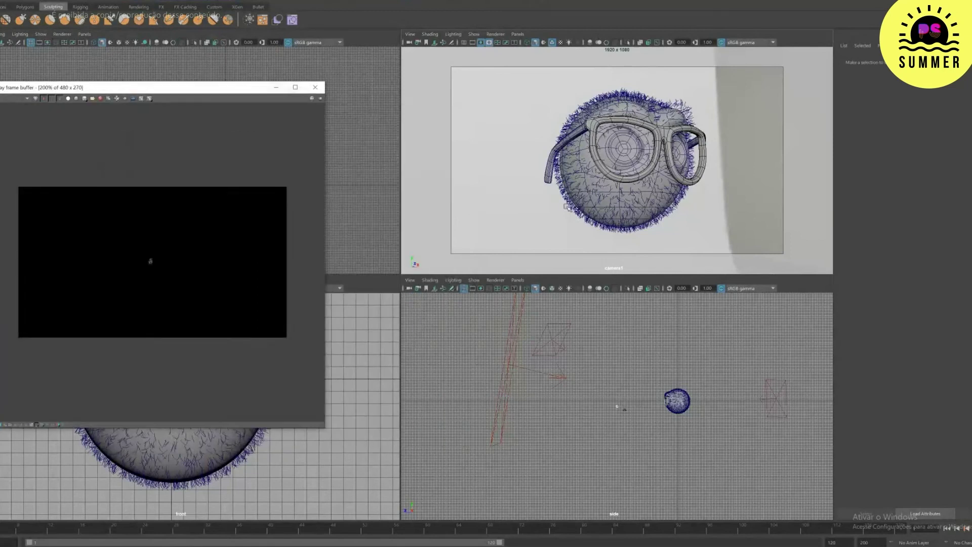
Step: Select the head's V-Ray fur and set its Length to 0.35
{"action": "left_click", "coordinate": [569, 207]}
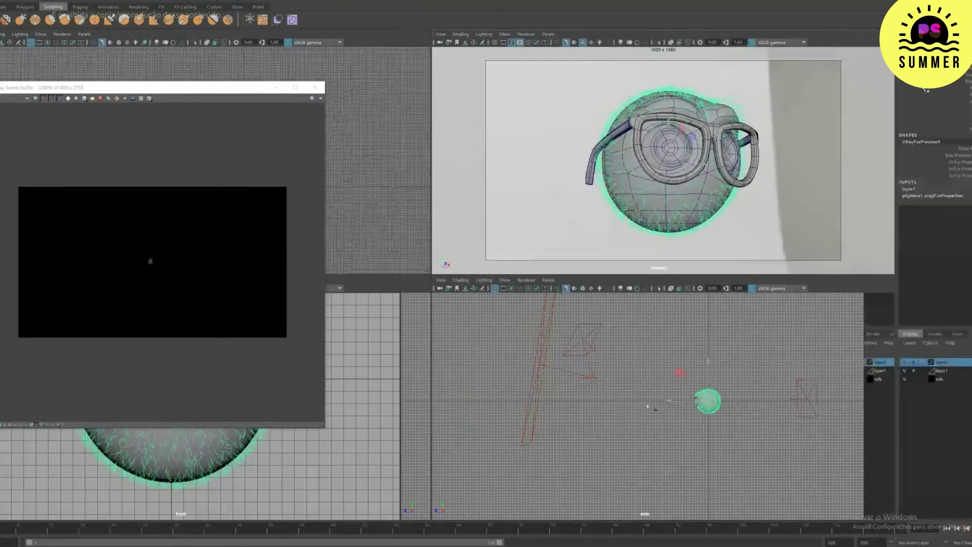
{"action": "key", "text": "ctrl+a"}
{"action": "key", "text": "ctrl+a"}
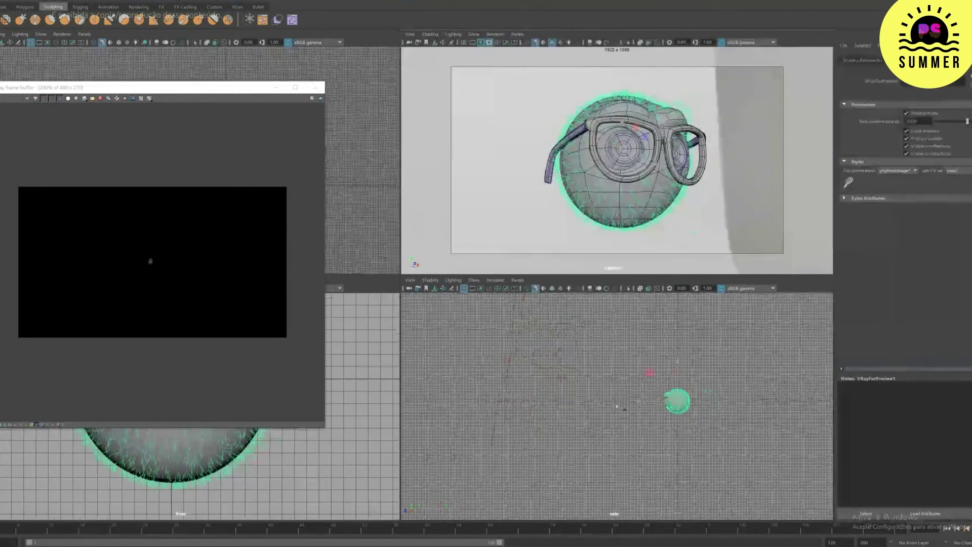
{"action": "left_click", "coordinate": [954, 60]}
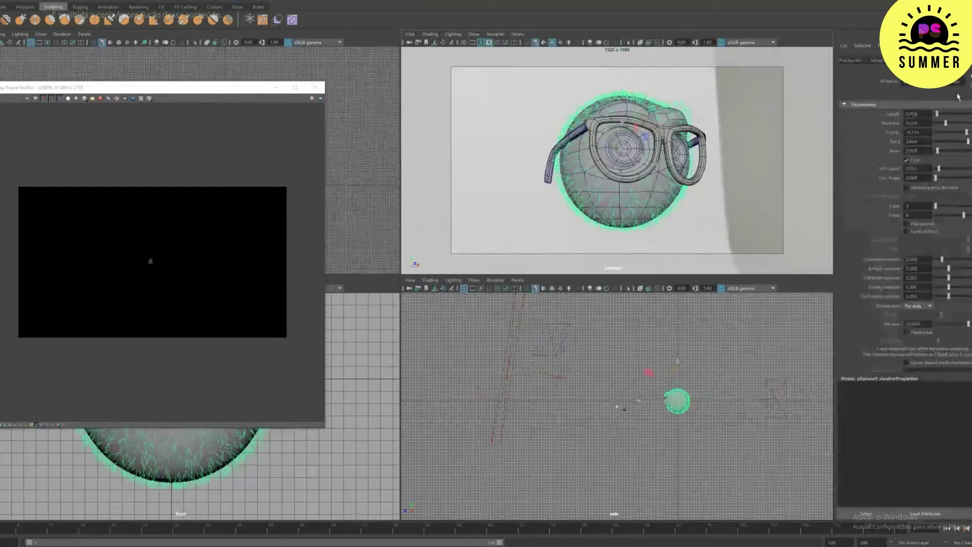
{"action": "left_click_drag", "start_coordinate": [923, 114], "coordinate": [881, 100]}
{"action": "key", "text": "BackSpace"}
{"action": "type", "text": ".5"}
{"action": "key", "text": "Return"}
{"action": "type", "text": "0.35"}
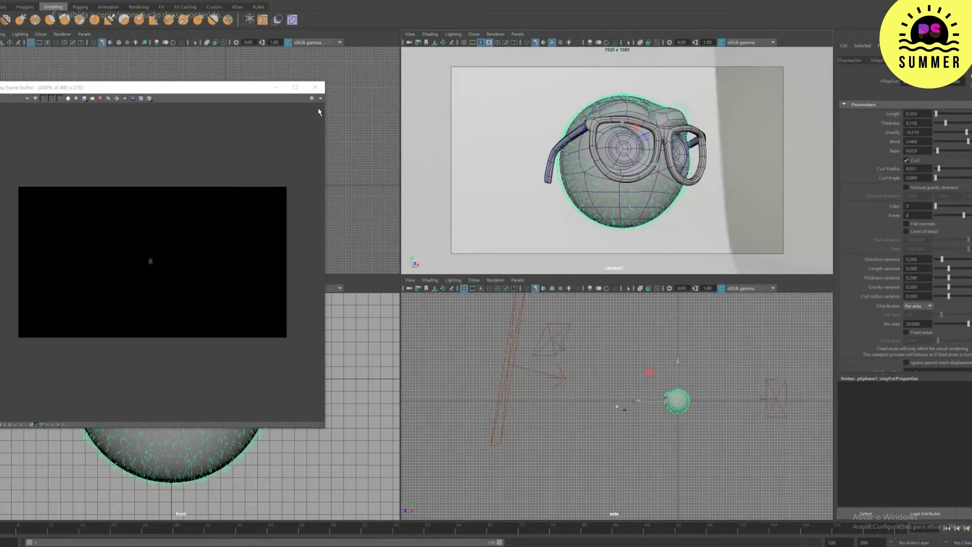
Step: Display the RGB color channel of the test render and reposition the frame buffer beside the camera view
{"action": "left_click", "coordinate": [27, 98]}
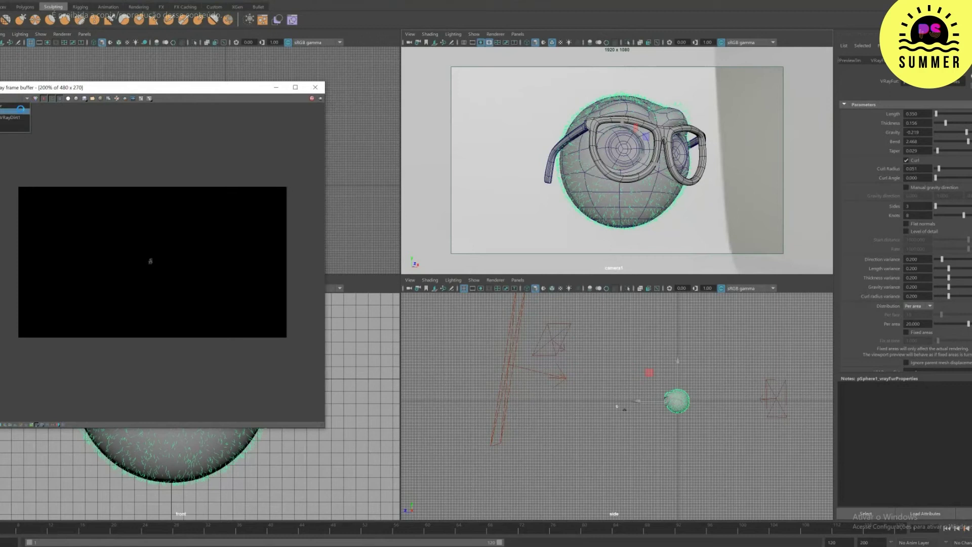
{"action": "left_click", "coordinate": [15, 106]}
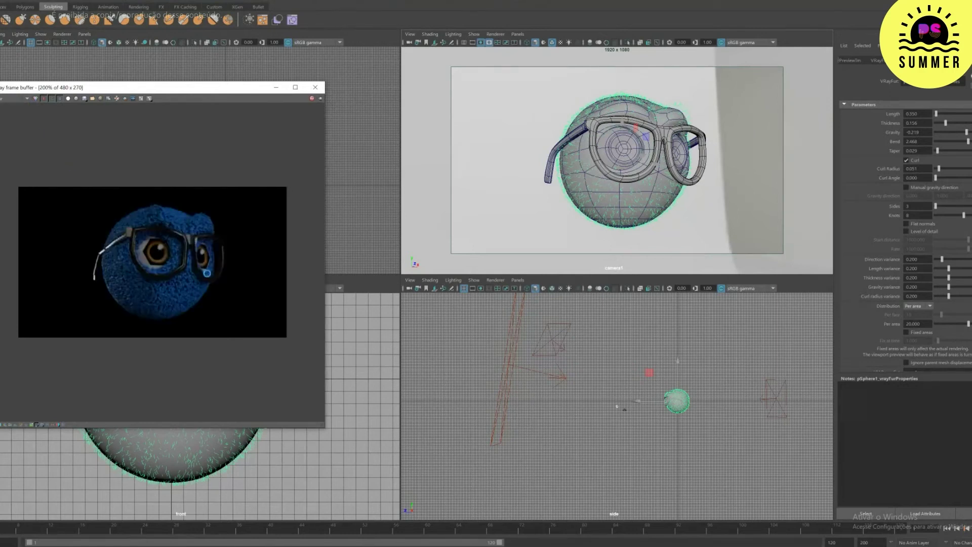
{"action": "left_click_drag", "start_coordinate": [234, 91], "coordinate": [331, 136]}
{"action": "left_click", "coordinate": [506, 119]}
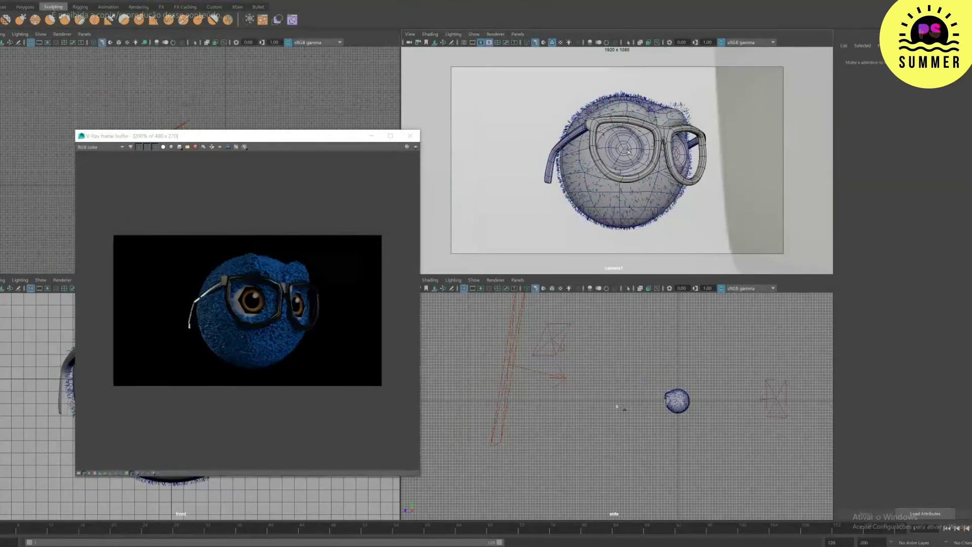
Step: Load the eye image into a file texture on the eye surface's material, check the test render and close the frame buffer
{"action": "left_click", "coordinate": [612, 151]}
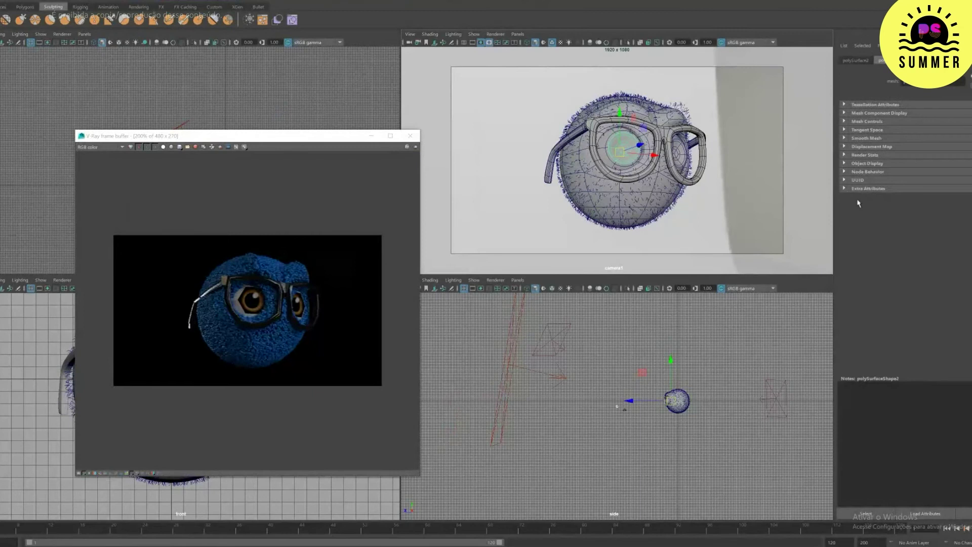
{"action": "key", "text": "ctrl+a"}
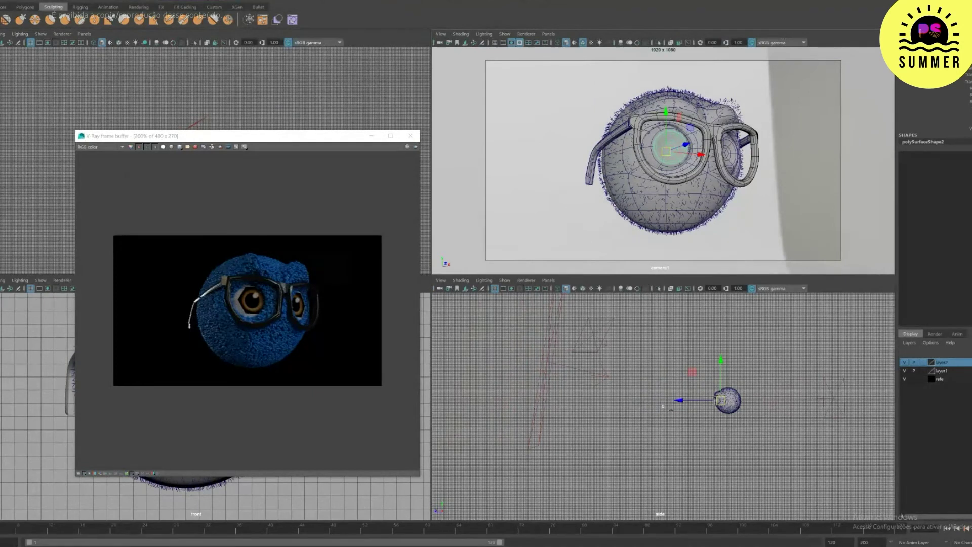
{"action": "key", "text": "ctrl+a"}
{"action": "left_click", "coordinate": [935, 60]}
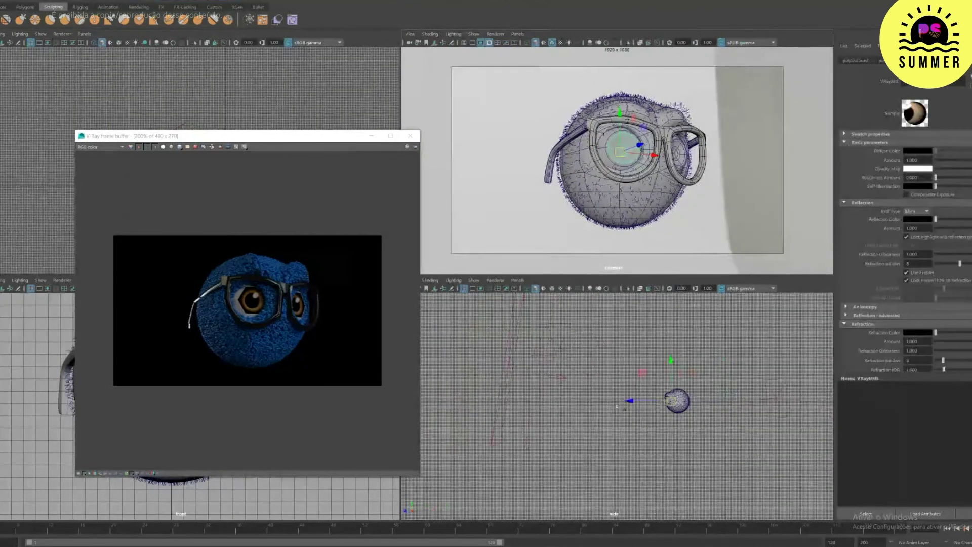
{"action": "left_click", "coordinate": [184, 221]}
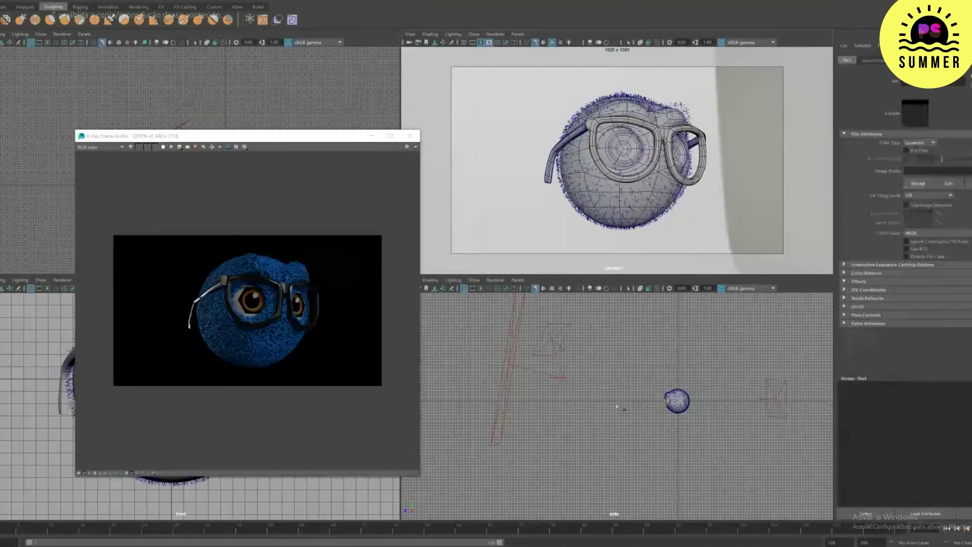
{"action": "left_click", "coordinate": [283, 341]}
{"action": "double_click", "coordinate": [323, 239]}
{"action": "left_click", "coordinate": [324, 246]}
{"action": "double_click", "coordinate": [326, 246]}
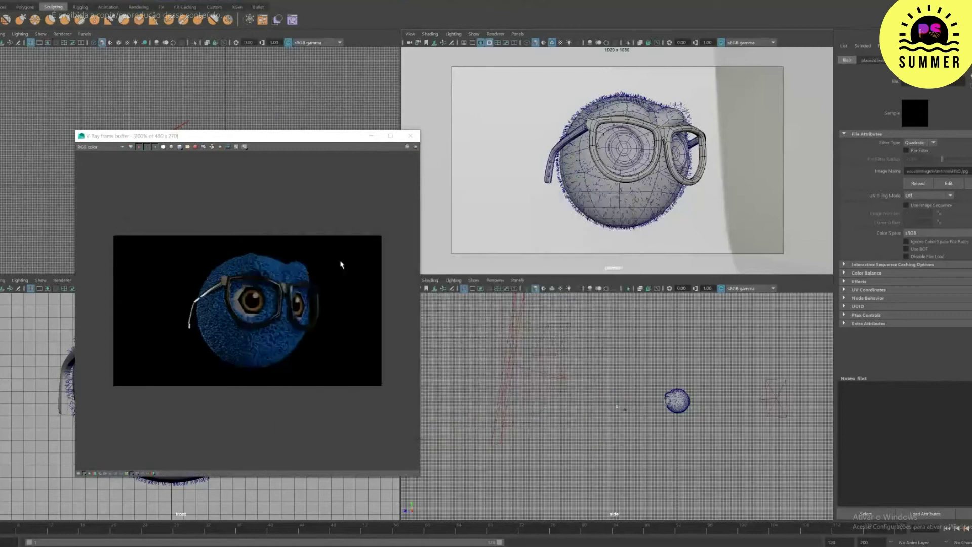
{"action": "left_click", "coordinate": [416, 148]}
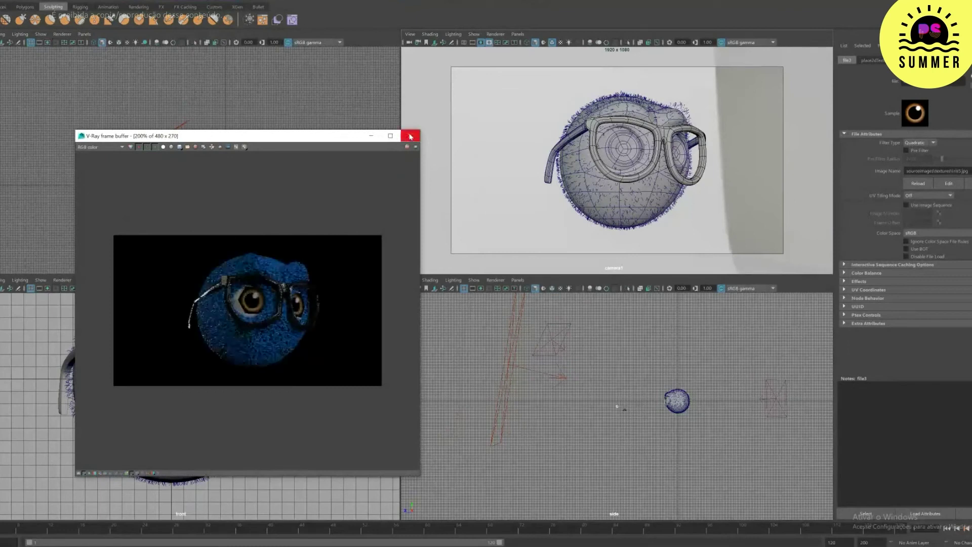
{"action": "left_click", "coordinate": [411, 136]}
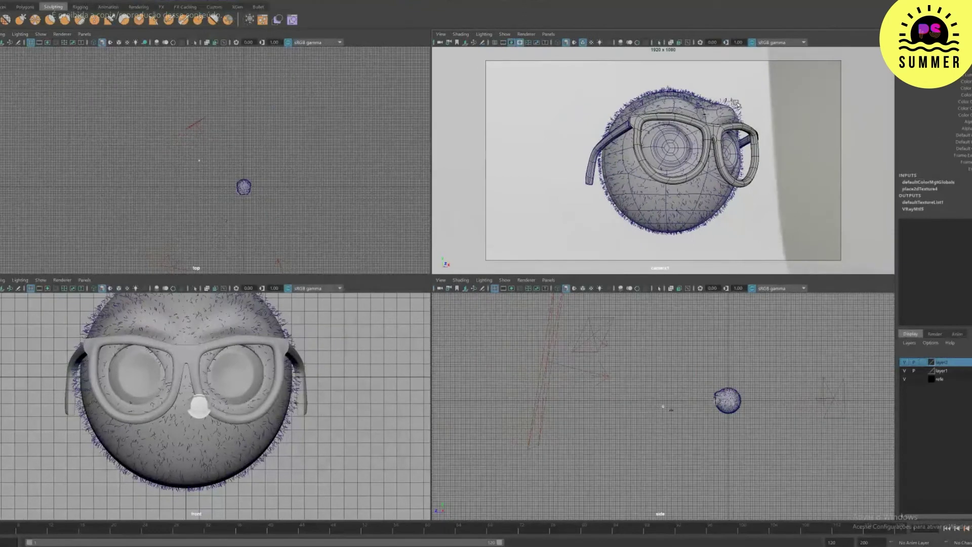
Step: Smooth the head, eye and glasses meshes exponentially with 3 division levels, and close the test render
{"action": "left_click", "coordinate": [738, 108]}
{"action": "key", "text": "ctrl+a"}
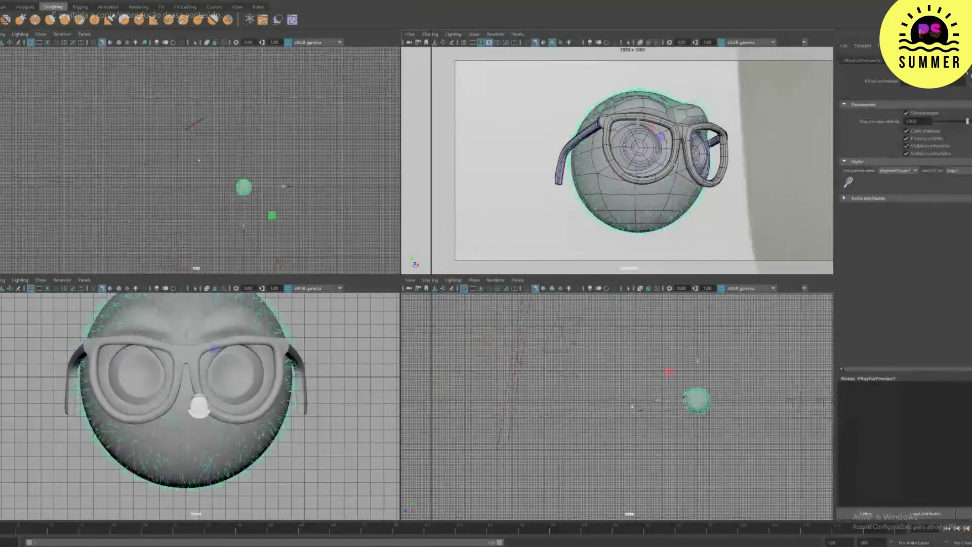
{"action": "left_click", "coordinate": [661, 101]}
{"action": "left_click", "coordinate": [649, 109]}
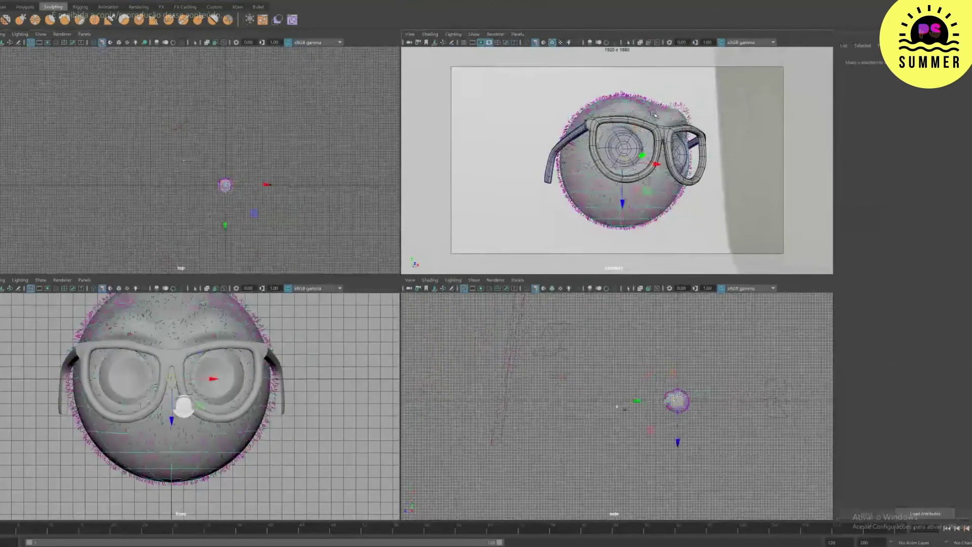
{"action": "left_click", "coordinate": [591, 144], "text": "shift"}
{"action": "left_click_drag", "start_coordinate": [521, 99], "coordinate": [762, 235]}
{"action": "left_click", "coordinate": [624, 92], "text": "shift"}
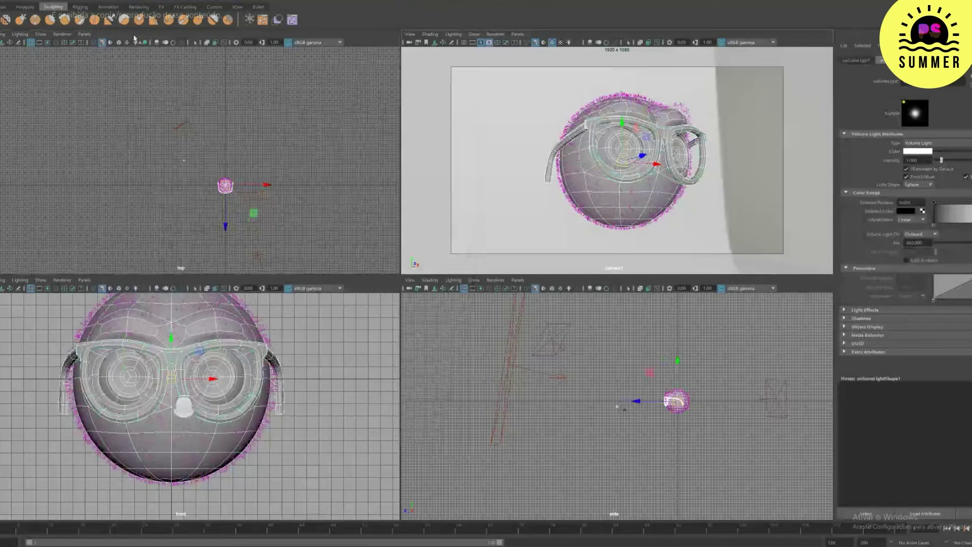
{"action": "key", "text": "1"}
{"action": "left_click", "coordinate": [94, 1]}
{"action": "left_click", "coordinate": [164, 66]}
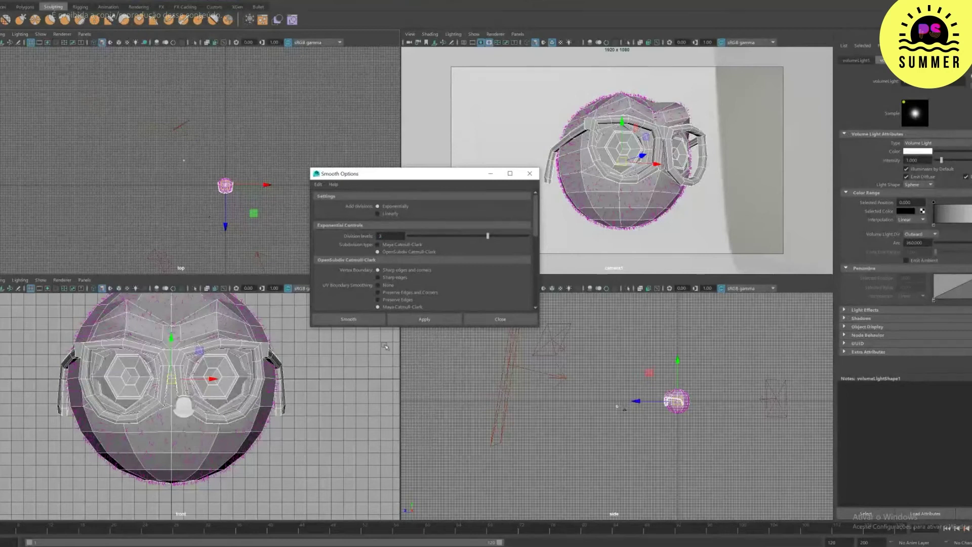
{"action": "left_click", "coordinate": [383, 323]}
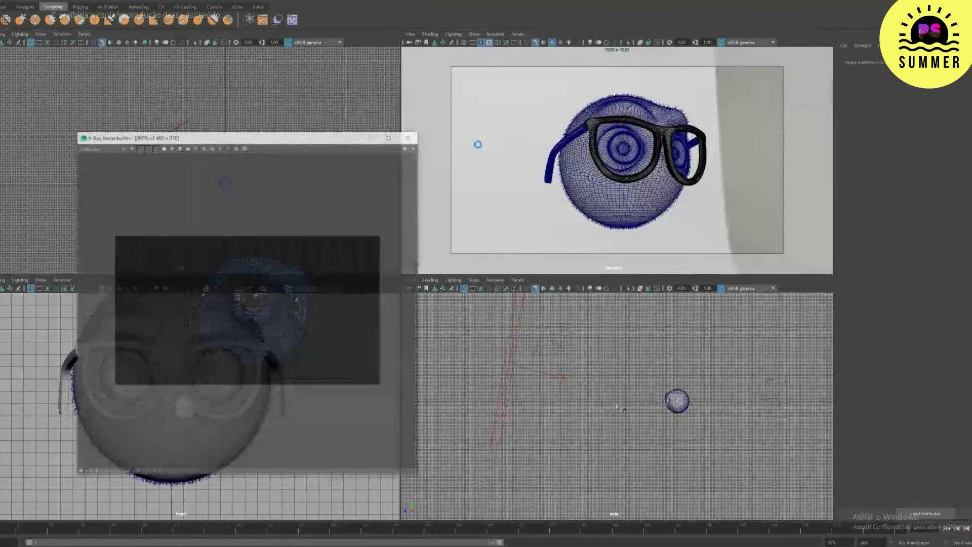
{"action": "left_click", "coordinate": [408, 138]}
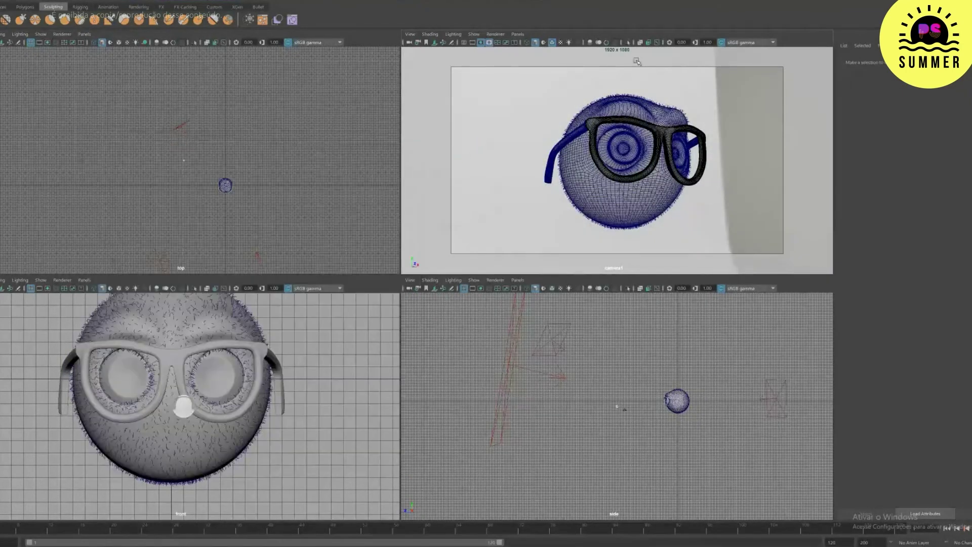
Step: Raise the head fur's Direction variance to about 0.423 and its Length variance to about 0.451
{"action": "left_click", "coordinate": [614, 94]}
{"action": "left_click", "coordinate": [968, 252]}
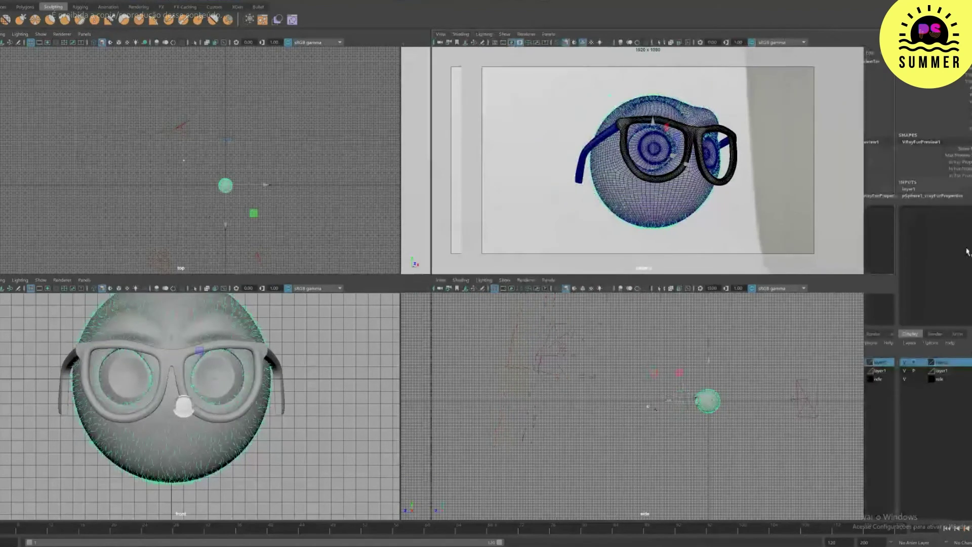
{"action": "left_click", "coordinate": [967, 252]}
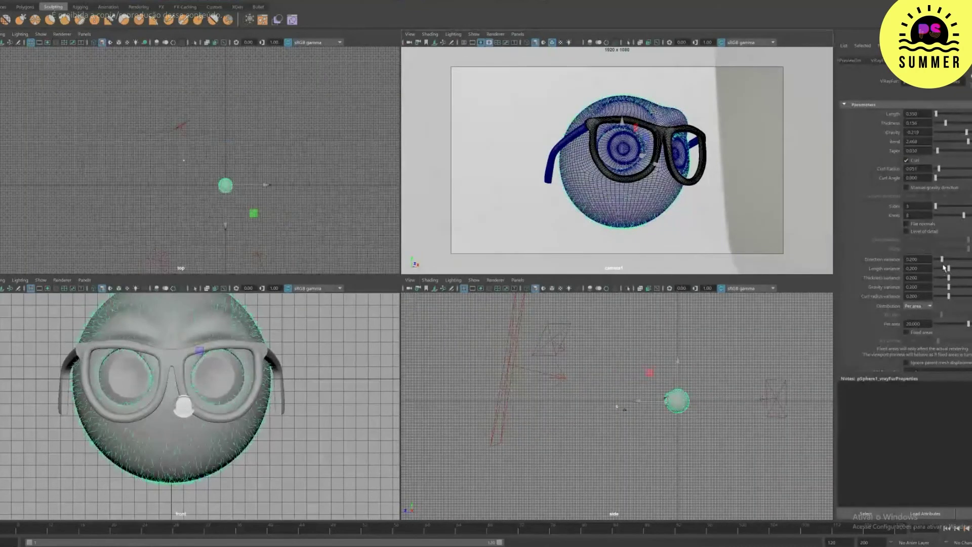
{"action": "left_click_drag", "start_coordinate": [942, 259], "coordinate": [950, 259]}
{"action": "left_click_drag", "start_coordinate": [948, 272], "coordinate": [968, 271]}
{"action": "left_click_drag", "start_coordinate": [968, 271], "coordinate": [966, 271]}
Step: Test-render the camera view and examine the fur and glasses up close in the frame buffer
{"action": "left_click", "coordinate": [510, 45]}
{"action": "scroll", "coordinate": [304, 291], "scroll_direction": "up", "scroll_amount": 1}
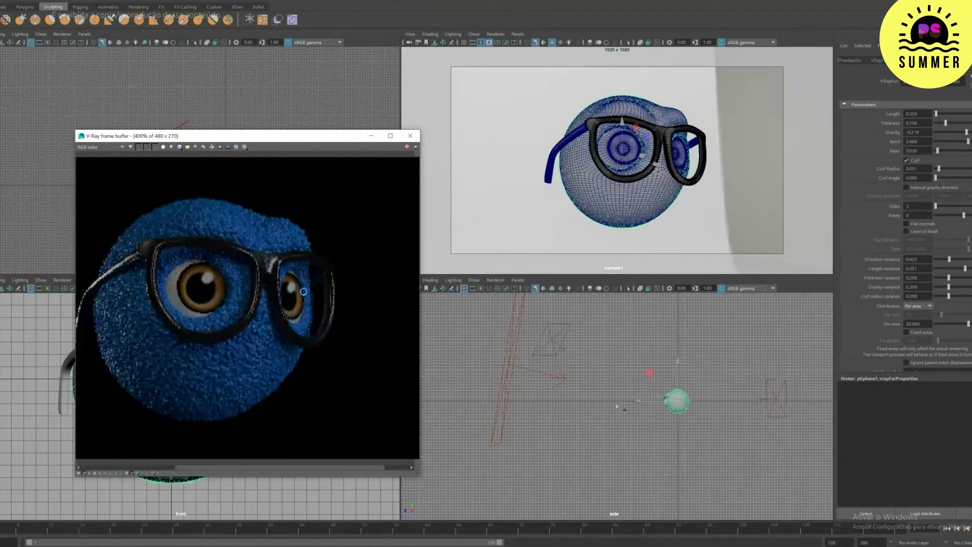
{"action": "scroll", "coordinate": [304, 292], "scroll_direction": "up", "scroll_amount": 1}
{"action": "scroll", "coordinate": [304, 287], "scroll_direction": "down", "scroll_amount": 1}
{"action": "middle_click_drag", "start_coordinate": [310, 279], "coordinate": [354, 279]}
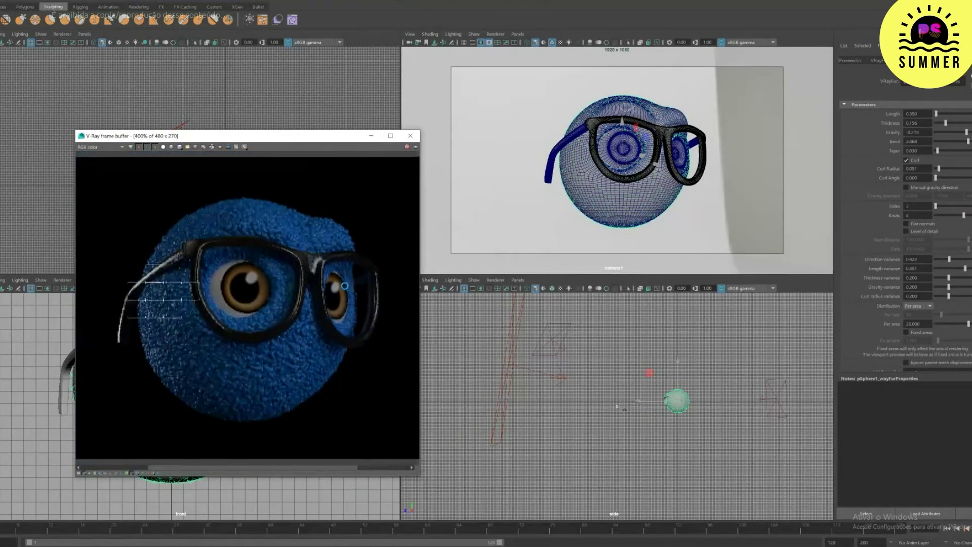
Step: Set the head fur's Thickness to 0.080 and re-render the camera view
{"action": "left_click", "coordinate": [913, 114]}
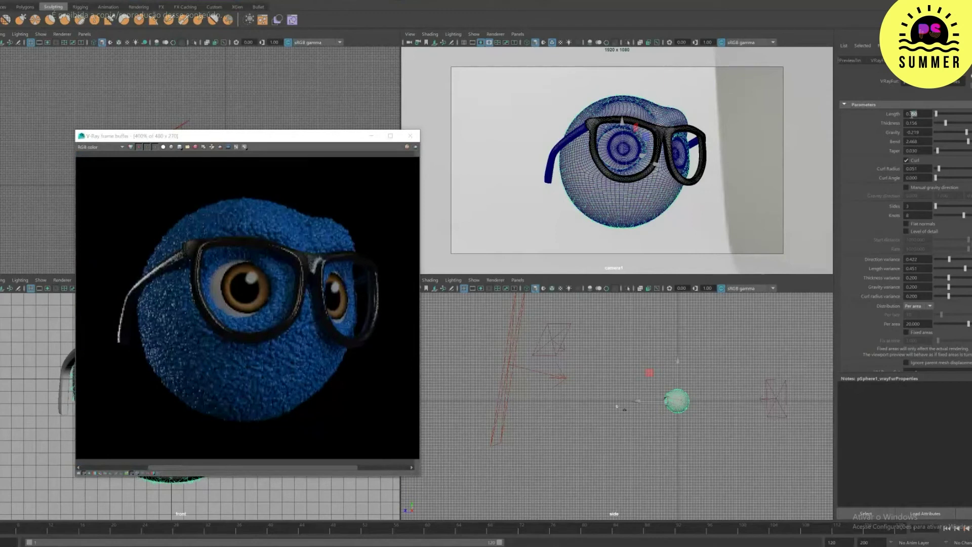
{"action": "key", "text": "BackSpace"}
{"action": "double_click", "coordinate": [914, 123]}
{"action": "type", "text": "0.0808"}
{"action": "key", "text": "Return"}
{"action": "left_click", "coordinate": [415, 147]}
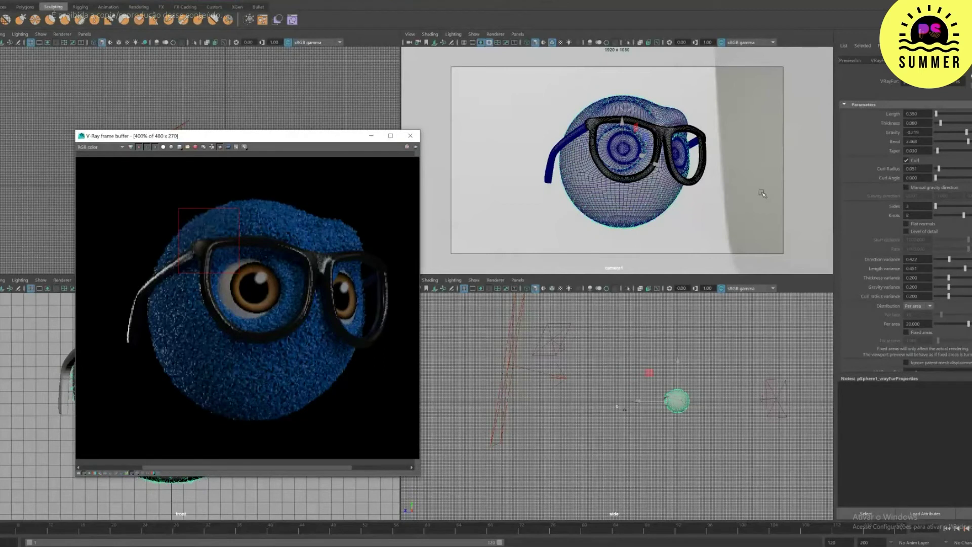
Step: Select the render camera, set its V-Ray physical camera ISO to 800, and re-render the region around the glasses hinge
{"action": "left_click", "coordinate": [810, 235]}
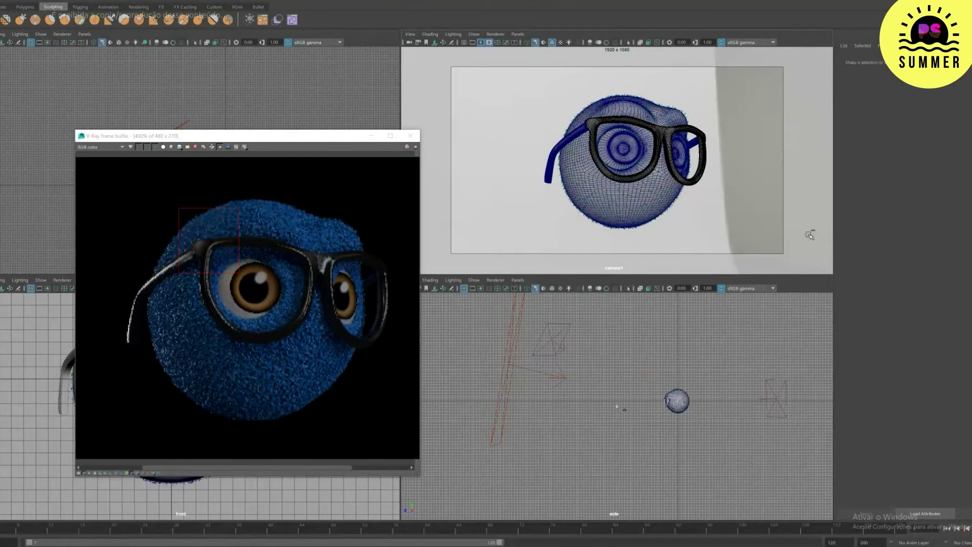
{"action": "key", "text": "ctrl+a"}
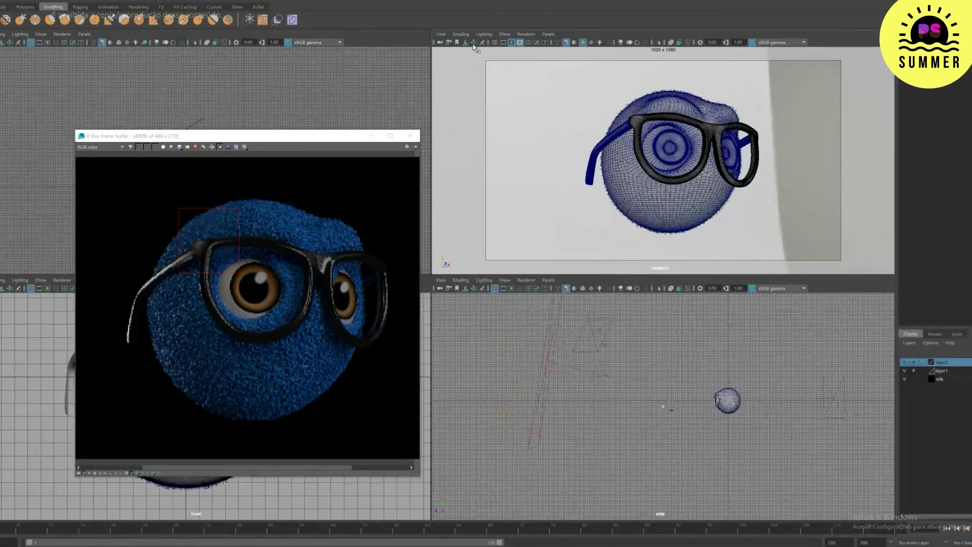
{"action": "left_click", "coordinate": [441, 34]}
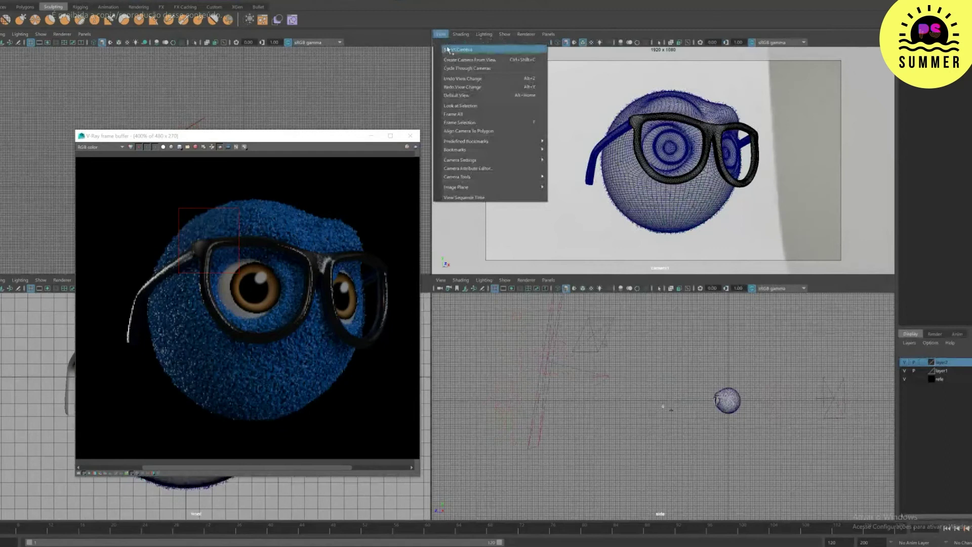
{"action": "left_click", "coordinate": [456, 49]}
{"action": "key", "text": "ctrl+a"}
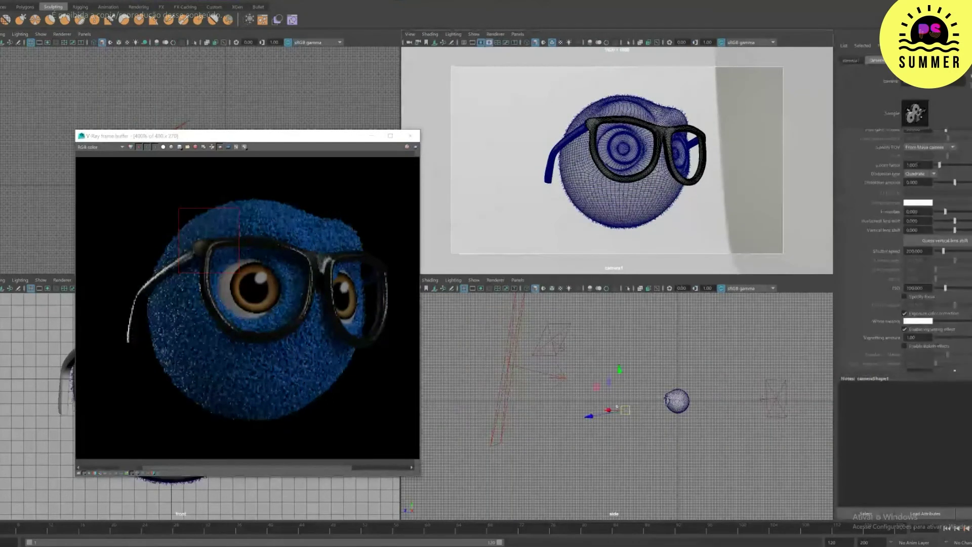
{"action": "left_click_drag", "start_coordinate": [926, 291], "coordinate": [892, 221]}
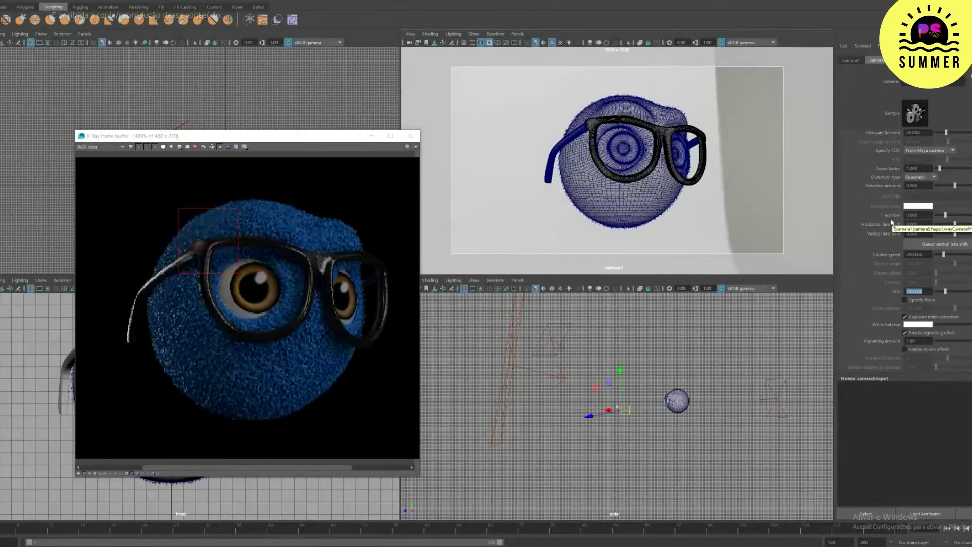
{"action": "type", "text": "800"}
{"action": "key", "text": "Return"}
{"action": "left_click", "coordinate": [414, 146]}
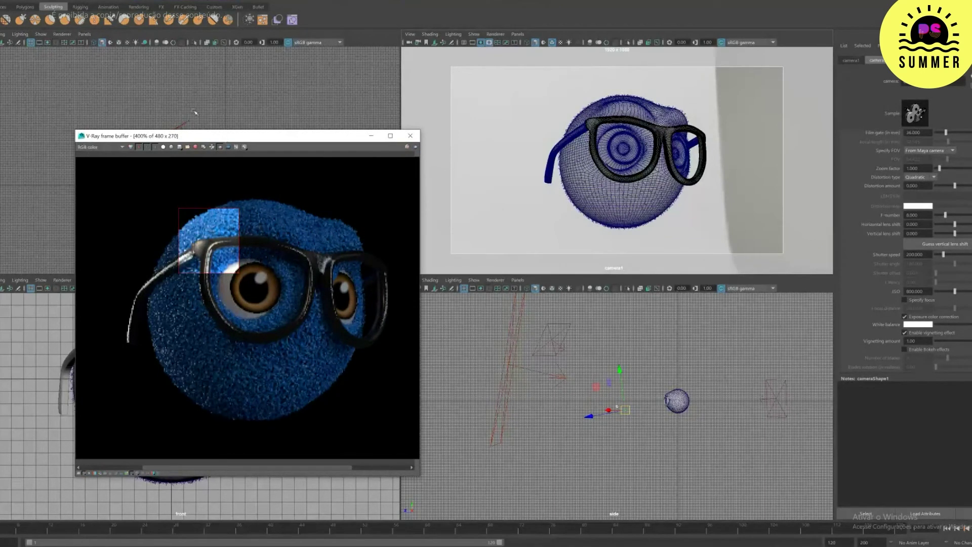
Step: Set the Render View test resolution to 50% (960x540) and render the region again
{"action": "left_click", "coordinate": [418, 1]}
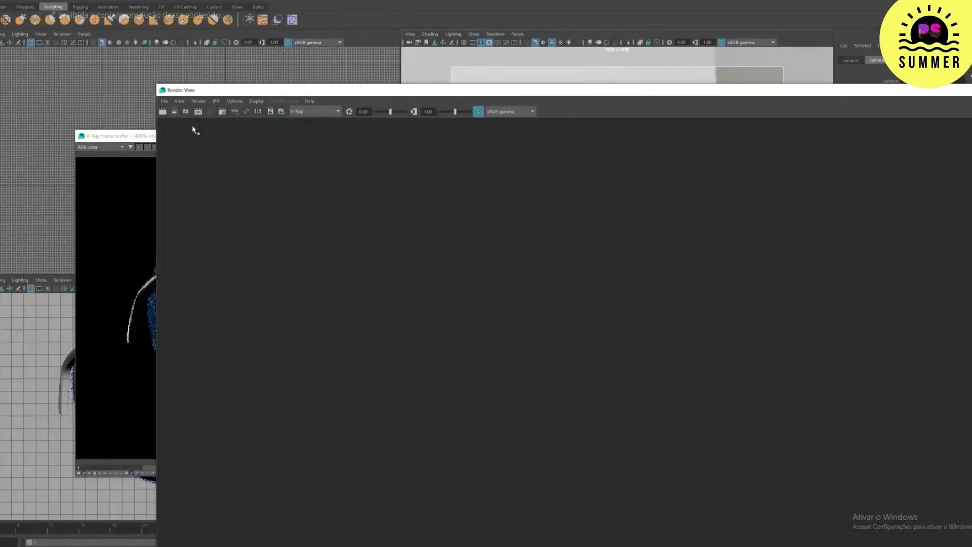
{"action": "left_click", "coordinate": [198, 101]}
{"action": "left_click", "coordinate": [198, 101]}
{"action": "left_click", "coordinate": [234, 101]}
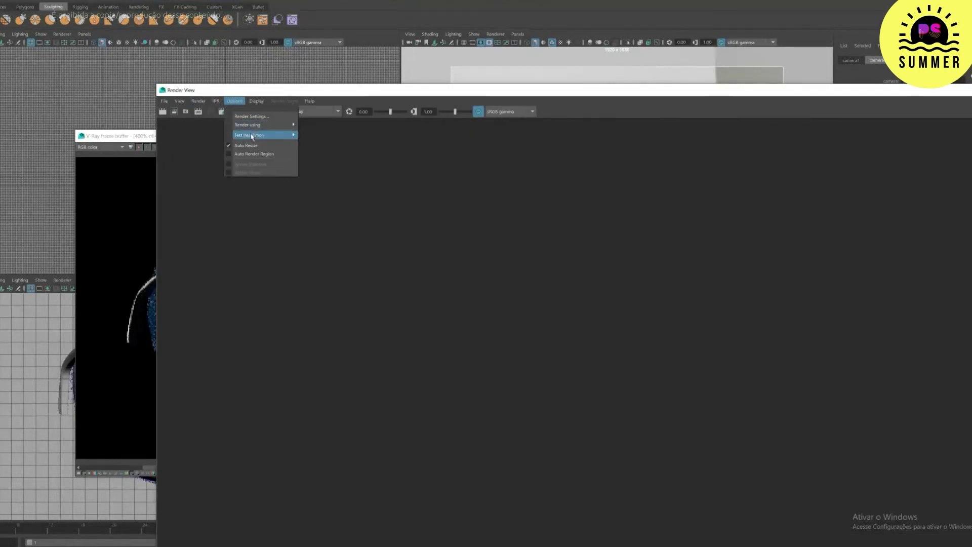
{"action": "mouse_move", "coordinate": [251, 134]}
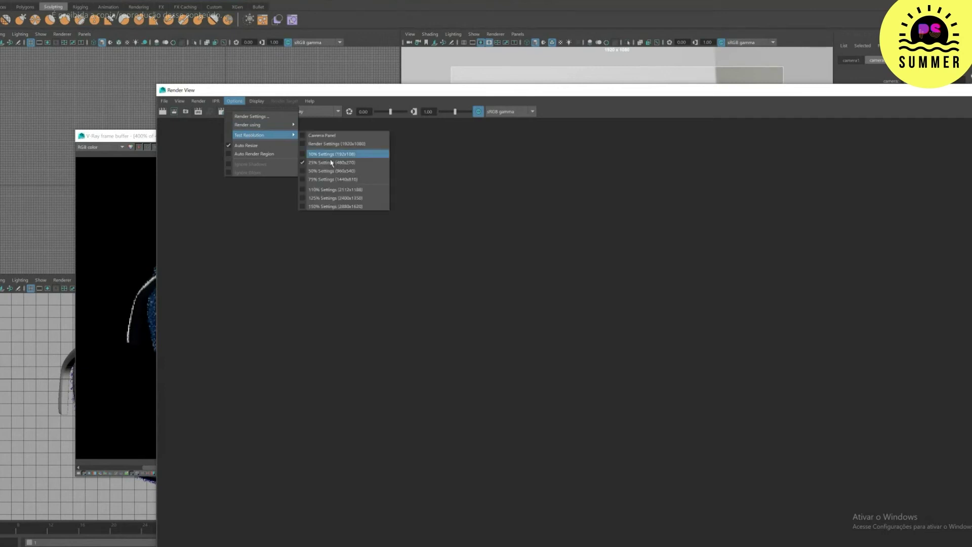
{"action": "left_click", "coordinate": [330, 171]}
{"action": "left_click_drag", "start_coordinate": [143, 138], "coordinate": [144, 139]}
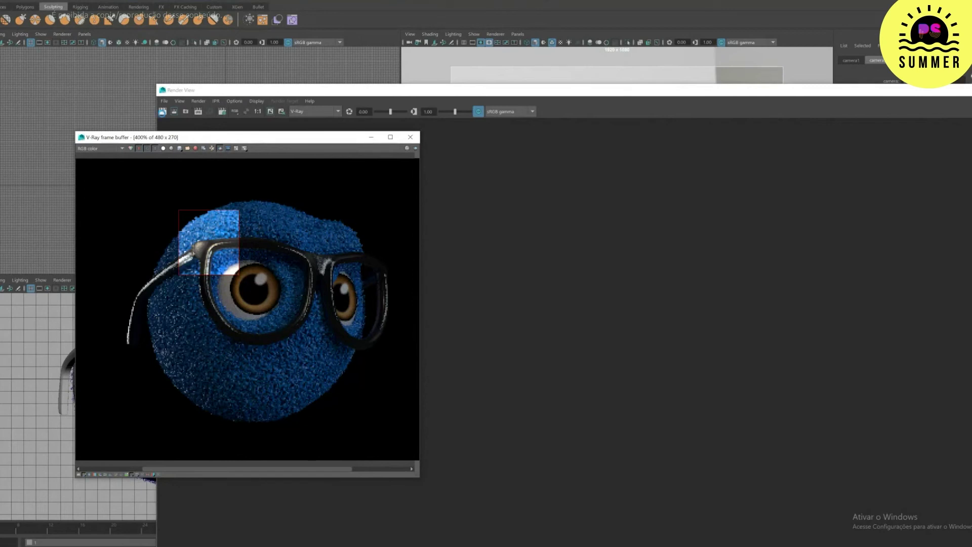
{"action": "left_click", "coordinate": [162, 112]}
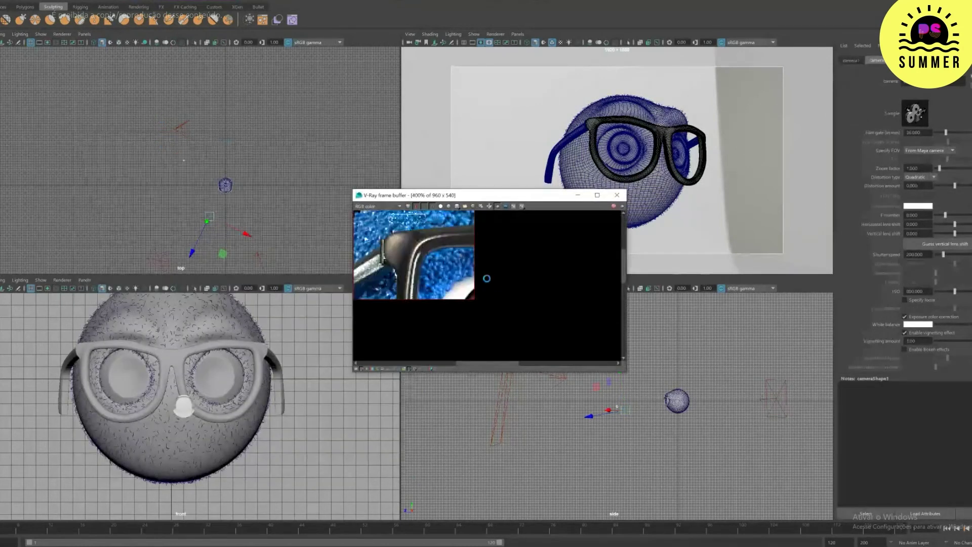
Step: Set the head fur's Length to 0.400, Thickness to 0.030 and Taper to 0.015, and re-render the region
{"action": "left_click", "coordinate": [600, 89]}
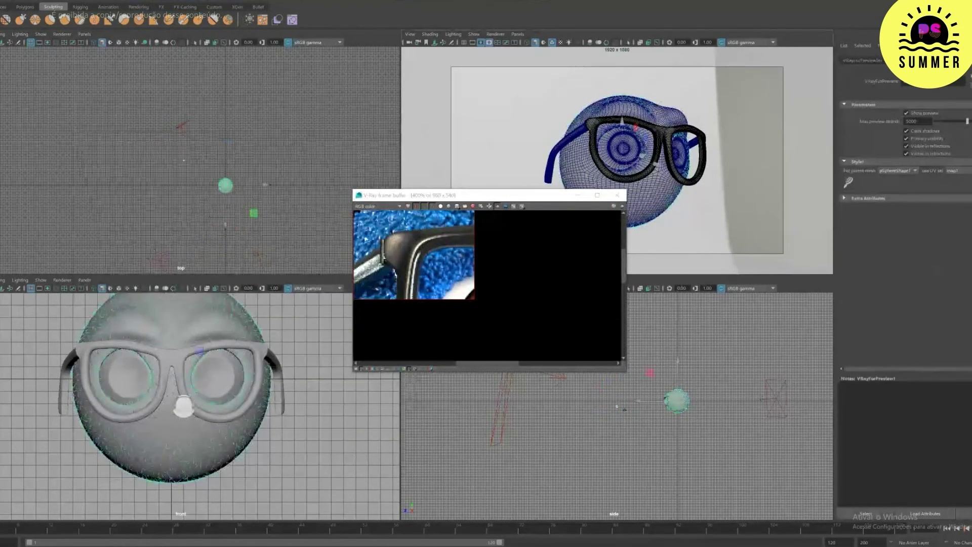
{"action": "left_click", "coordinate": [946, 60]}
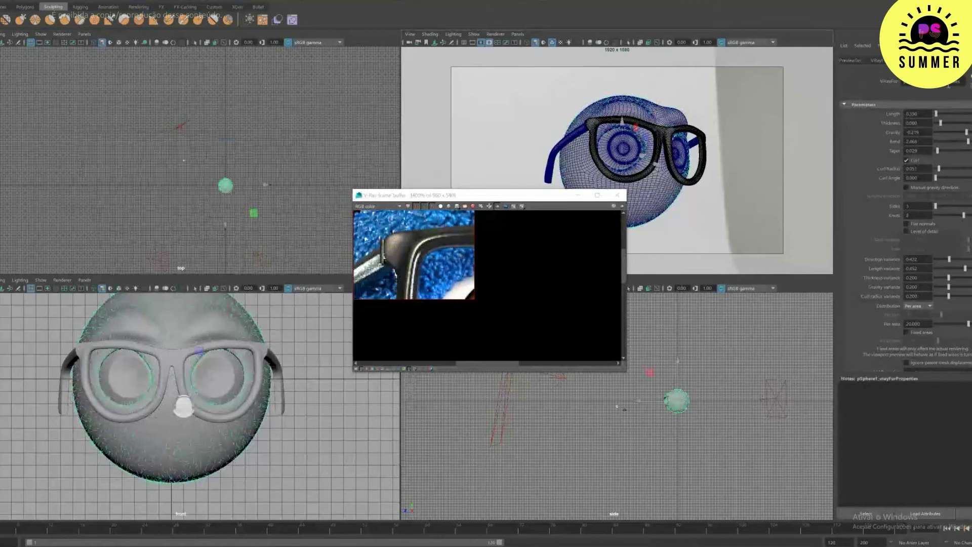
{"action": "left_click", "coordinate": [927, 125]}
{"action": "type", "text": "3"}
{"action": "key", "text": "Tab"}
{"action": "key", "text": "Tab"}
{"action": "key", "text": "Tab"}
{"action": "type", "text": "0.015"}
{"action": "key", "text": "Return"}
{"action": "double_click", "coordinate": [917, 114]}
{"action": "left_click", "coordinate": [622, 206]}
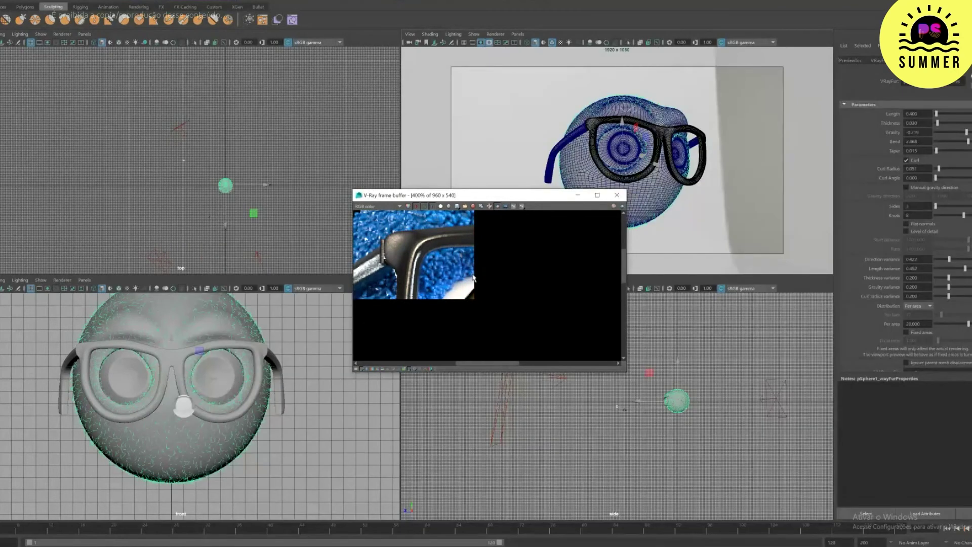
Step: Render the full camera view and enlarge the frame buffer window to show the whole head
{"action": "scroll", "coordinate": [473, 278], "scroll_direction": "down", "scroll_amount": 1}
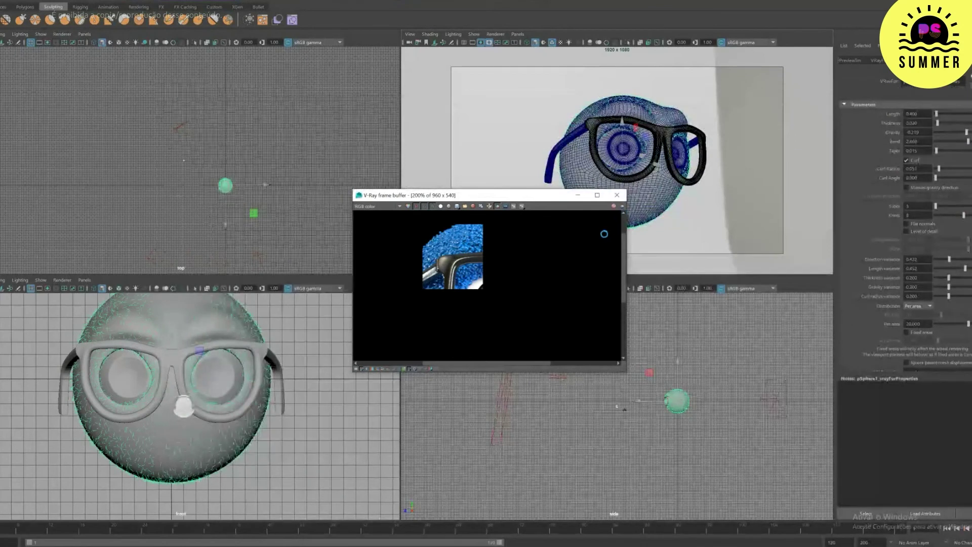
{"action": "left_click_drag", "start_coordinate": [559, 199], "coordinate": [409, 97]}
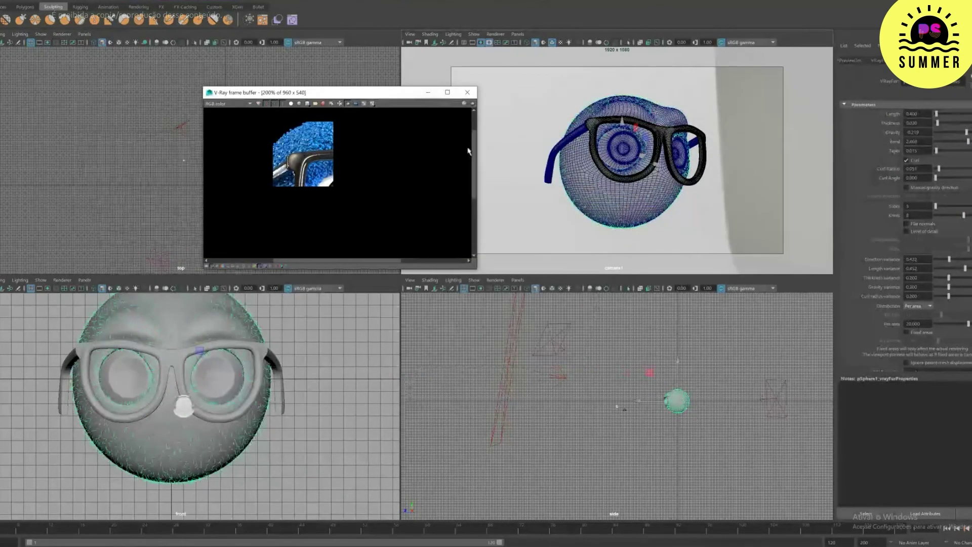
{"action": "left_click", "coordinate": [418, 0]}
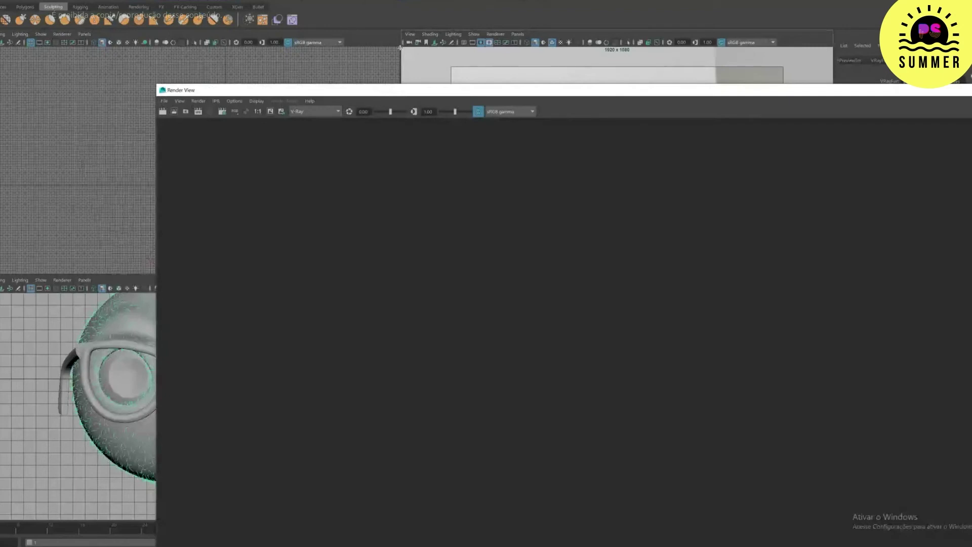
{"action": "left_click", "coordinate": [234, 101]}
{"action": "mouse_move", "coordinate": [198, 101]}
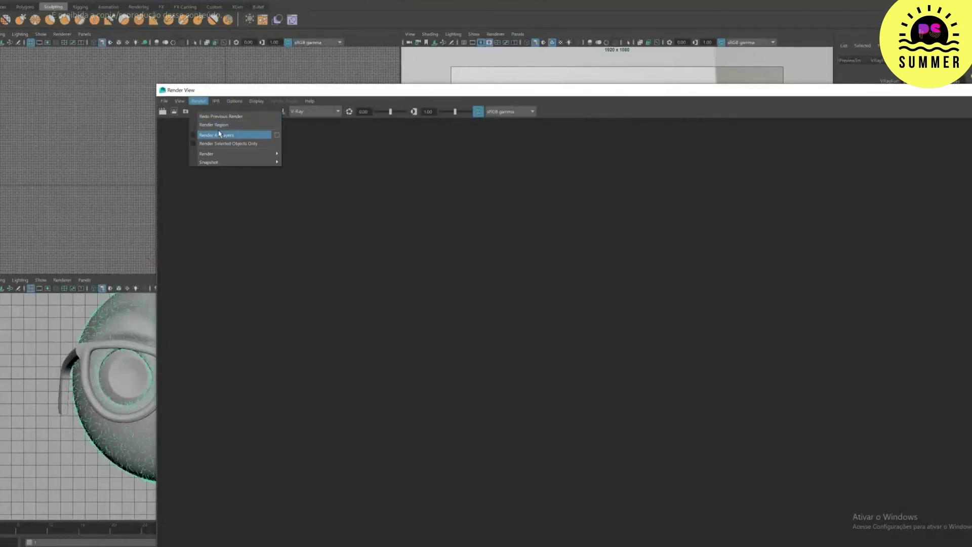
{"action": "mouse_move", "coordinate": [212, 153]}
{"action": "left_click", "coordinate": [309, 159]}
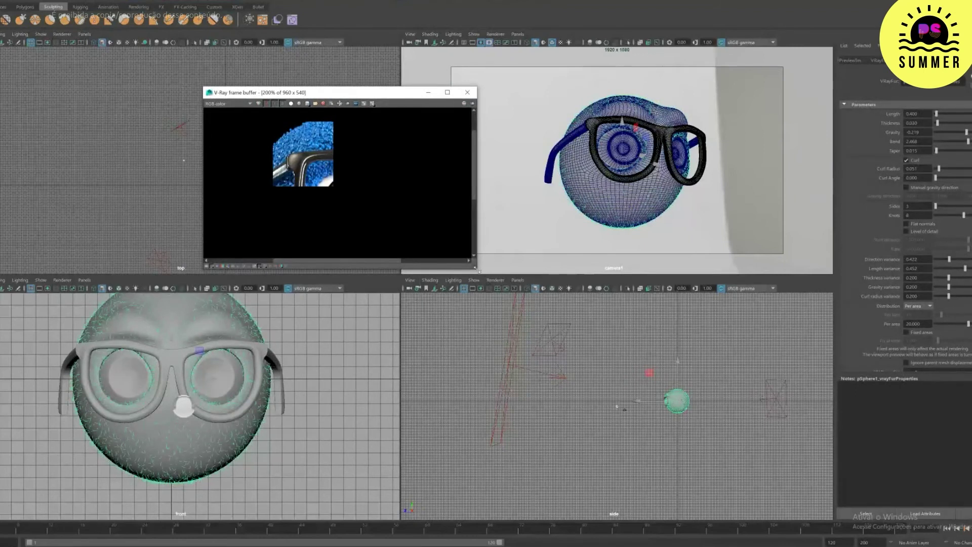
{"action": "left_click_drag", "start_coordinate": [476, 268], "coordinate": [696, 438]}
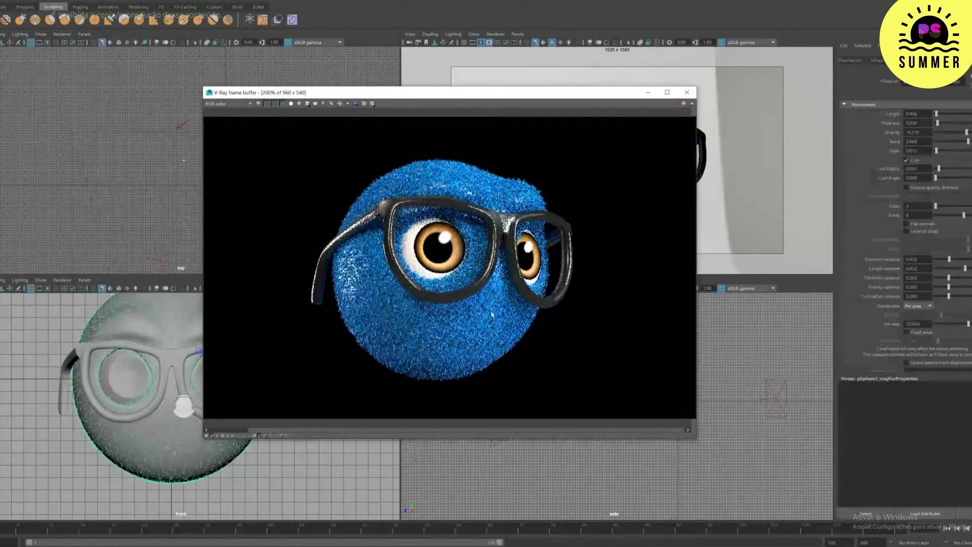
{"action": "left_click_drag", "start_coordinate": [625, 94], "coordinate": [558, 232]}
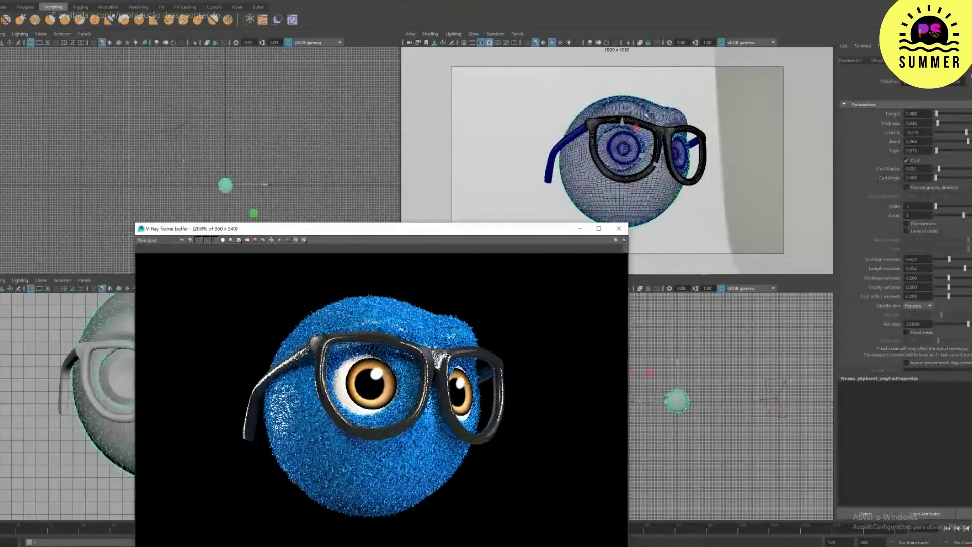
Step: Darken the glasses frame material's Reflection Color slightly and set its Reflection Glossiness to 0.750
{"action": "left_click", "coordinate": [650, 123]}
{"action": "left_click", "coordinate": [962, 60]}
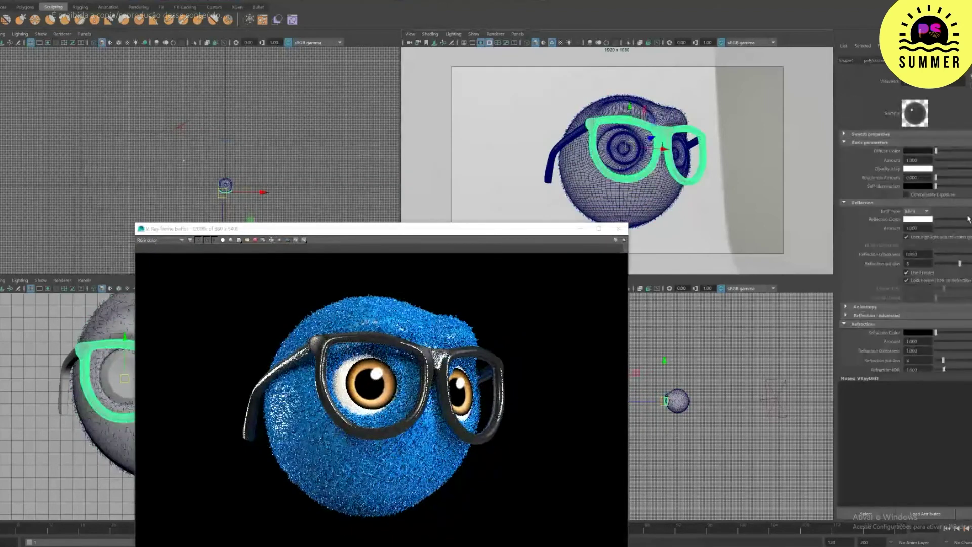
{"action": "left_click_drag", "start_coordinate": [969, 219], "coordinate": [961, 219]}
{"action": "double_click", "coordinate": [914, 254]}
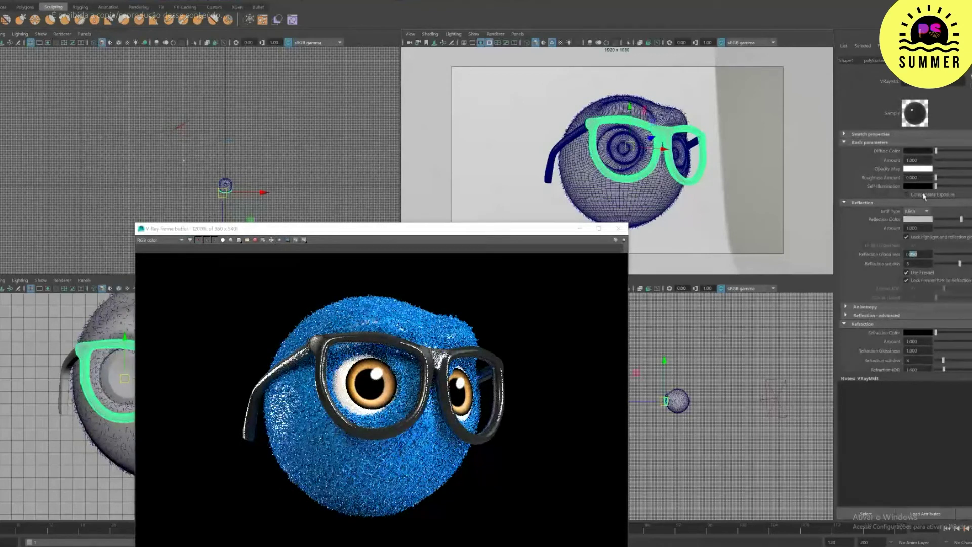
{"action": "type", "text": "750"}
{"action": "key", "text": "Return"}
Step: Set the Reflection Glossiness of the outer eye surface's material to 0.950
{"action": "left_click", "coordinate": [607, 154]}
{"action": "double_click", "coordinate": [923, 255]}
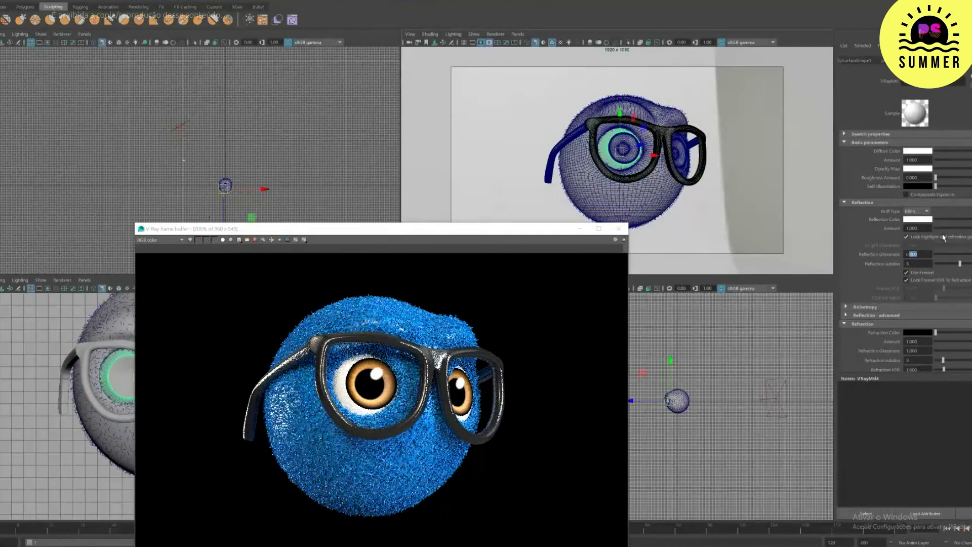
{"action": "type", "text": "95"}
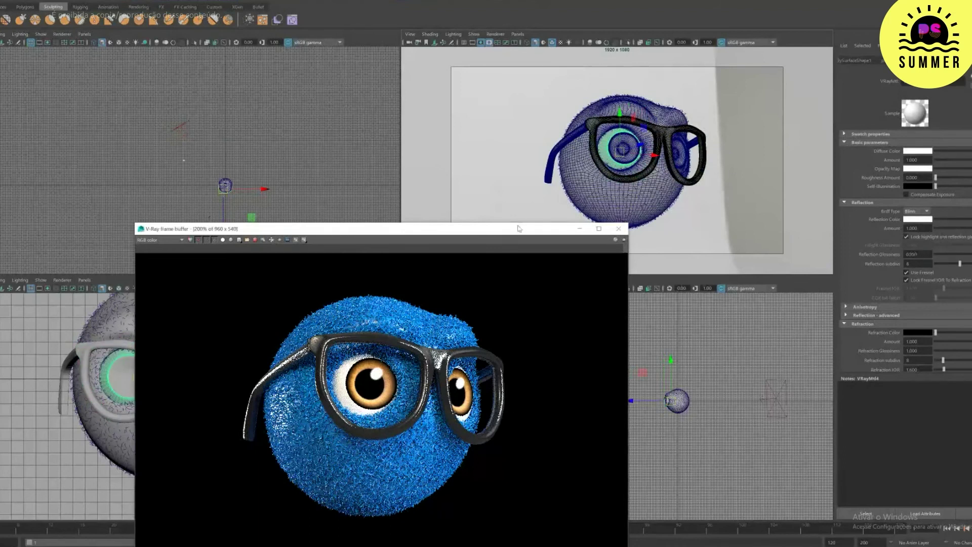
{"action": "left_click_drag", "start_coordinate": [521, 228], "coordinate": [471, 74]}
{"action": "left_click", "coordinate": [87, 419]}
{"action": "left_click", "coordinate": [88, 418]}
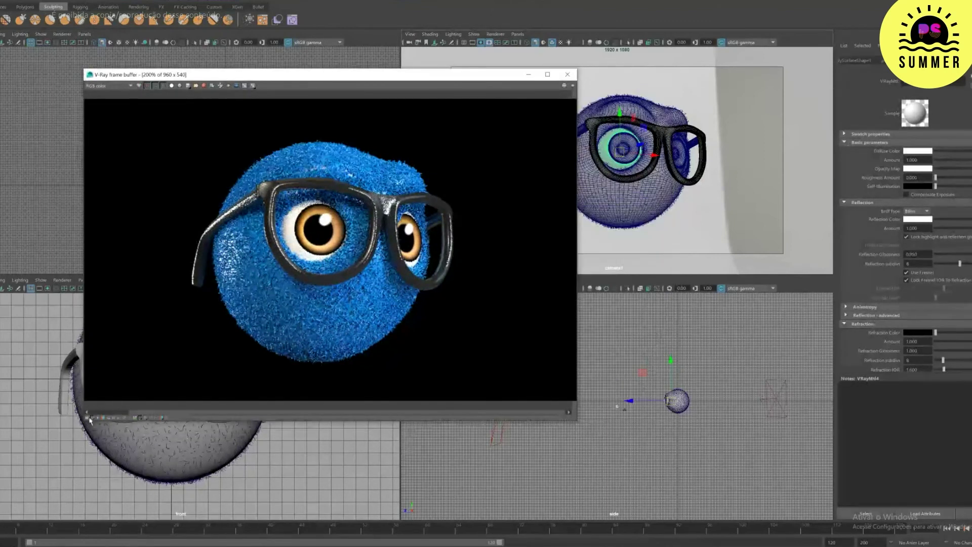
{"action": "left_click", "coordinate": [97, 419]}
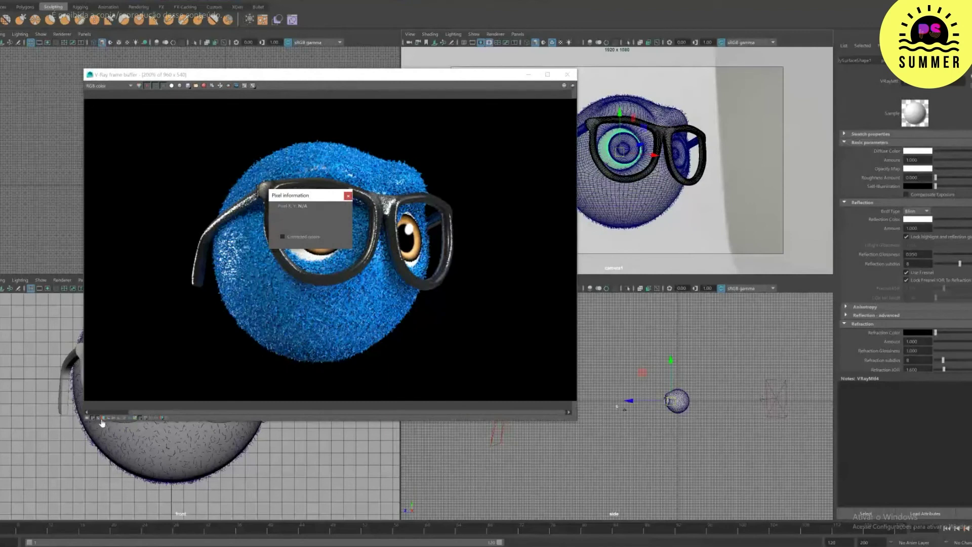
{"action": "left_click", "coordinate": [104, 419]}
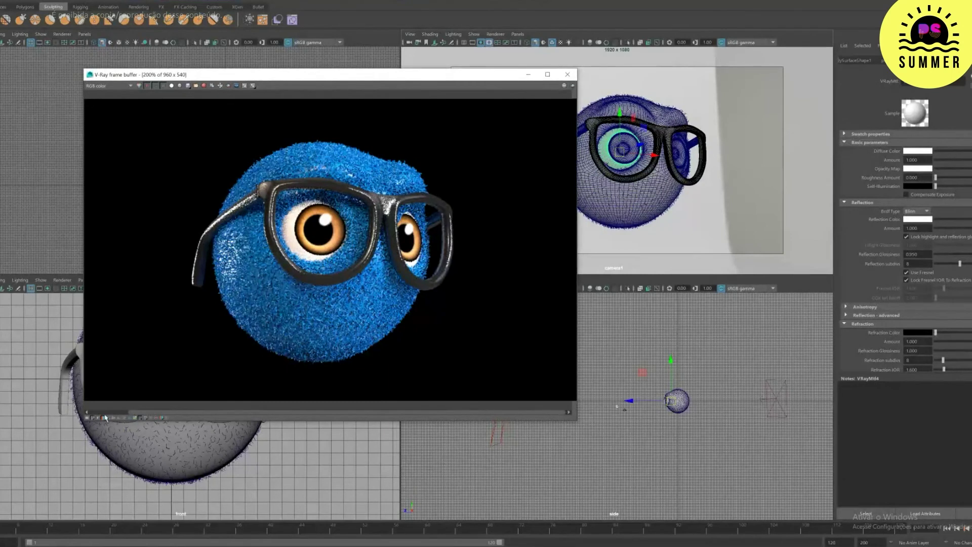
{"action": "left_click", "coordinate": [93, 419]}
{"action": "left_click", "coordinate": [92, 418]}
Step: Set the ISO of camera1's V-Ray physical camera to 600 and re-render the image
{"action": "left_click", "coordinate": [410, 35]}
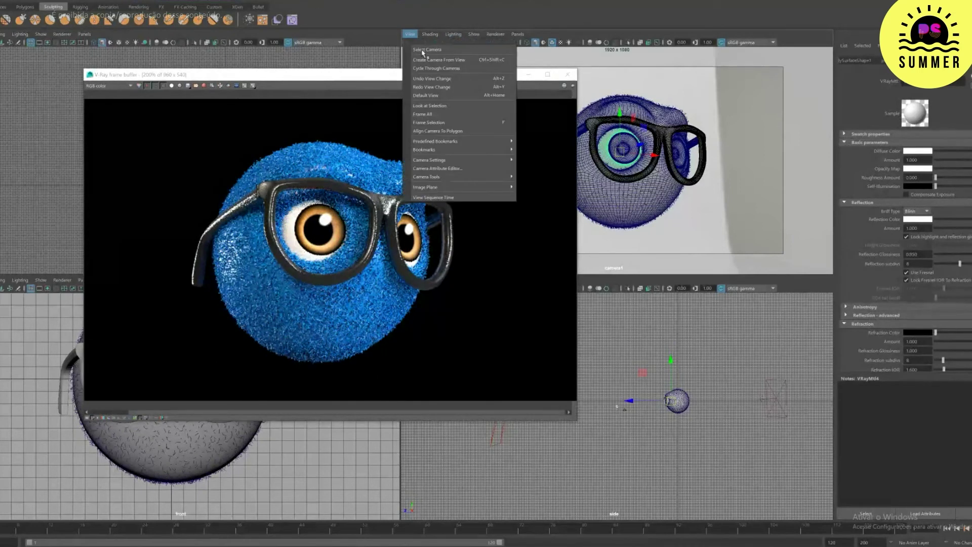
{"action": "left_click", "coordinate": [425, 50]}
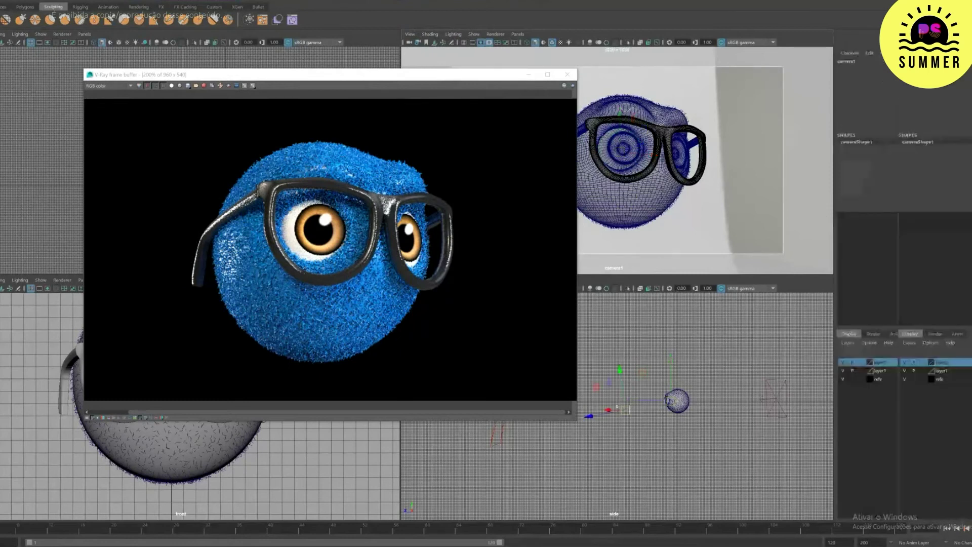
{"action": "key", "text": "ctrl+a"}
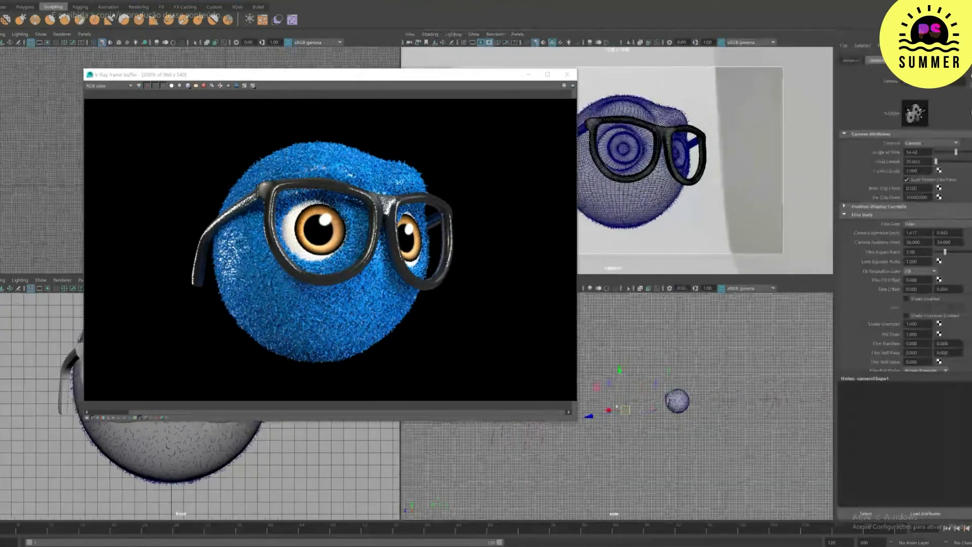
{"action": "scroll", "coordinate": [907, 248], "scroll_direction": "down", "scroll_amount": 10}
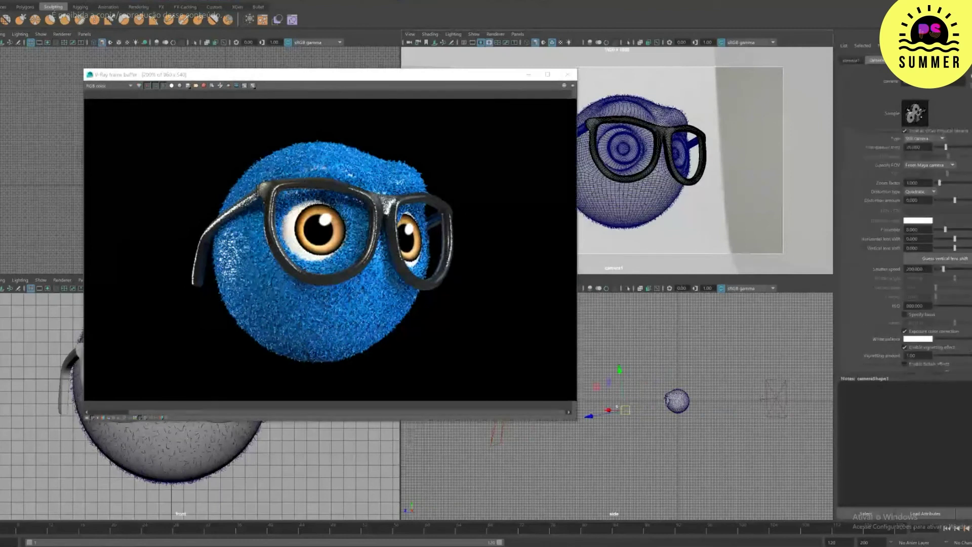
{"action": "scroll", "coordinate": [907, 253], "scroll_direction": "down", "scroll_amount": 3}
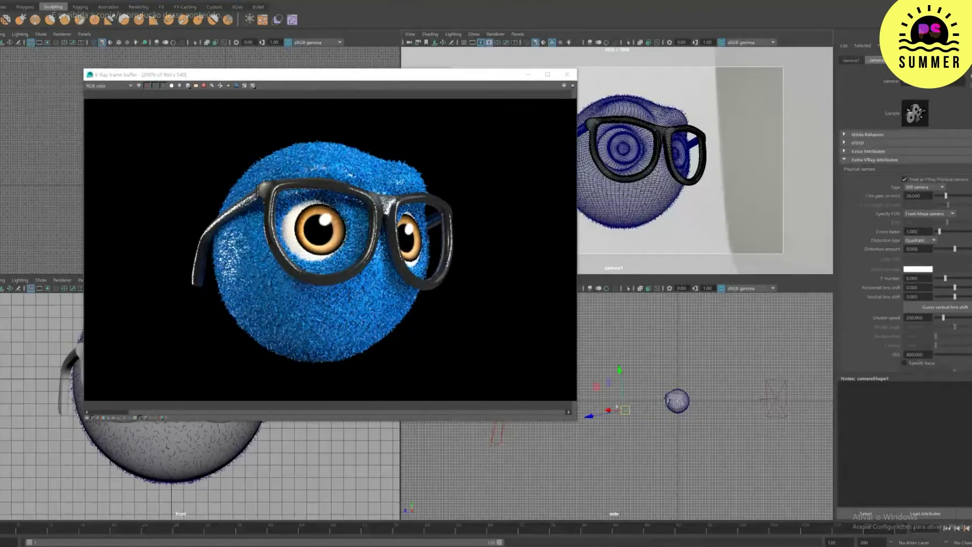
{"action": "double_click", "coordinate": [915, 283]}
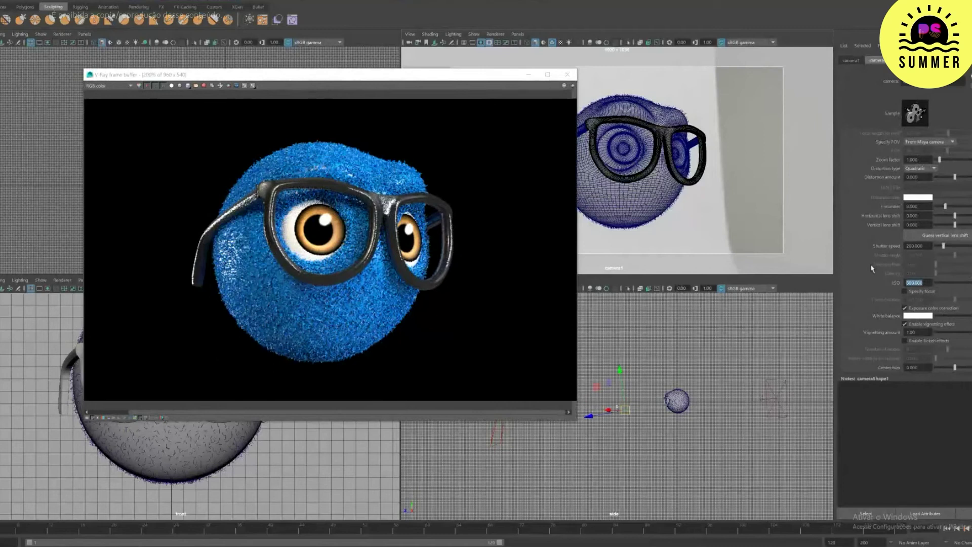
{"action": "type", "text": "600"}
{"action": "key", "text": "Return"}
{"action": "left_click", "coordinate": [565, 85]}
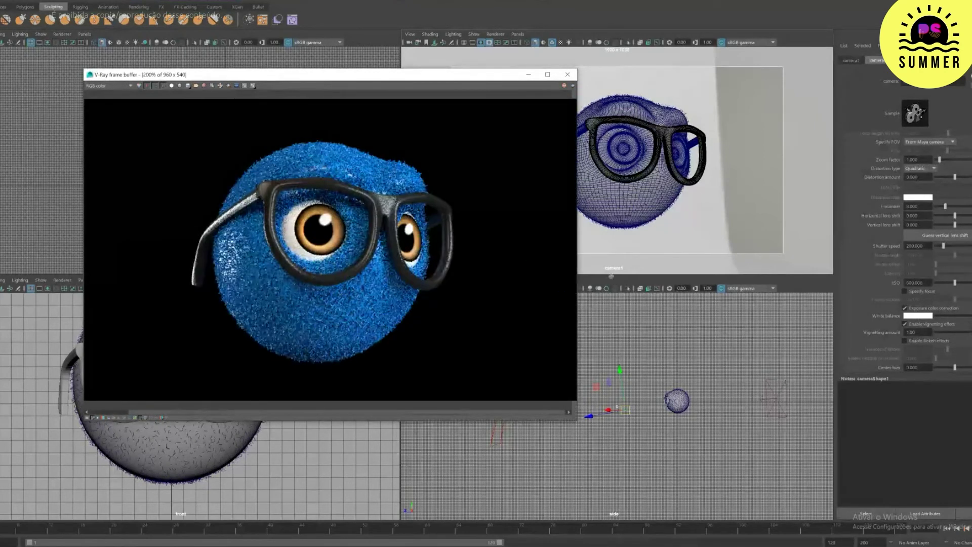
Step: Lower the physical camera's ISO to 400 and render the camera view again
{"action": "left_click", "coordinate": [915, 282]}
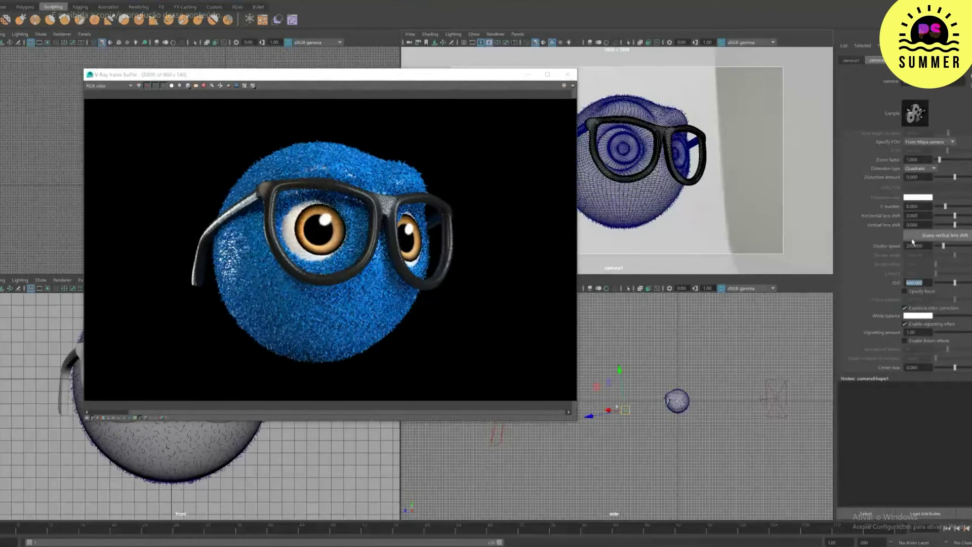
{"action": "type", "text": "800"}
{"action": "key", "text": "Return"}
{"action": "left_click", "coordinate": [572, 86]}
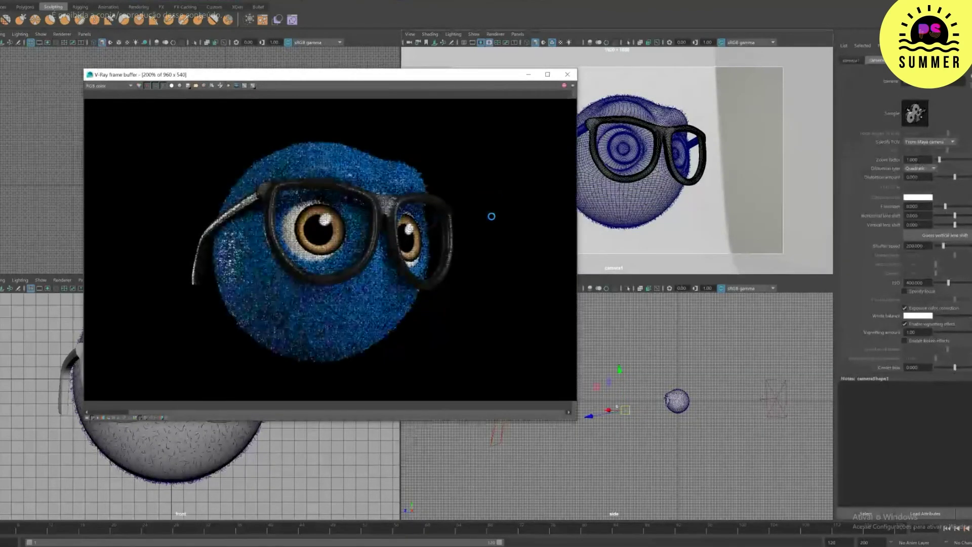
Step: Maximize the camera1 view, orbit it to face the glasses from the front, and minimize the frame buffer
{"action": "left_click_drag", "start_coordinate": [489, 80], "coordinate": [463, 326]}
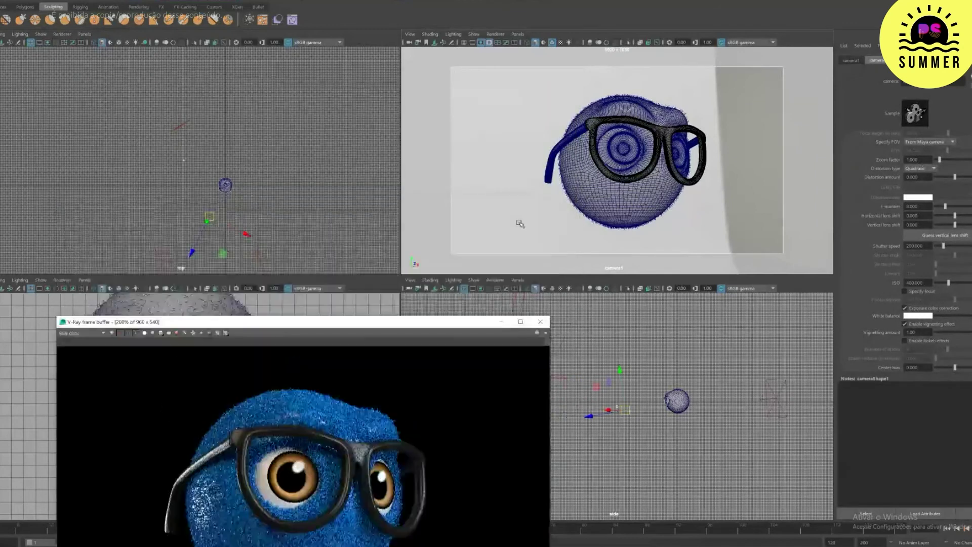
{"action": "left_click", "coordinate": [518, 118]}
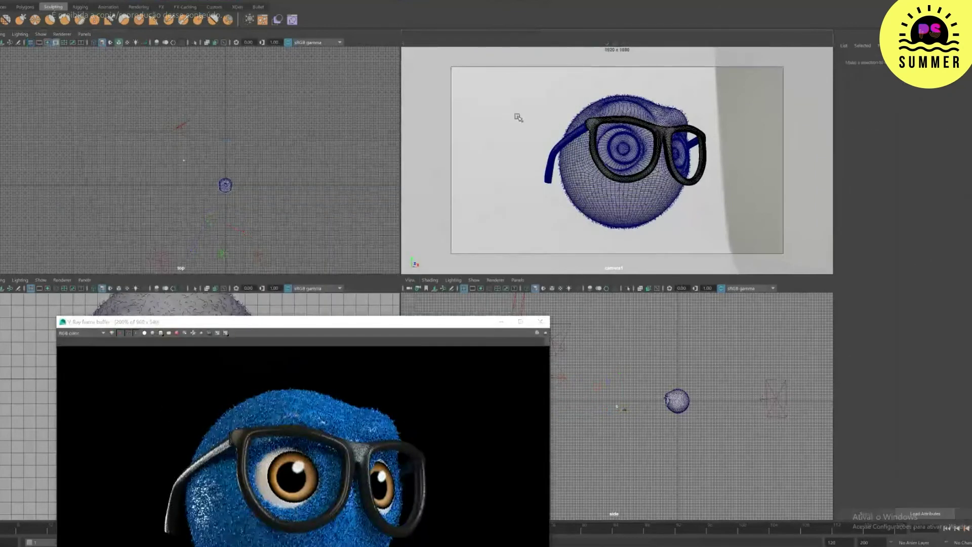
{"action": "key", "text": "space"}
{"action": "left_click_drag", "start_coordinate": [491, 105], "coordinate": [473, 125], "text": "alt"}
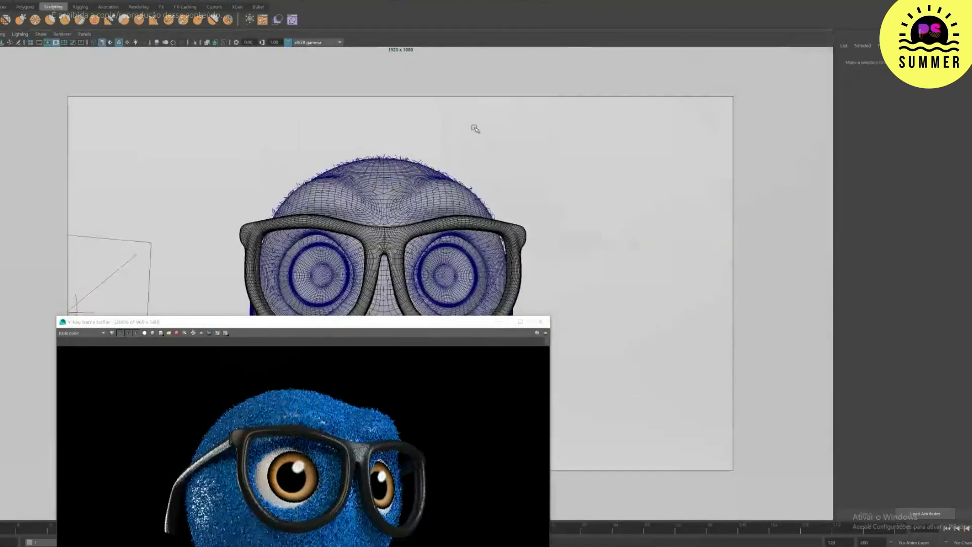
{"action": "left_click", "coordinate": [506, 322]}
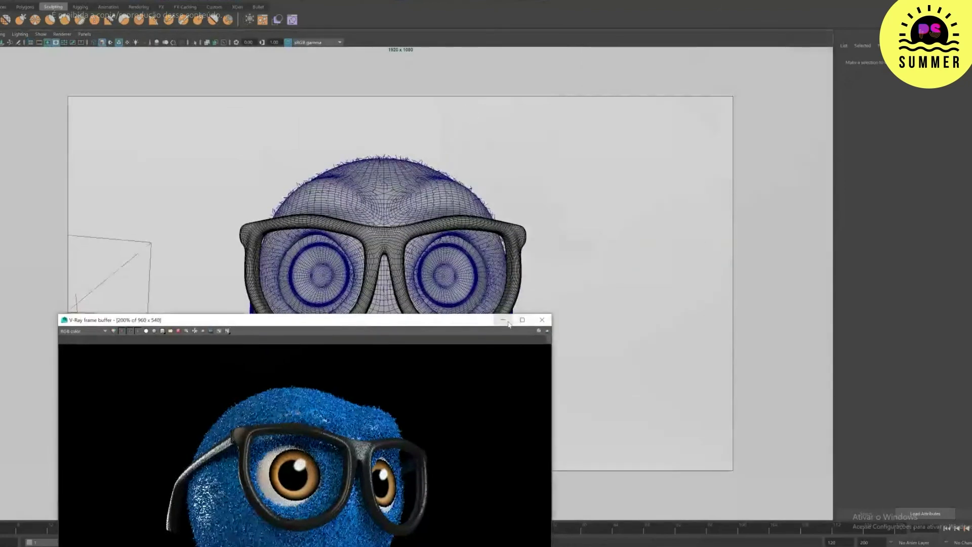
{"action": "left_click", "coordinate": [508, 322]}
Step: Try to pull the head mesh's brow down over one eye with a sculpting brush, and undo the stroke
{"action": "left_click", "coordinate": [313, 218]}
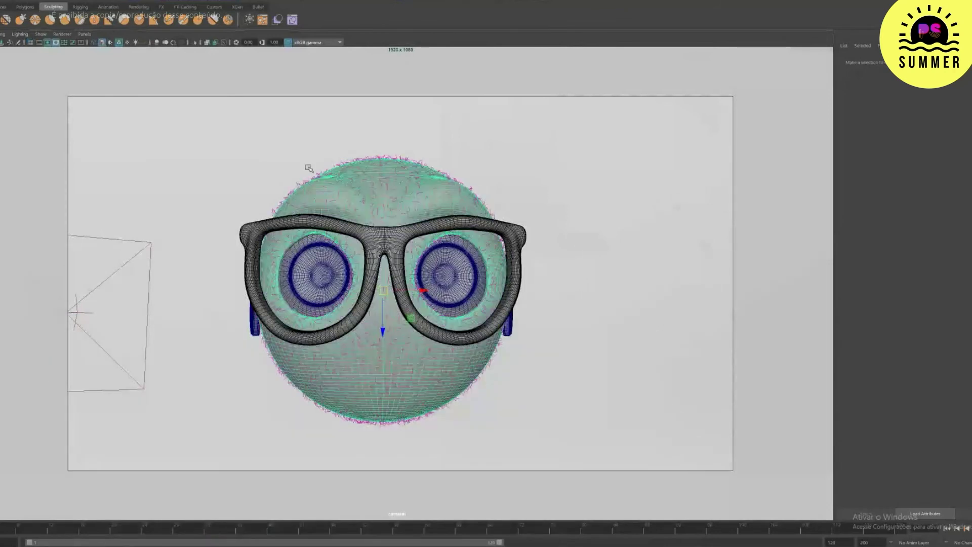
{"action": "key", "text": "y"}
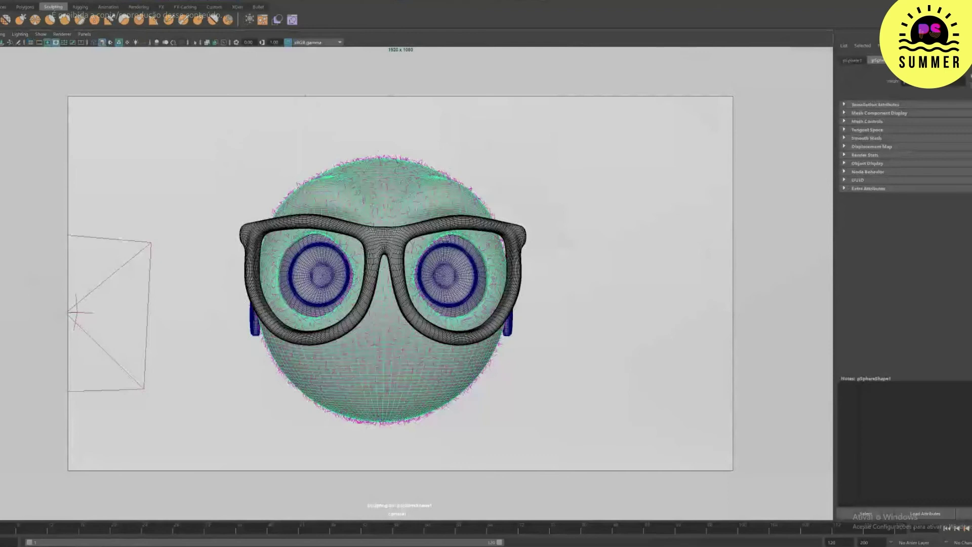
{"action": "left_click_drag", "start_coordinate": [322, 218], "coordinate": [325, 251]}
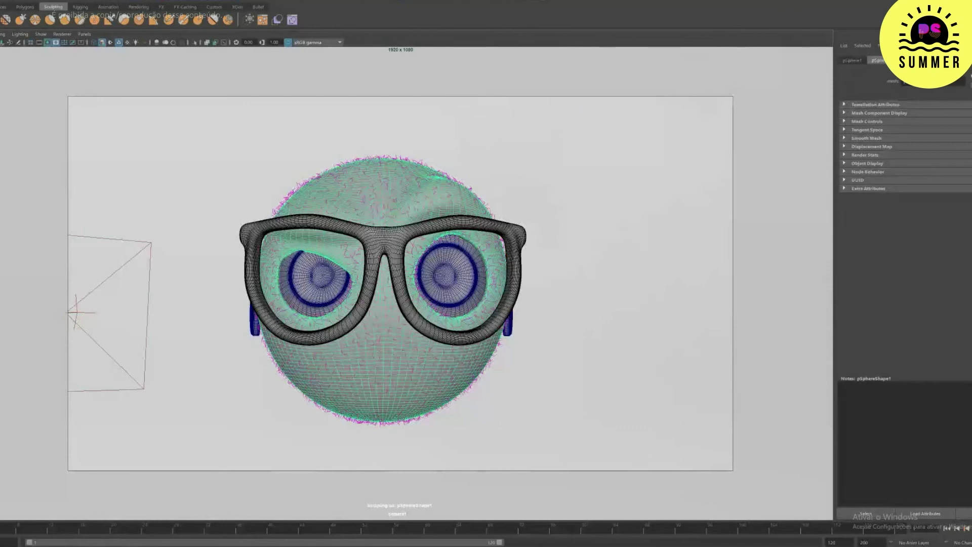
{"action": "middle_click_drag", "start_coordinate": [474, 373], "coordinate": [441, 253], "text": "alt"}
{"action": "key", "text": "w"}
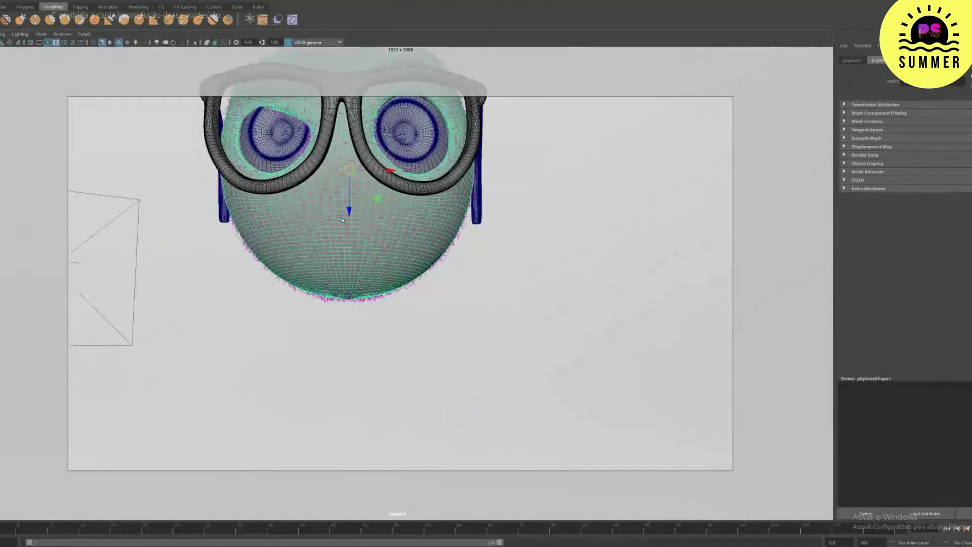
{"action": "middle_click_drag", "start_coordinate": [338, 197], "coordinate": [386, 313], "text": "alt"}
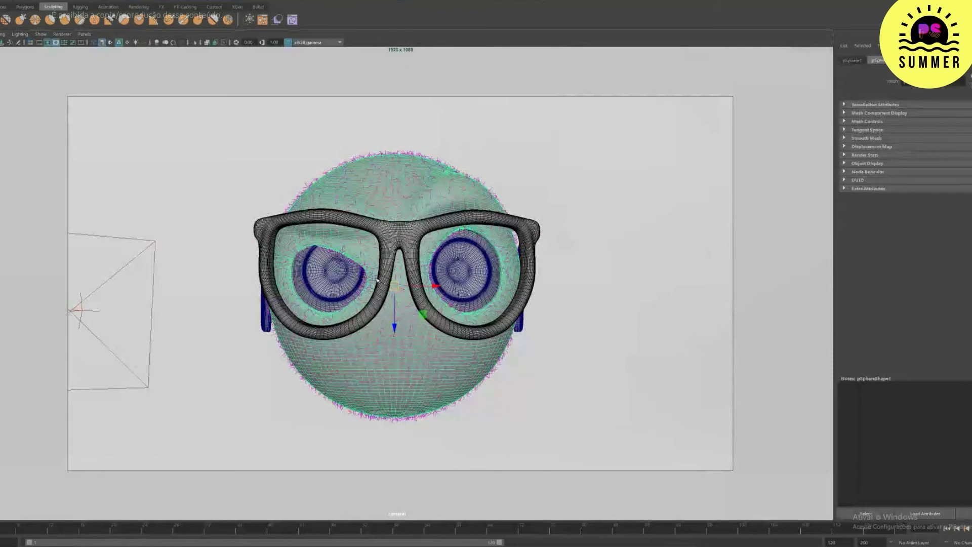
{"action": "key", "text": "ctrl+z"}
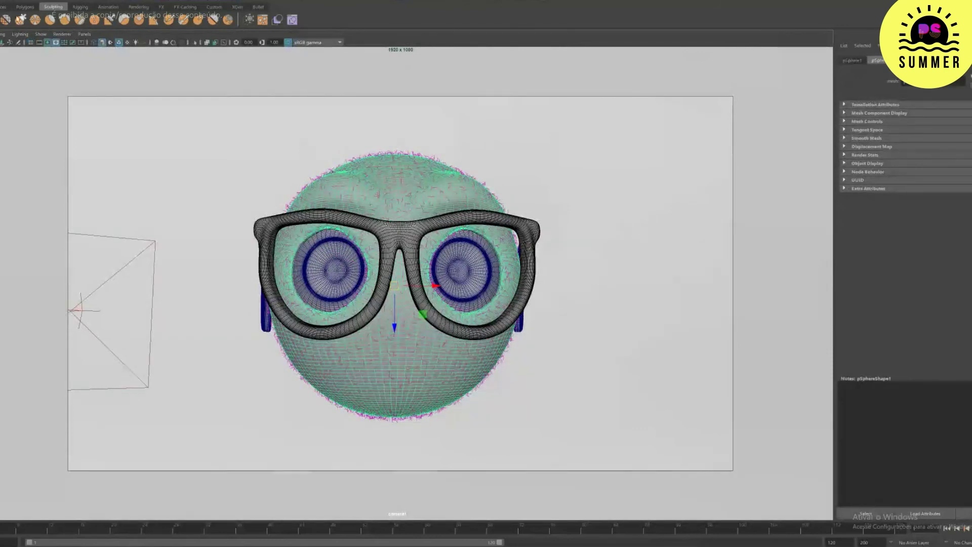
{"action": "left_click", "coordinate": [21, 19]}
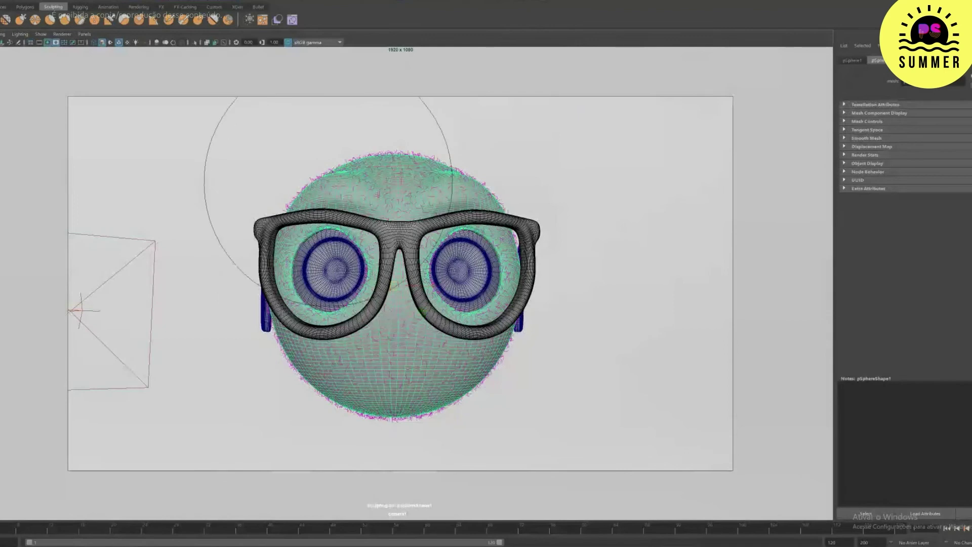
{"action": "key", "text": "q"}
{"action": "left_click", "coordinate": [328, 190]}
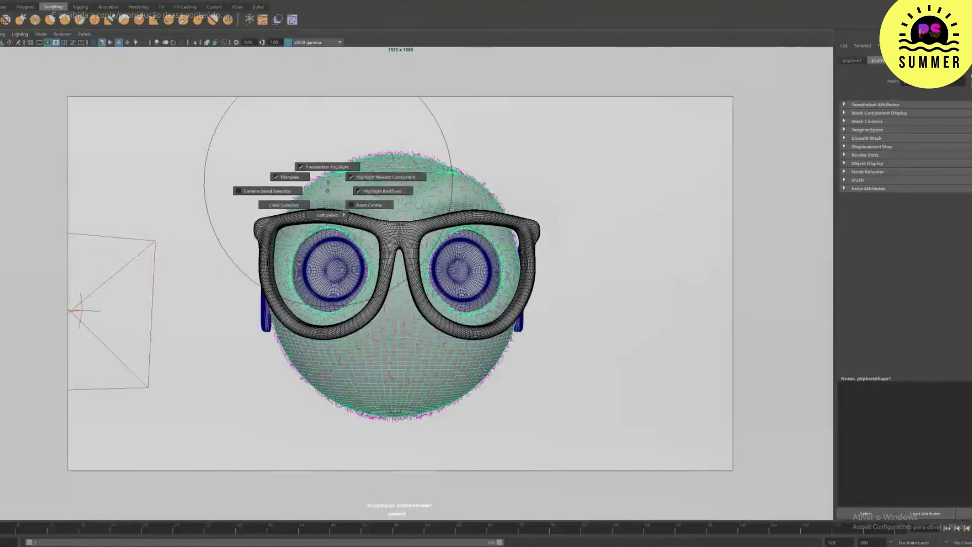
{"action": "key", "text": "u"}
{"action": "left_click", "coordinate": [342, 203]}
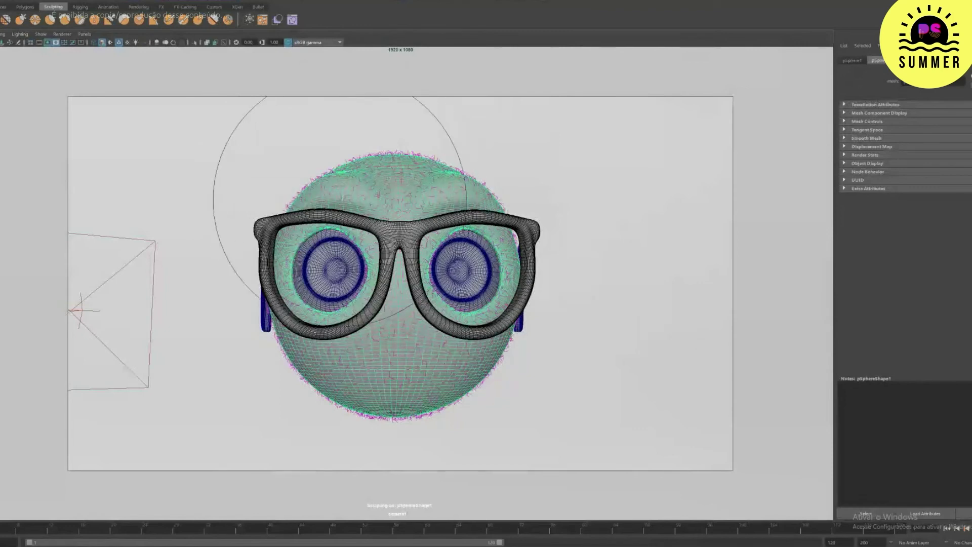
{"action": "key", "text": "w"}
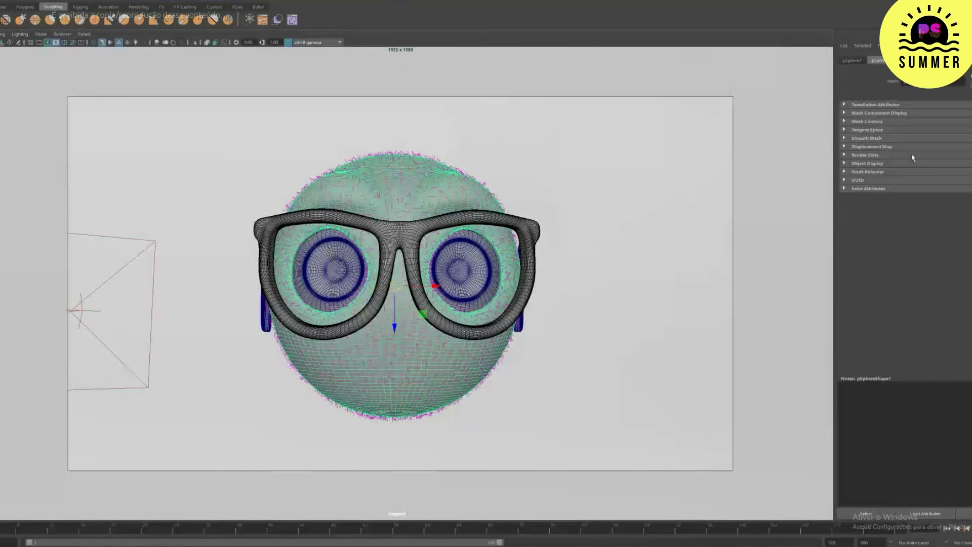
Step: Set the divisions of the head mesh's polySmoothFace2 input to 0
{"action": "key", "text": "ctrl+a"}
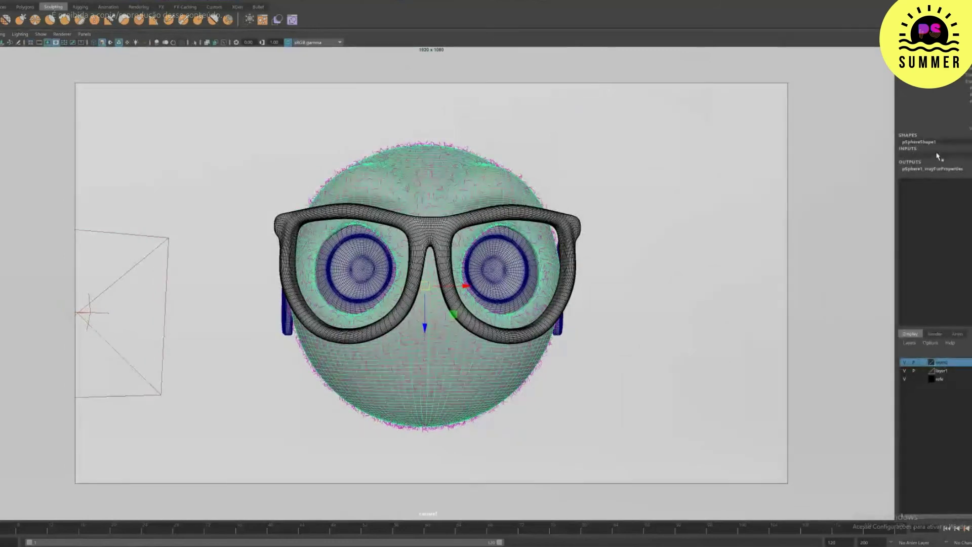
{"action": "left_click", "coordinate": [937, 156]}
{"action": "key", "text": "Return"}
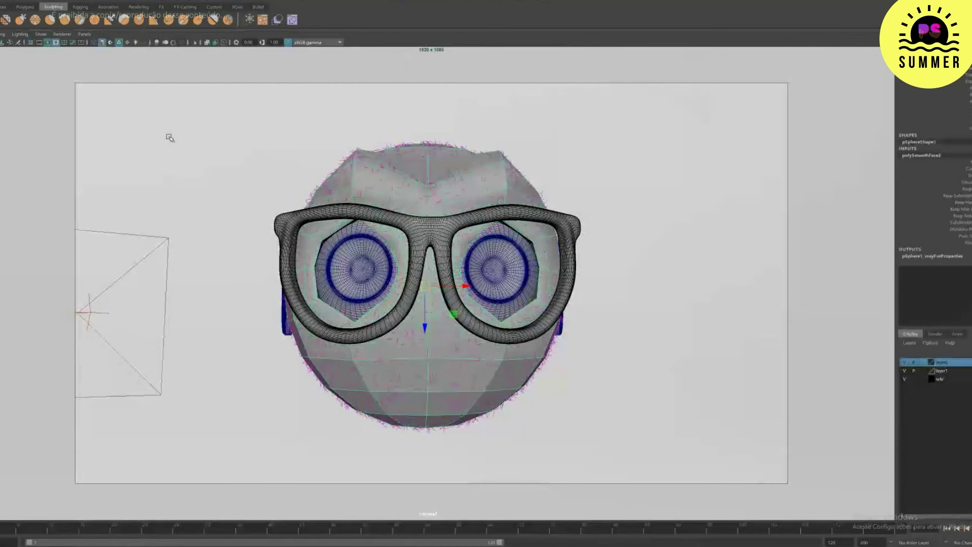
Step: Try to sculpt the brow peak above one eye on the coarse head mesh
{"action": "key", "text": "y"}
{"action": "key", "text": "q"}
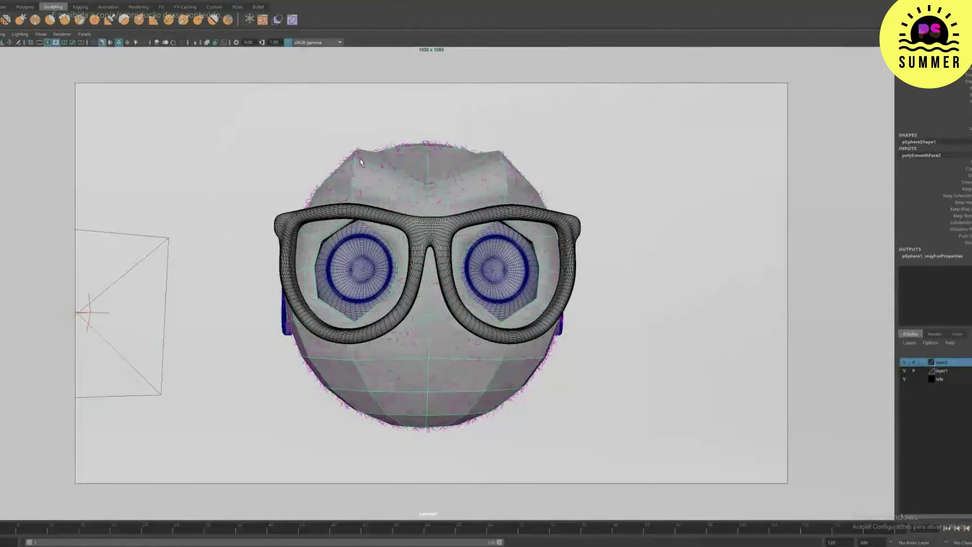
{"action": "key", "text": "y"}
{"action": "key", "text": "q"}
{"action": "left_click_drag", "start_coordinate": [354, 185], "coordinate": [357, 161]}
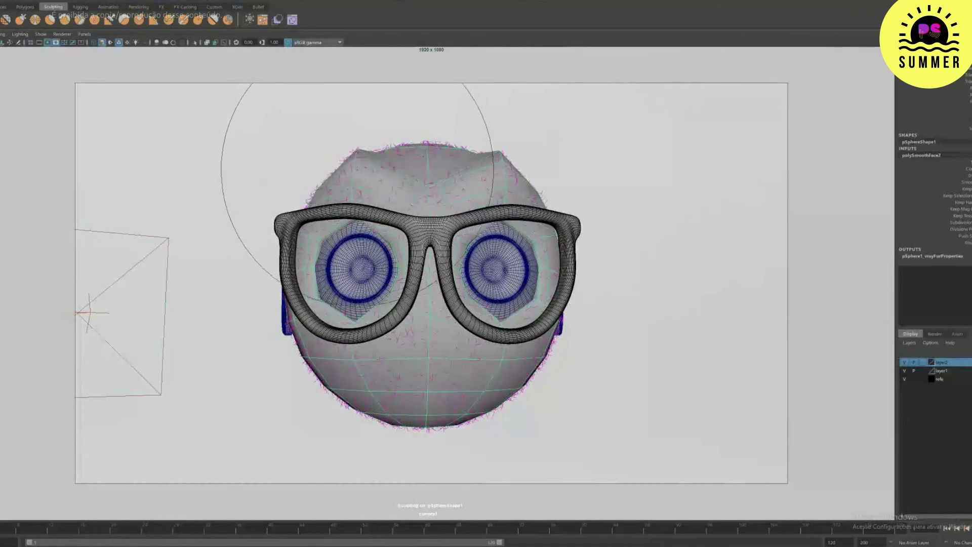
{"action": "key", "text": "1"}
{"action": "key", "text": "w"}
{"action": "right_click_drag", "start_coordinate": [357, 177], "coordinate": [351, 152]}
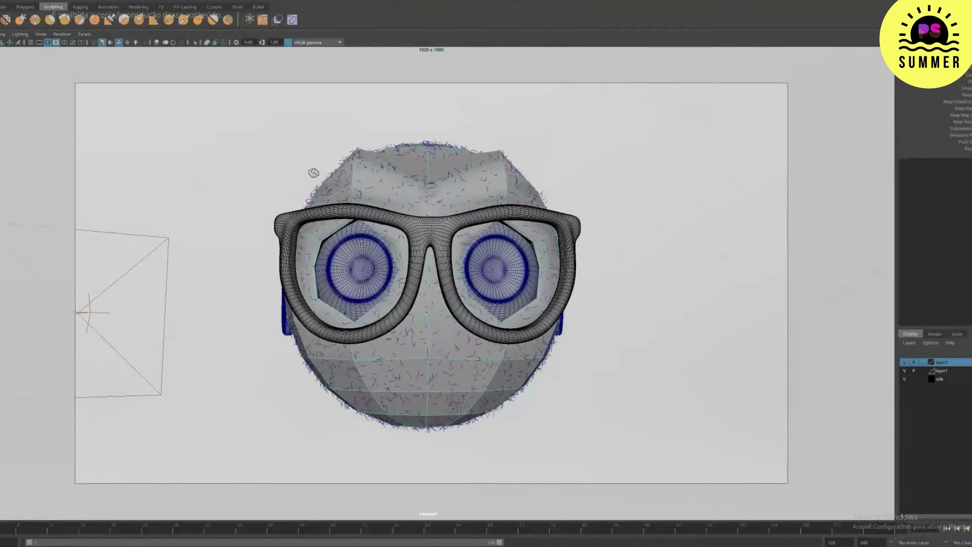
Step: Close the Hypershade window and sculpt the brow above one eye downward on the head mesh
{"action": "left_click_drag", "start_coordinate": [314, 172], "coordinate": [380, 171], "text": "alt"}
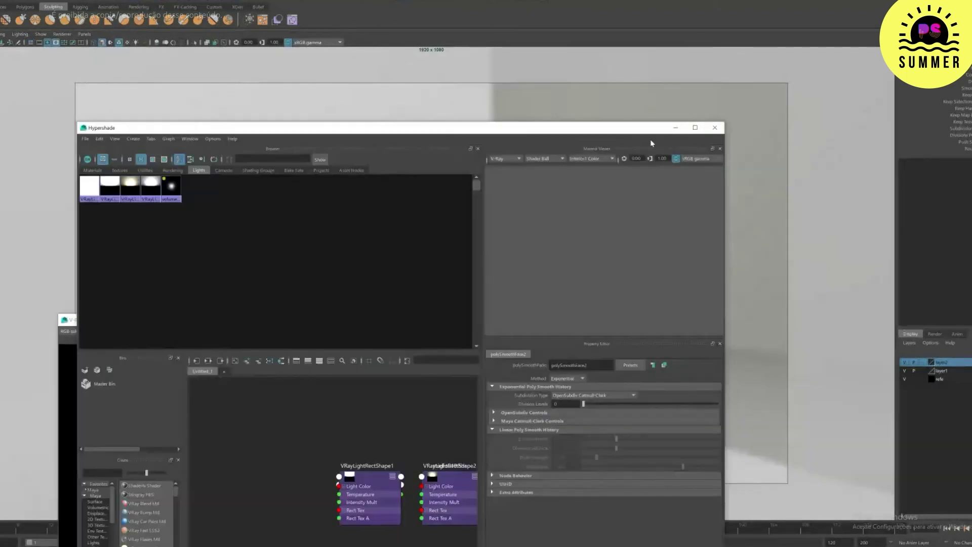
{"action": "left_click", "coordinate": [715, 127]}
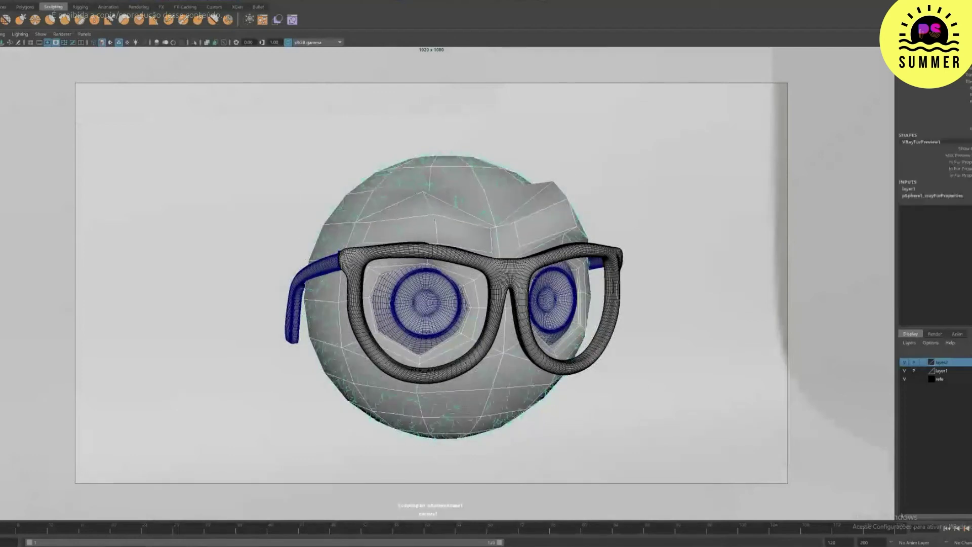
{"action": "left_click_drag", "start_coordinate": [432, 212], "coordinate": [435, 230]}
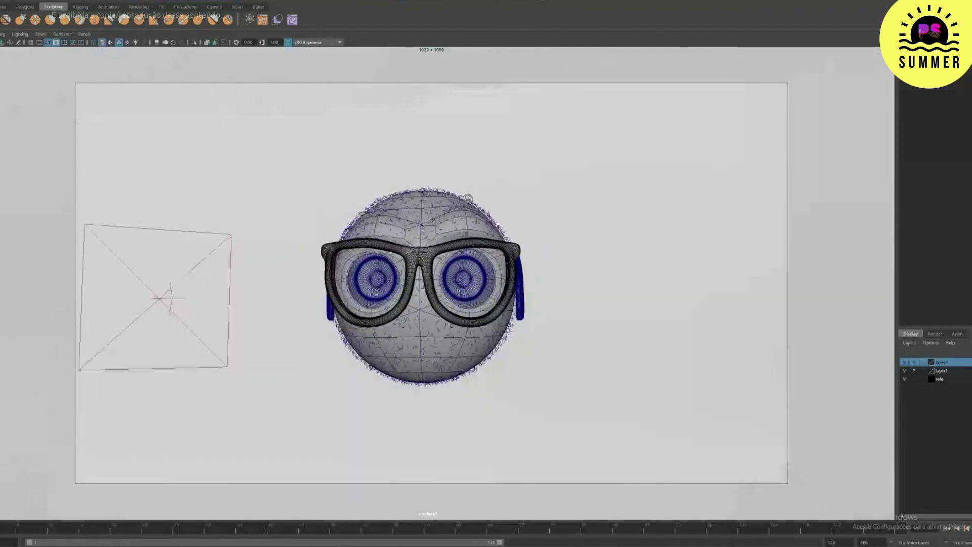
Step: Group the glasses frame with its temple arms and center the group's pivot
{"action": "left_click", "coordinate": [524, 249]}
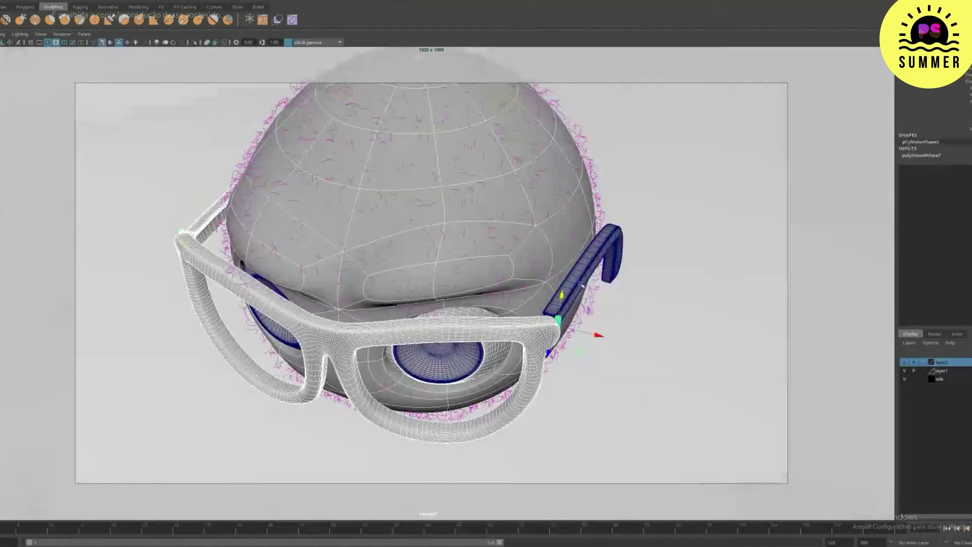
{"action": "left_click", "coordinate": [582, 286], "text": "shift"}
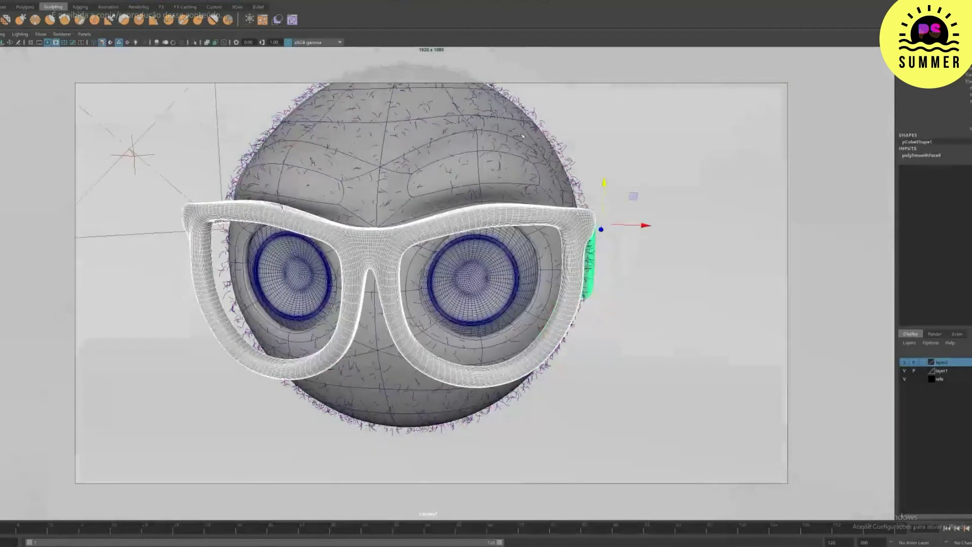
{"action": "scroll", "coordinate": [523, 137], "scroll_direction": "down", "scroll_amount": 2}
{"action": "key", "text": "ctrl+g"}
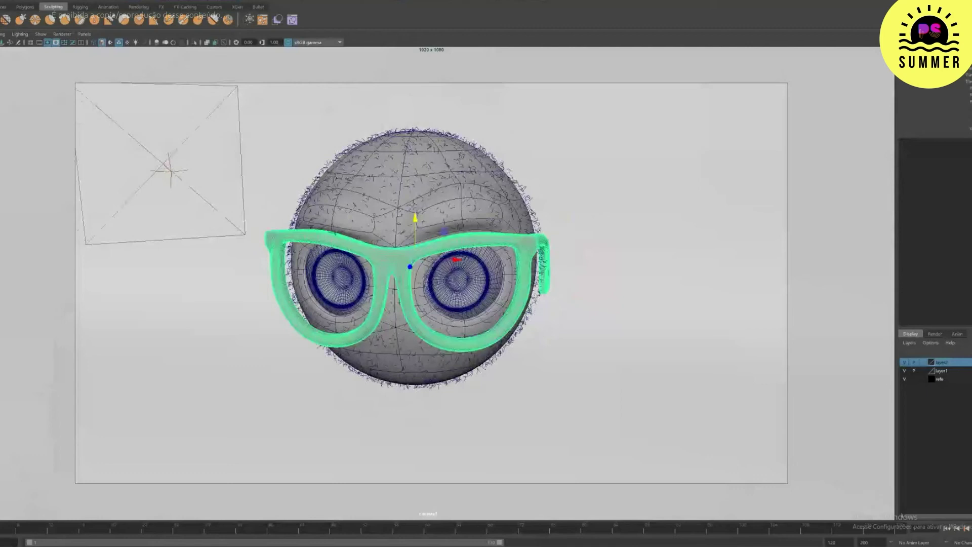
{"action": "left_click", "coordinate": [25, 2]}
{"action": "left_click", "coordinate": [48, 39]}
Step: Delete the construction history of the grouped glasses
{"action": "left_click", "coordinate": [3, 2]}
{"action": "mouse_move", "coordinate": [50, 84]}
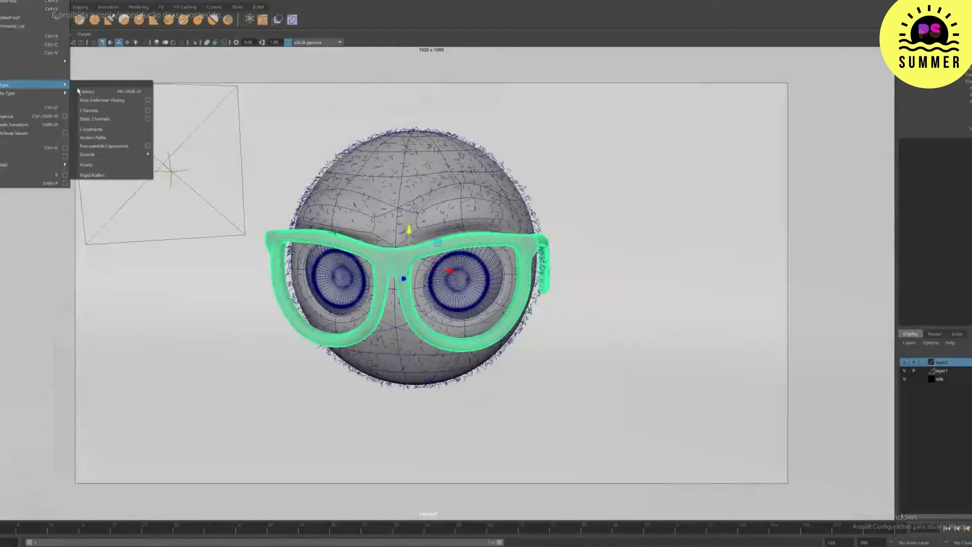
{"action": "left_click", "coordinate": [79, 91]}
Step: Rotate the glasses group slightly in the front view so the frame sits crooked on the face, and return to the camera view
{"action": "key", "text": "space"}
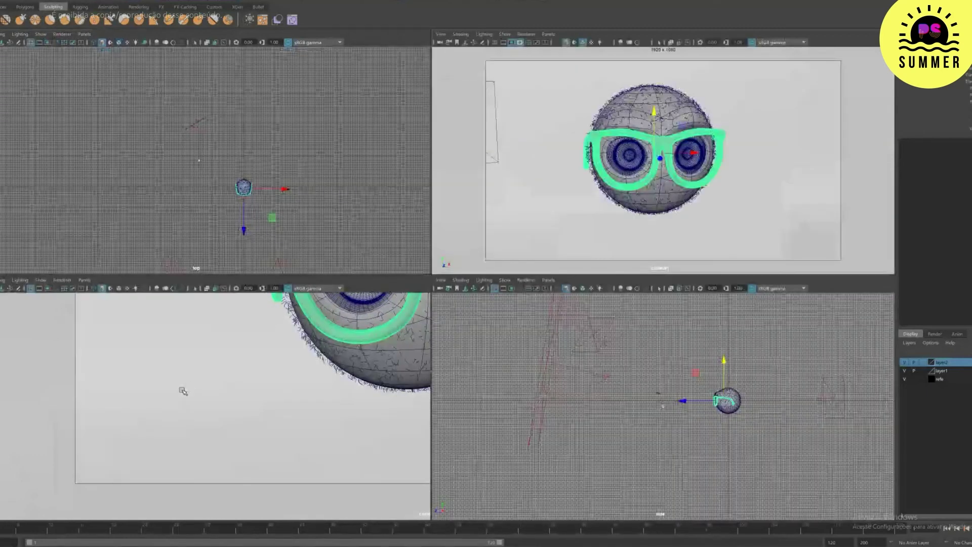
{"action": "key", "text": "f"}
{"action": "key", "text": "space"}
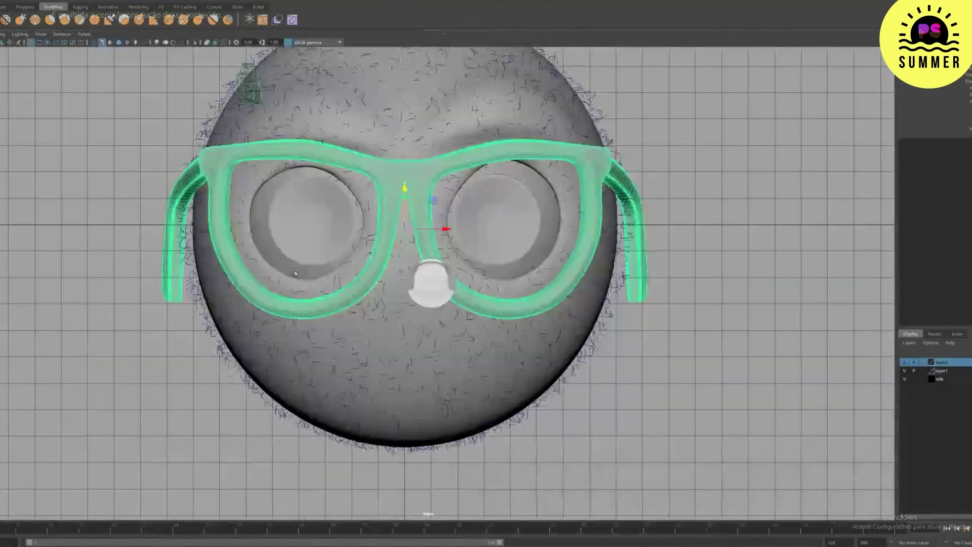
{"action": "key", "text": "e"}
{"action": "left_click_drag", "start_coordinate": [427, 192], "coordinate": [425, 188]}
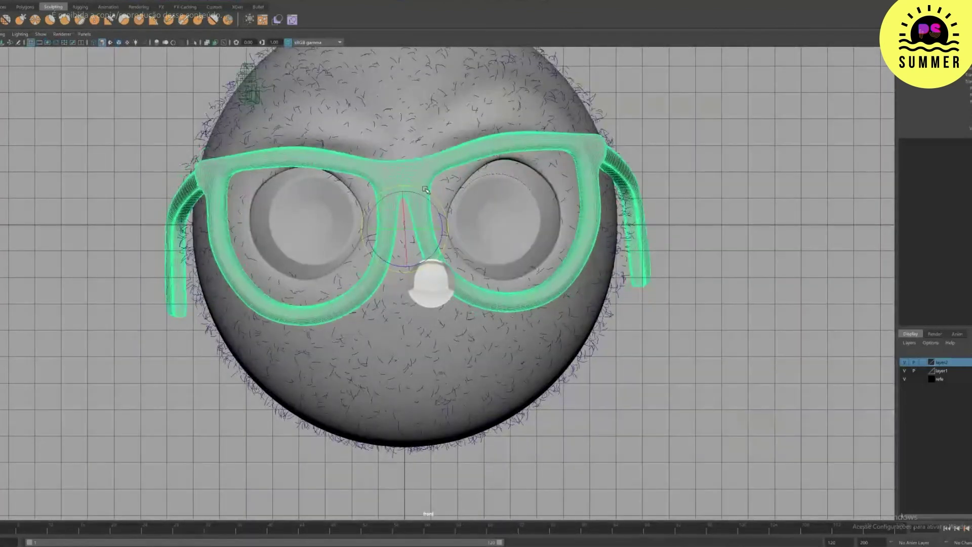
{"action": "key", "text": "space"}
{"action": "key", "text": "space"}
{"action": "key", "text": "space"}
{"action": "left_click_drag", "start_coordinate": [456, 254], "coordinate": [476, 267], "text": "alt"}
{"action": "key", "text": "w"}
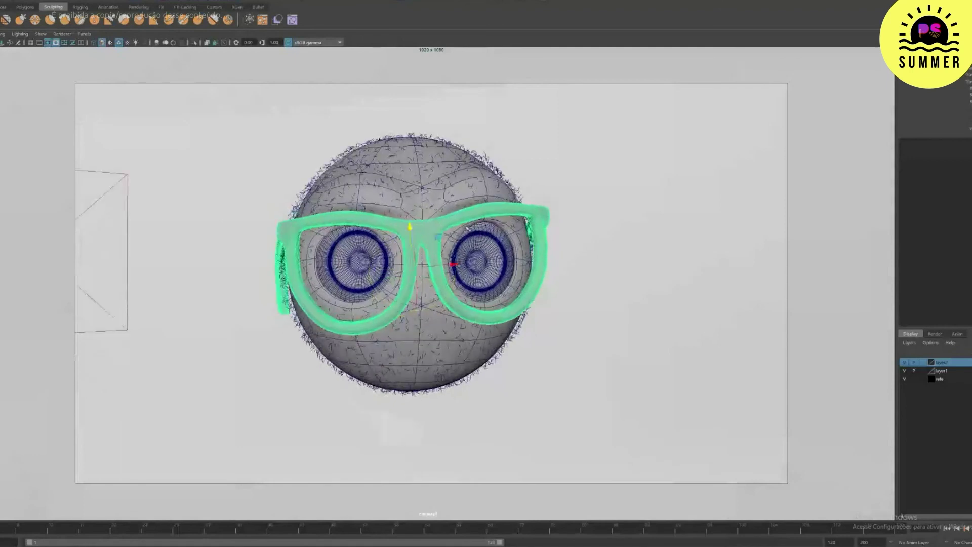
Step: Try restoring the head's polySmoothFace2 divisions, undo that, and apply a new Smooth operation to the head mesh
{"action": "left_click", "coordinate": [467, 228]}
{"action": "key", "text": "1"}
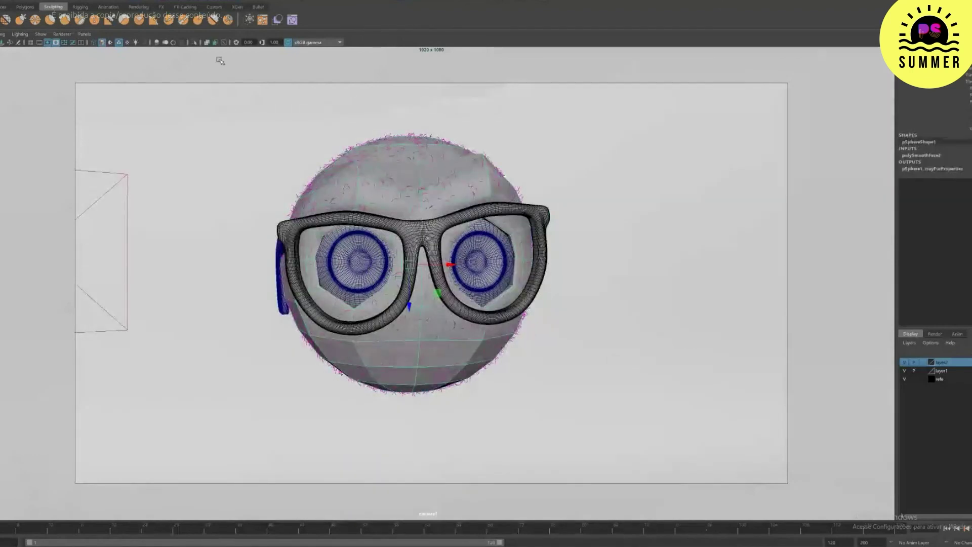
{"action": "left_click", "coordinate": [937, 156]}
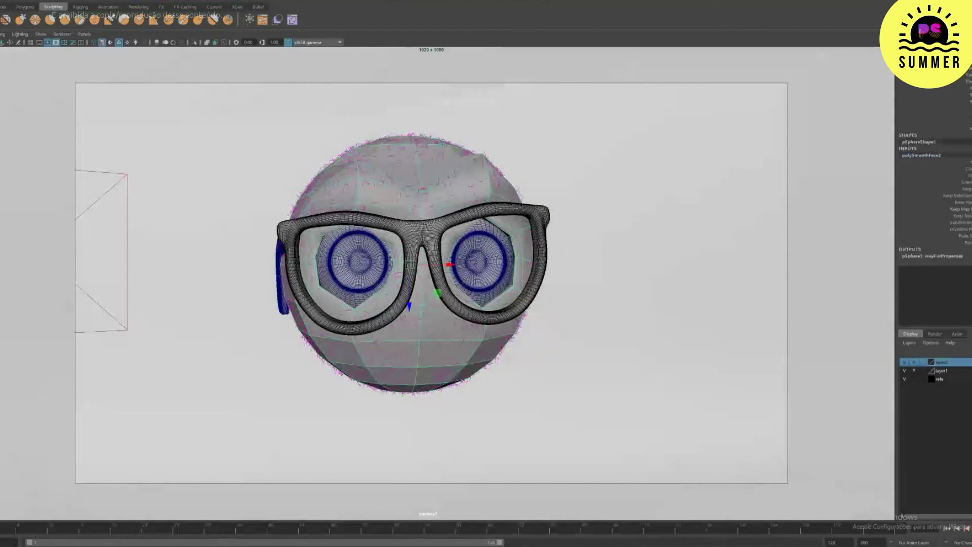
{"action": "key", "text": "Return"}
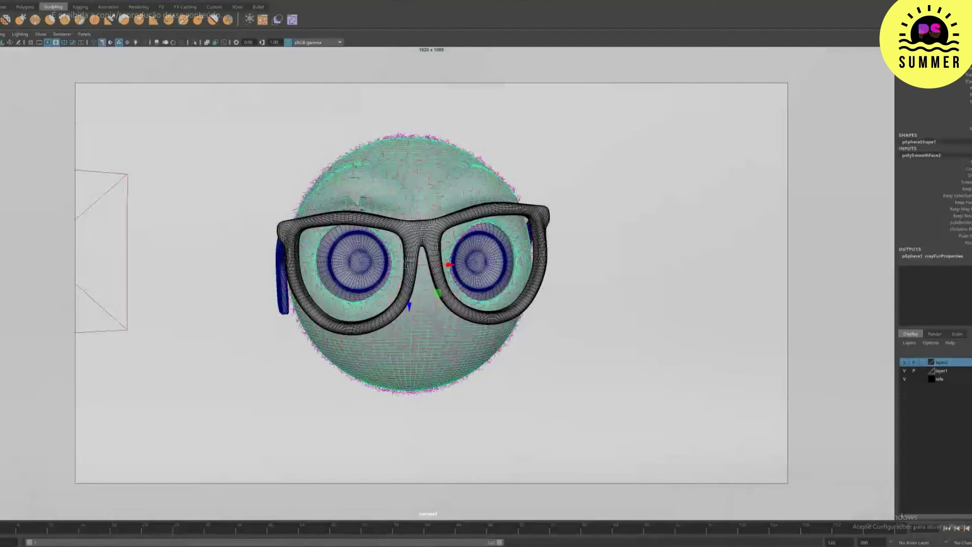
{"action": "key", "text": "ctrl+z"}
{"action": "left_click", "coordinate": [97, 1]}
{"action": "left_click", "coordinate": [125, 66]}
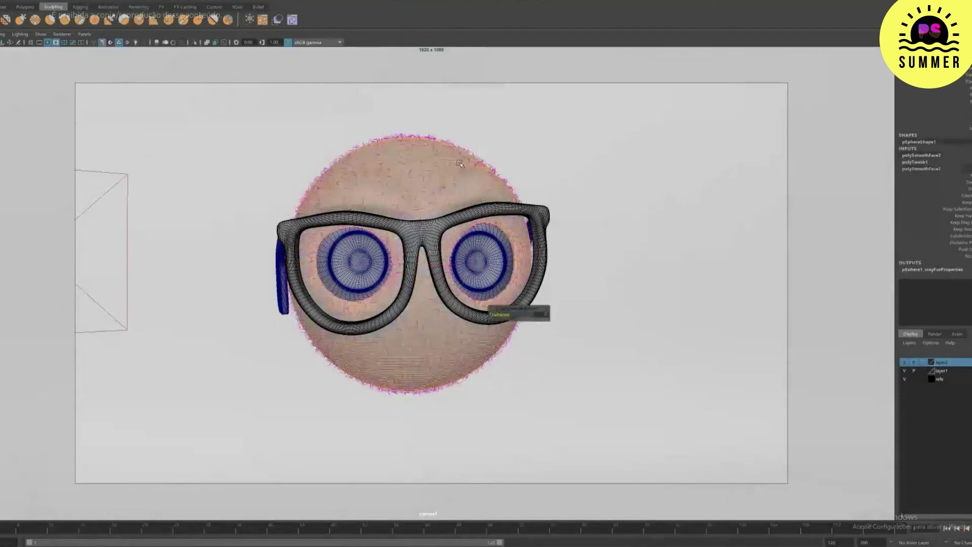
Step: Select the head, eyes and glasses together and isolate them in the viewport
{"action": "left_click_drag", "start_coordinate": [482, 166], "coordinate": [479, 165], "text": "alt"}
{"action": "left_click_drag", "start_coordinate": [321, 162], "coordinate": [591, 454]}
{"action": "key", "text": "Up"}
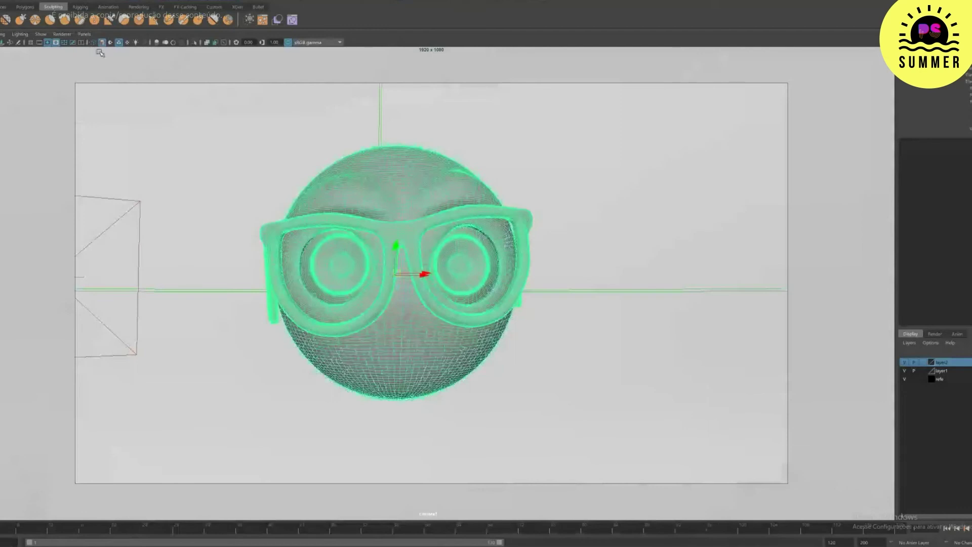
{"action": "key", "text": "ctrl+z"}
{"action": "left_click_drag", "start_coordinate": [594, 187], "coordinate": [584, 191], "text": "alt"}
{"action": "key", "text": "ctrl+1"}
Step: Examine in wireframe from the side how the glasses' temple arms fit against the head
{"action": "right_click_drag", "start_coordinate": [586, 205], "coordinate": [471, 221], "text": "alt"}
{"action": "mouse_move", "coordinate": [472, 220]}
{"action": "left_mouse_down", "text": "alt"}
{"action": "mouse_move", "coordinate": [537, 234]}
{"action": "mouse_move", "coordinate": [519, 241]}
{"action": "left_mouse_up", "text": "alt"}
{"action": "key", "text": "4"}
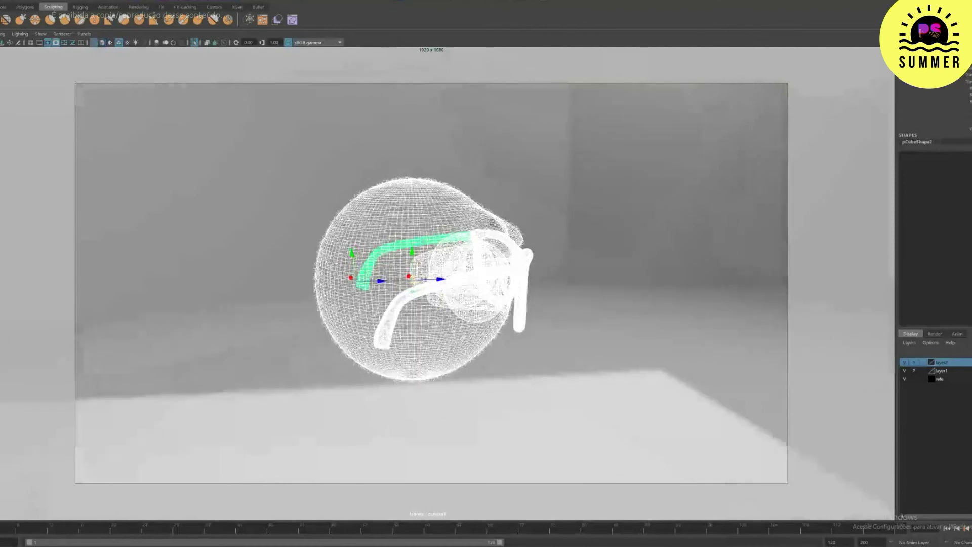
{"action": "scroll", "coordinate": [655, 340], "scroll_direction": "up", "scroll_amount": 5}
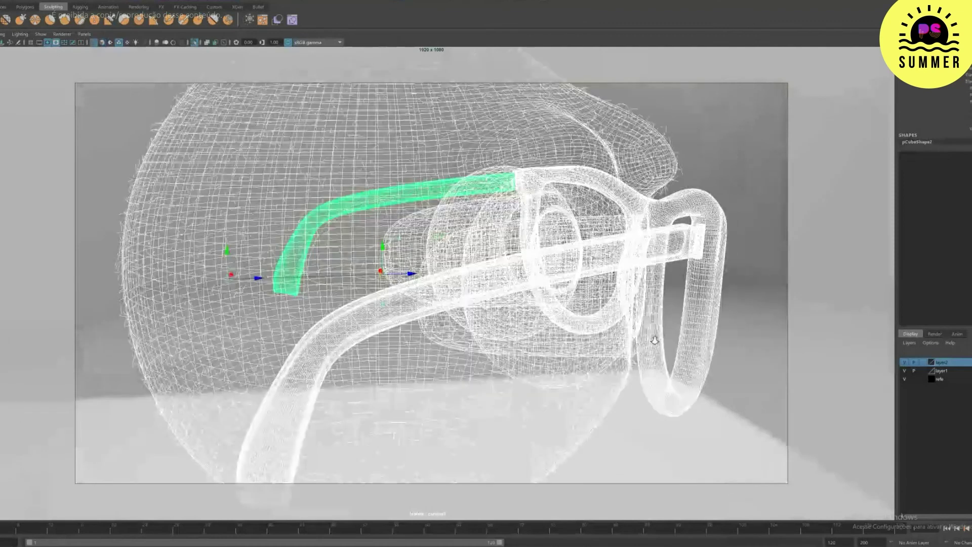
{"action": "scroll", "coordinate": [655, 340], "scroll_direction": "up", "scroll_amount": 2}
{"action": "left_click_drag", "start_coordinate": [543, 293], "coordinate": [339, 246], "text": "alt"}
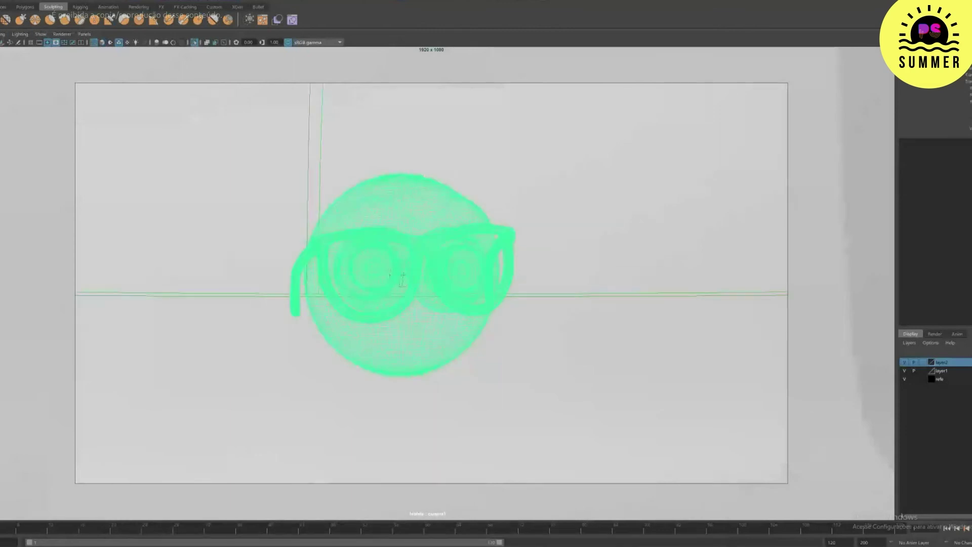
Step: Look through camera1 with shaded display and rotate the head, eyes and glasses together into a tilted pose
{"action": "left_click", "coordinate": [84, 34]}
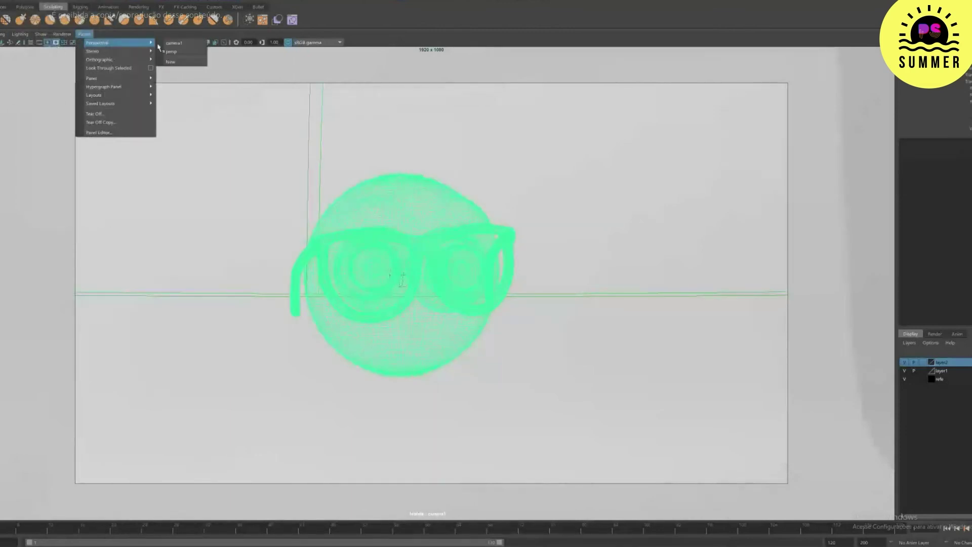
{"action": "left_click", "coordinate": [167, 45]}
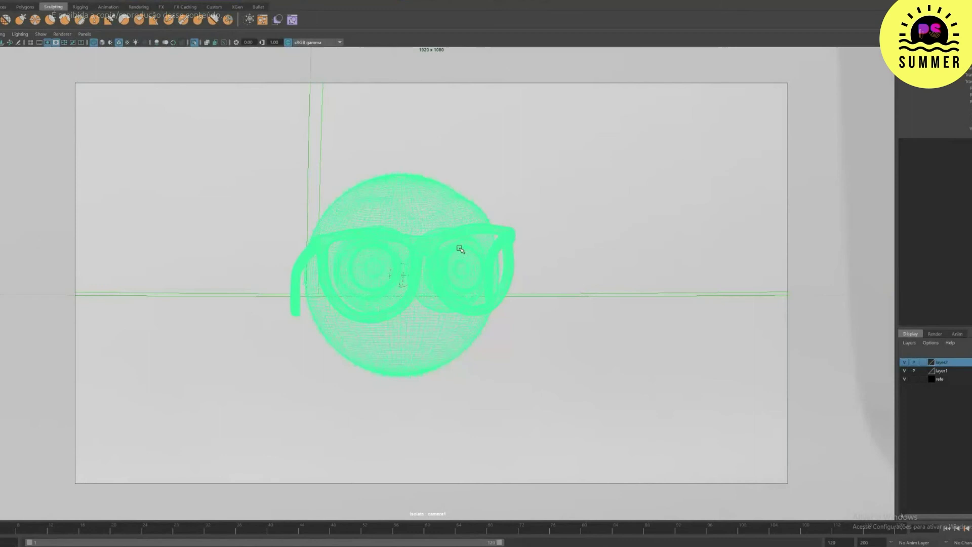
{"action": "key", "text": "5"}
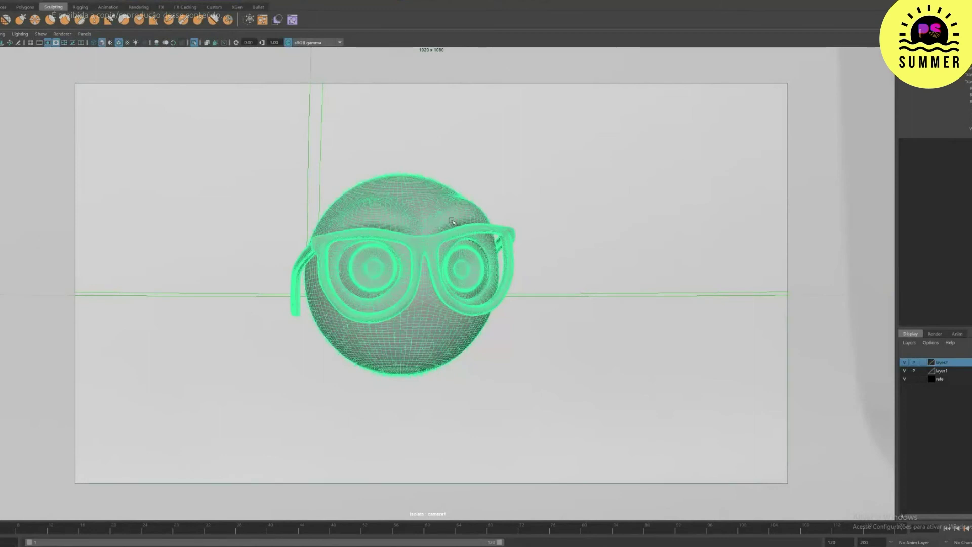
{"action": "middle_click_drag", "start_coordinate": [454, 222], "coordinate": [467, 238], "text": "alt"}
{"action": "scroll", "coordinate": [493, 264], "scroll_direction": "up", "scroll_amount": 3}
{"action": "key", "text": "e"}
{"action": "mouse_move", "coordinate": [390, 295]}
{"action": "left_mouse_down", "text": "alt"}
{"action": "mouse_move", "coordinate": [383, 281]}
{"action": "mouse_move", "coordinate": [425, 271]}
{"action": "mouse_move", "coordinate": [408, 289]}
{"action": "left_mouse_up", "text": "alt"}
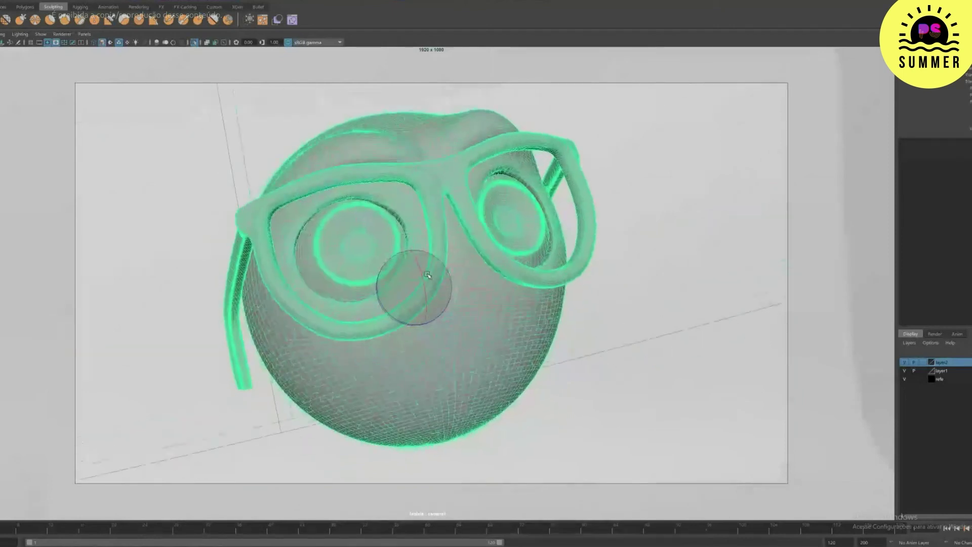
Step: Deselect everything, fine-tune the camera1 framing around the tilted head, and run a V-Ray test render inspected up close
{"action": "left_click", "coordinate": [701, 371]}
{"action": "left_click_drag", "start_coordinate": [618, 292], "coordinate": [612, 295], "text": "alt"}
{"action": "middle_click_drag", "start_coordinate": [612, 294], "coordinate": [613, 301], "text": "alt"}
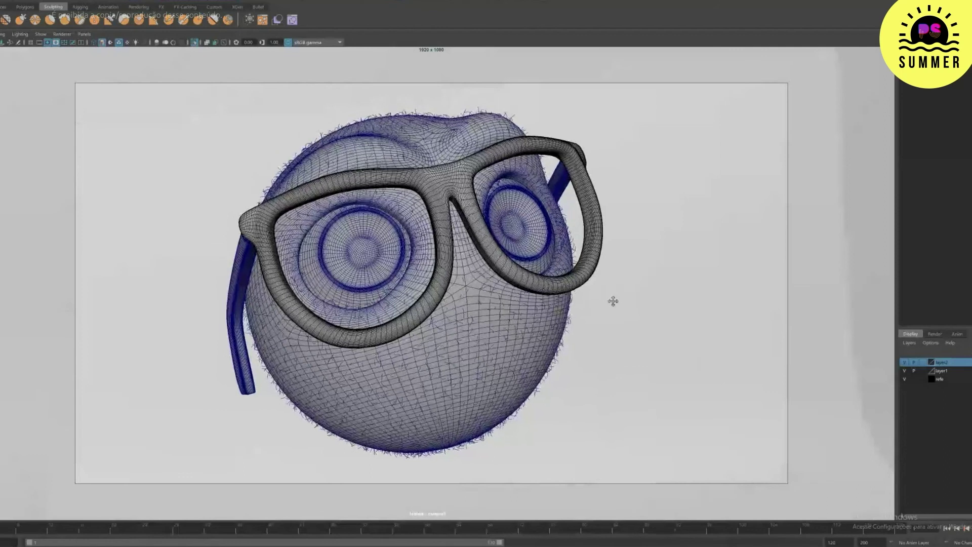
{"action": "right_click_drag", "start_coordinate": [613, 301], "coordinate": [616, 305], "text": "alt"}
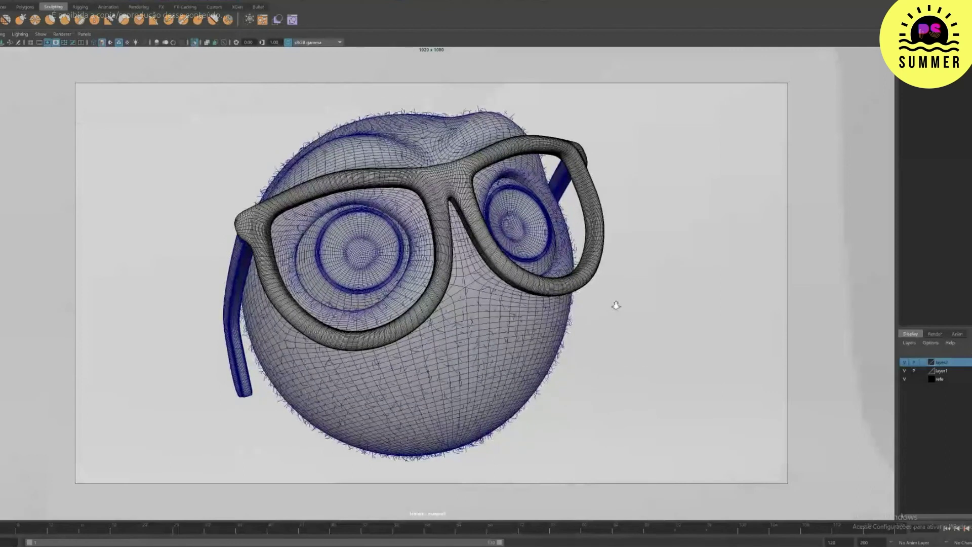
{"action": "middle_click_drag", "start_coordinate": [616, 306], "coordinate": [629, 308], "text": "alt"}
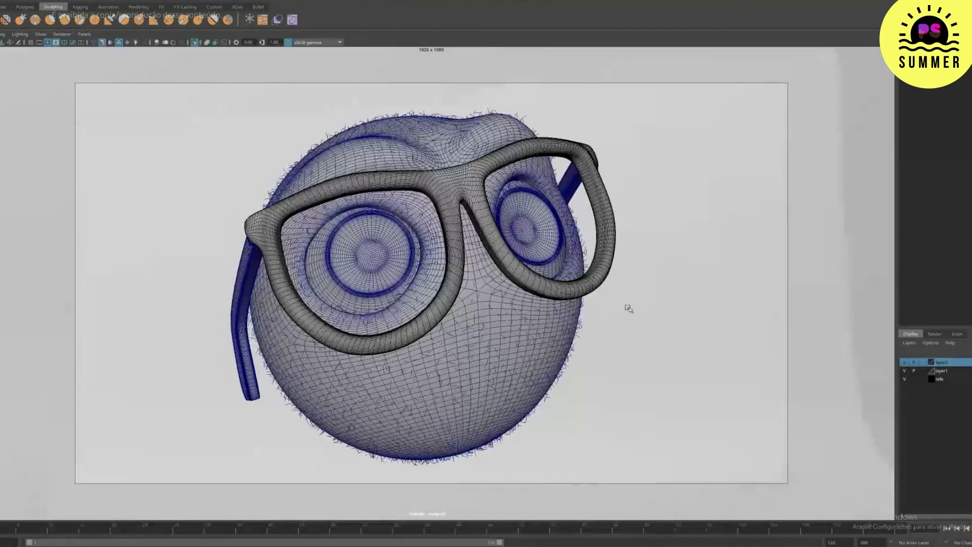
{"action": "key", "text": "5"}
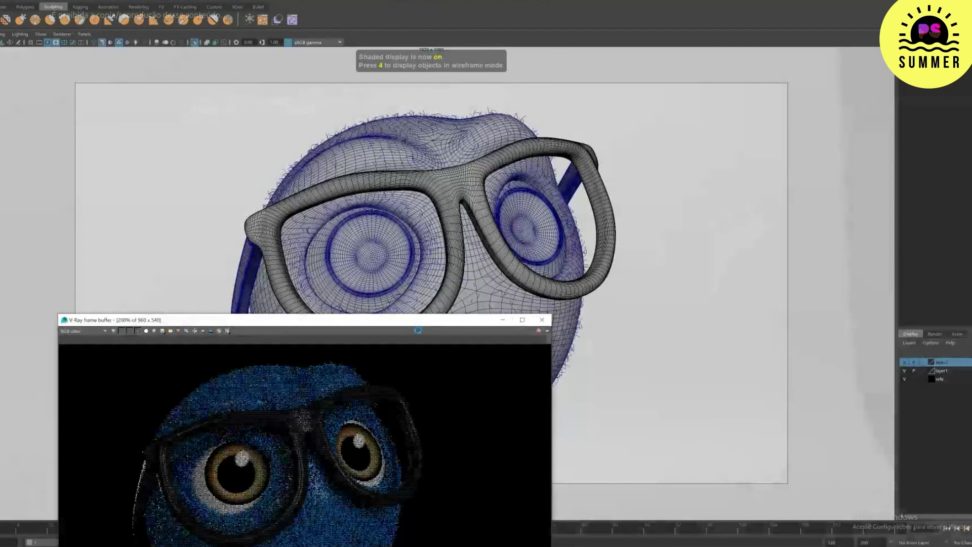
{"action": "left_click_drag", "start_coordinate": [413, 322], "coordinate": [492, 161]}
{"action": "scroll", "coordinate": [436, 328], "scroll_direction": "up", "scroll_amount": 2}
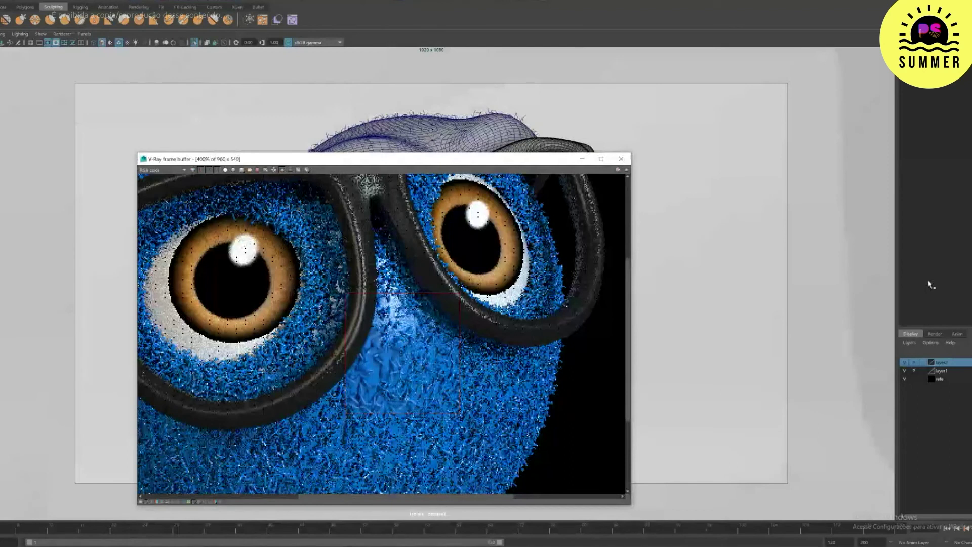
Step: Select the head's V-Ray fur and lower its Bend to about 1.08
{"action": "left_click", "coordinate": [478, 105]}
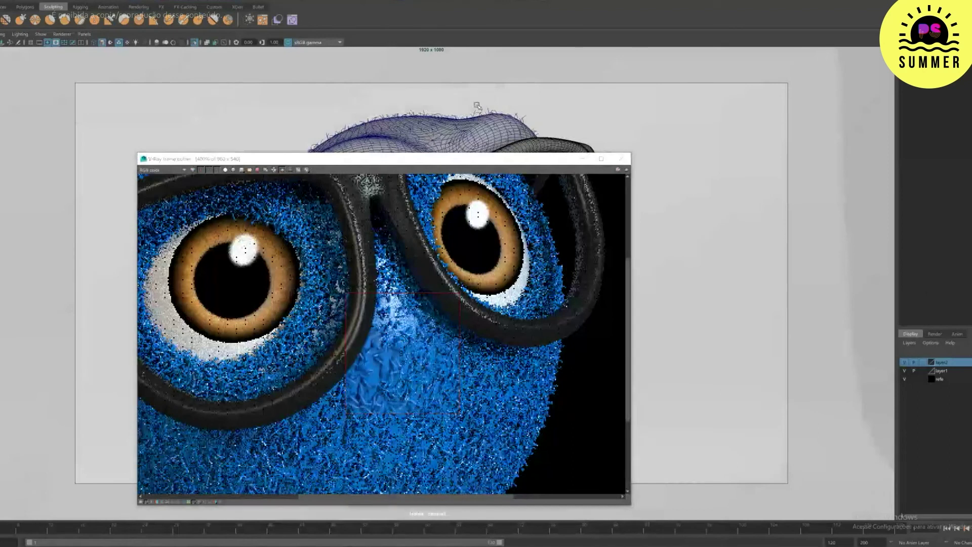
{"action": "left_click", "coordinate": [535, 131]}
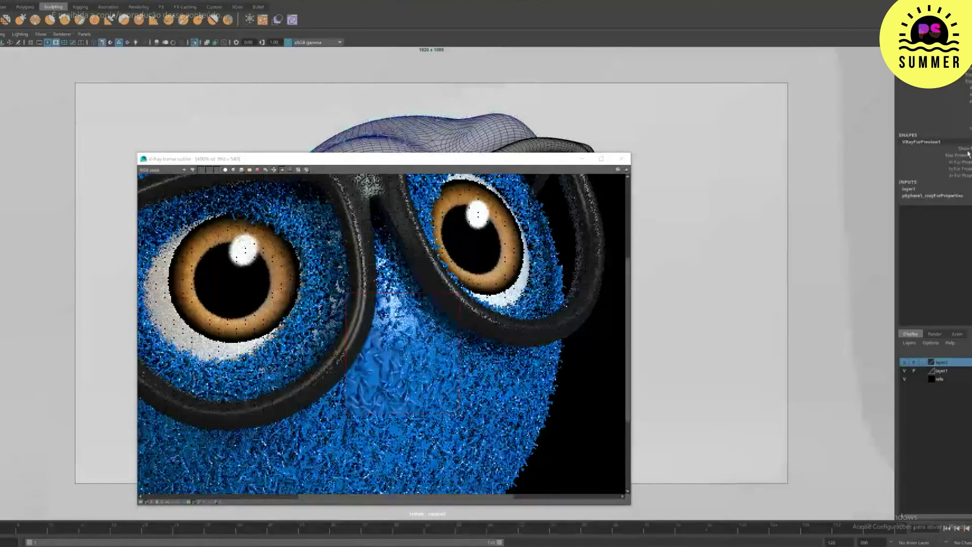
{"action": "key", "text": "ctrl+a"}
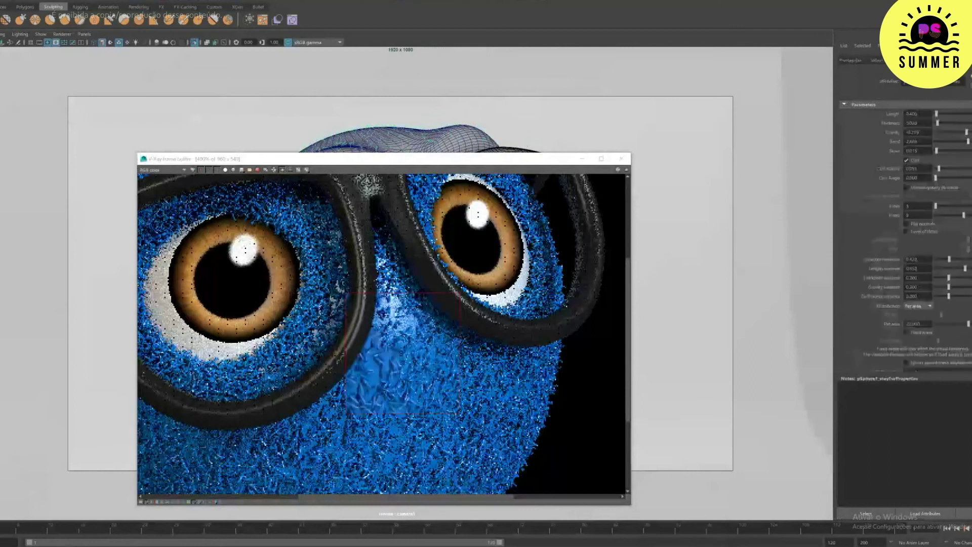
{"action": "left_click_drag", "start_coordinate": [968, 142], "coordinate": [951, 144]}
Step: Set the fur's Per area density to 800 and test-render the region between the eyes
{"action": "scroll", "coordinate": [918, 254], "scroll_direction": "down", "scroll_amount": 3}
{"action": "left_click_drag", "start_coordinate": [923, 255], "coordinate": [861, 222]}
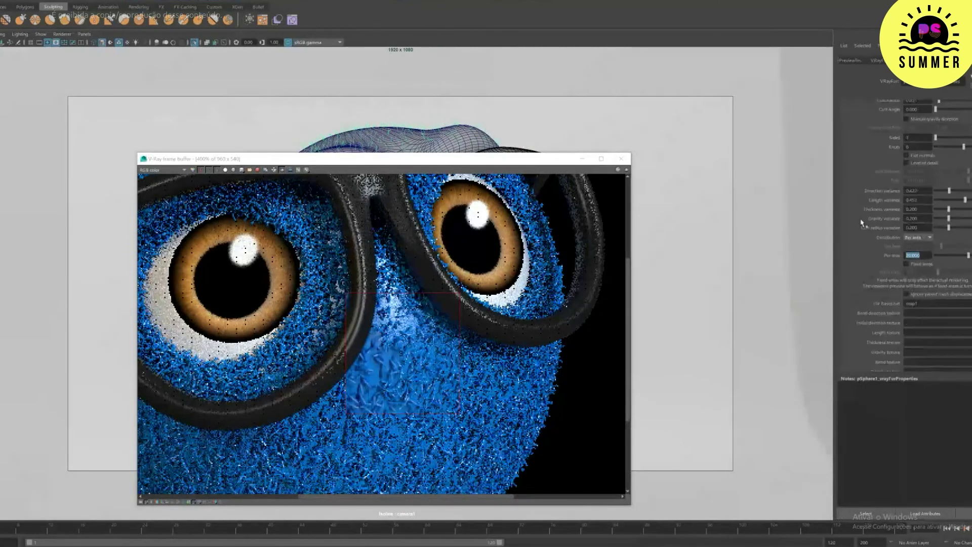
{"action": "type", "text": "800"}
{"action": "key", "text": "Return"}
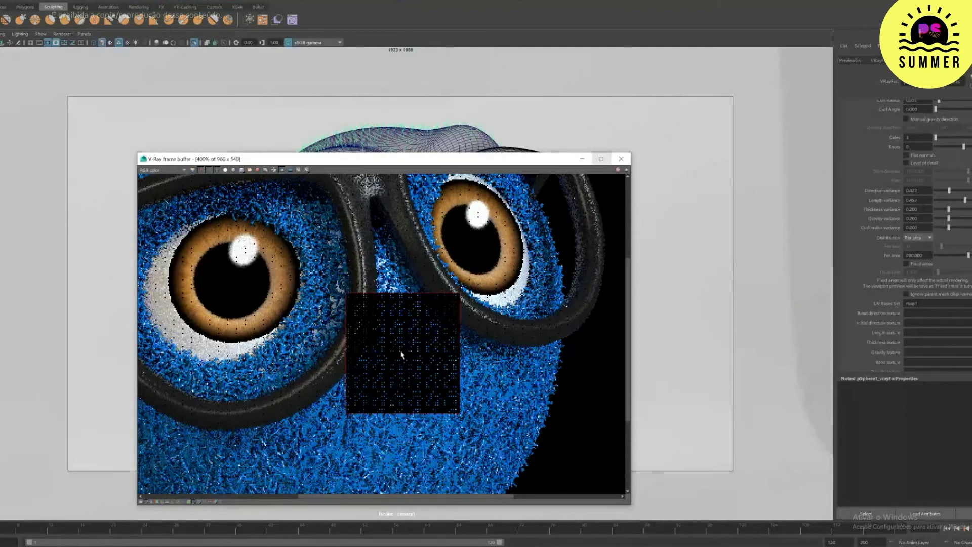
Step: Set the fur's Per area density to 400 and re-render the region between the eyes
{"action": "left_click_drag", "start_coordinate": [926, 255], "coordinate": [870, 246]}
{"action": "type", "text": "400"}
{"action": "key", "text": "Return"}
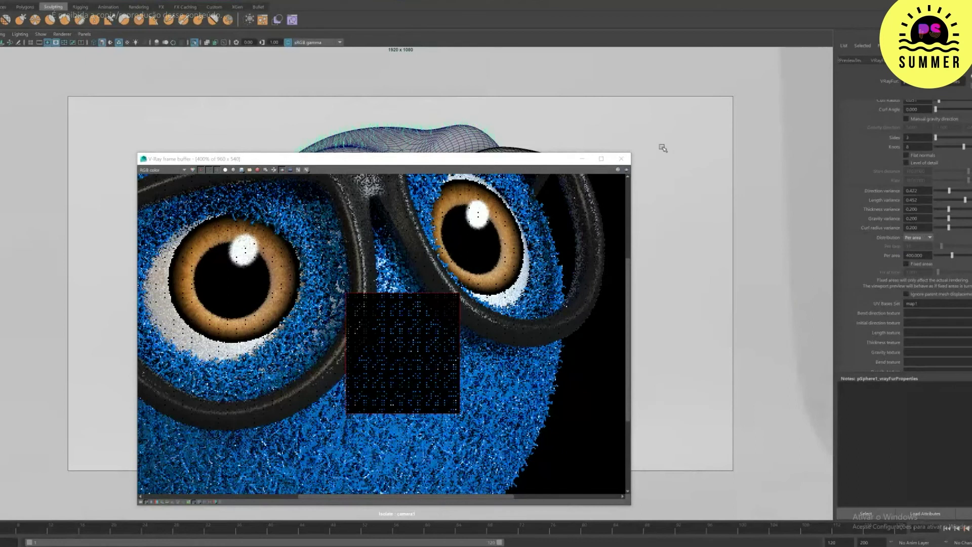
{"action": "left_click", "coordinate": [626, 170]}
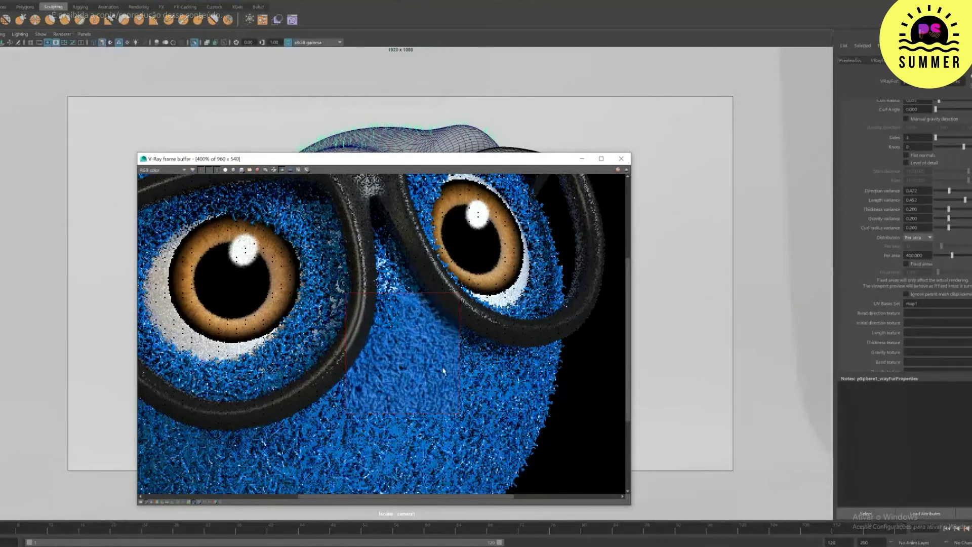
Step: Reselect the head's V-Ray fur, render the full camera view, and examine the fur, eyes and glasses up close
{"action": "left_click", "coordinate": [807, 100]}
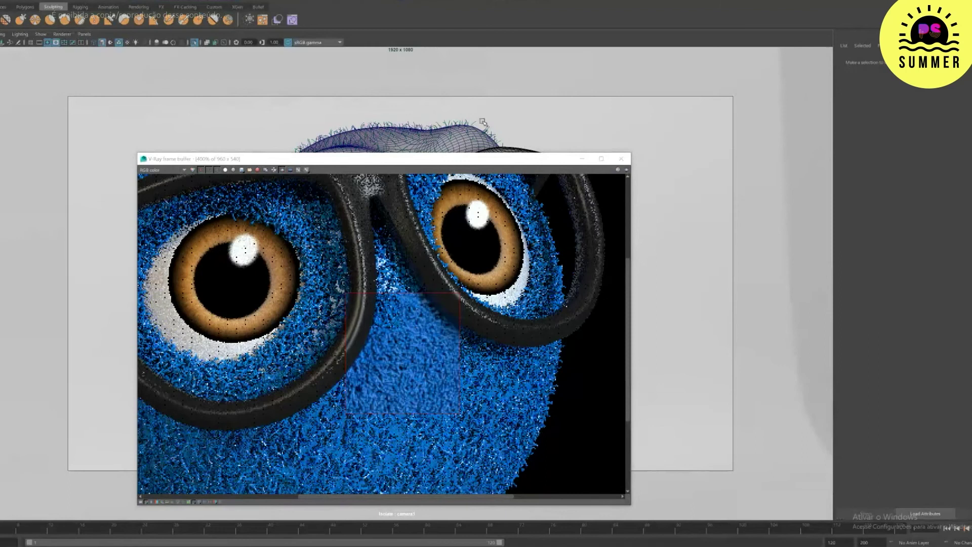
{"action": "left_click", "coordinate": [483, 122]}
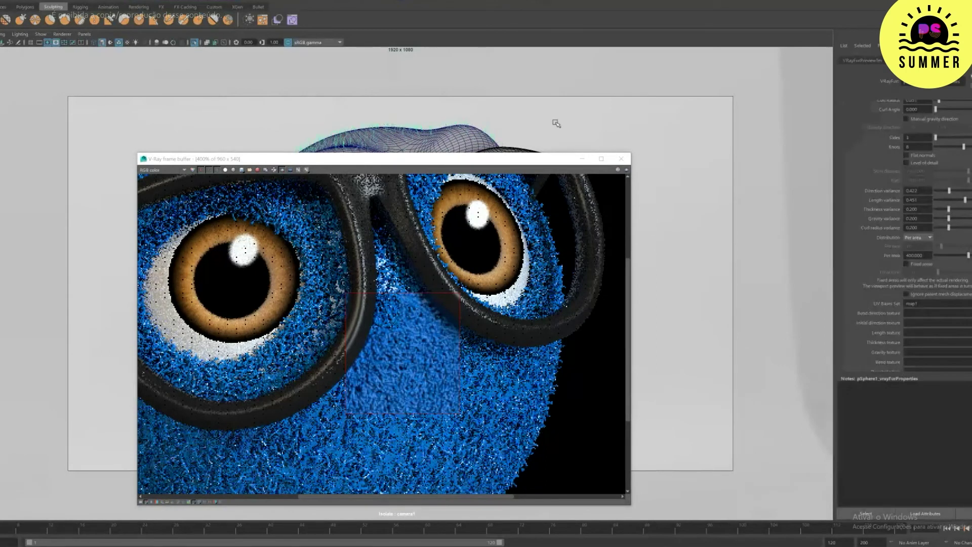
{"action": "scroll", "coordinate": [913, 114], "scroll_direction": "up", "scroll_amount": 3}
{"action": "right_click", "coordinate": [298, 260]}
{"action": "right_click_drag", "start_coordinate": [319, 278], "coordinate": [240, 252]}
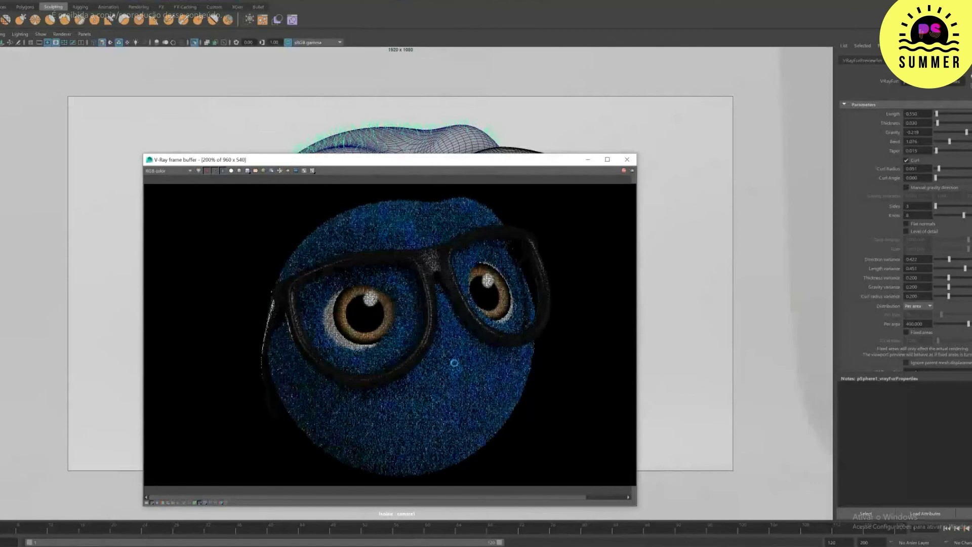
{"action": "scroll", "coordinate": [455, 361], "scroll_direction": "up", "scroll_amount": 2}
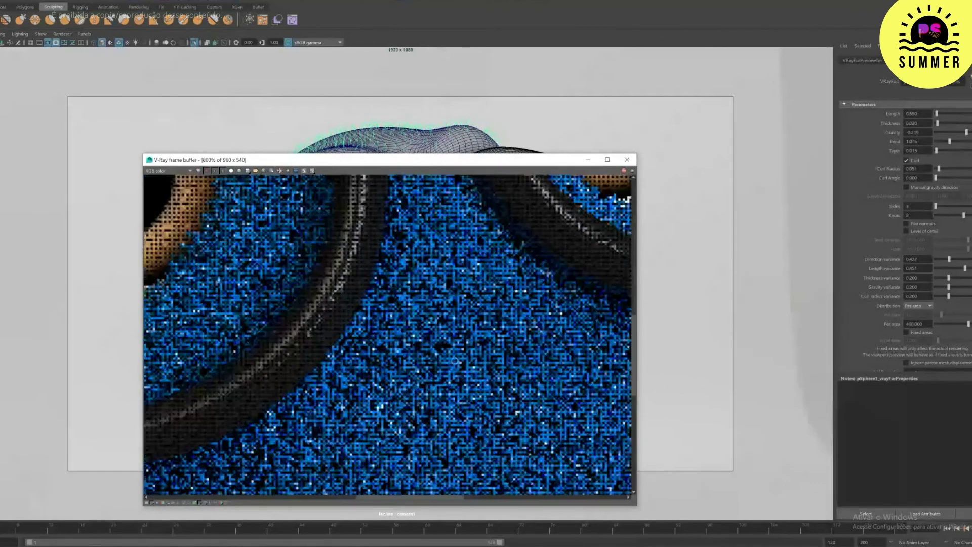
{"action": "scroll", "coordinate": [439, 350], "scroll_direction": "down", "scroll_amount": 2}
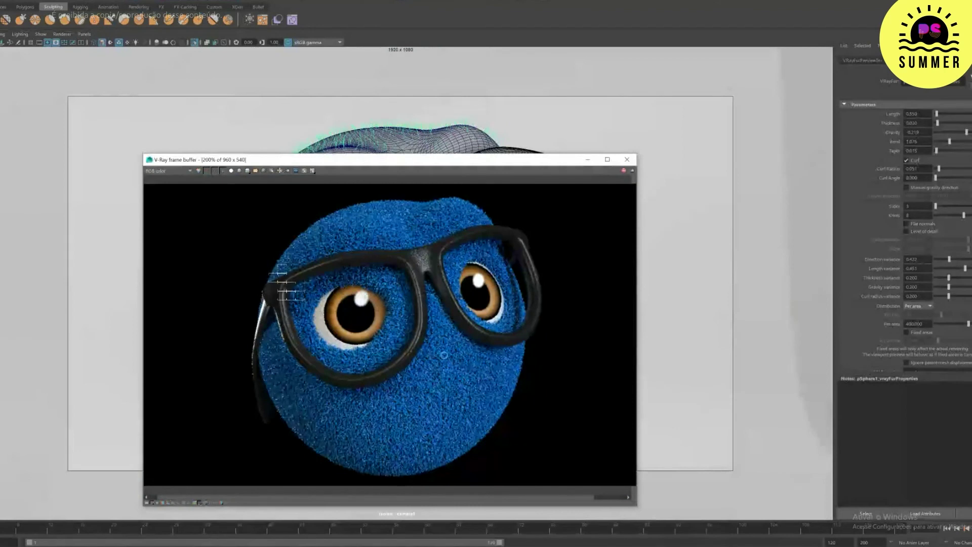
{"action": "scroll", "coordinate": [315, 293], "scroll_direction": "up", "scroll_amount": 1}
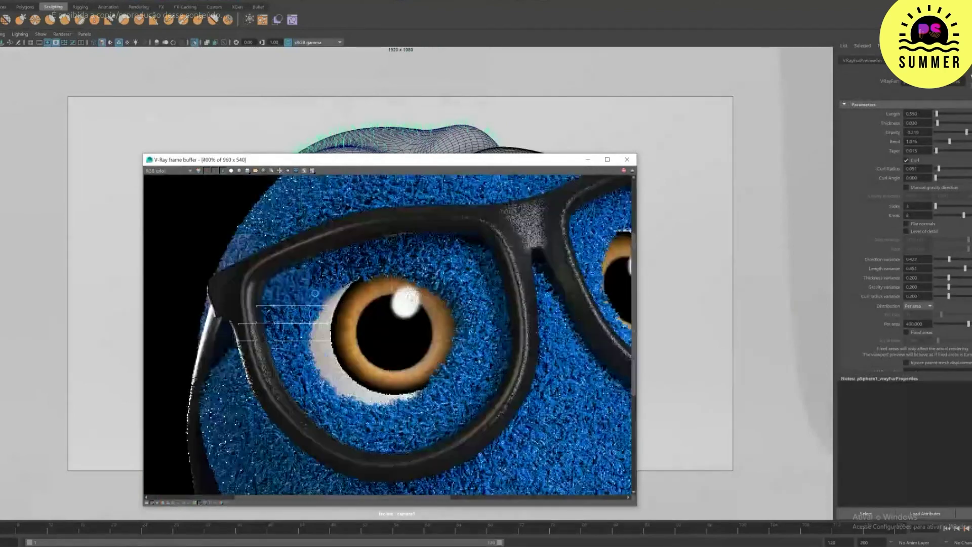
Step: Inspect the rendered fur around both eyes and the glasses, and then the whole head
{"action": "scroll", "coordinate": [314, 293], "scroll_direction": "up", "scroll_amount": 1}
{"action": "scroll", "coordinate": [312, 297], "scroll_direction": "down", "scroll_amount": 1}
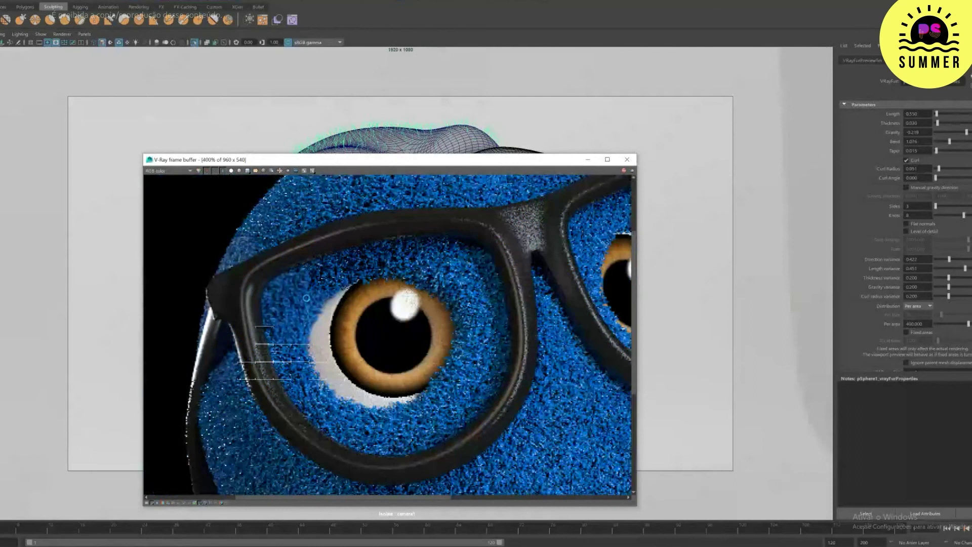
{"action": "scroll", "coordinate": [306, 299], "scroll_direction": "down", "scroll_amount": 2}
{"action": "scroll", "coordinate": [384, 334], "scroll_direction": "up", "scroll_amount": 2}
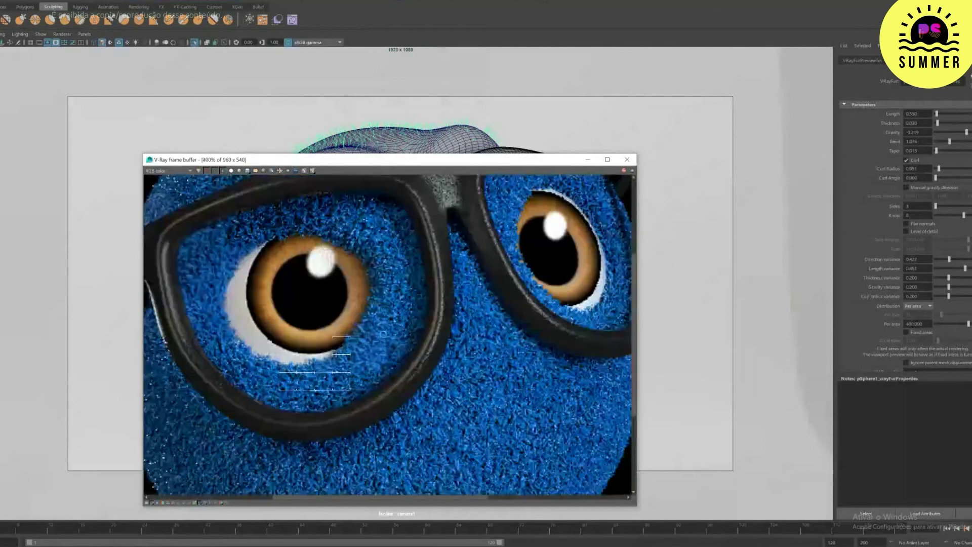
{"action": "scroll", "coordinate": [366, 356], "scroll_direction": "down", "scroll_amount": 1}
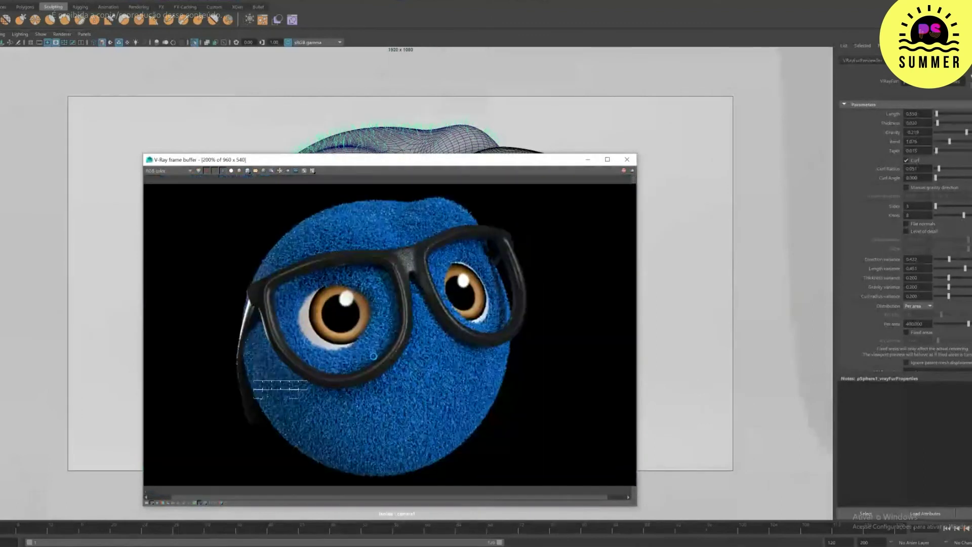
Step: Select the head mesh, undo its last smoothing, and pick a component on the low-poly face below the glasses bridge
{"action": "left_click_drag", "start_coordinate": [569, 164], "coordinate": [527, 372]}
{"action": "left_click", "coordinate": [456, 314]}
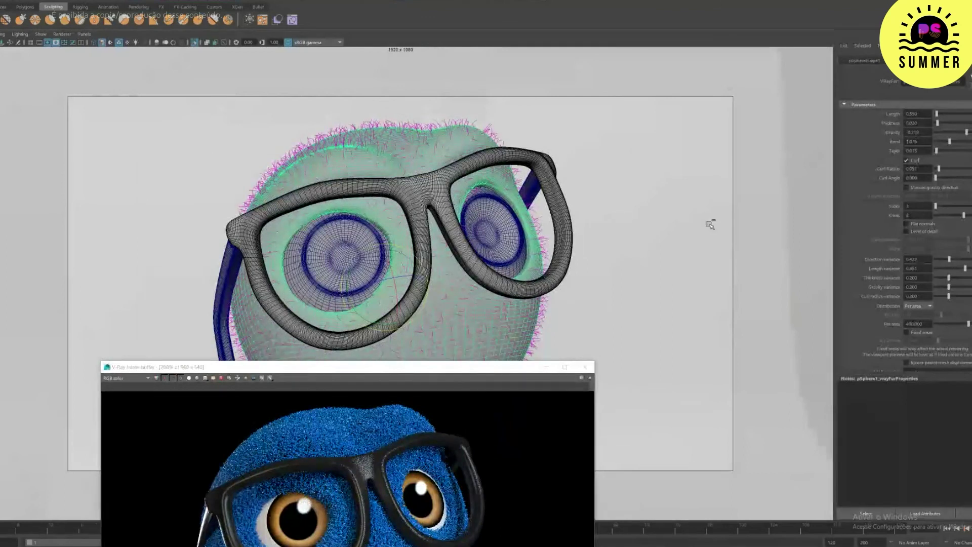
{"action": "key", "text": "ctrl+a"}
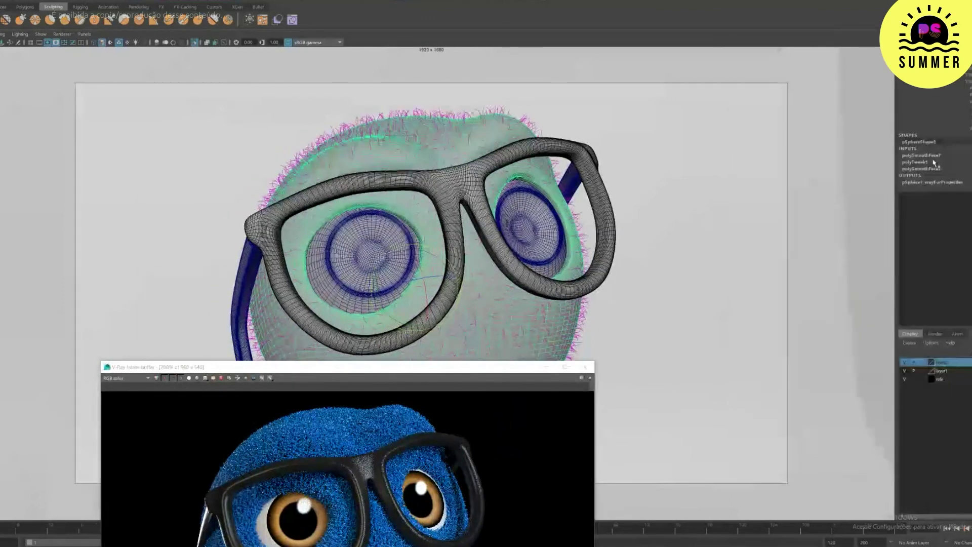
{"action": "left_click", "coordinate": [931, 156]}
{"action": "key", "text": "ctrl+z"}
{"action": "key", "text": "ctrl+z"}
{"action": "key", "text": "ctrl+z"}
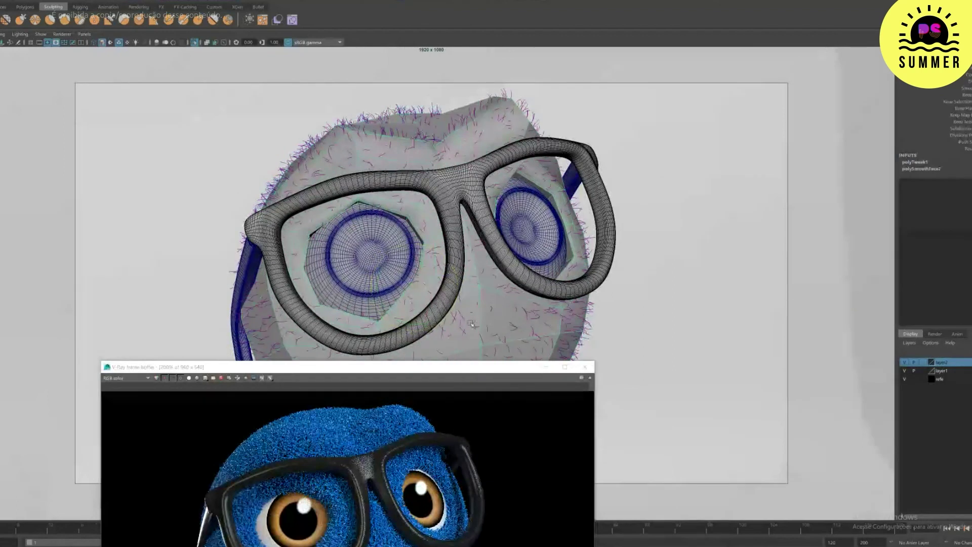
{"action": "right_click_drag", "start_coordinate": [509, 319], "coordinate": [545, 308]}
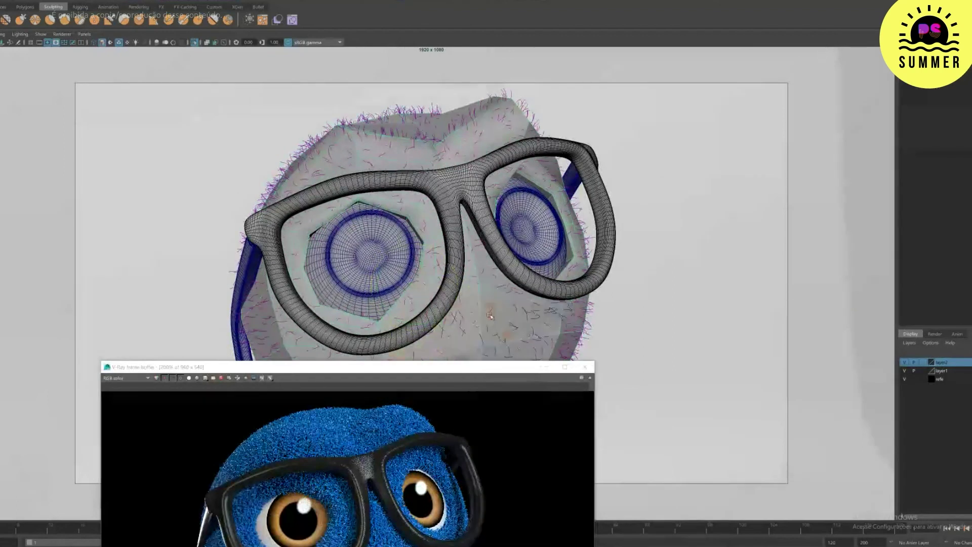
{"action": "left_click", "coordinate": [490, 317]}
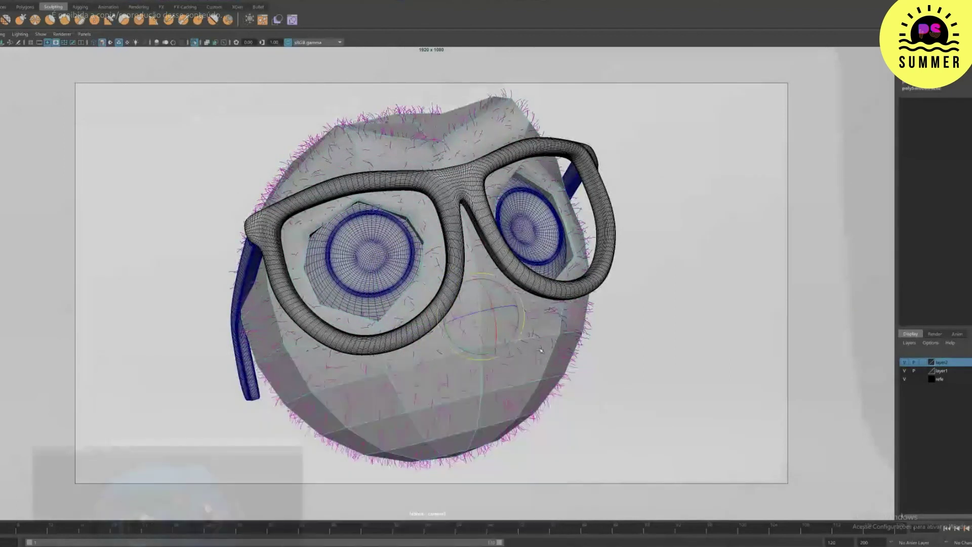
Step: Inspect the low-poly head in the perspective view, display it with smooth mesh preview, and return to the camera1 view
{"action": "left_click", "coordinate": [88, 43]}
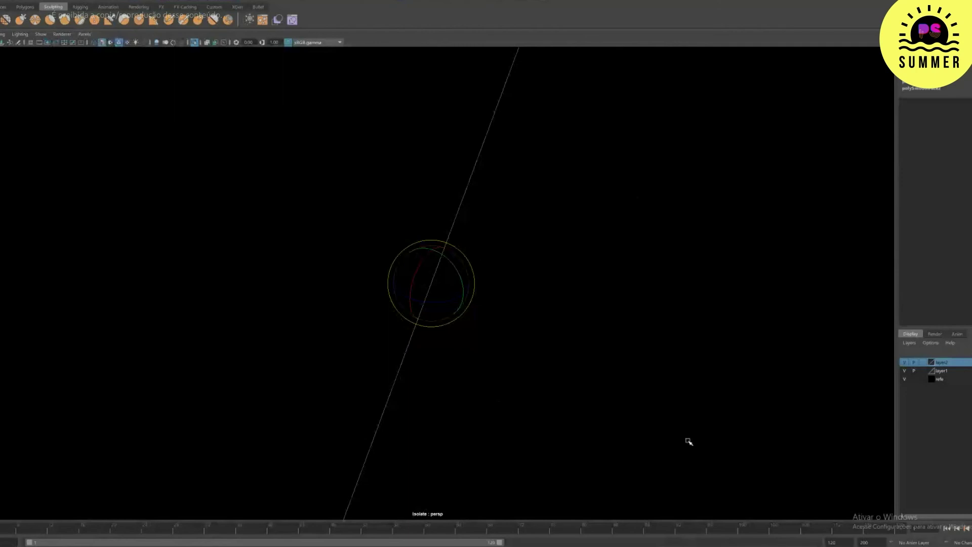
{"action": "left_click_drag", "start_coordinate": [554, 261], "coordinate": [493, 303], "text": "alt"}
{"action": "right_click_drag", "start_coordinate": [488, 237], "coordinate": [350, 195], "text": "alt"}
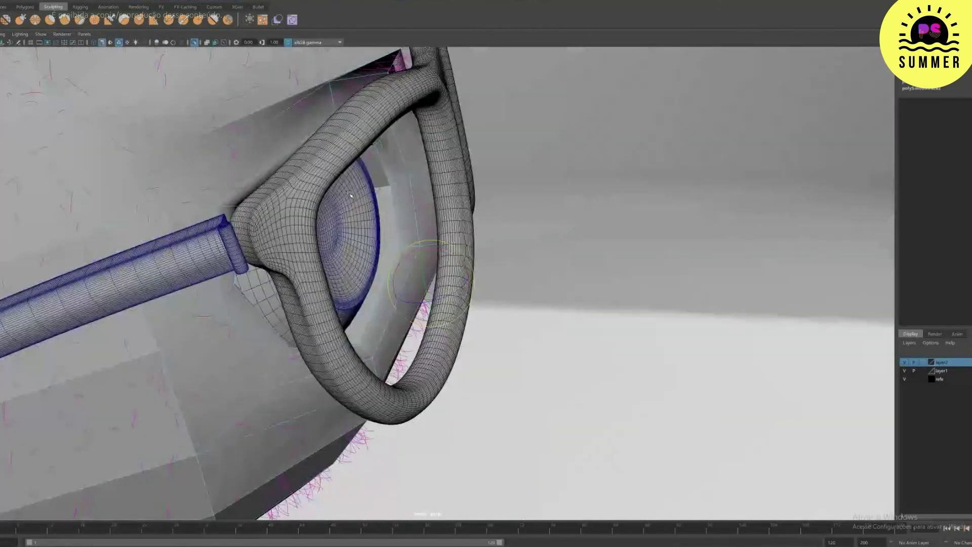
{"action": "left_click_drag", "start_coordinate": [351, 195], "coordinate": [465, 249], "text": "alt"}
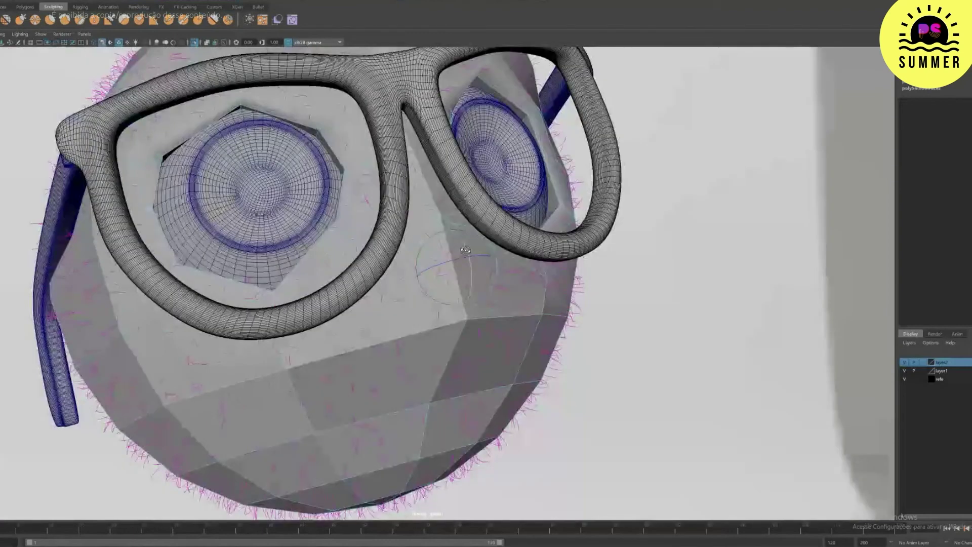
{"action": "mouse_move", "coordinate": [465, 250]}
{"action": "left_mouse_down", "text": "alt"}
{"action": "mouse_move", "coordinate": [456, 273]}
{"action": "mouse_move", "coordinate": [470, 244]}
{"action": "left_mouse_up", "text": "alt"}
{"action": "key", "text": "3"}
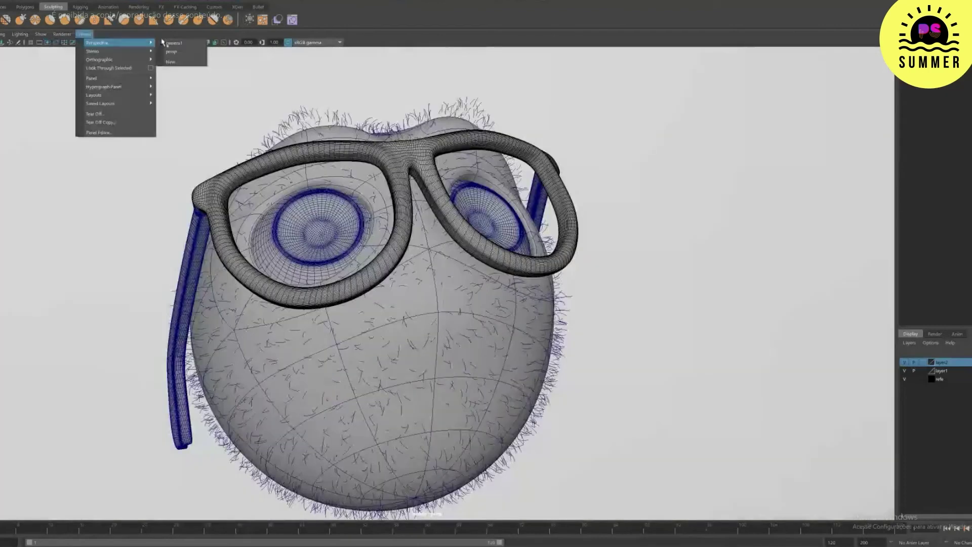
{"action": "left_click", "coordinate": [169, 44]}
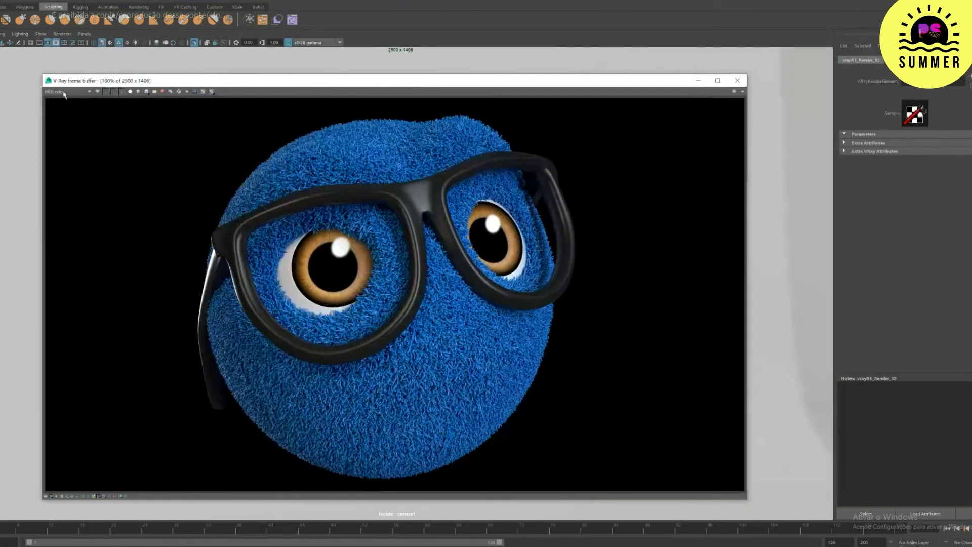
Step: Review the final render's Alpha, extraTex_VRayDirt1, reflect, specular and renderId passes, and switch the display back to RGB color
{"action": "left_click", "coordinate": [64, 92]}
{"action": "left_click", "coordinate": [68, 103]}
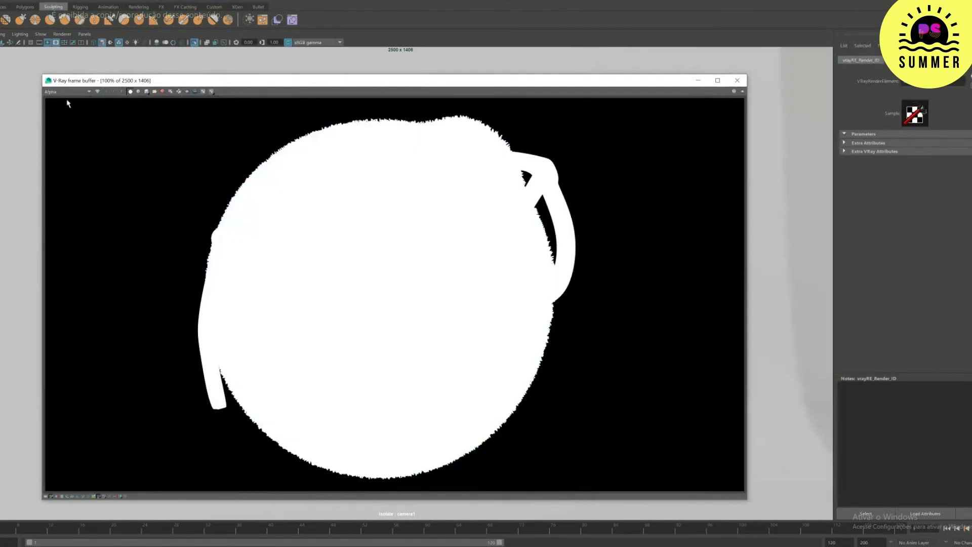
{"action": "left_click", "coordinate": [67, 92]}
{"action": "left_click", "coordinate": [70, 114]}
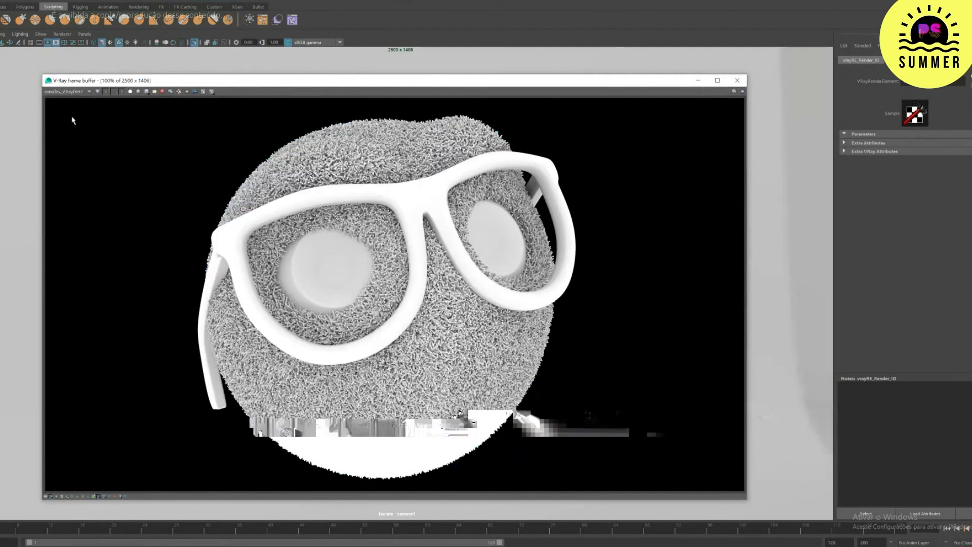
{"action": "left_click", "coordinate": [66, 91]}
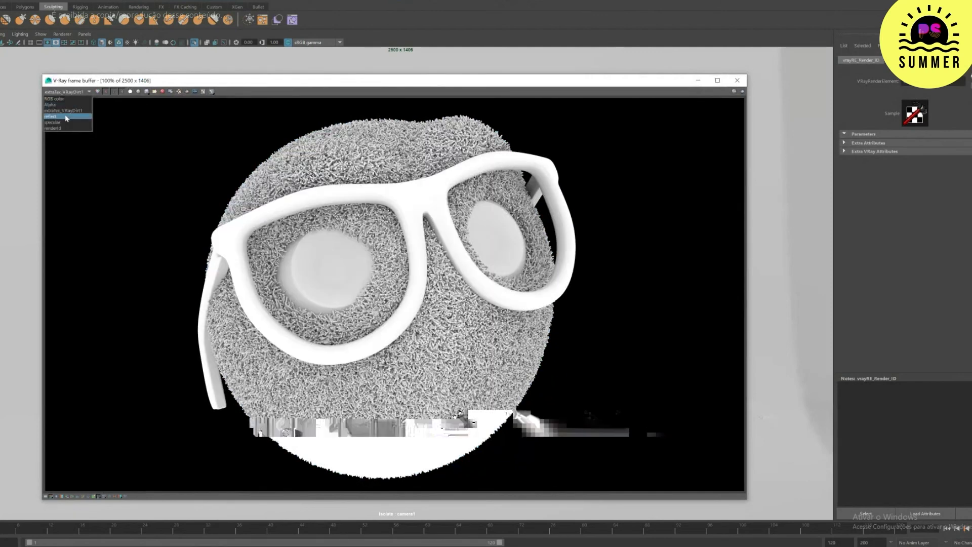
{"action": "left_click", "coordinate": [66, 117]}
{"action": "left_click", "coordinate": [66, 92]}
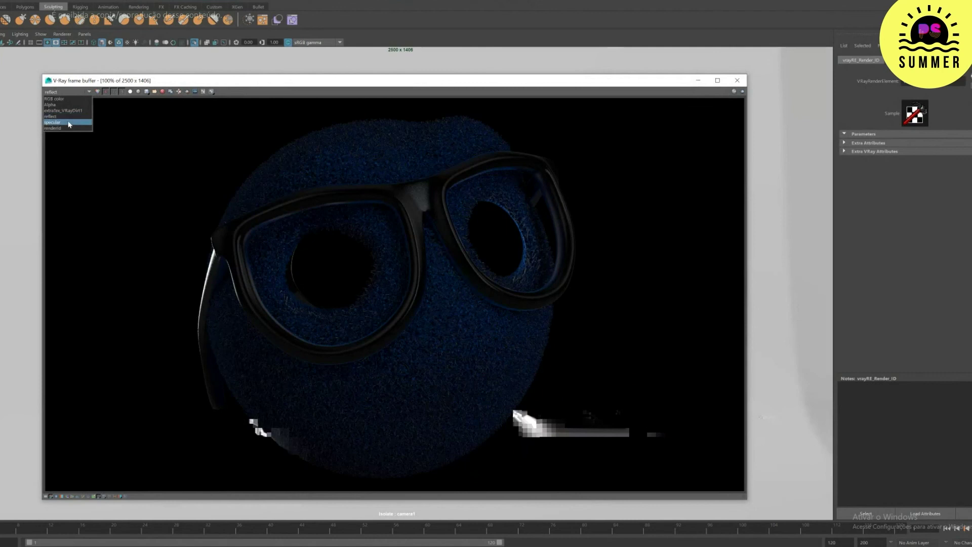
{"action": "left_click", "coordinate": [70, 123]}
{"action": "left_click", "coordinate": [66, 91]}
{"action": "left_click", "coordinate": [71, 128]}
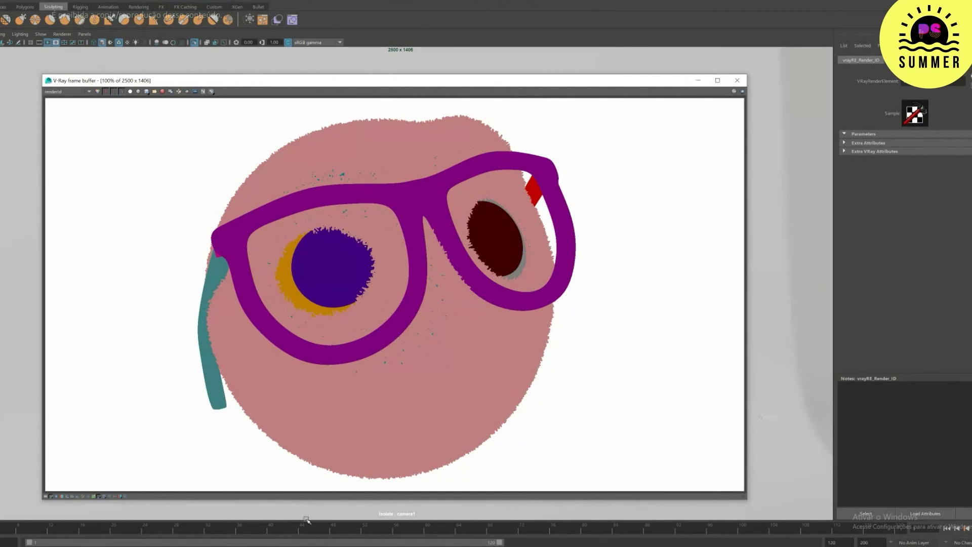
{"action": "left_click", "coordinate": [71, 93]}
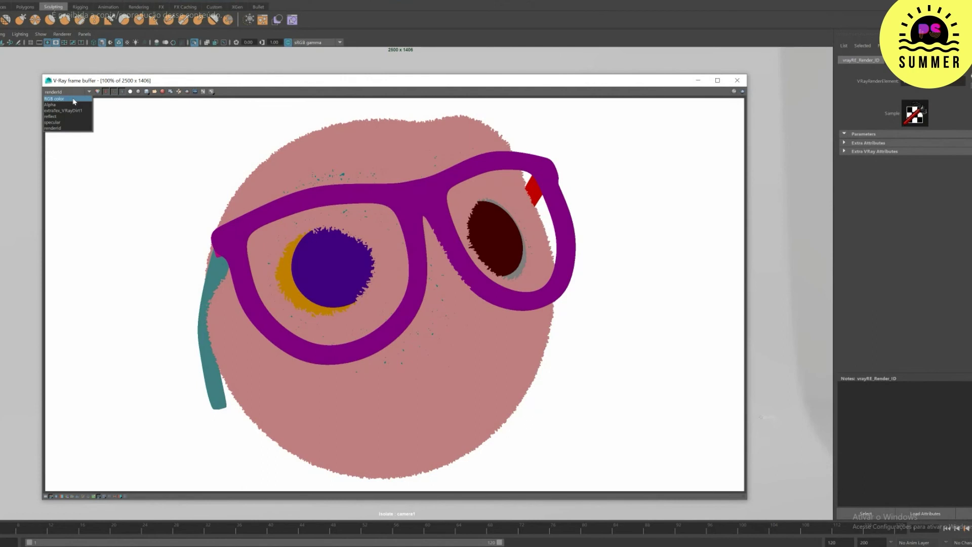
{"action": "left_click", "coordinate": [74, 100]}
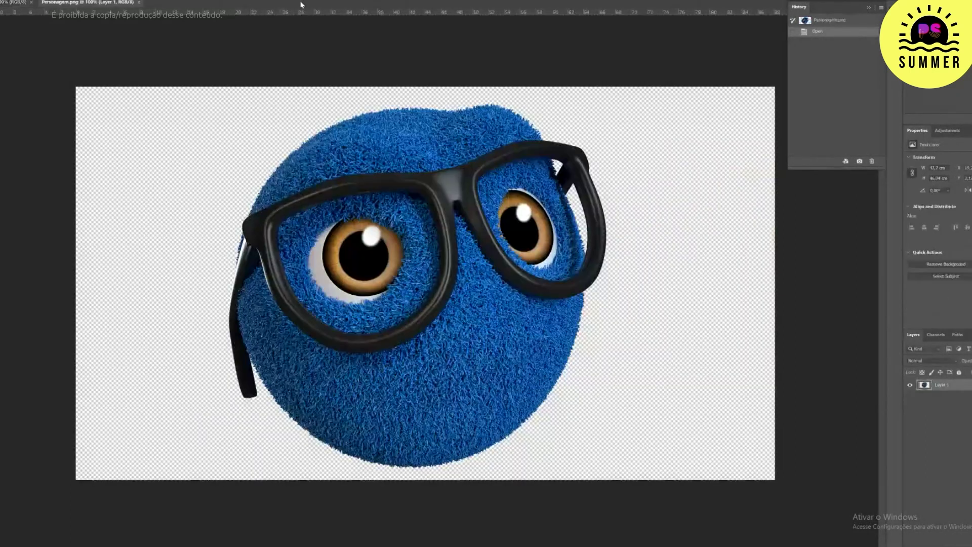
Step: In Photoshop, place the VRayDirt1, reflect, renderId and specular passes from the tmp folder into Personagem.png as embedded smart objects
{"action": "key", "text": "alt+Tab"}
{"action": "left_click", "coordinate": [206, 148]}
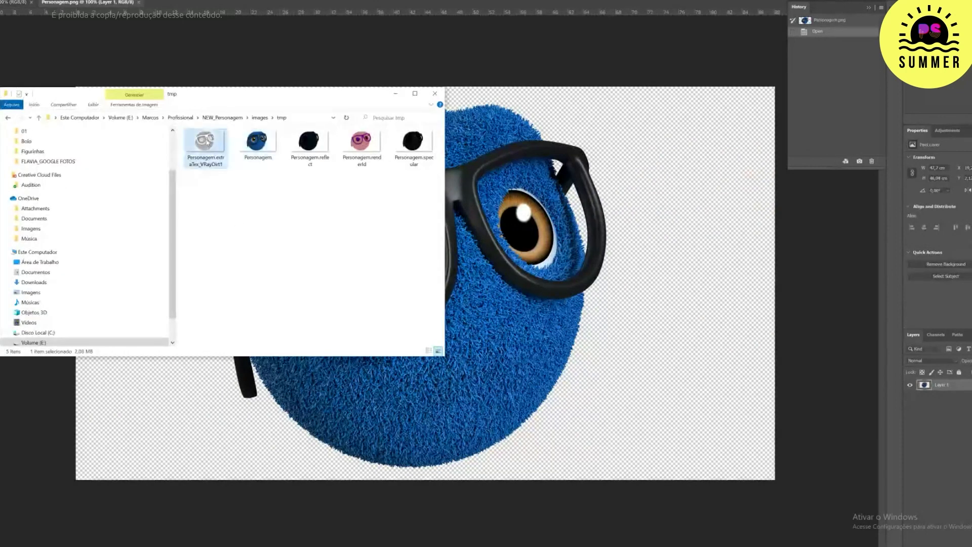
{"action": "left_click_drag", "start_coordinate": [310, 142], "coordinate": [549, 138]}
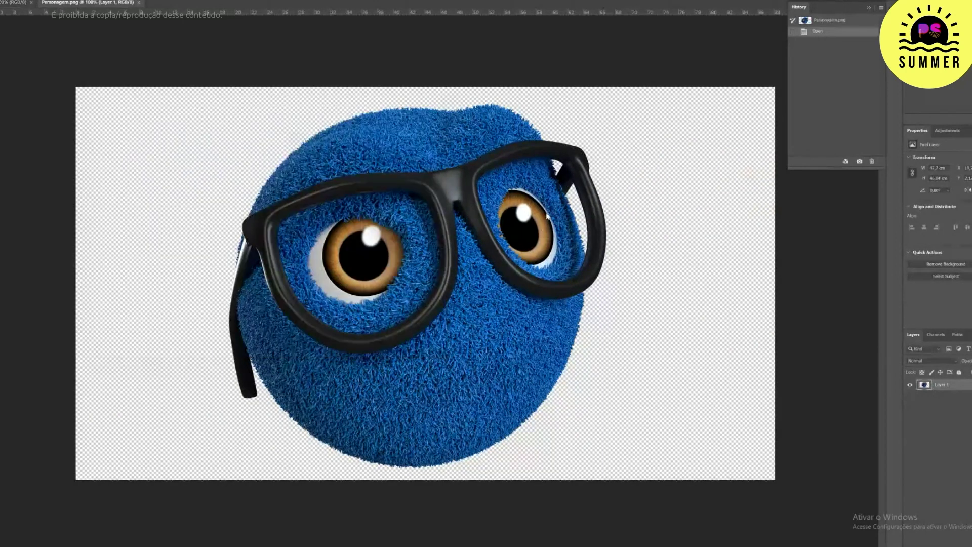
{"action": "key", "text": "Return"}
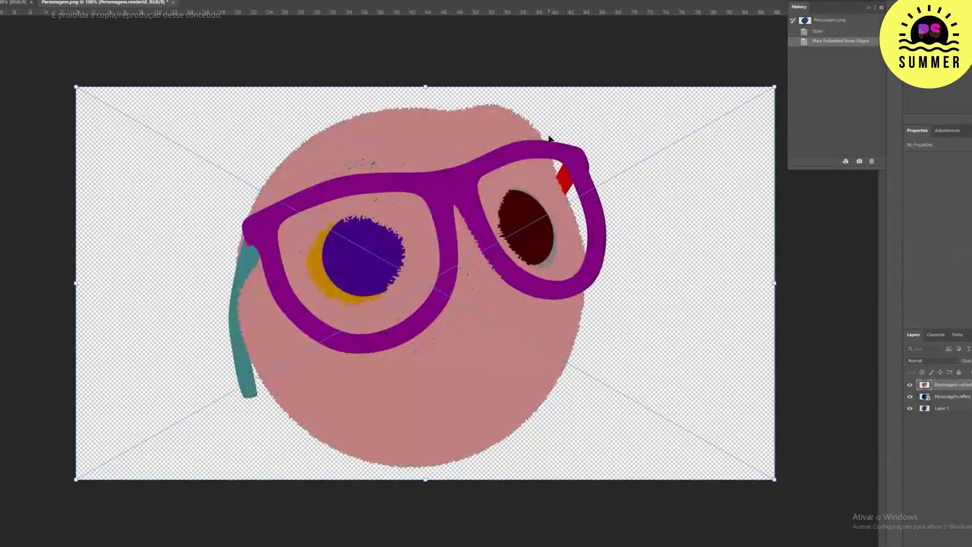
{"action": "key", "text": "Return"}
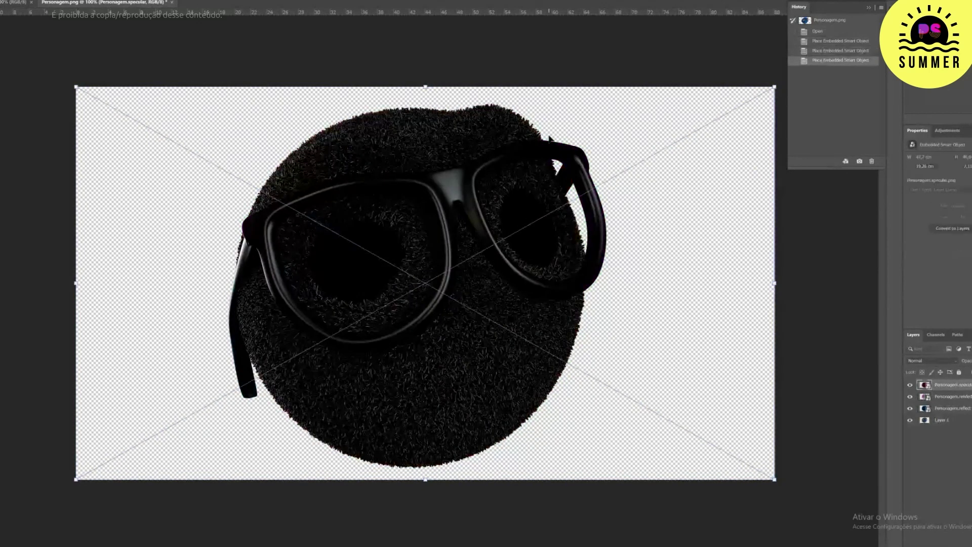
Step: Hide all layers except Layer 1 and brighten it with Levels, setting the white input to 187
{"action": "left_click", "coordinate": [910, 431], "text": "alt"}
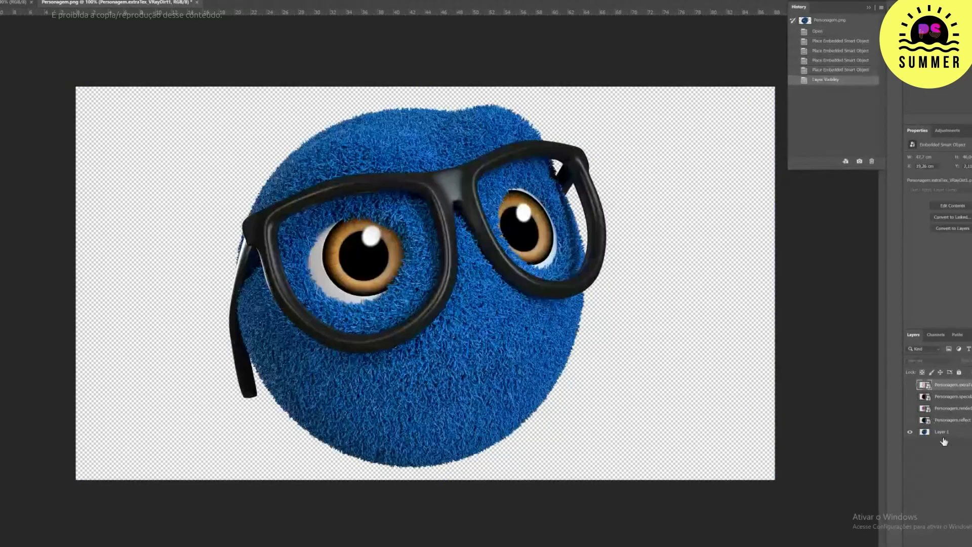
{"action": "left_click", "coordinate": [945, 432]}
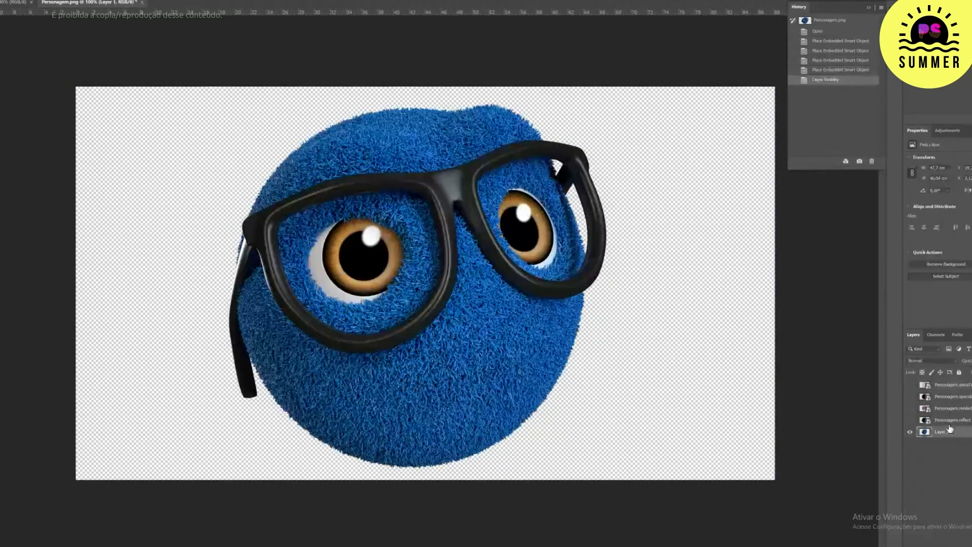
{"action": "key", "text": "ctrl+l"}
{"action": "left_click_drag", "start_coordinate": [372, 282], "coordinate": [350, 284]}
{"action": "left_click_drag", "start_coordinate": [346, 285], "coordinate": [343, 283]}
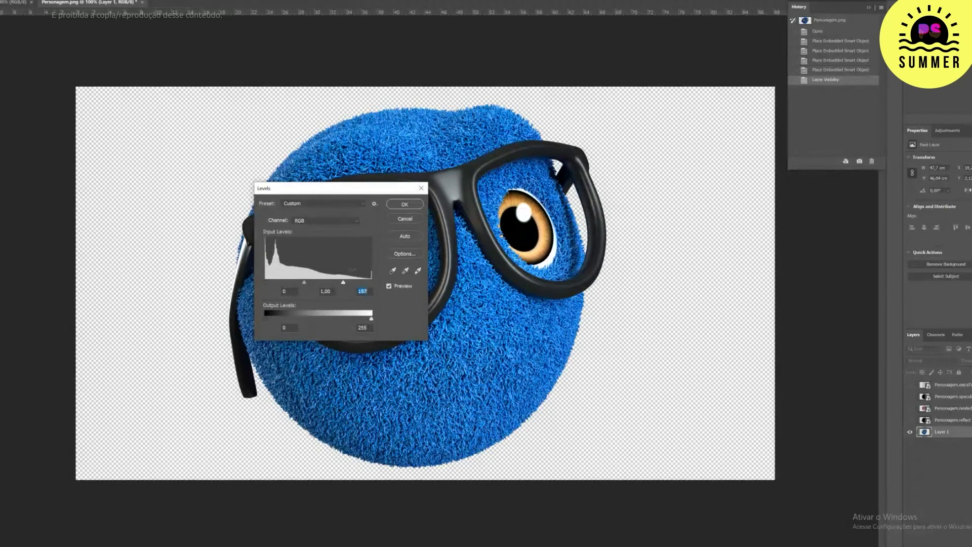
{"action": "left_click", "coordinate": [403, 205]}
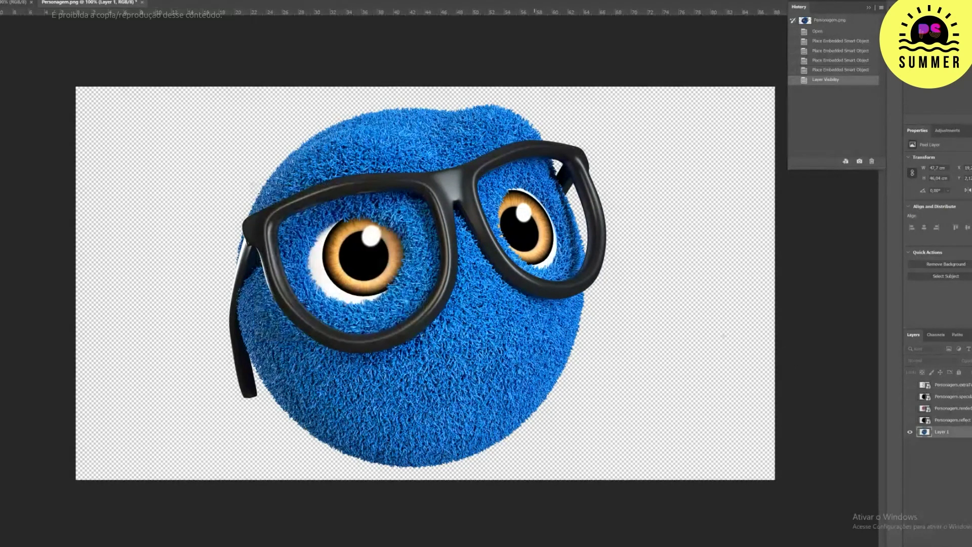
Step: Show the renderId pass and select the irises and whites of both eyes on it with the Magic Wand
{"action": "left_click", "coordinate": [910, 409]}
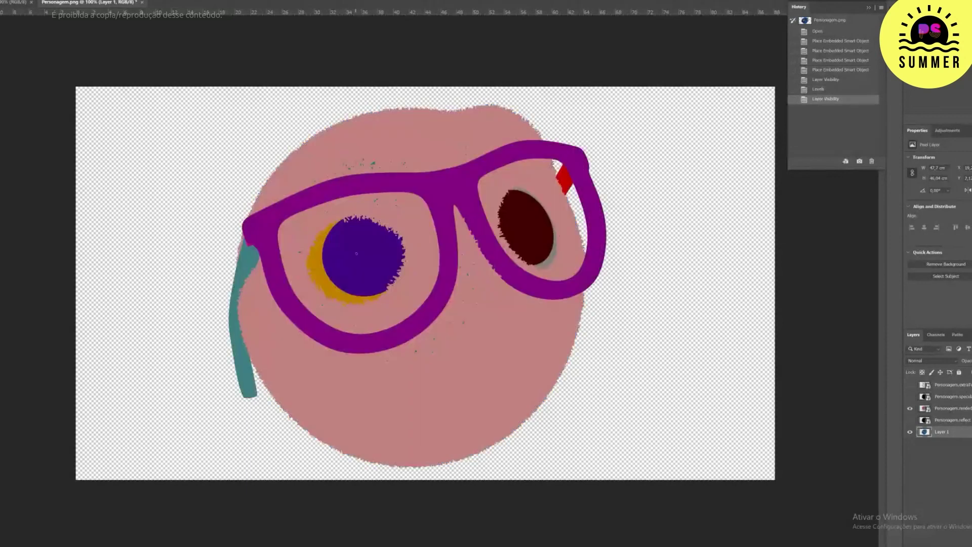
{"action": "left_click", "coordinate": [358, 266]}
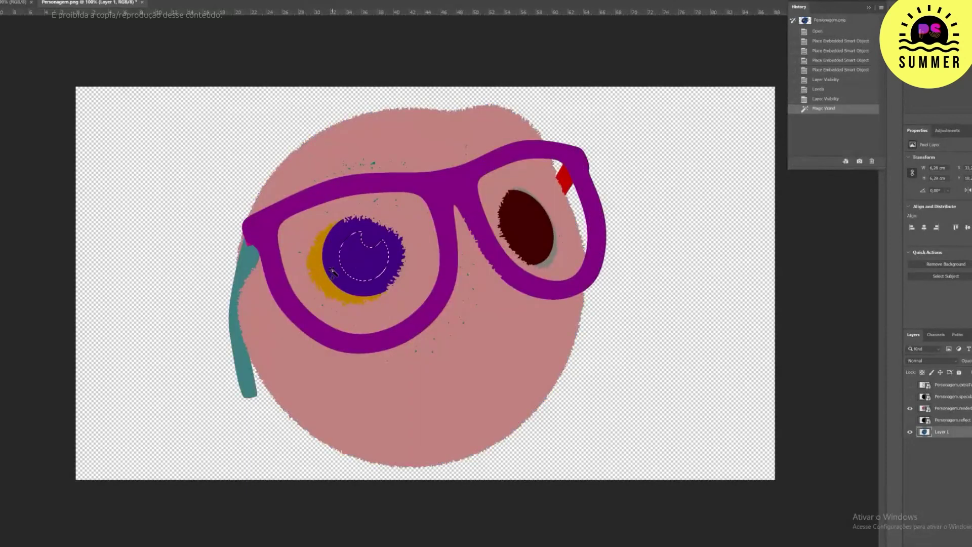
{"action": "left_click", "coordinate": [956, 409]}
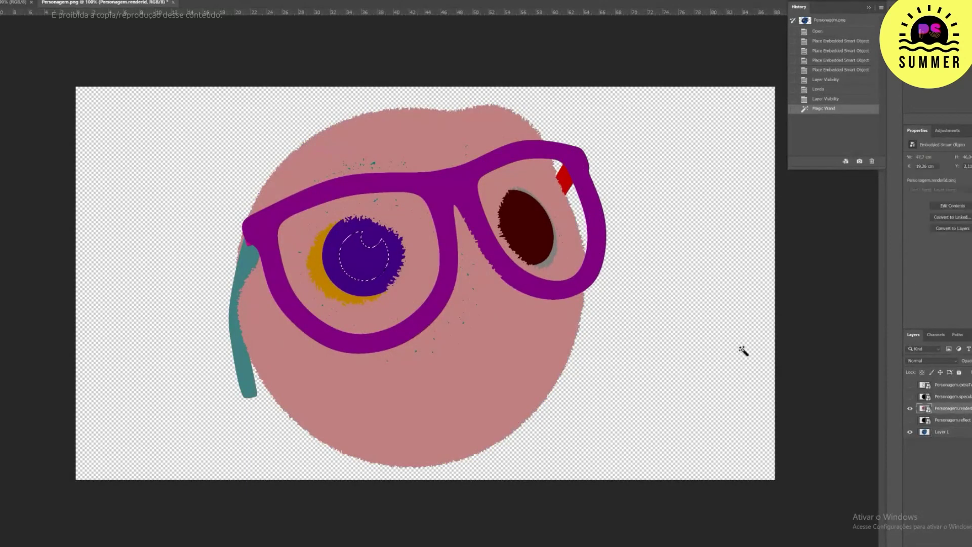
{"action": "left_click", "coordinate": [337, 280]}
{"action": "left_click", "coordinate": [327, 284], "text": "shift"}
{"action": "left_click", "coordinate": [544, 241], "text": "shift"}
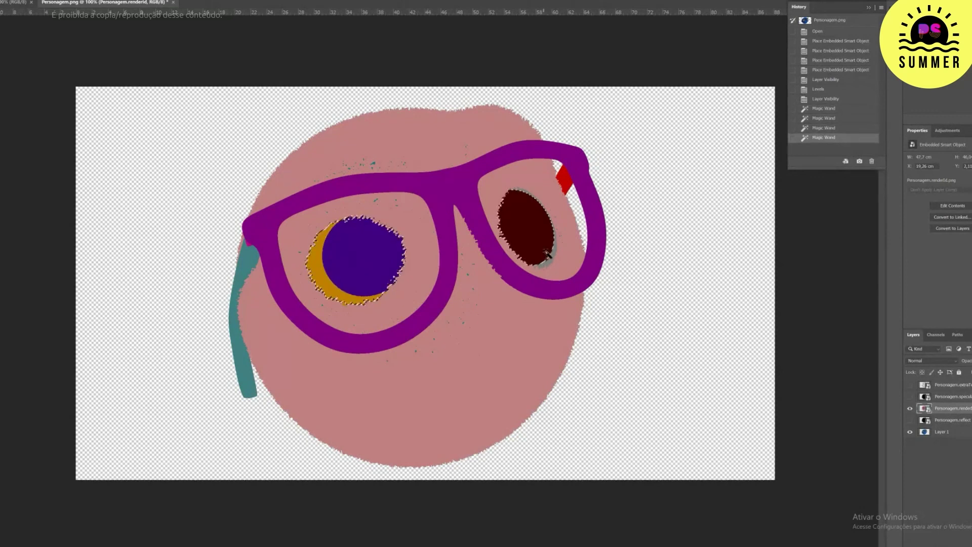
{"action": "left_click", "coordinate": [552, 261], "text": "shift"}
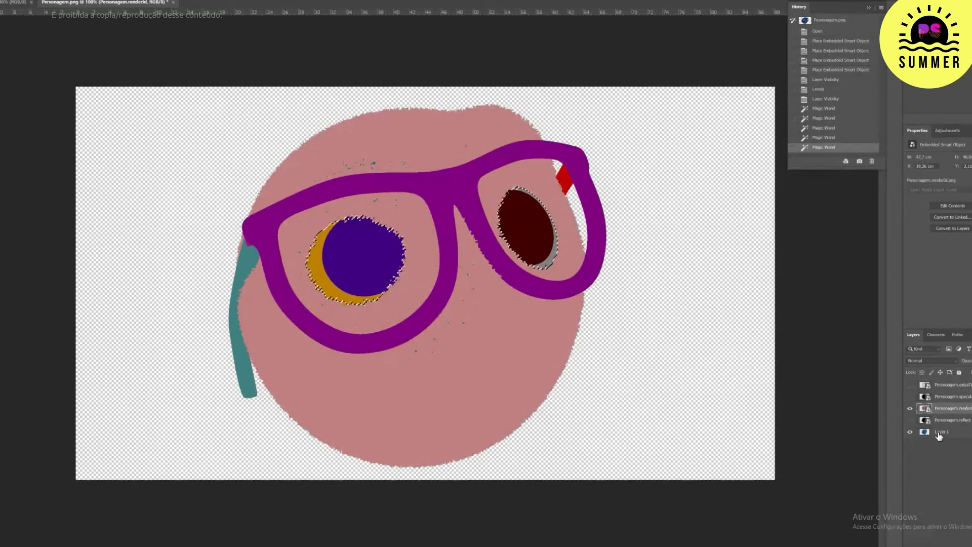
Step: Duplicate Layer 1 above and below itself, hide the renderId pass, and mask the upper copy to the selected eyes
{"action": "left_click_drag", "start_coordinate": [939, 434], "coordinate": [941, 452], "text": "alt"}
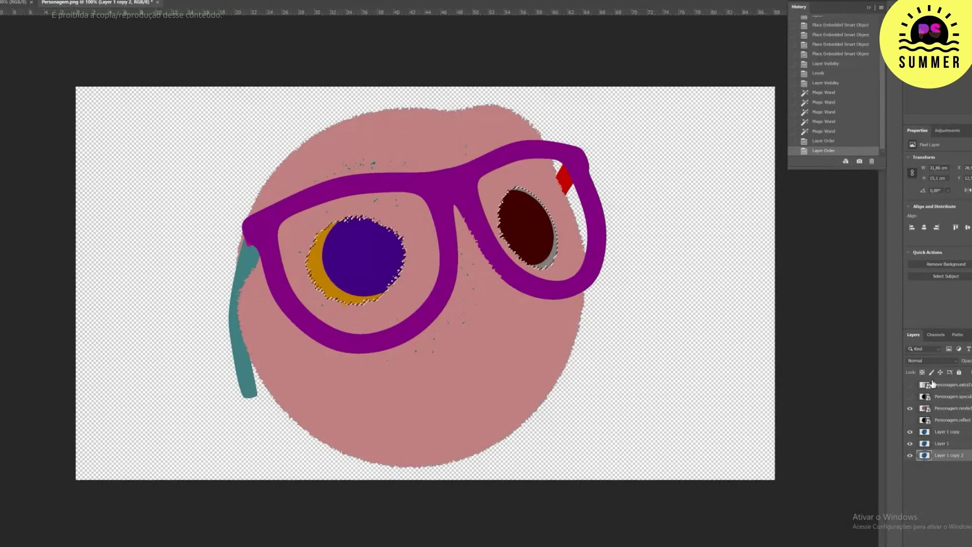
{"action": "left_click", "coordinate": [947, 431]}
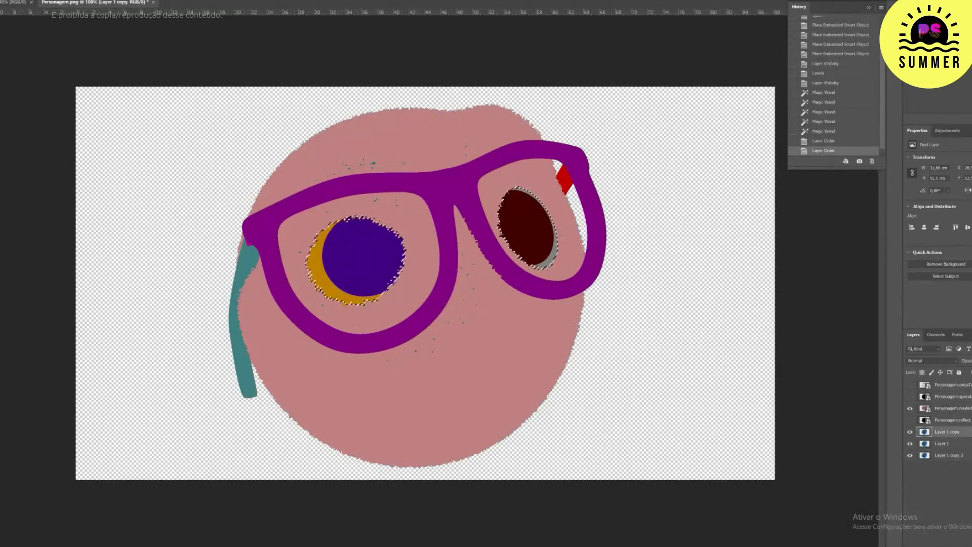
{"action": "left_click", "coordinate": [910, 409]}
{"action": "left_click_drag", "start_coordinate": [910, 444], "coordinate": [910, 455]}
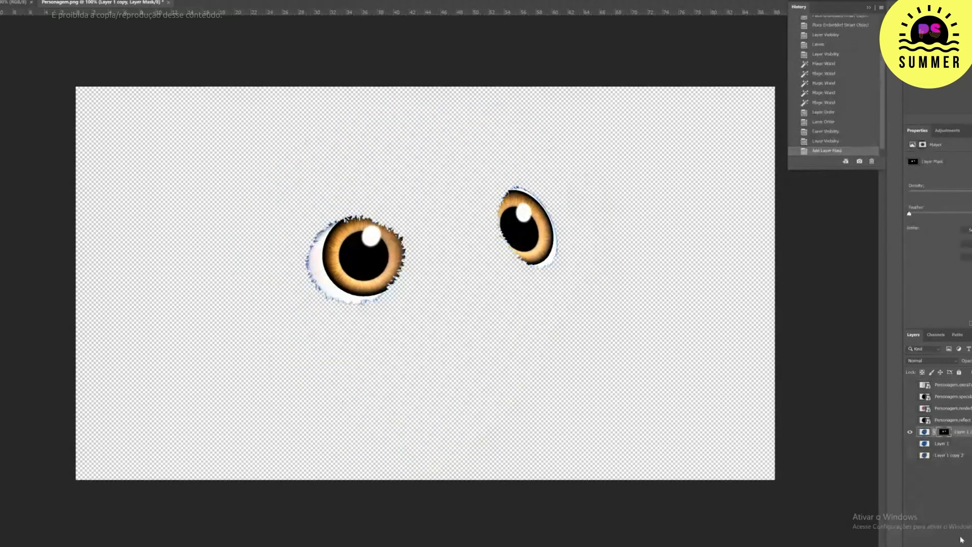
{"action": "left_click", "coordinate": [911, 444]}
{"action": "left_click", "coordinate": [910, 444]}
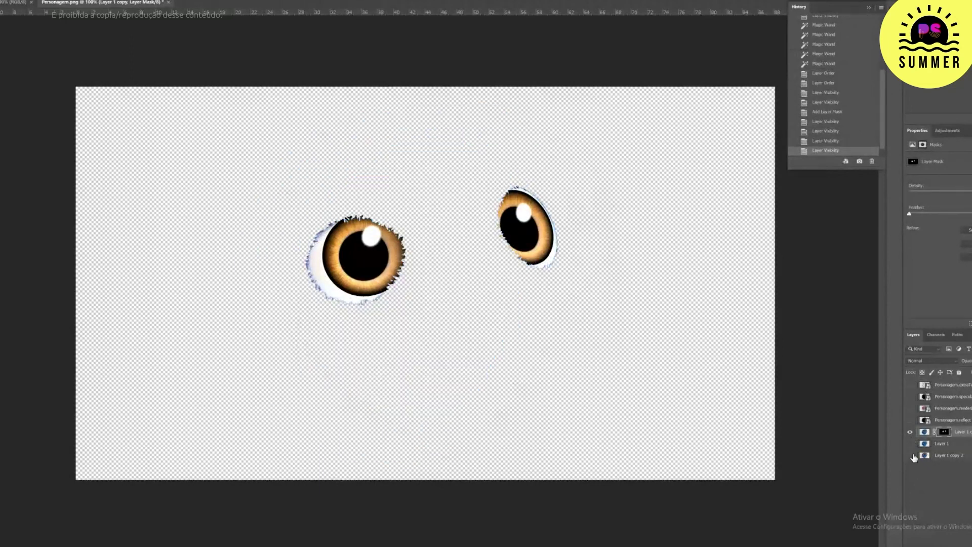
Step: Show Layer 1 and Layer 1 copy 2, and set Layer 1 to Overlay blending at 50% opacity
{"action": "left_click_drag", "start_coordinate": [912, 456], "coordinate": [912, 444]}
{"action": "left_click", "coordinate": [910, 444]}
{"action": "left_click", "coordinate": [918, 444]}
{"action": "left_click", "coordinate": [932, 361]}
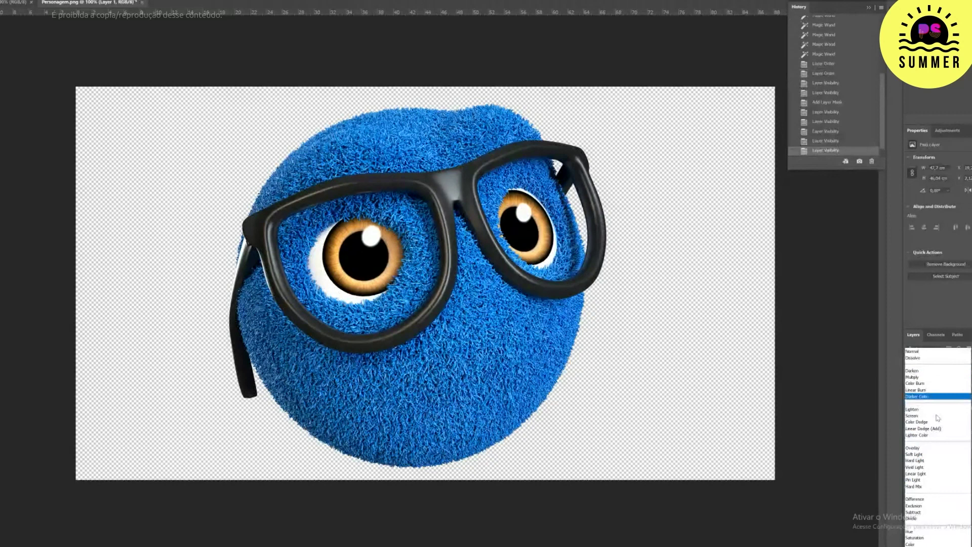
{"action": "left_click", "coordinate": [912, 448]}
{"action": "left_click", "coordinate": [910, 444]}
{"action": "left_click", "coordinate": [910, 445]}
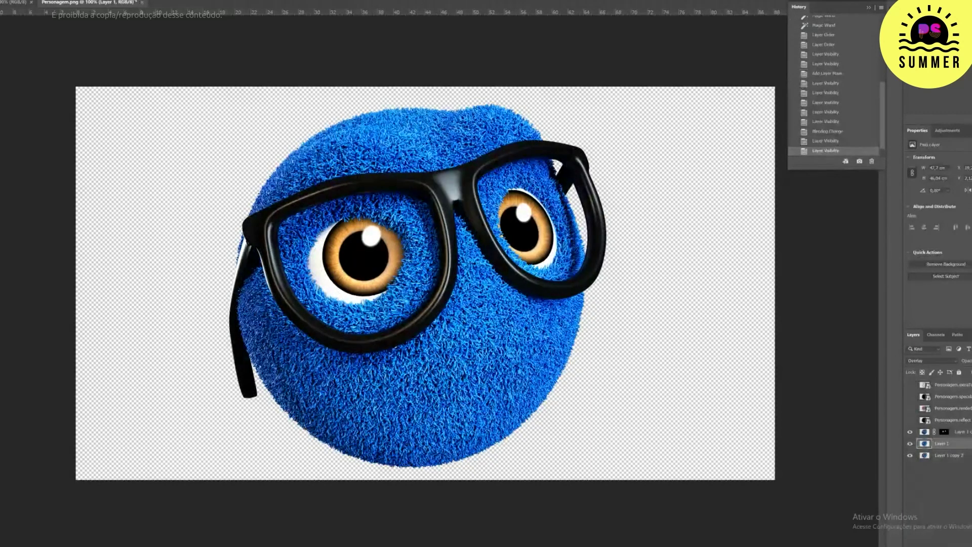
{"action": "key", "text": "5"}
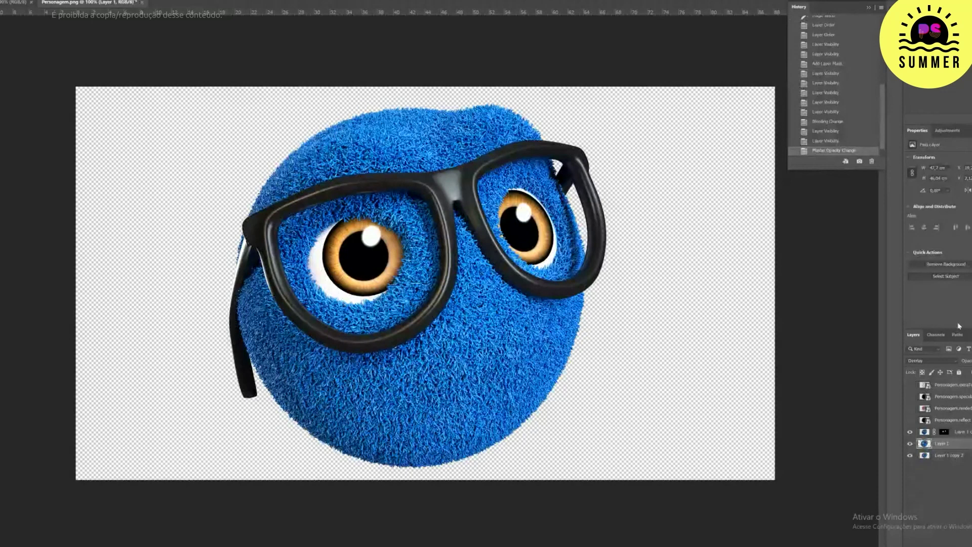
Step: Make the VRayDirt1 pass visible and keep the specular pass hidden
{"action": "left_click", "coordinate": [910, 397]}
{"action": "left_click", "coordinate": [910, 396]}
{"action": "left_click", "coordinate": [911, 385]}
{"action": "left_click", "coordinate": [920, 360]}
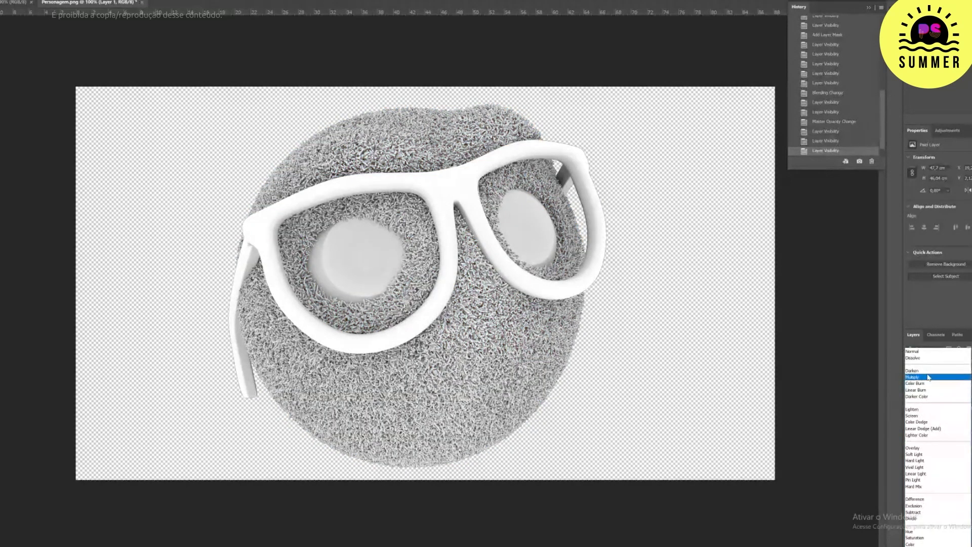
{"action": "left_click", "coordinate": [928, 377]}
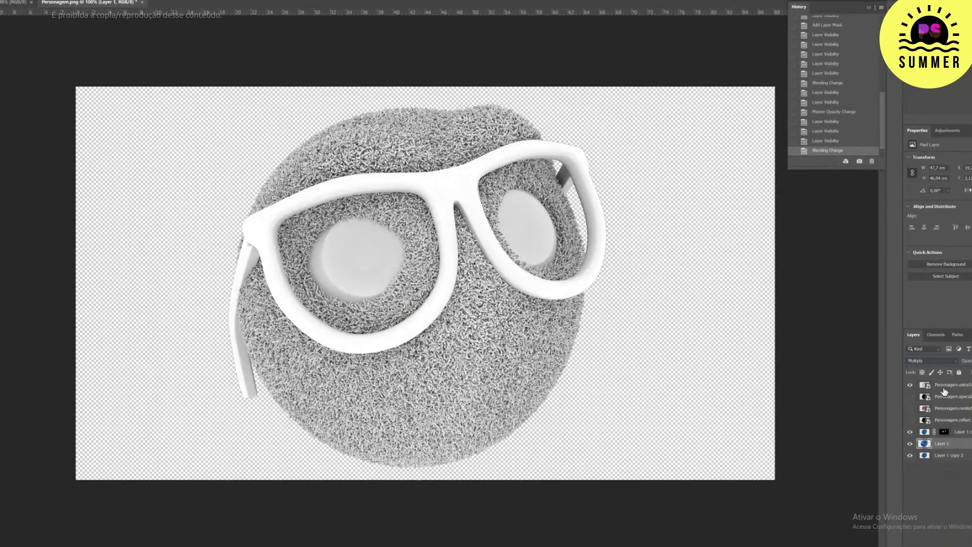
{"action": "key", "text": "ctrl+z"}
Step: Set the VRayDirt1 pass to Multiply at 20% opacity and compare the character with and without it
{"action": "left_click", "coordinate": [950, 386]}
{"action": "left_click", "coordinate": [954, 360]}
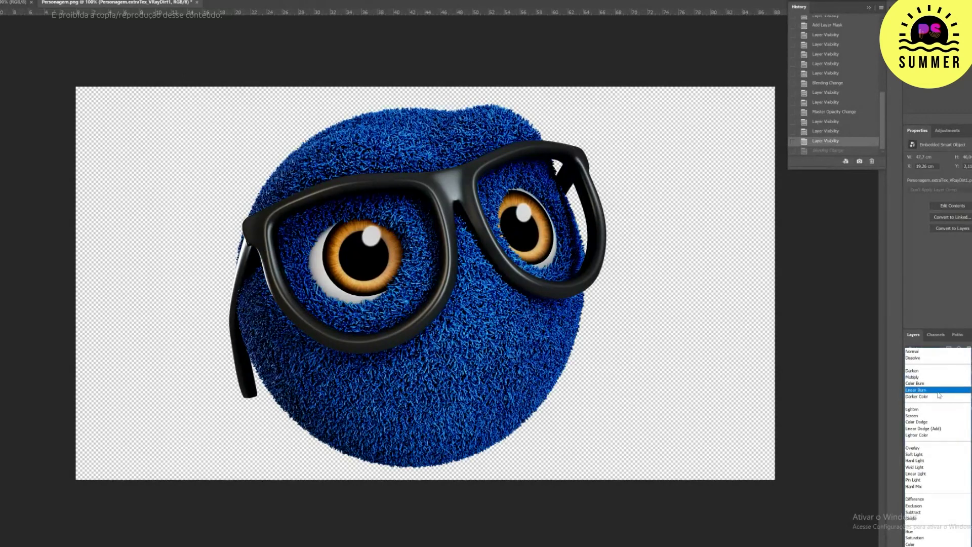
{"action": "left_click", "coordinate": [919, 367]}
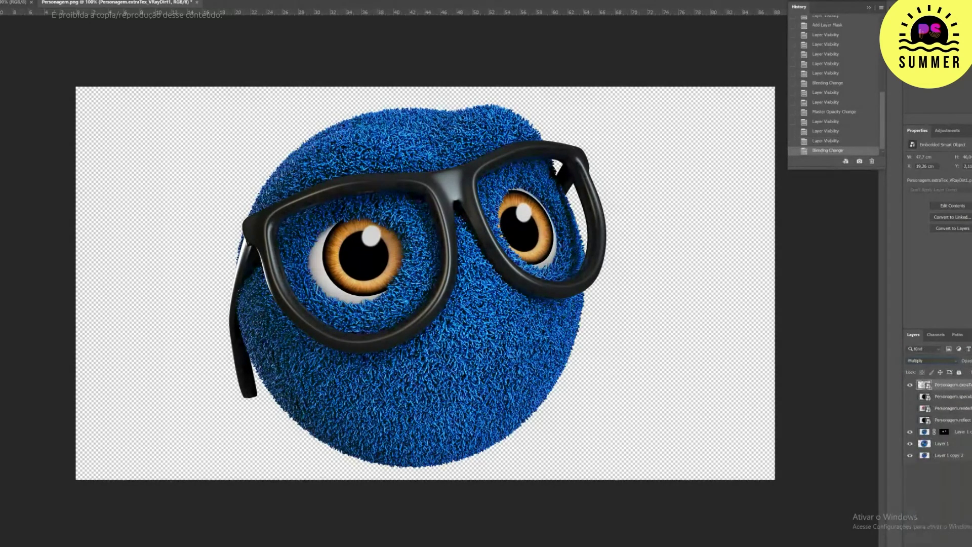
{"action": "key", "text": "2"}
{"action": "left_click", "coordinate": [911, 385]}
{"action": "left_click", "coordinate": [910, 385]}
{"action": "left_click", "coordinate": [911, 386]}
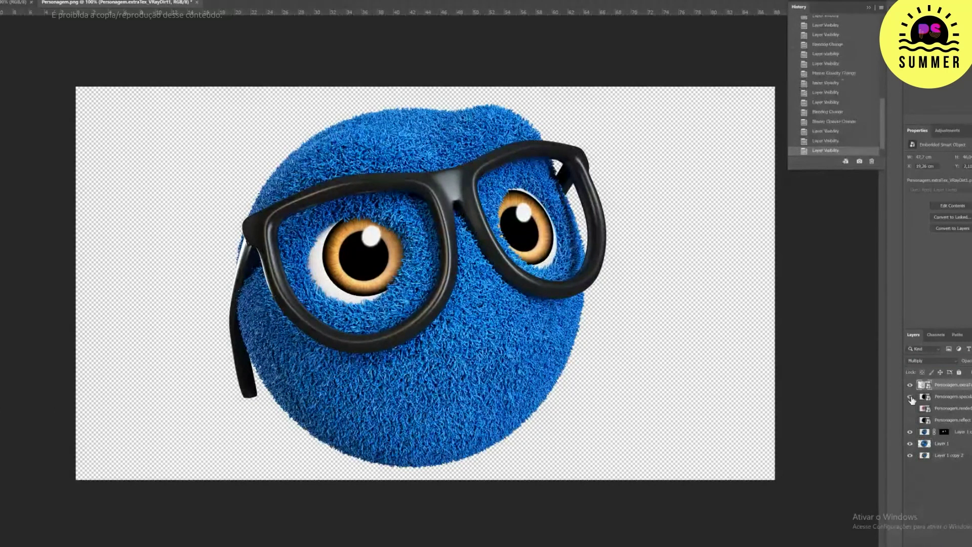
Step: Move the specular pass below renderId, show it with the reflect pass, and set both to Linear Dodge (Add)
{"action": "left_click", "coordinate": [911, 398]}
{"action": "left_click_drag", "start_coordinate": [945, 397], "coordinate": [910, 421]}
{"action": "left_click", "coordinate": [945, 422], "text": "shift"}
{"action": "left_click", "coordinate": [946, 362]}
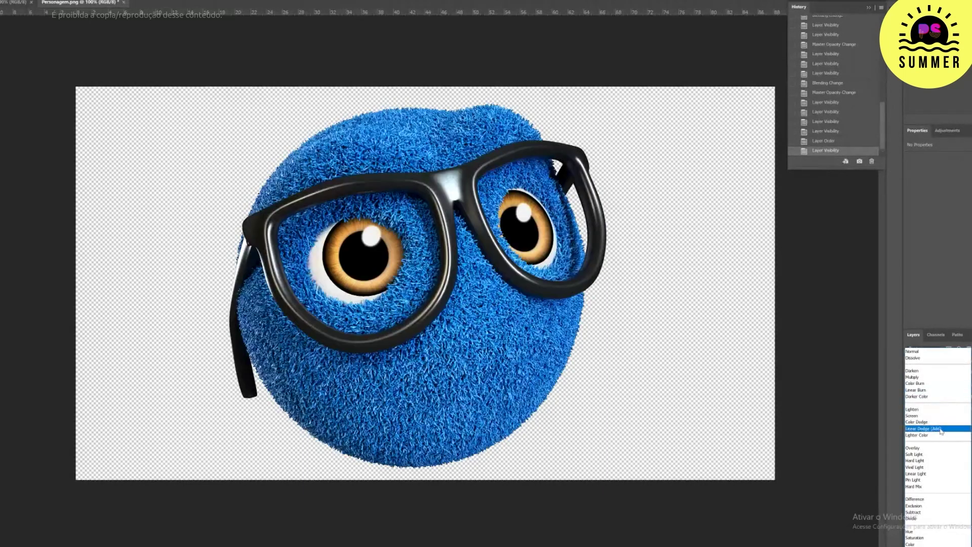
{"action": "left_click", "coordinate": [914, 429]}
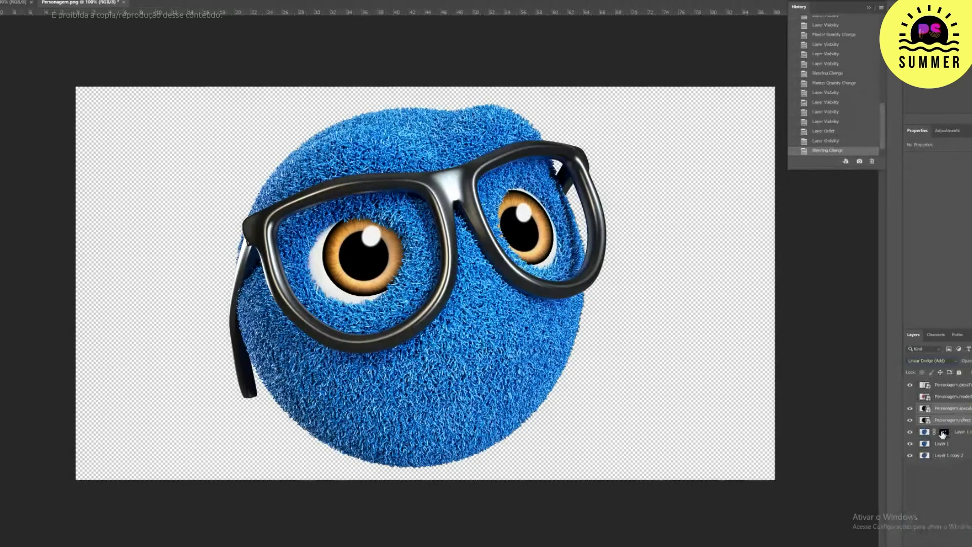
Step: Check the effect of the reflect and specular passes by hiding and showing them, and reduce each to 50% opacity
{"action": "left_click", "coordinate": [910, 423]}
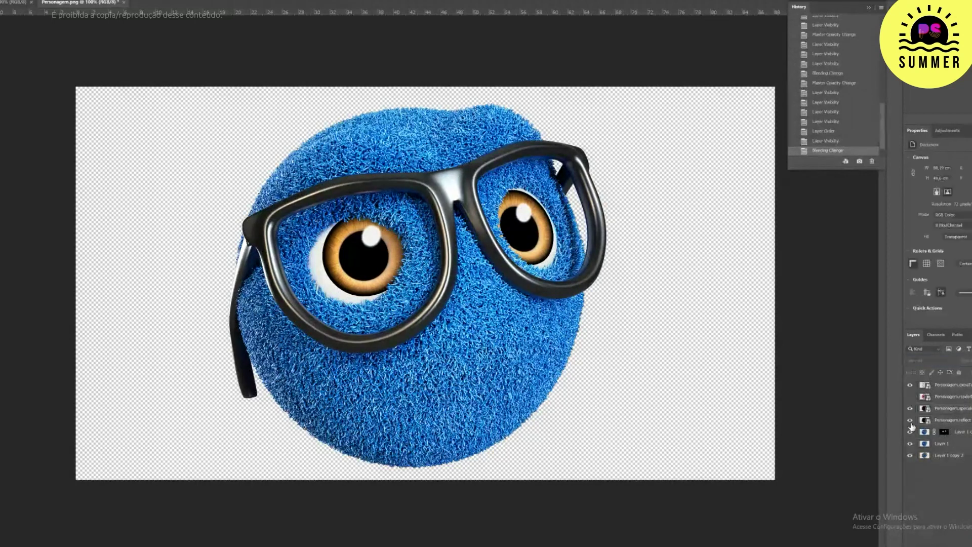
{"action": "left_click", "coordinate": [910, 420]}
{"action": "left_click", "coordinate": [910, 420]}
{"action": "left_click", "coordinate": [910, 420]}
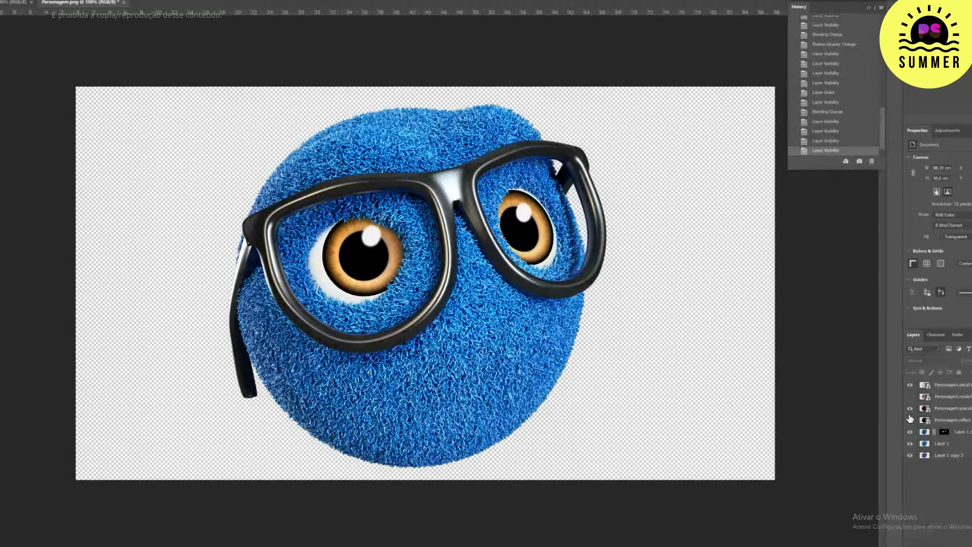
{"action": "left_click", "coordinate": [910, 408]}
{"action": "left_click", "coordinate": [910, 408]}
{"action": "left_click", "coordinate": [942, 408]}
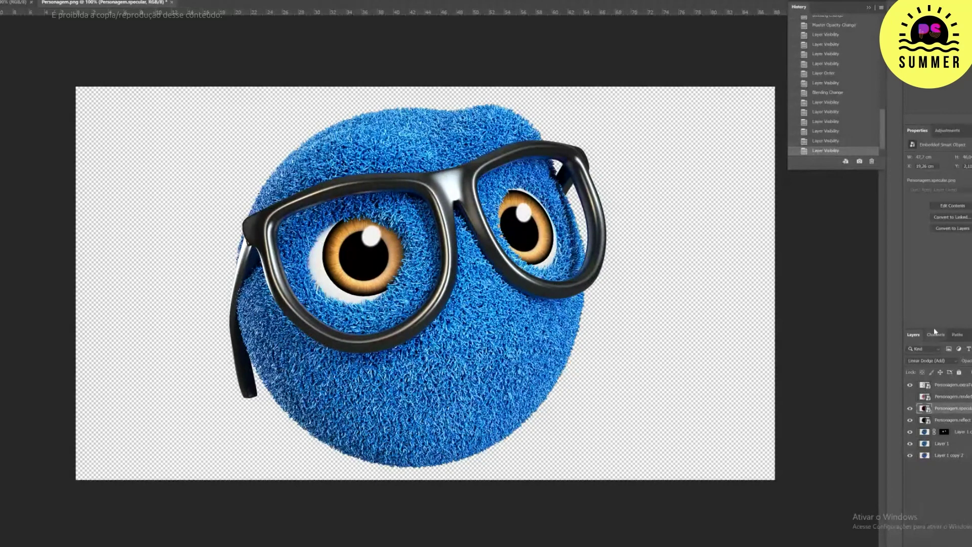
{"action": "key", "text": "5"}
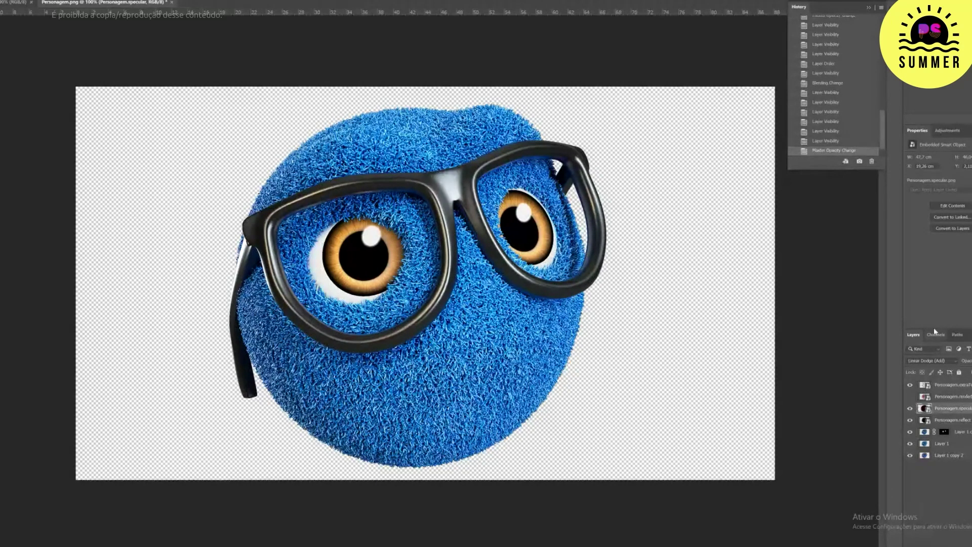
{"action": "left_click", "coordinate": [952, 420]}
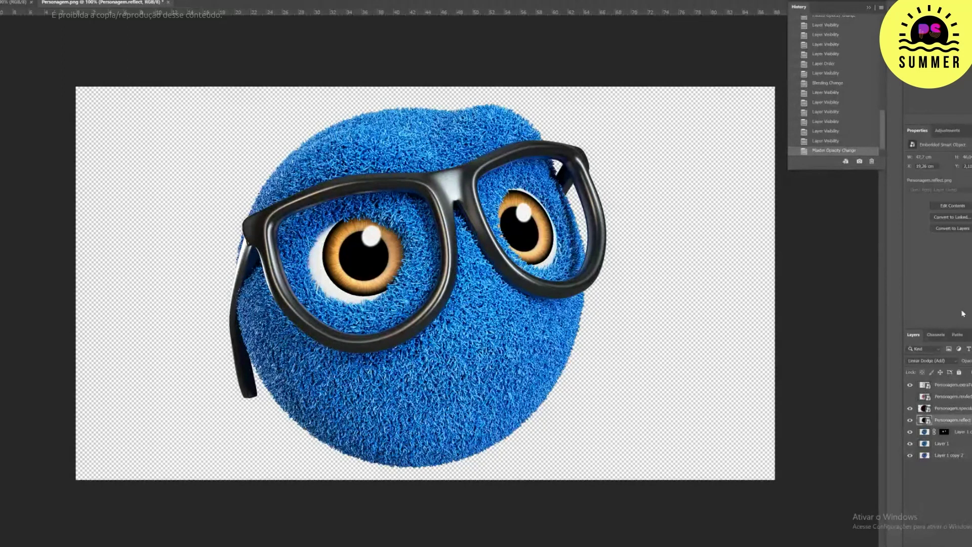
{"action": "key", "text": "5"}
Step: Move the renderId pass to the top of the layer stack and hide it
{"action": "left_click_drag", "start_coordinate": [911, 432], "coordinate": [910, 456]}
{"action": "left_click", "coordinate": [910, 455]}
{"action": "left_click_drag", "start_coordinate": [910, 420], "coordinate": [910, 455]}
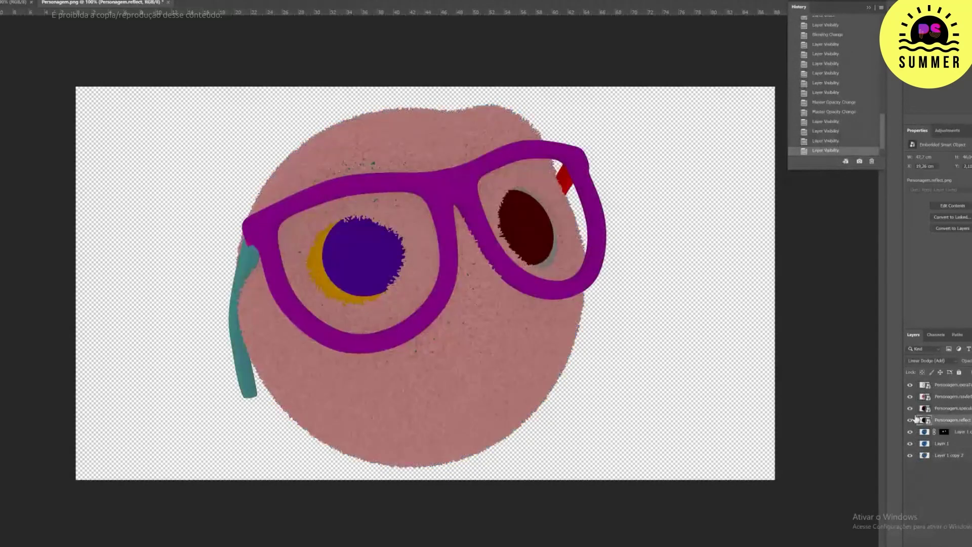
{"action": "left_click_drag", "start_coordinate": [944, 399], "coordinate": [943, 382]}
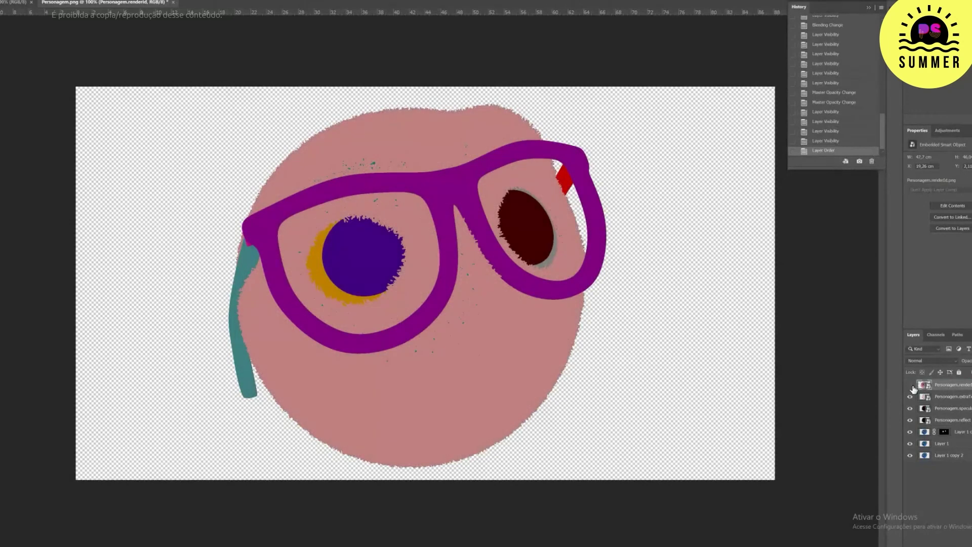
{"action": "left_click", "coordinate": [910, 385], "text": "alt"}
Step: Compare Layer 1 copy 2 alone with the full composite, leaving every layer except renderId visible
{"action": "left_click", "coordinate": [911, 455], "text": "alt"}
{"action": "left_click", "coordinate": [910, 456], "text": "alt"}
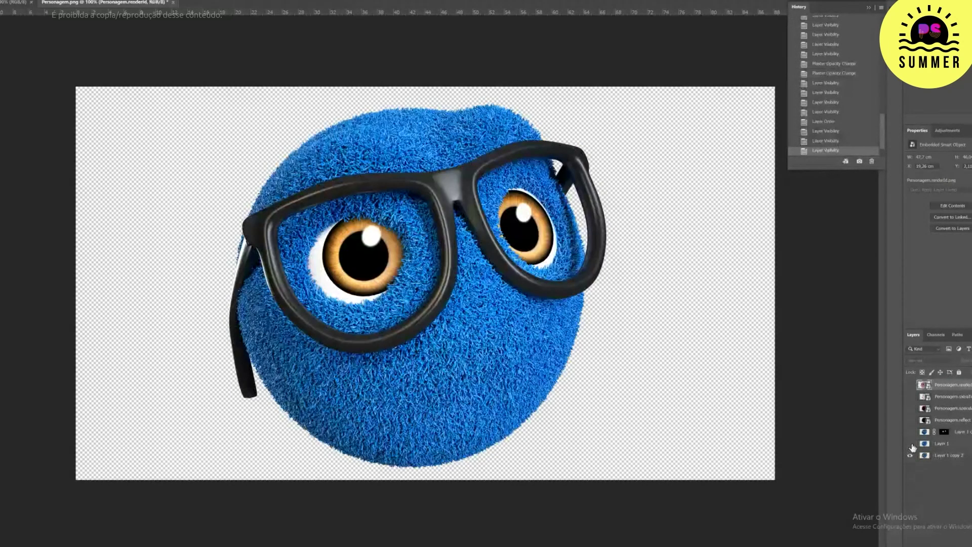
{"action": "left_click_drag", "start_coordinate": [911, 444], "coordinate": [911, 396]}
{"action": "left_click", "coordinate": [911, 434]}
{"action": "left_click_drag", "start_coordinate": [912, 439], "coordinate": [912, 434]}
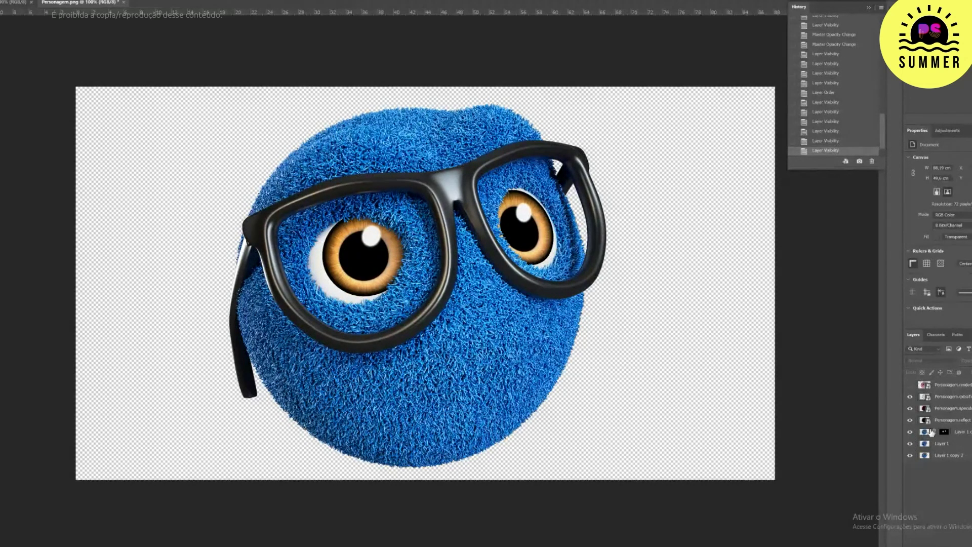
Step: Adjust the masked eyes layer with Hue/Saturation, setting hue to -3, saturation to +18 and lightness to -18
{"action": "left_click", "coordinate": [925, 432]}
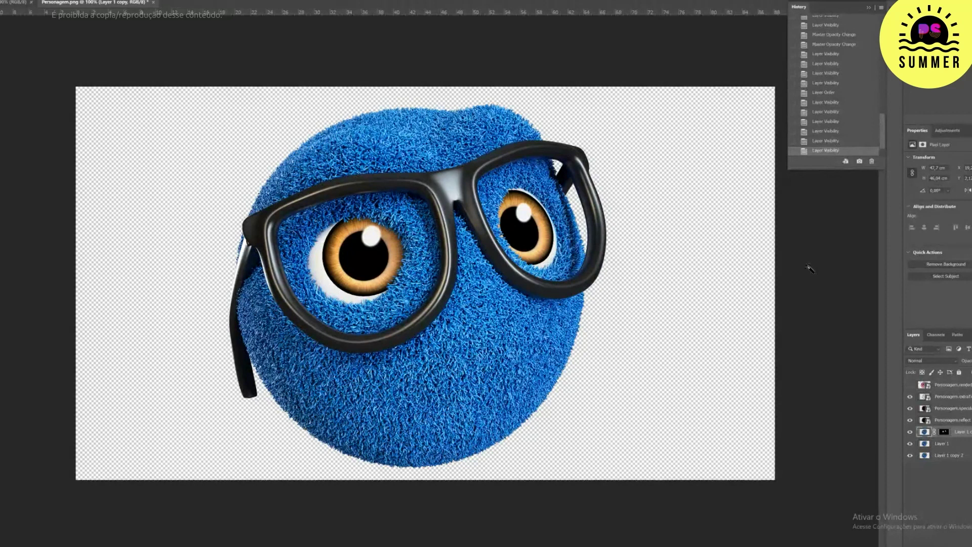
{"action": "key", "text": "ctrl+u"}
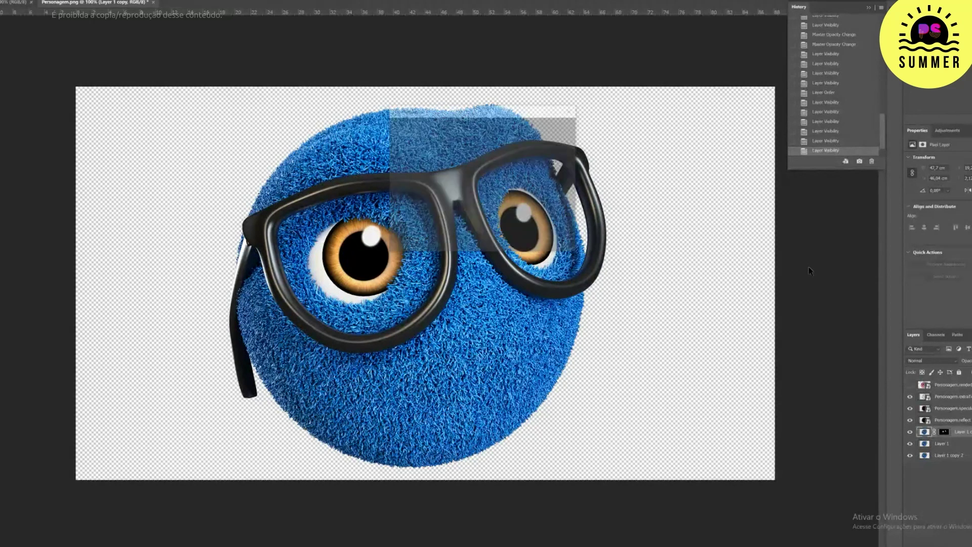
{"action": "key", "text": "ctrl+u"}
{"action": "left_click_drag", "start_coordinate": [637, 277], "coordinate": [618, 318]}
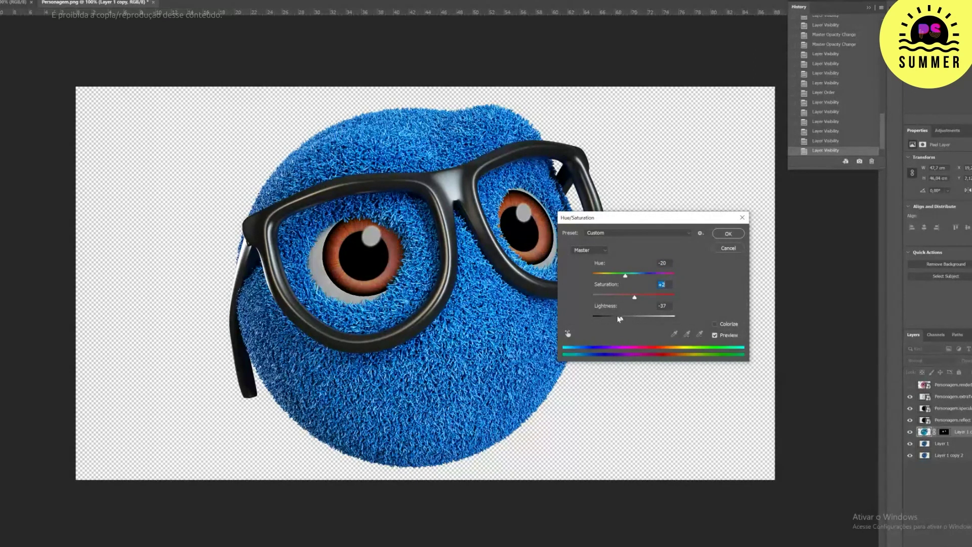
{"action": "left_click_drag", "start_coordinate": [619, 318], "coordinate": [635, 275]}
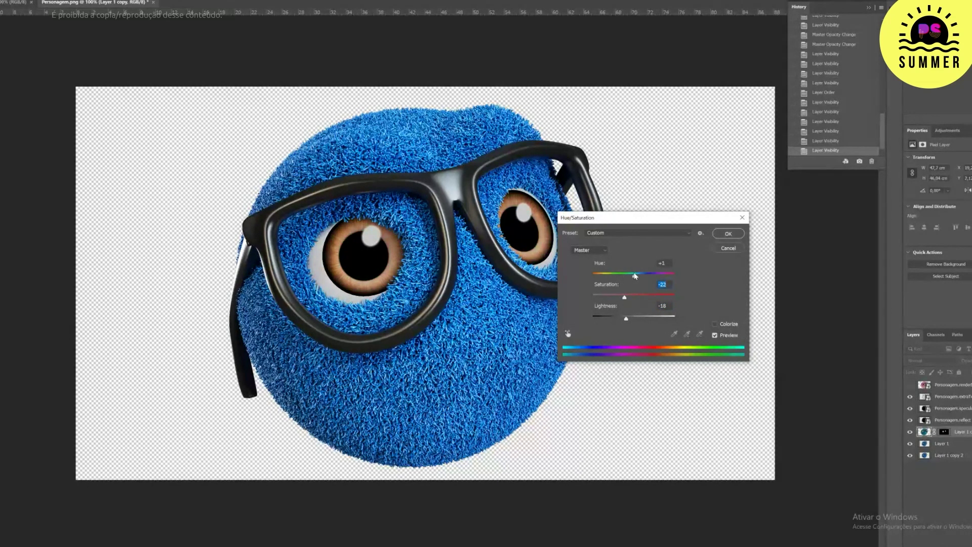
{"action": "left_click_drag", "start_coordinate": [635, 276], "coordinate": [642, 298]}
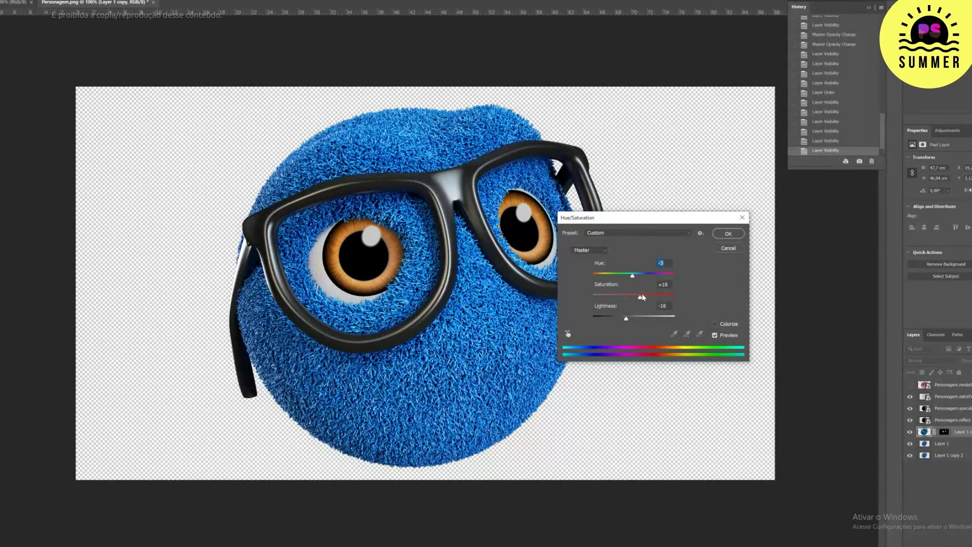
{"action": "left_click", "coordinate": [728, 233]}
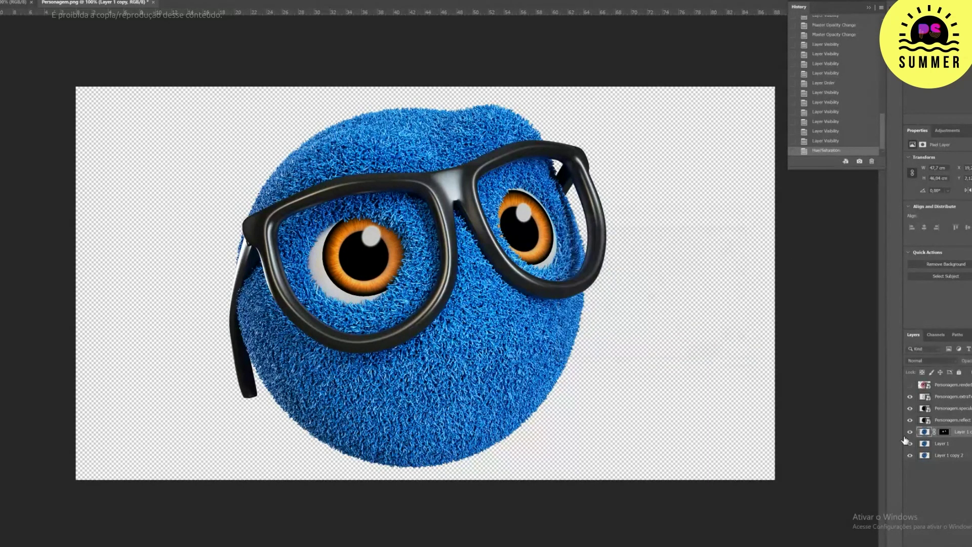
Step: Check Layer 1's effect, add a new layer beneath all the others, and fill it with dark blue
{"action": "left_click", "coordinate": [910, 444]}
{"action": "left_click", "coordinate": [910, 443]}
{"action": "key", "text": "ctrl+shift+alt+n"}
{"action": "key", "text": "ctrl+shift+bracketleft"}
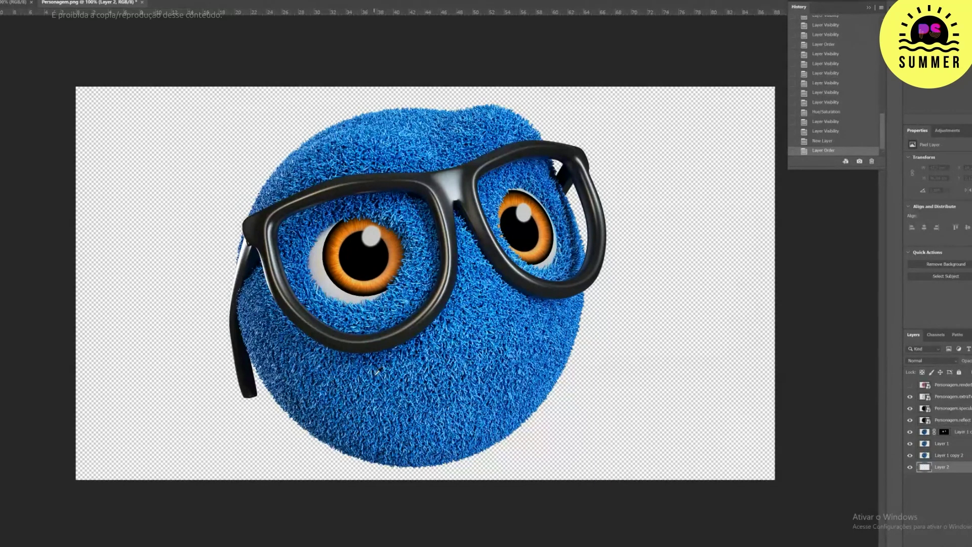
{"action": "key", "text": "alt+BackSpace"}
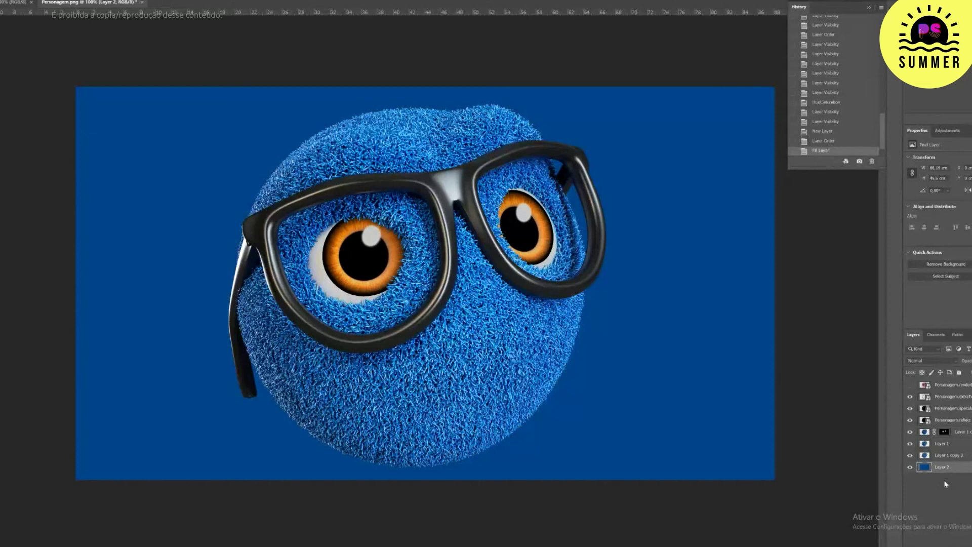
Step: Choose a light blue foreground color and refill the background layer with it
{"action": "key", "text": "n"}
{"action": "left_click_drag", "start_coordinate": [409, 439], "coordinate": [389, 414]}
{"action": "left_click", "coordinate": [555, 409]}
{"action": "key", "text": "alt+BackSpace"}
Step: Apply Add Noise to the light blue background layer with 21.57% amount, Uniform distribution and Monochromatic enabled
{"action": "left_click", "coordinate": [48, 0]}
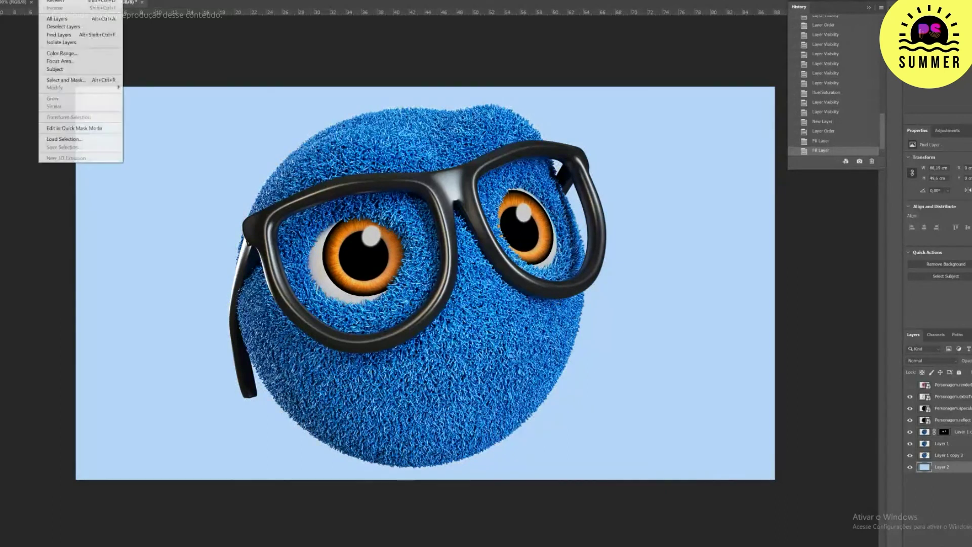
{"action": "mouse_move", "coordinate": [66, 0]}
{"action": "mouse_move", "coordinate": [155, 89]}
{"action": "left_click", "coordinate": [197, 92]}
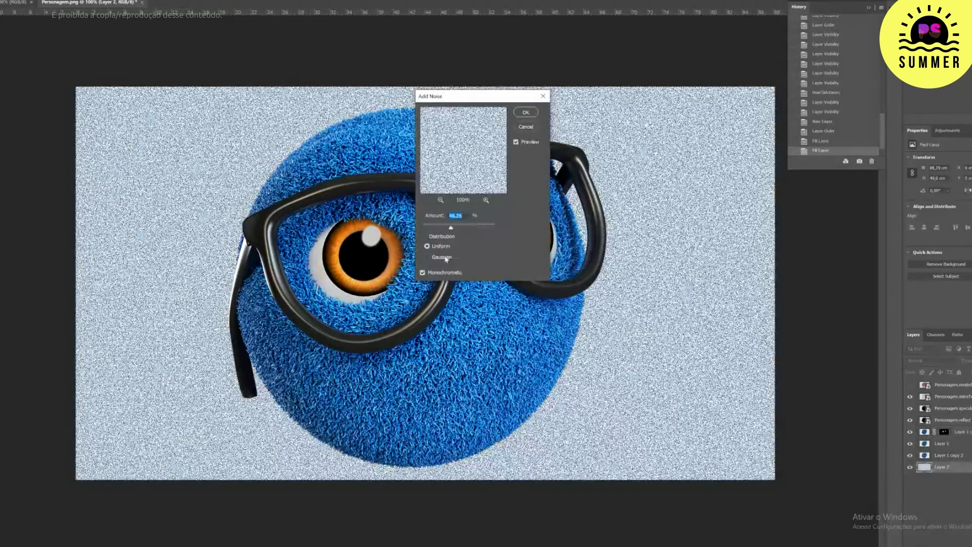
{"action": "left_click", "coordinate": [446, 259]}
{"action": "left_click_drag", "start_coordinate": [450, 228], "coordinate": [441, 228]}
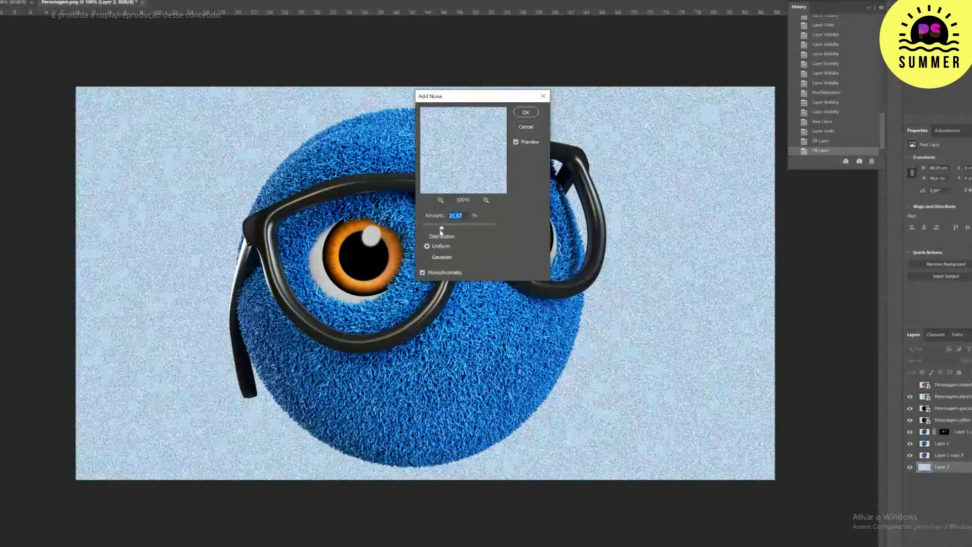
{"action": "left_click", "coordinate": [526, 112]}
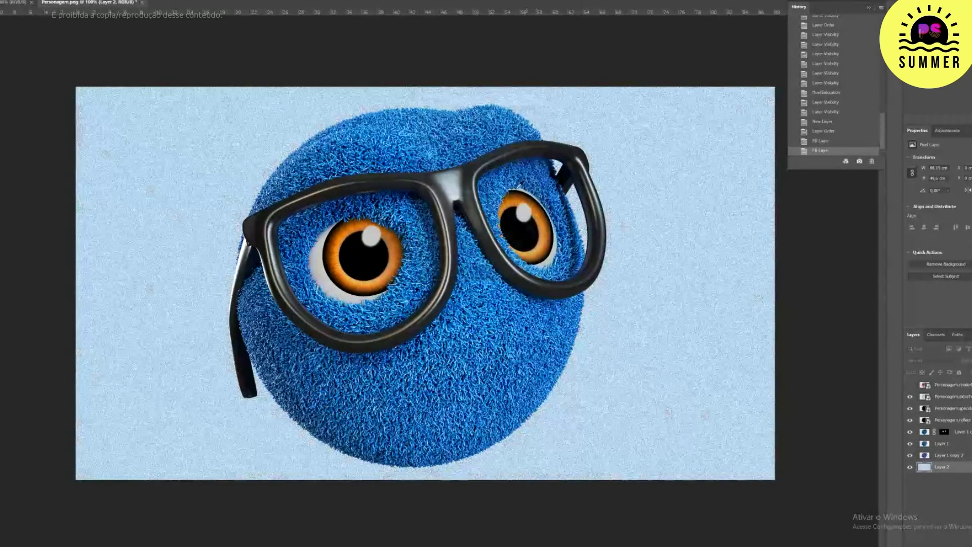
Step: Add a new layer above the background and make a large elliptical selection over the image's left half, feathered 200 pixels
{"action": "key", "text": "ctrl+shift+alt+n"}
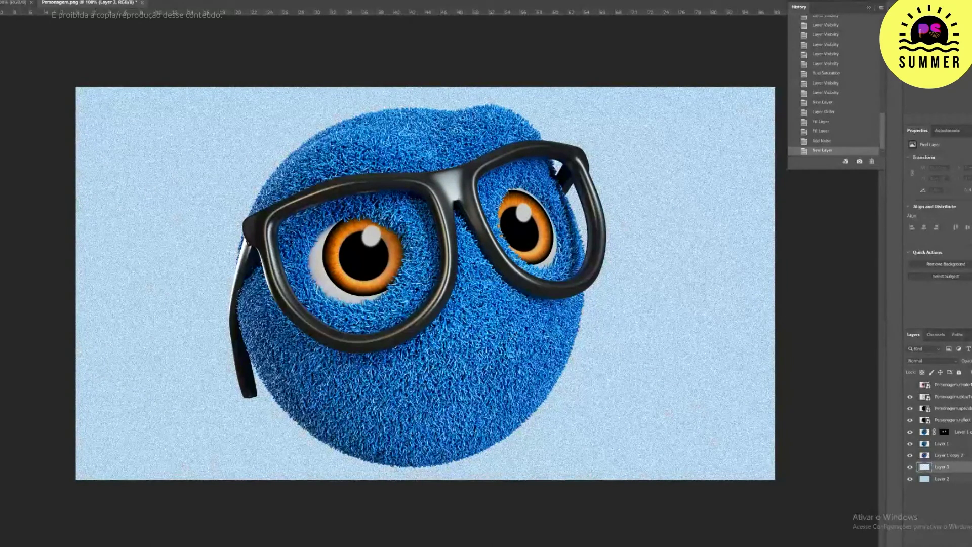
{"action": "mouse_move", "coordinate": [2, 54]}
{"action": "left_mouse_down"}
{"action": "mouse_move", "coordinate": [397, 533]}
{"action": "mouse_move", "coordinate": [471, 537]}
{"action": "left_mouse_up"}
{"action": "left_click", "coordinate": [49, 0]}
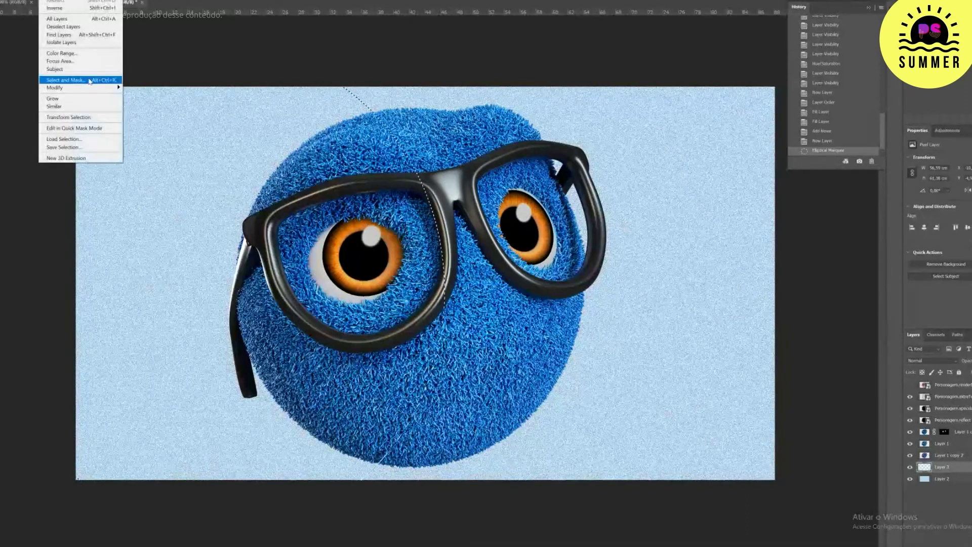
{"action": "mouse_move", "coordinate": [86, 88]}
{"action": "left_click", "coordinate": [159, 122]}
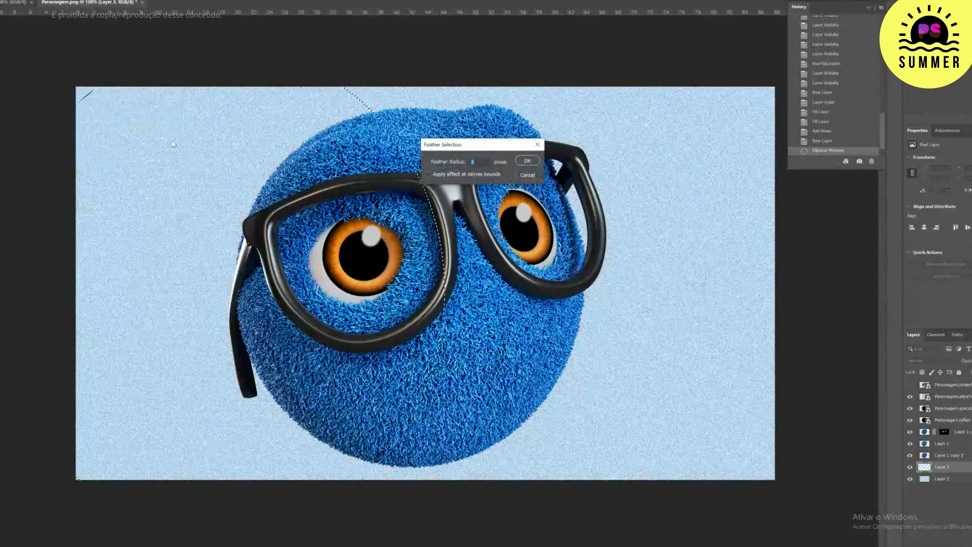
{"action": "type", "text": "200"}
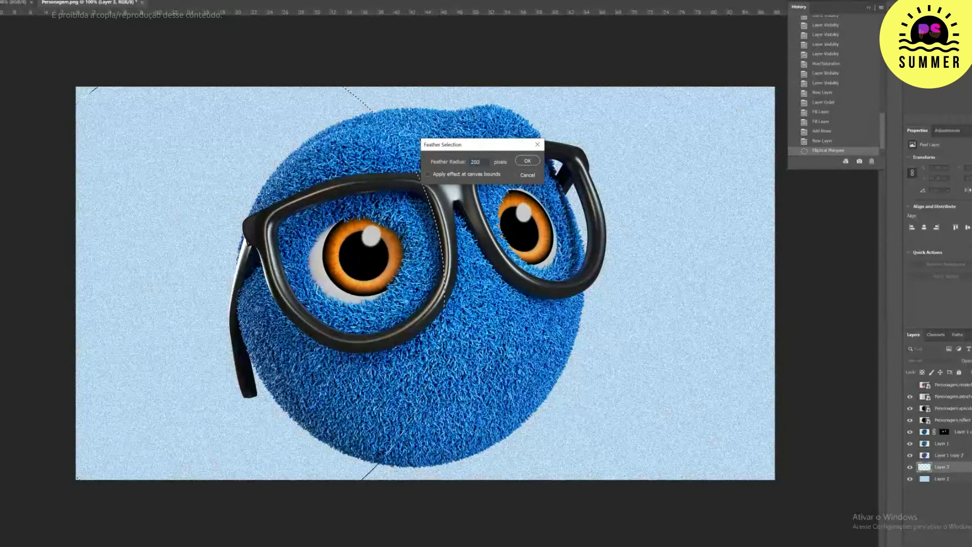
{"action": "key", "text": "Return"}
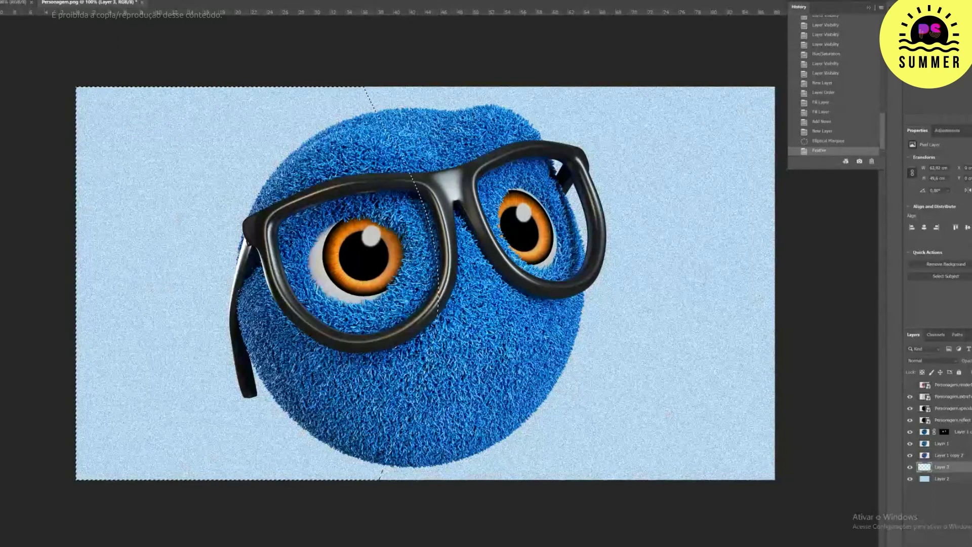
Step: Choose a saturated blue foreground color and fill the feathered selection on the new layer with it
{"action": "left_click", "coordinate": [1, 283]}
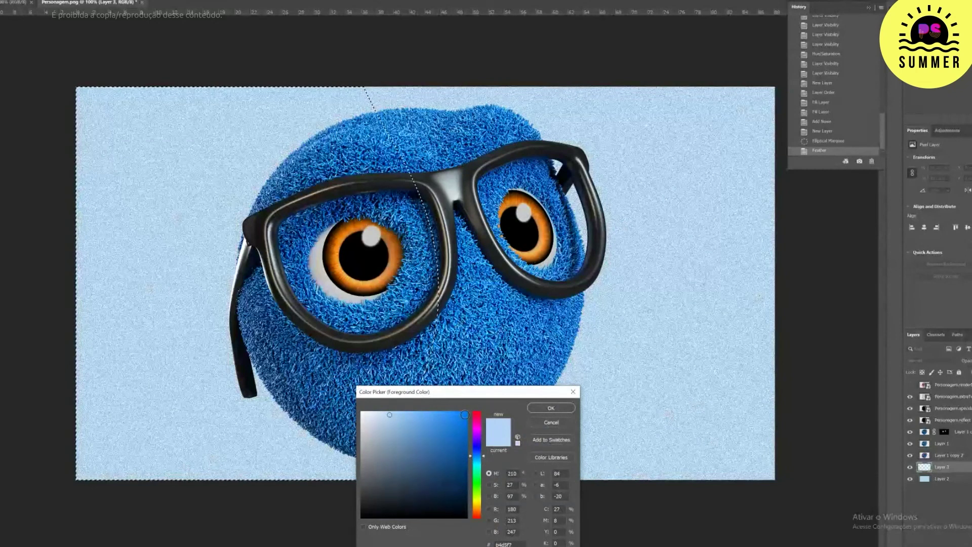
{"action": "left_click_drag", "start_coordinate": [465, 414], "coordinate": [467, 424]}
{"action": "key", "text": "Return"}
{"action": "key", "text": "alt+BackSpace"}
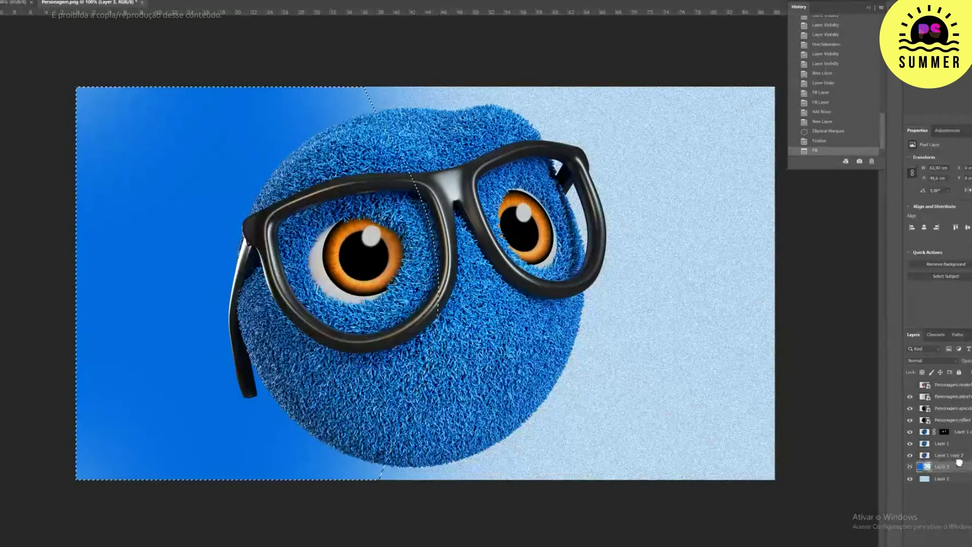
Step: Move the blue glow layer above the visible render passes and set its blend mode to Vivid Light
{"action": "left_click_drag", "start_coordinate": [956, 399], "coordinate": [955, 398]}
{"action": "left_click", "coordinate": [932, 361]}
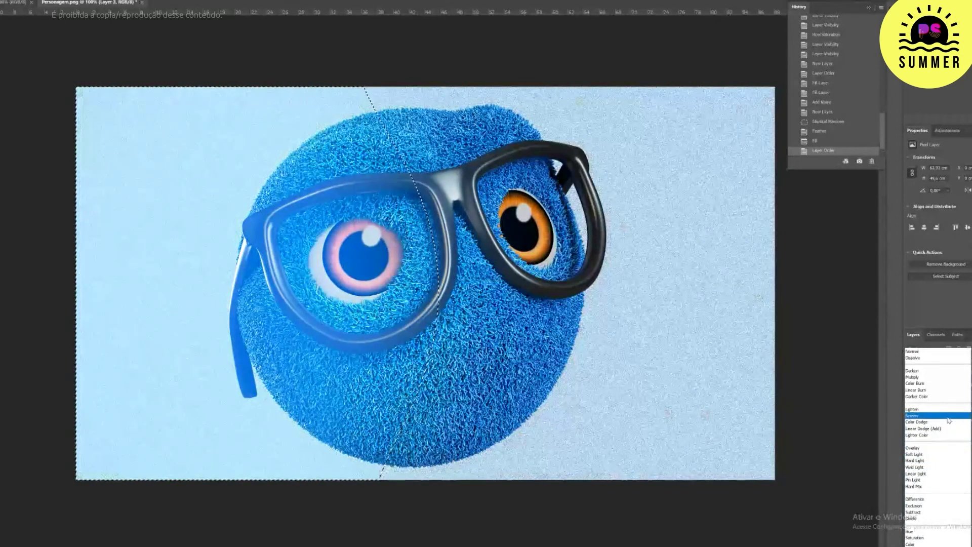
{"action": "left_click", "coordinate": [952, 471]}
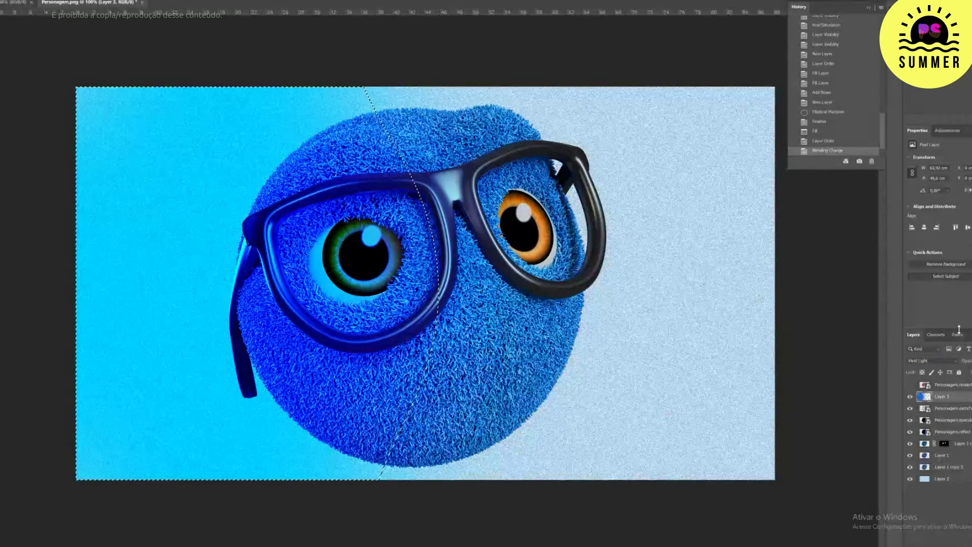
Step: Lower the blue glow layer's opacity to 20% and mask it to the character's silhouette loaded from Layer 1 copy 2
{"action": "key", "text": "1"}
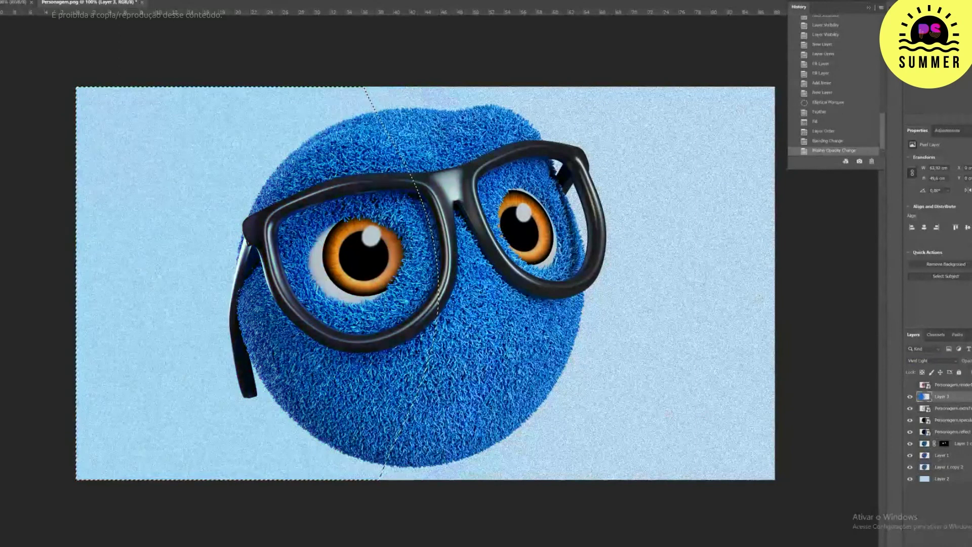
{"action": "key", "text": "4"}
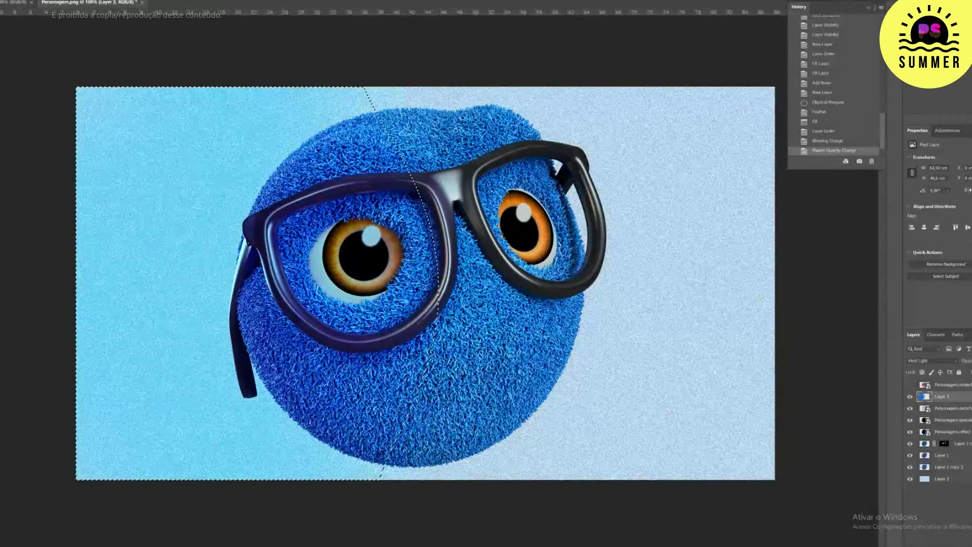
{"action": "key", "text": "1"}
{"action": "key", "text": "2"}
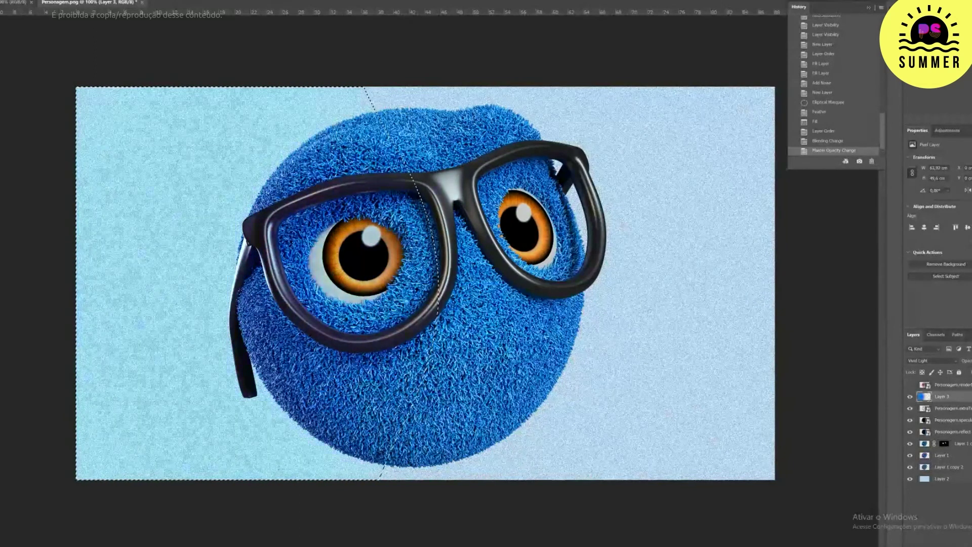
{"action": "left_click", "coordinate": [926, 467], "text": "ctrl"}
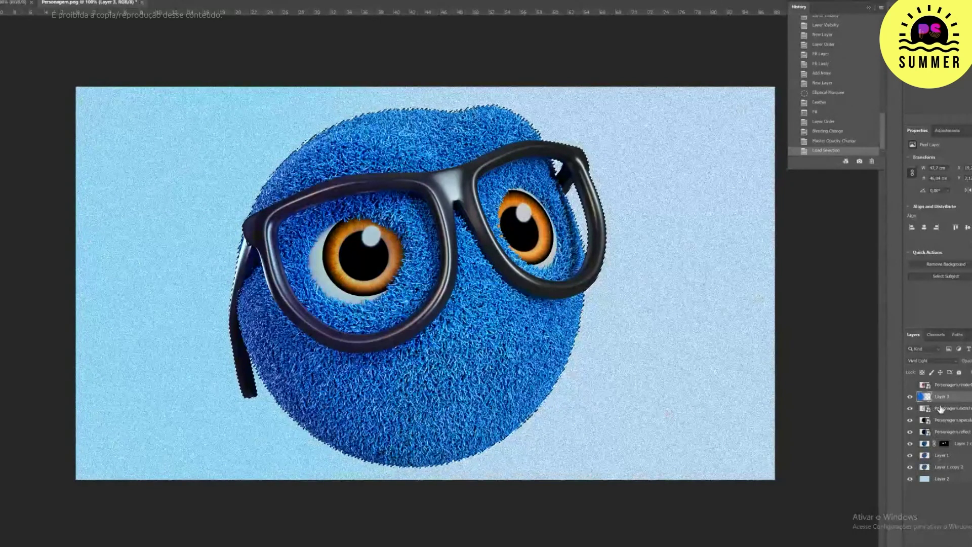
{"action": "left_click", "coordinate": [957, 508]}
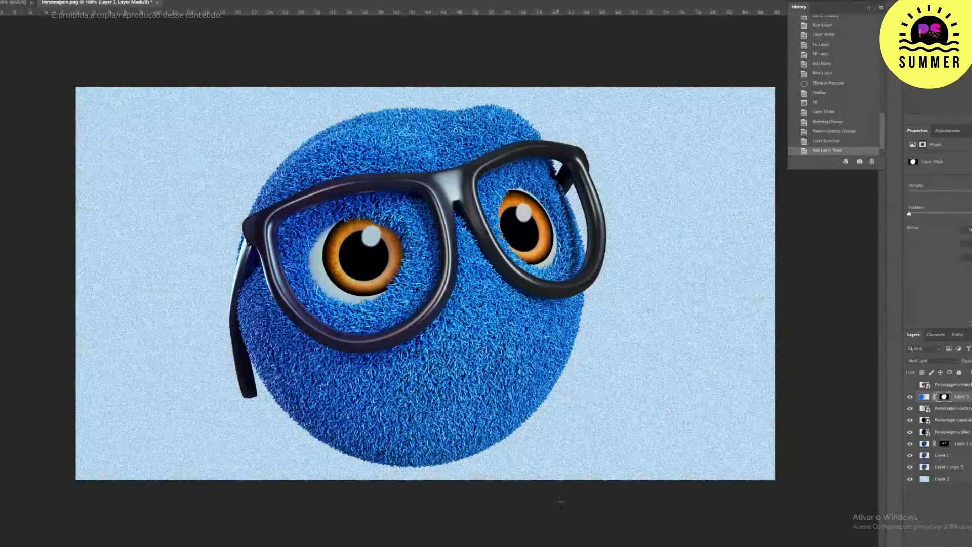
Step: Crop the empty background on both sides of the character to a nearly square canvas
{"action": "key", "text": "c"}
{"action": "left_click_drag", "start_coordinate": [76, 287], "coordinate": [126, 288]}
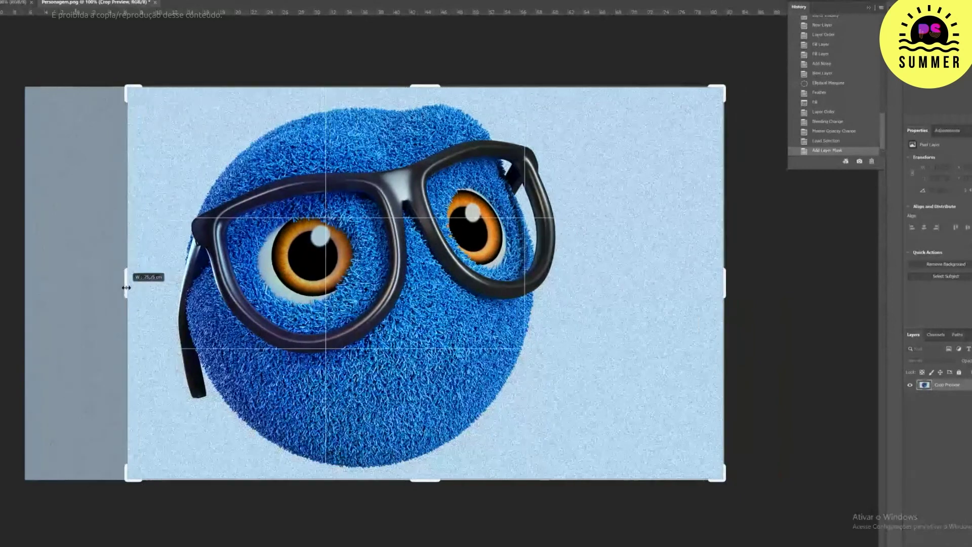
{"action": "left_click_drag", "start_coordinate": [724, 280], "coordinate": [654, 280]}
{"action": "key", "text": "Return"}
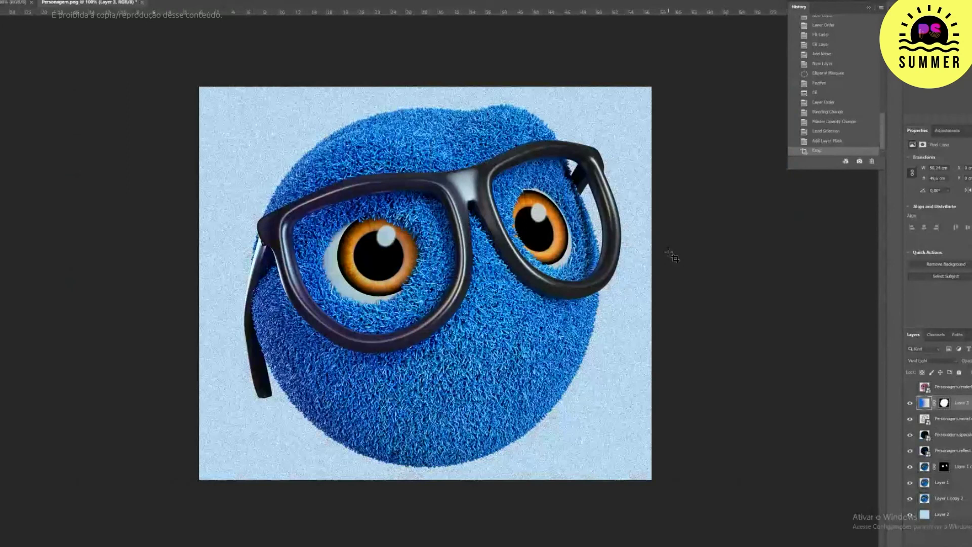
Step: Fit the cropped image to the window and review the finished character in full-screen mode
{"action": "key", "text": "ctrl+0"}
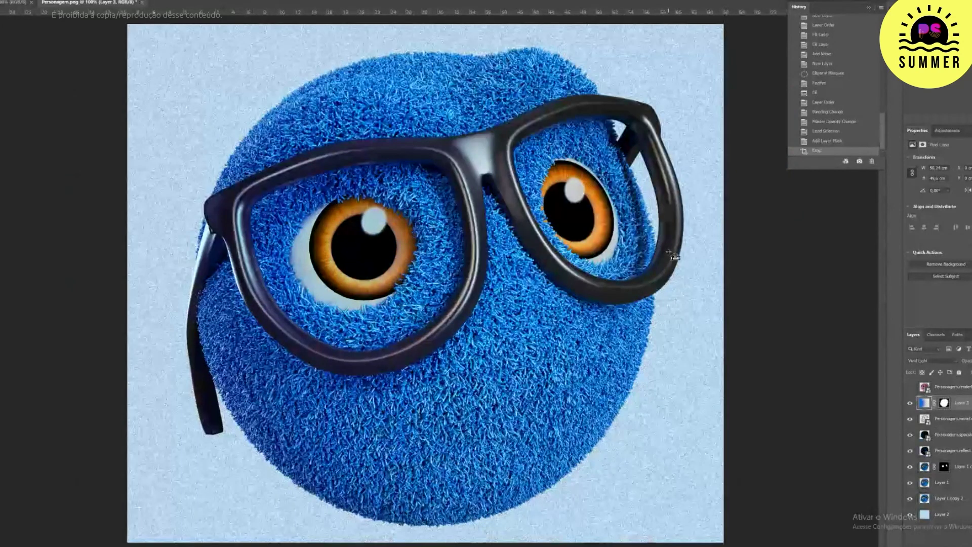
{"action": "key", "text": "f"}
{"action": "key", "text": "f"}
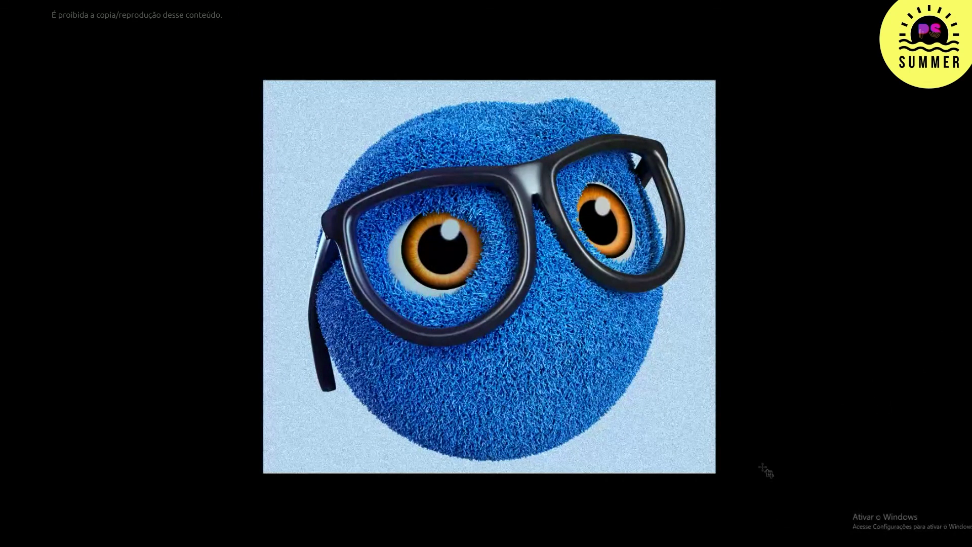
{"action": "key", "text": "f"}
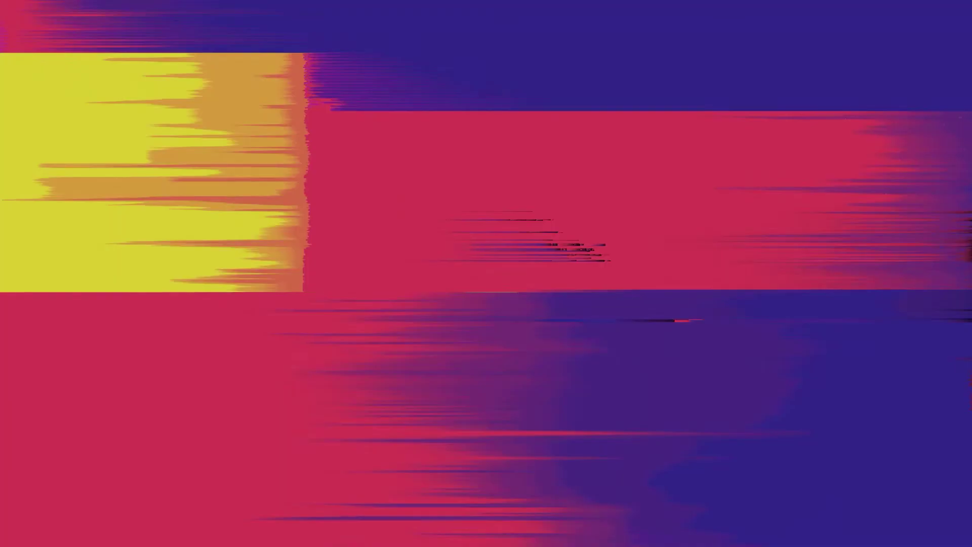